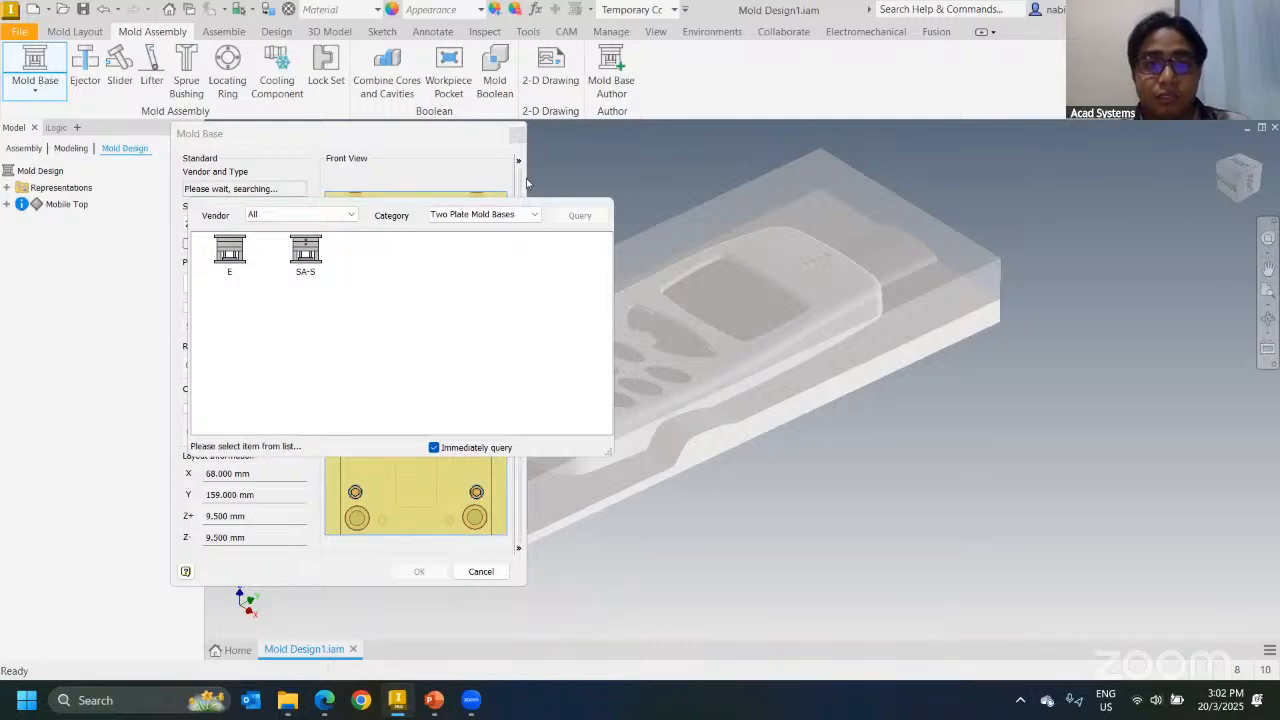
Step: Close the Mold Base dialog and its vendor list without placing a mold base
left_click(516, 133)
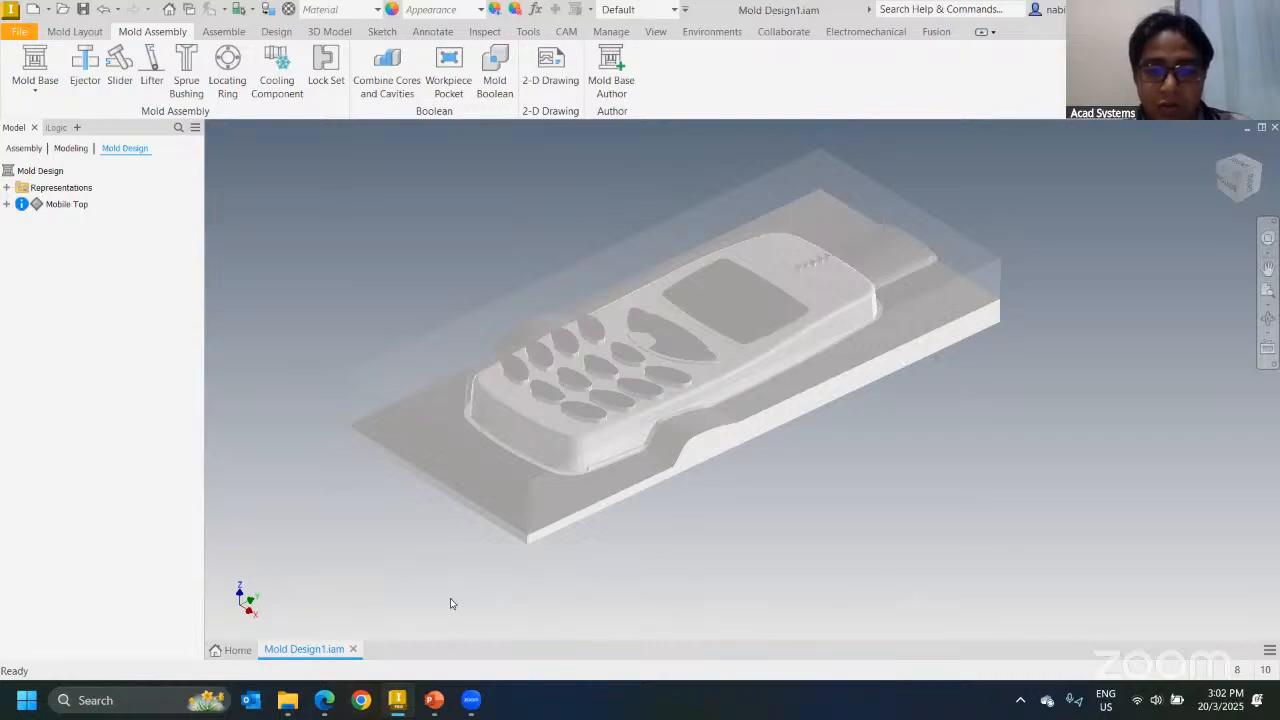
left_click(361, 700)
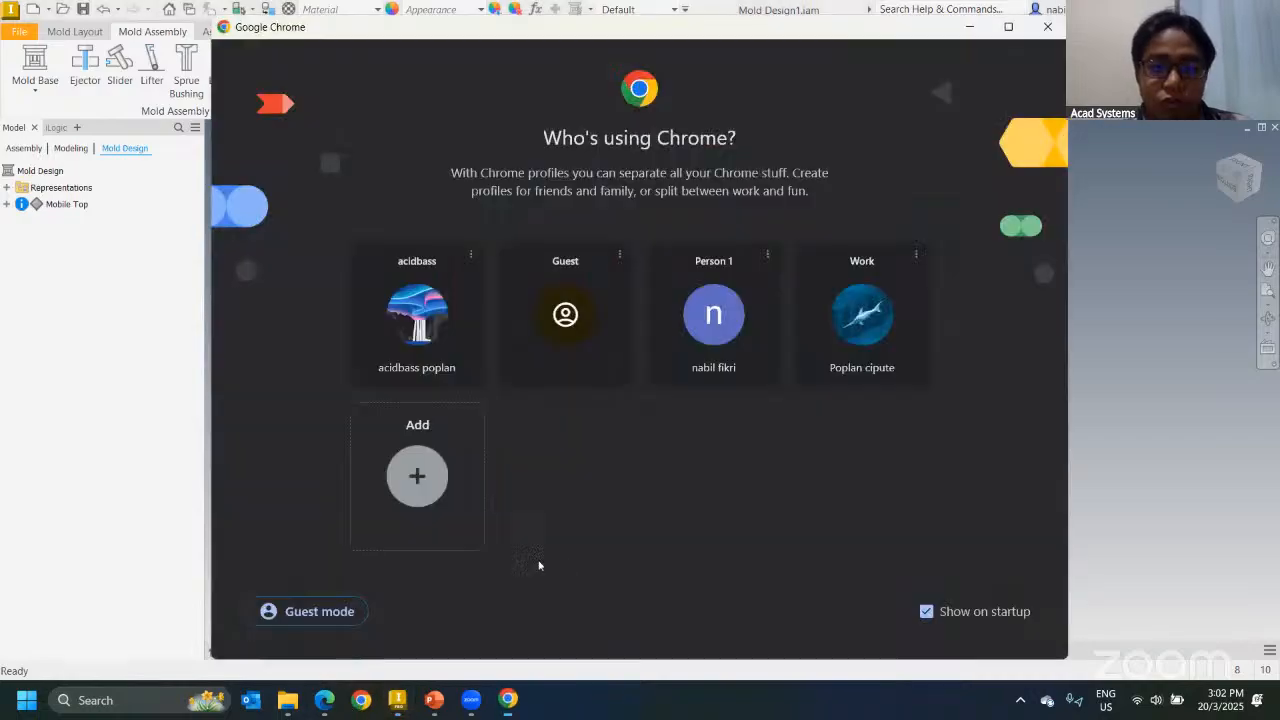
left_click(537, 369)
left_click(300, 52)
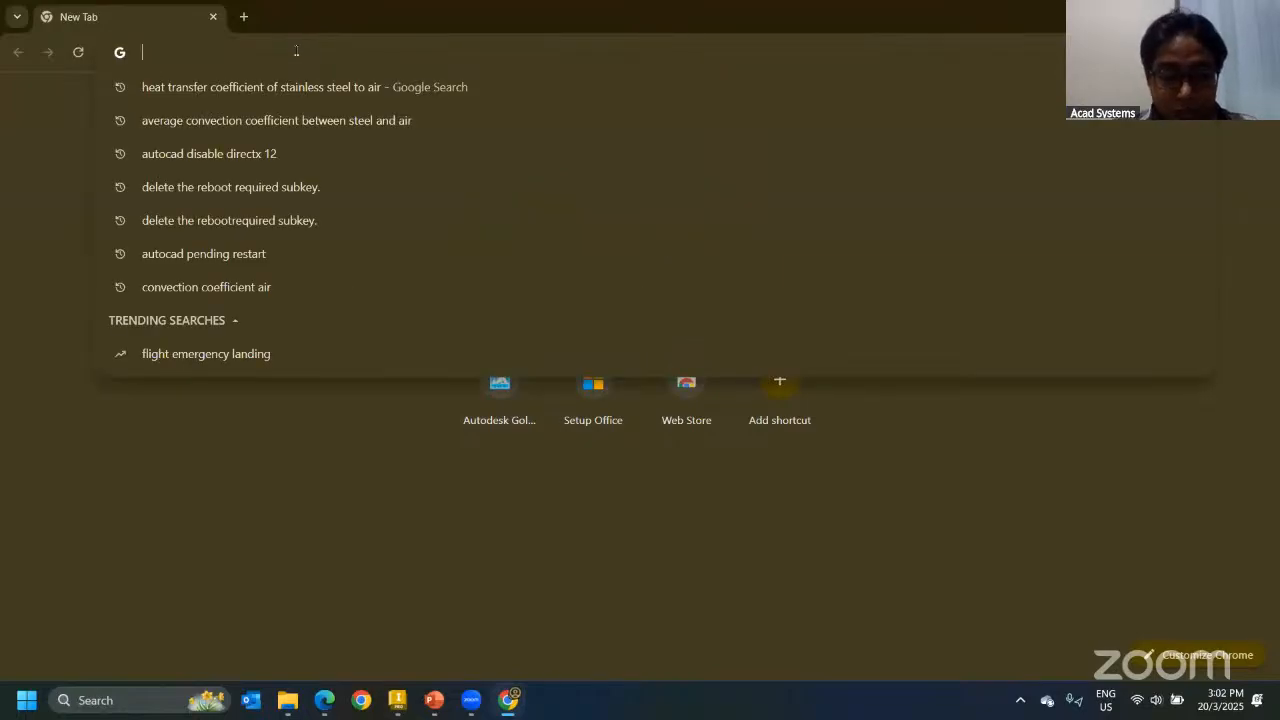
type("aut")
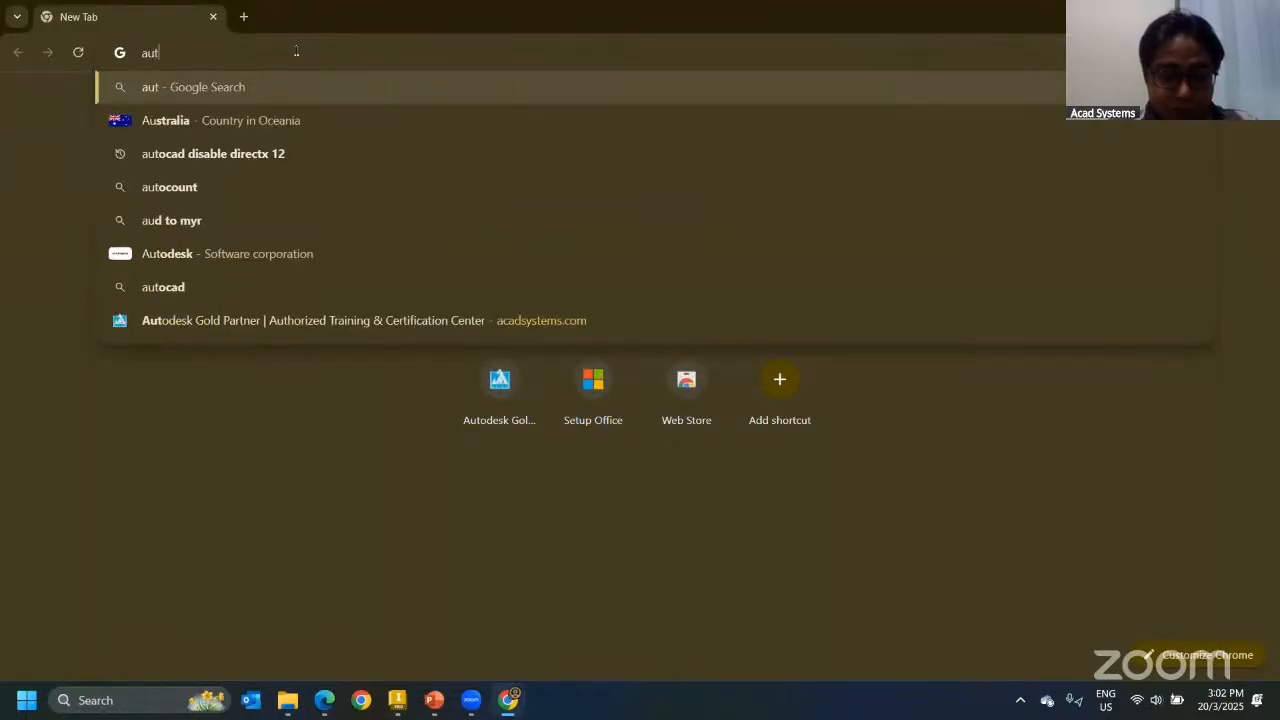
type("odesk account")
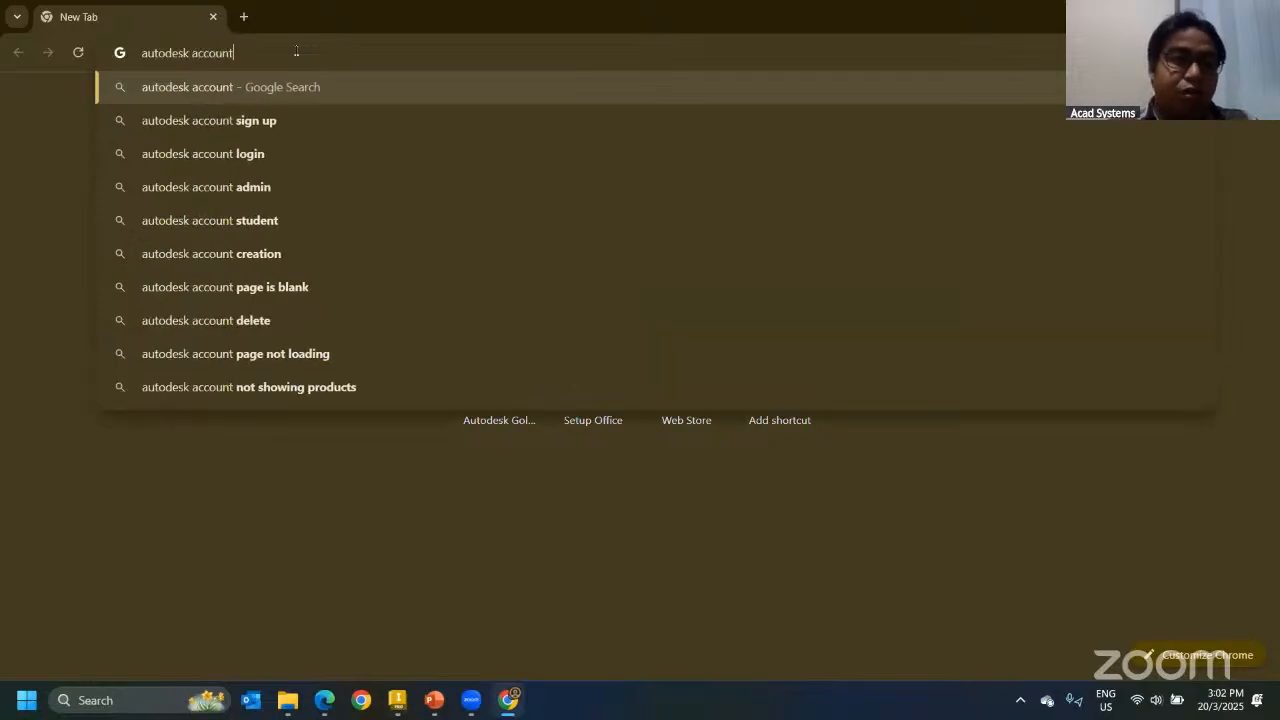
key("Return")
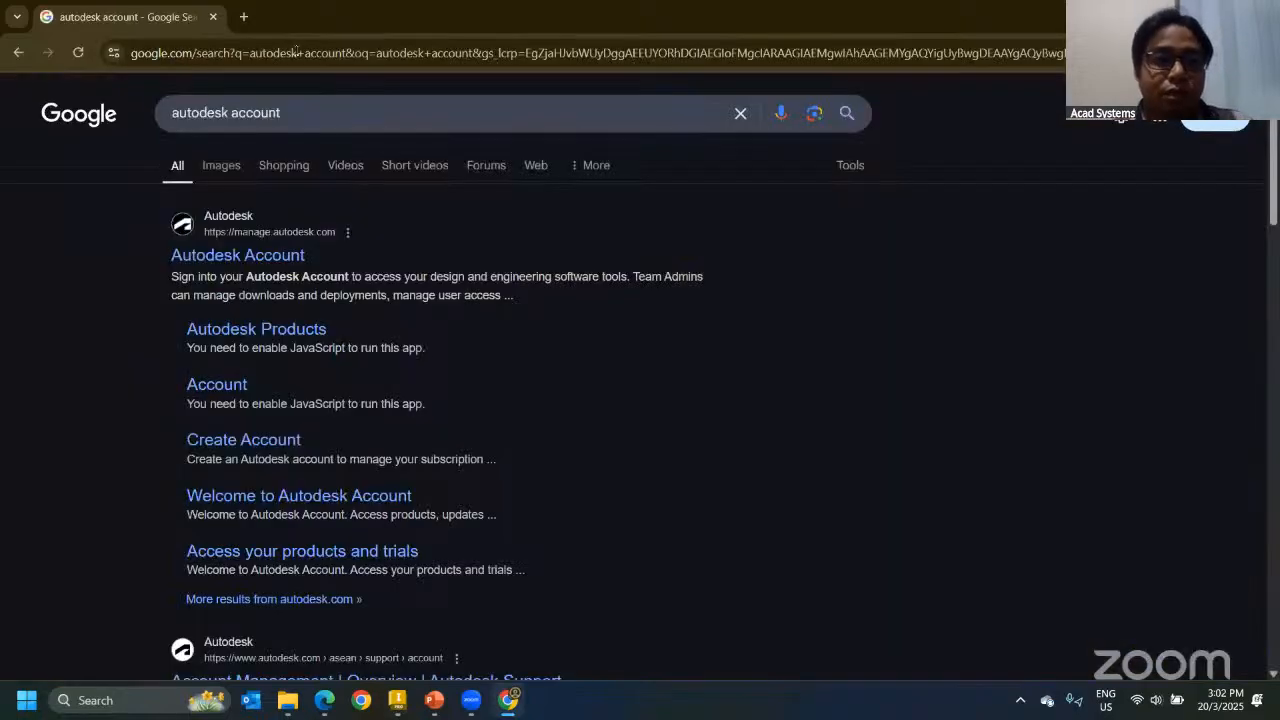
left_click(257, 256)
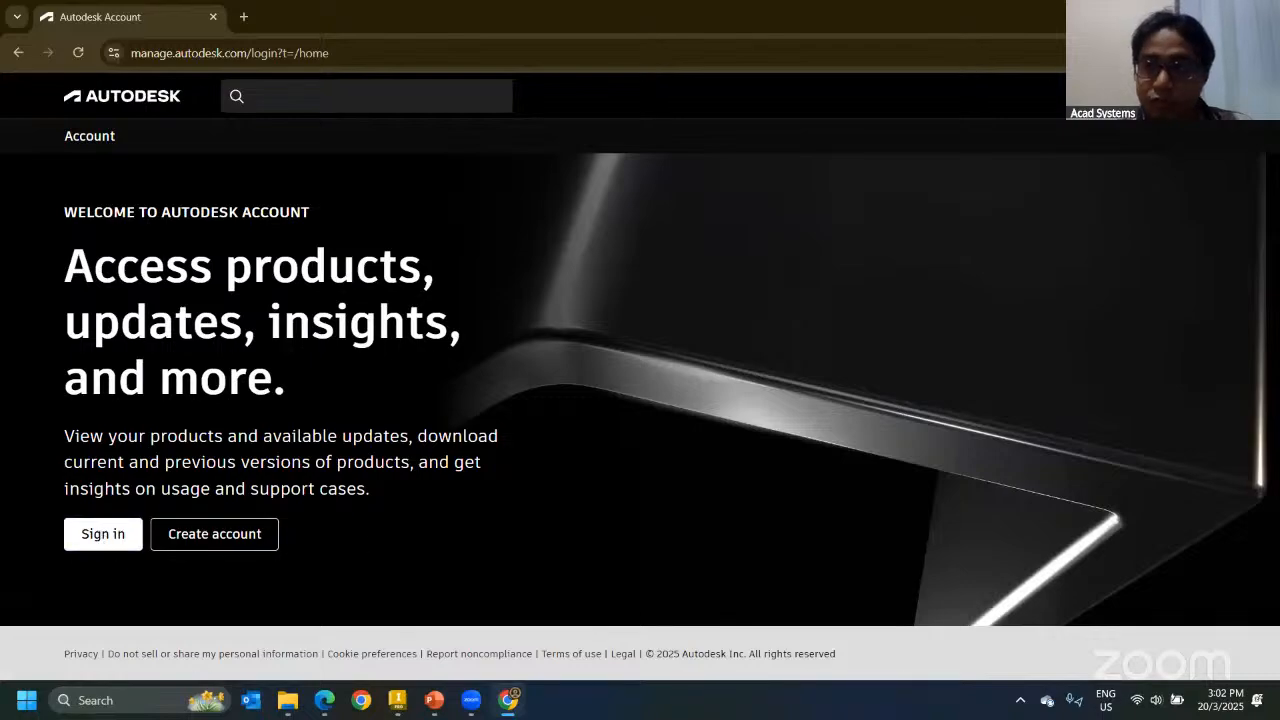
key("alt+F4")
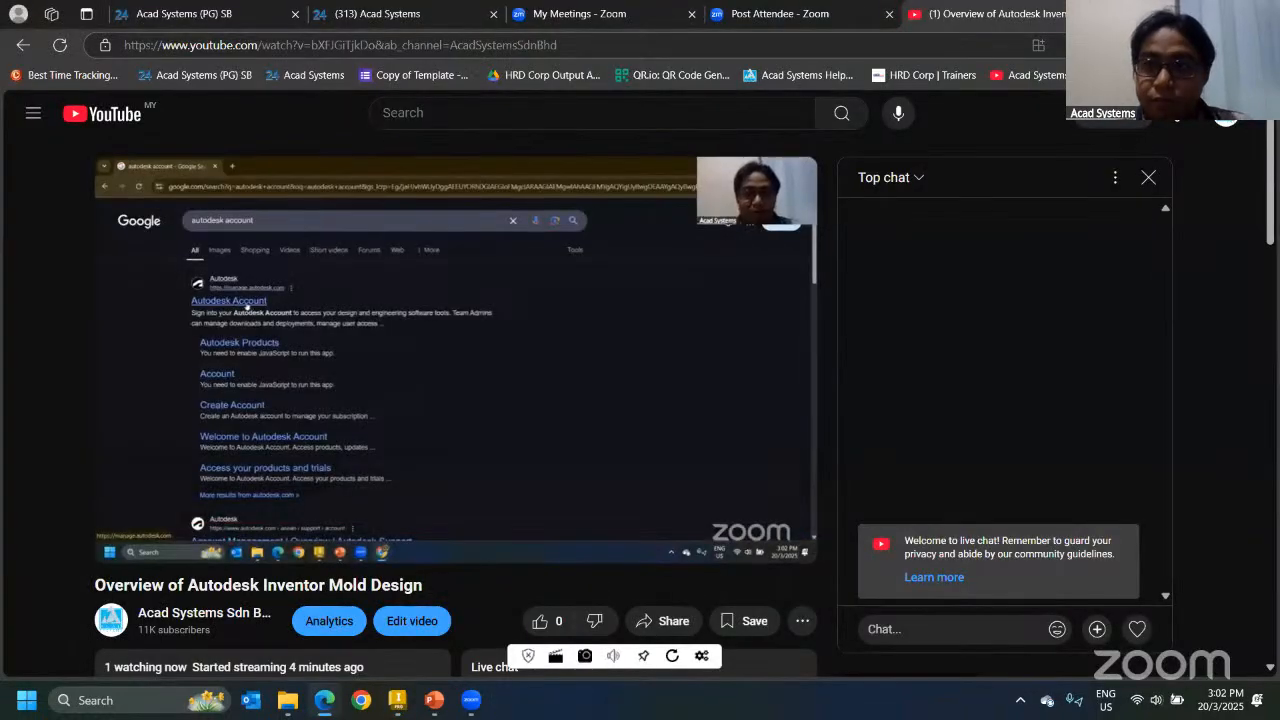
Step: In a new Microsoft Edge tab, search for "autodesk account" and open the Autodesk Account site
key("ctrl+t")
type("autodesk")
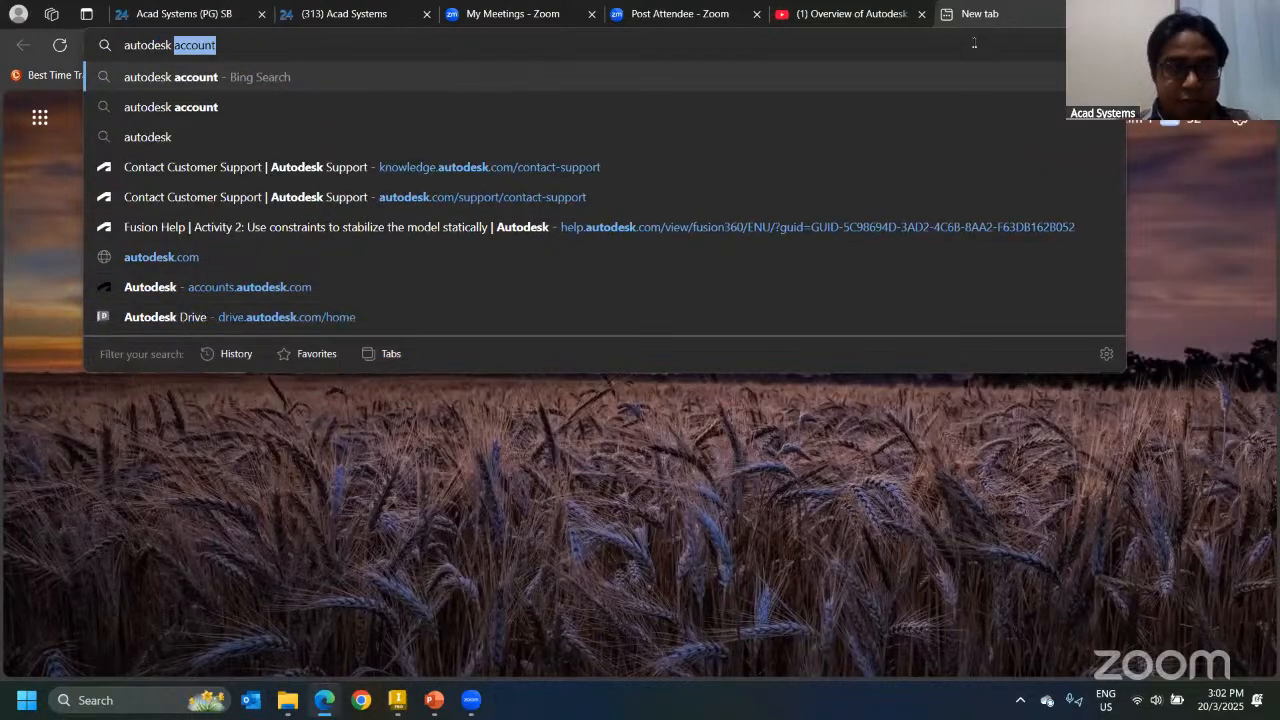
key("Return")
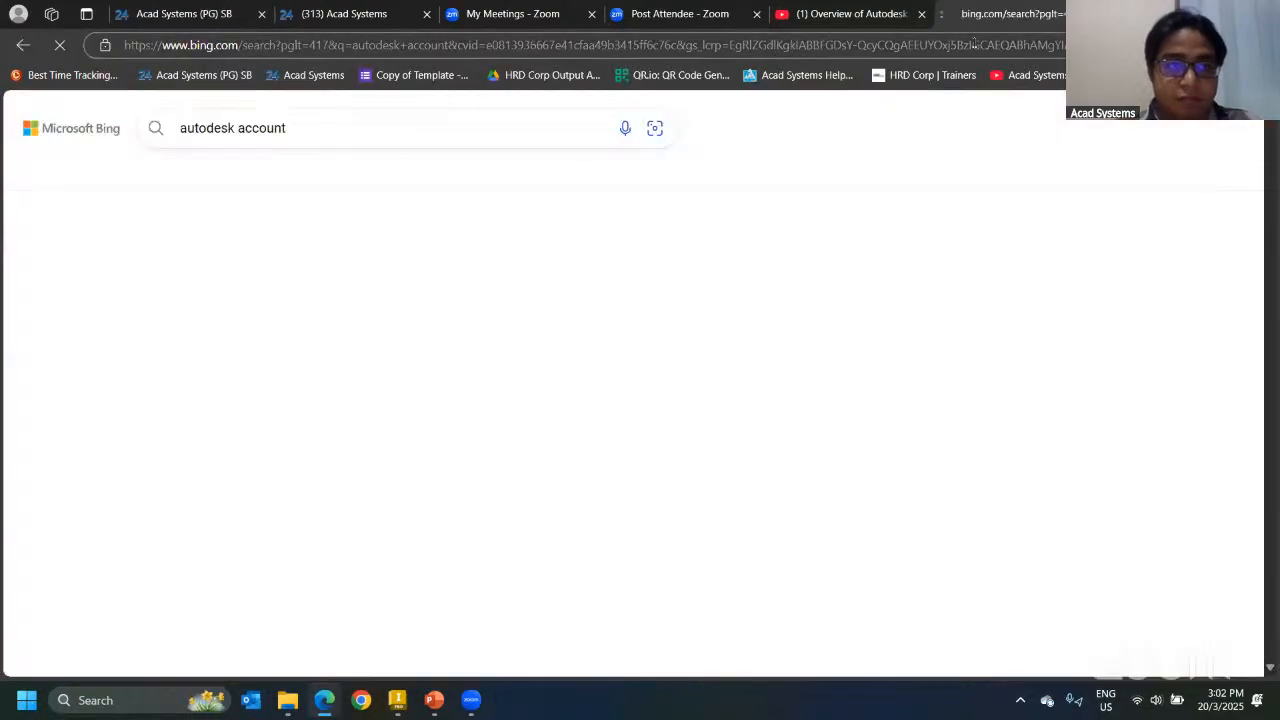
left_click(300, 284)
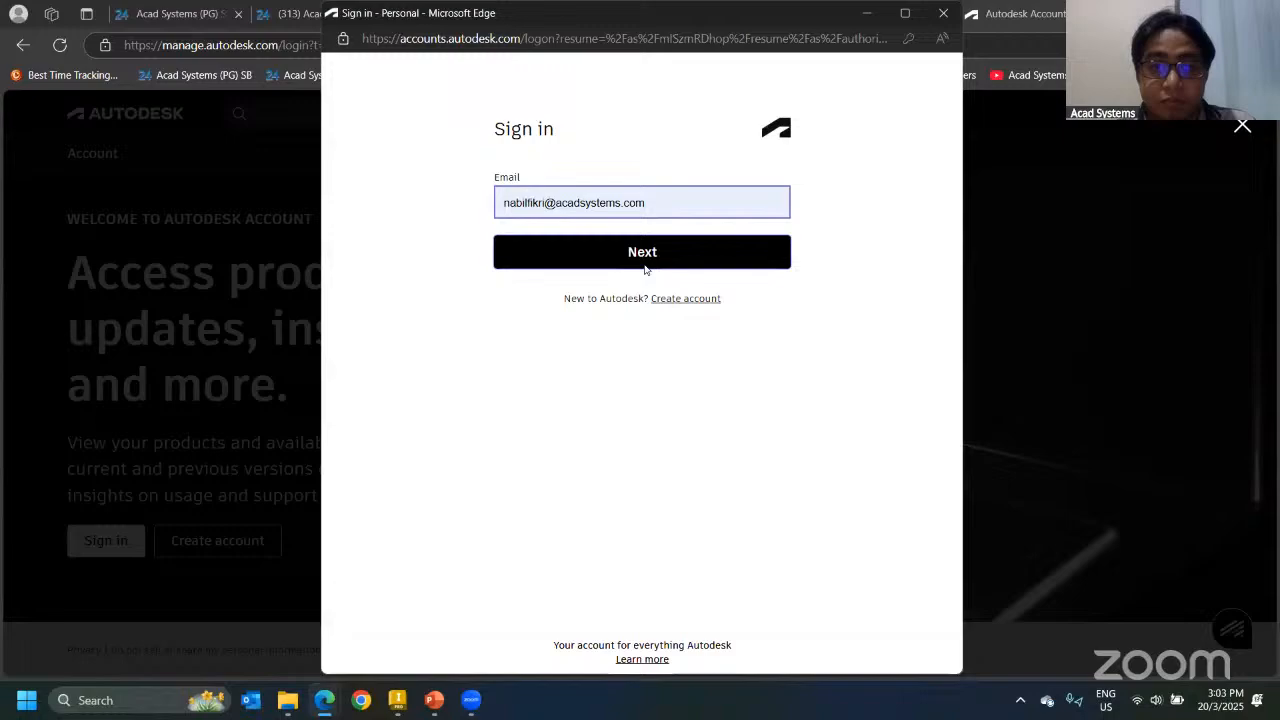
Step: Sign in to Autodesk Account with the prefilled e-mail and saved credentials
left_click(643, 258)
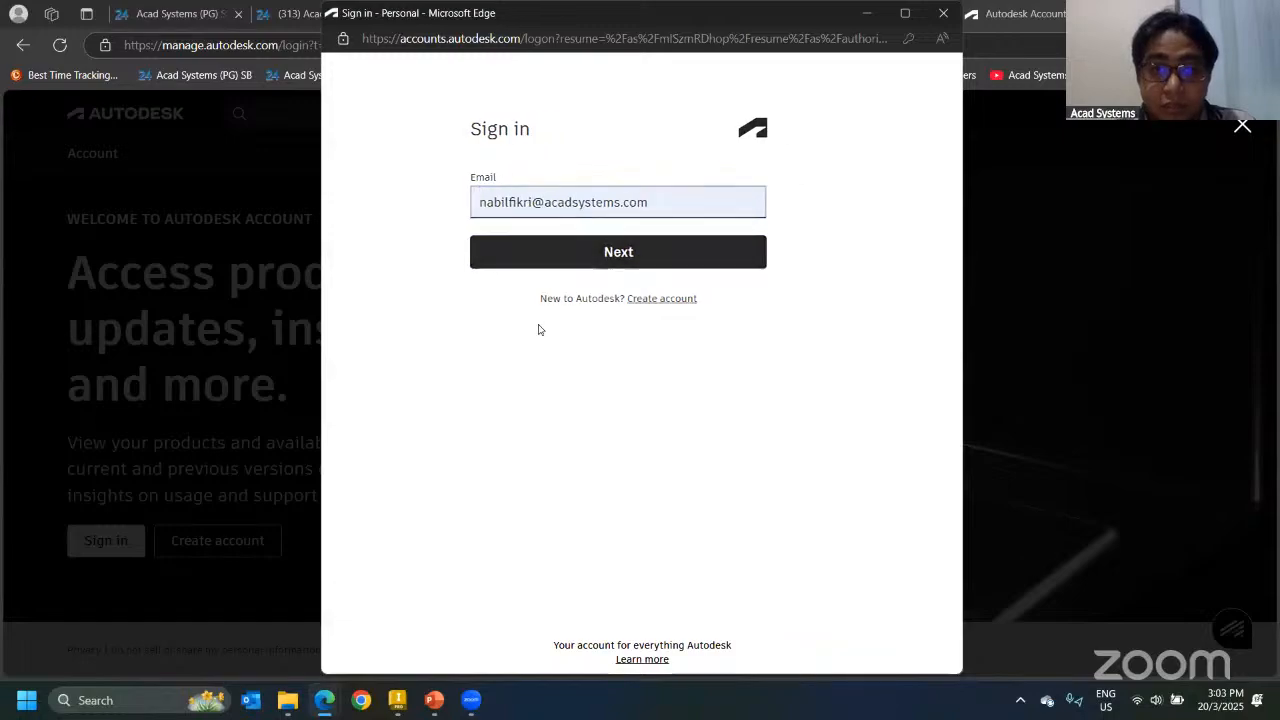
left_click(645, 312)
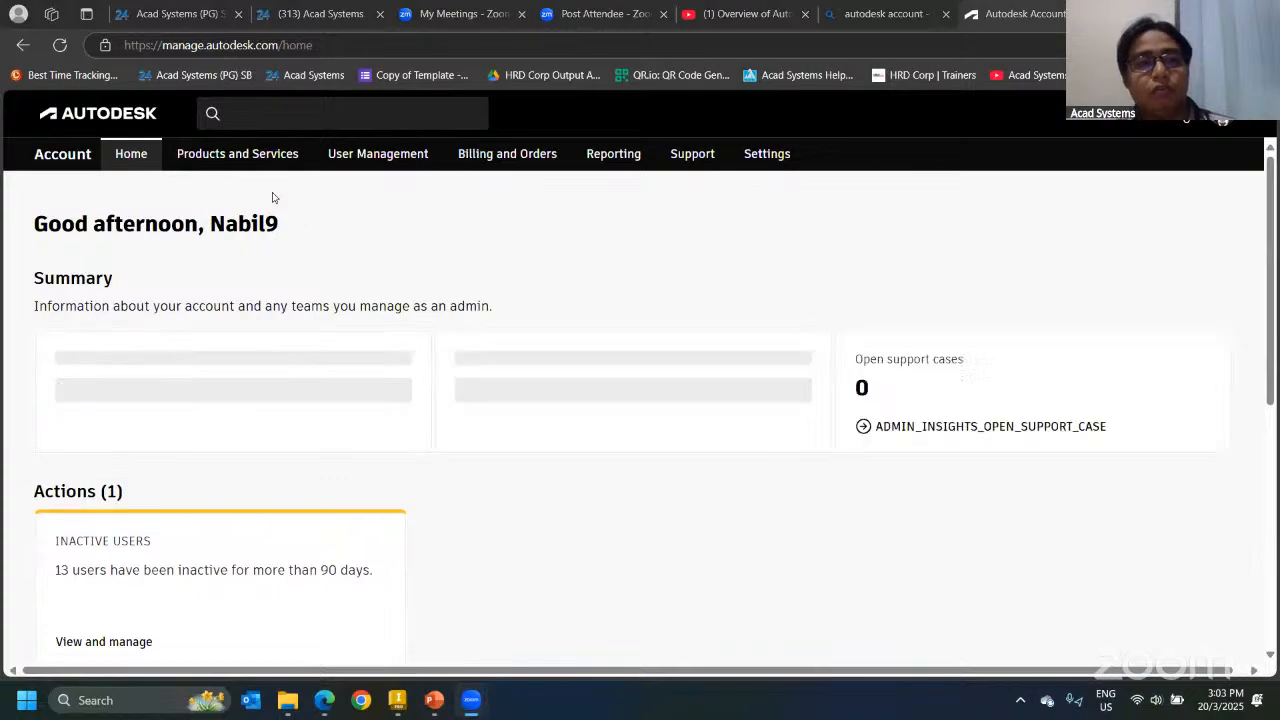
Step: Find Inventor Professional among all products and services and open the details page for its 2025 version
left_click(237, 153)
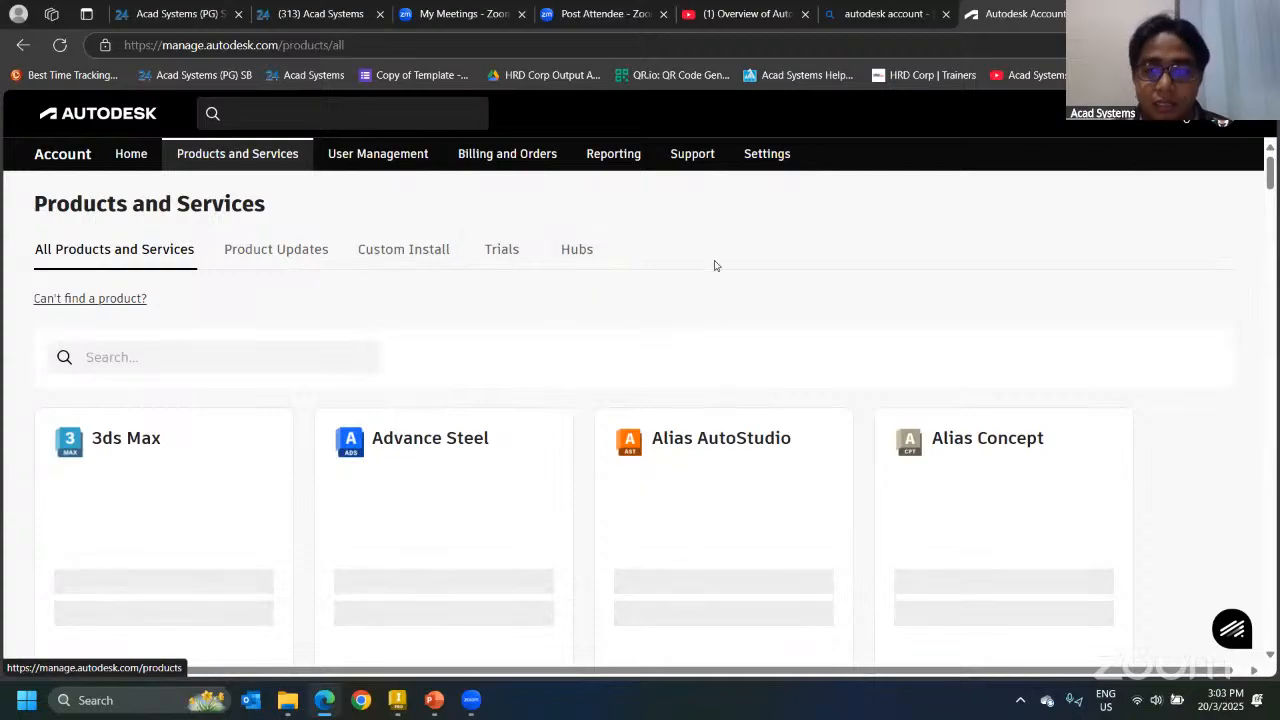
scroll(715, 265, "down", 8)
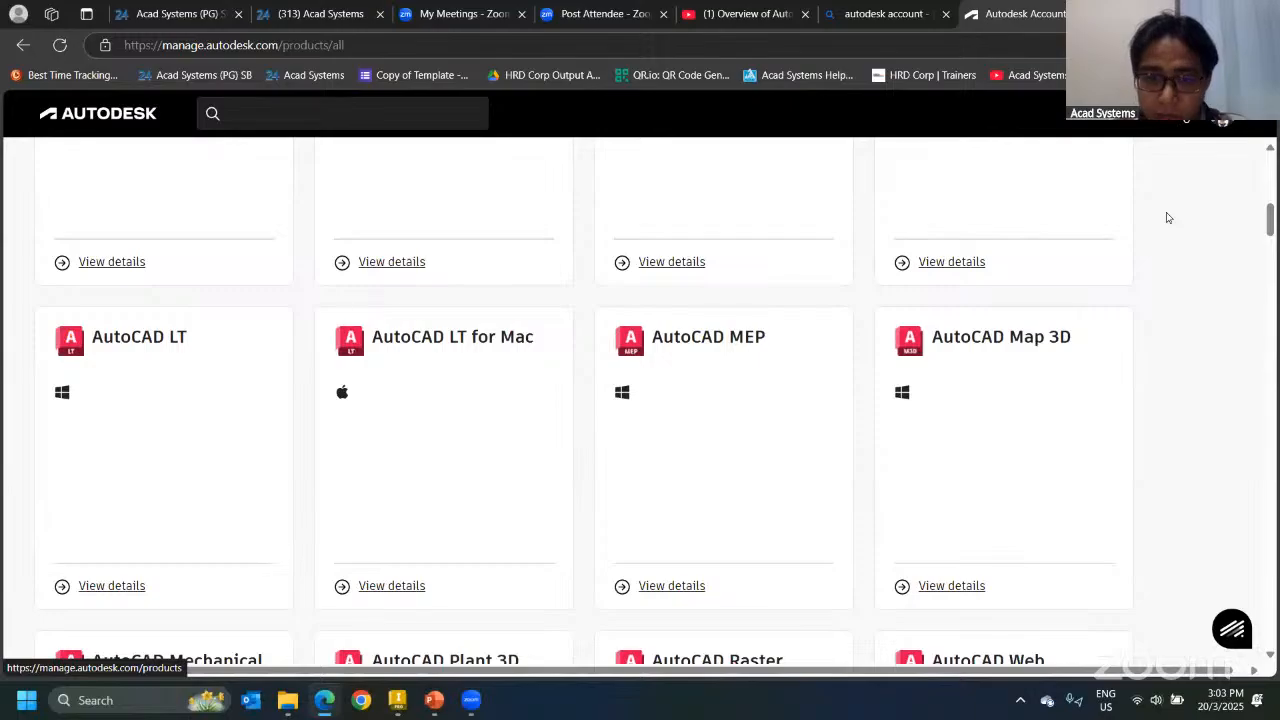
scroll(760, 355, "down", 20)
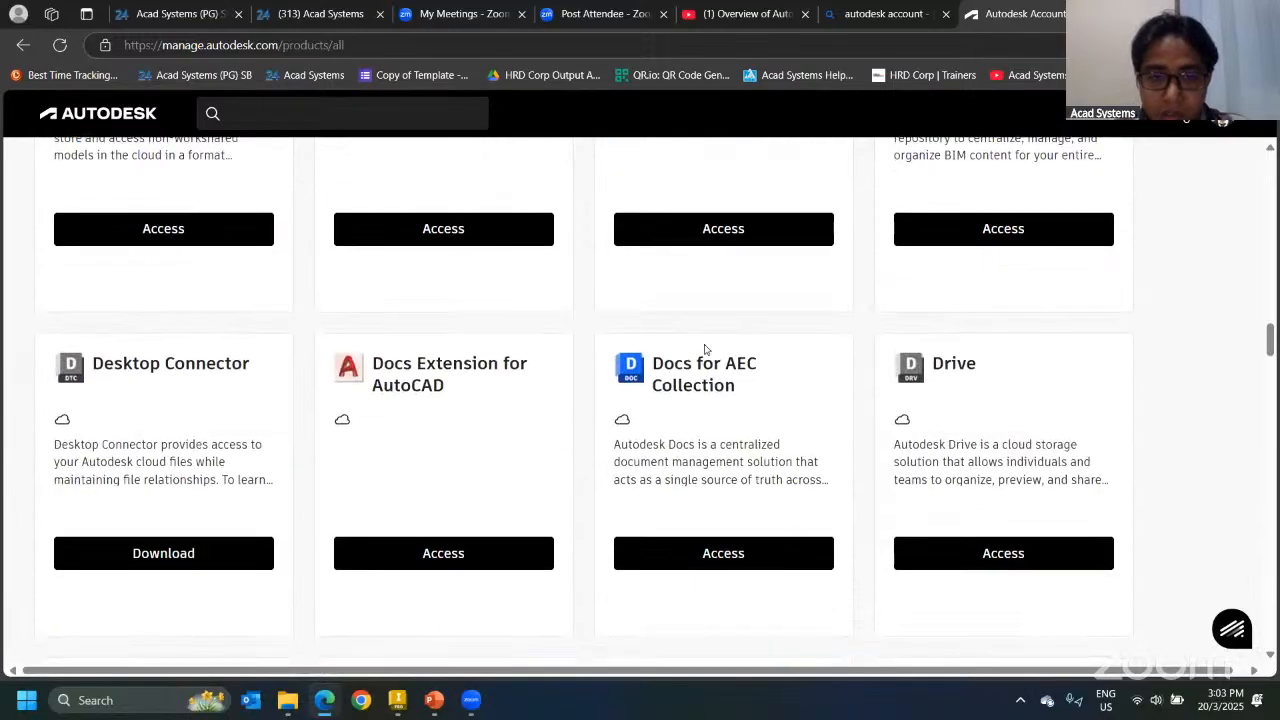
scroll(700, 348, "down", 12)
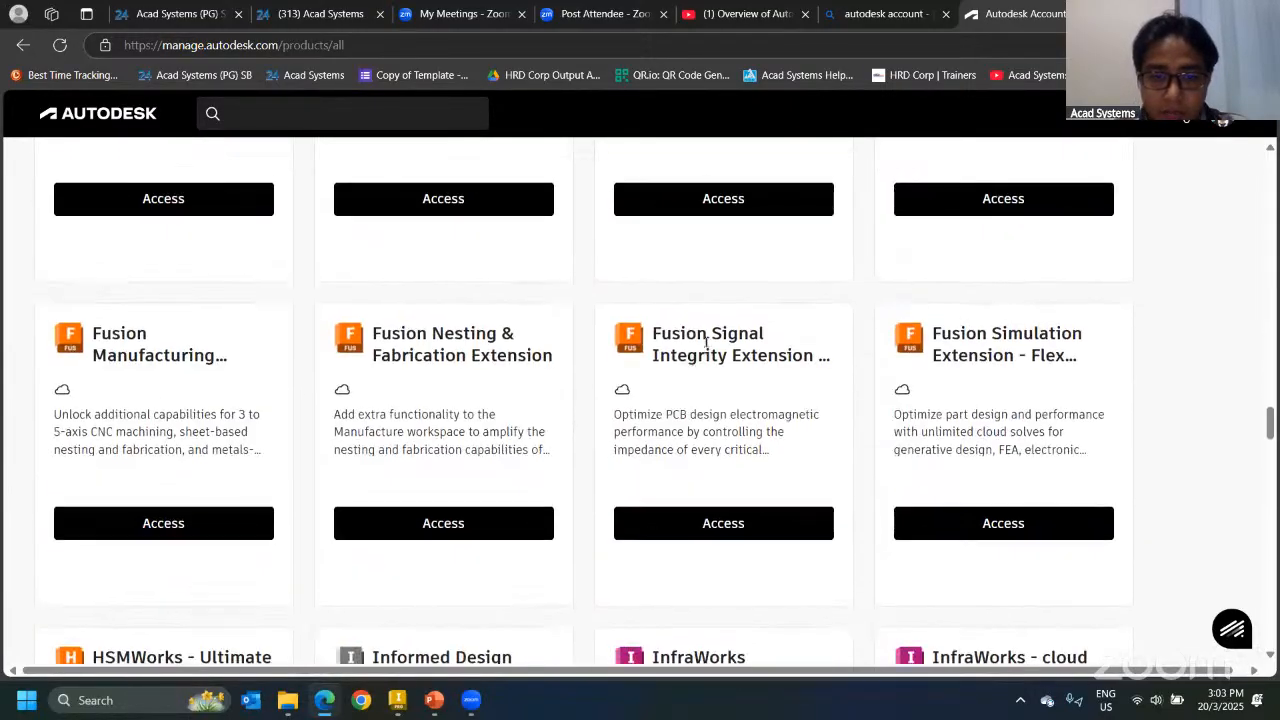
scroll(705, 350, "down", 8)
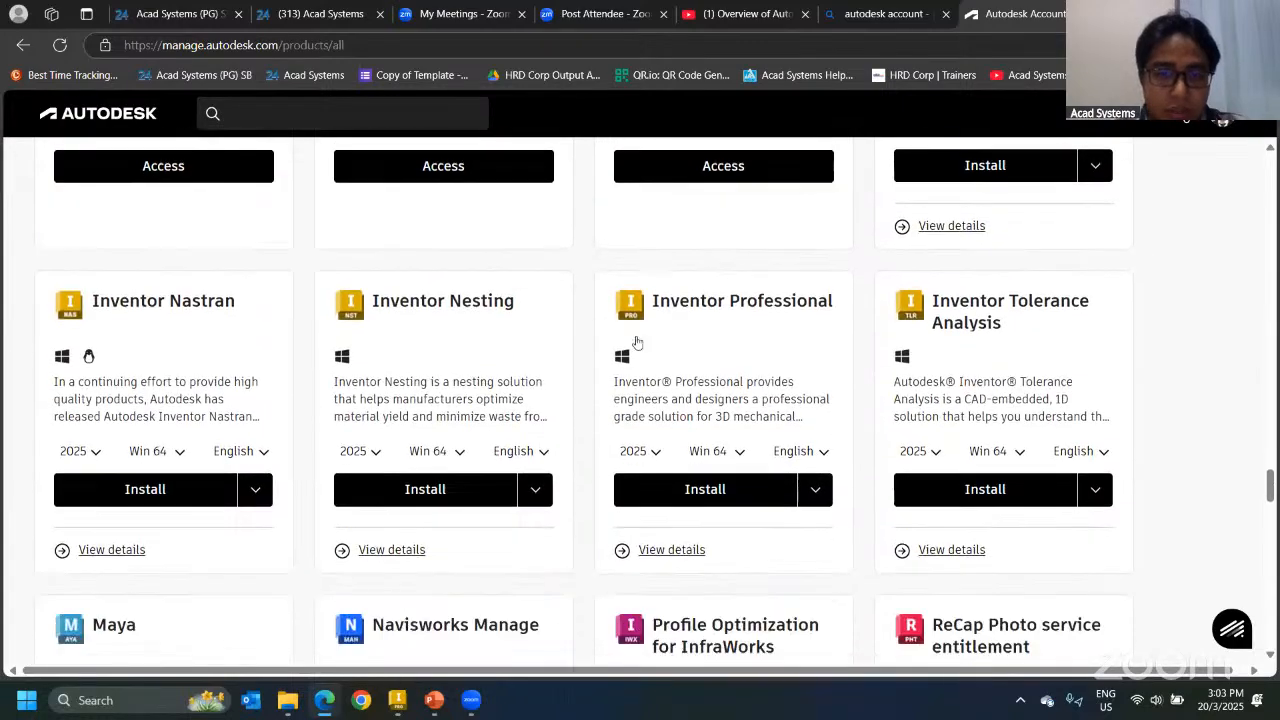
left_click(812, 490)
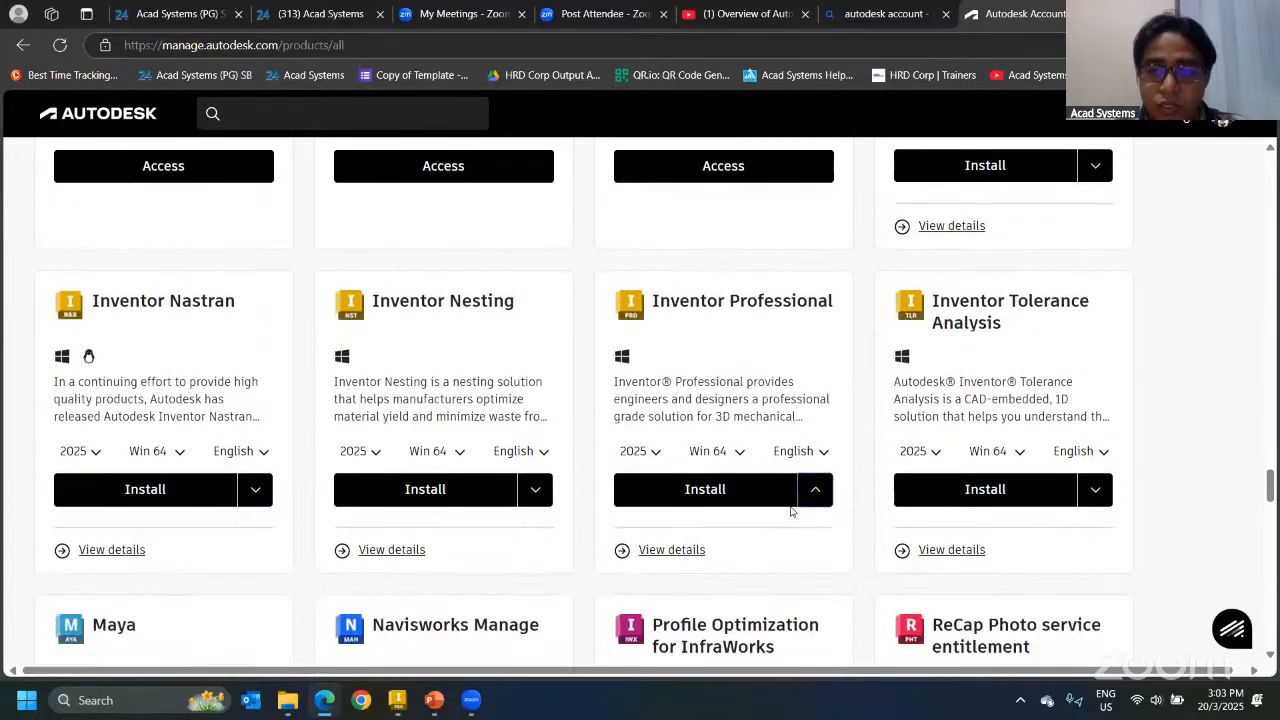
left_click(700, 312)
left_click(705, 308)
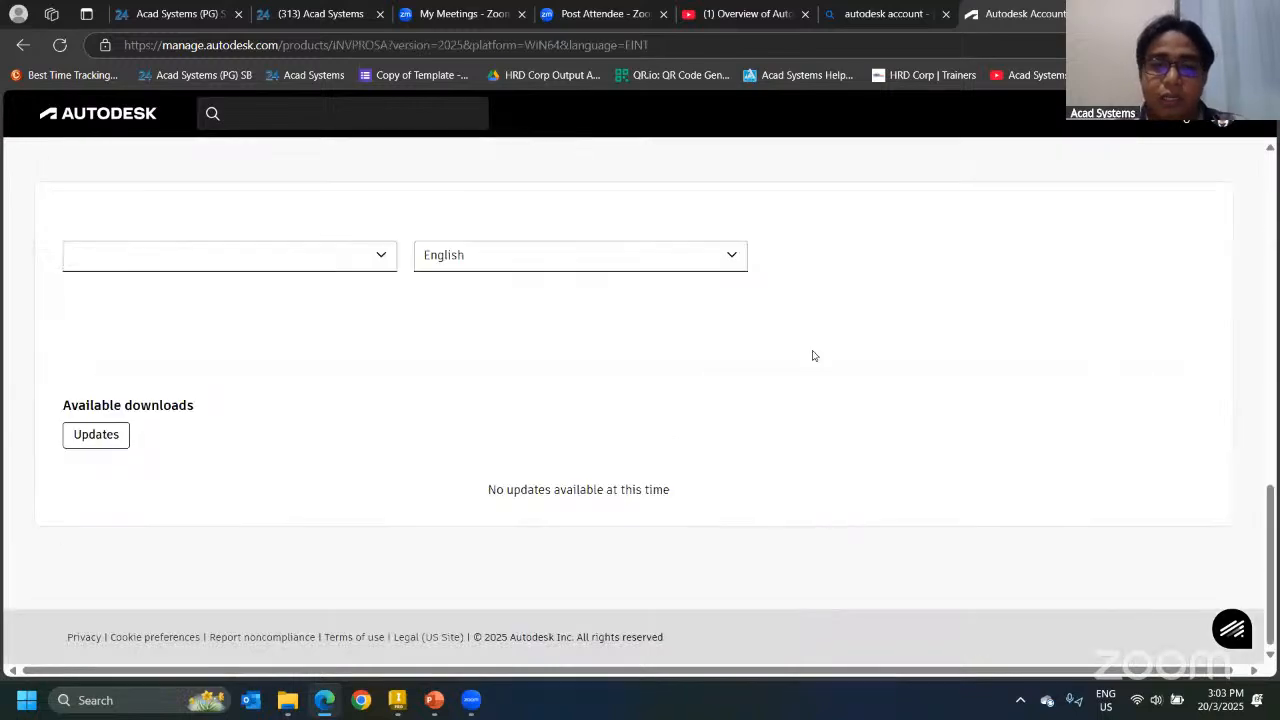
Step: Show the libraries available for download for Inventor Professional 2025 and examine the Mold Design content libraries
scroll(461, 260, "up", 2)
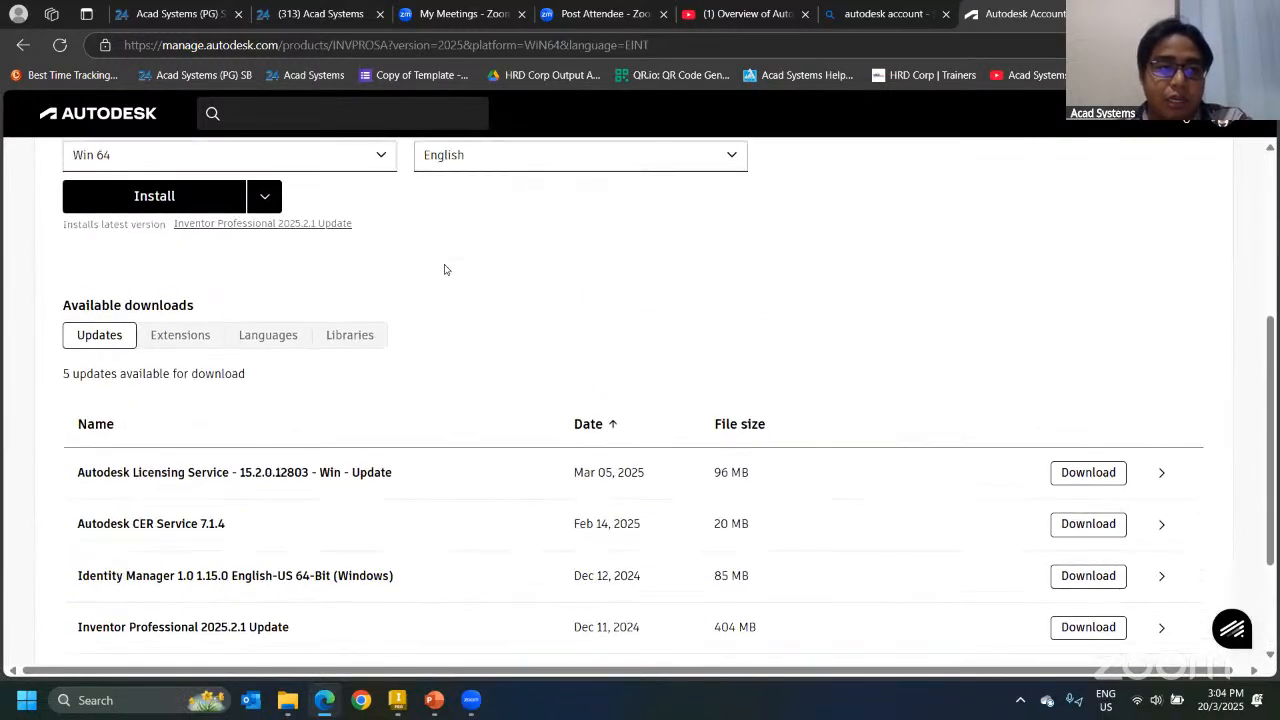
scroll(323, 297, "up", 1)
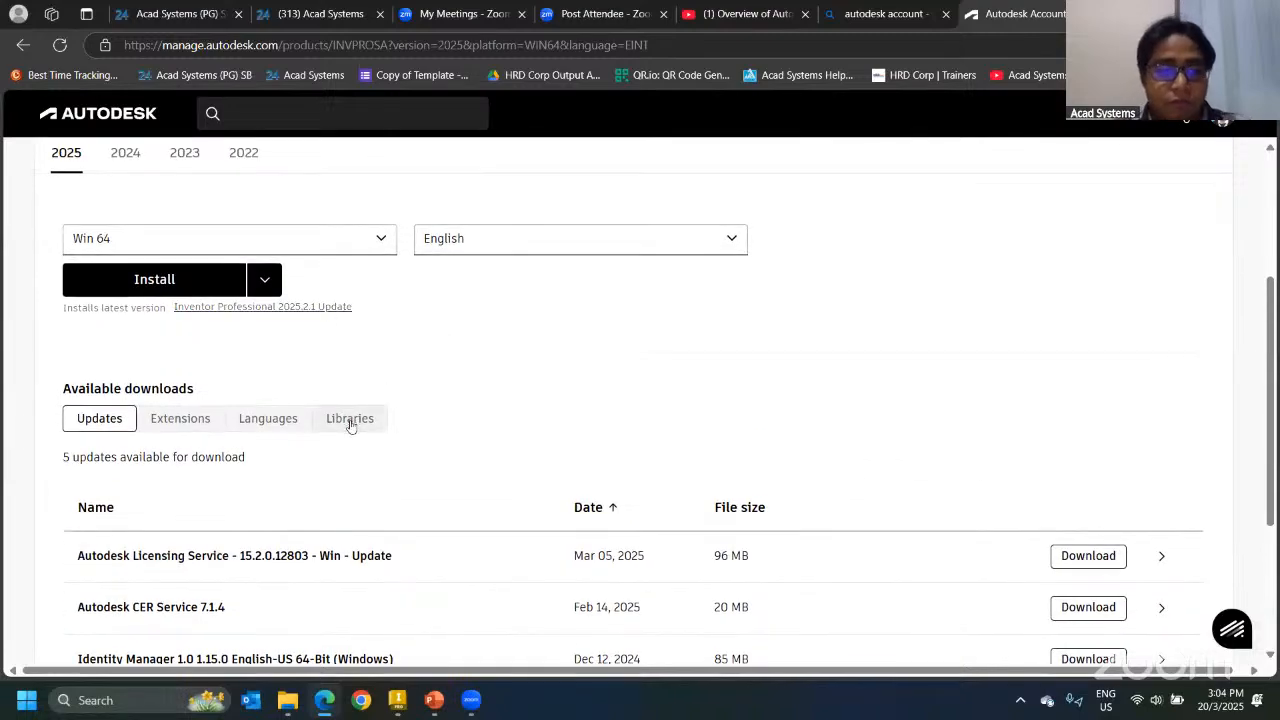
left_click(350, 420)
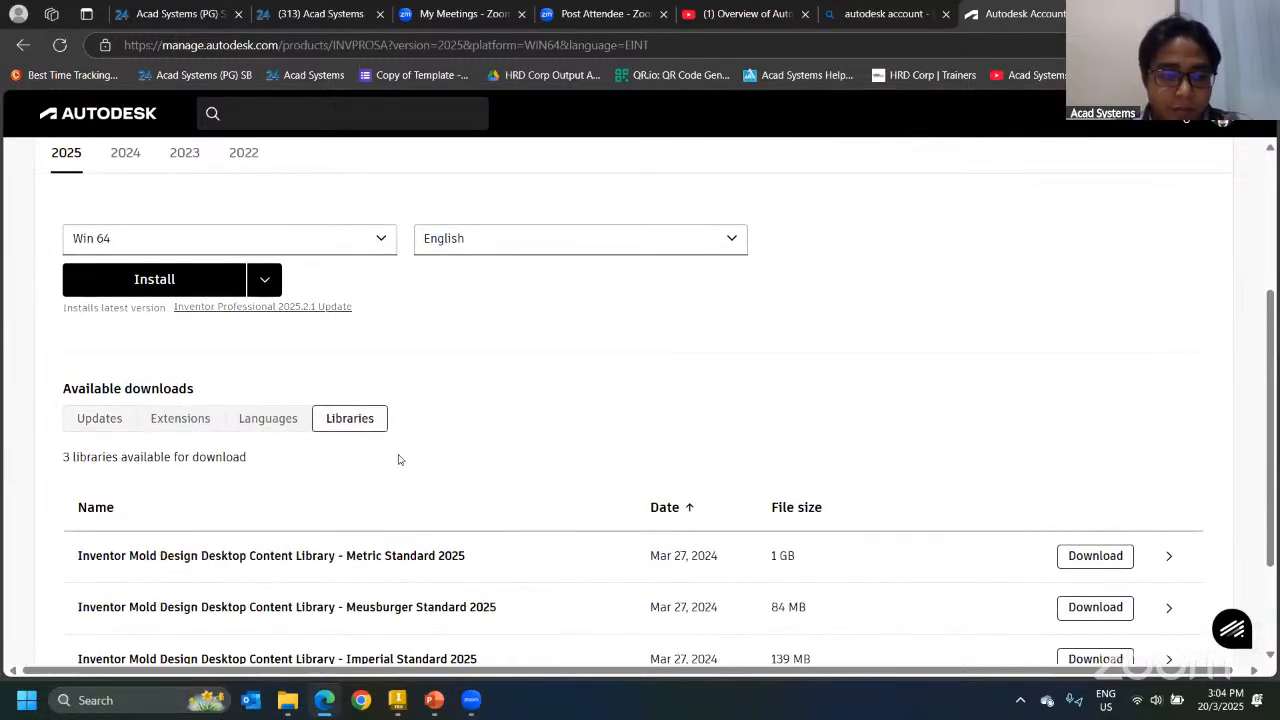
scroll(245, 505, "down", 1)
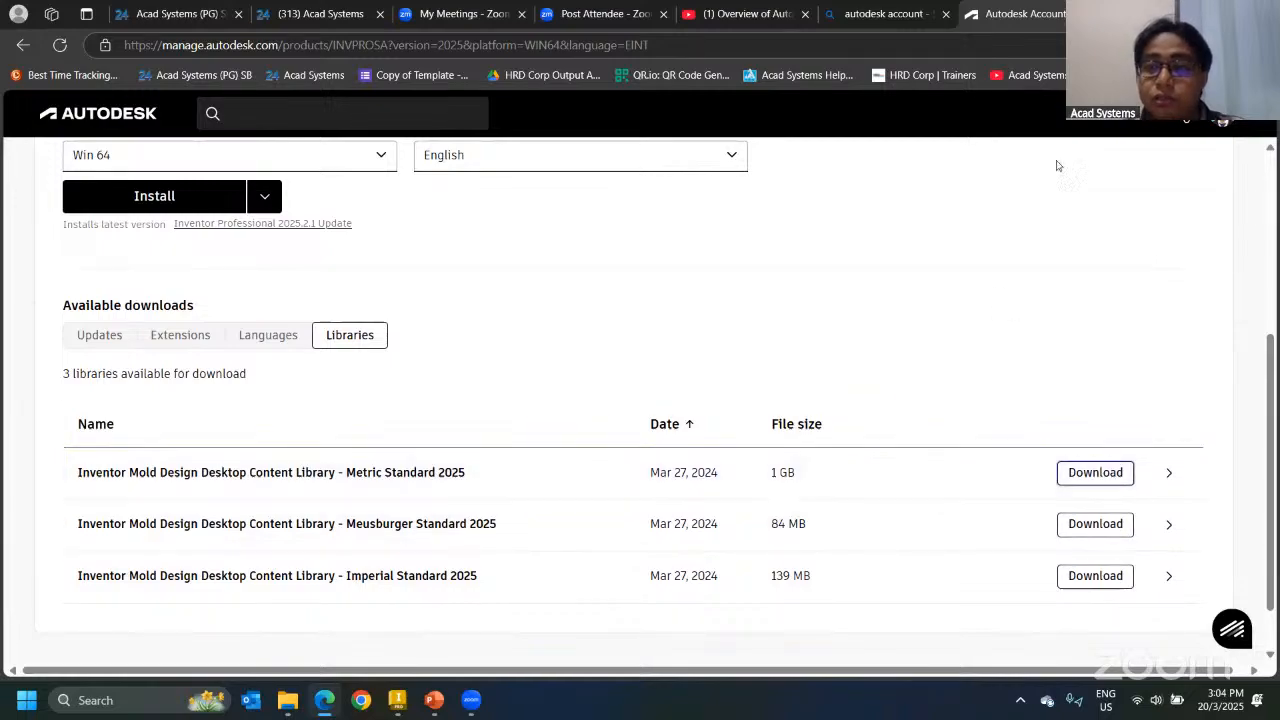
Step: Launch AI2025_Inventor_Mold_Metric_desktop (1).exe from Downloads in a new File Explorer tab, check the install location, and close the installer without installing
left_click(288, 702)
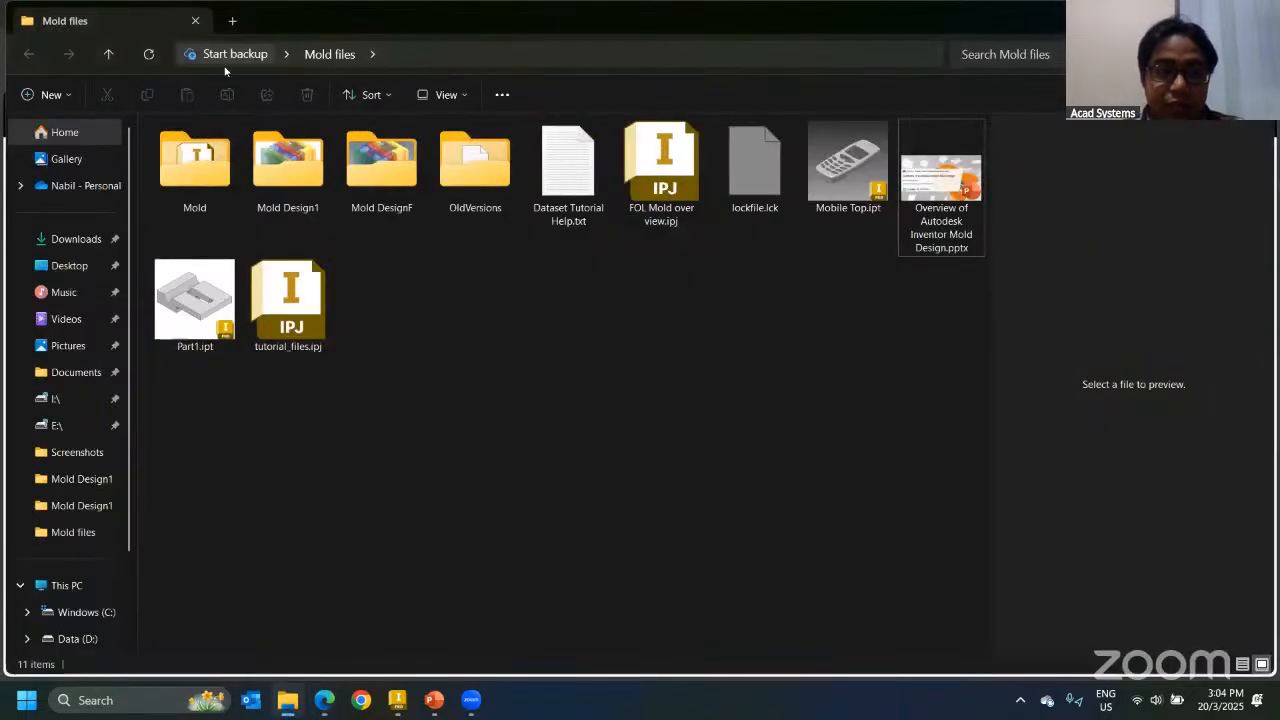
left_click(226, 22)
left_click(78, 240)
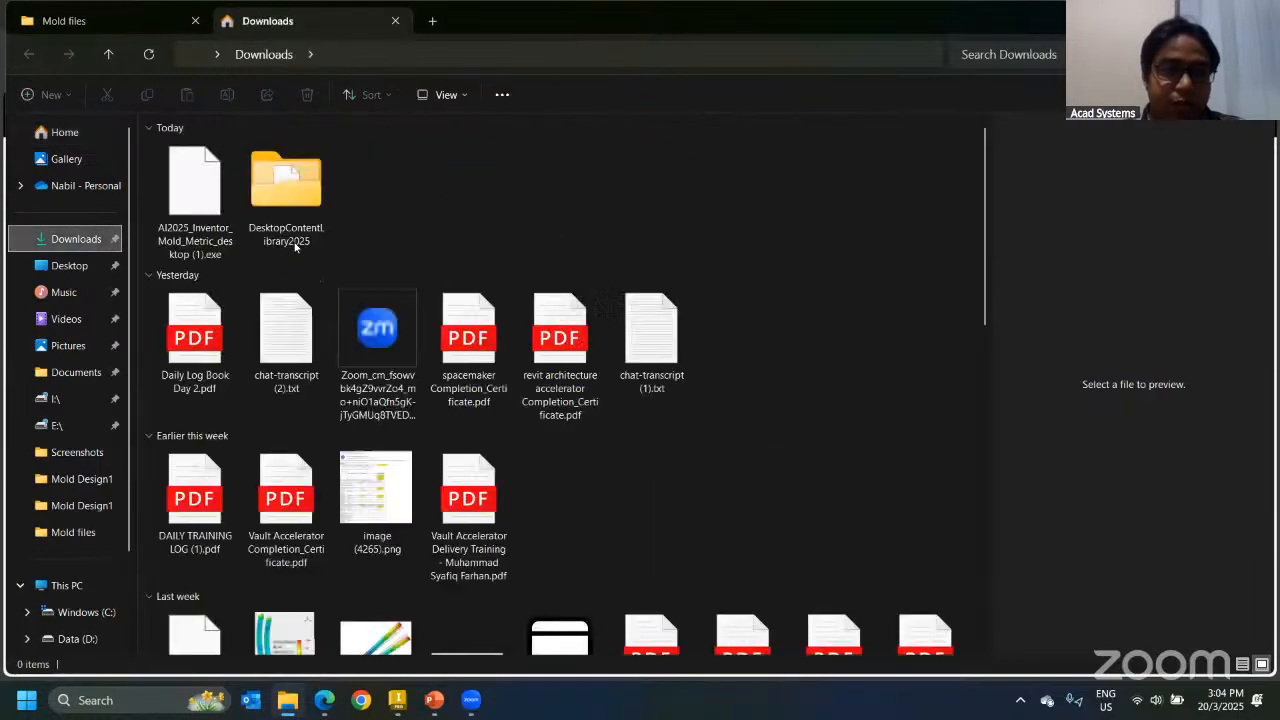
double_click(204, 207)
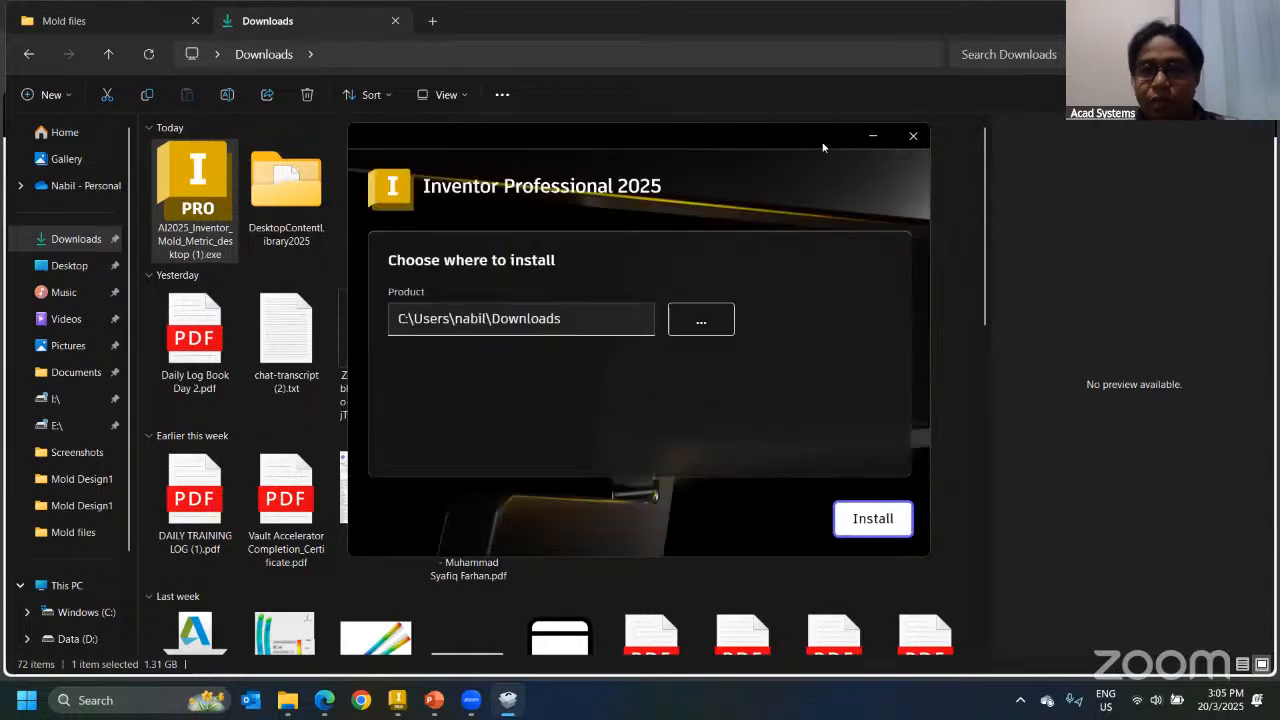
left_click(912, 136)
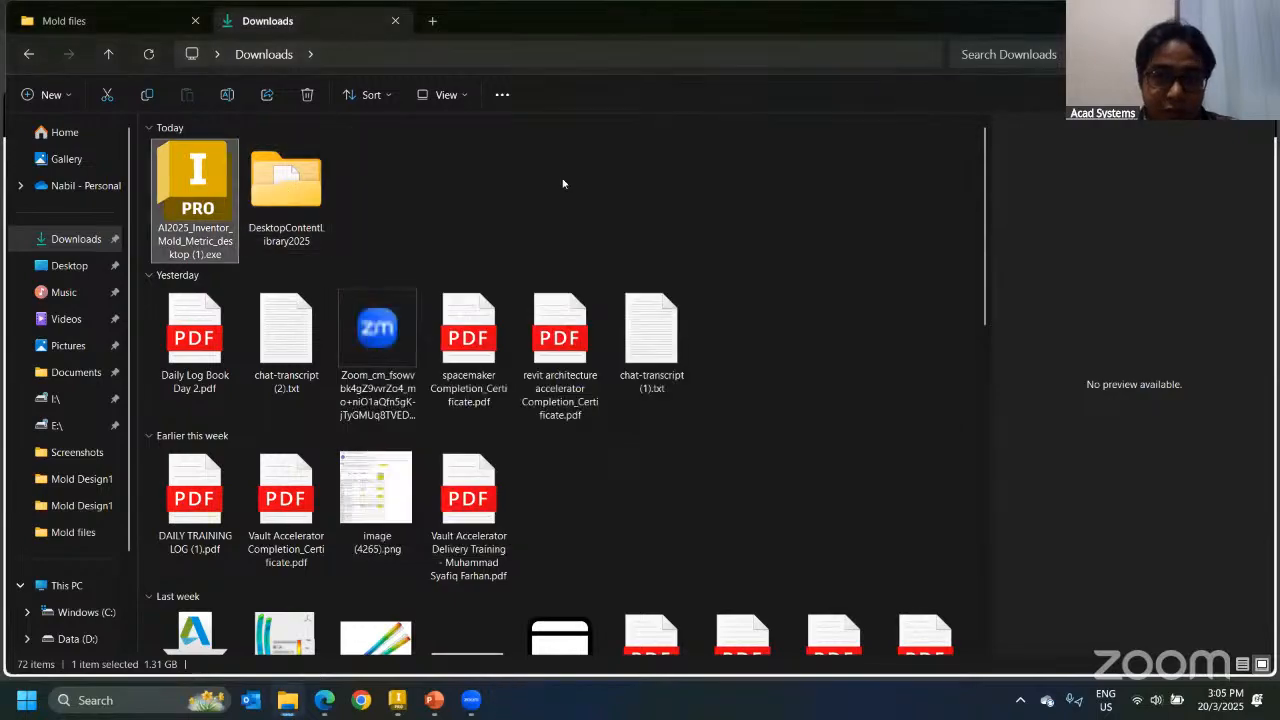
Step: Open the DesktopContentLibrary2025 folder in Downloads and select the AI2025_Inventor Mold Metric file
double_click(296, 208)
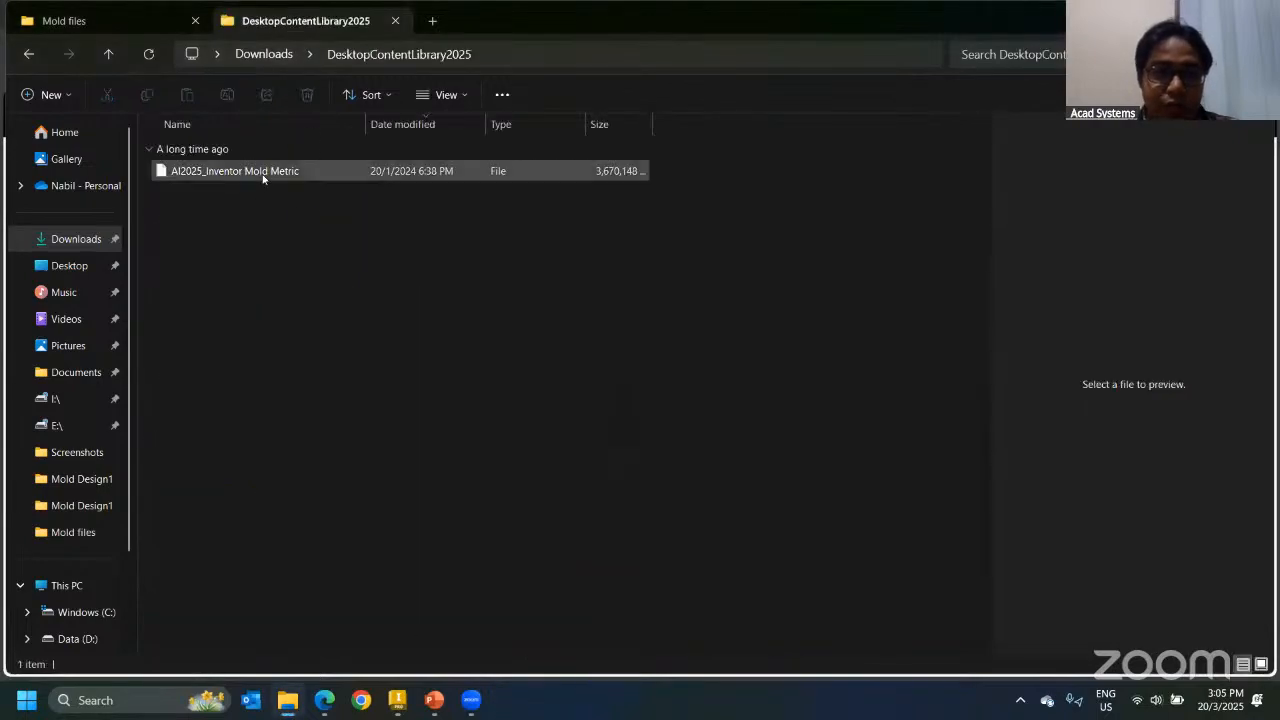
left_click(276, 178)
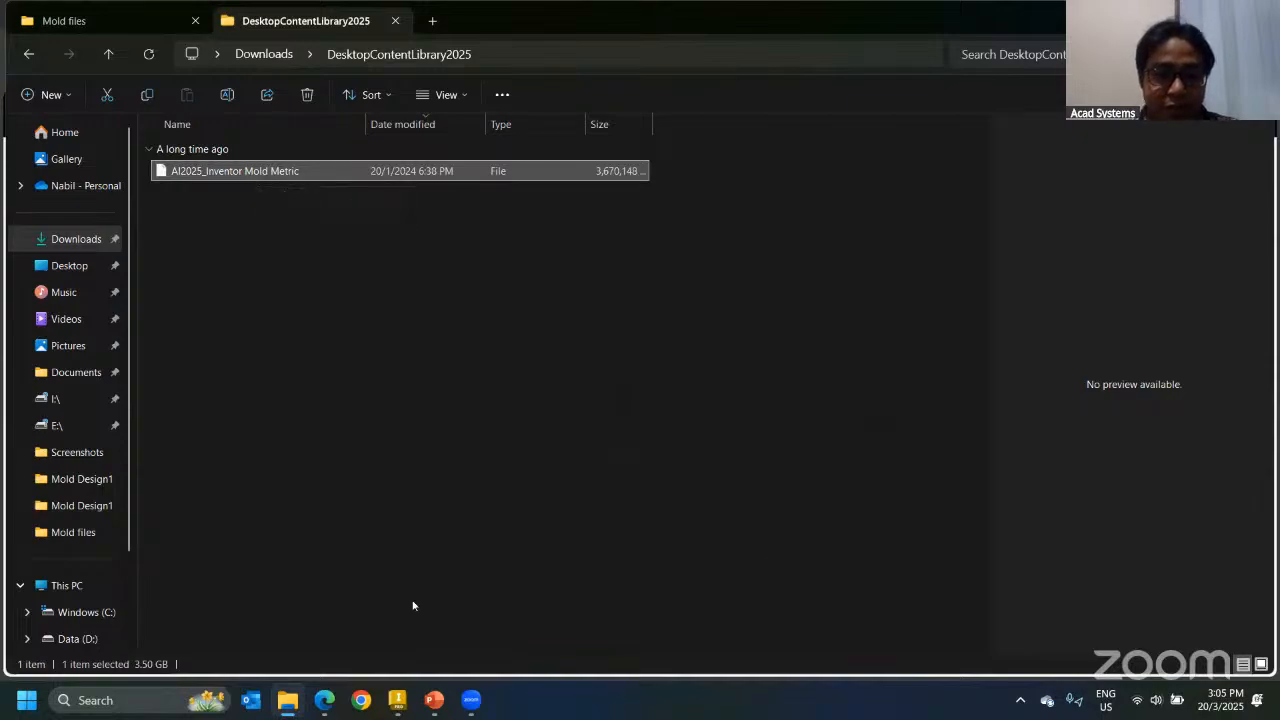
Step: Switch to Inventor, open the Content Center library configuration of the FOL Mold over view project, and open its libraries location folder
left_click(397, 700)
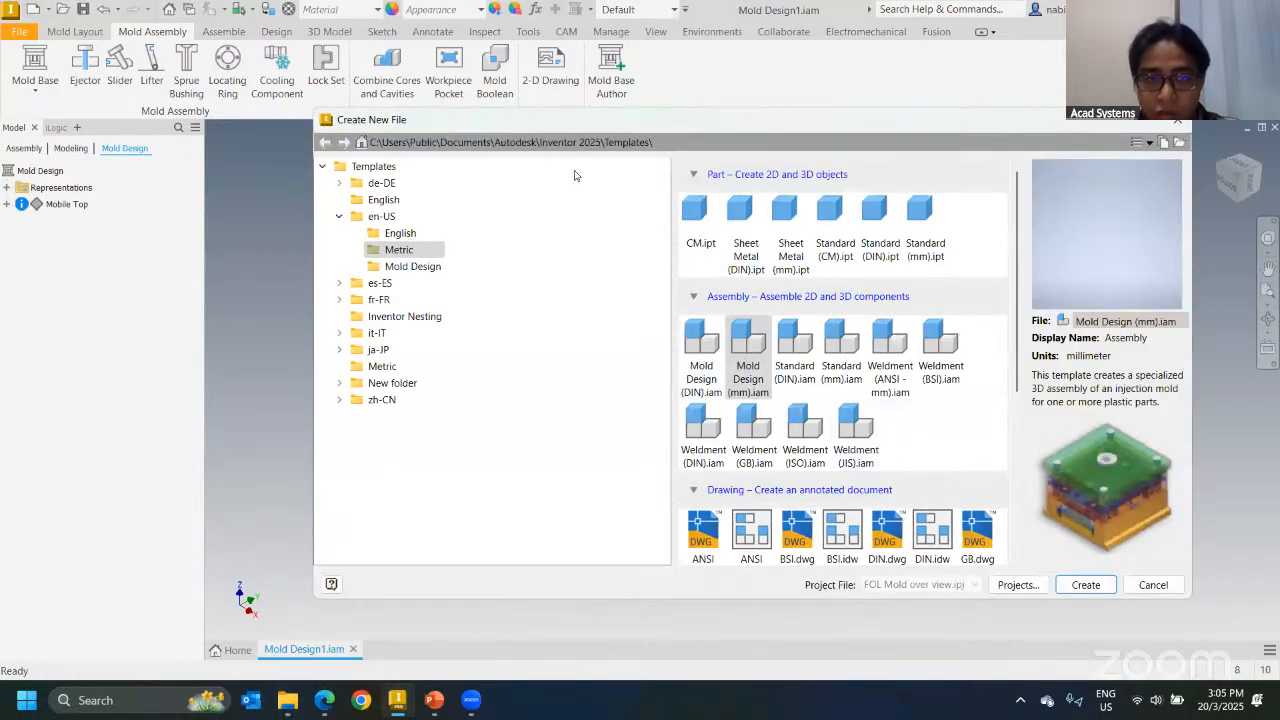
left_click_drag(529, 119, 405, 112)
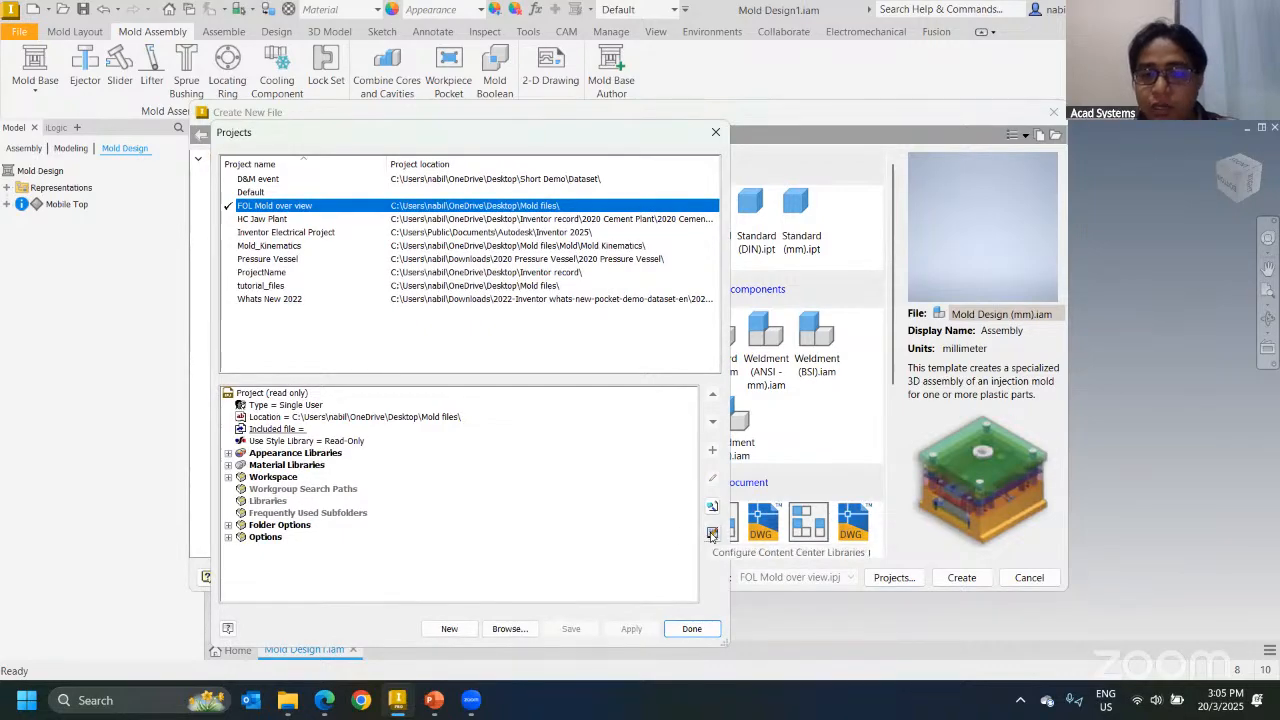
left_click(712, 536)
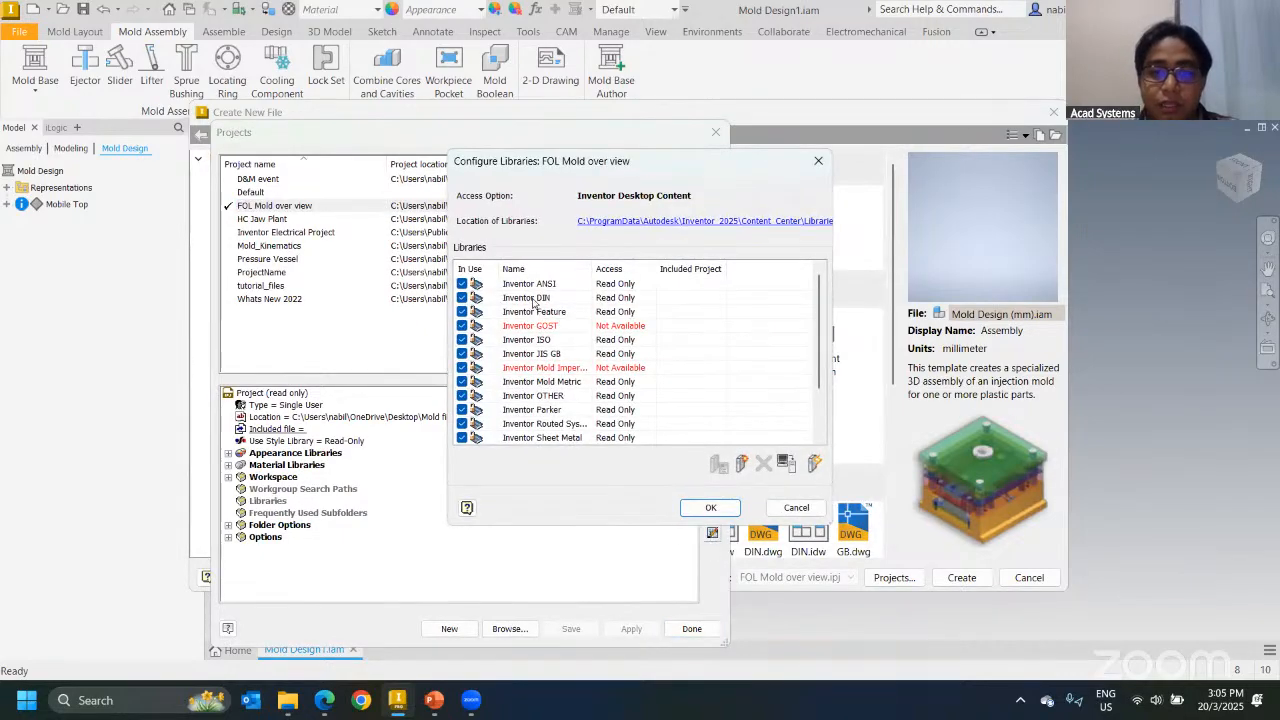
scroll(526, 360, "up", 2)
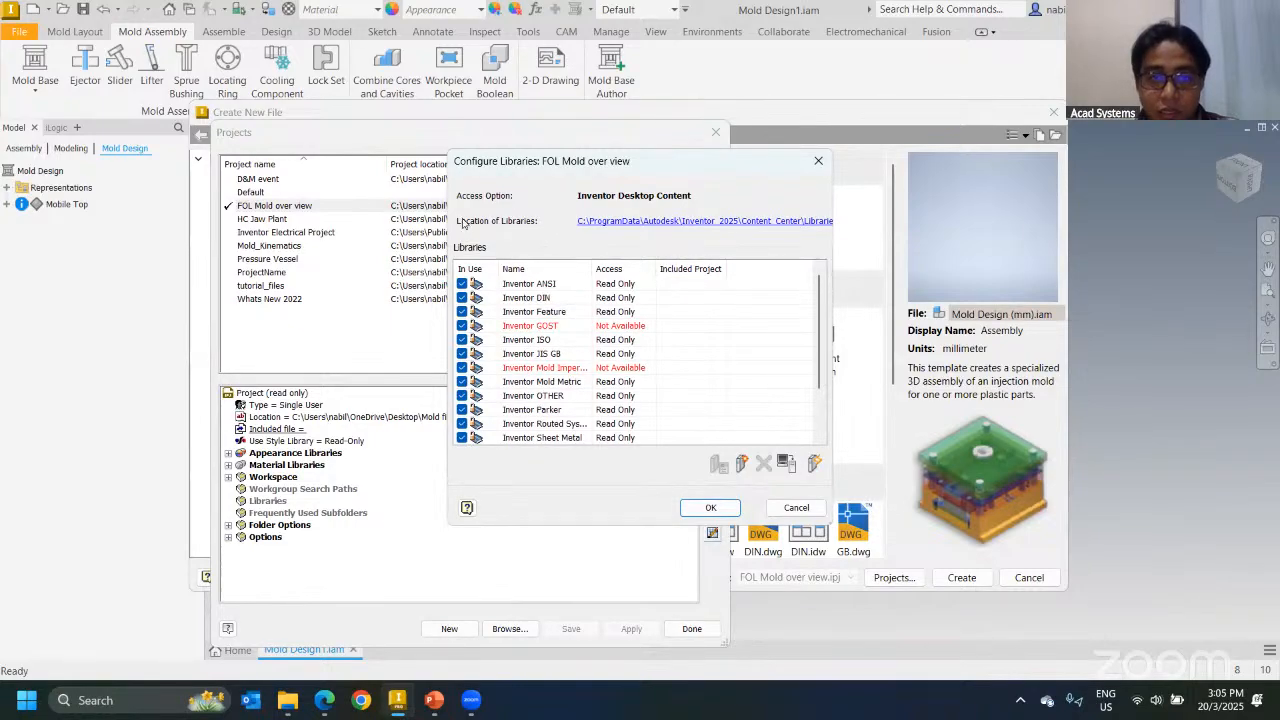
left_click(660, 222)
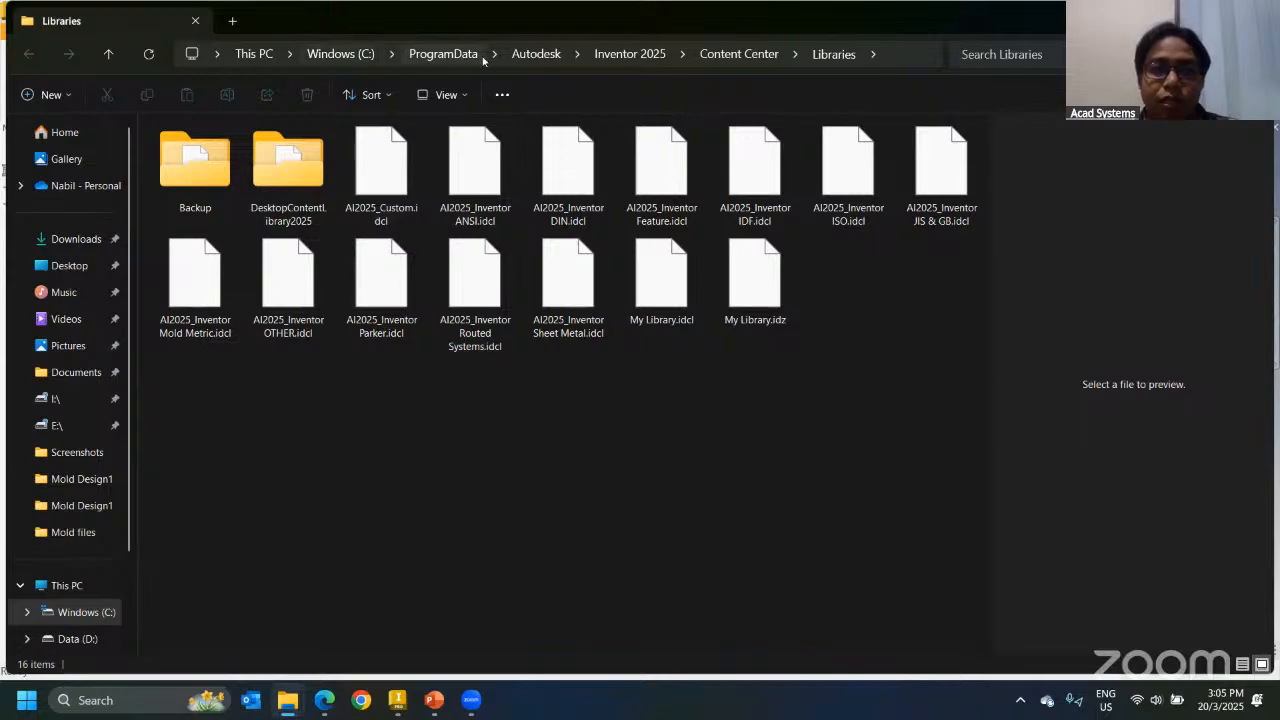
Step: Copy the AI2025_Inventor Mold Metric file from the DesktopContentLibrary2025 folder in Downloads into the Content Center Libraries folder
left_click(871, 55)
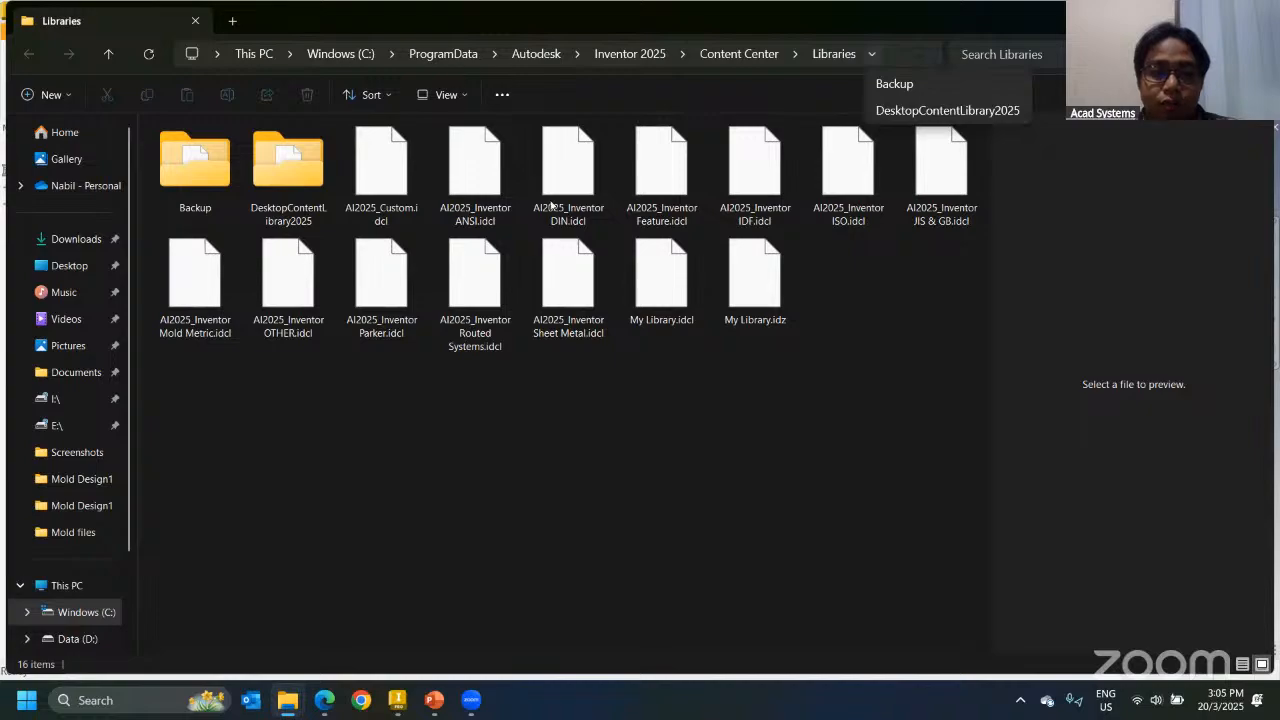
left_click(520, 449)
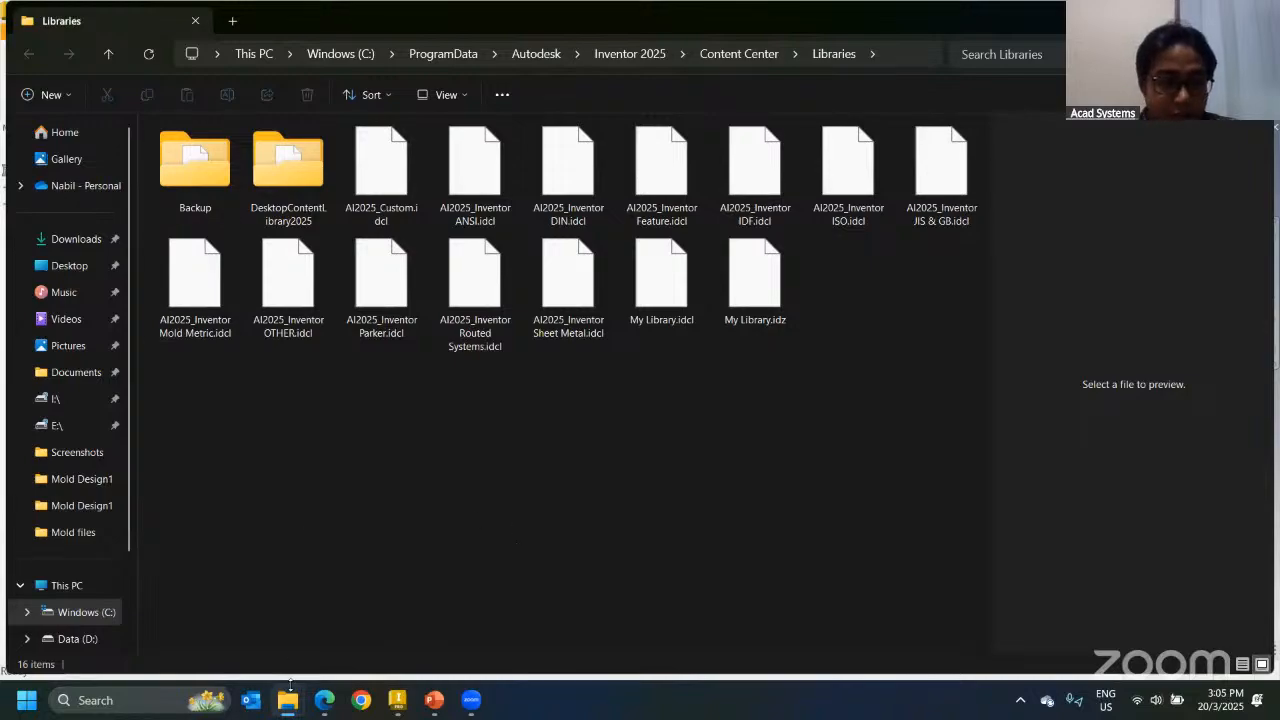
mouse_move(287, 700)
left_click(200, 610)
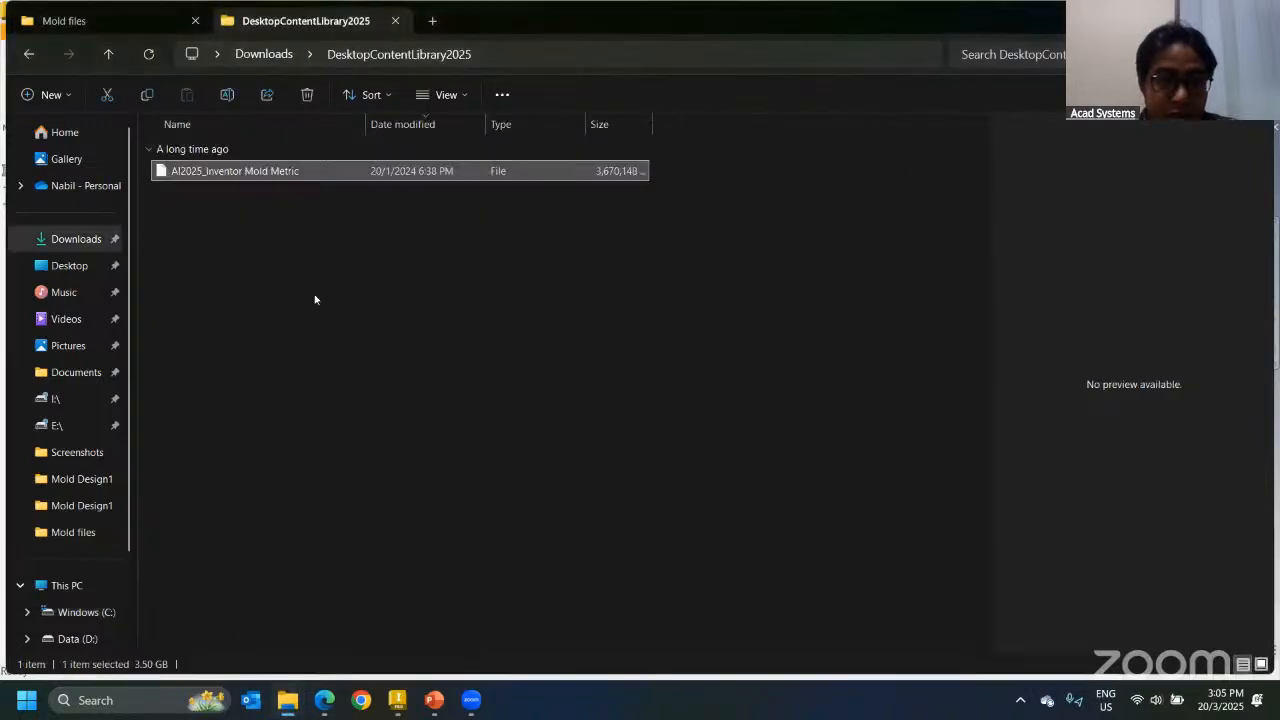
right_click(206, 177)
left_click(280, 207)
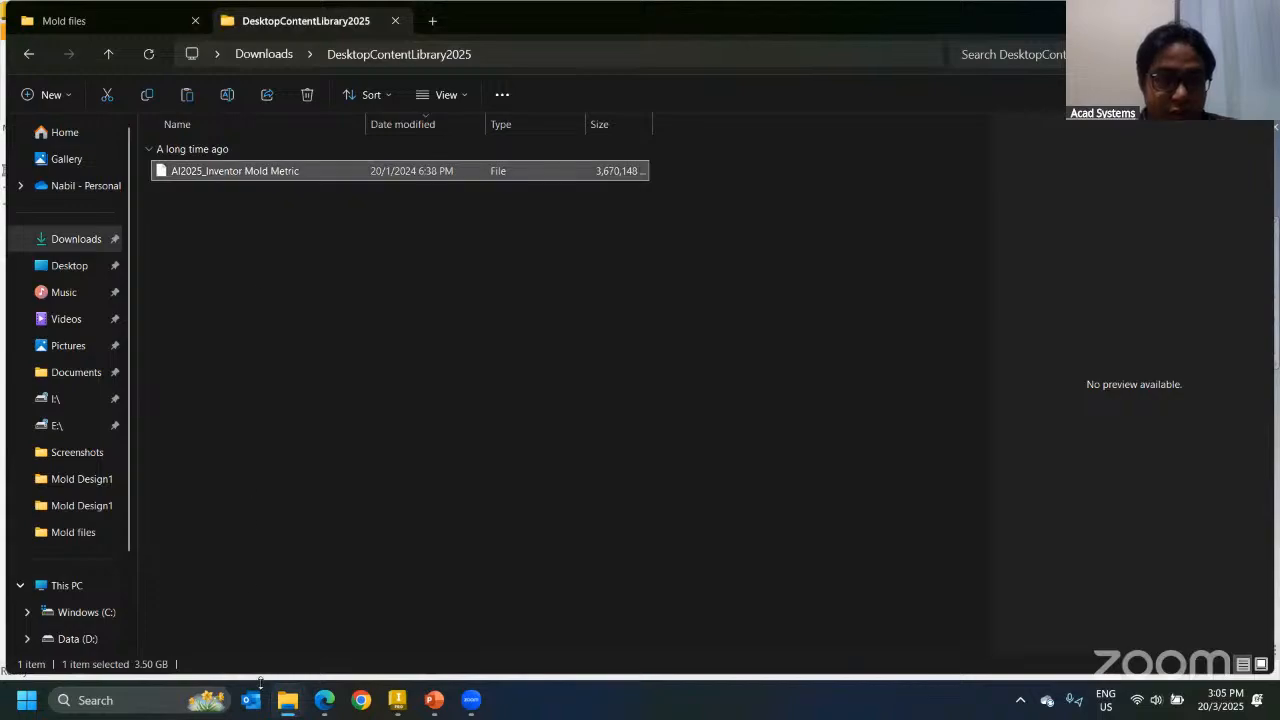
mouse_move(287, 700)
left_click(380, 640)
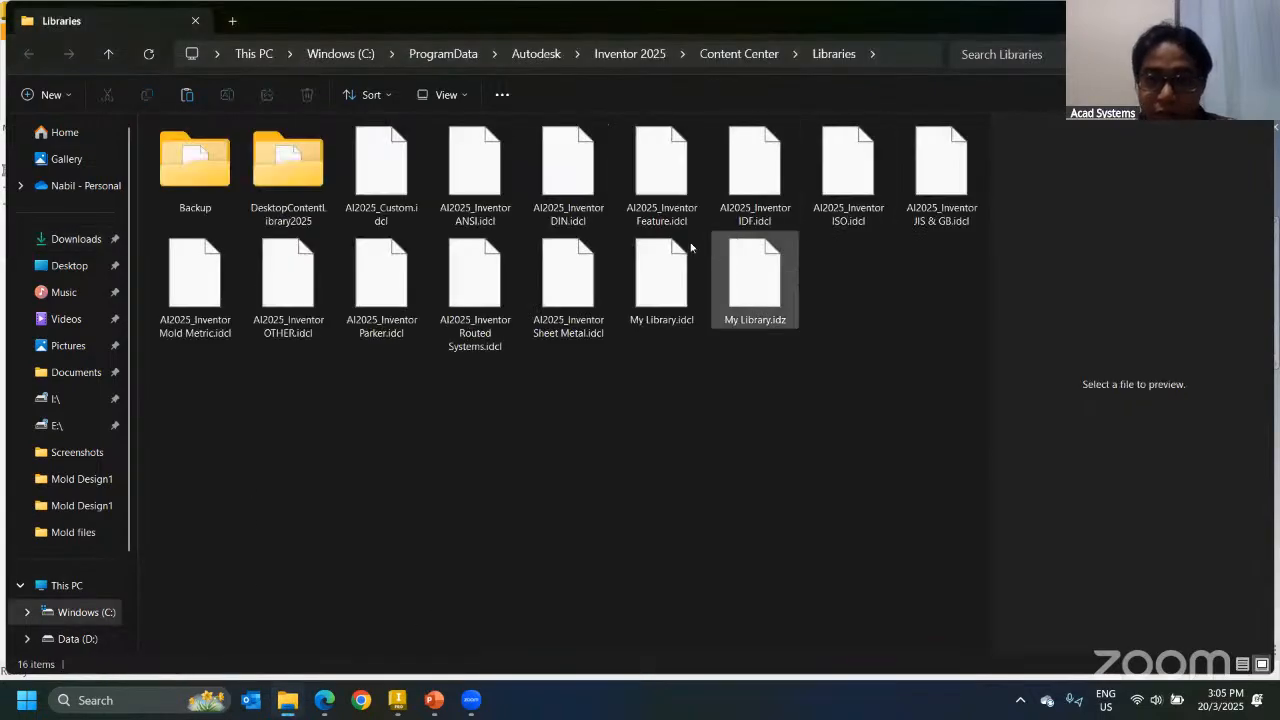
left_click(222, 332)
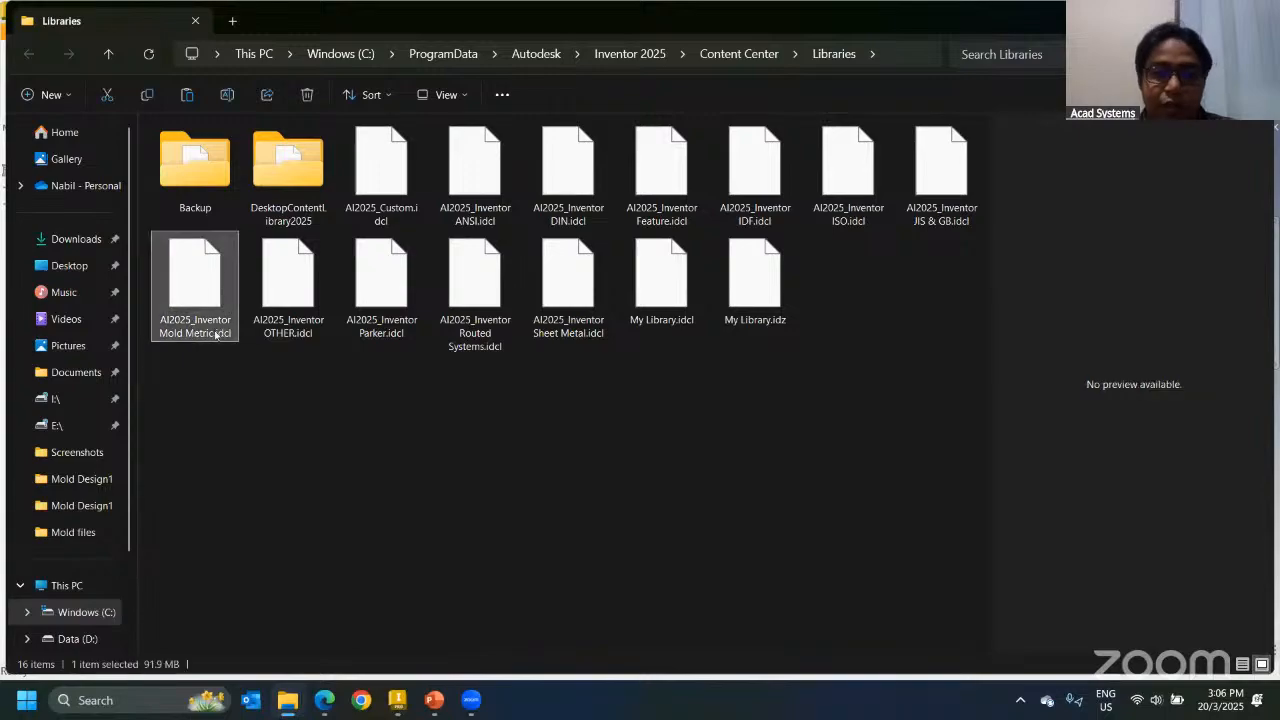
right_click(366, 445)
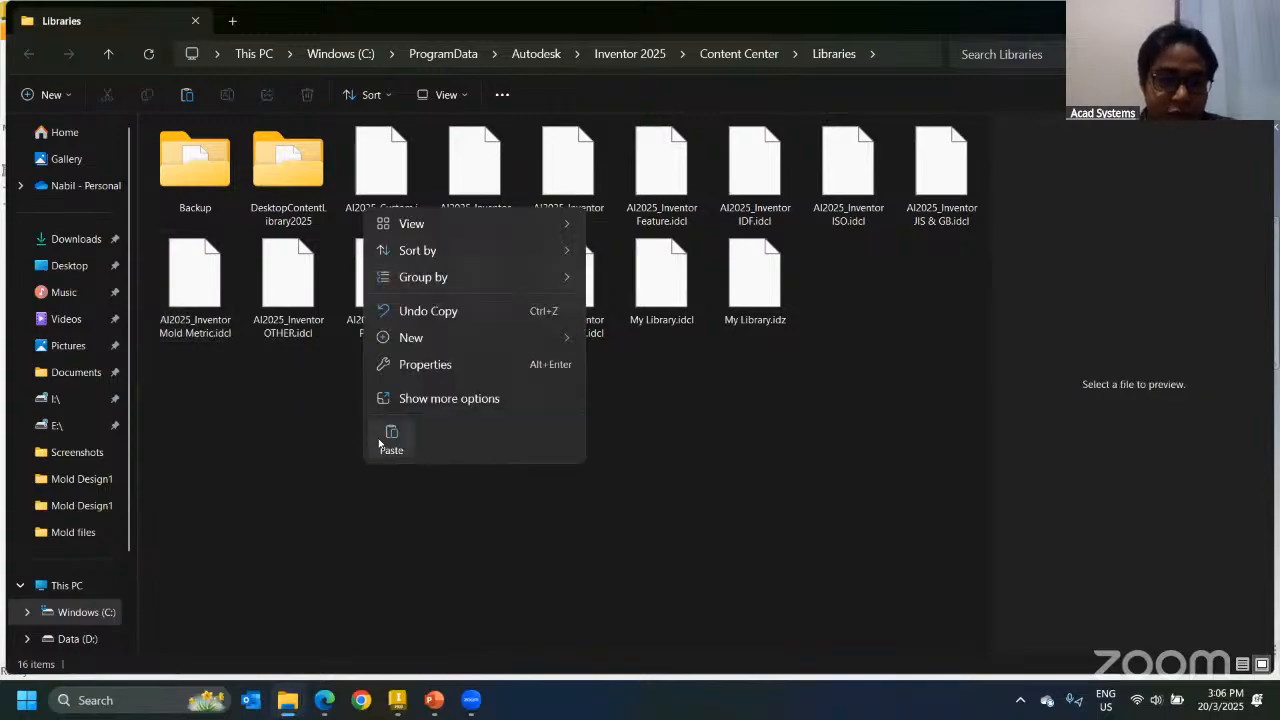
left_click(385, 442)
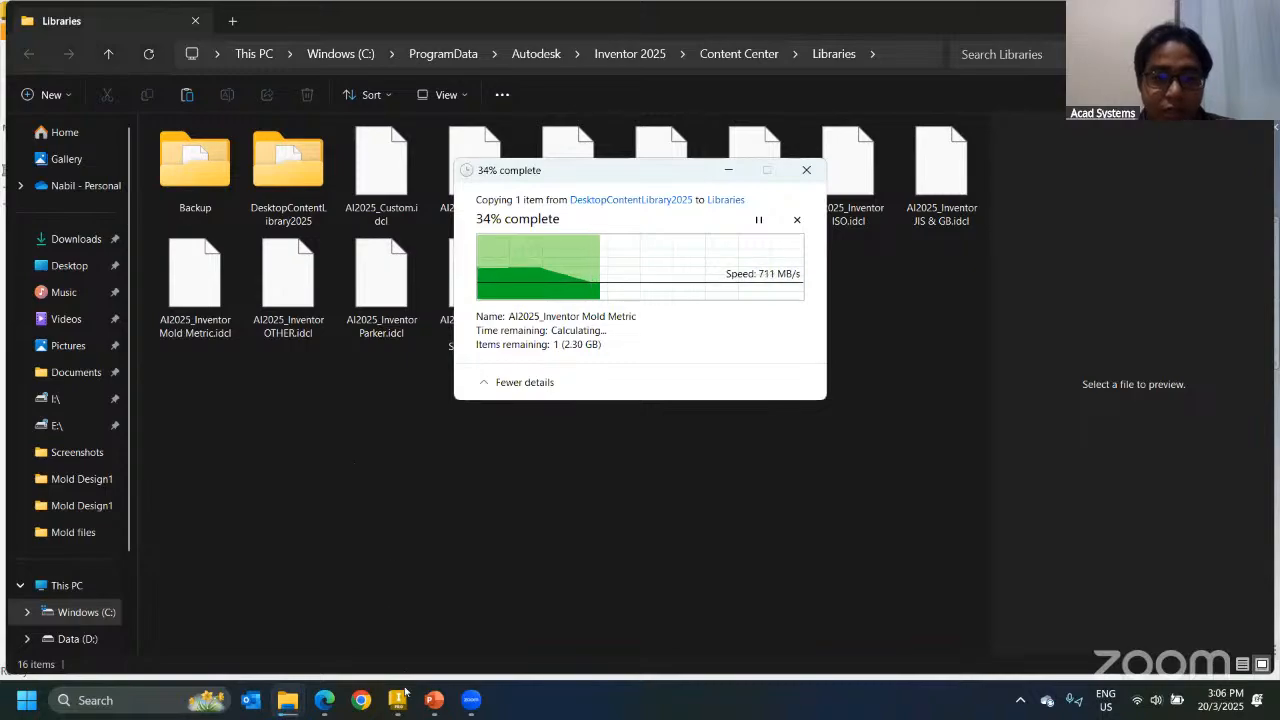
Step: Switch to Inventor, dismiss the library configuration, Projects and Create New File dialogs, and exit Inventor
left_click(403, 695)
left_click(814, 164)
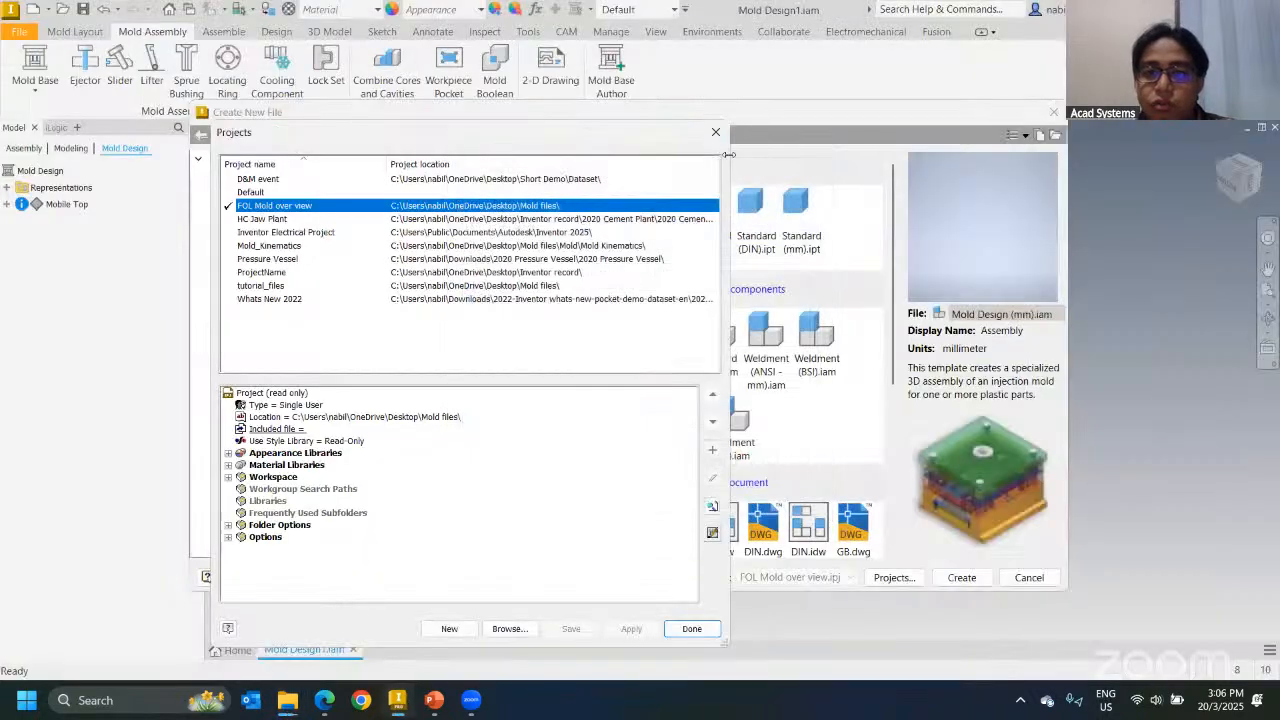
left_click(715, 131)
left_click(1054, 112)
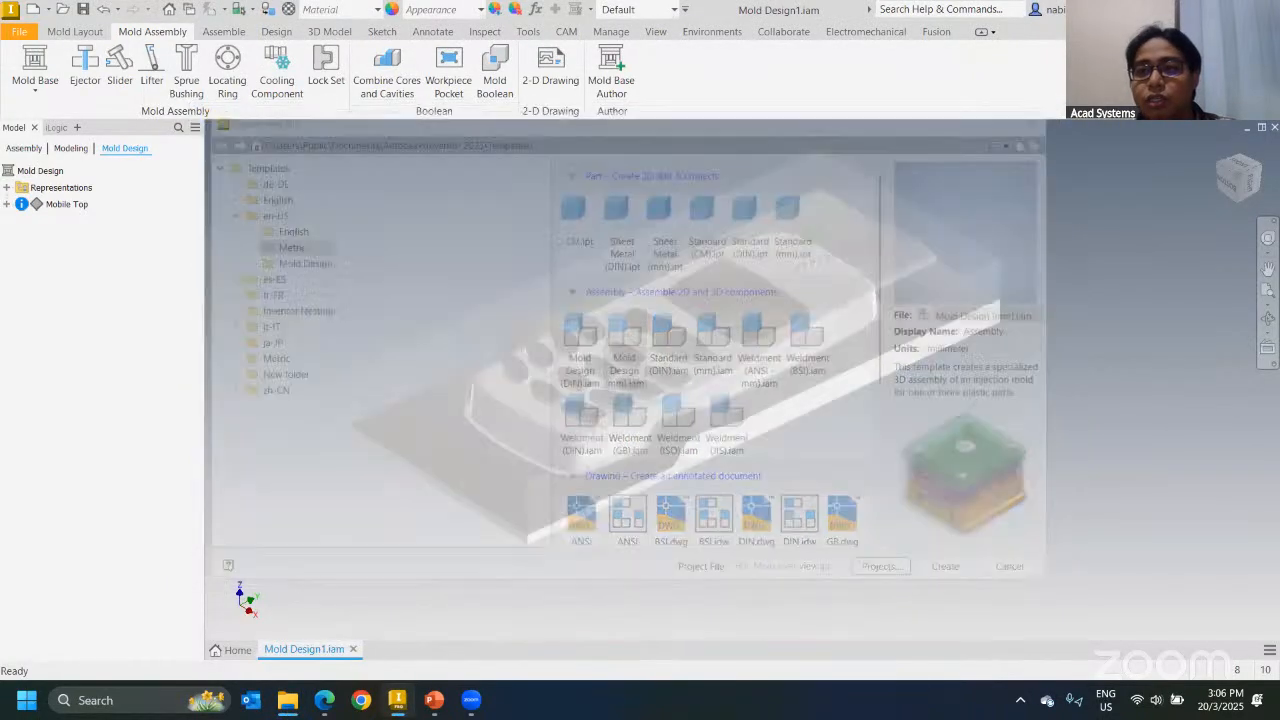
left_click(591, 365)
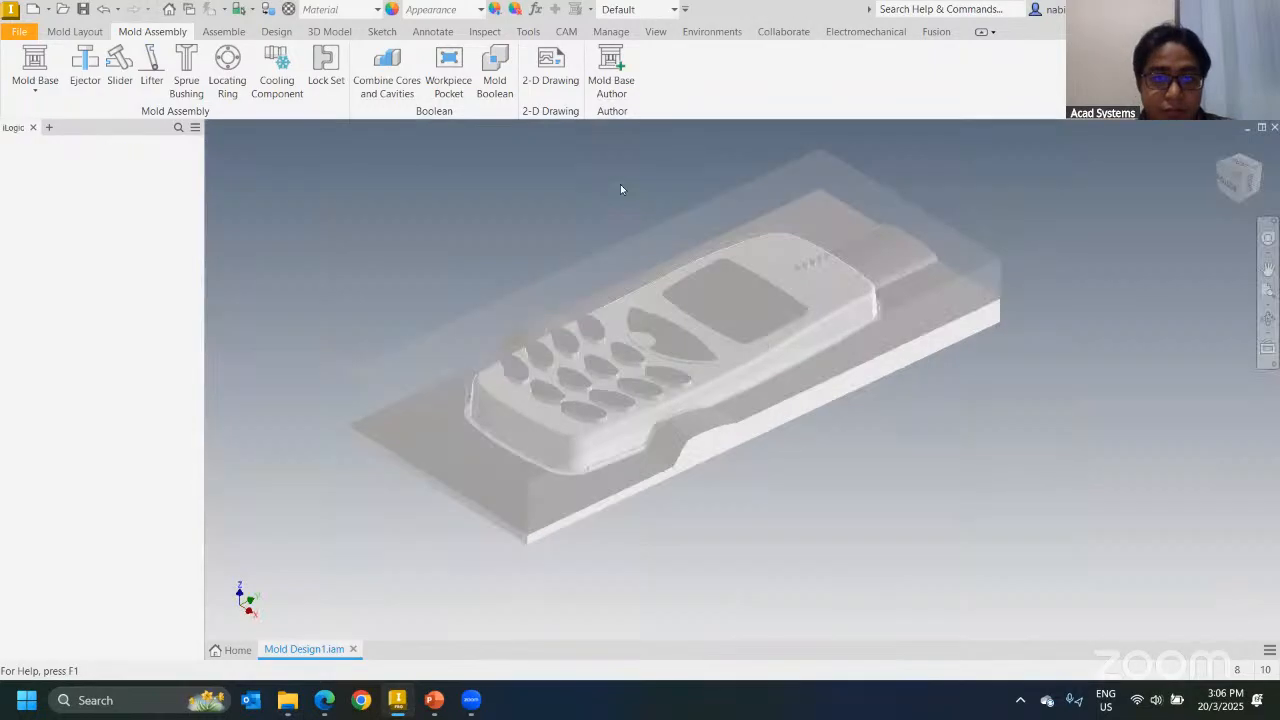
Step: Minimize the open File Explorer and browser windows and restart Inventor
key("alt+Tab")
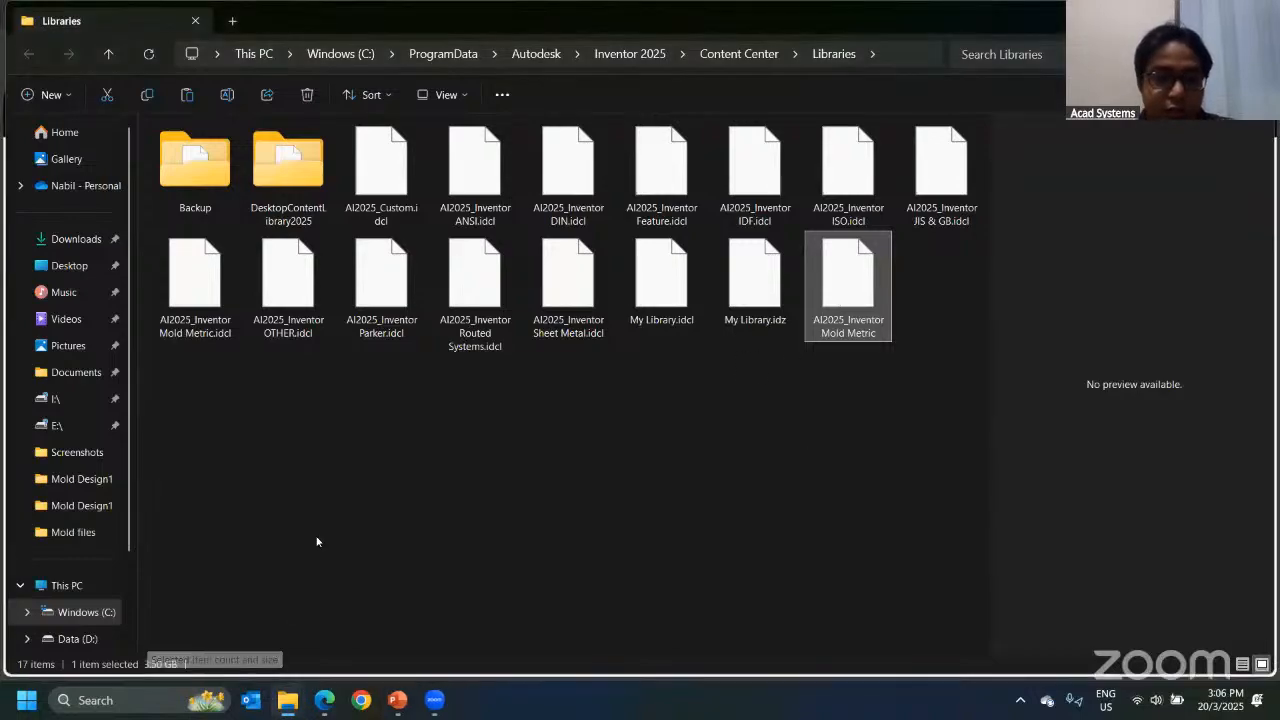
left_click(1179, 18)
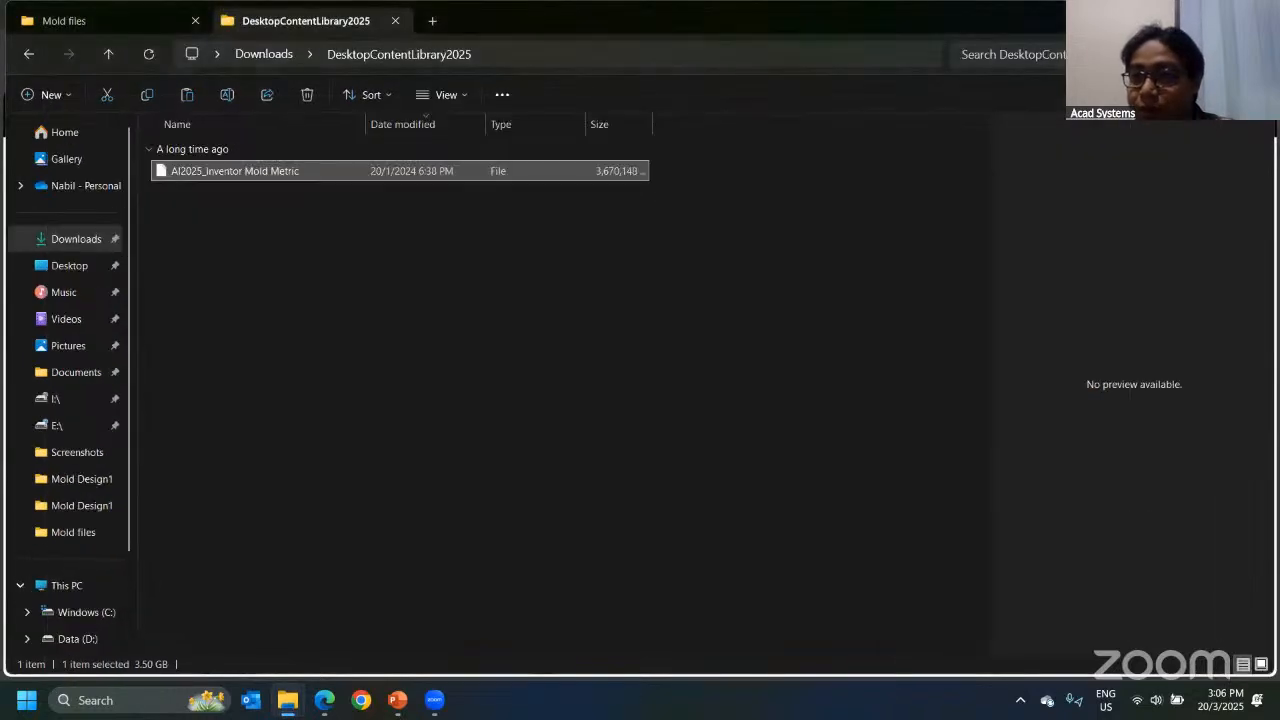
left_click(1179, 18)
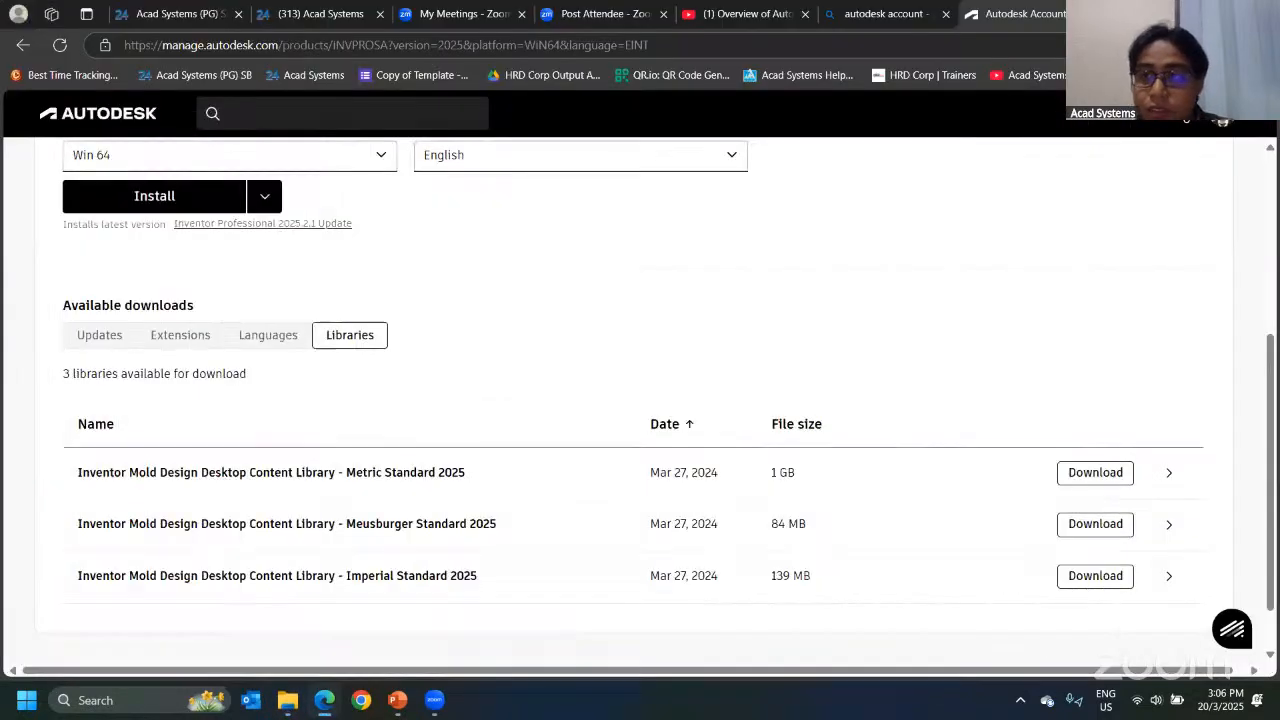
left_click(1179, 15)
left_click(1179, 15)
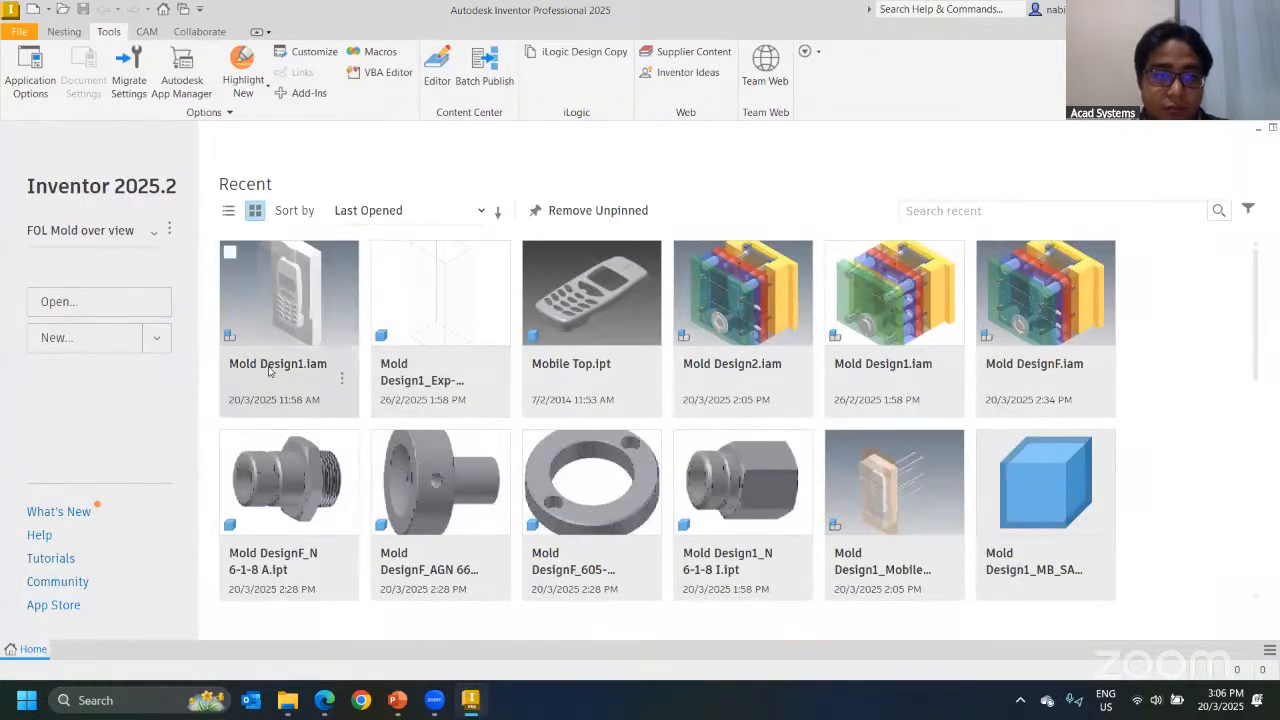
Step: Open the recent Mold Design1.iam assembly, accepting the resolved file reference and updating the assembly
left_click(268, 370)
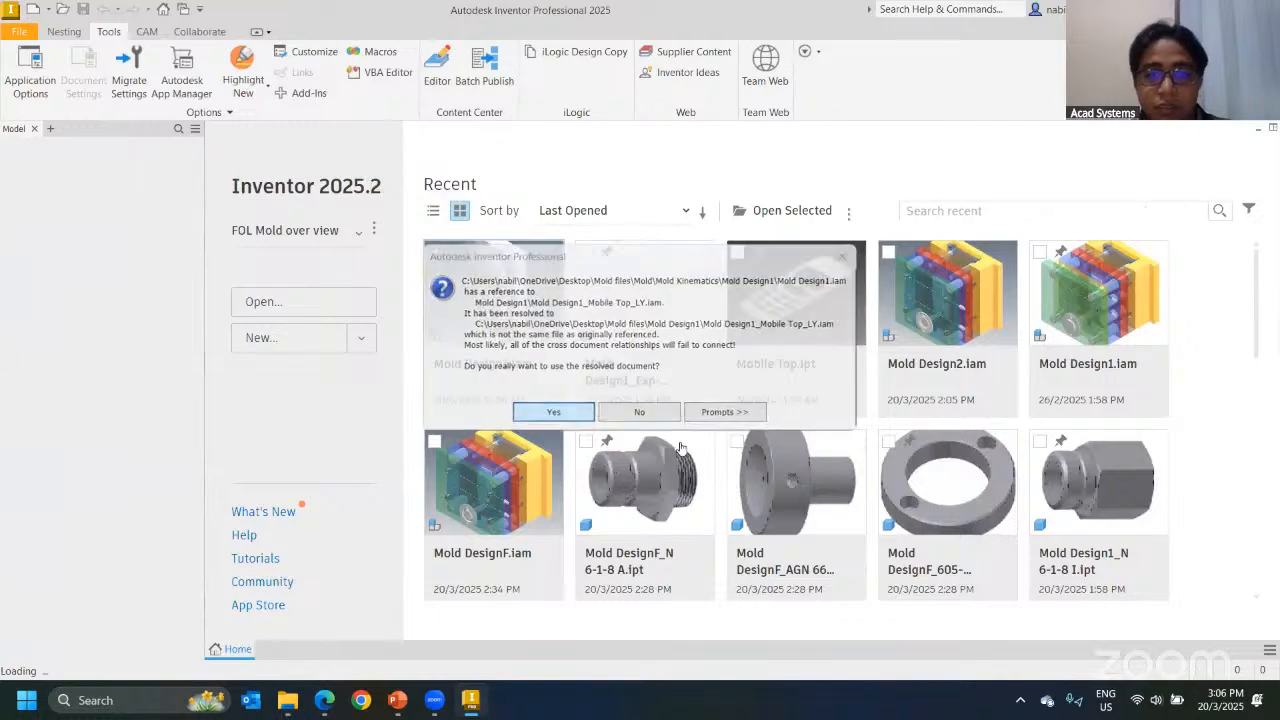
left_click(551, 418)
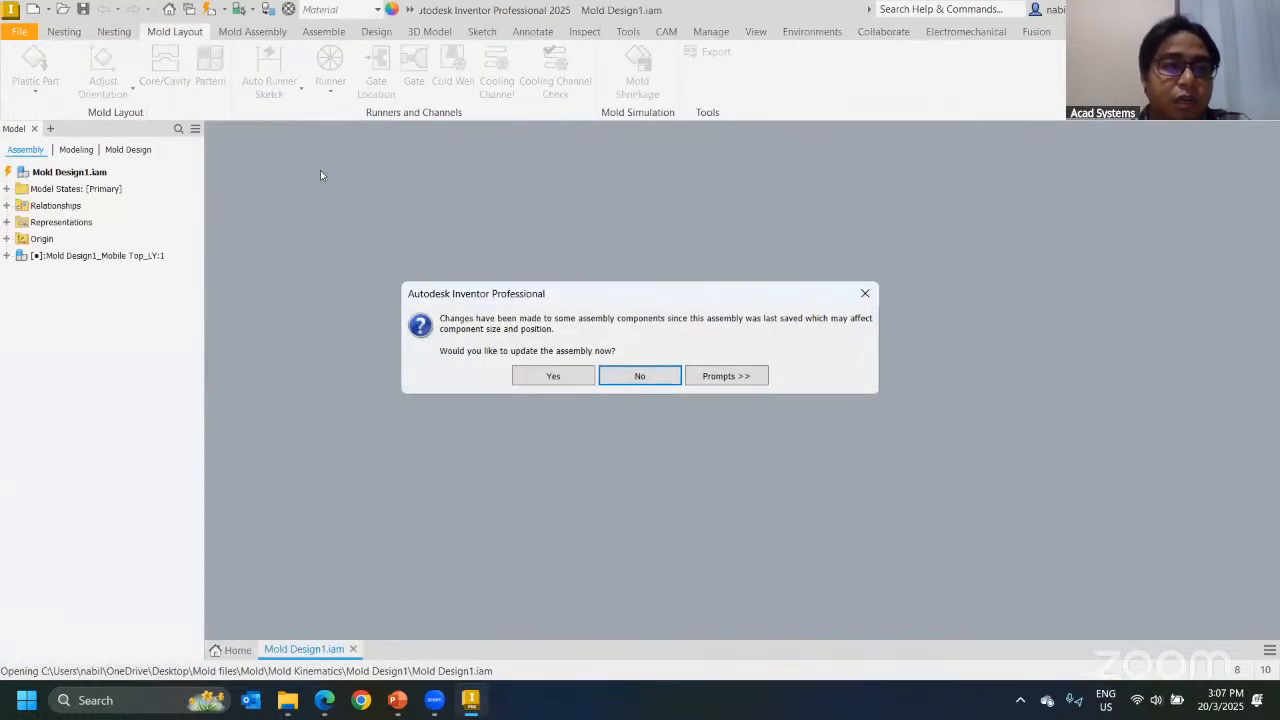
left_click(554, 375)
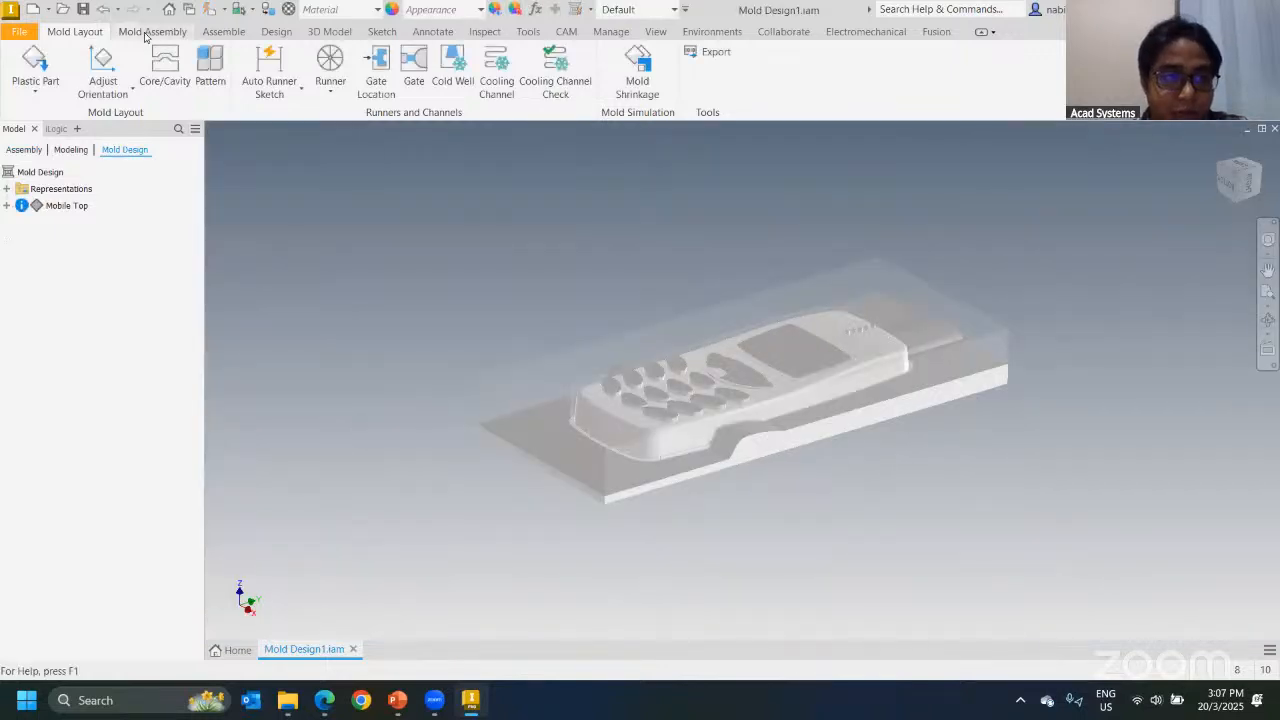
Step: Start the Mold Base command, check which vendors are offered for mold bases, and close it without placing one
left_click(150, 32)
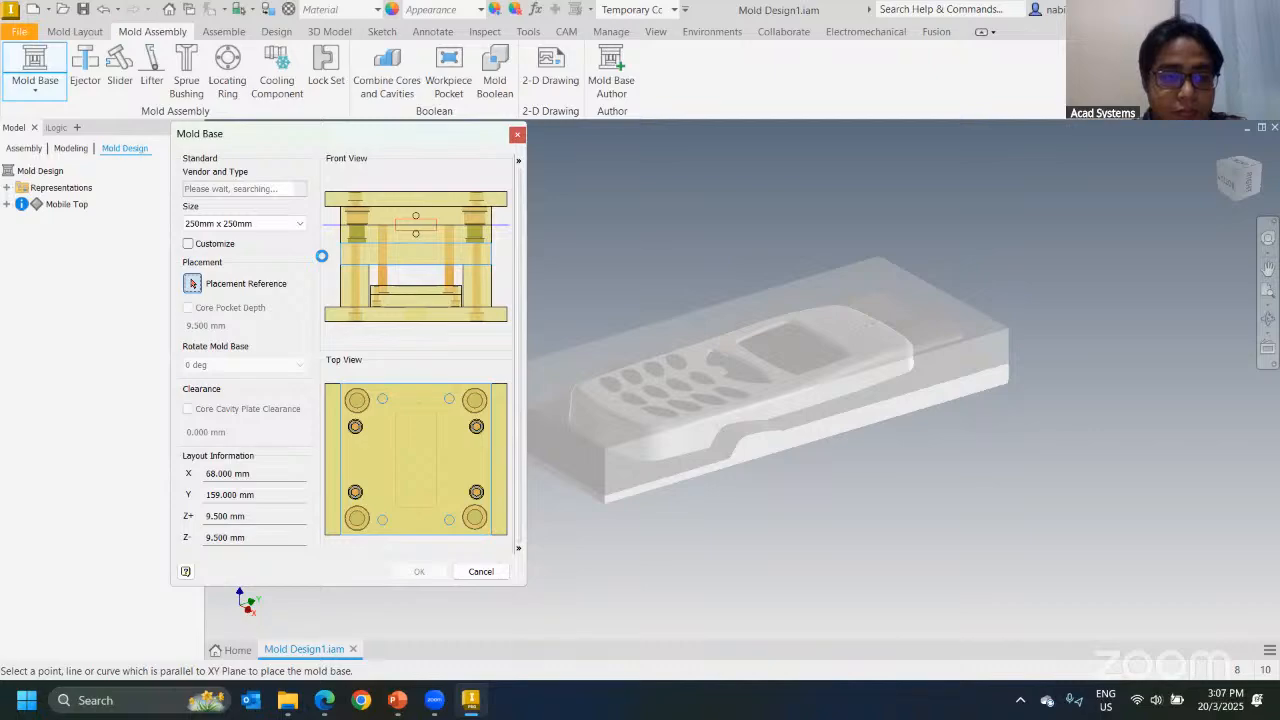
left_click(284, 216)
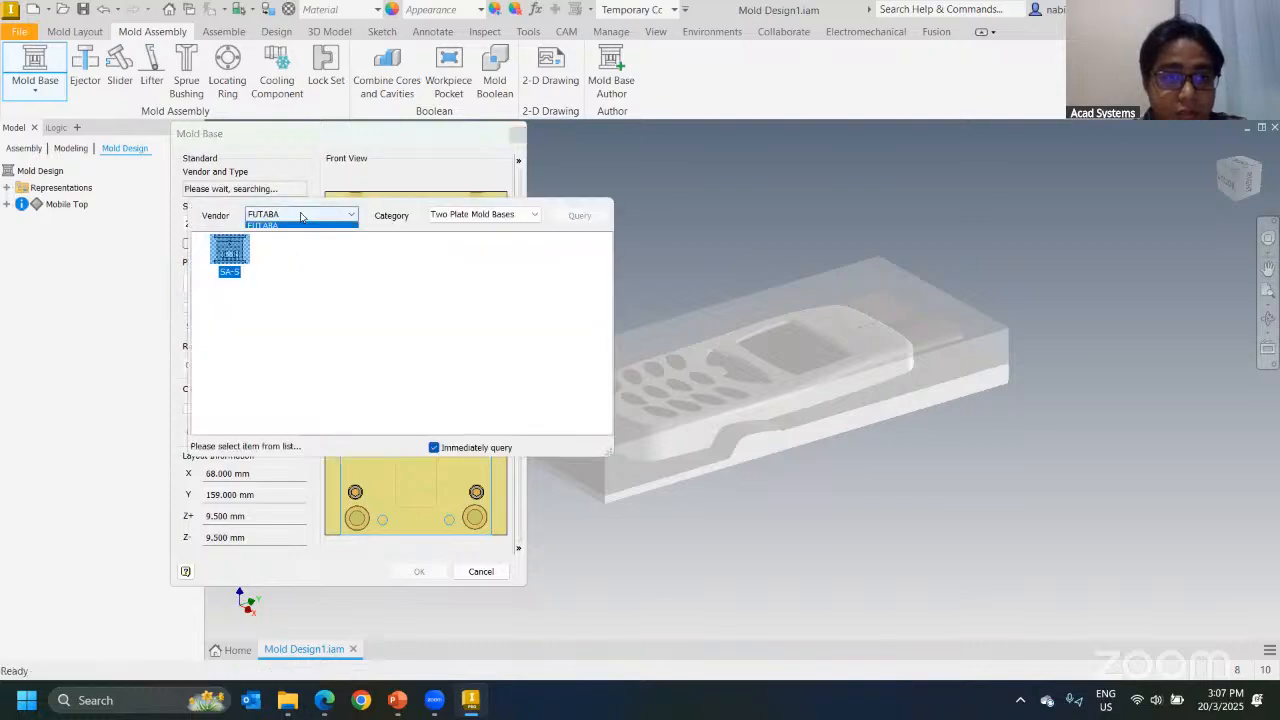
left_click(284, 227)
left_click(482, 167)
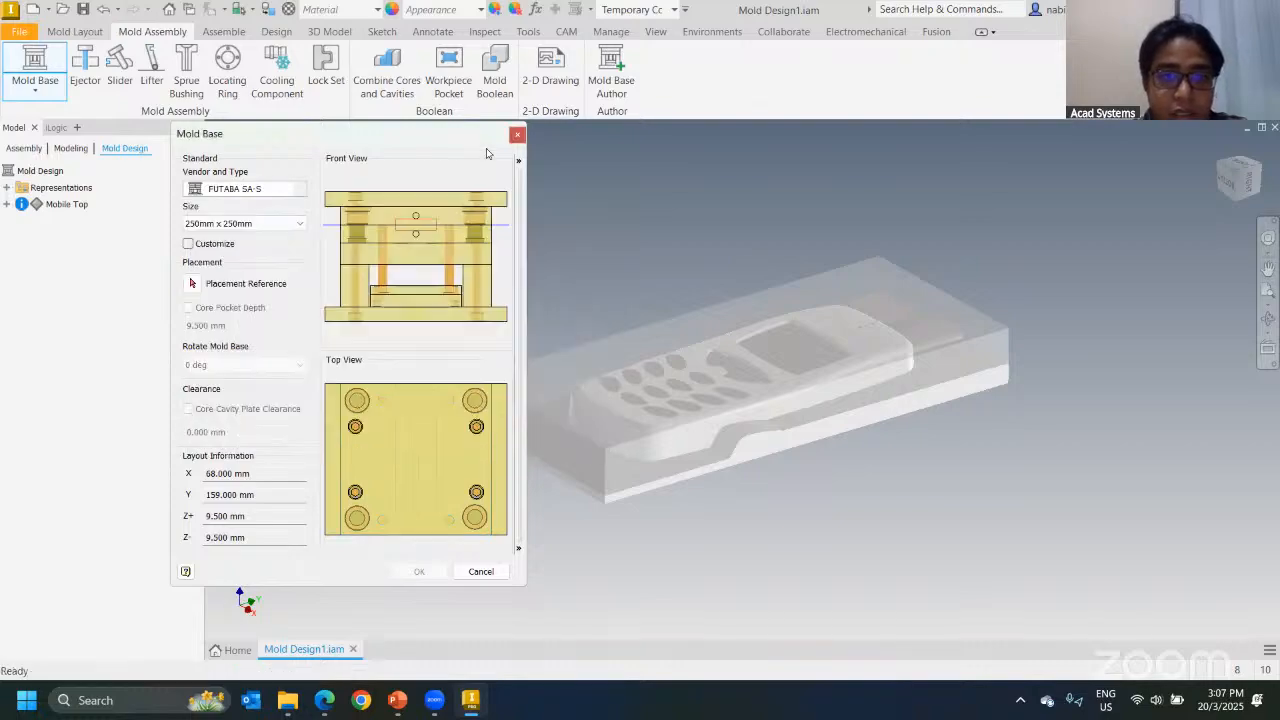
left_click(515, 135)
Step: Exit Inventor and switch to the Content Center Libraries folder in File Explorer
left_click(1274, 127)
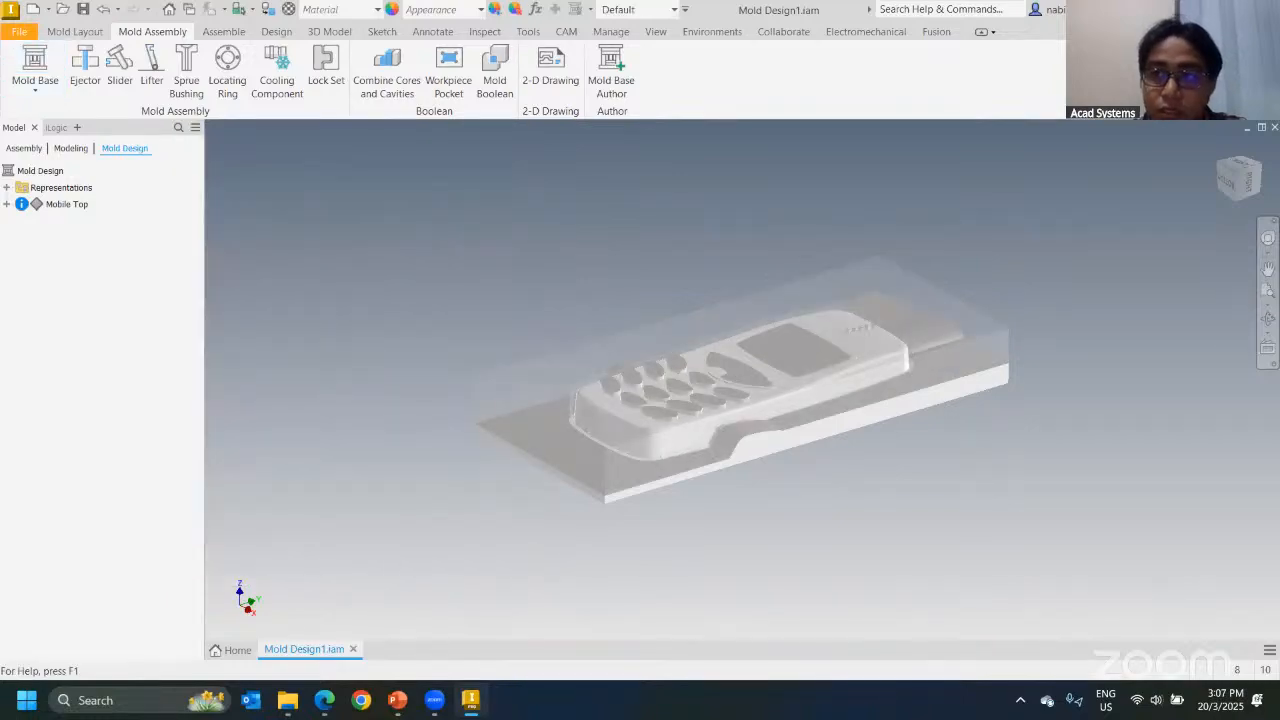
left_click(607, 366)
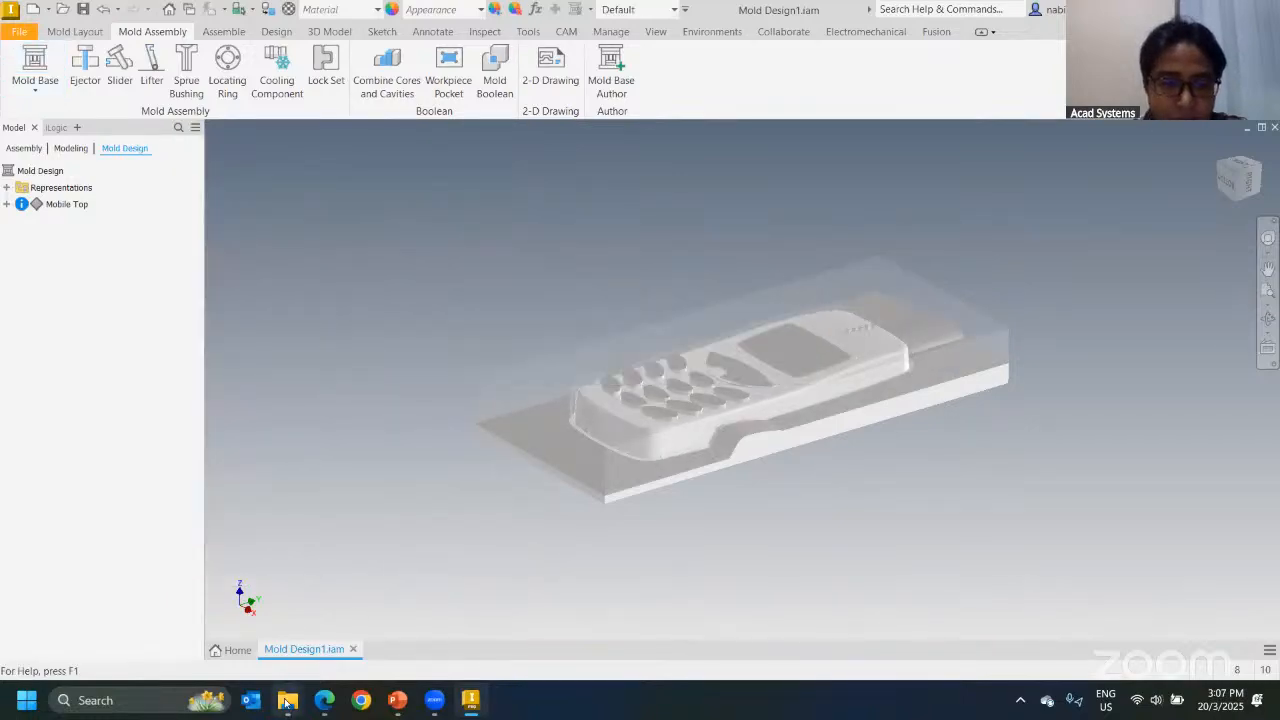
mouse_move(287, 700)
left_click(345, 633)
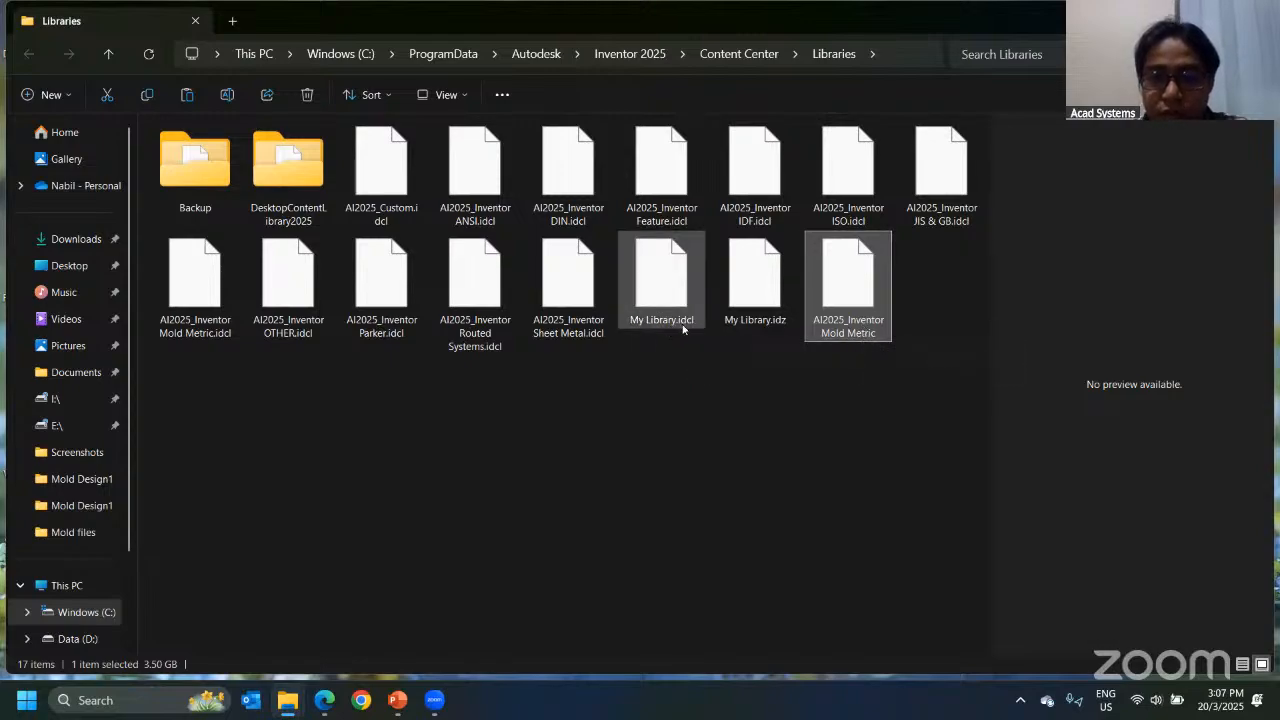
Step: Add the .idcl extension to the copied AI2025_Inventor Mold Metric file, accepting the name AI2025_Inventor Mold Metric (2).idcl
right_click(857, 318)
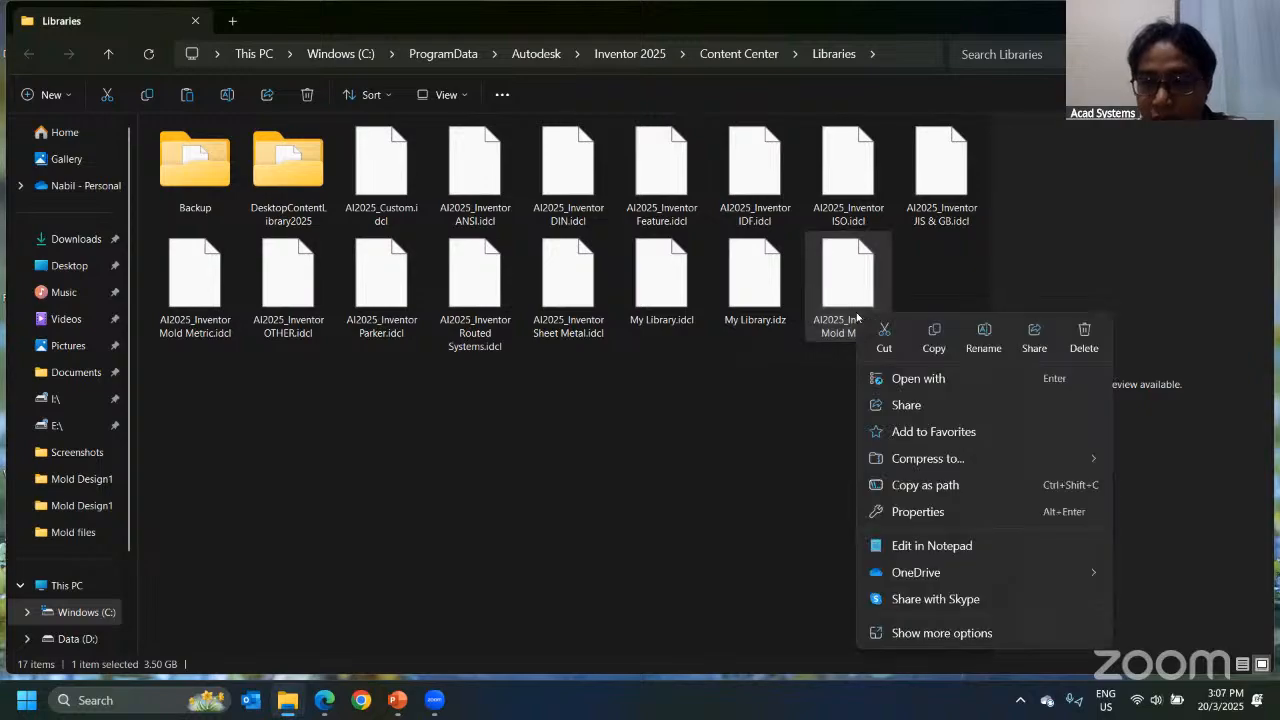
left_click(983, 338)
left_click(882, 333)
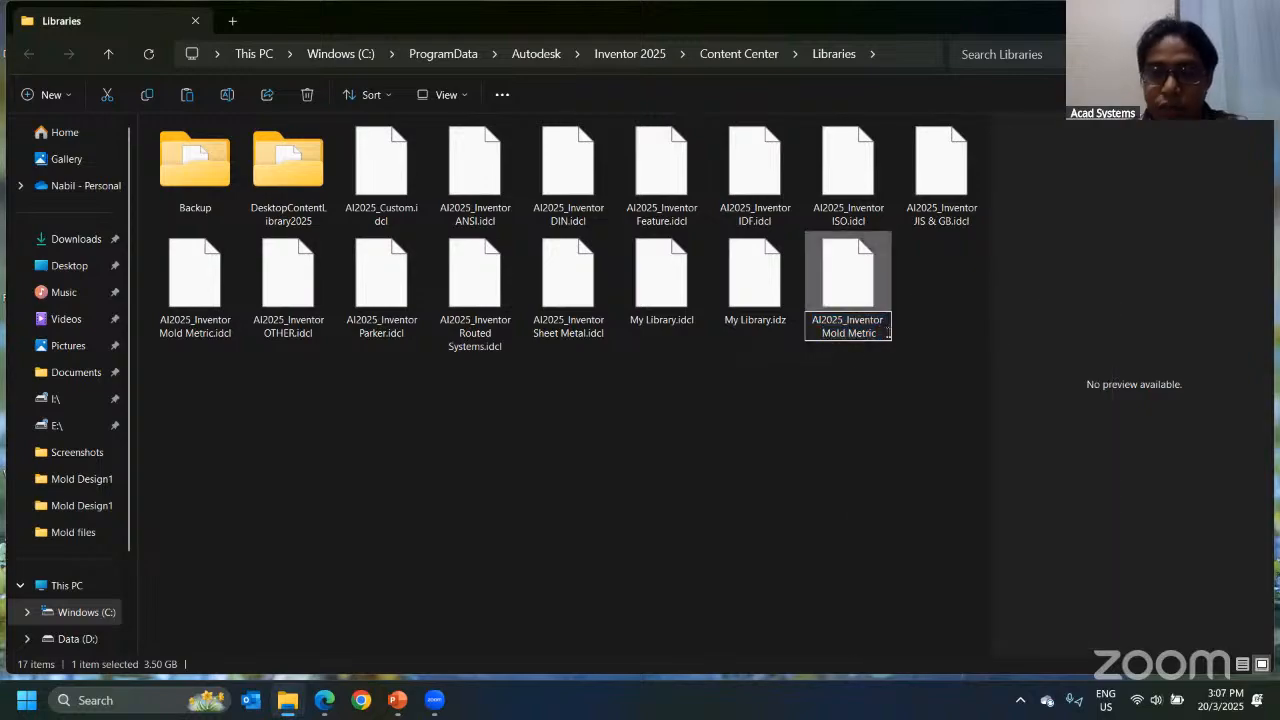
type(".")
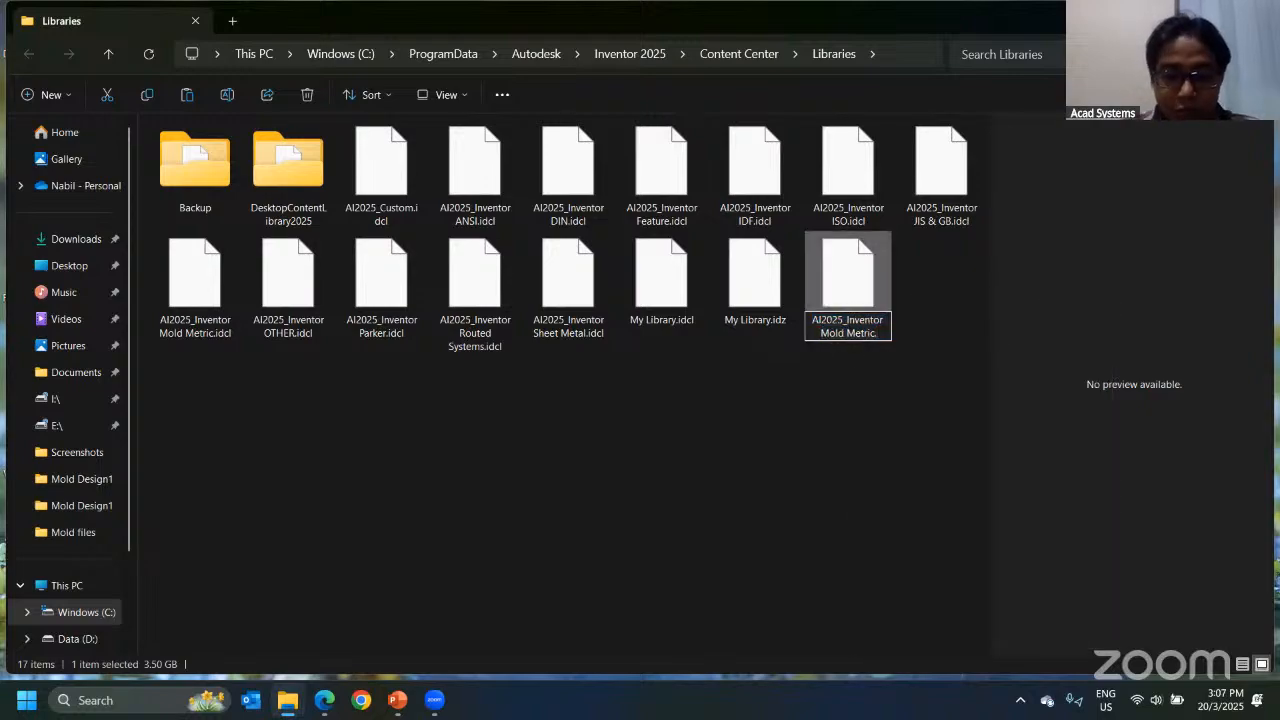
type("idcl")
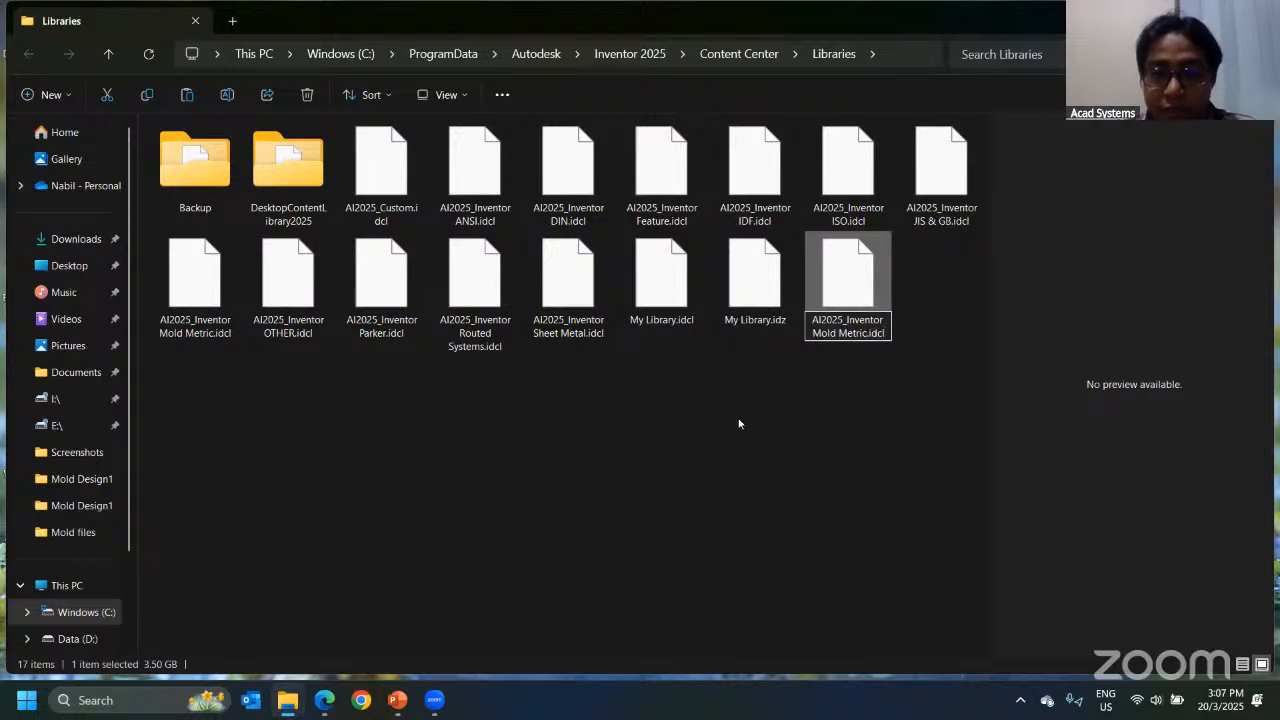
key("Return")
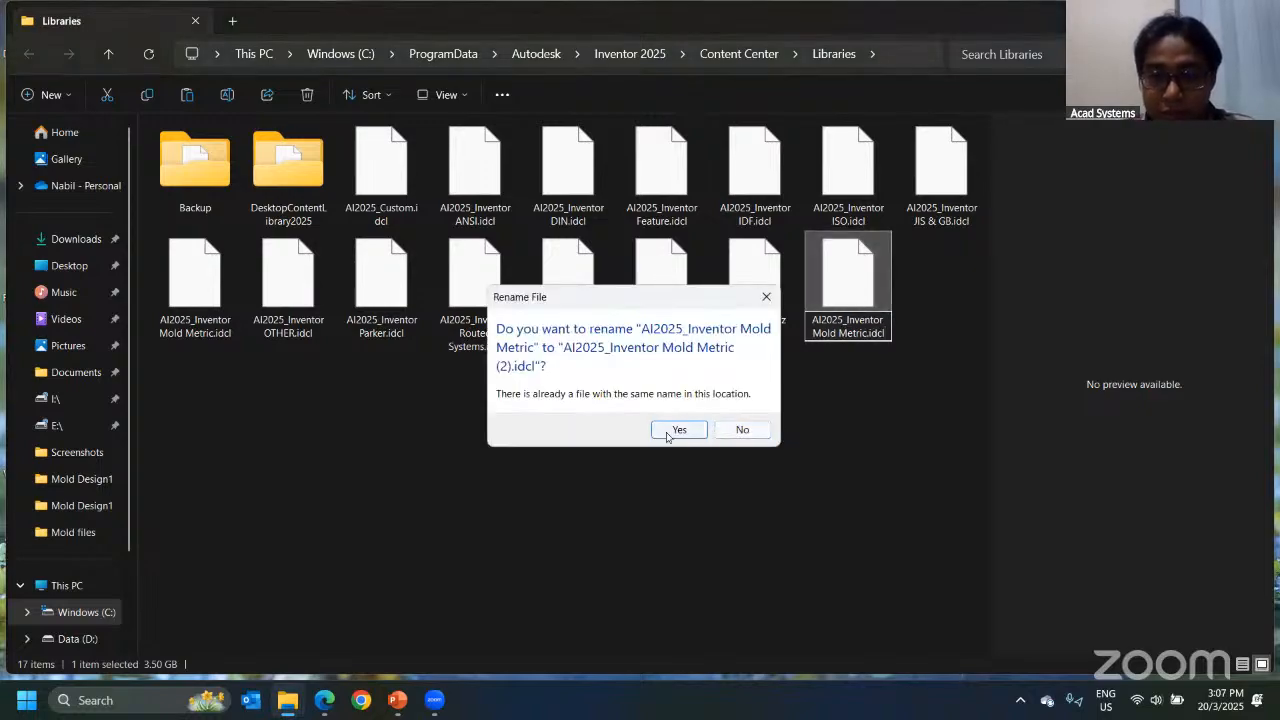
left_click(677, 430)
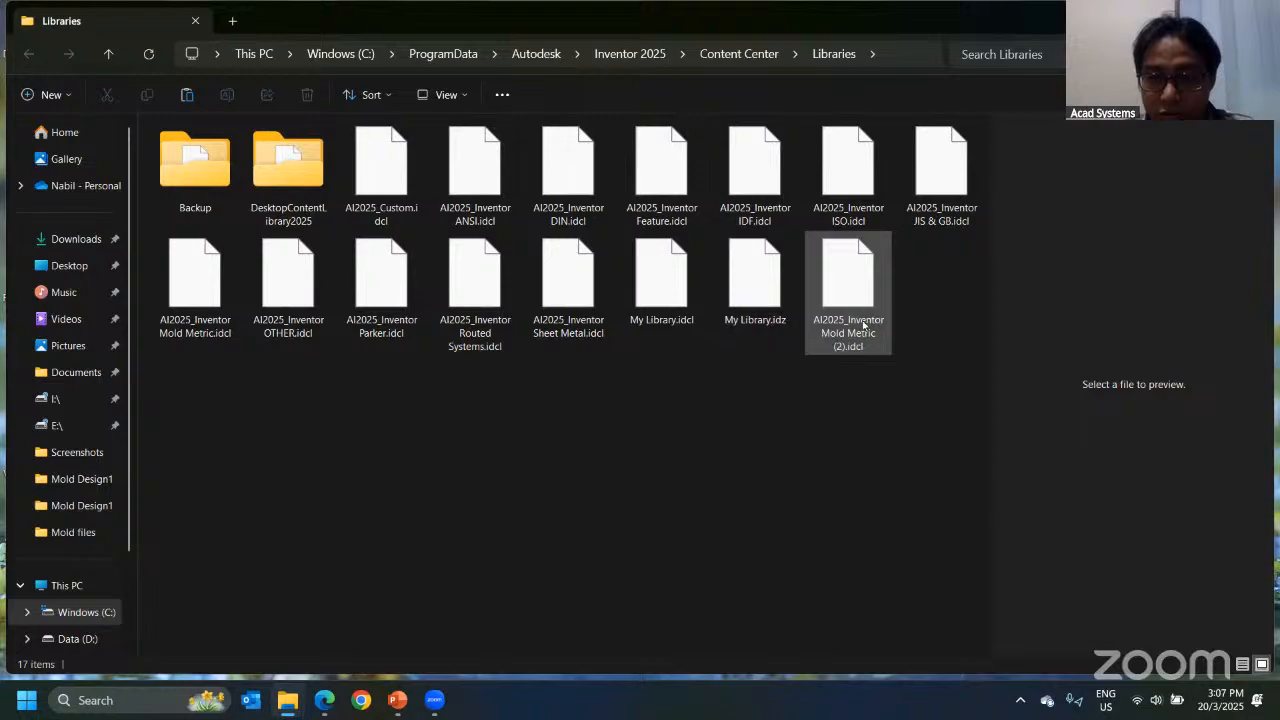
Step: Delete the old AI2025_Inventor Mold Metric.idcl file from the Libraries folder
left_click(213, 298)
right_click(215, 303)
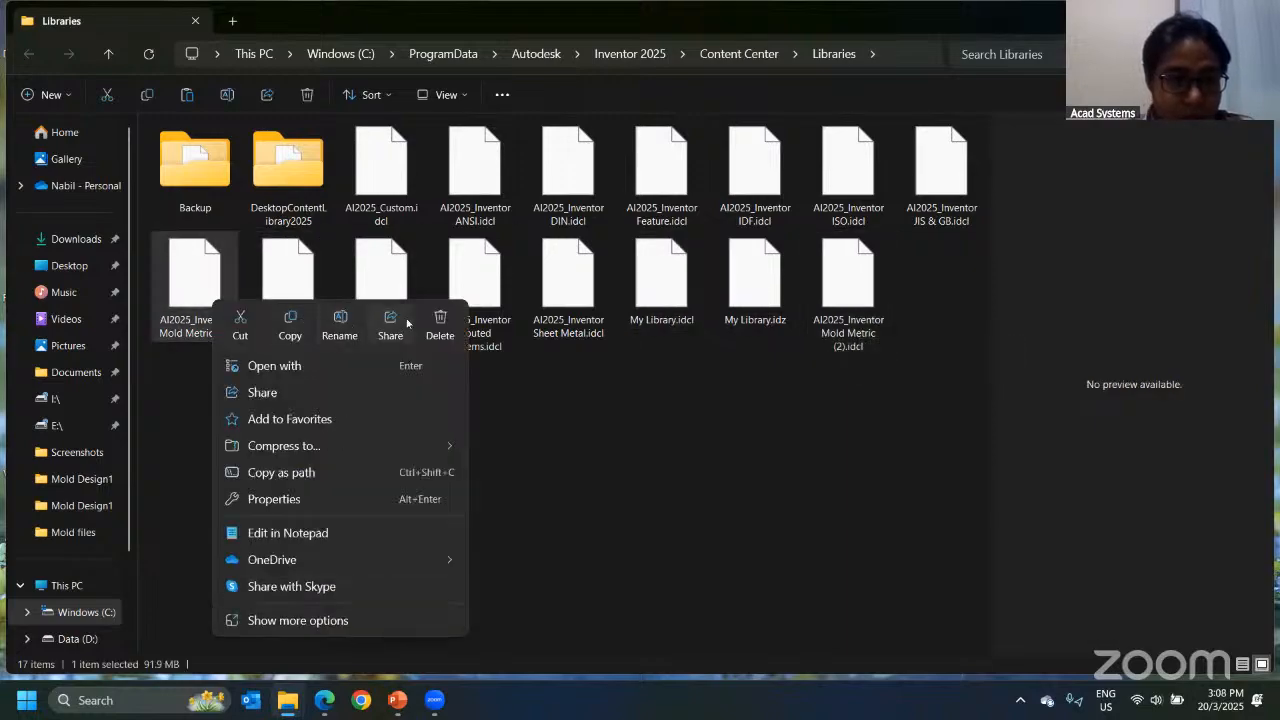
left_click(439, 324)
Step: Rename AI2025_Inventor Mold Metric (2).idcl to AI2025_Inventor Mold Metric.idcl
right_click(775, 297)
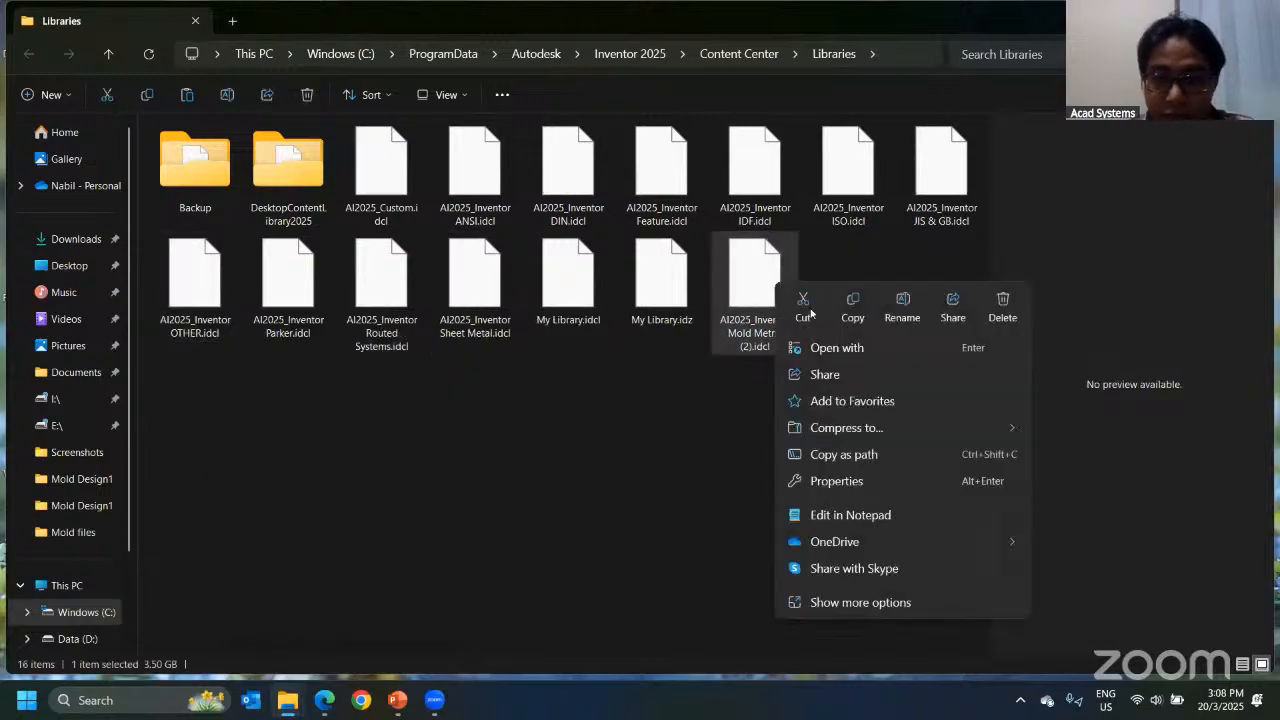
left_click(903, 300)
left_click(743, 346)
left_click_drag(741, 346, 750, 348)
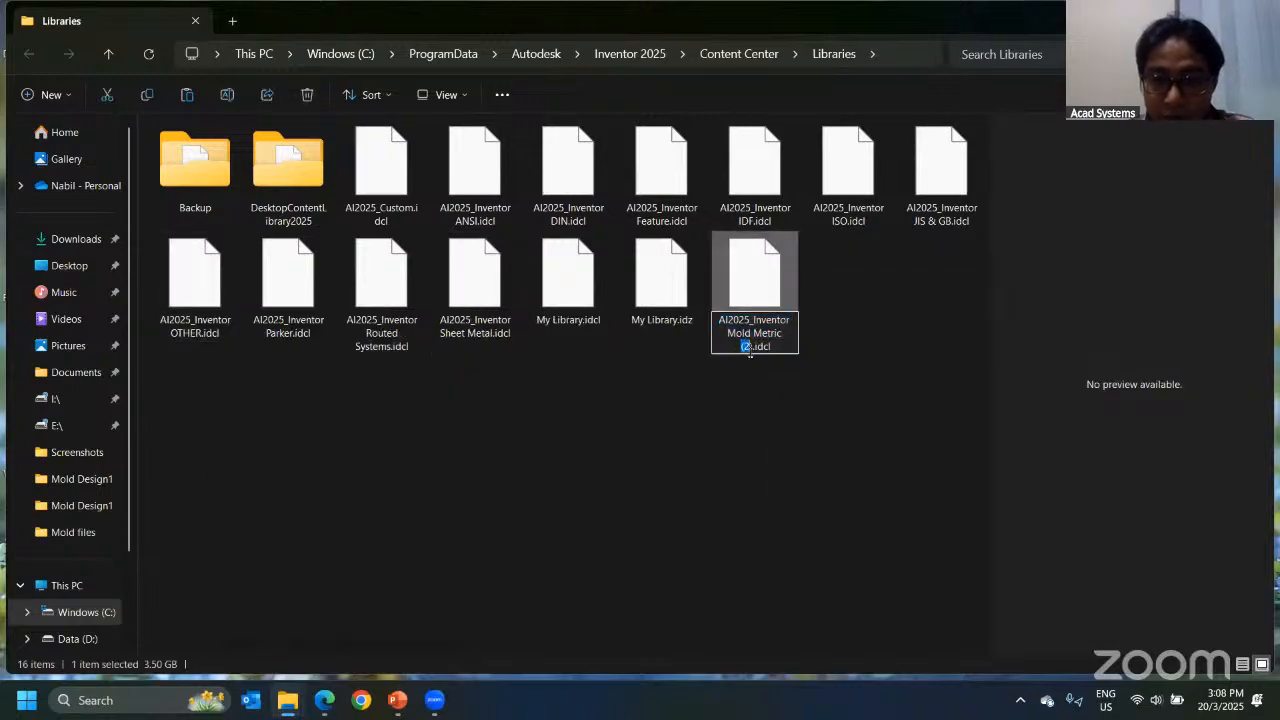
key("BackSpace")
key("BackSpace")
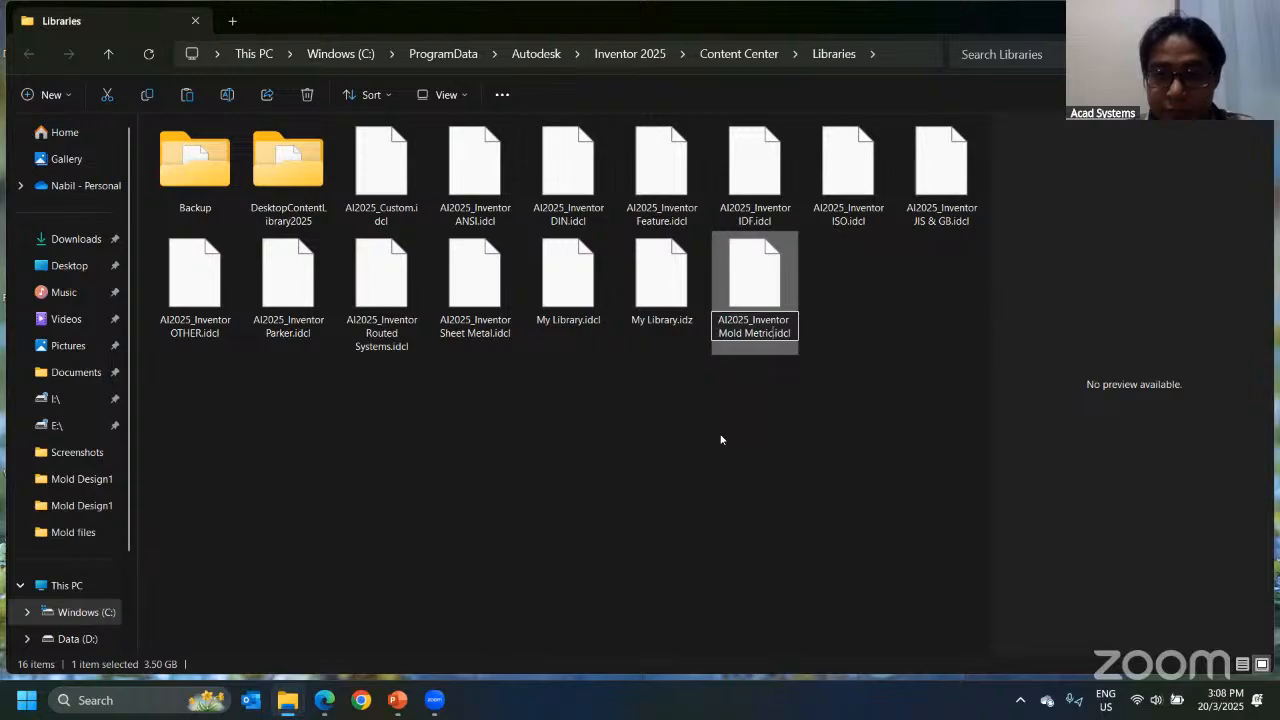
left_click(776, 436)
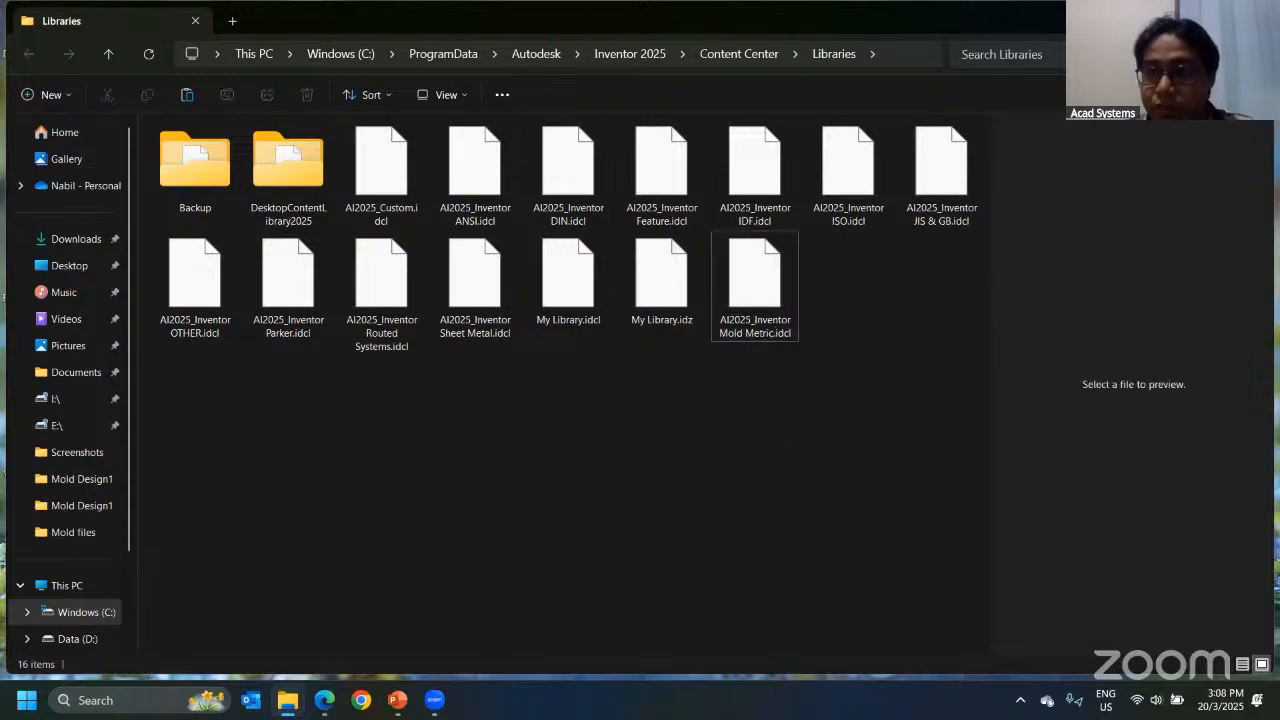
Step: Start Inventor Professional 2025 and open the recent Mold Design1.iam assembly dated 20/3/2025
key("super+d")
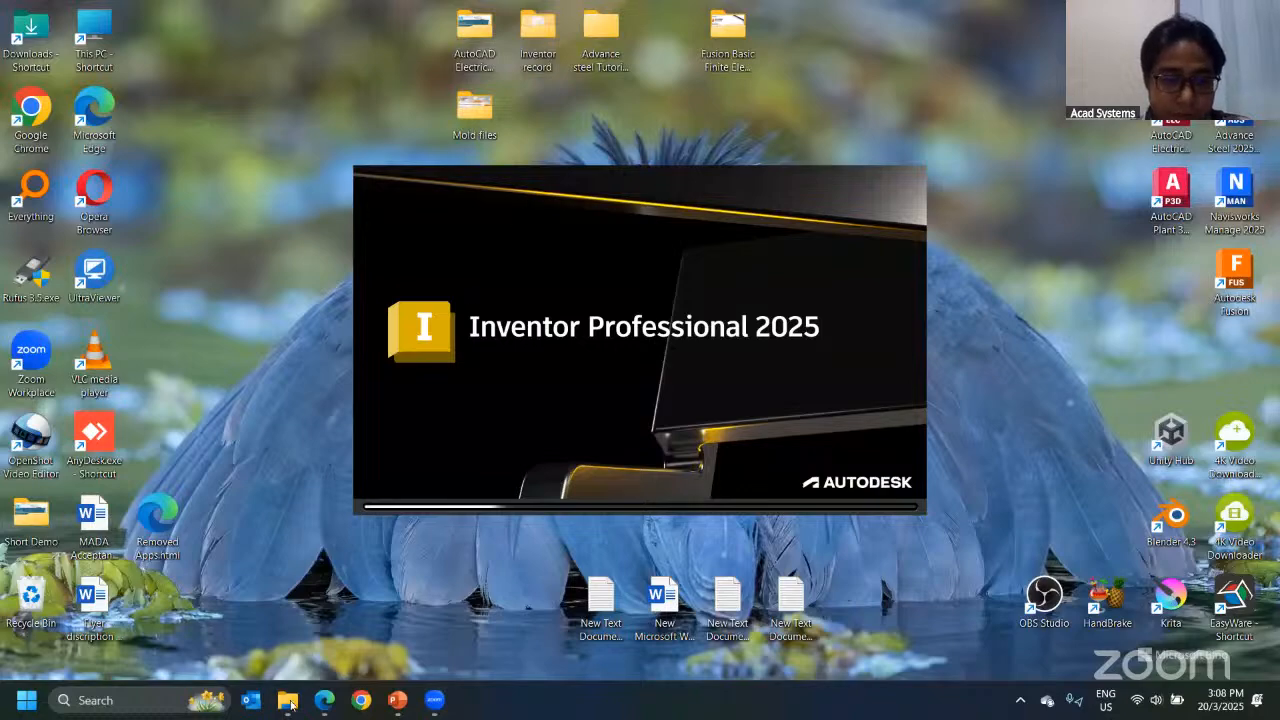
mouse_move(290, 706)
left_click(339, 665)
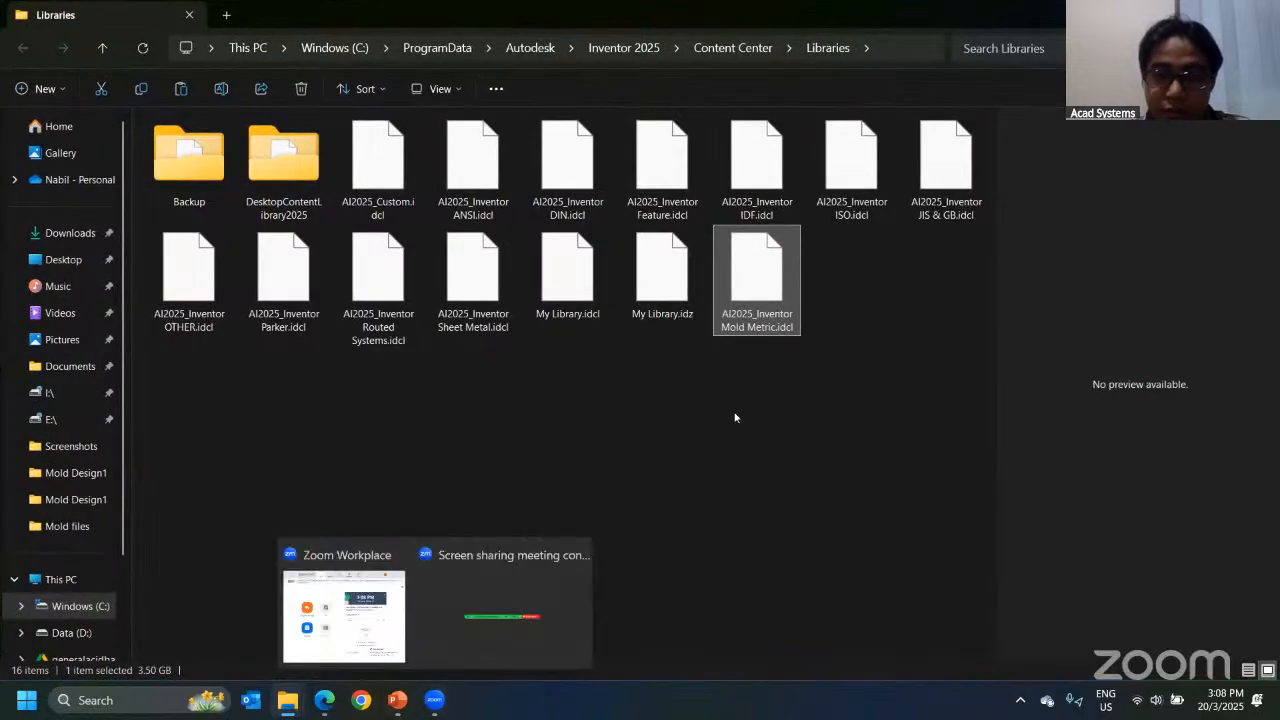
left_click(988, 309)
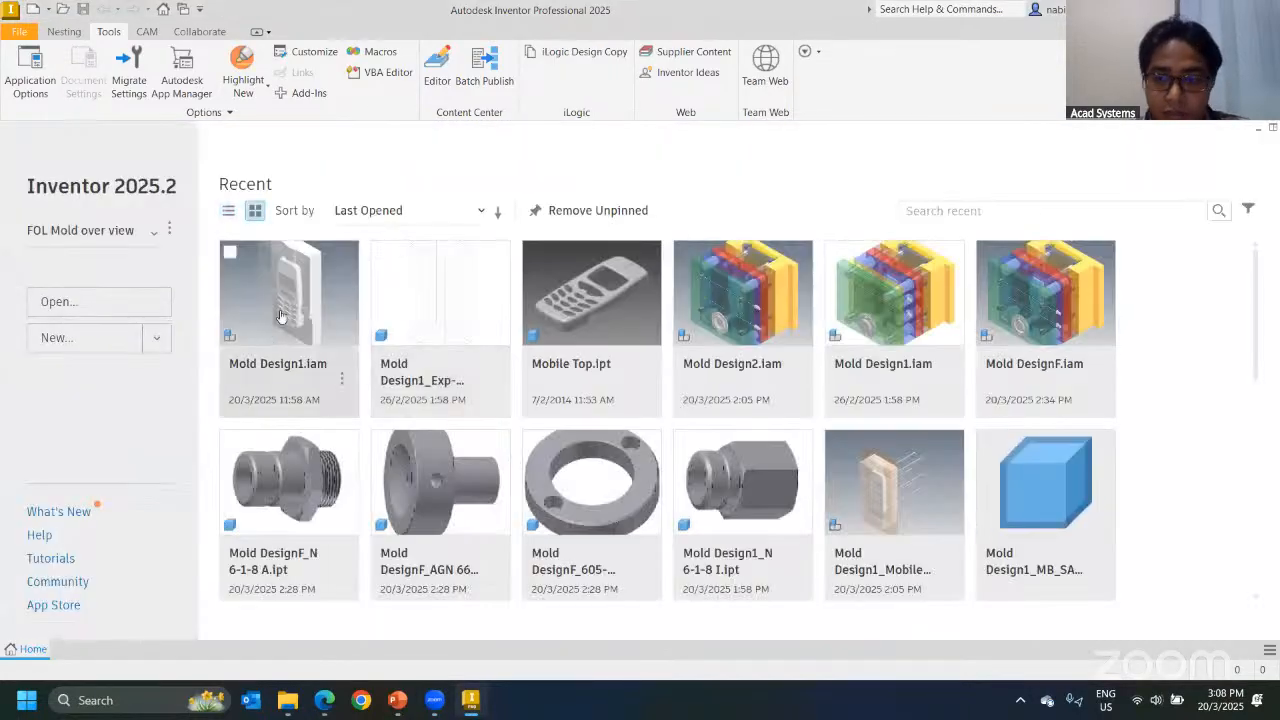
left_click(274, 370)
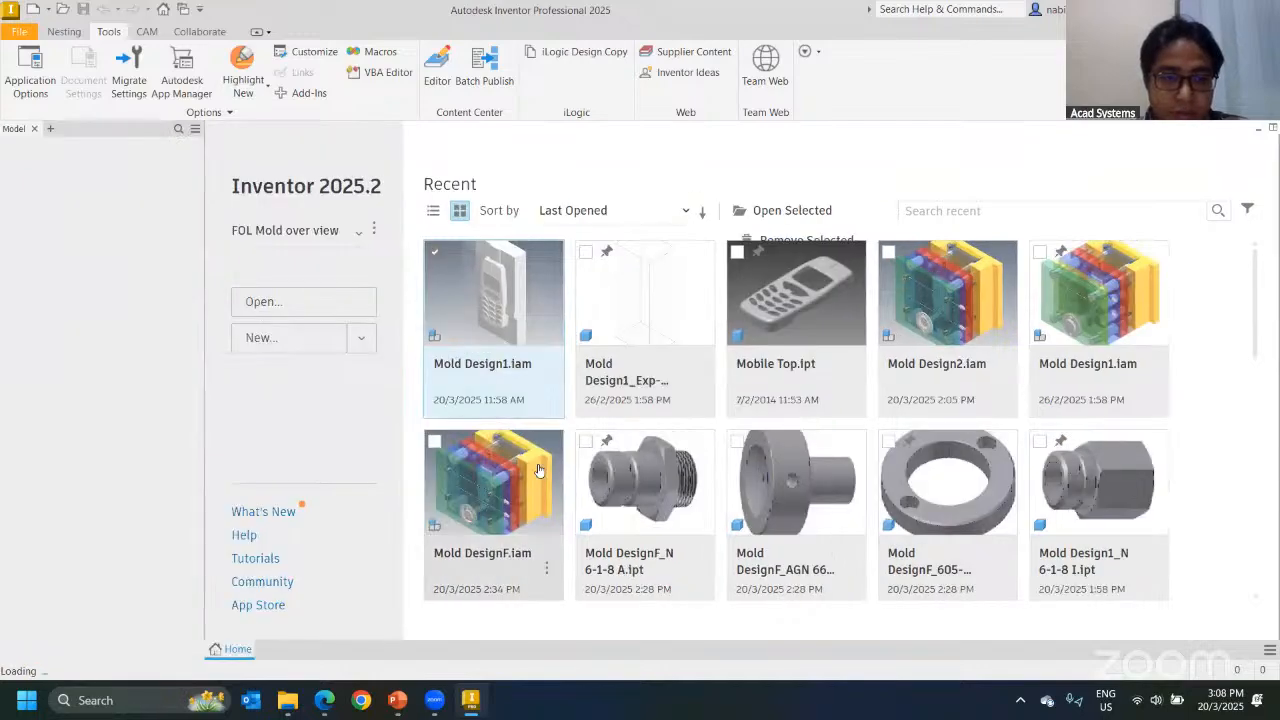
left_click(562, 411)
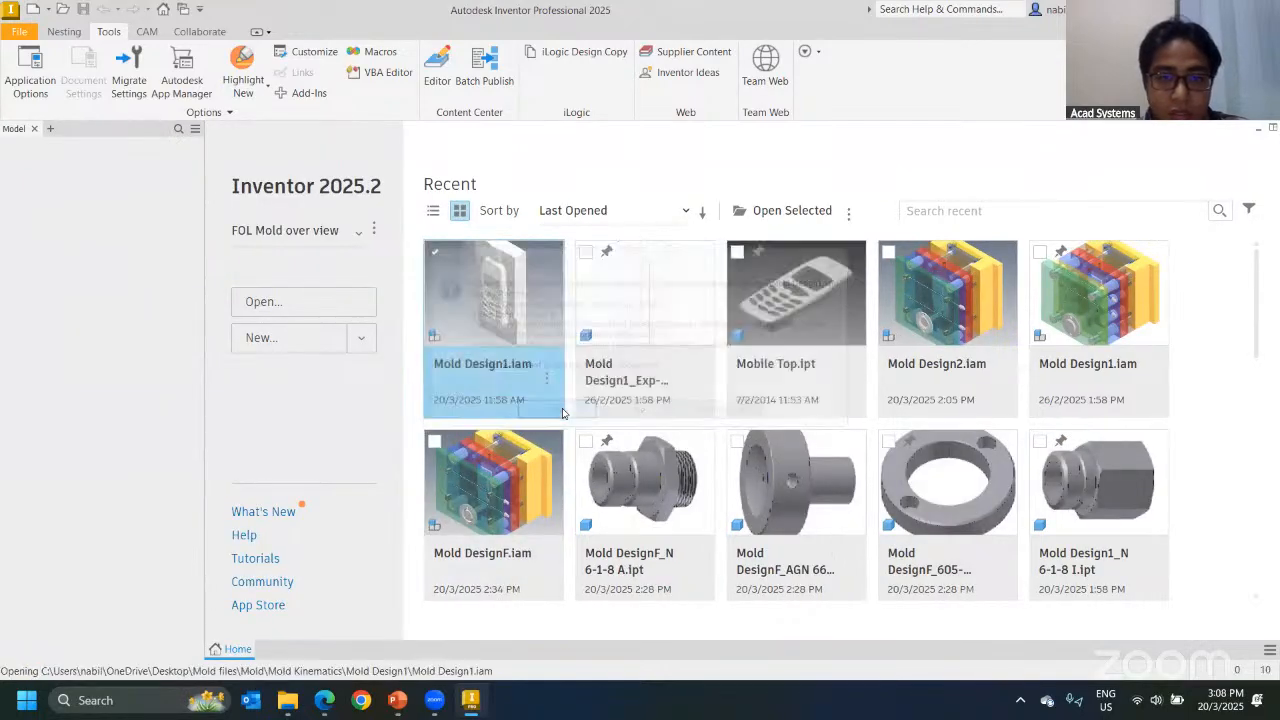
left_click(543, 377)
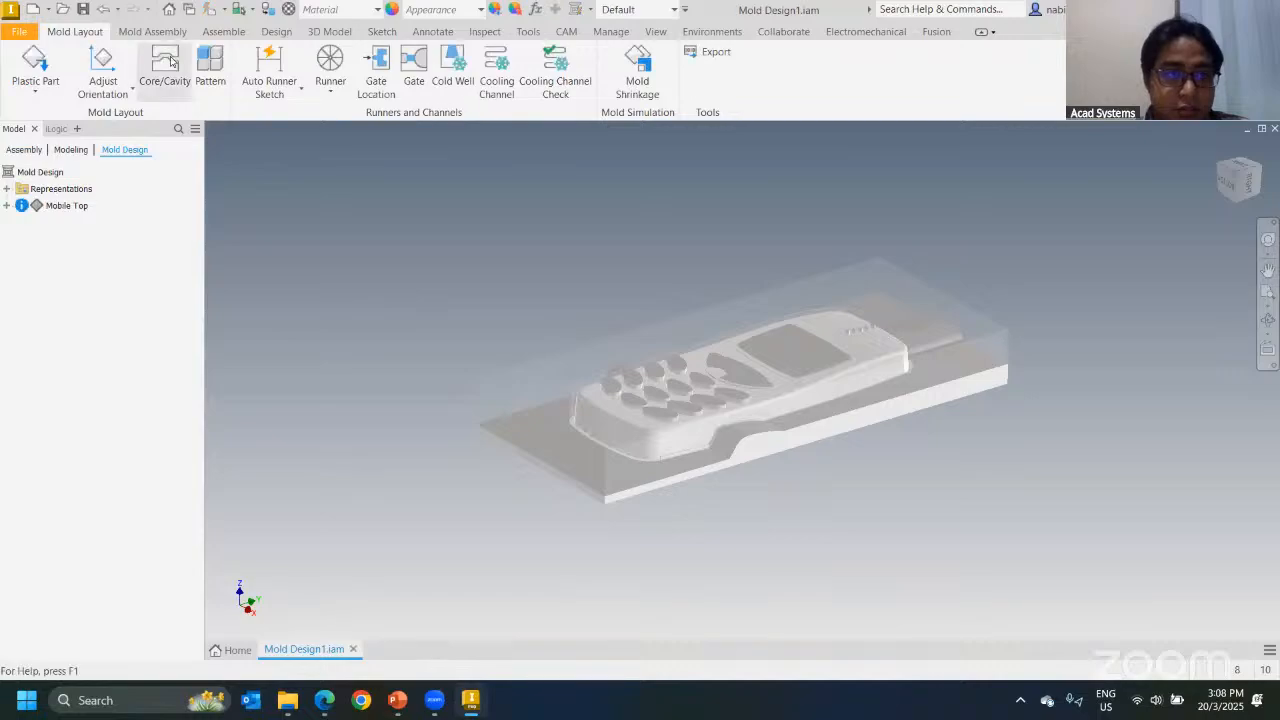
Step: Start the Mold Base command and look through the FUTABA two plate mold base types
left_click(152, 31)
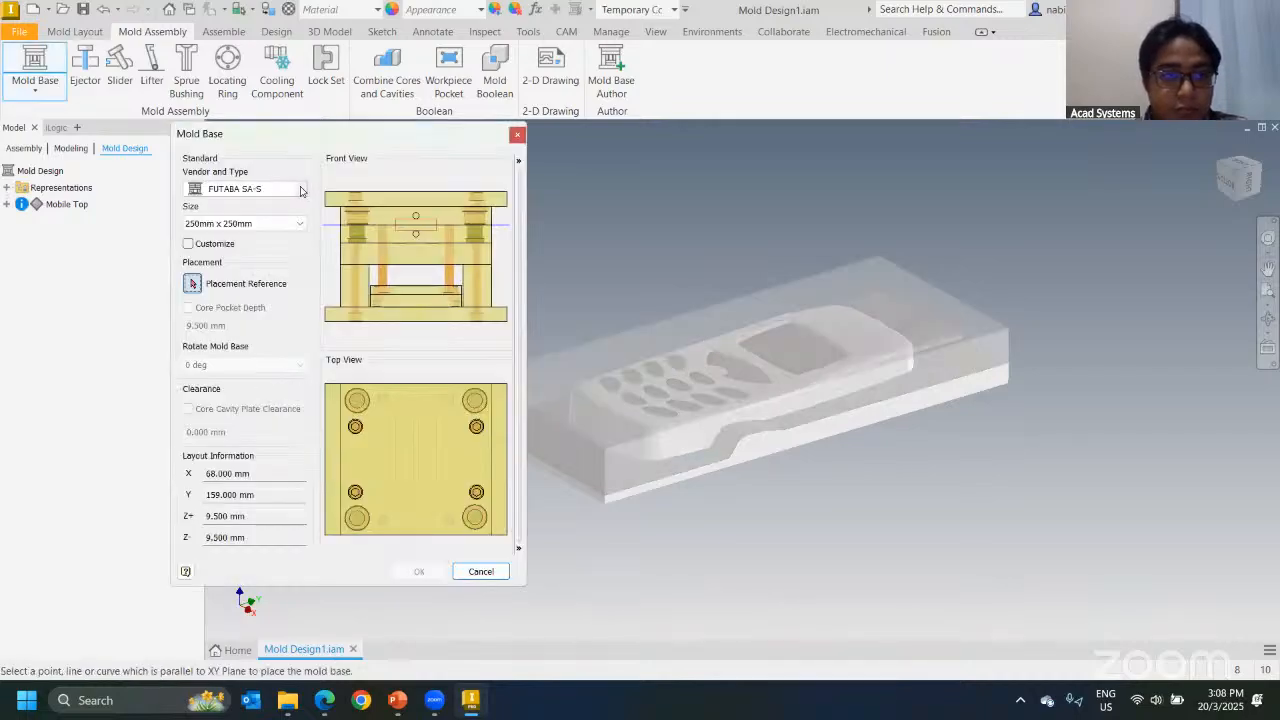
left_click(299, 189)
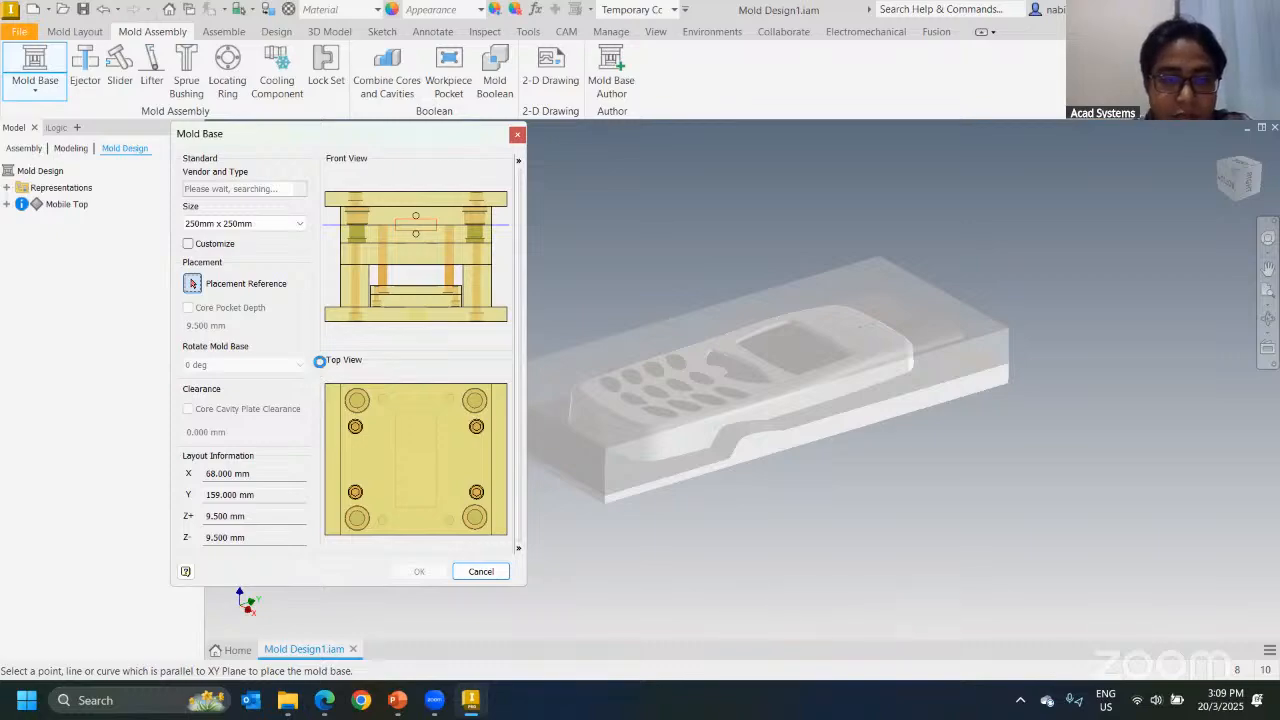
scroll(376, 316, "down", 2)
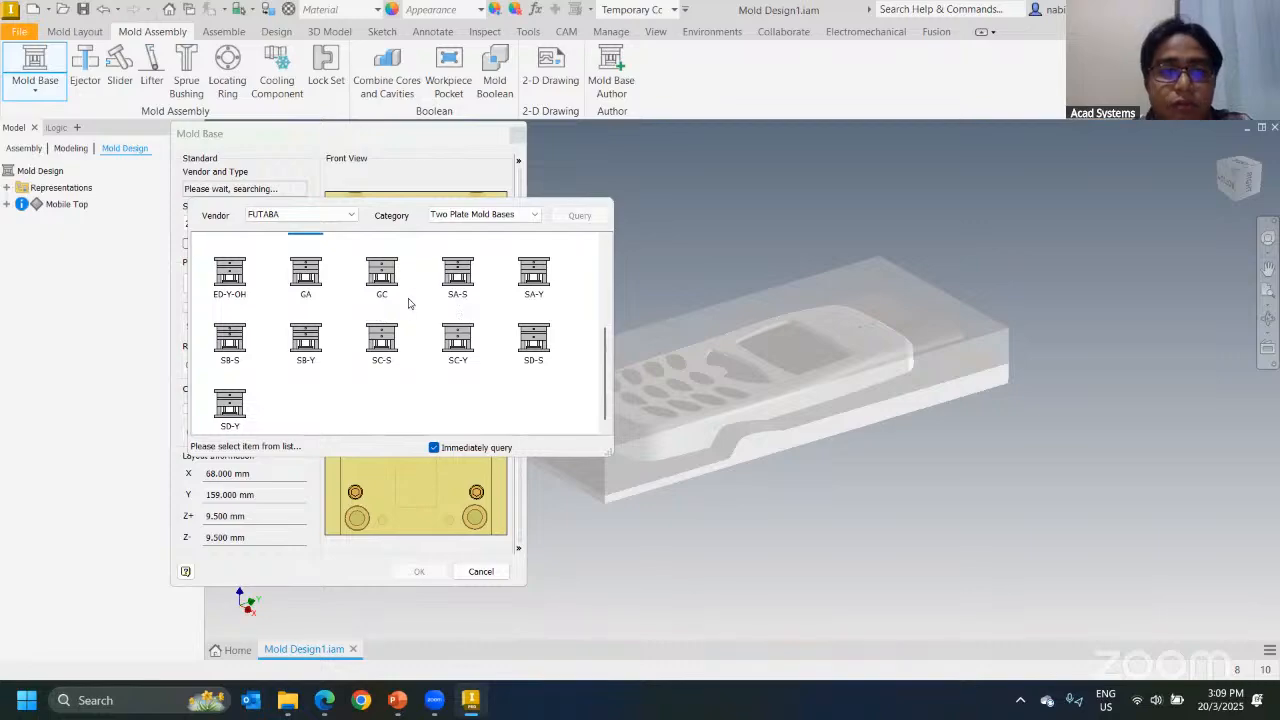
scroll(286, 256, "up", 3)
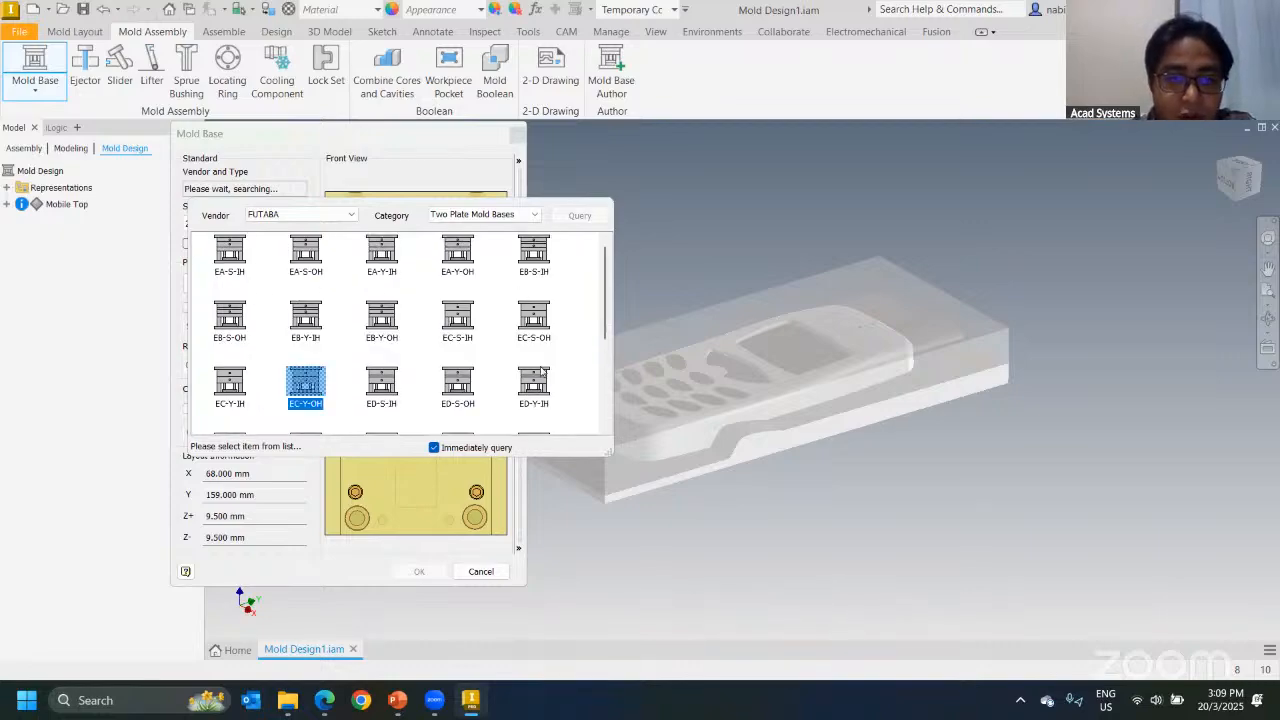
scroll(500, 365, "down", 3)
scroll(417, 371, "up", 3)
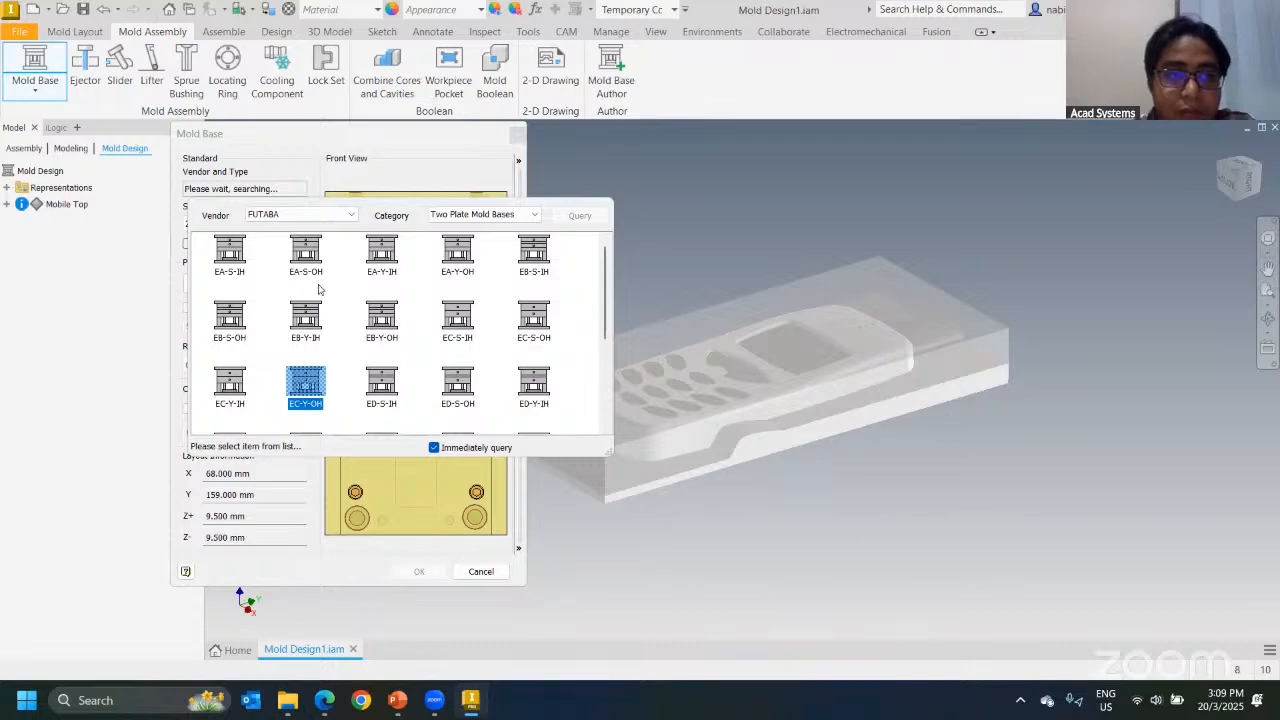
Step: Check the mold bases offered by DME, HASCO and all vendors, and close the Mold Base dialog without placing one
left_click(306, 214)
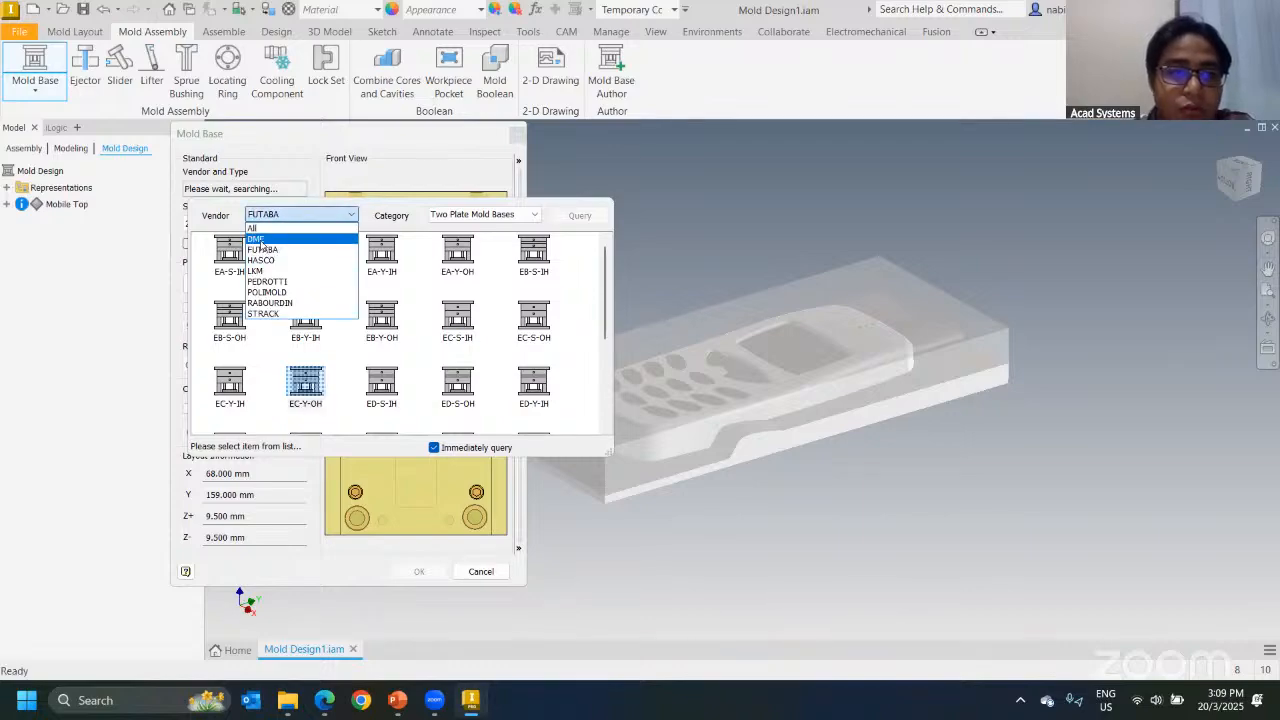
left_click(258, 240)
left_click(300, 214)
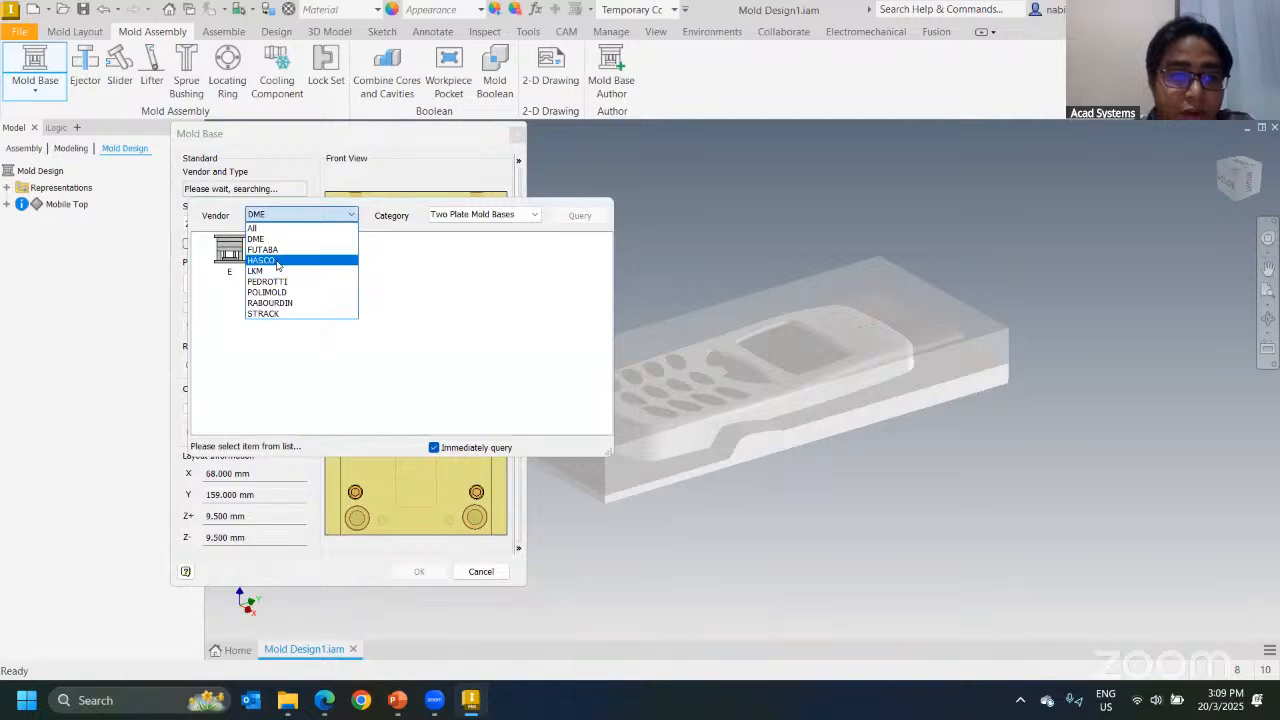
left_click(261, 260)
left_click(295, 216)
left_click(265, 228)
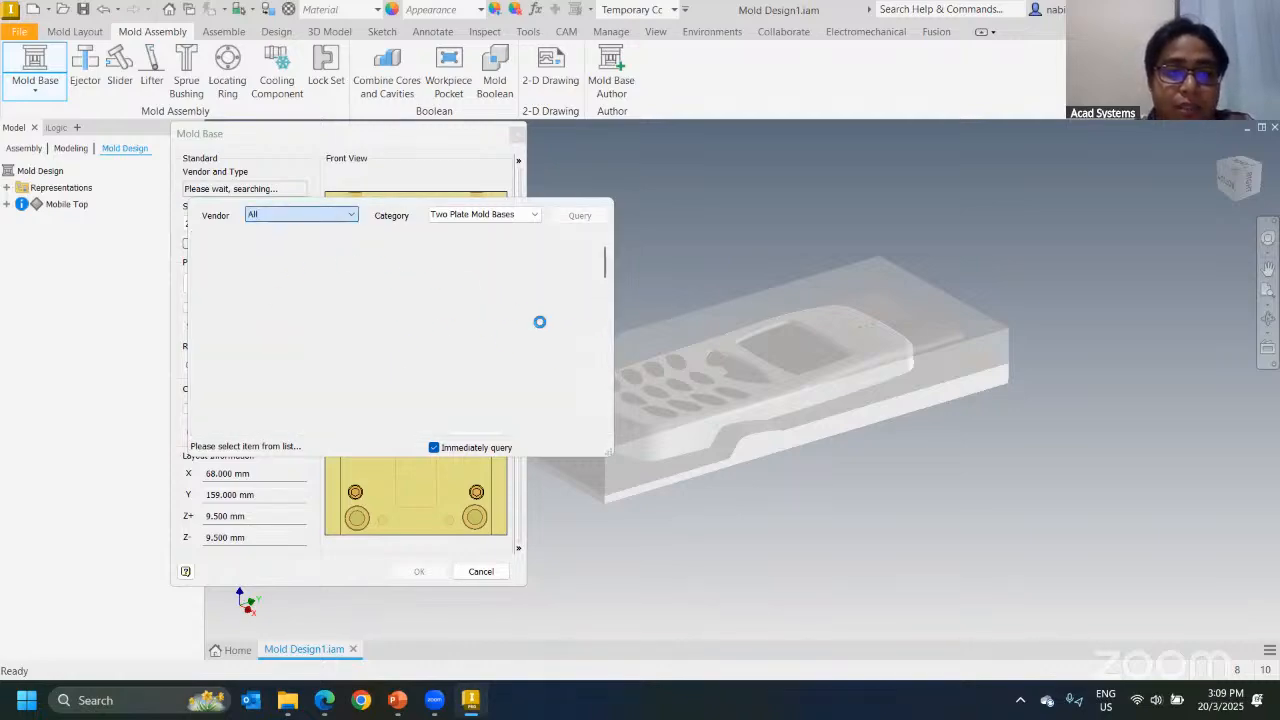
left_click(434, 180)
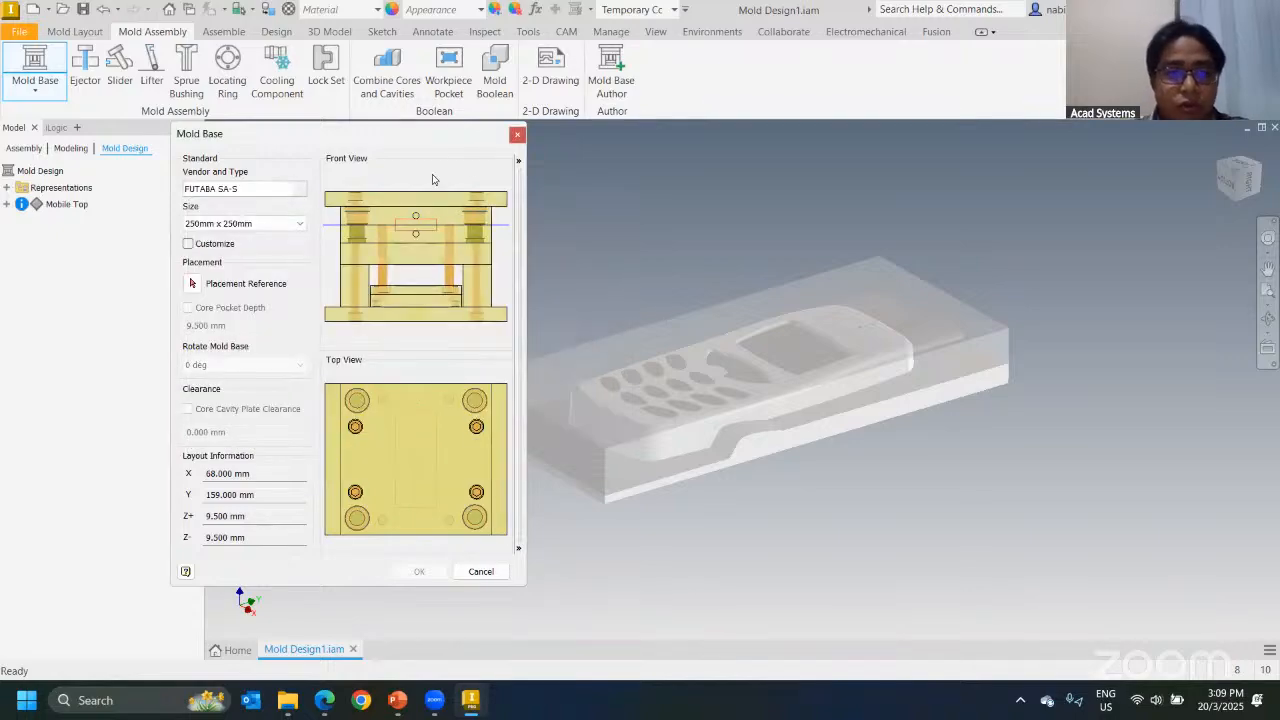
left_click(516, 135)
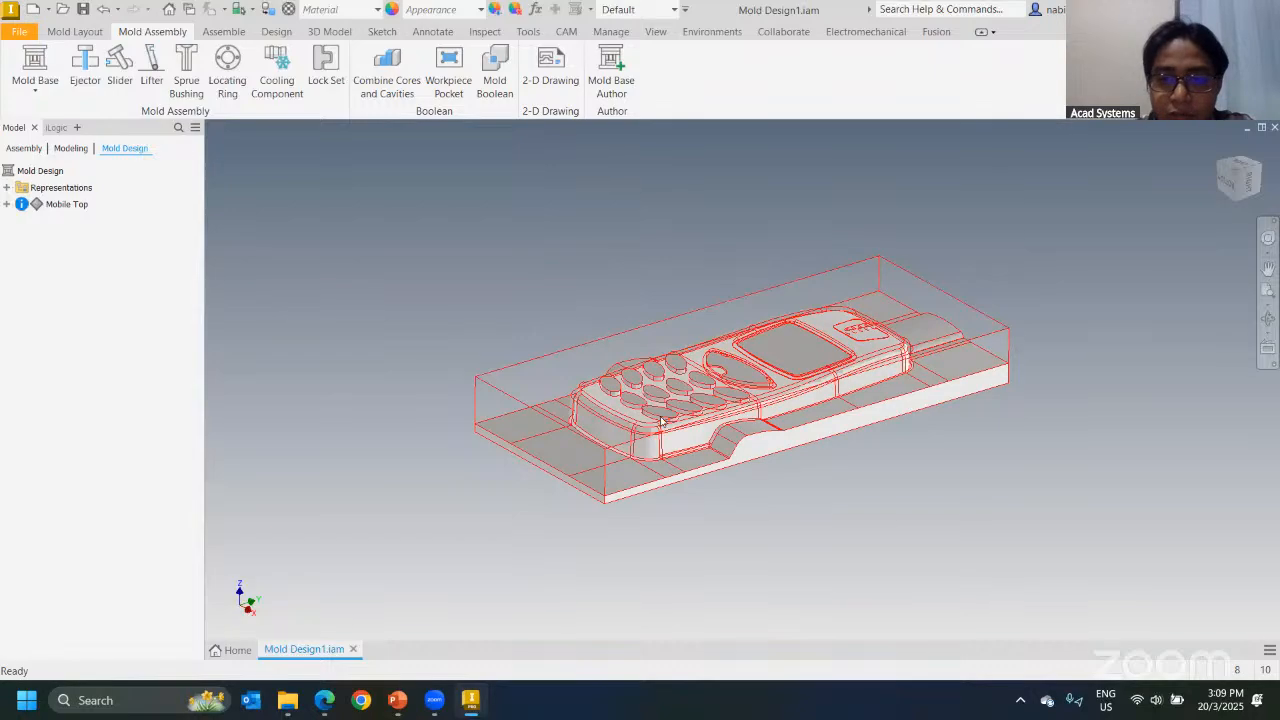
Step: Close Mold Design1.iam without saving its changes
scroll(878, 452, "up", 6)
scroll(798, 407, "down", 6)
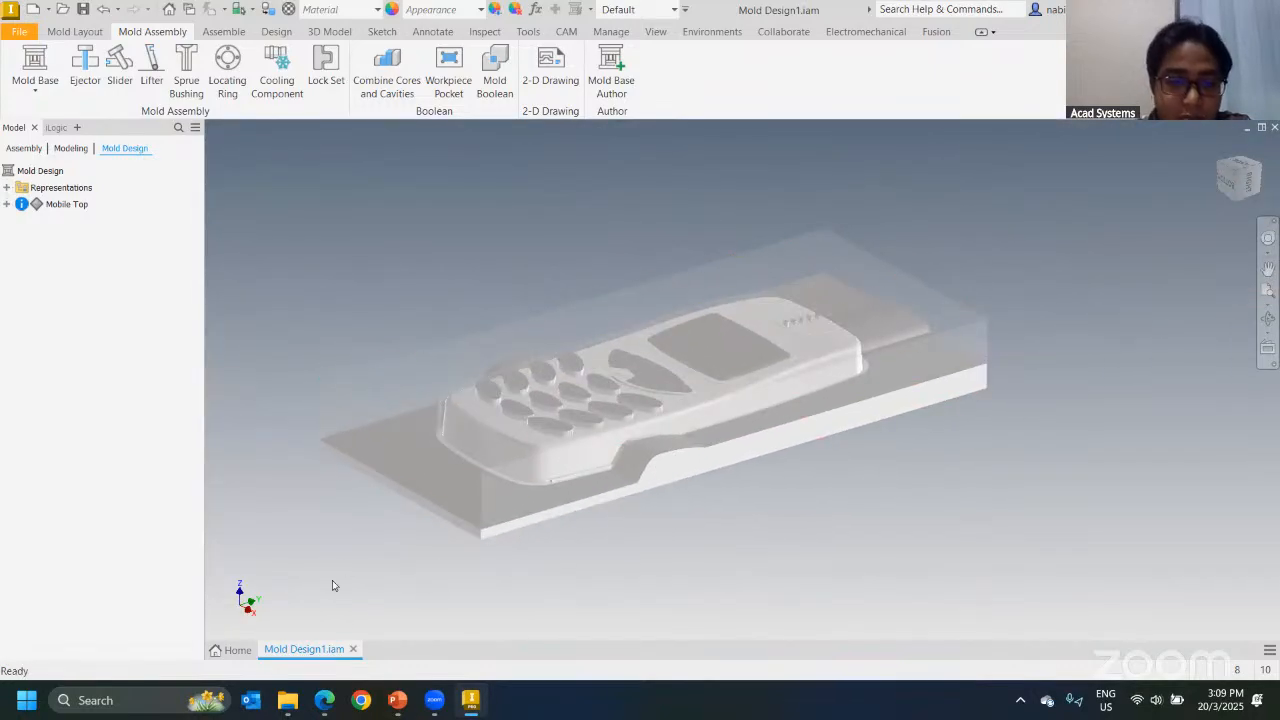
left_click(352, 651)
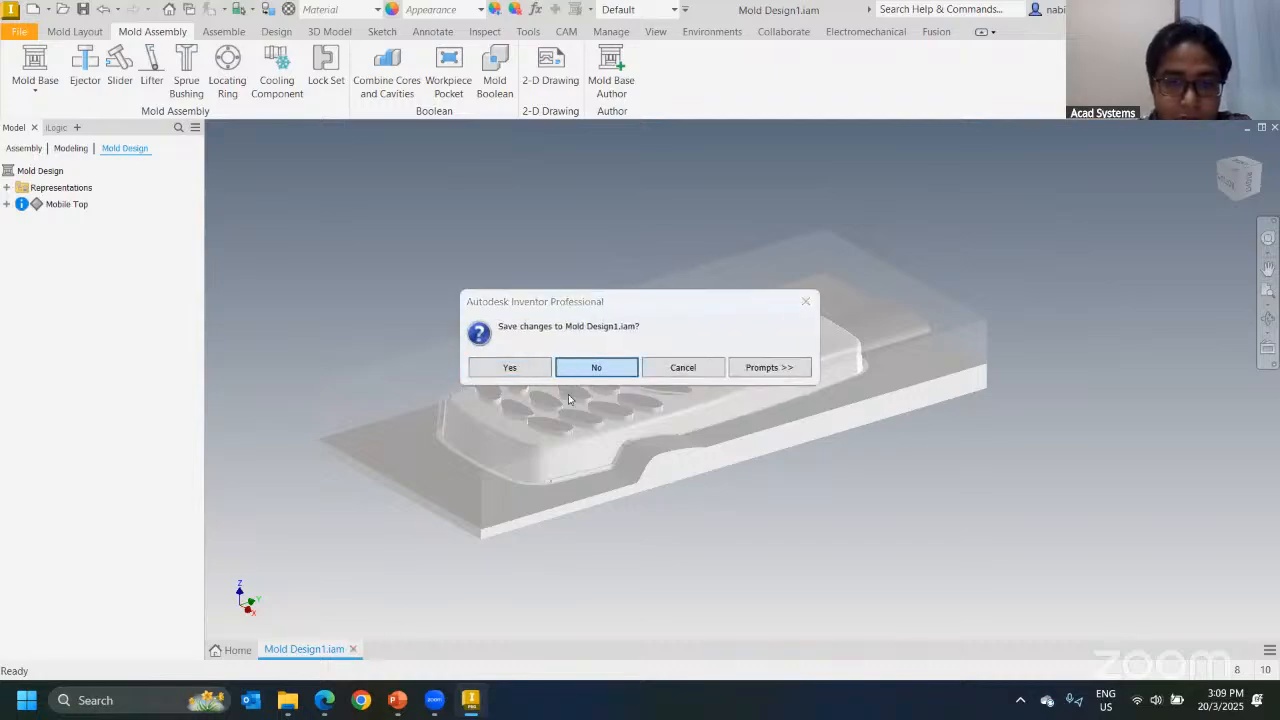
left_click(597, 367)
Step: Open Mobile Top.ipt from the recent files, view the phone cover from another angle, and close the part
left_click(581, 328)
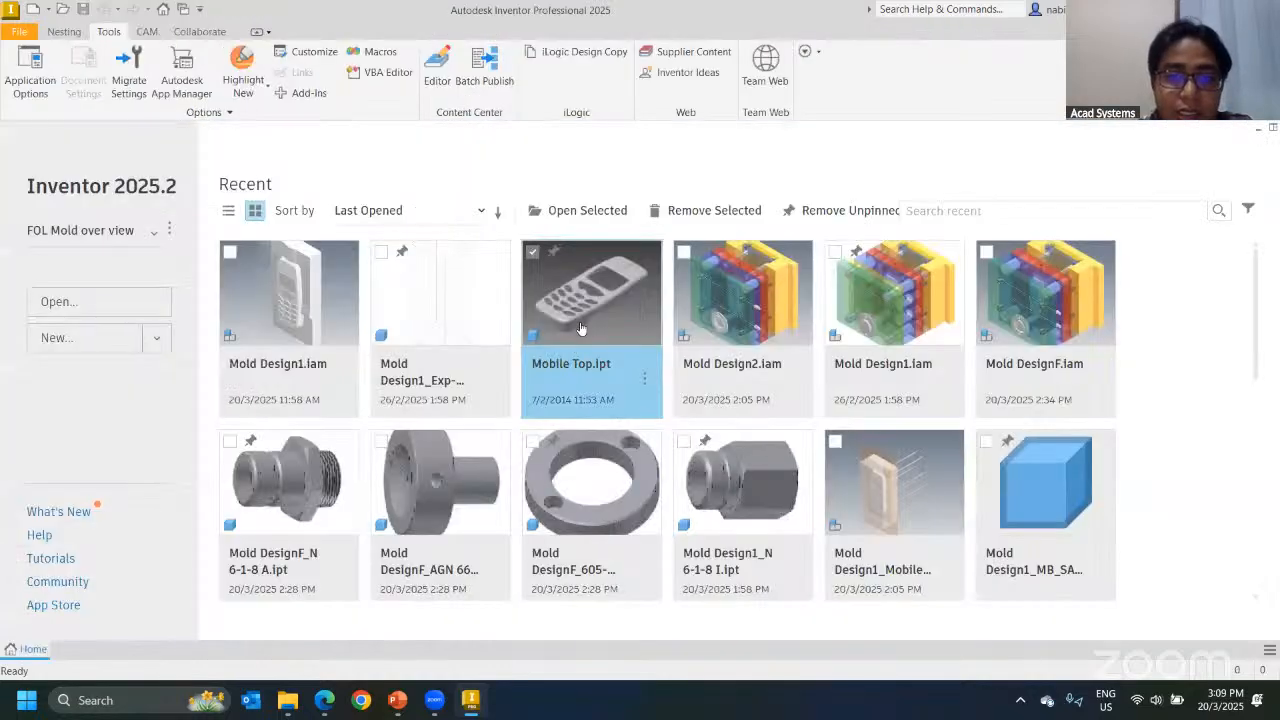
double_click(581, 328)
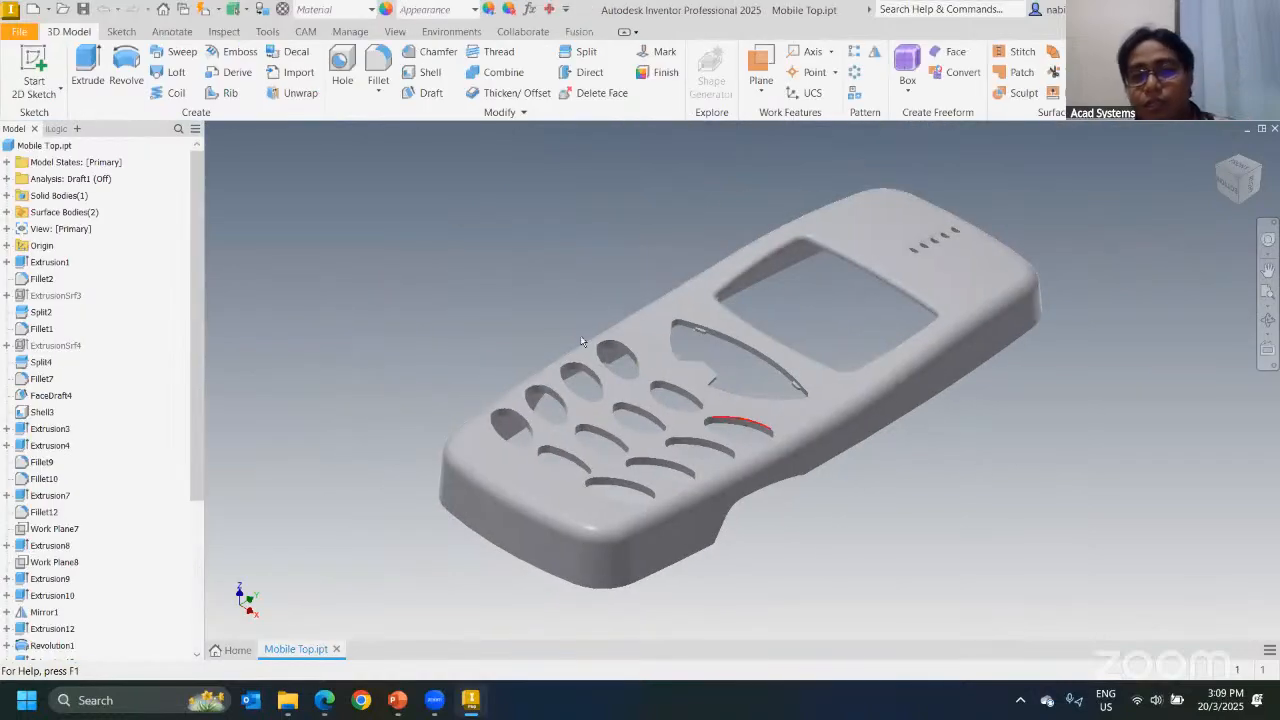
middle_click_drag(506, 334, 801, 409, "shift")
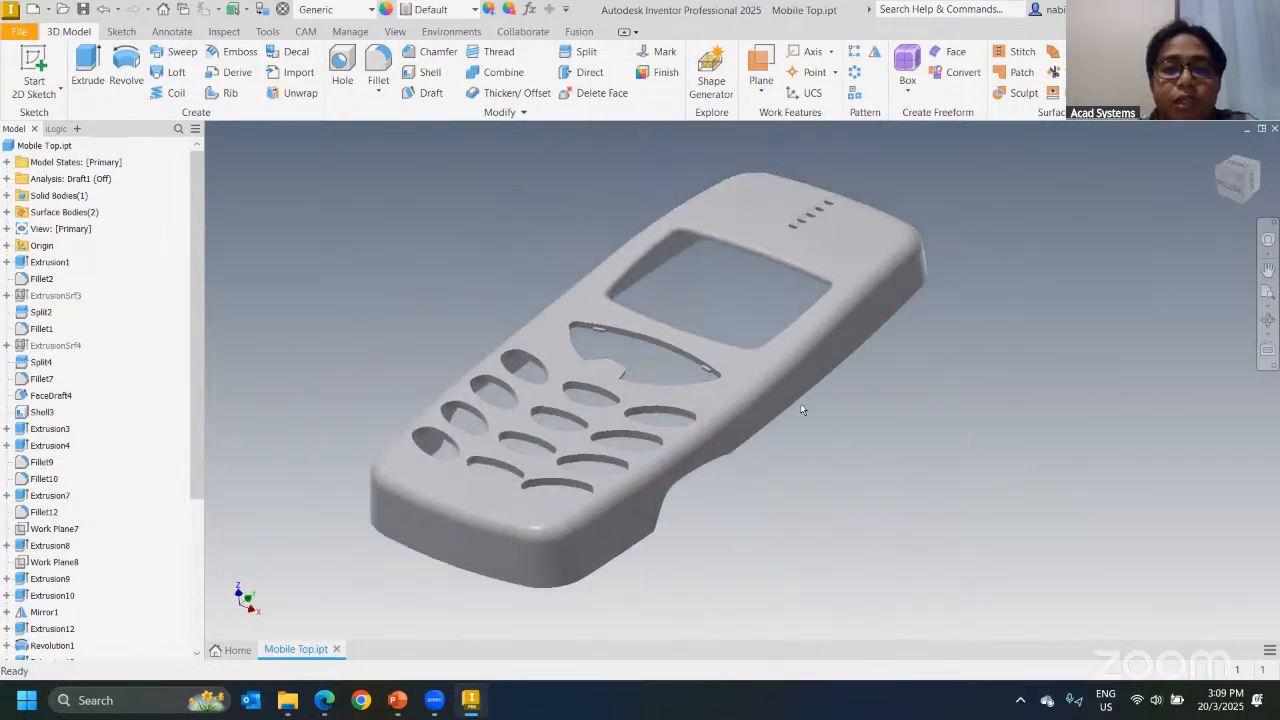
middle_click_drag(437, 251, 508, 260)
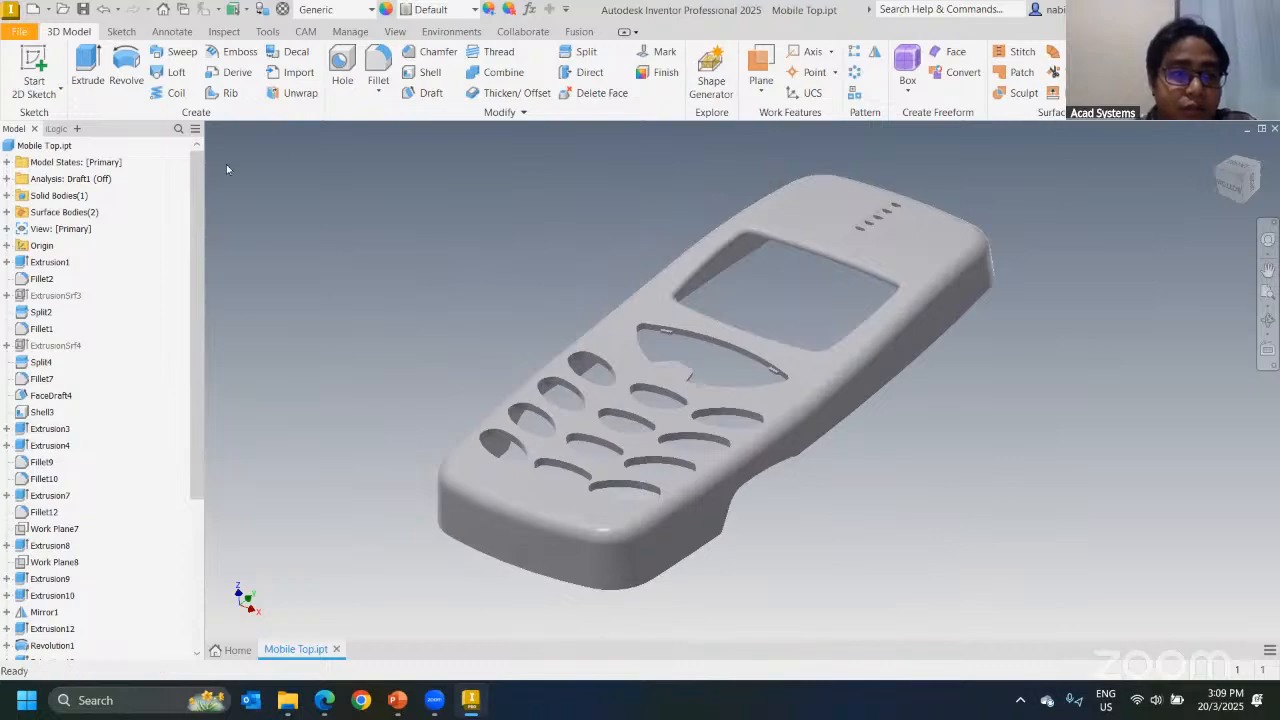
left_click(334, 648)
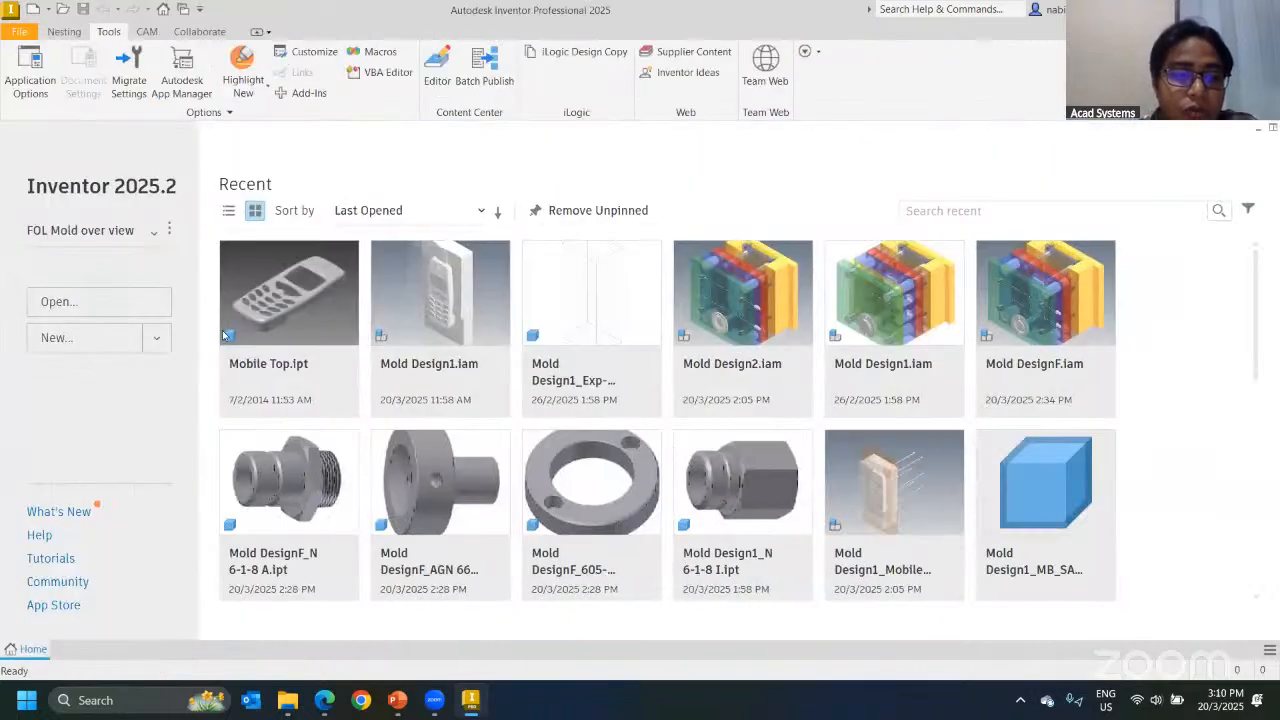
Step: Create a new assembly from the Mold Design (mm).iam template in the en-US Metric folder
left_click(32, 12)
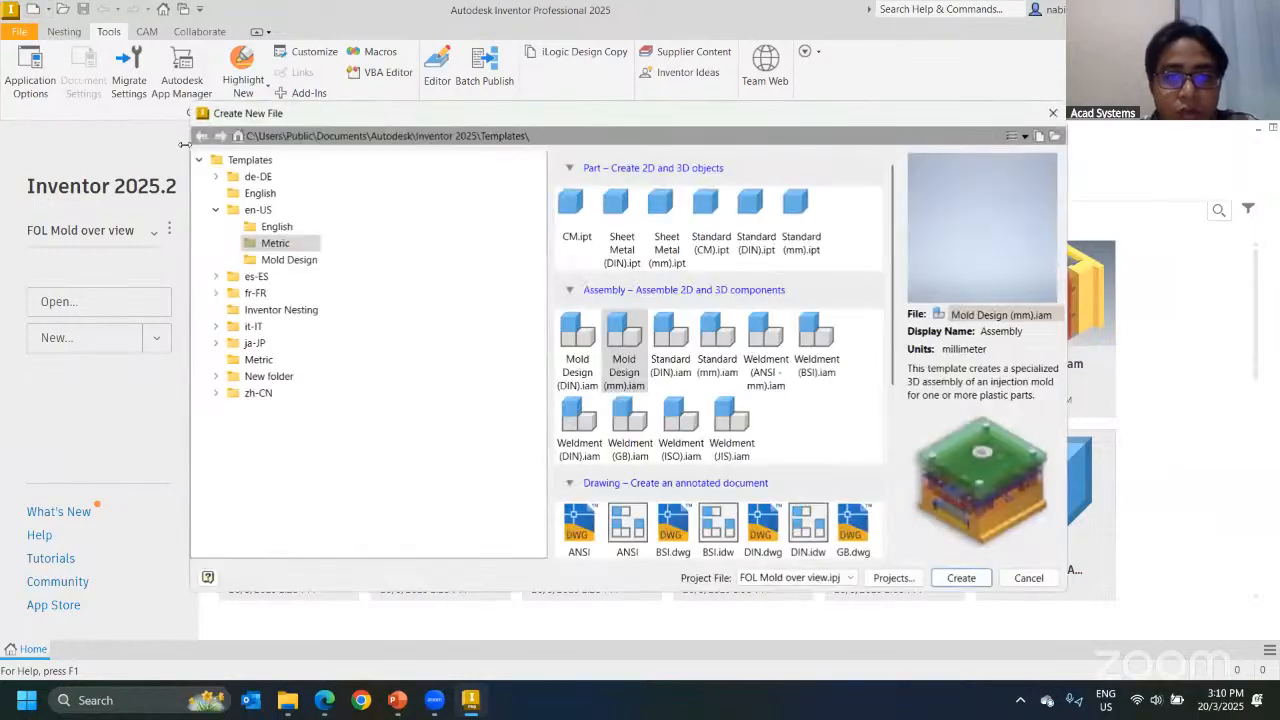
left_click(254, 161)
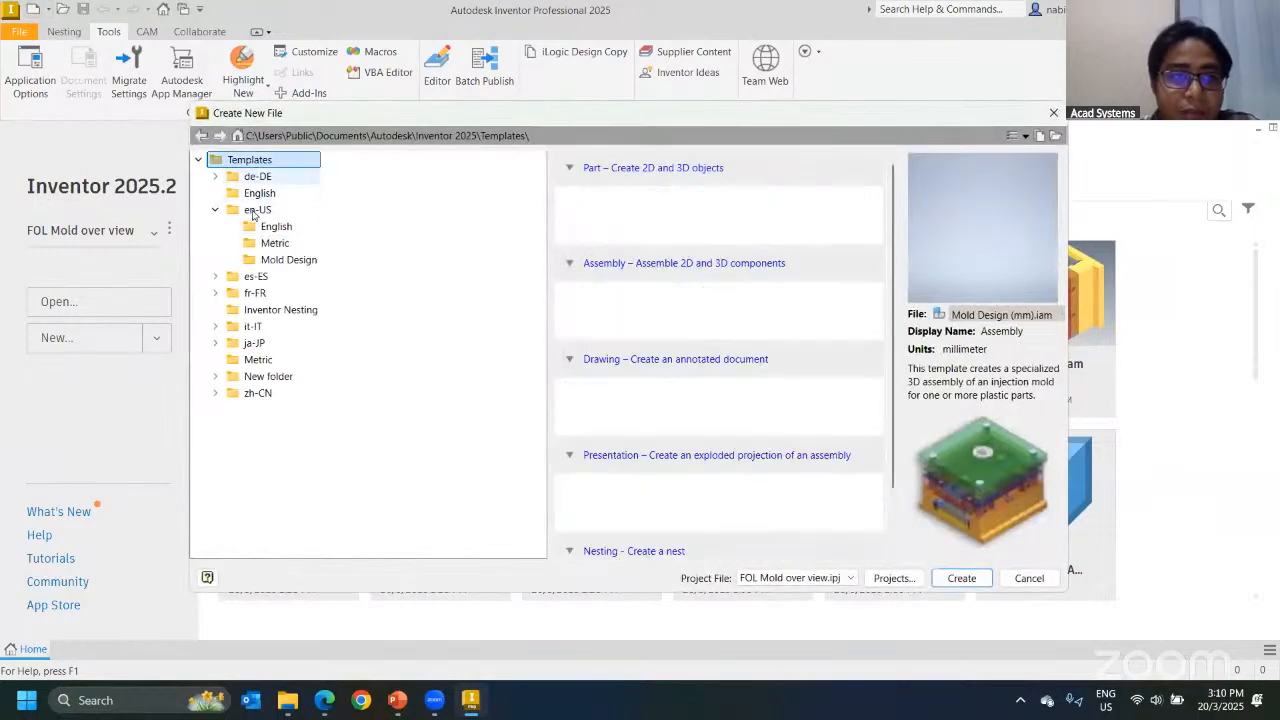
left_click(262, 211)
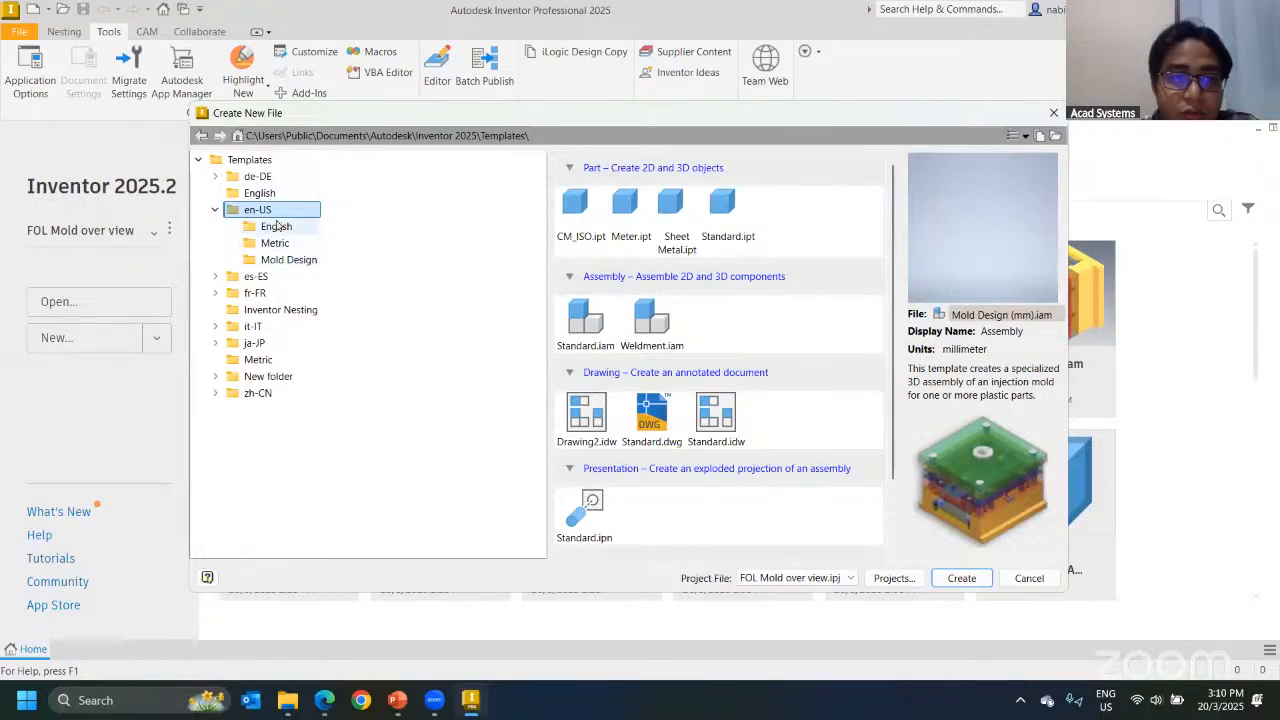
left_click(275, 245)
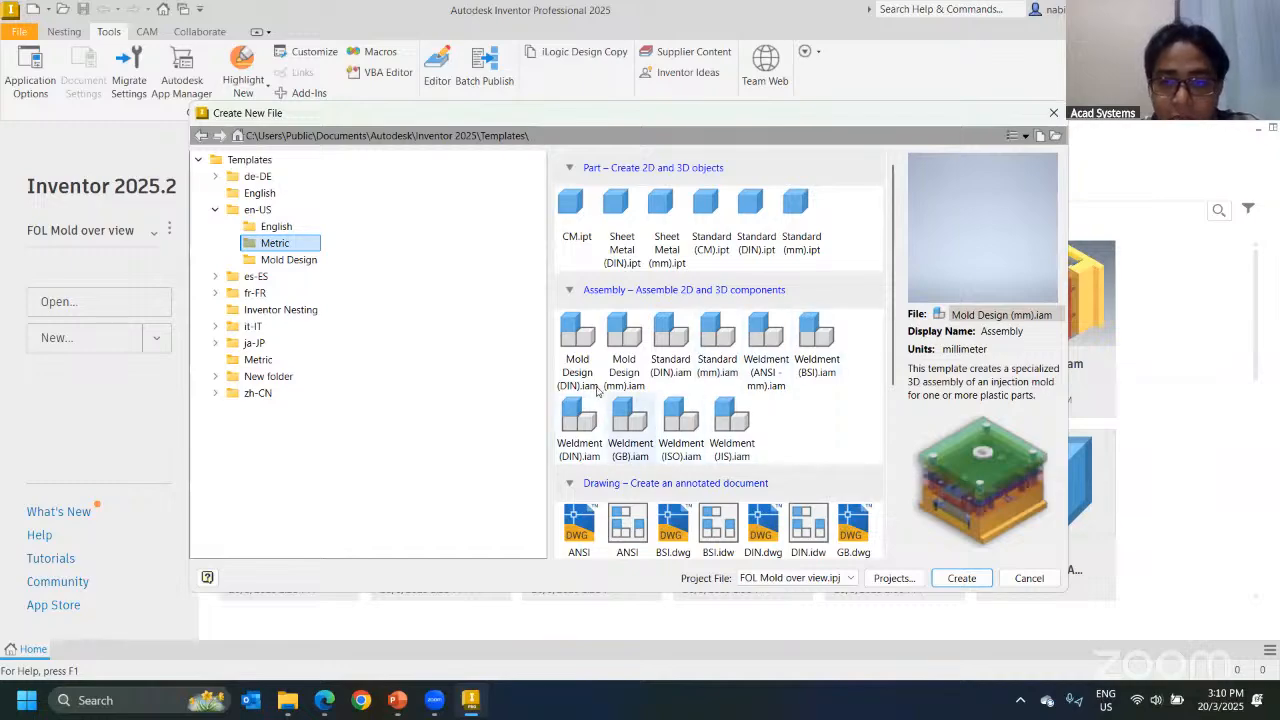
left_click(620, 378)
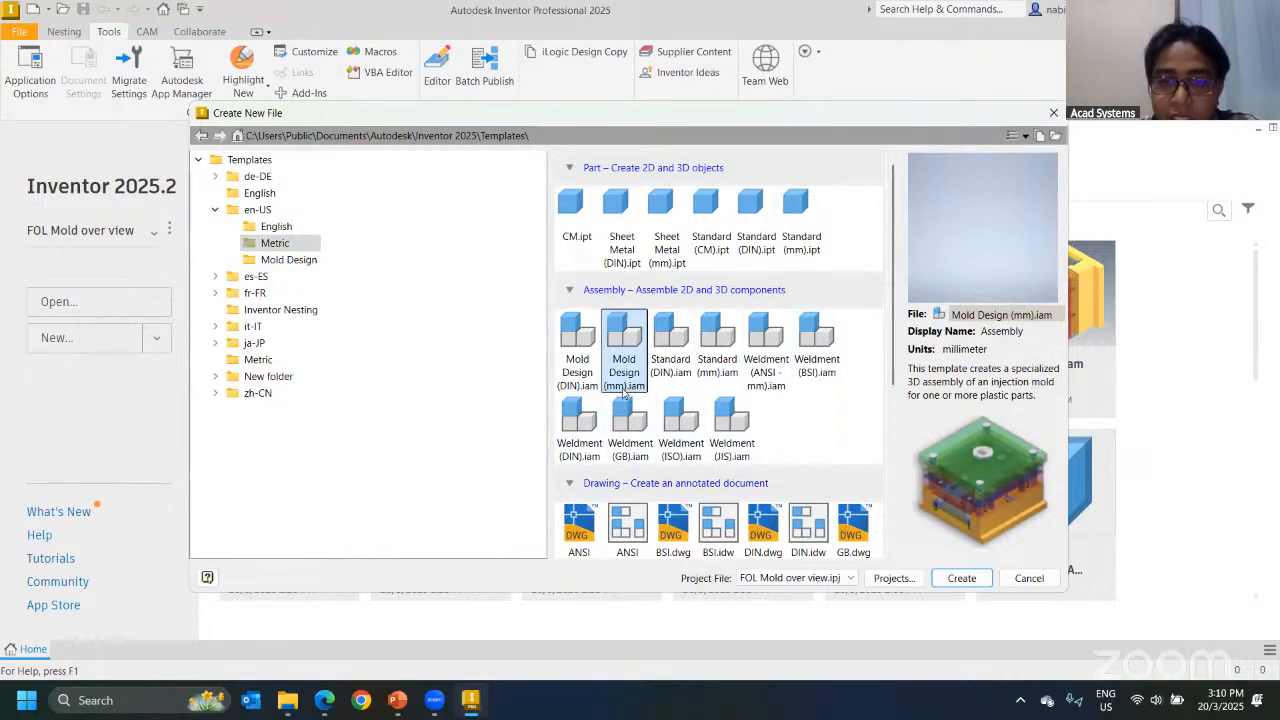
left_click(962, 580)
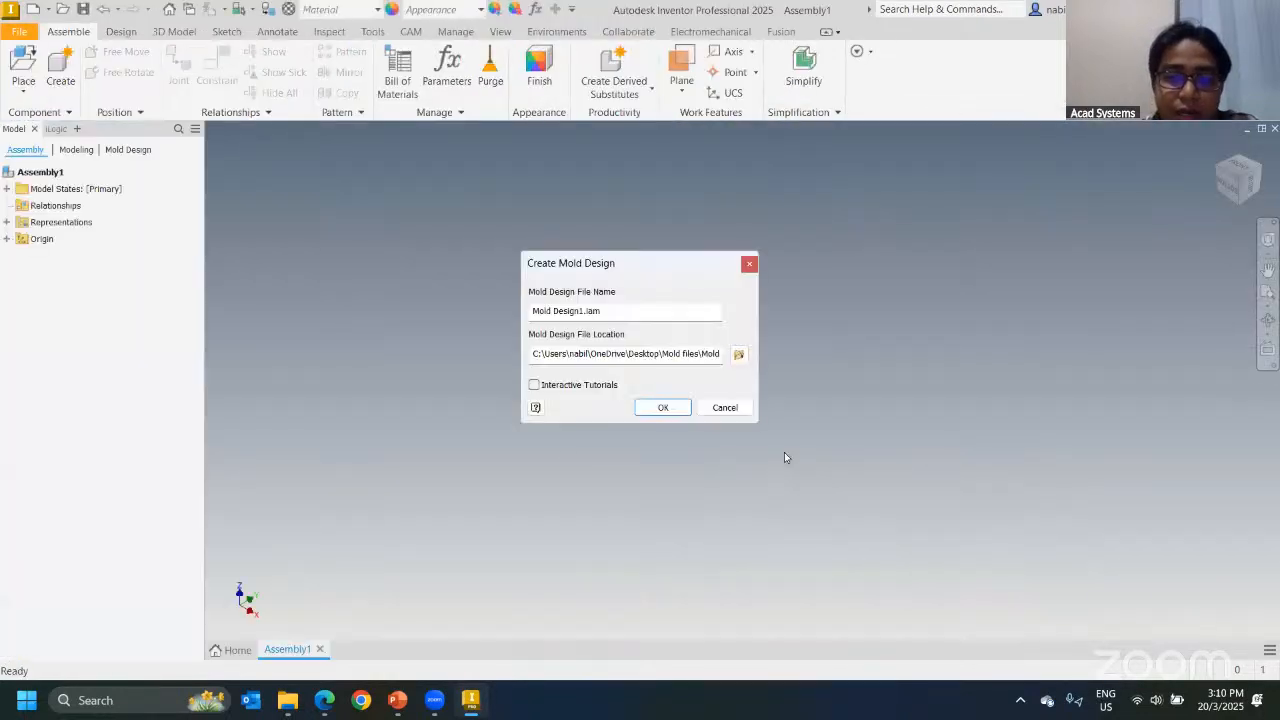
Step: Name the mold design file Mold DesignFOL.iam, set its location to the Mold DesignFOL folder under Mold files, and create it
left_click(594, 311)
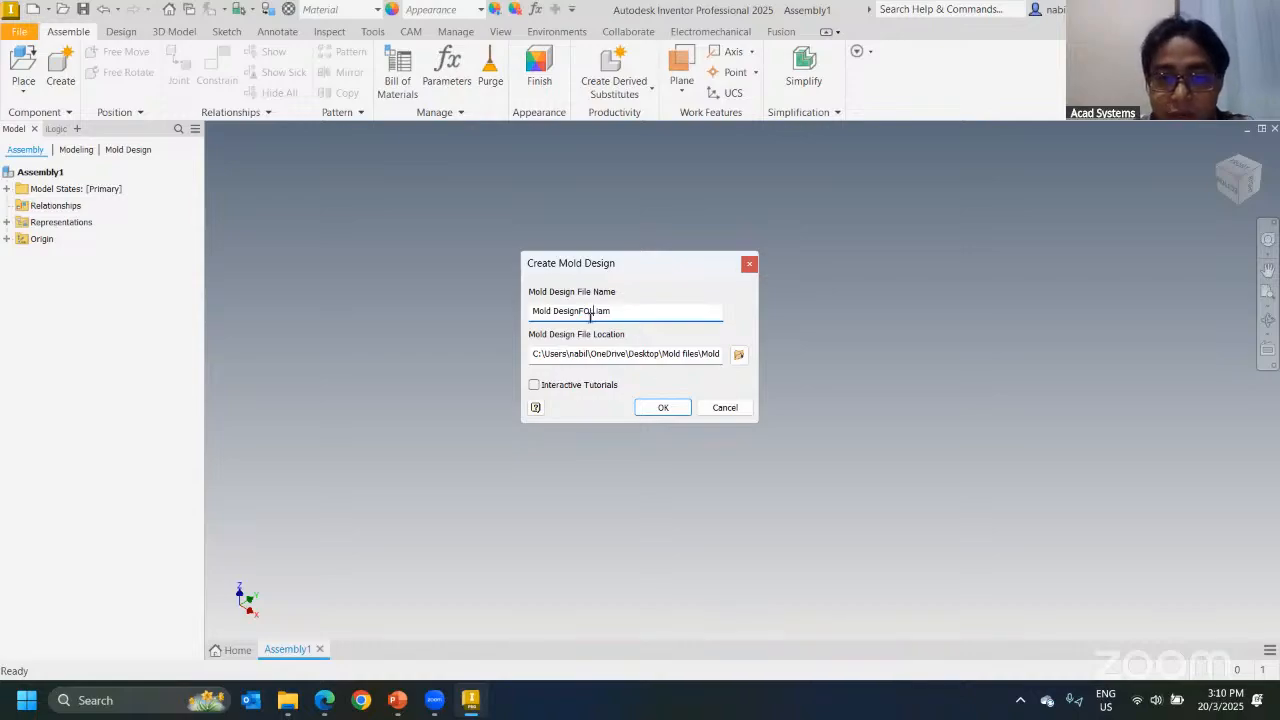
left_click_drag(688, 354, 738, 355)
left_click(710, 354)
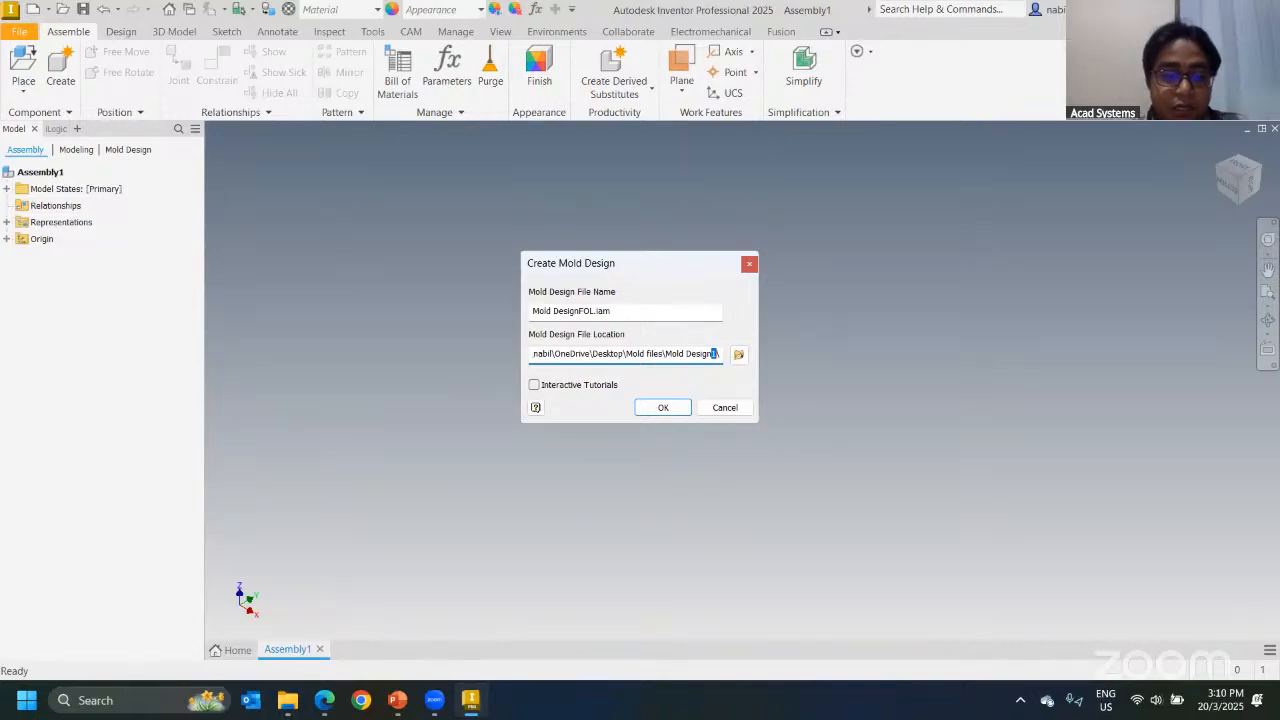
type("FOL")
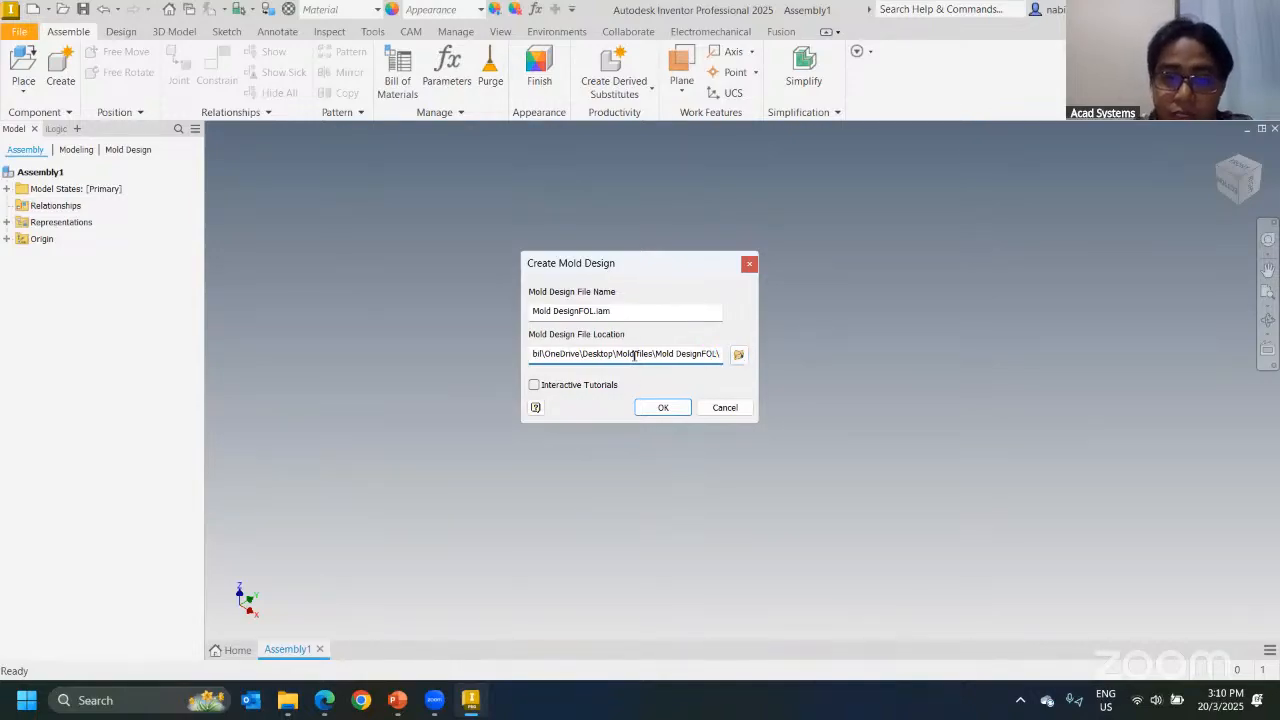
left_click(663, 407)
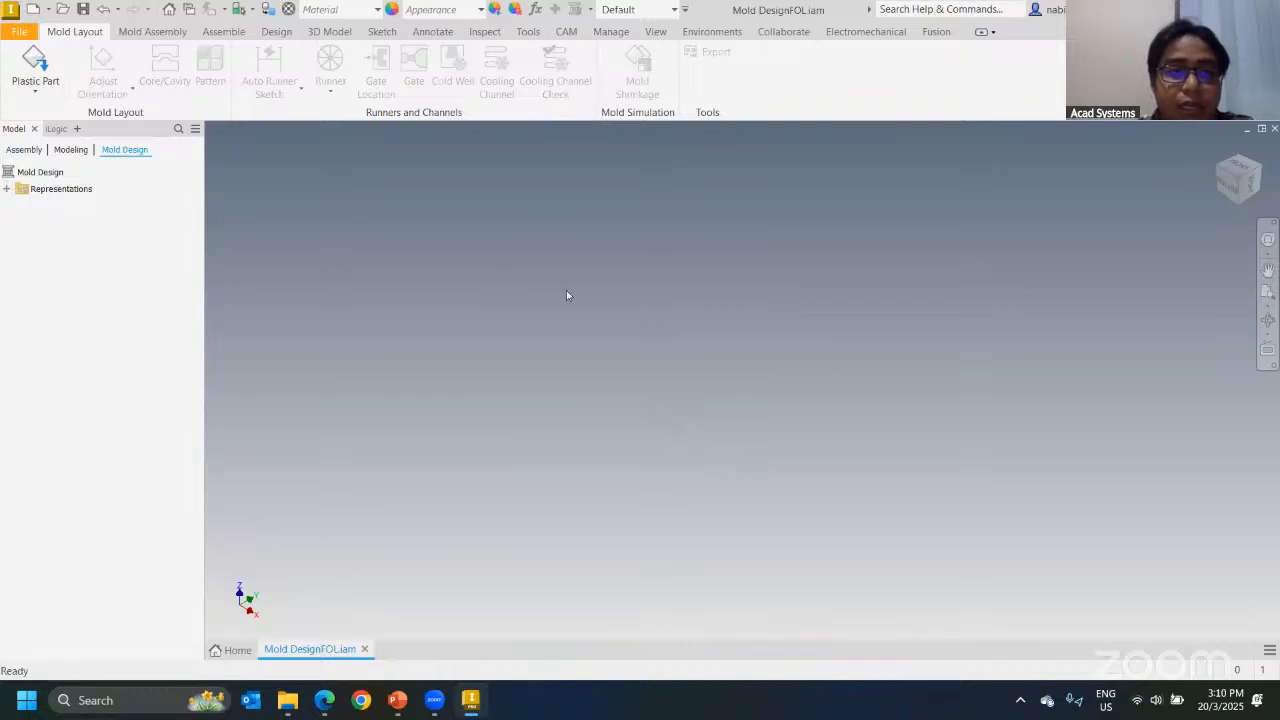
Step: Place Mobile Top.ipt from the Mold files folder as the plastic part in the mold design
left_click(37, 62)
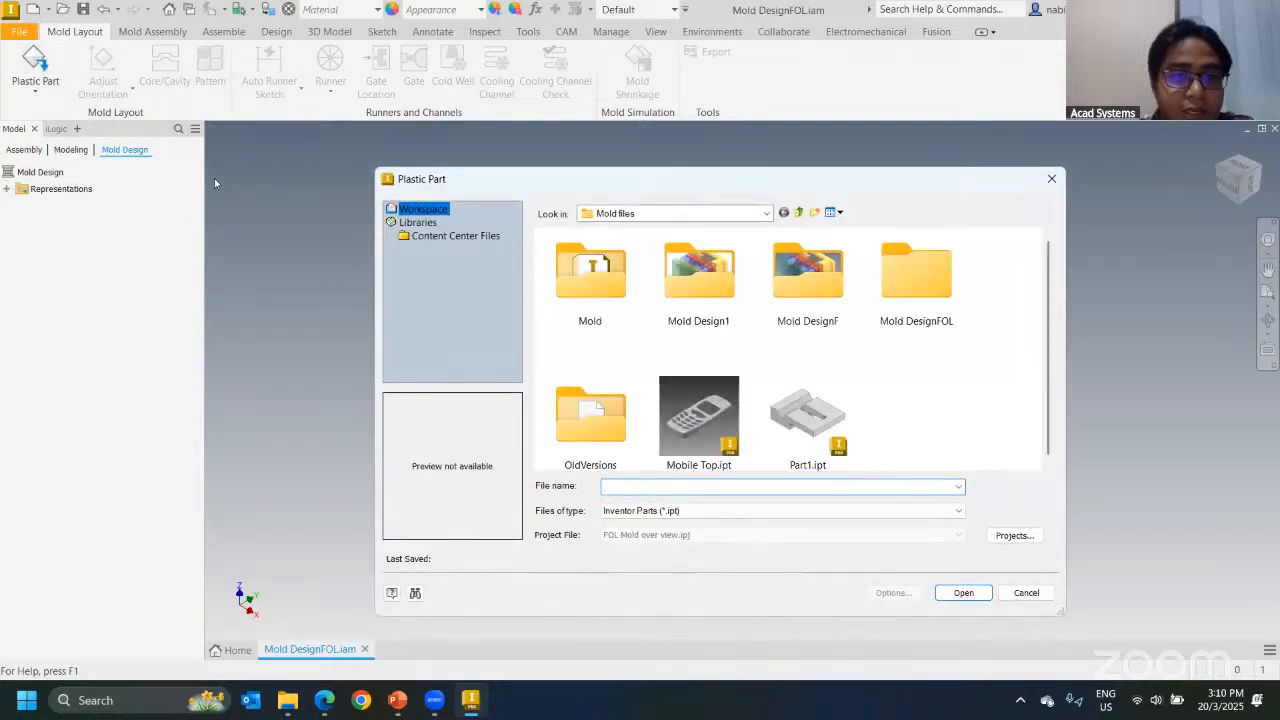
double_click(707, 400)
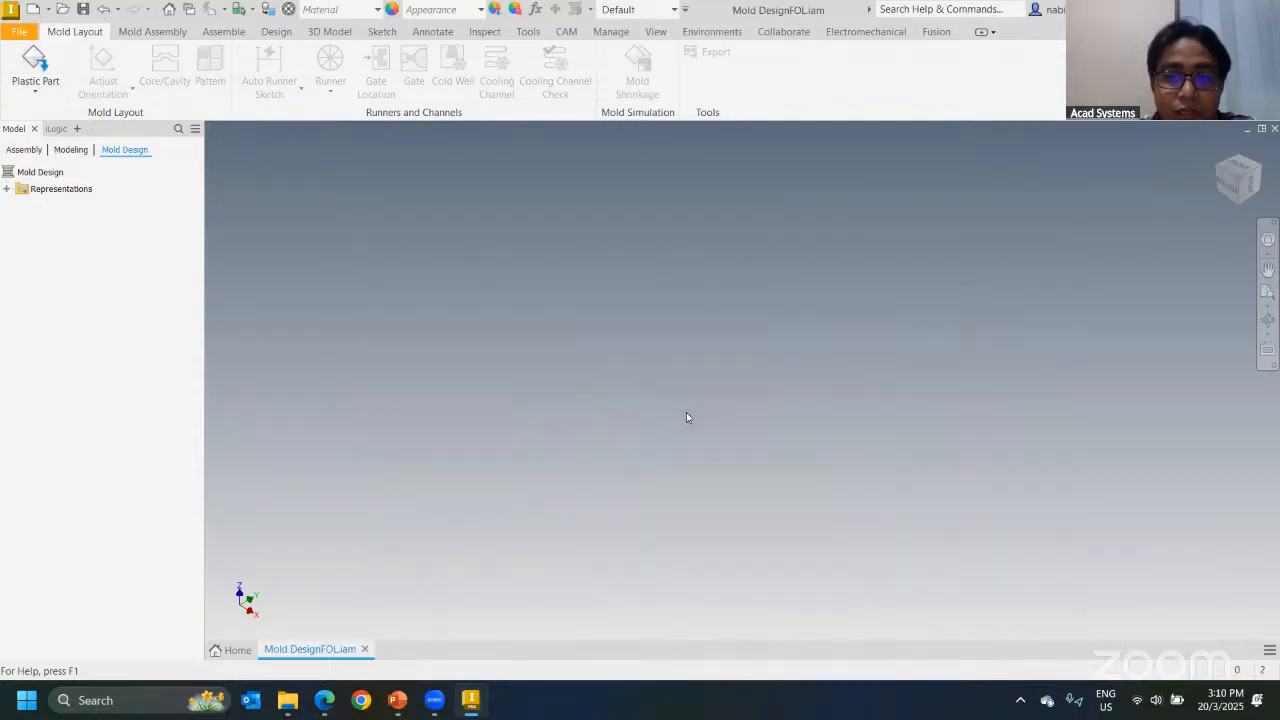
left_click(494, 285)
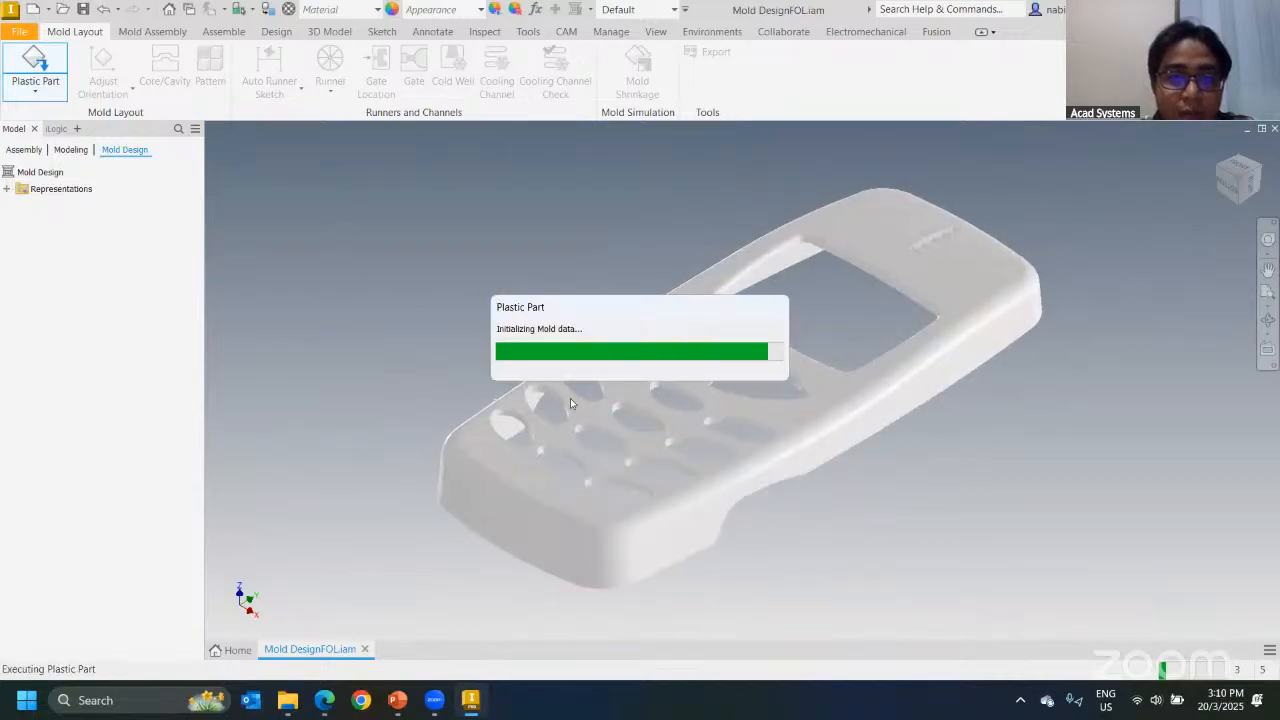
scroll(560, 355, "down", 3)
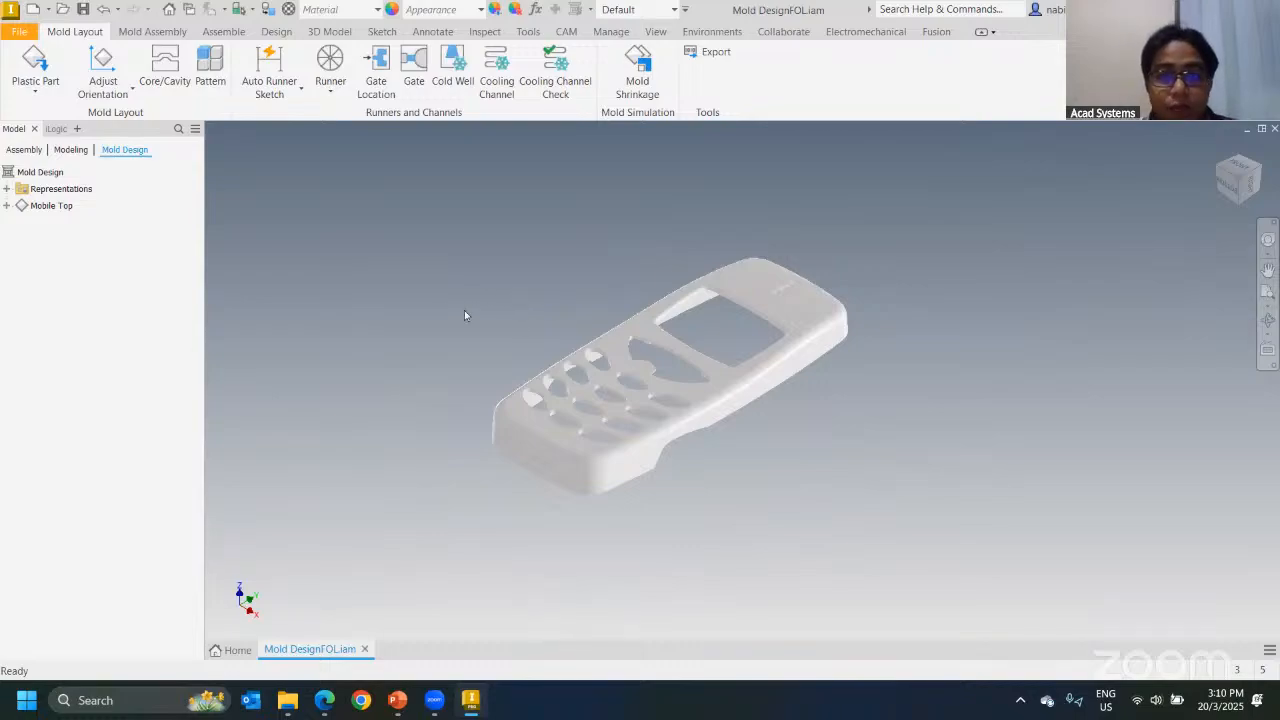
mouse_move(426, 274)
middle_mouse_down("shift")
mouse_move(494, 249)
mouse_move(420, 283)
middle_mouse_up("shift")
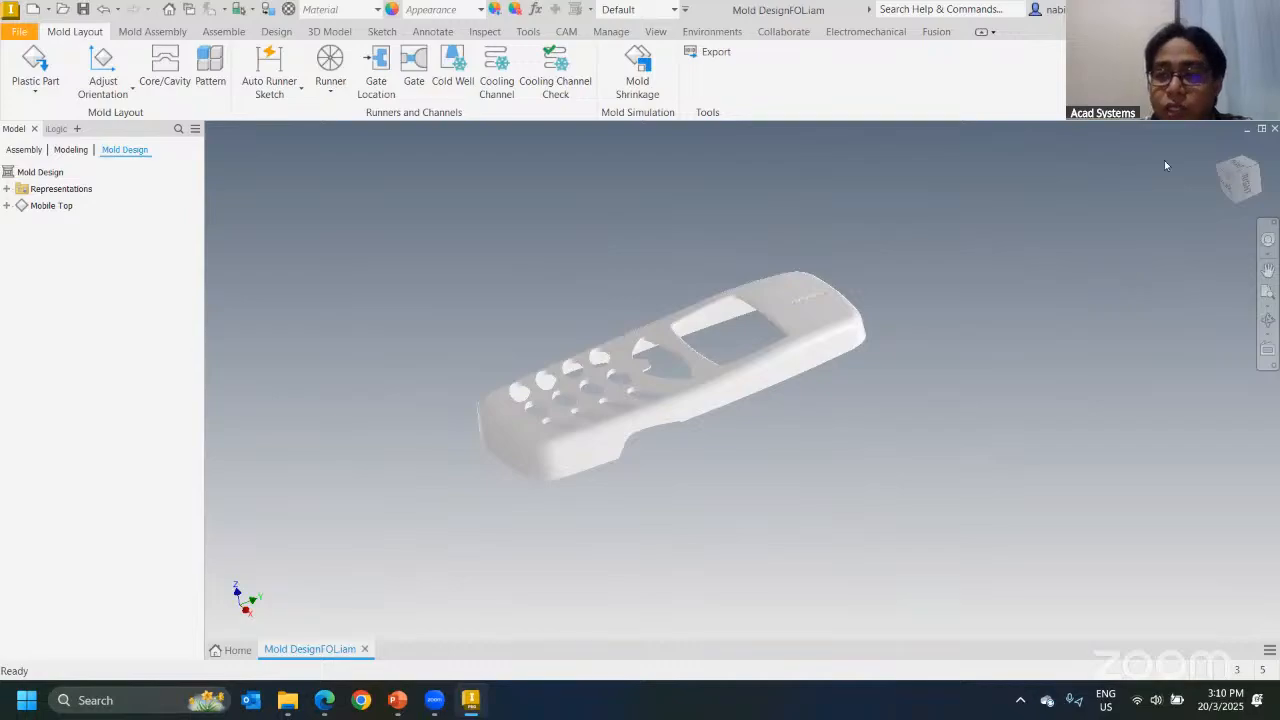
key("F6")
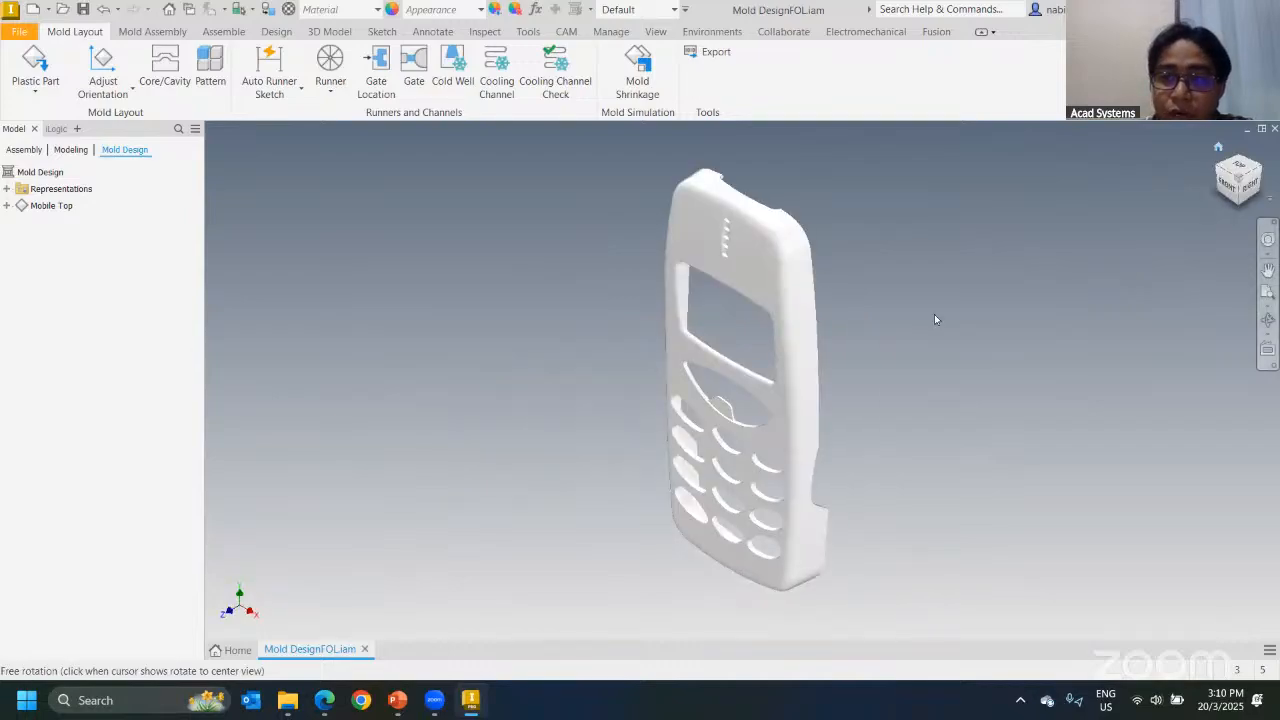
left_click(1229, 201)
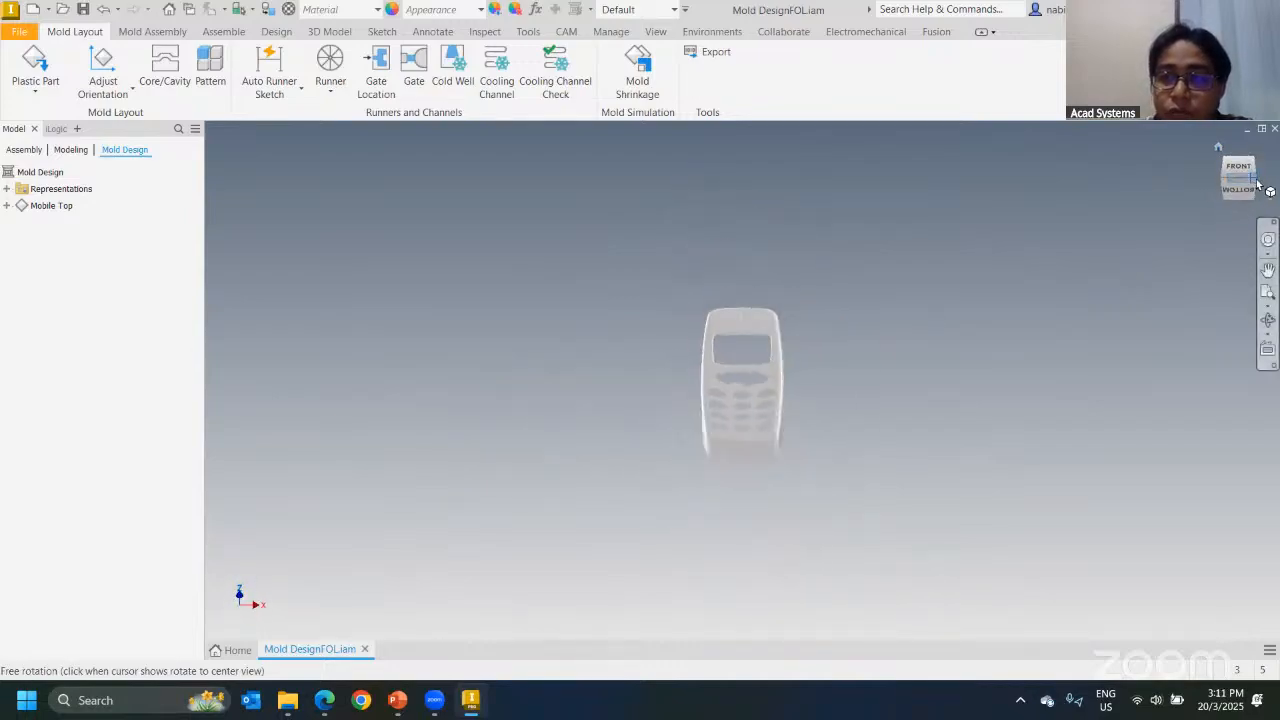
left_click_drag(1251, 182, 1166, 240)
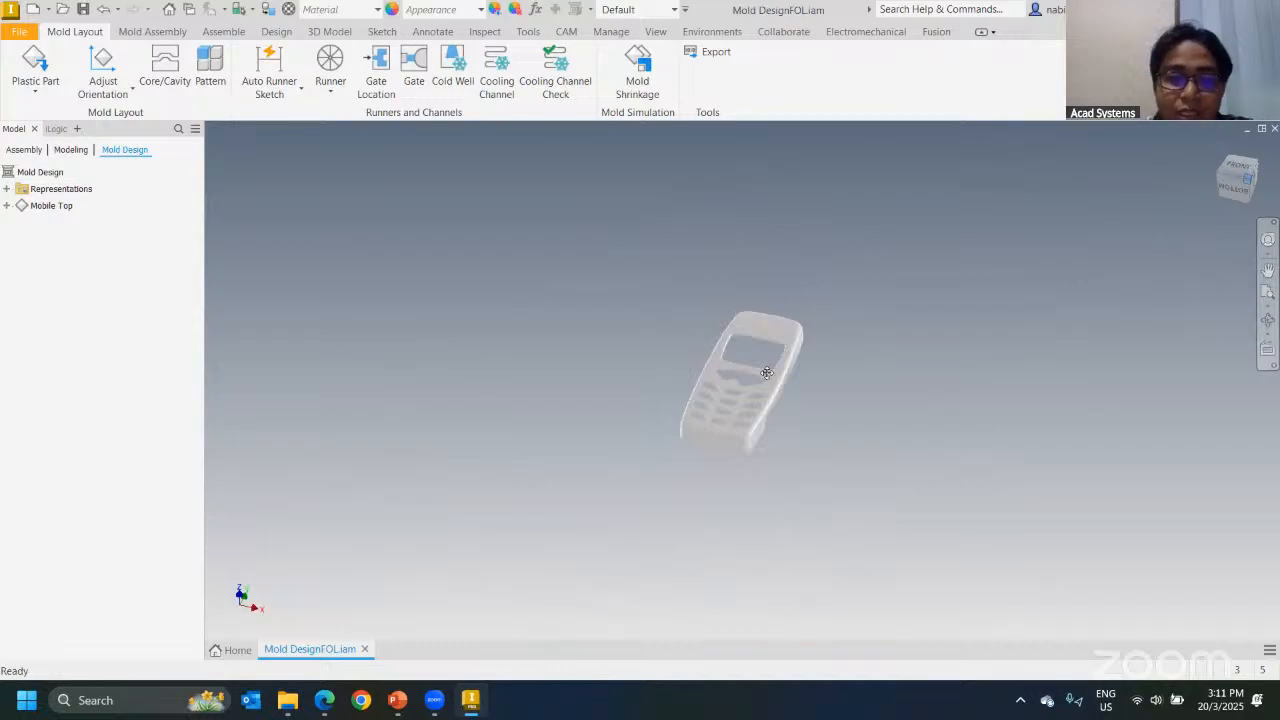
key("F6")
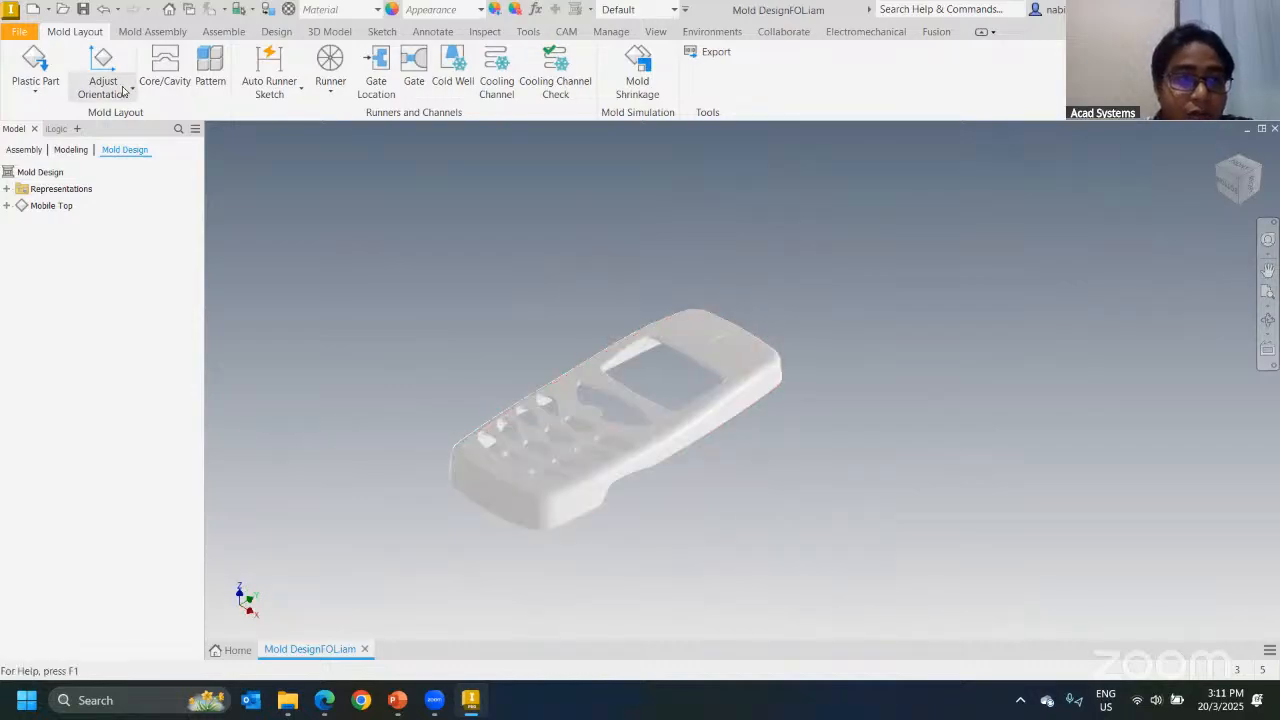
Step: Try flipping the plastic part's opening direction and realigning the part along the X axis, discarding the orientation changes
left_click(127, 100)
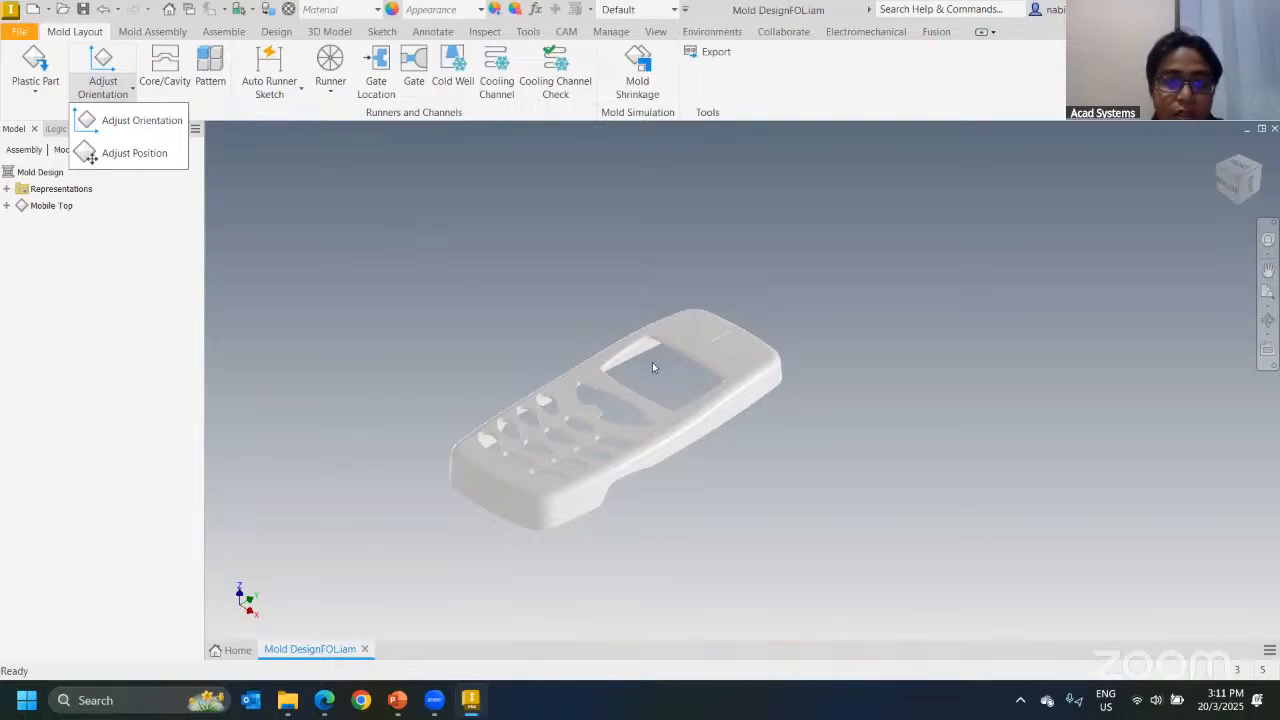
left_click(125, 120)
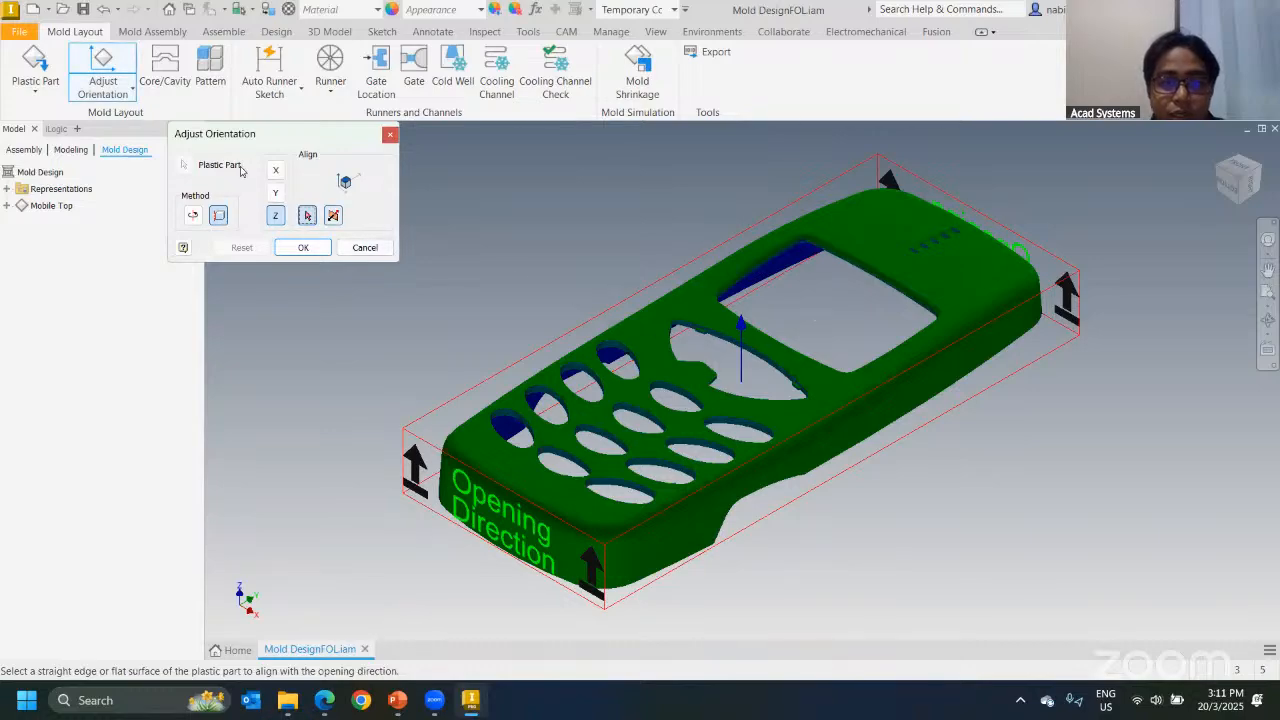
left_click(334, 216)
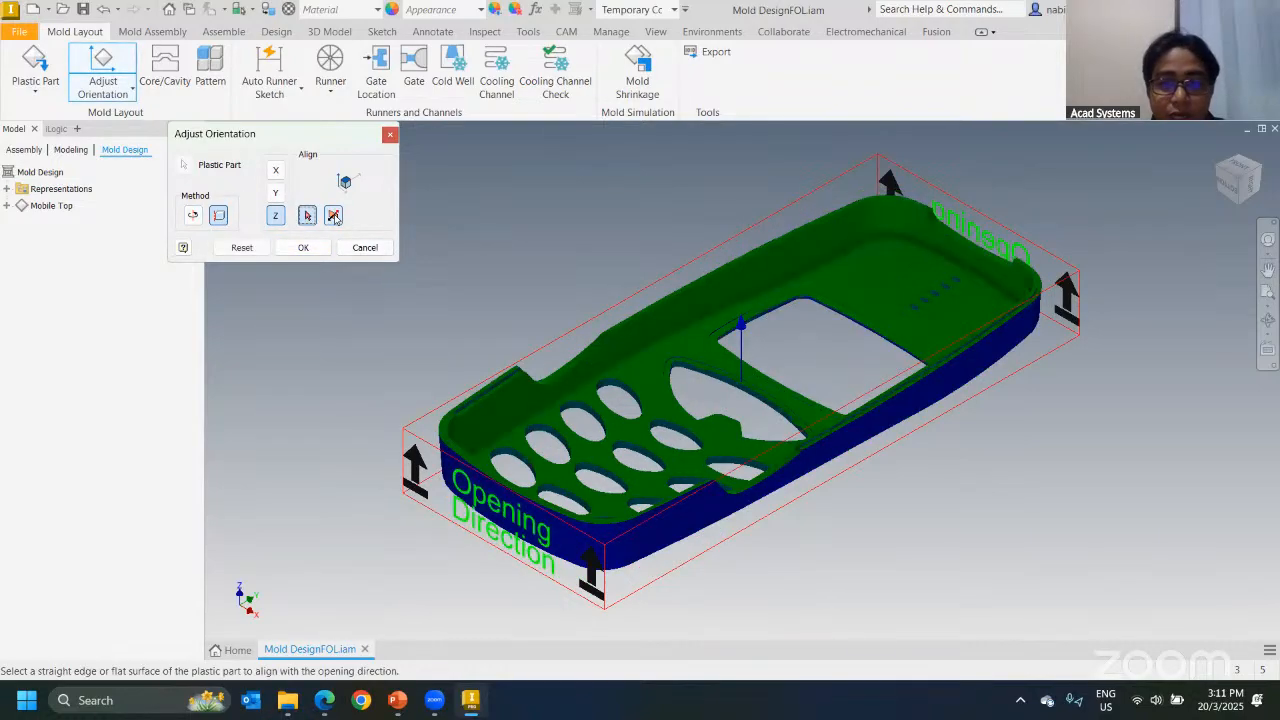
left_click(334, 216)
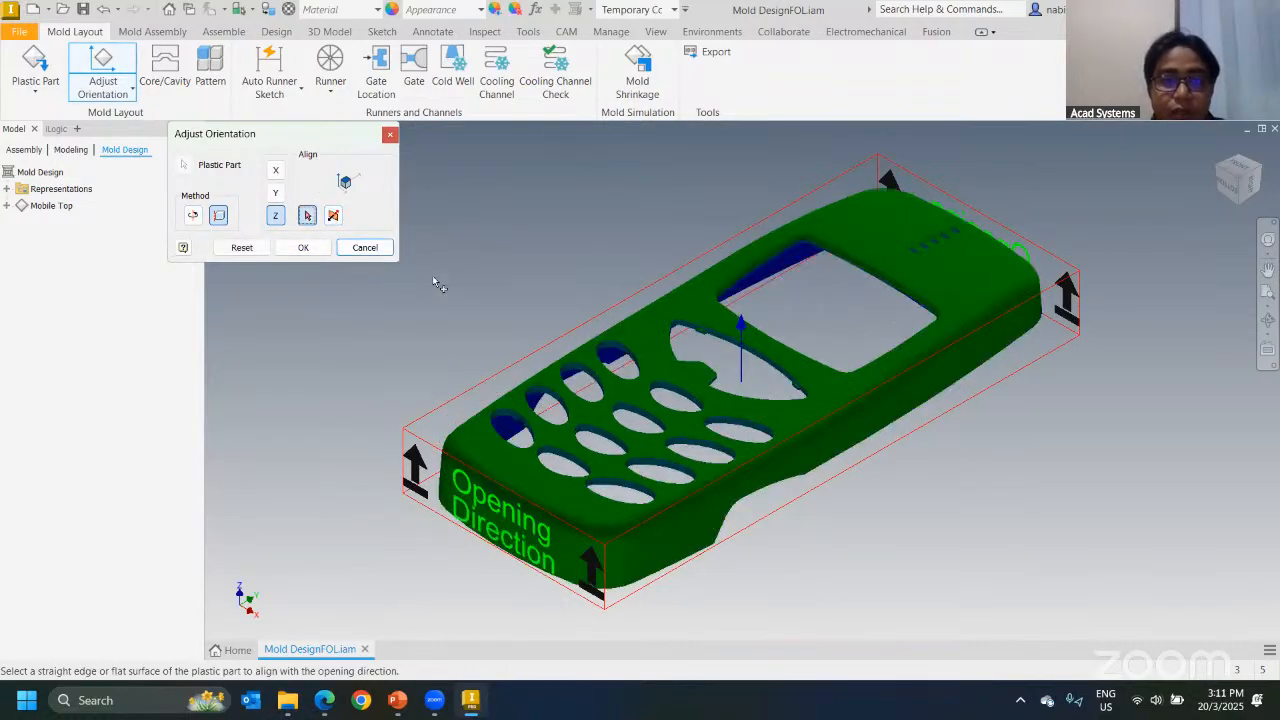
left_click(275, 170)
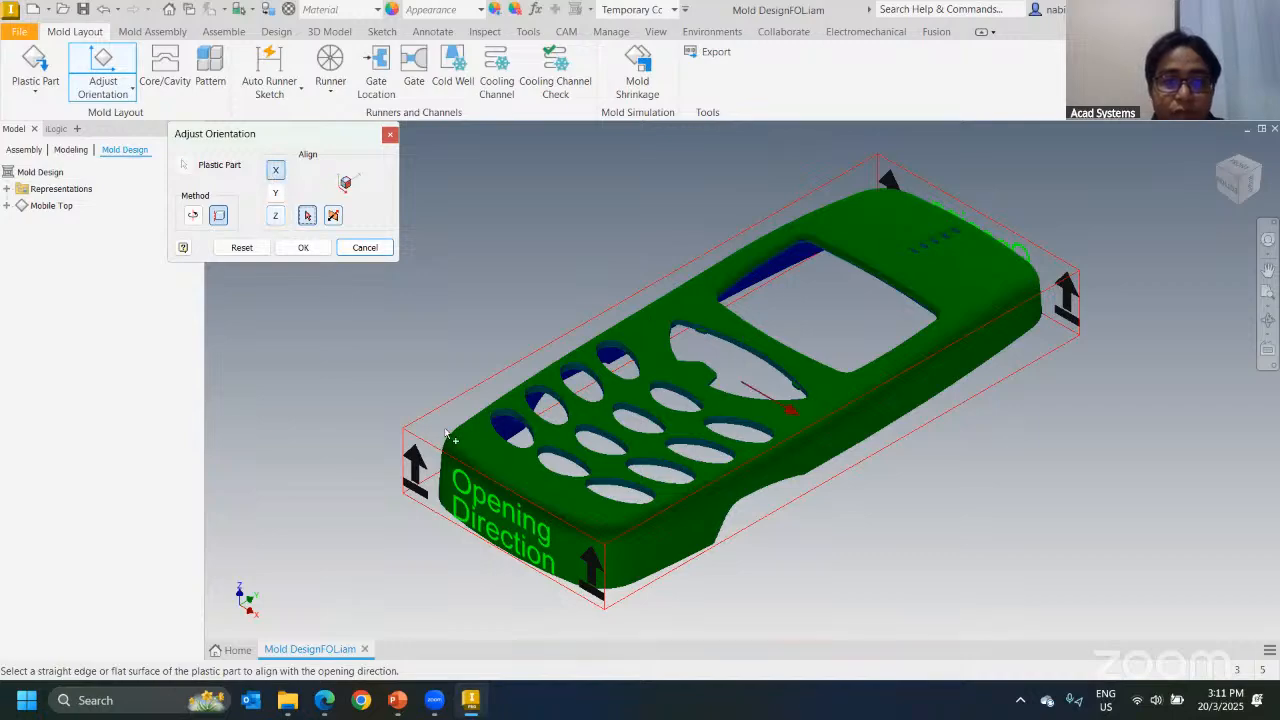
left_click(594, 412)
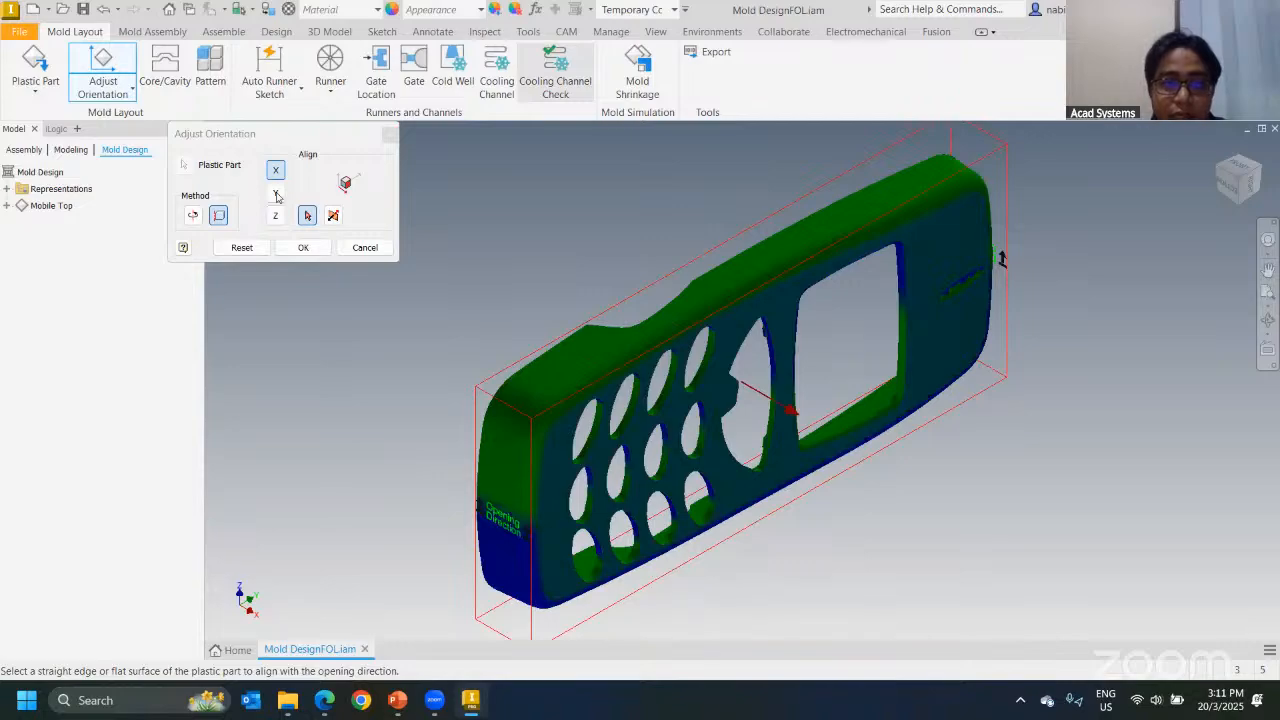
left_click(365, 248)
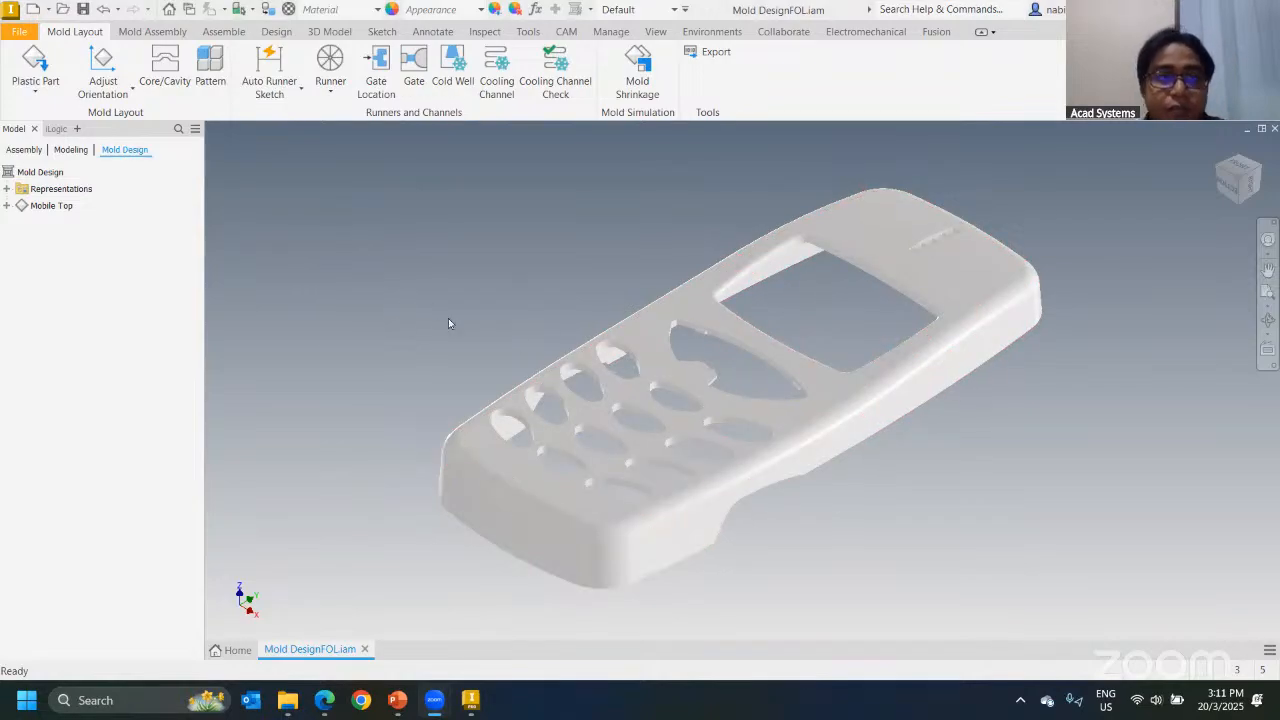
Step: Enter the core and cavity environment and define a rectangular workpiece with a Z total of 50 mm and an X total of 80 mm
middle_click_drag(429, 300, 277, 203, "shift")
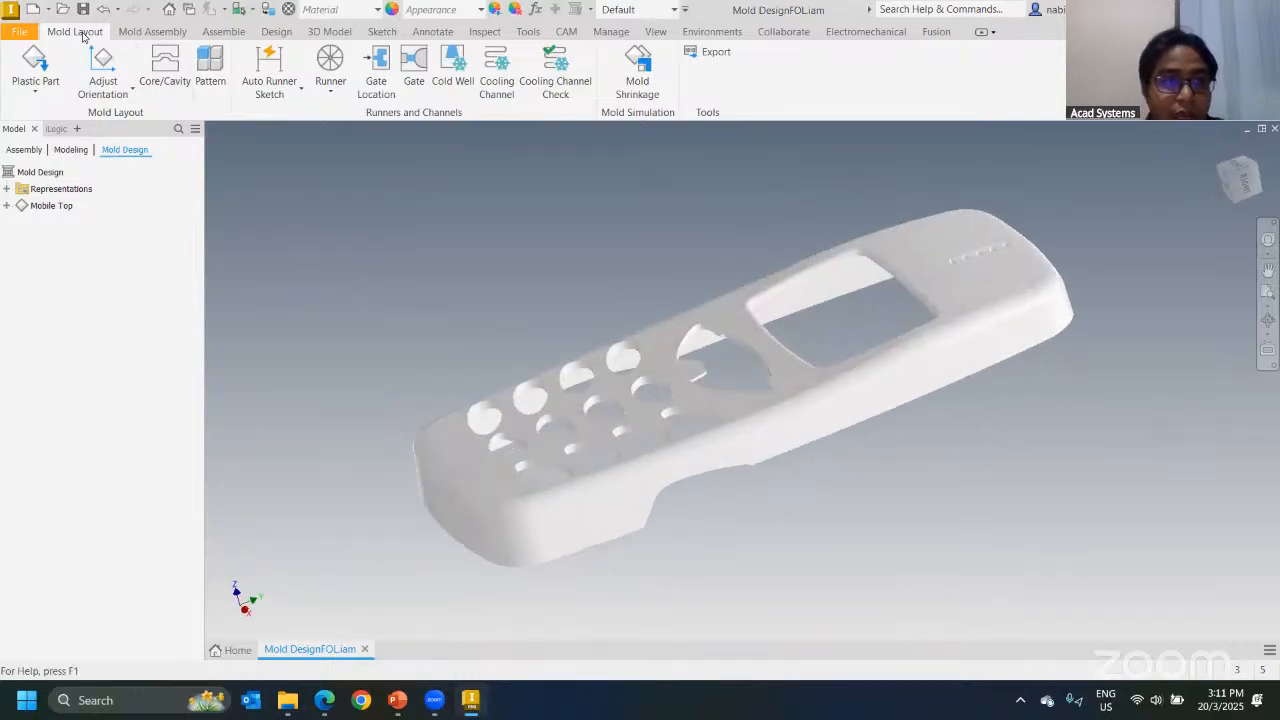
left_click(169, 83)
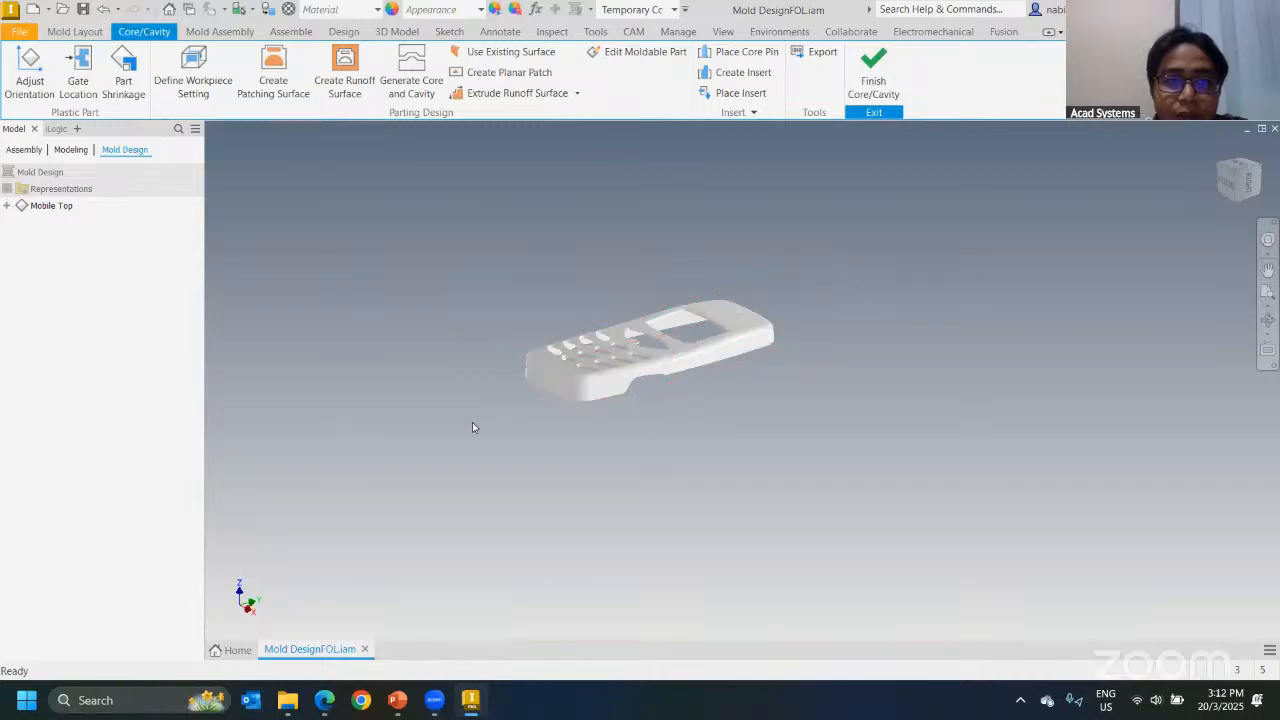
left_click(193, 88)
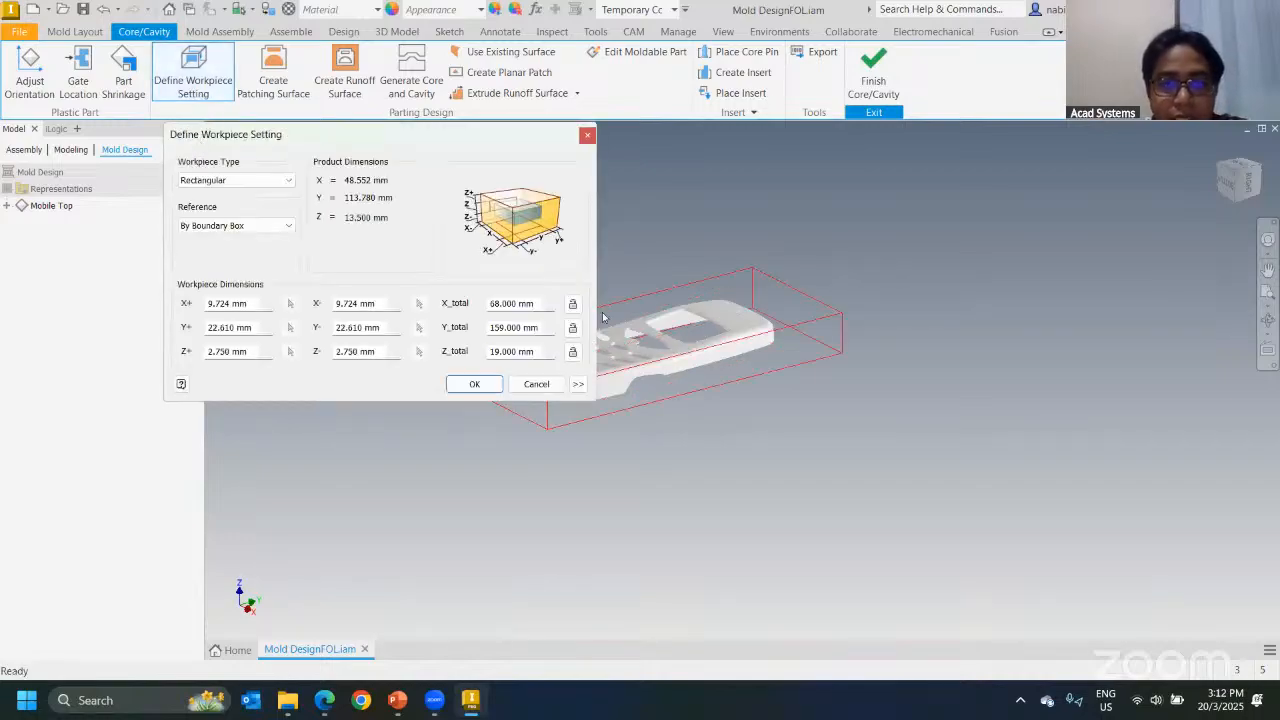
middle_click_drag(690, 355, 882, 365)
scroll(640, 375, "up", 5)
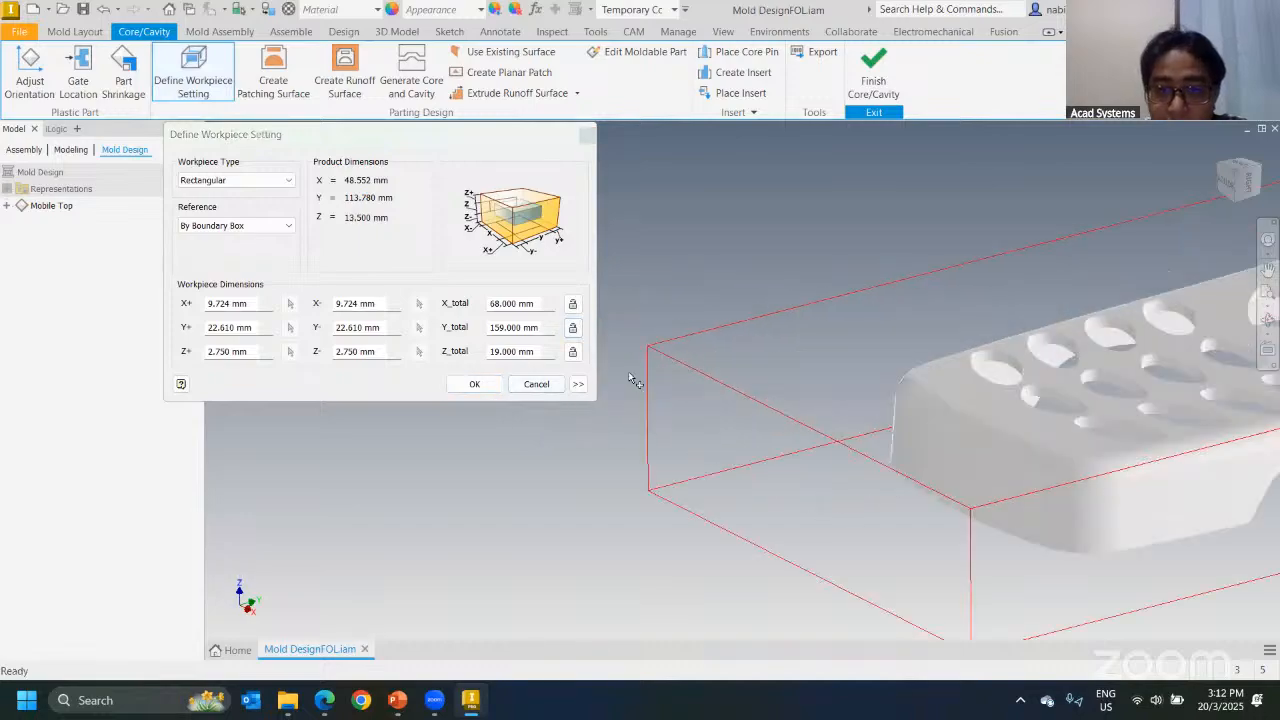
scroll(700, 467, "down", 4)
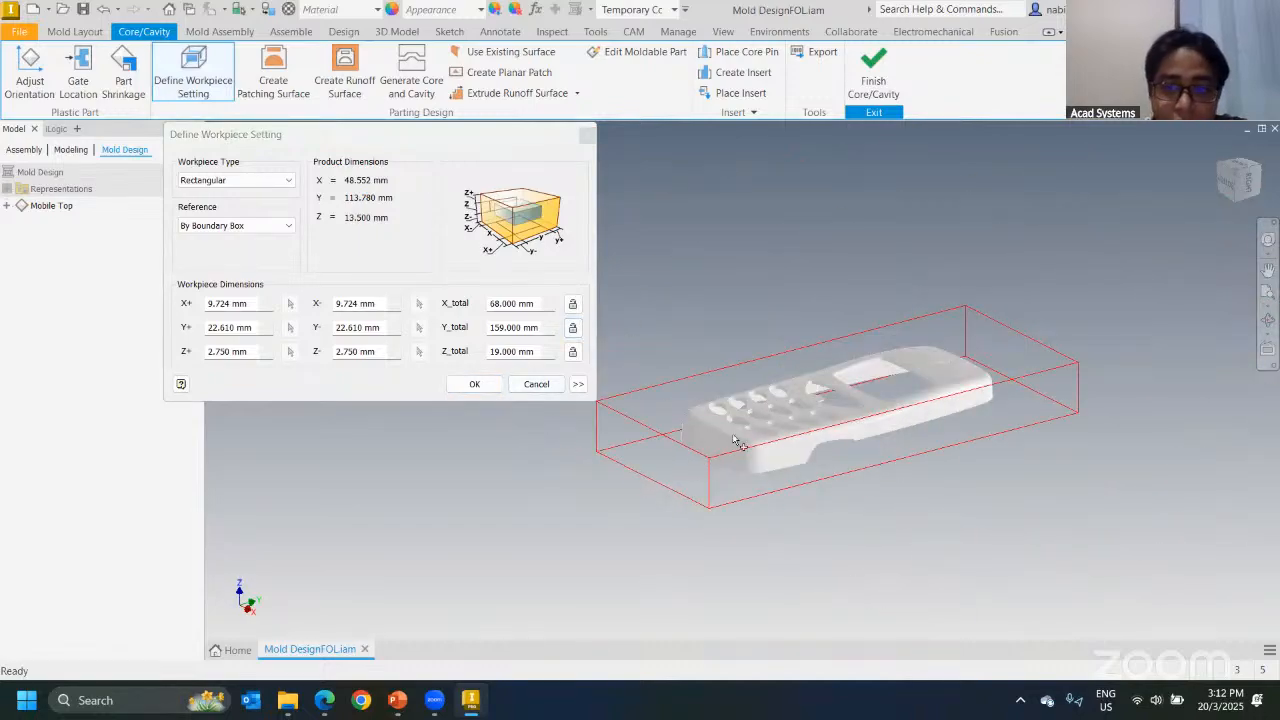
left_click(536, 352)
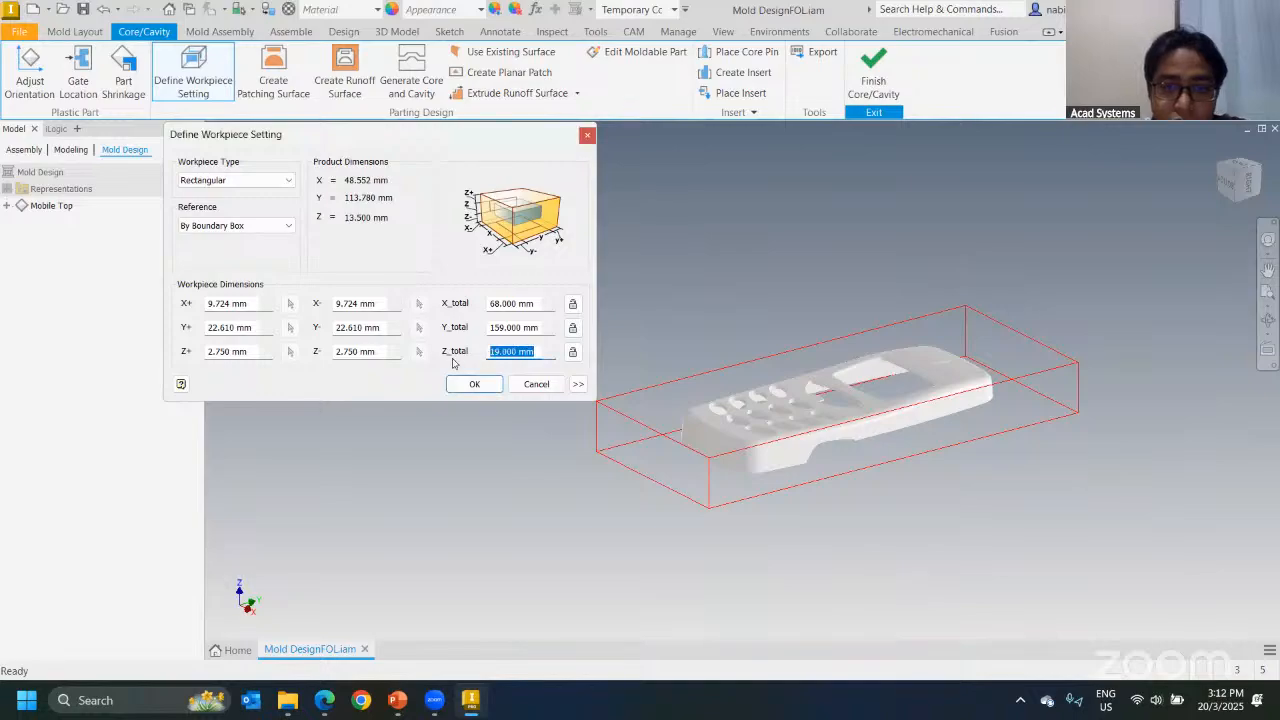
type("50")
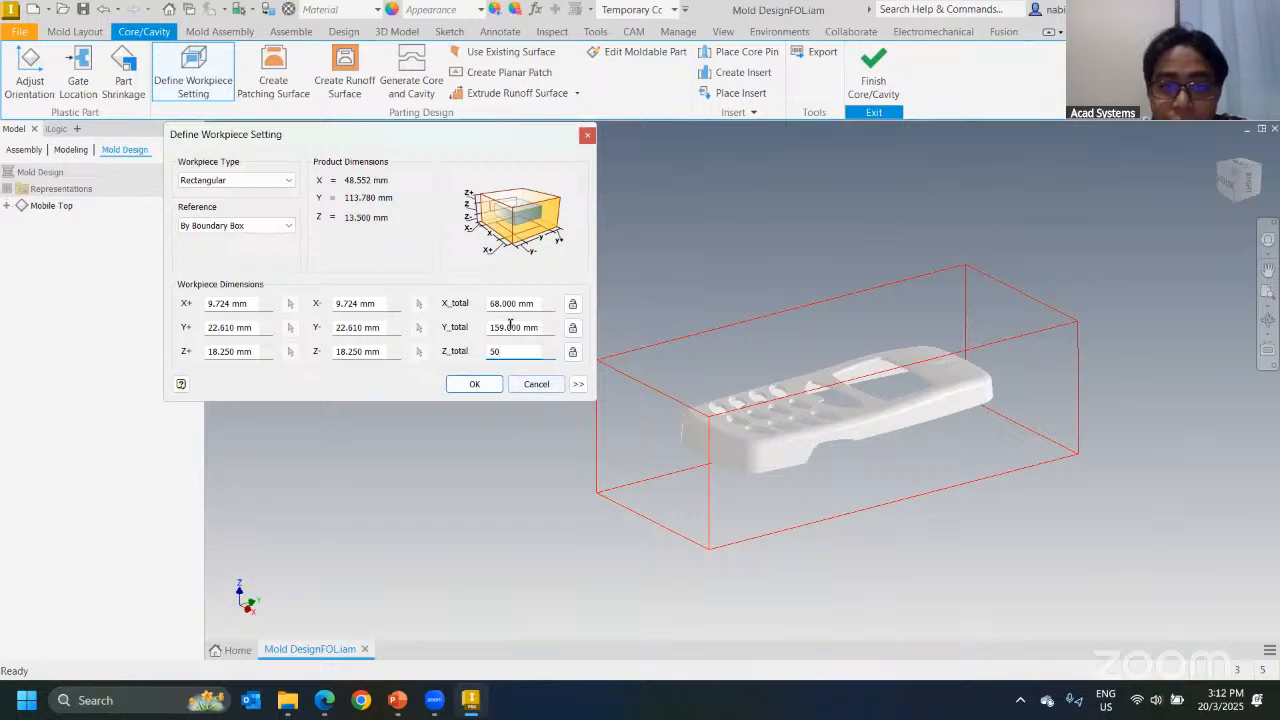
left_click(531, 304)
type("80")
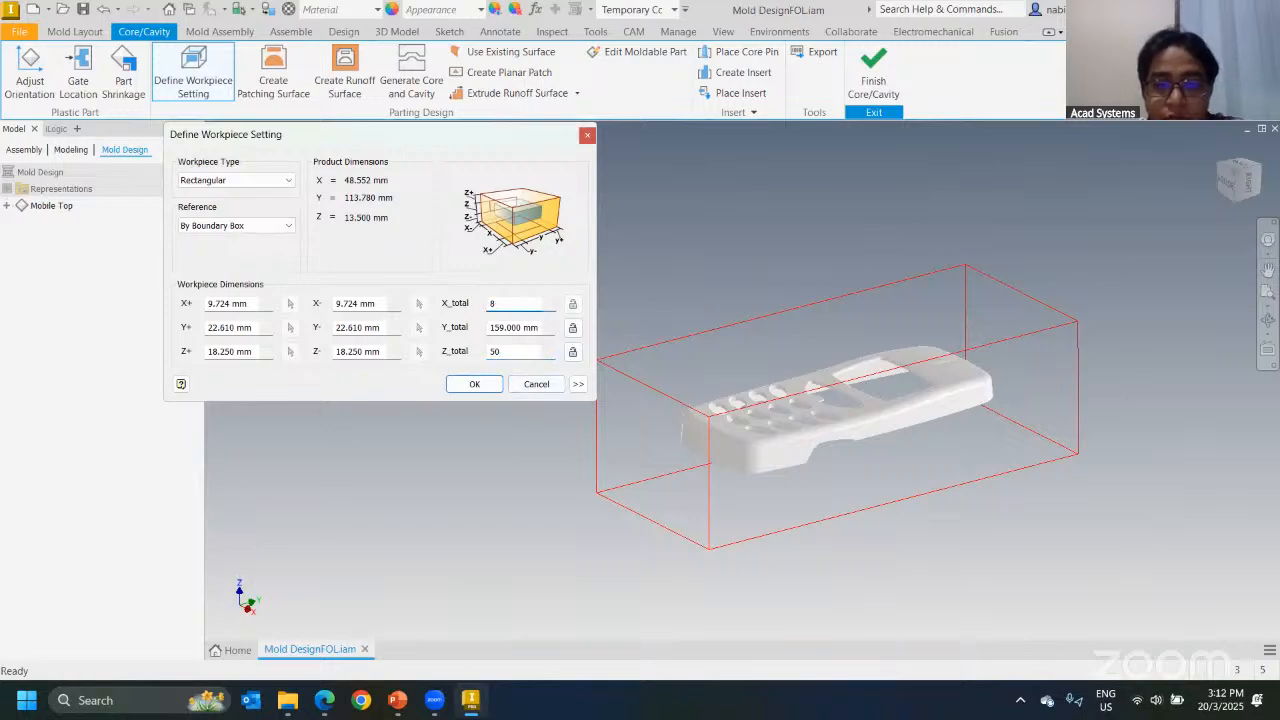
left_click(478, 389)
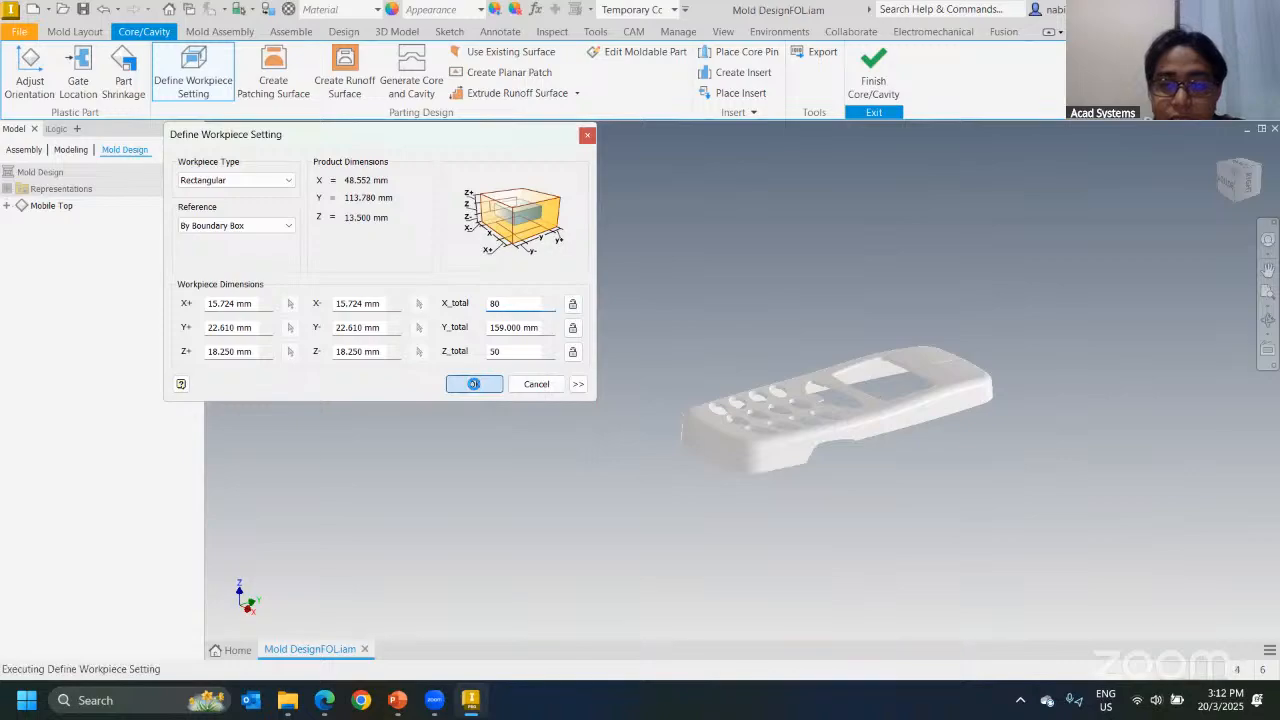
Step: Examine the workpiece boundary box around the phone cover from several angles
middle_click_drag(430, 378, 274, 385)
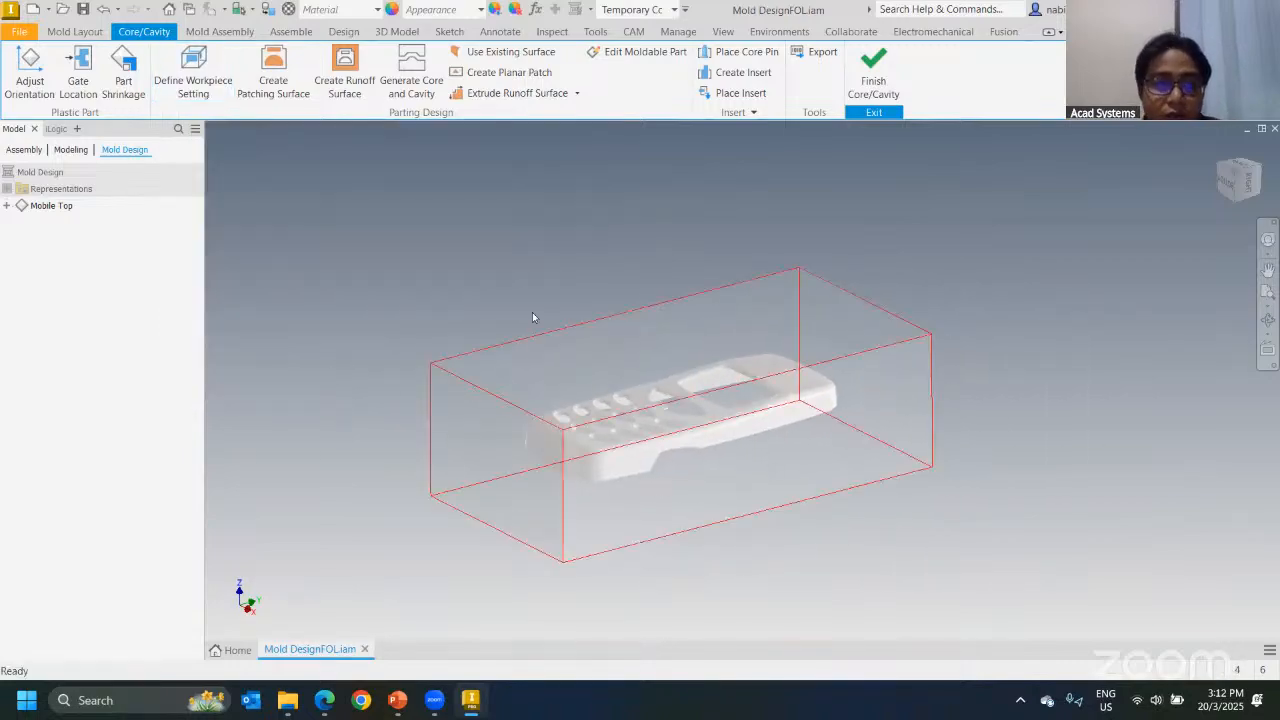
middle_click_drag(586, 426, 600, 432, "shift")
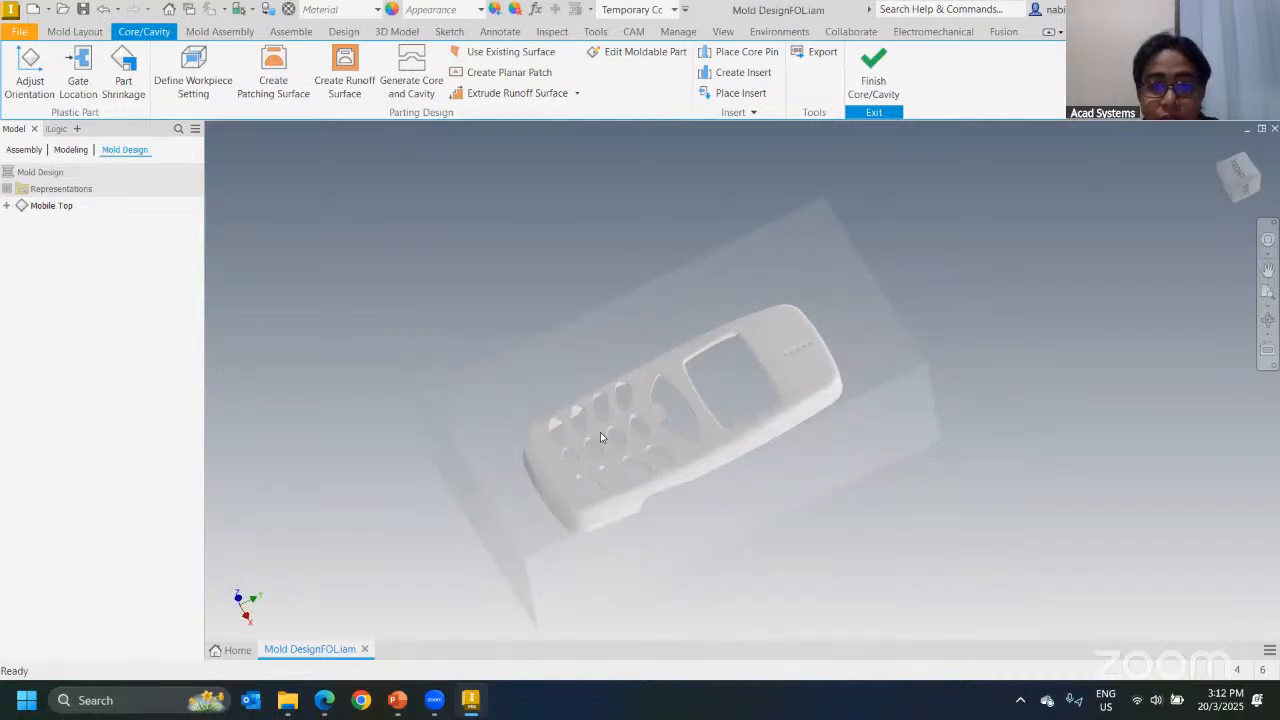
scroll(490, 365, "up", 5)
scroll(449, 389, "down", 5)
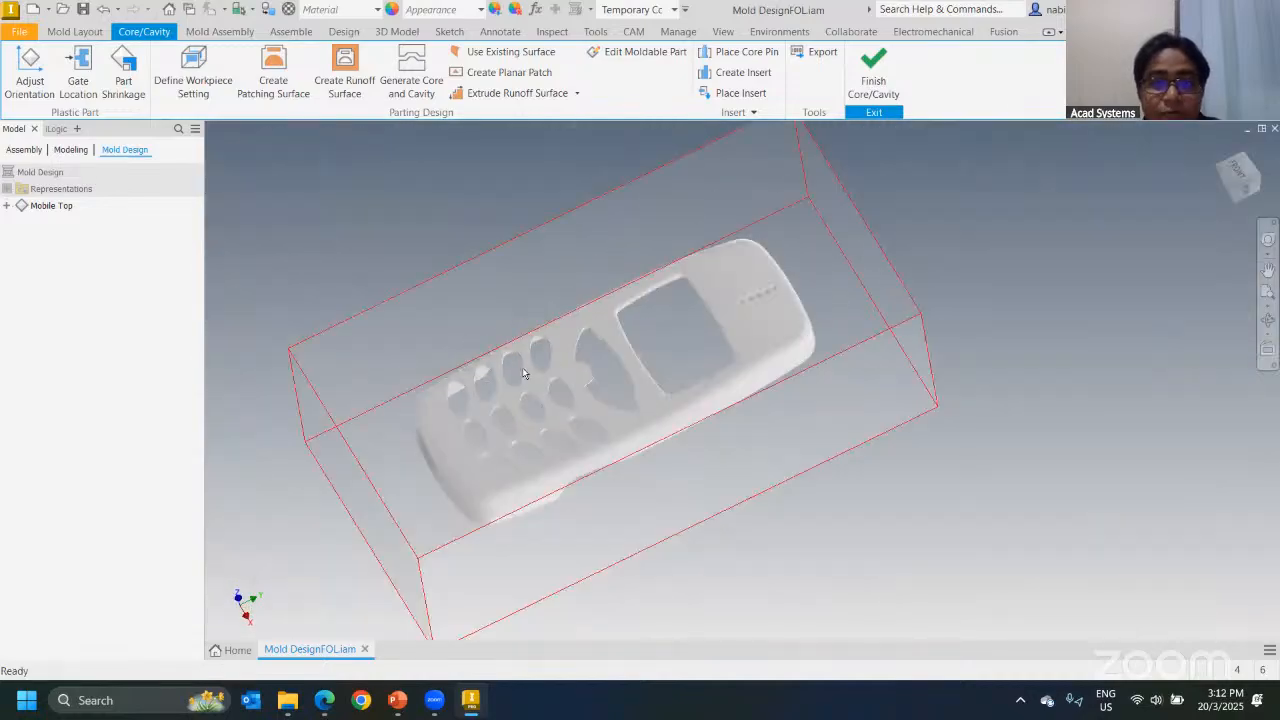
middle_click_drag(523, 374, 386, 149, "shift")
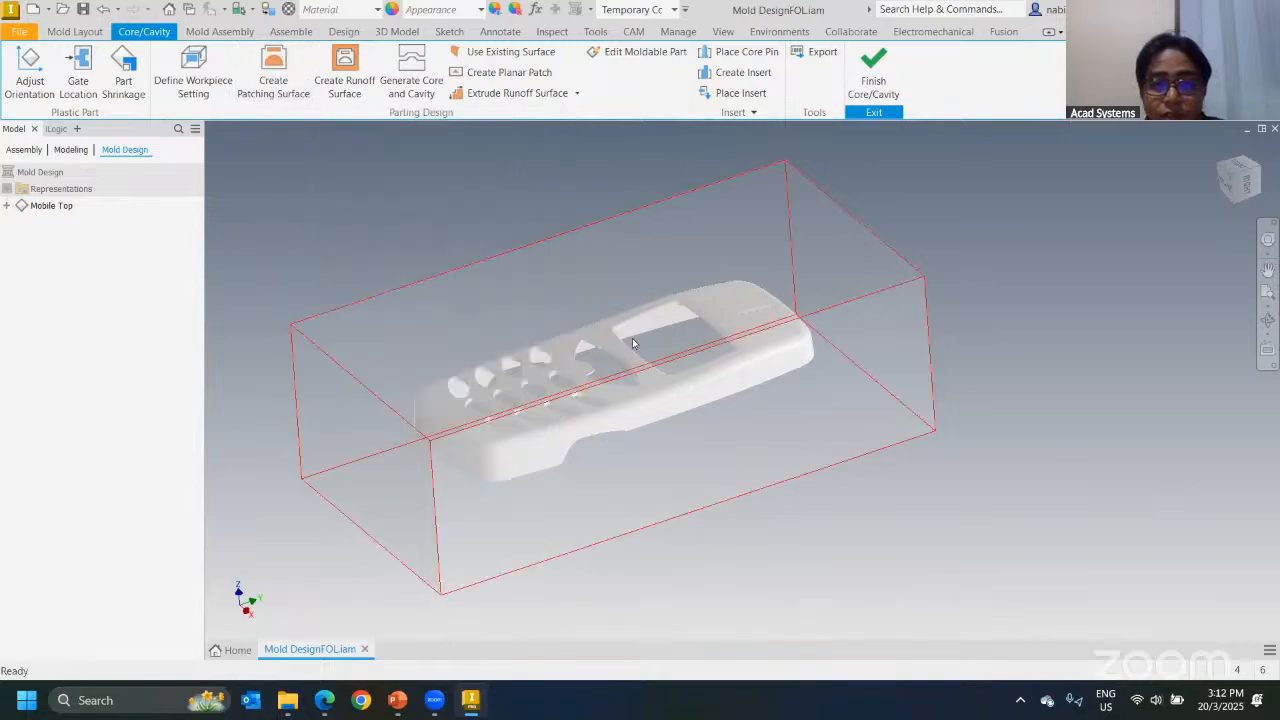
scroll(622, 342, "down", 5)
scroll(602, 354, "up", 6)
scroll(588, 361, "down", 3)
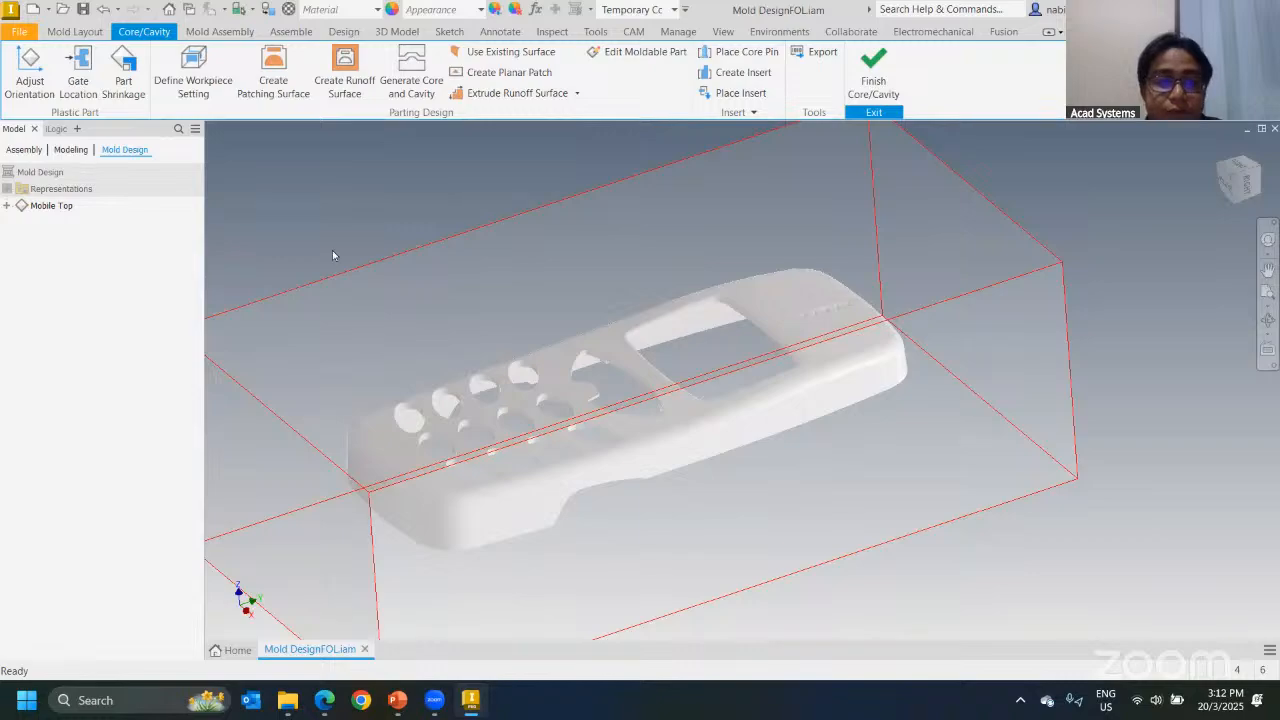
Step: Start Create Patching Surface and automatically detect patches for all the openings in the phone cover
left_click(273, 75)
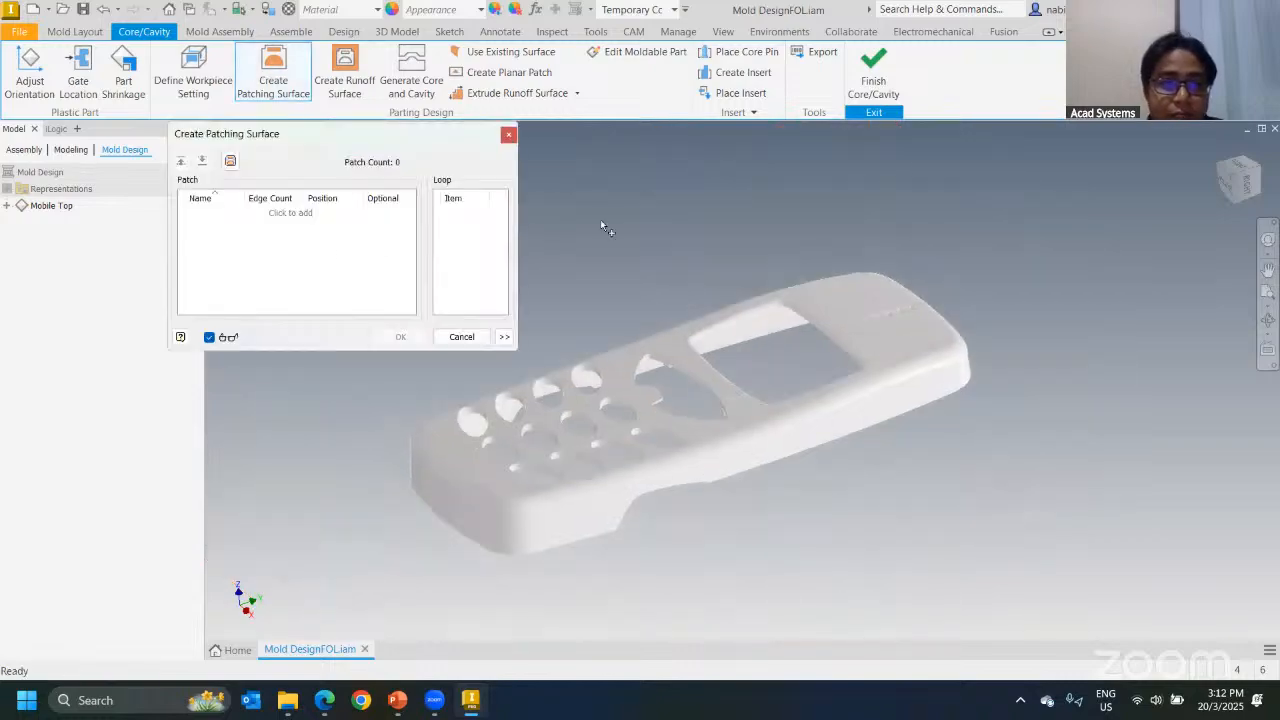
middle_click_drag(561, 359, 678, 345)
scroll(590, 410, "down", 5)
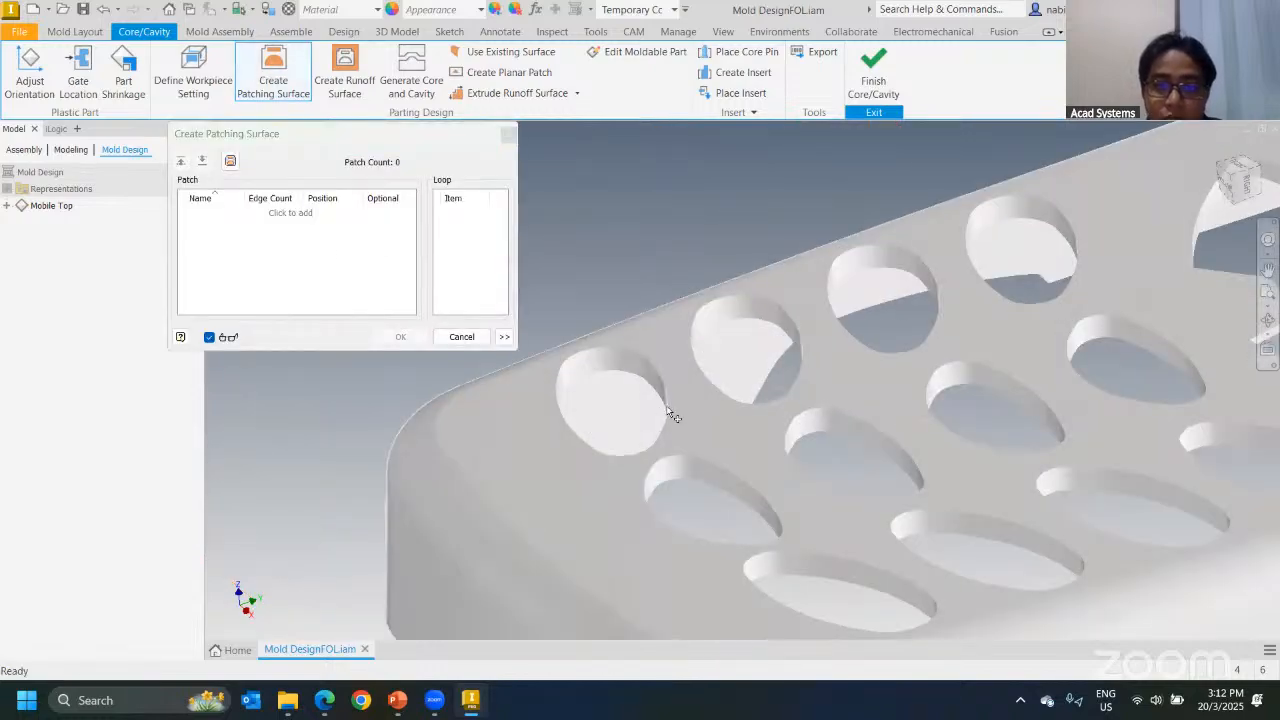
middle_click_drag(671, 414, 791, 406, "shift")
scroll(791, 406, "up", 3)
middle_click_drag(646, 385, 484, 366)
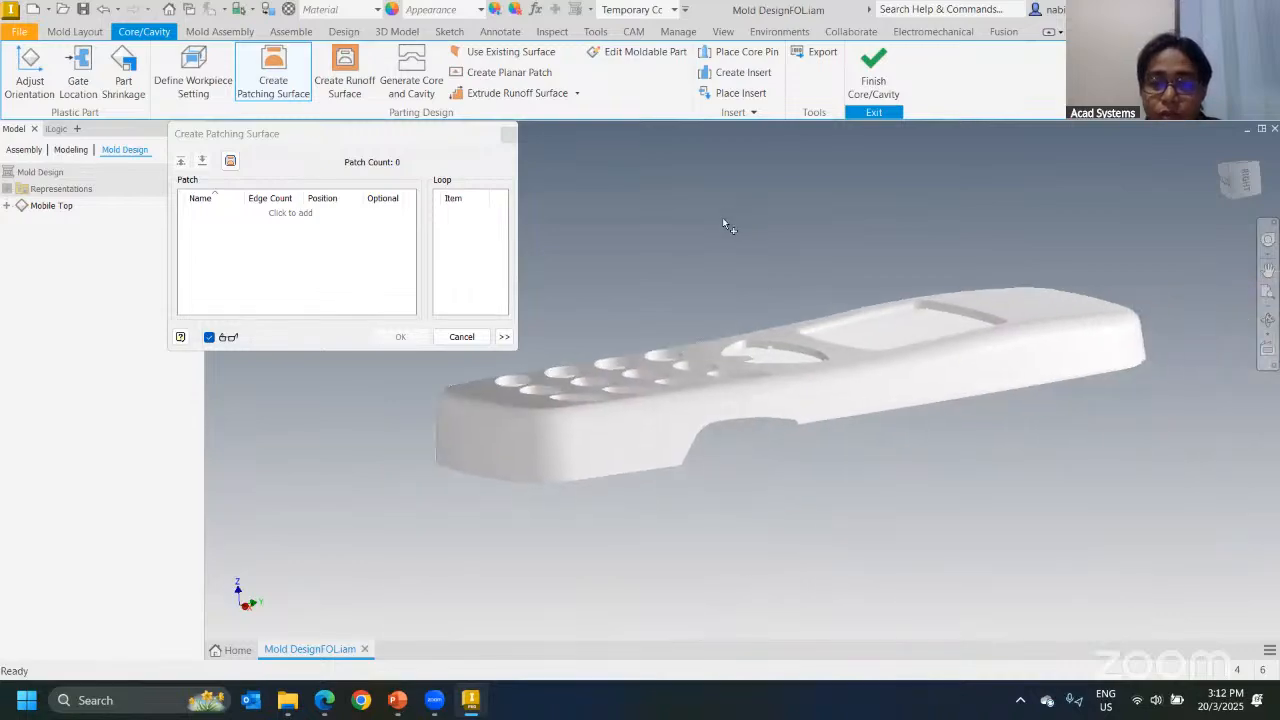
middle_click_drag(661, 403, 388, 263, "shift")
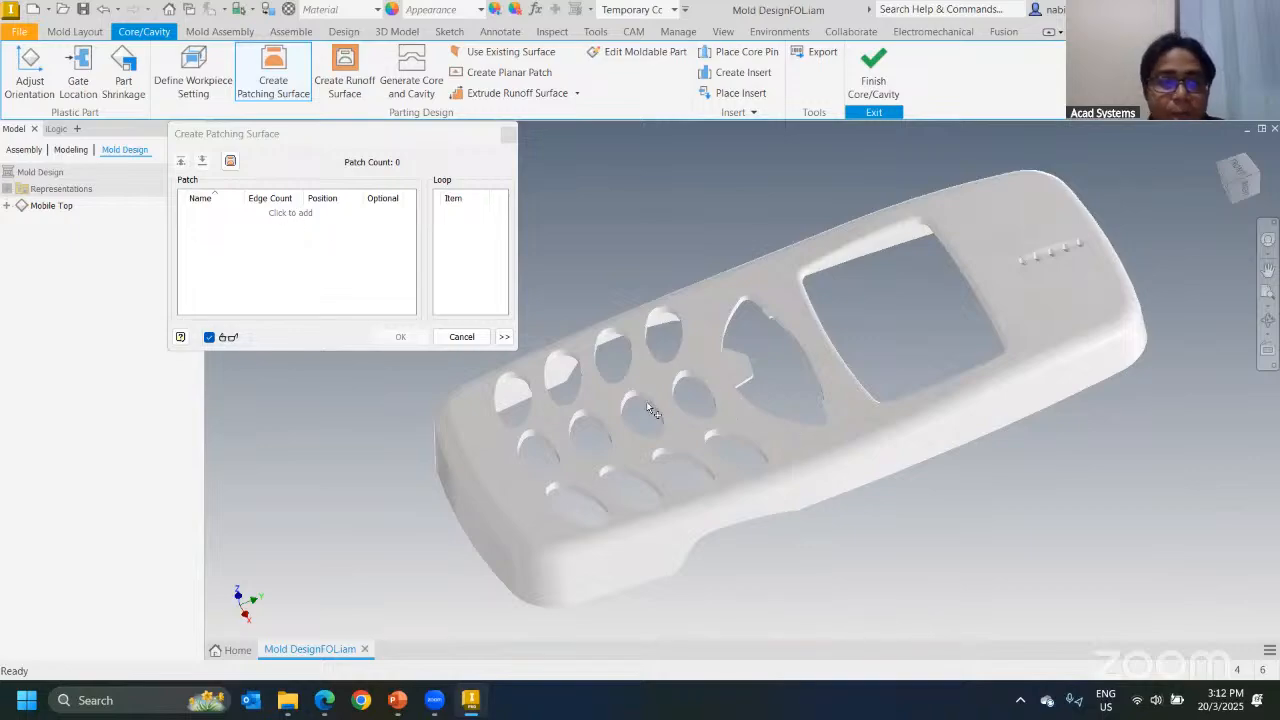
left_click(230, 162)
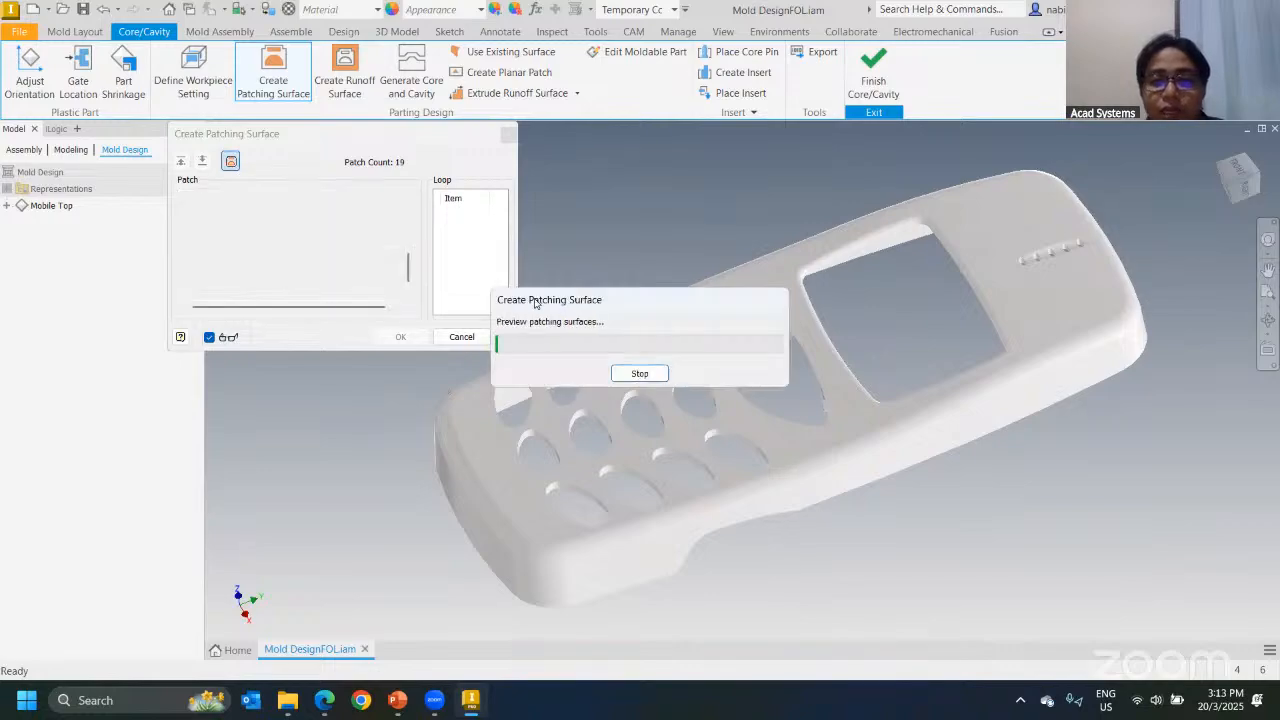
Step: Examine the previewed patches over the keypad holes, navigation opening, display window and small earpiece holes
scroll(795, 300, "up", 3)
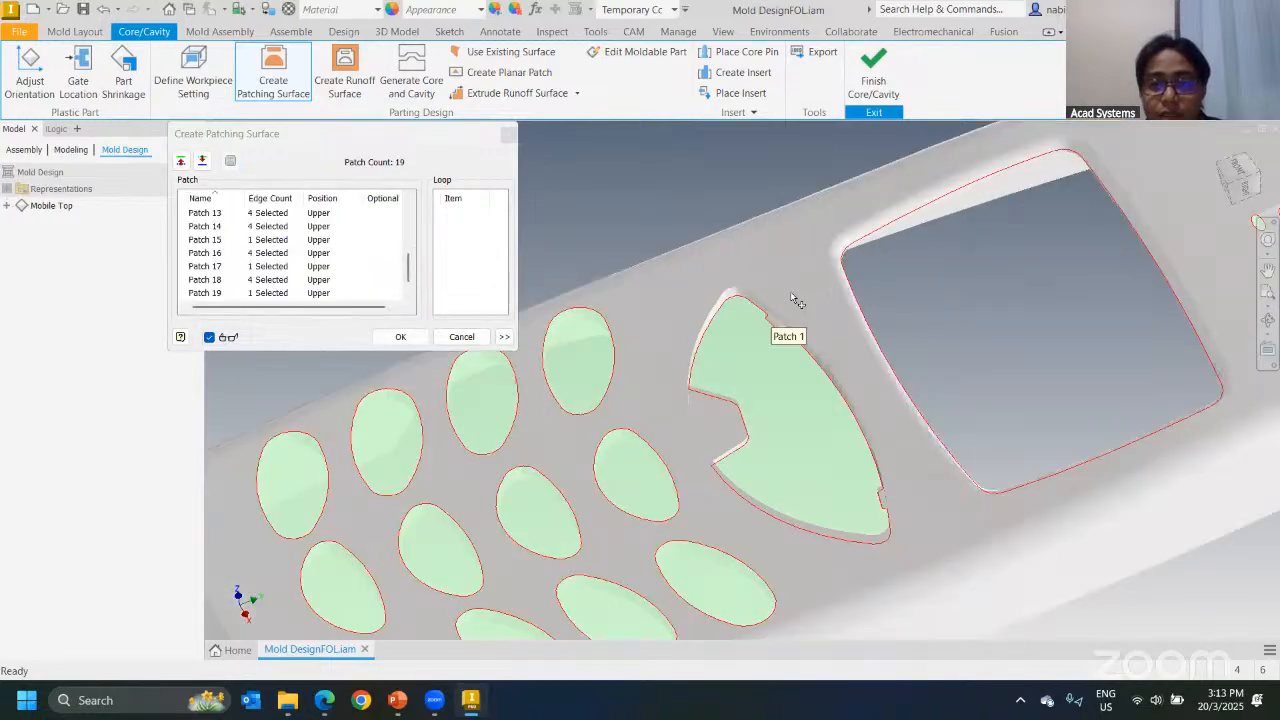
scroll(791, 298, "down", 5)
middle_click_drag(791, 298, 625, 350)
scroll(757, 337, "up", 5)
scroll(848, 336, "up", 5)
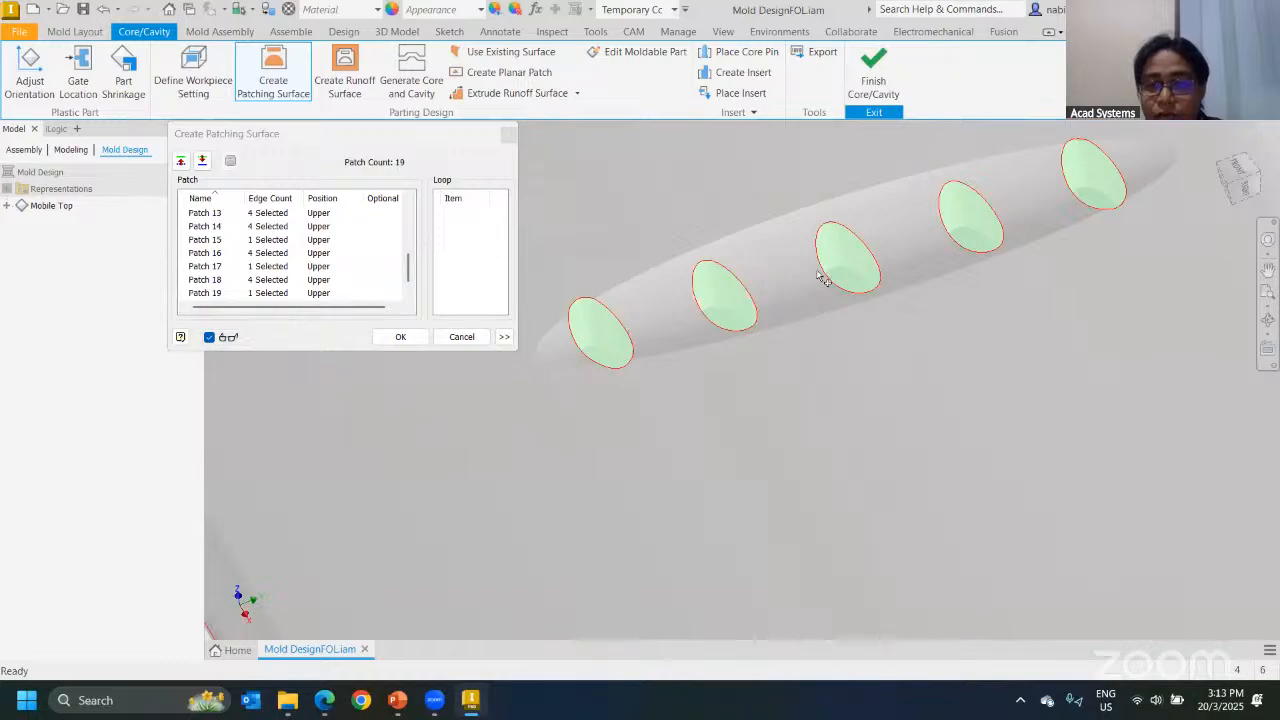
scroll(817, 275, "down", 5)
middle_click_drag(627, 304, 943, 322)
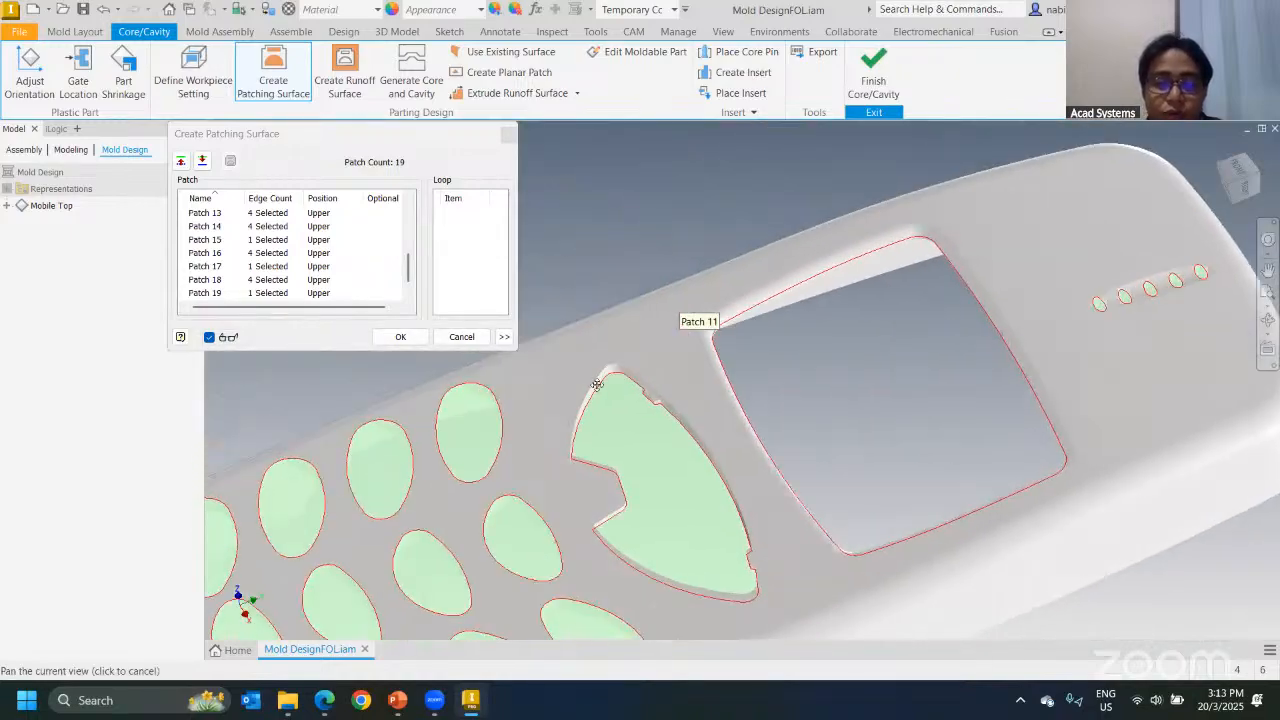
scroll(597, 385, "down", 3)
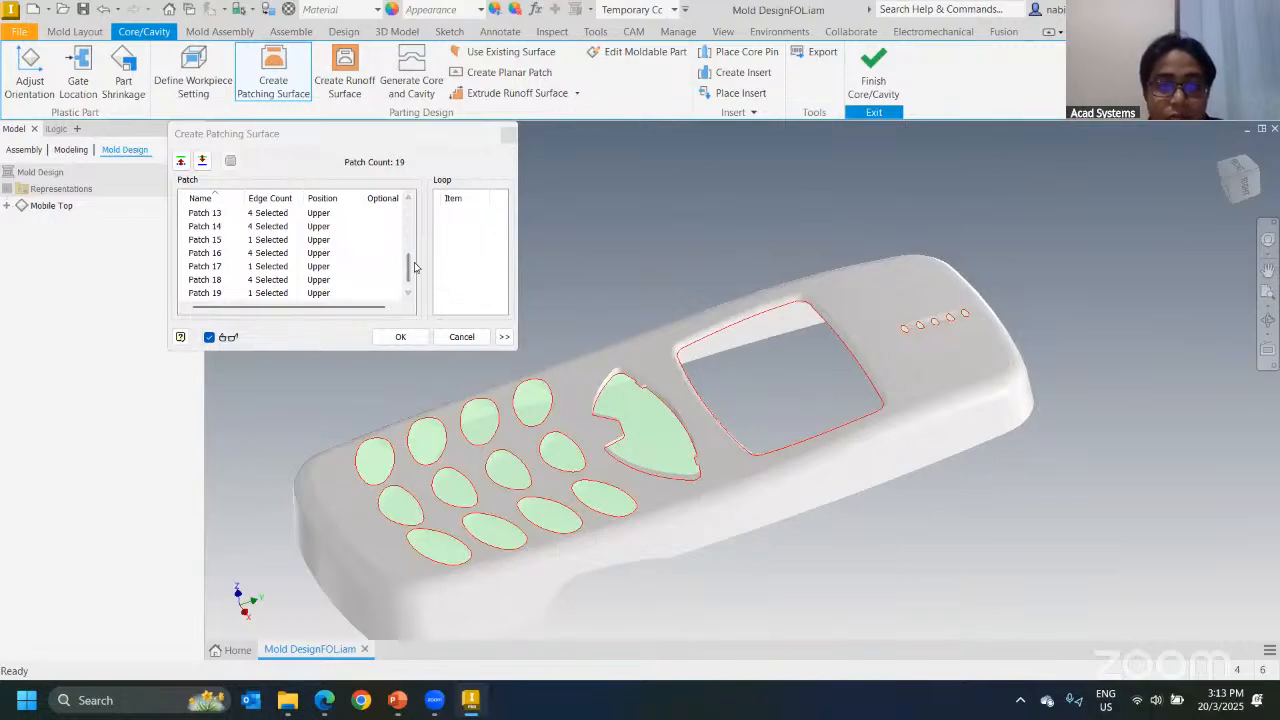
Step: Redefine the display window patch from its inner edge loop as Patch 11 Lower and create the patching surfaces
scroll(414, 266, "down", 1)
left_click(290, 293)
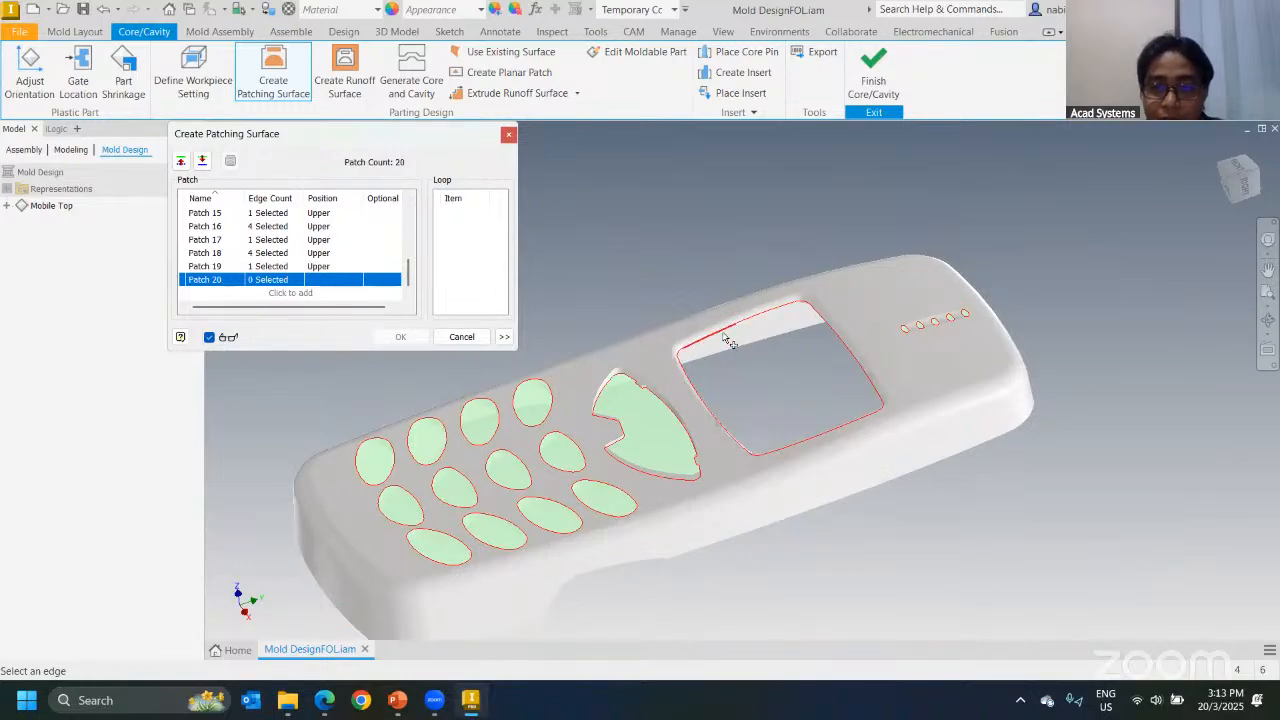
left_click(731, 344)
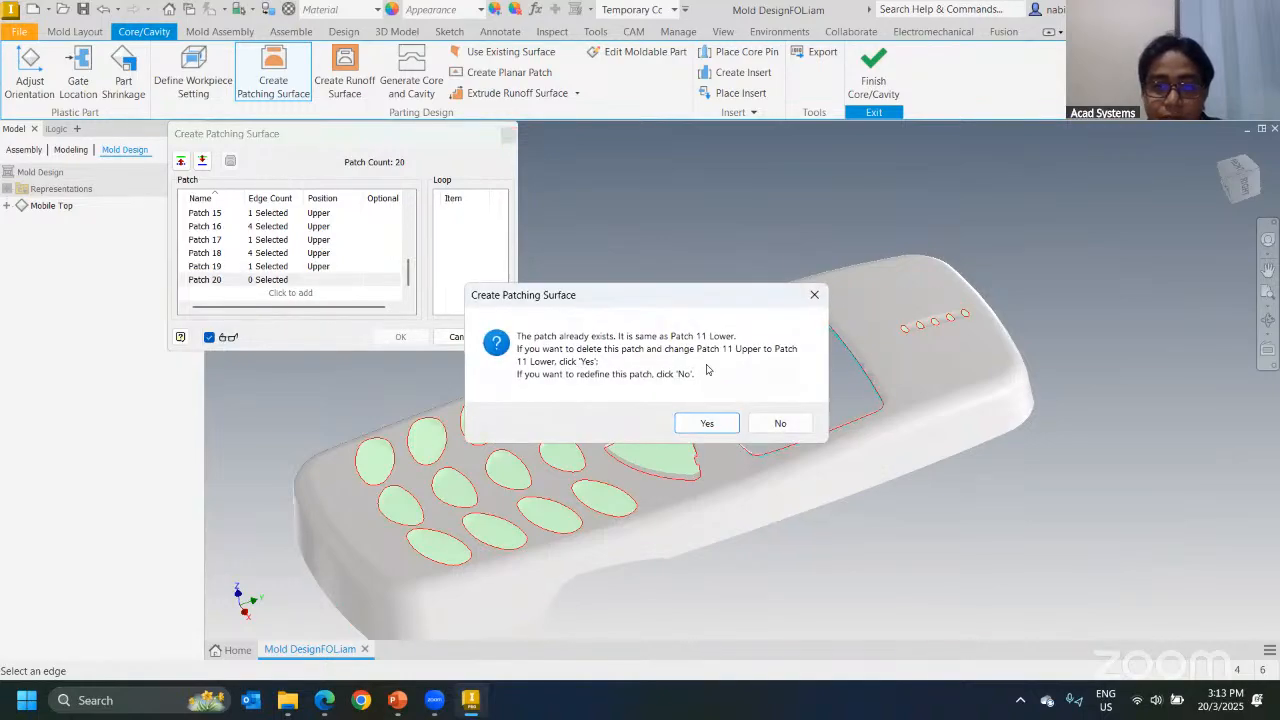
left_click(707, 424)
left_click(400, 336)
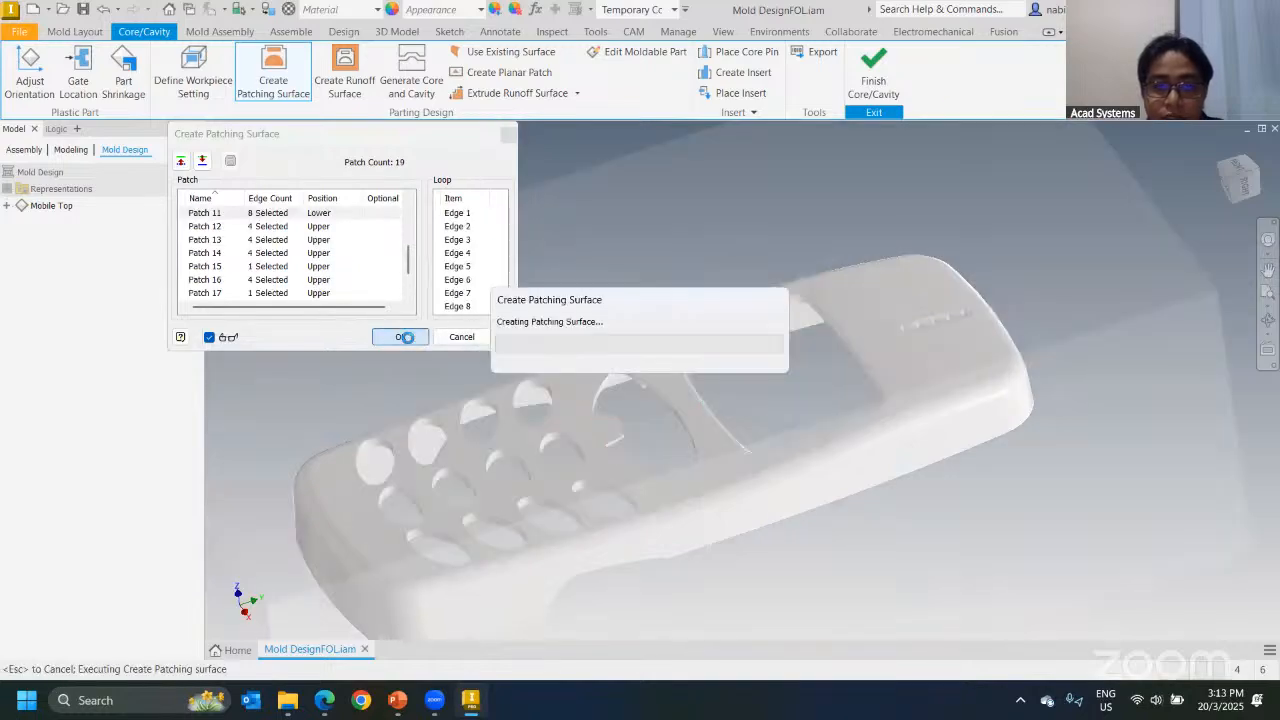
Step: Create the runoff surface around the phone cover's outer parting edge, checking the previewed surface before accepting it
middle_click_drag(649, 377, 614, 405, "shift")
scroll(614, 405, "down", 5)
scroll(677, 423, "up", 5)
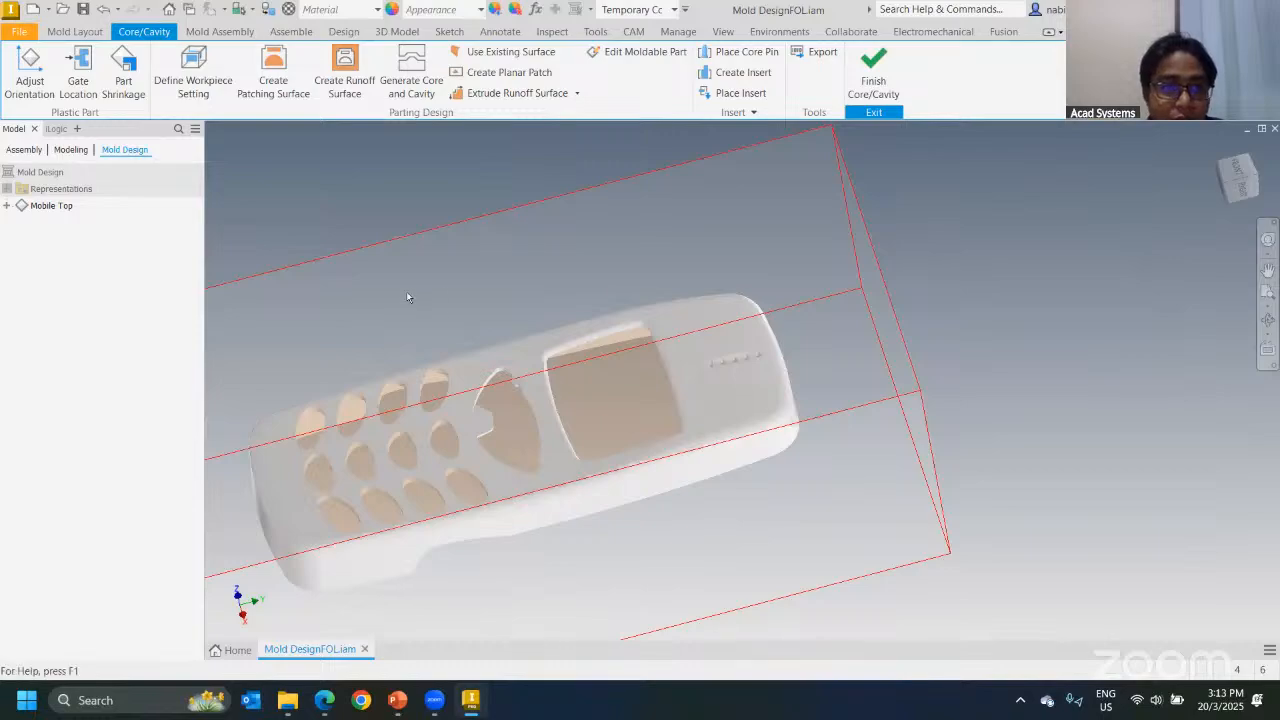
middle_click_drag(420, 274, 535, 284)
left_click(344, 75)
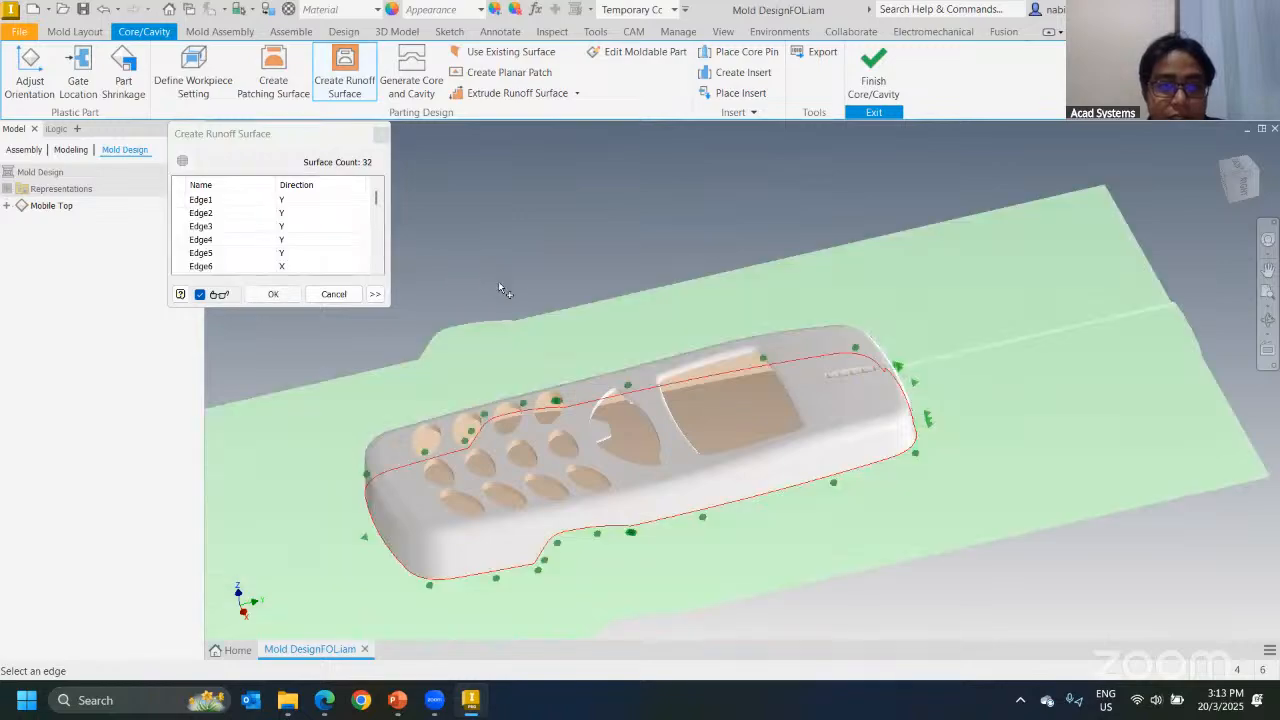
middle_click_drag(663, 289, 786, 520, "shift")
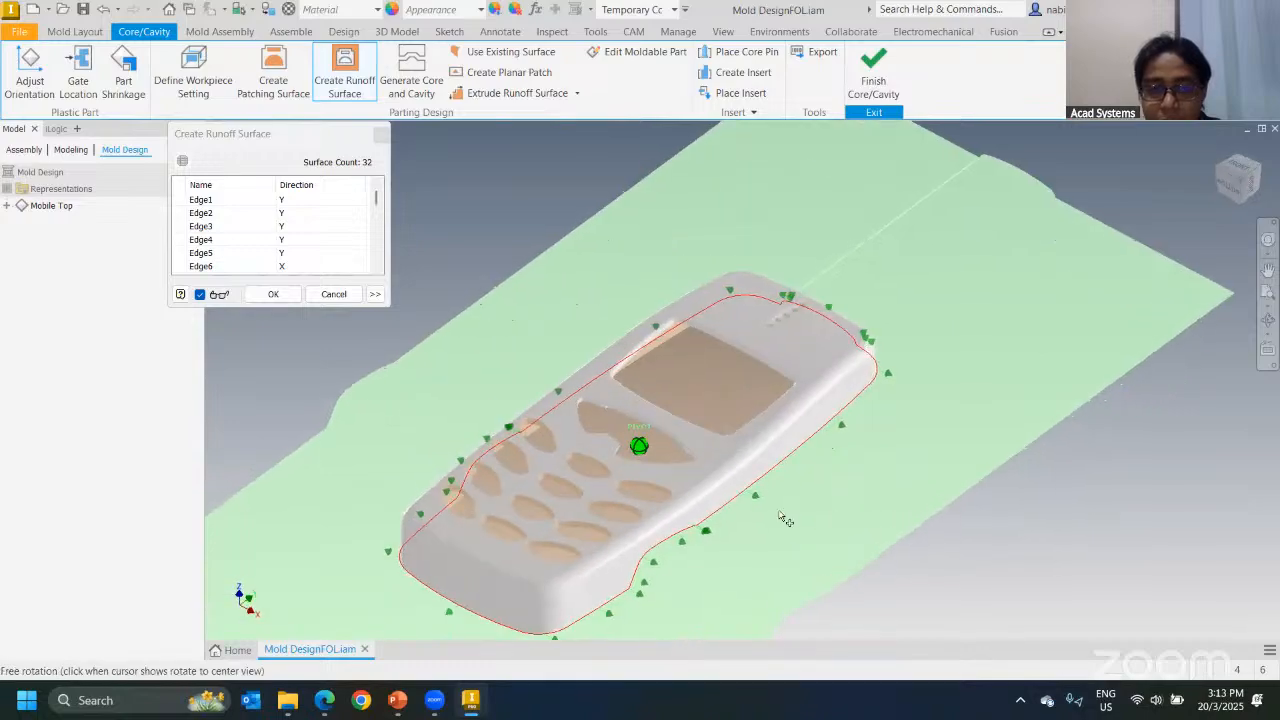
middle_click_drag(857, 393, 818, 370, "shift")
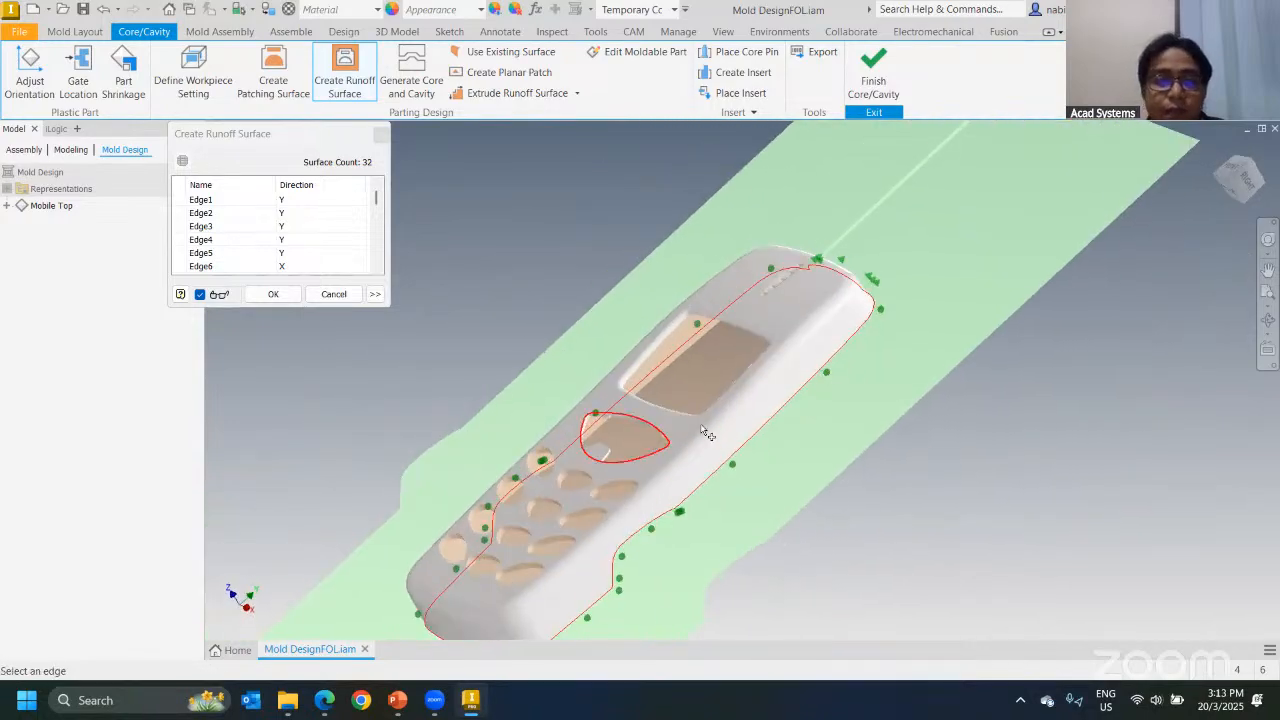
middle_click_drag(738, 395, 720, 428, "shift")
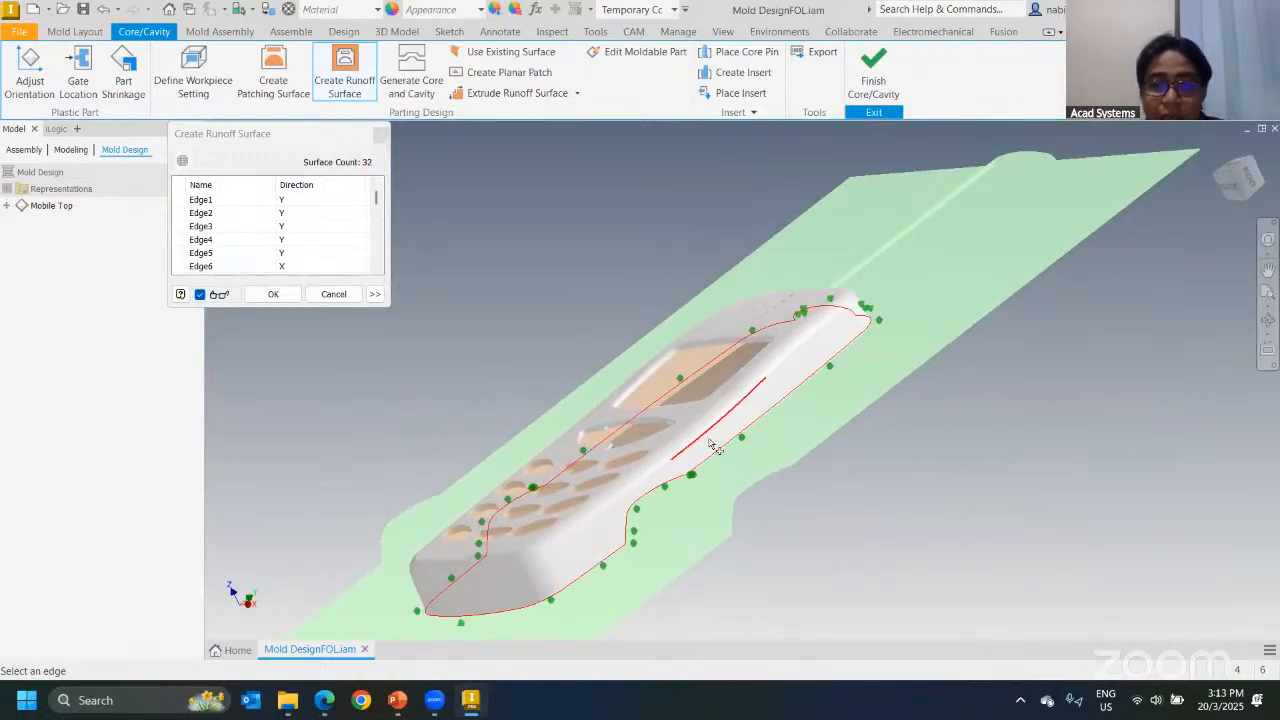
left_click(712, 434)
left_click(718, 438, "ctrl")
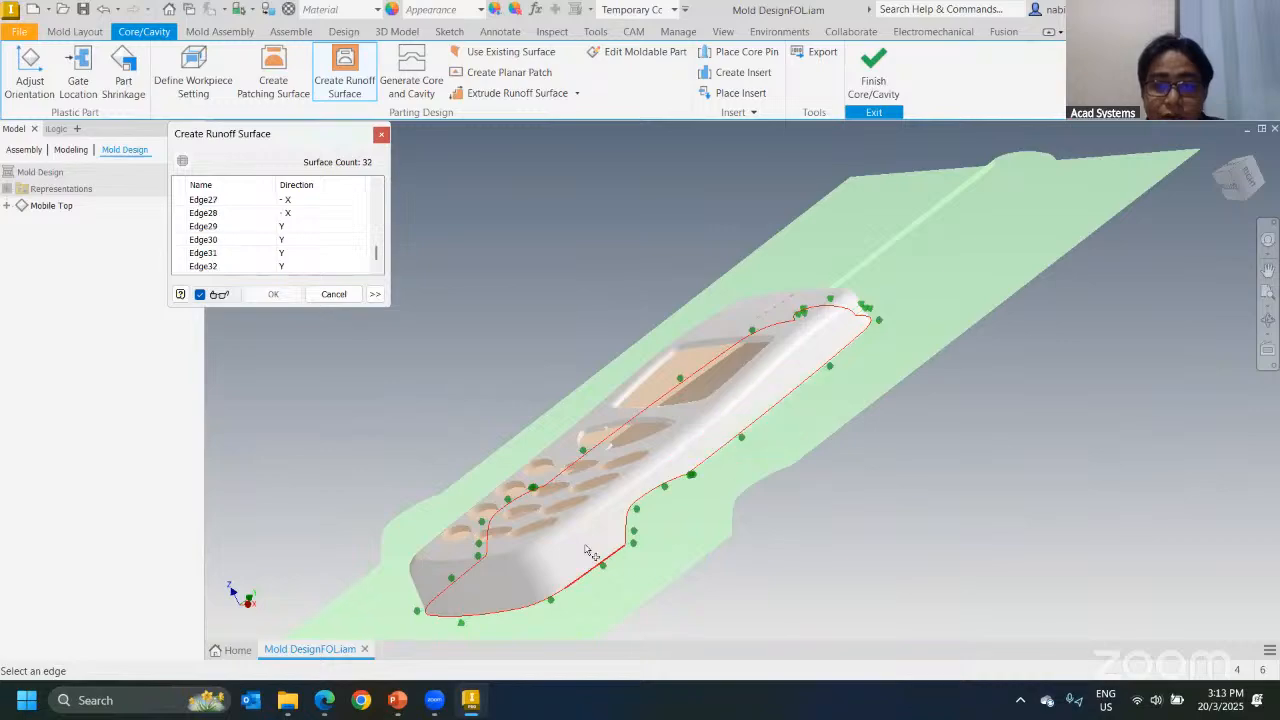
left_click(273, 294)
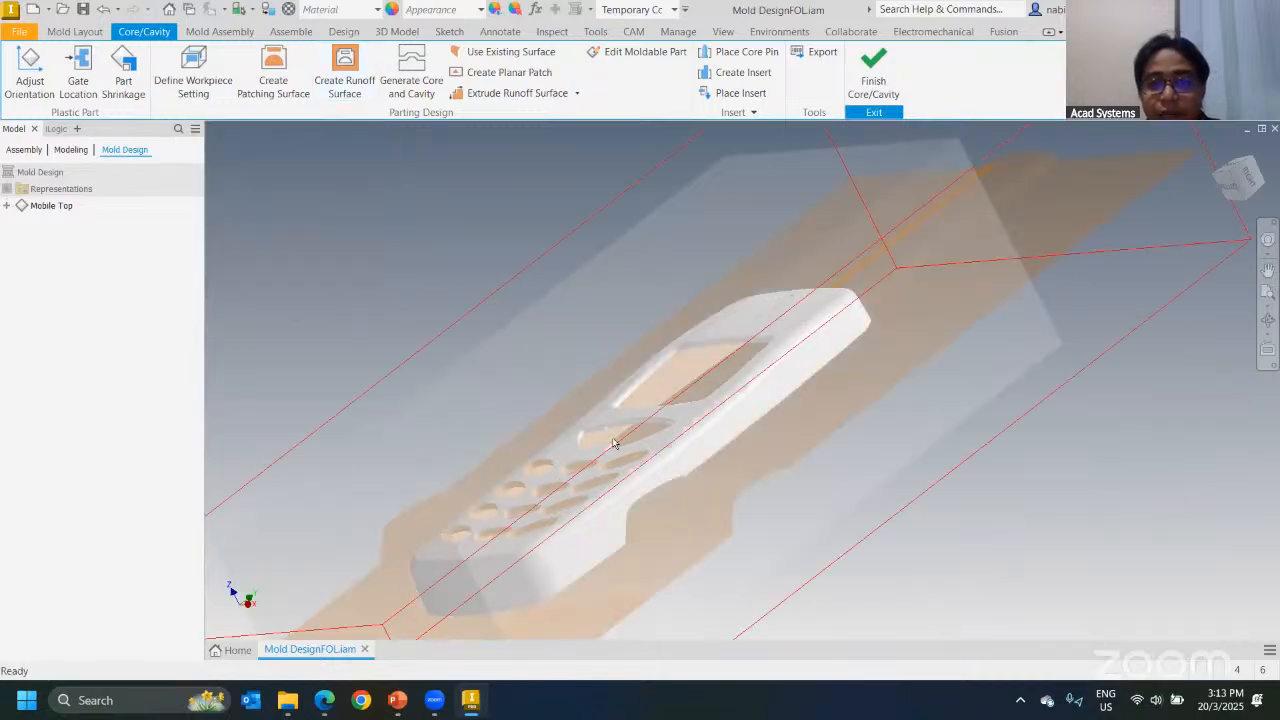
Step: Preview the core and cavity with a 0.010 mm repair tolerance, reducing the core body's opacity to about 85%
middle_click_drag(746, 423, 378, 122, "shift")
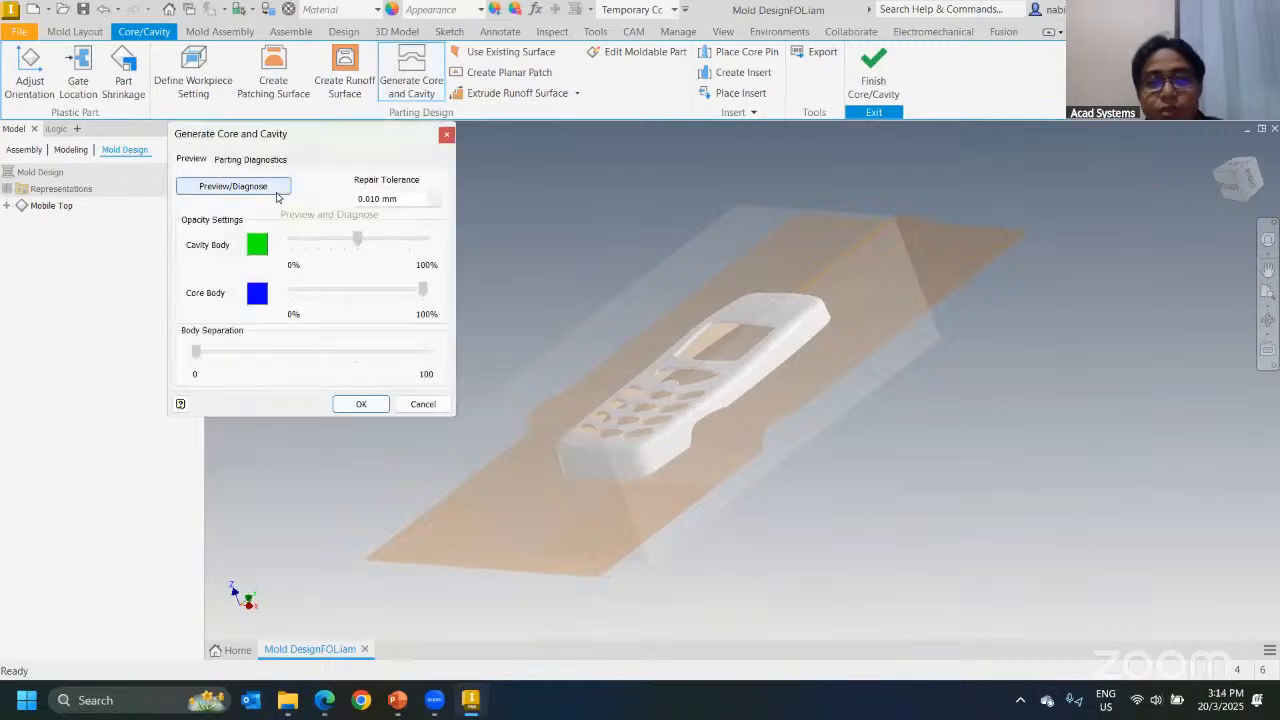
left_click(233, 188)
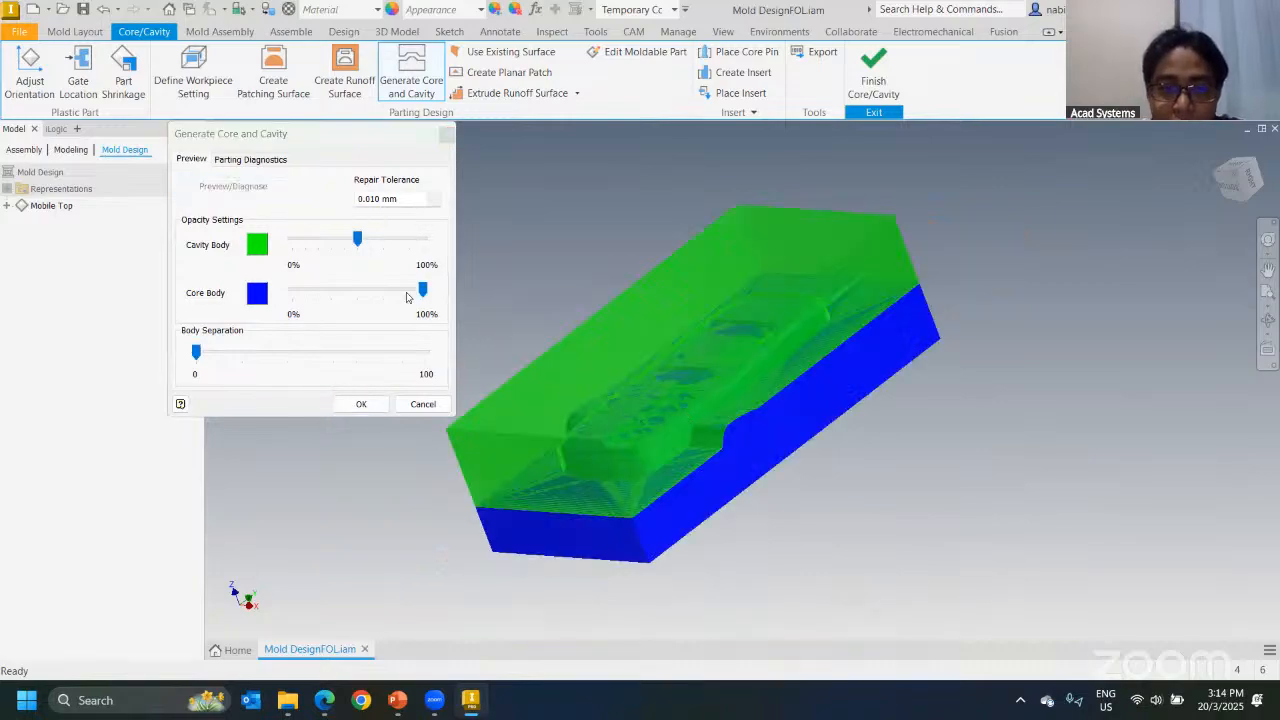
left_click_drag(425, 292, 403, 292)
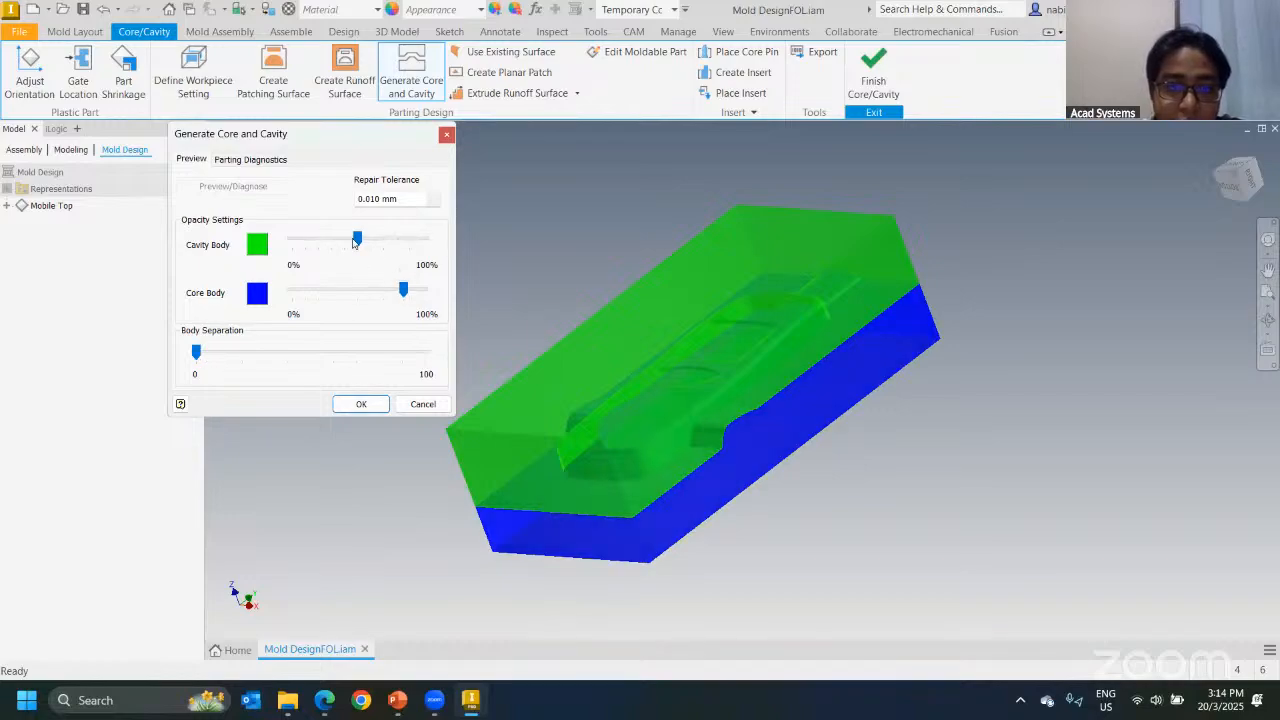
left_click_drag(353, 242, 359, 242)
Step: Separate the previewed core and cavity bodies by about 80 to inspect them, and generate the core and cavity
left_click_drag(196, 352, 371, 374)
scroll(731, 489, "down", 3)
middle_click_drag(731, 489, 693, 420, "shift")
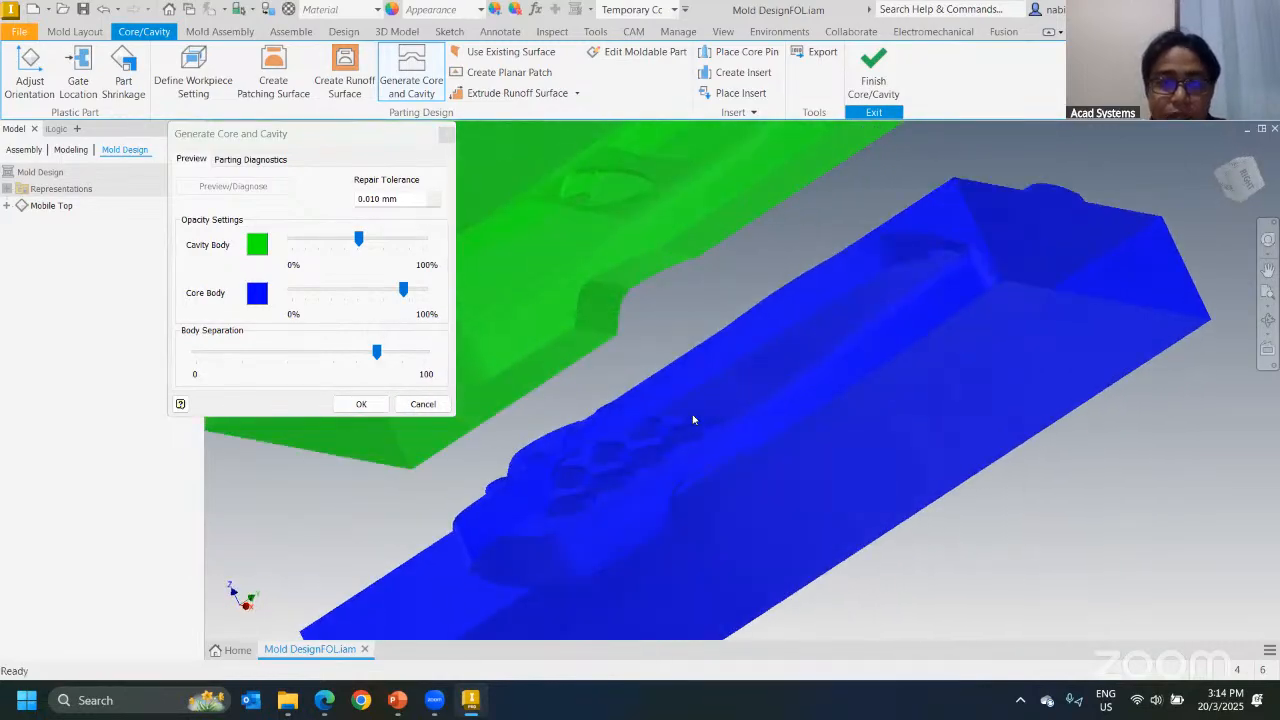
key("F6")
left_click(361, 404)
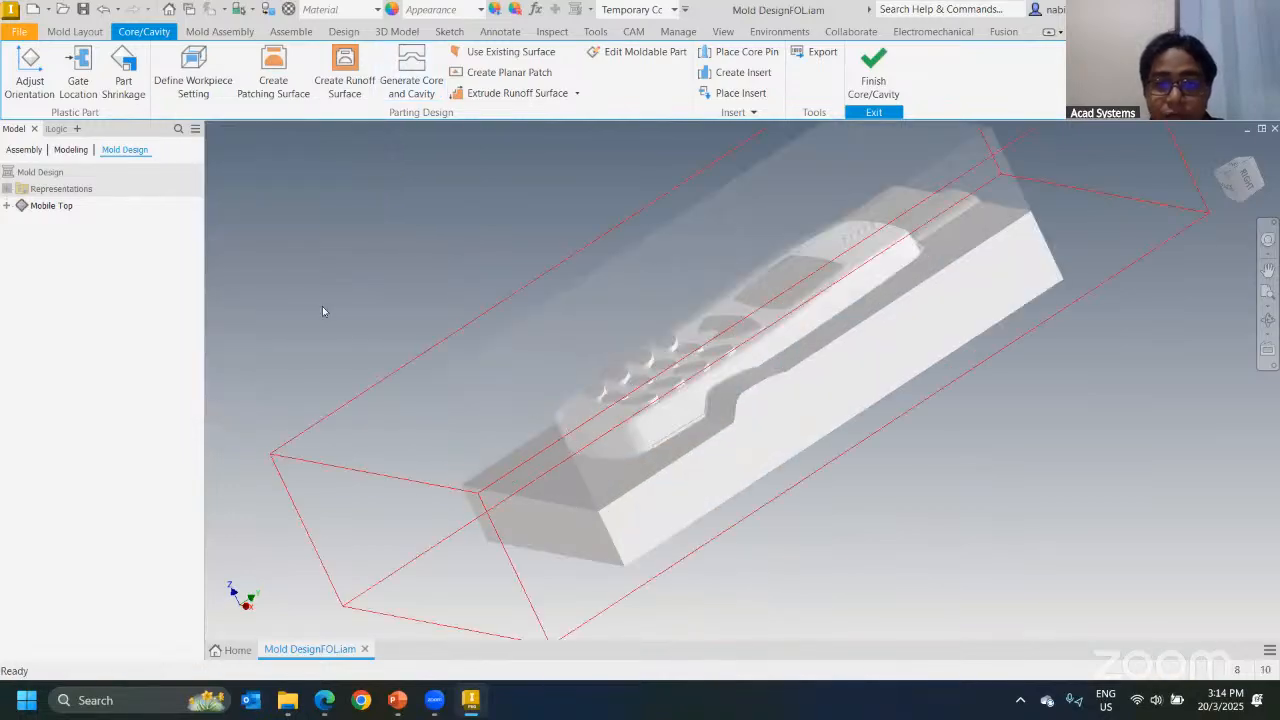
Step: Check the generated core and cavity blocks and finish the core and cavity environment
middle_click_drag(322, 311, 782, 367, "shift")
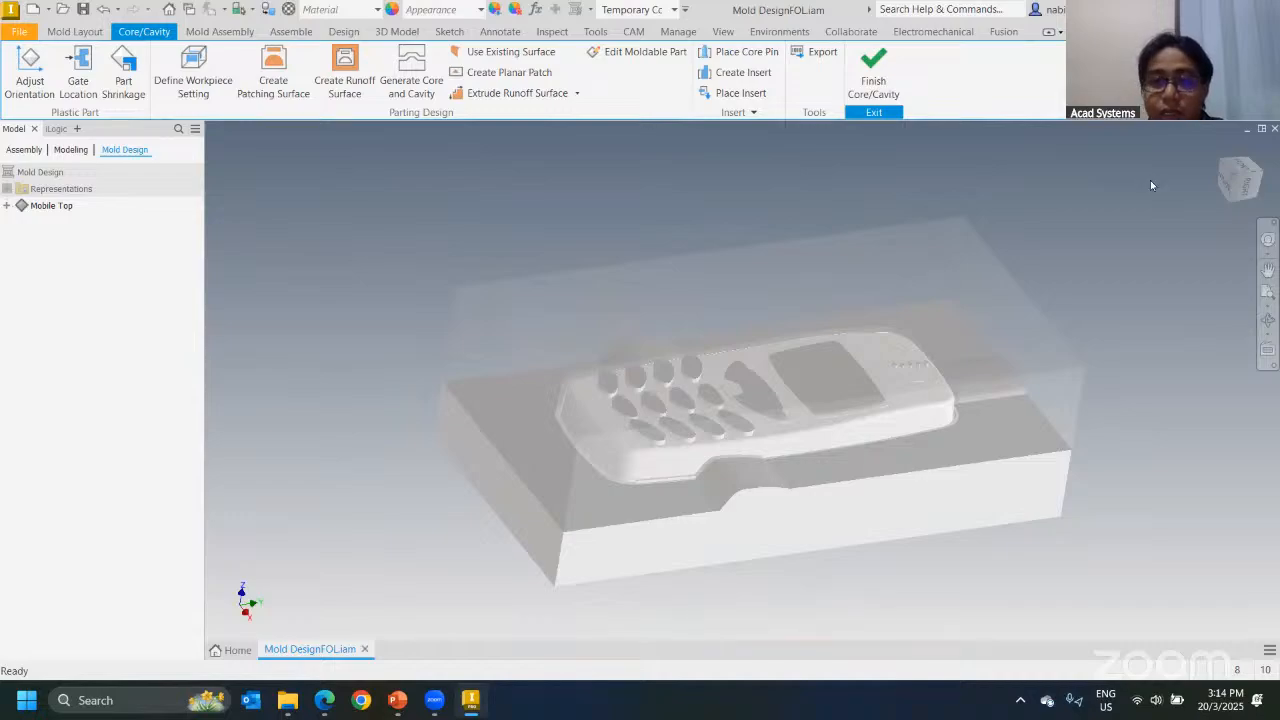
left_click(1238, 183)
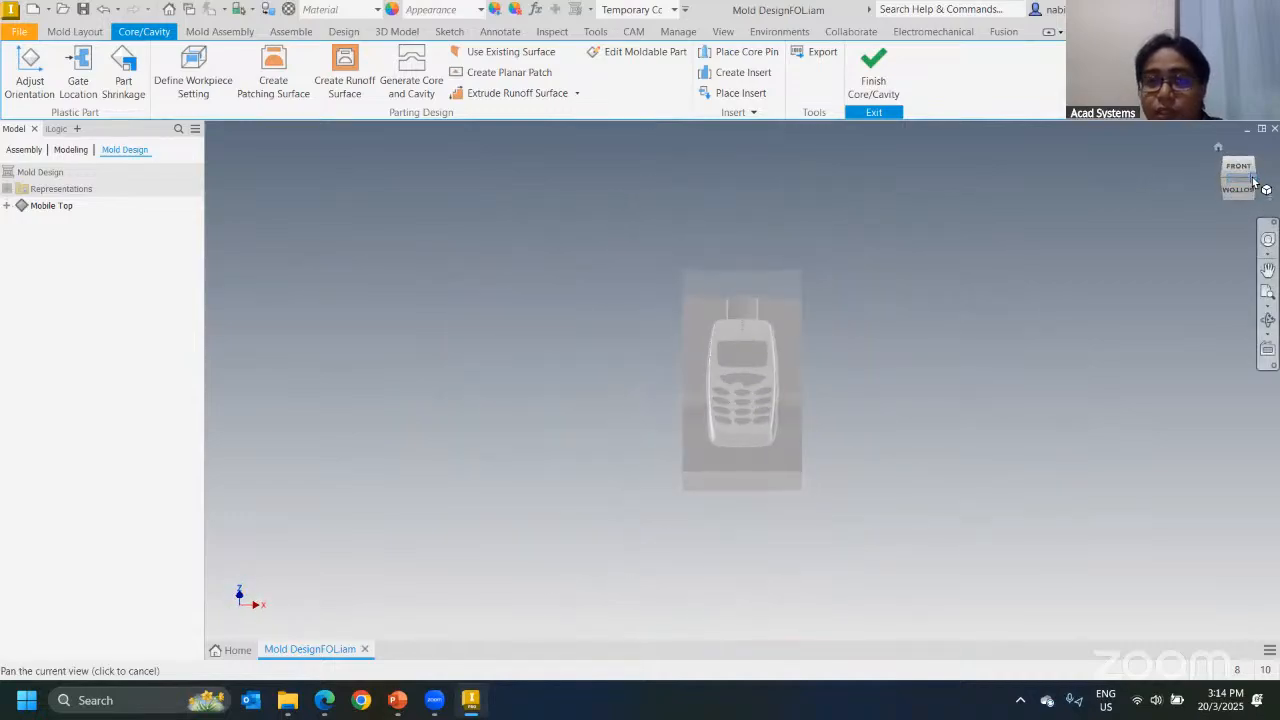
key("F6")
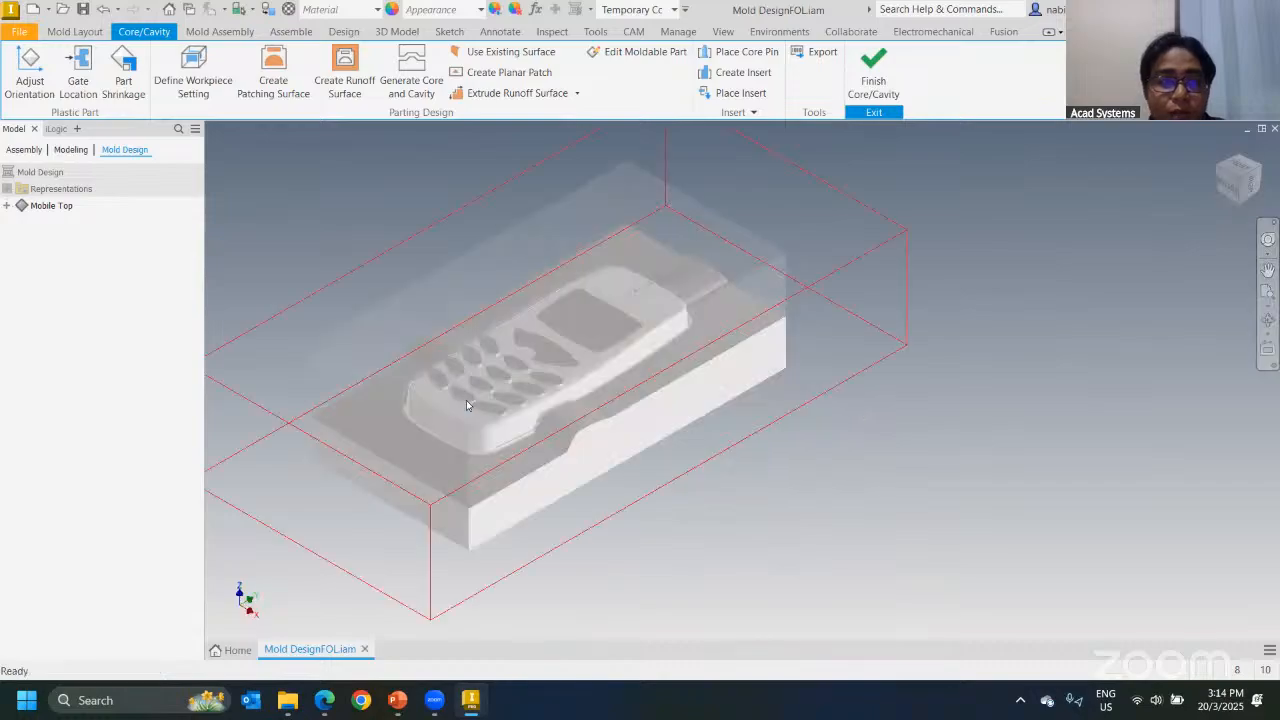
scroll(350, 308, "down", 3)
middle_click_drag(350, 308, 405, 250)
left_click(224, 33)
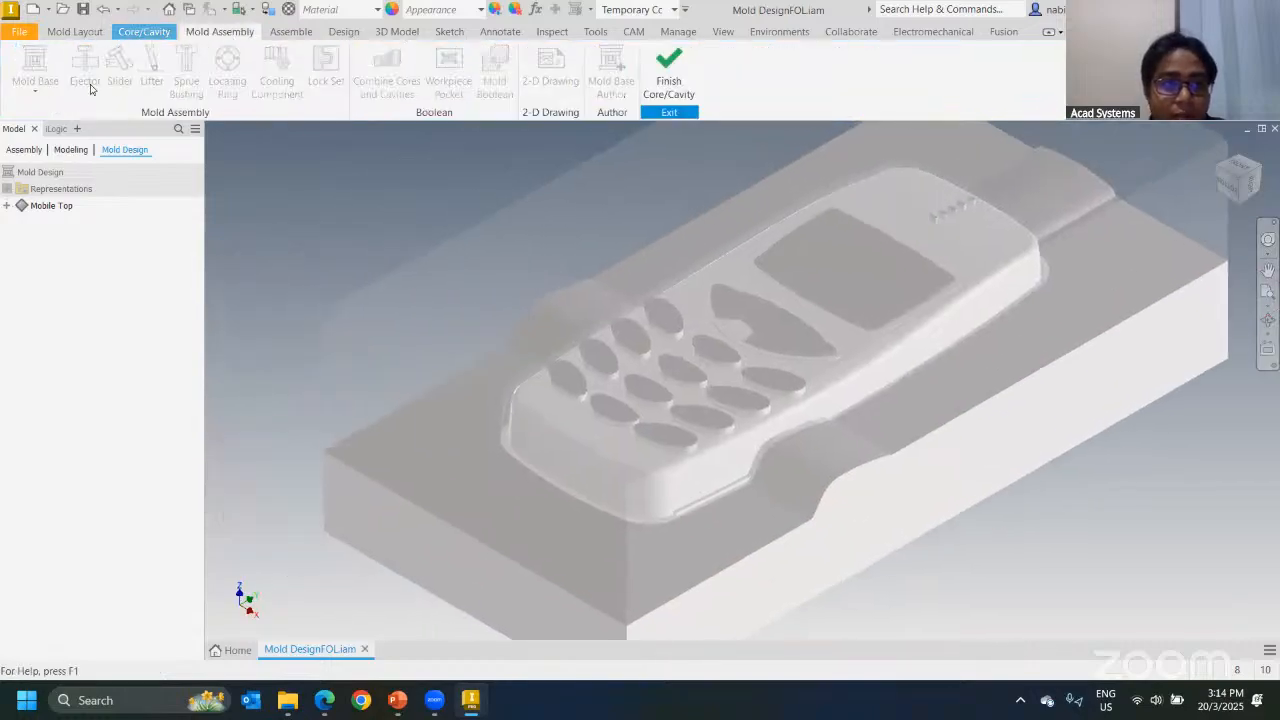
left_click(158, 38)
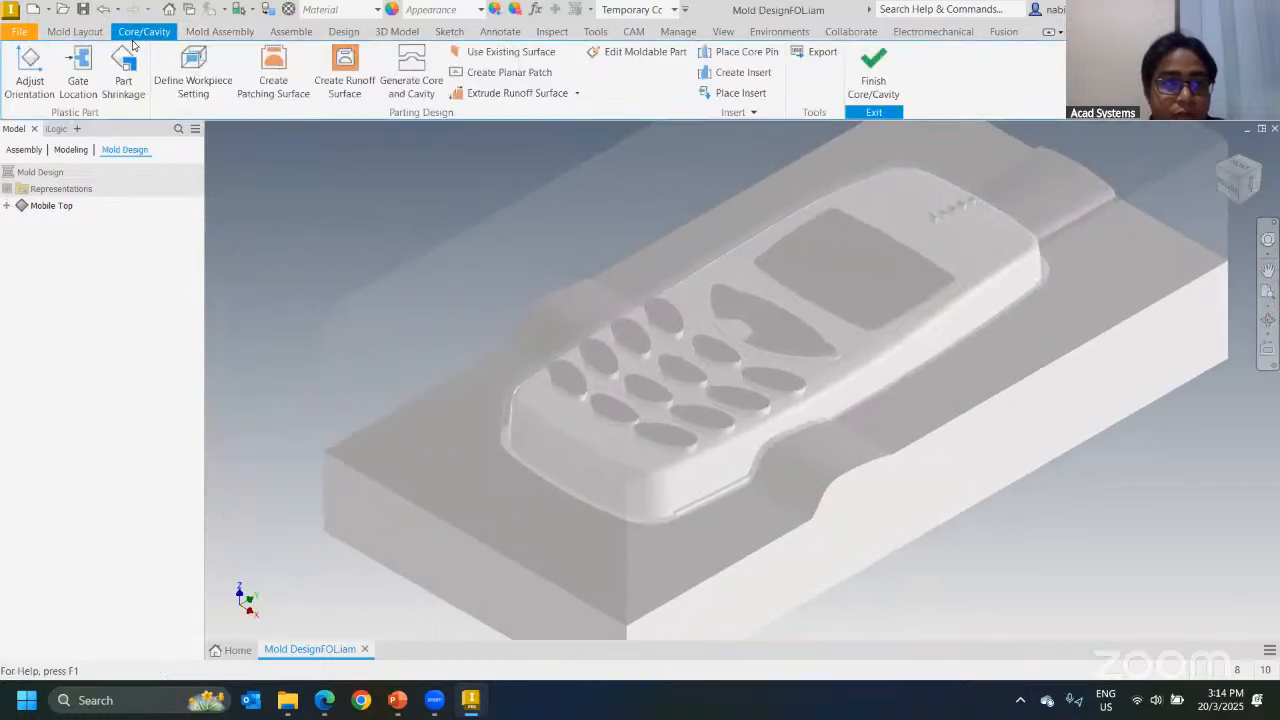
left_click(879, 70)
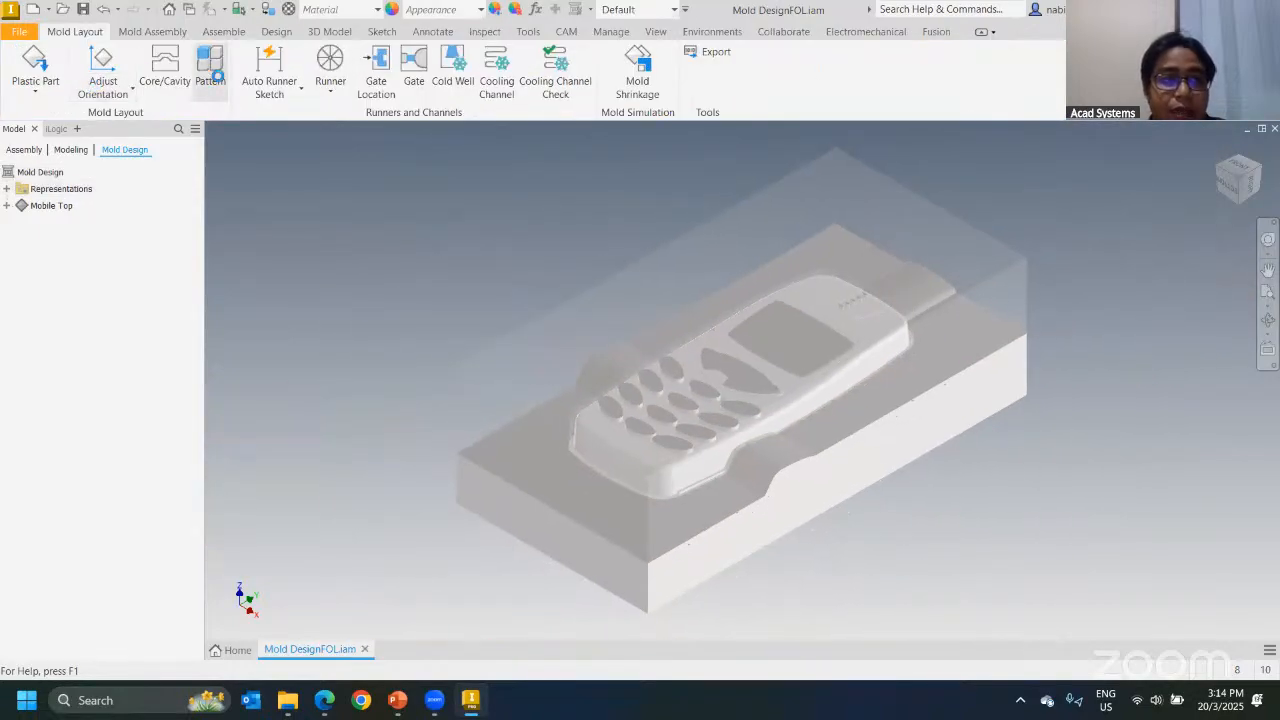
Step: Bring up the mold assembly tools and examine the gap between core and cavity at the keypad end
left_click(150, 32)
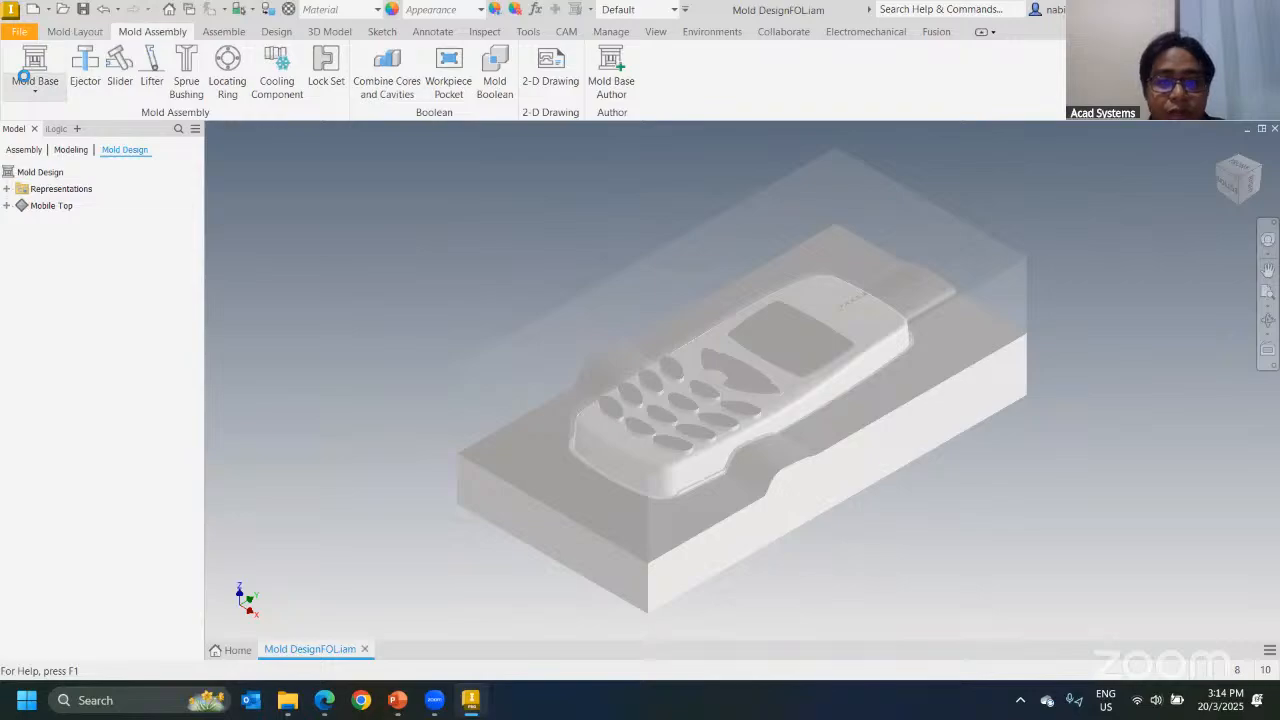
scroll(580, 480, "down", 5)
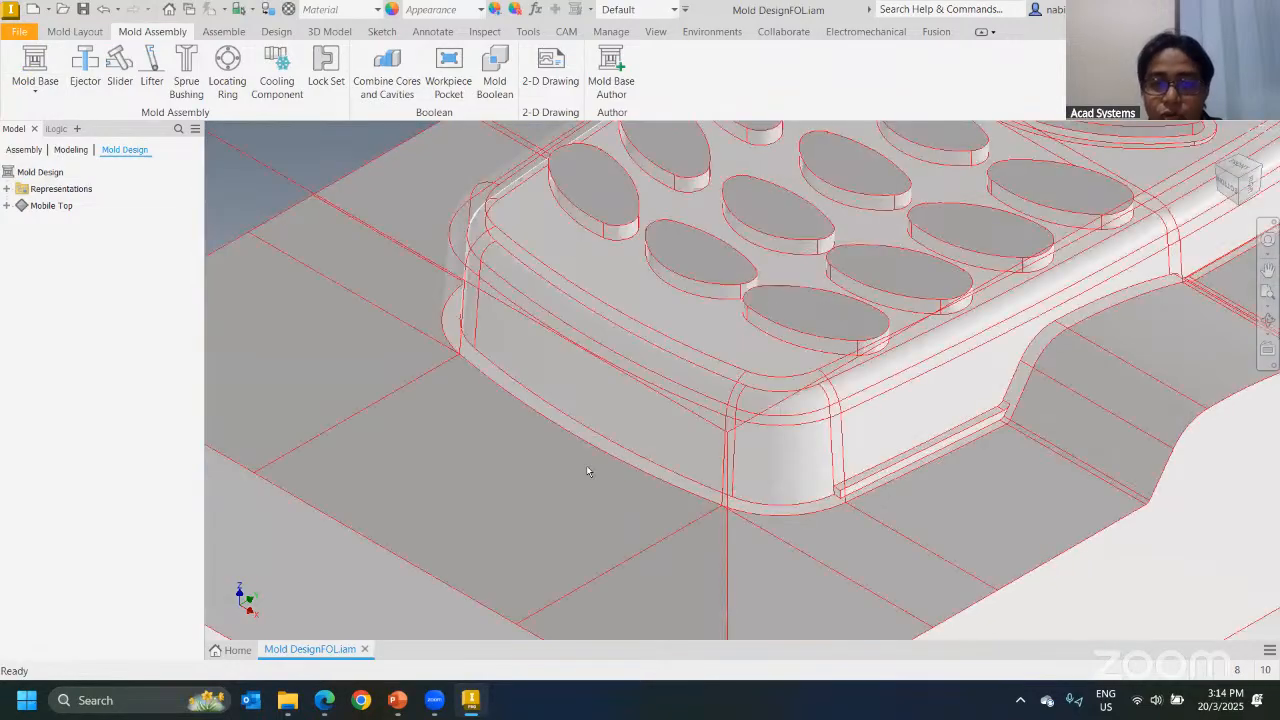
scroll(540, 414, "up", 5)
middle_click_drag(540, 414, 479, 361, "shift")
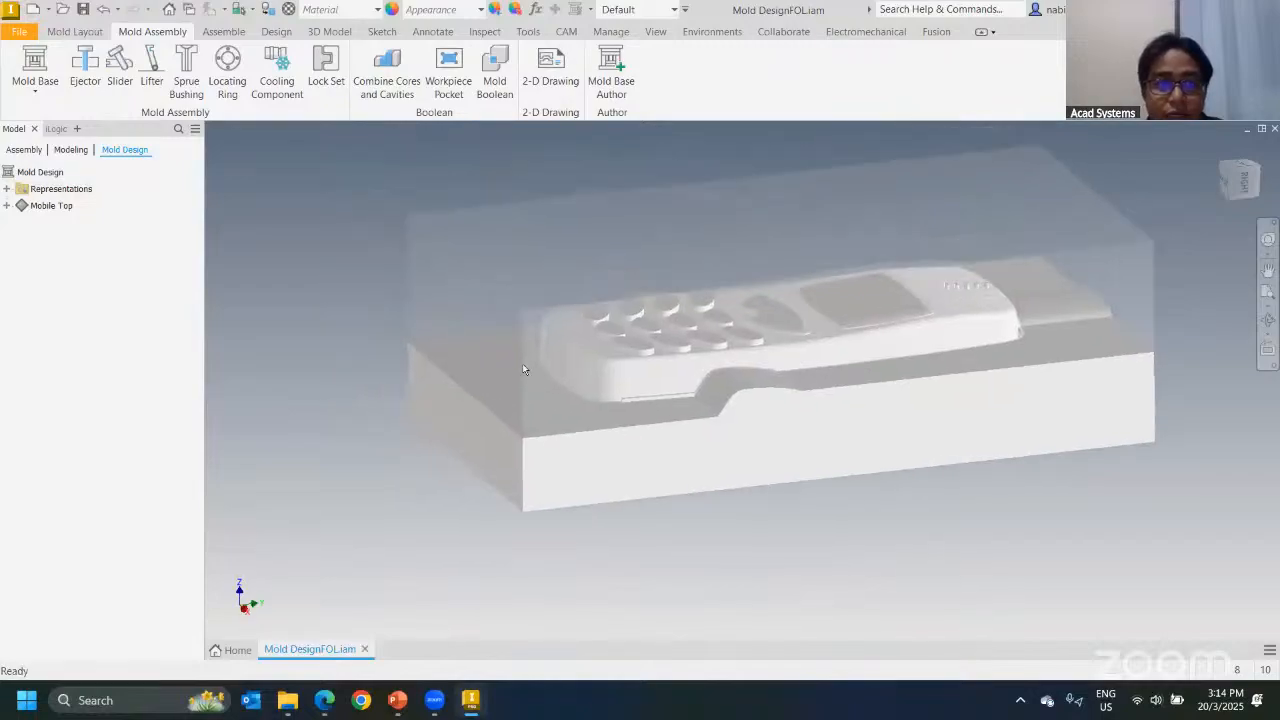
scroll(522, 363, "down", 5)
scroll(545, 333, "down", 5)
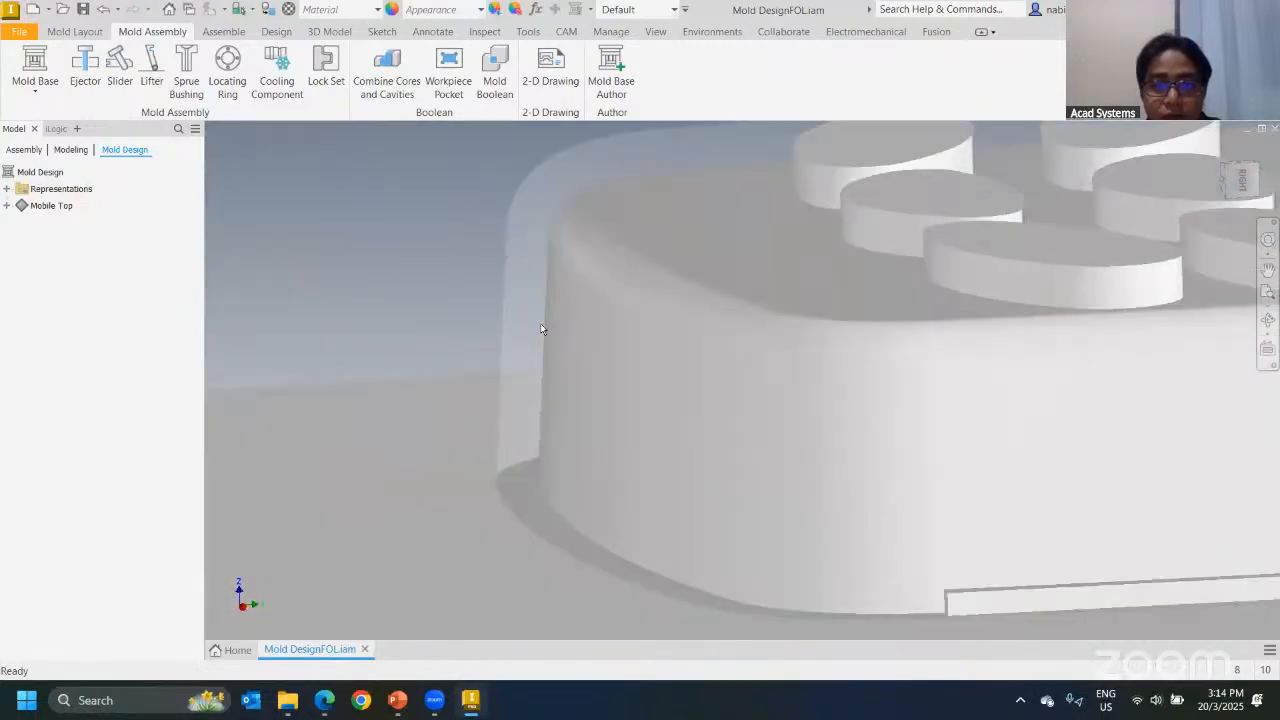
scroll(540, 286, "up", 5)
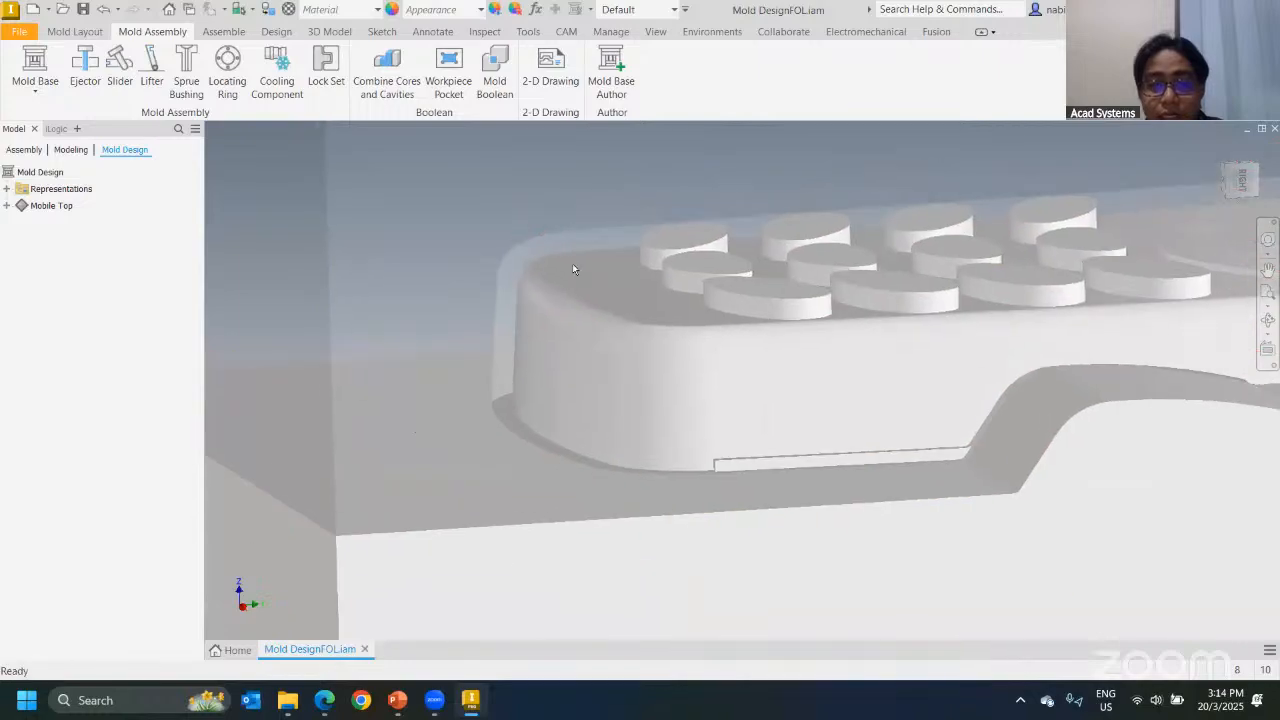
Step: Examine the clearance around the keypad end of the part and the overall fit of the core and cavity blocks
middle_click_drag(532, 247, 512, 268)
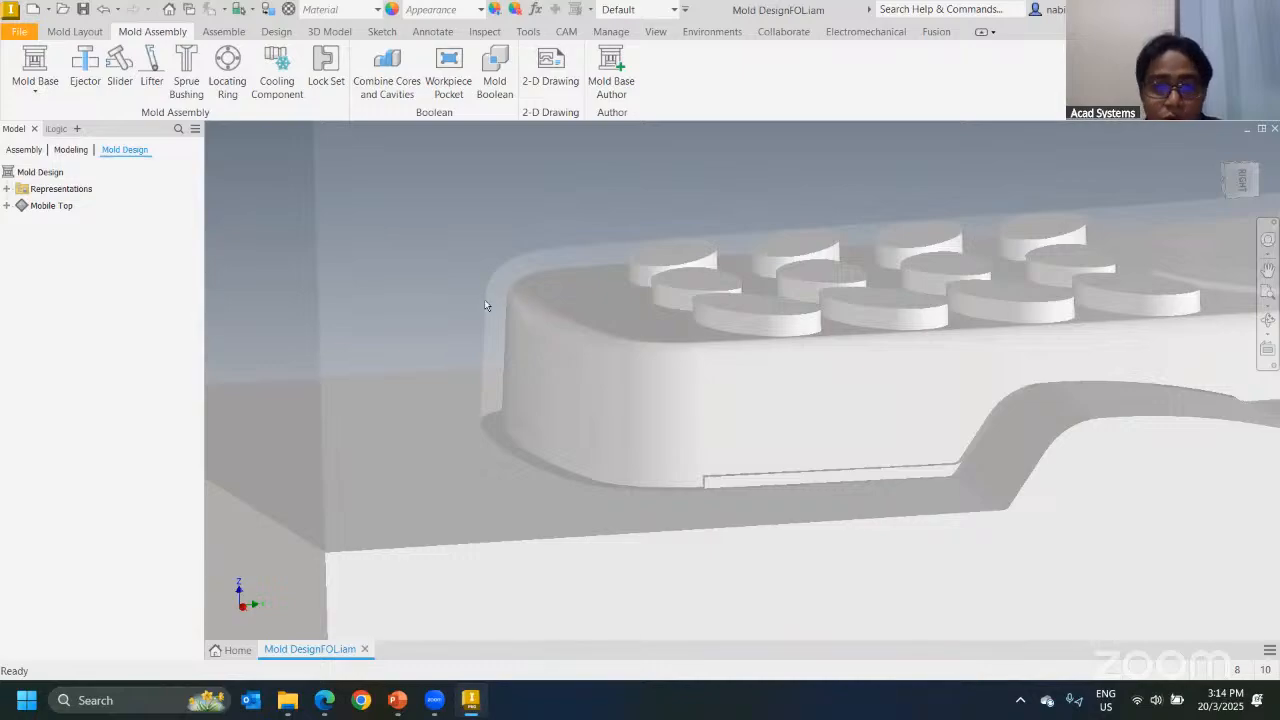
scroll(488, 327, "up", 3)
middle_click_drag(420, 346, 502, 372)
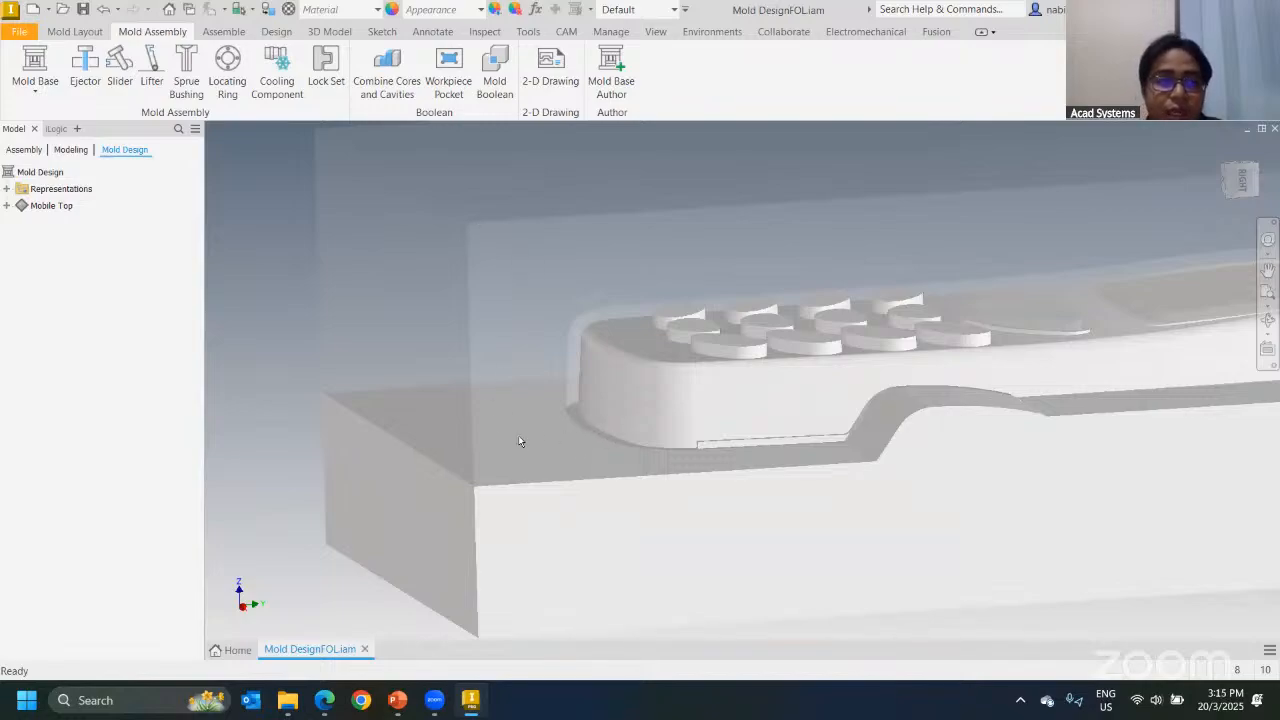
scroll(494, 420, "up", 3)
middle_click_drag(446, 371, 268, 245, "shift")
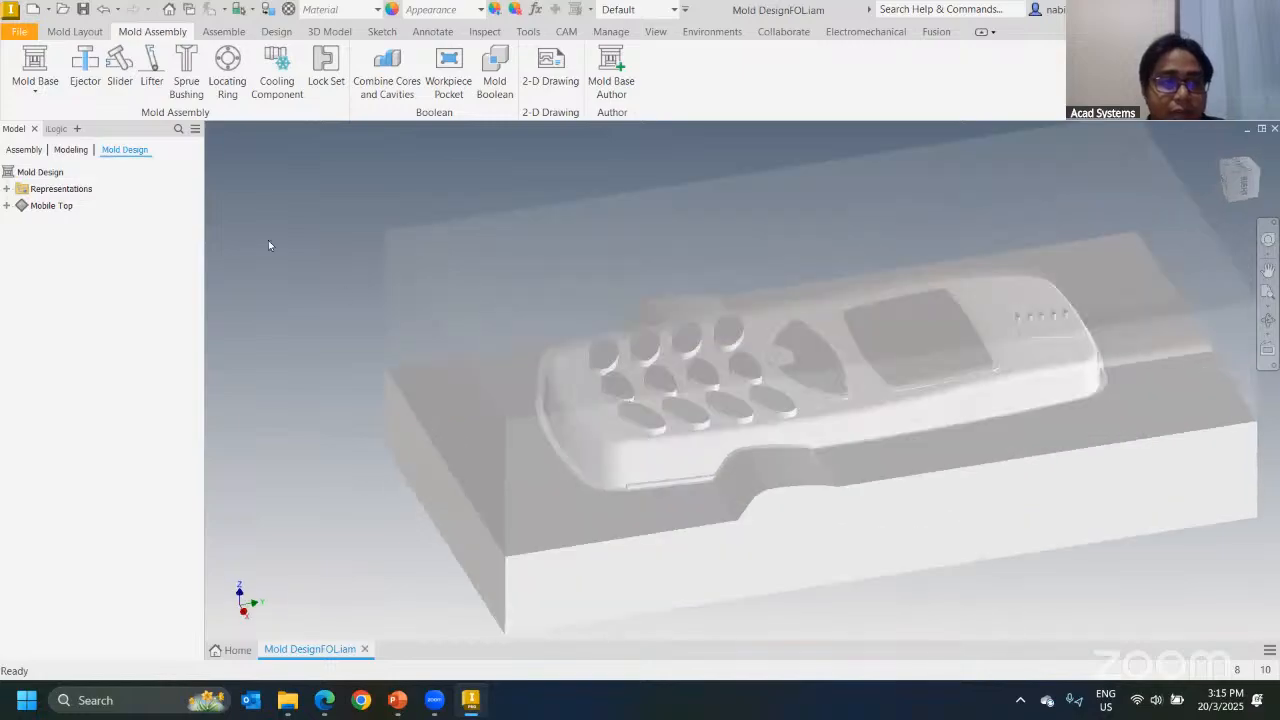
left_click(74, 31)
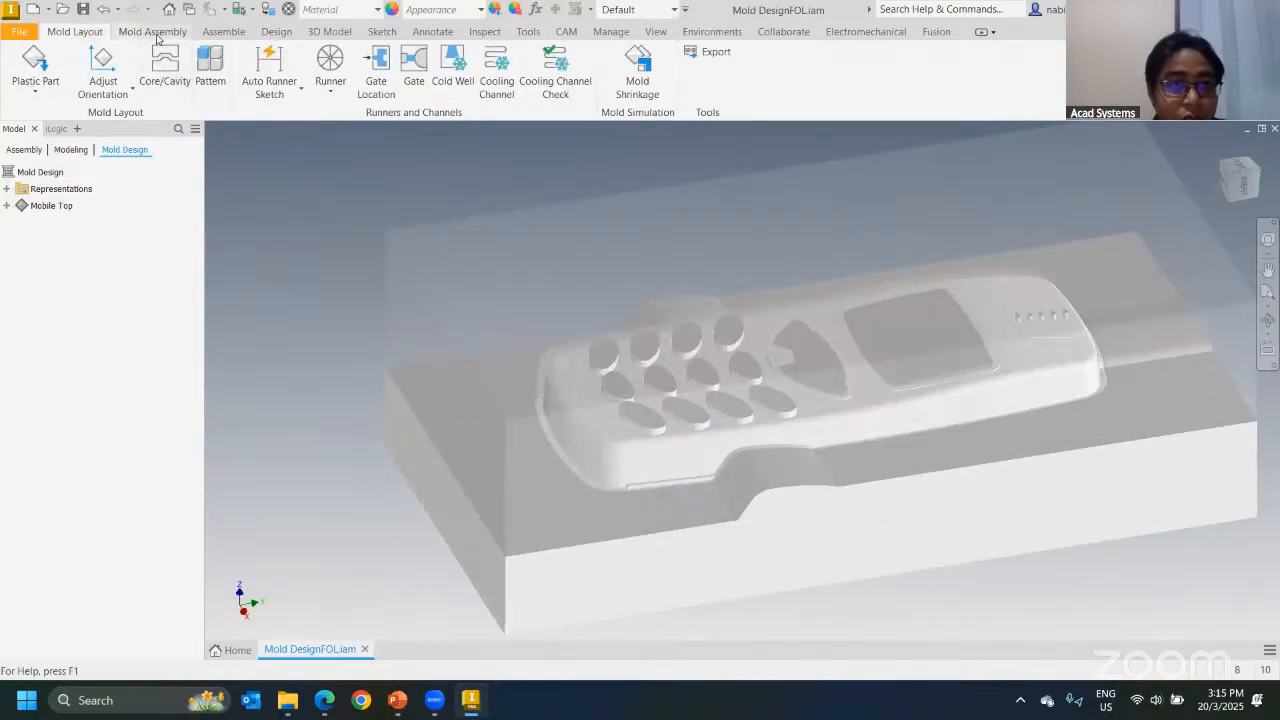
left_click(154, 32)
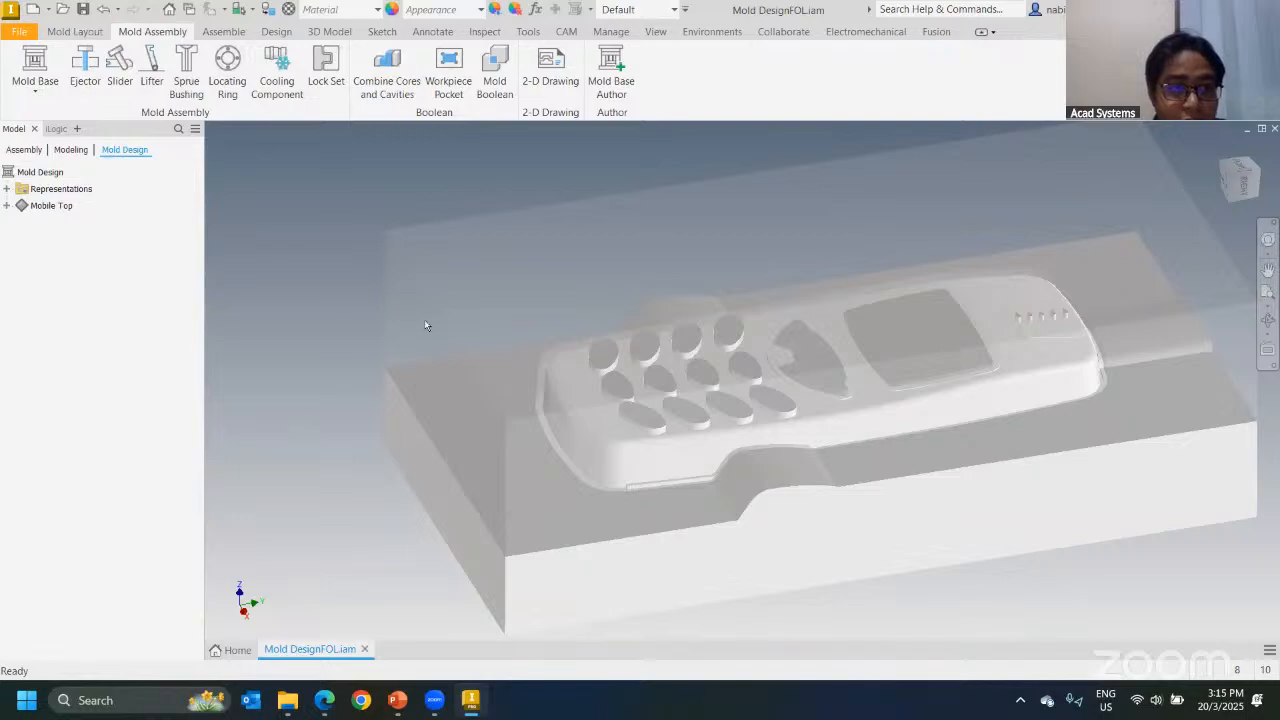
right_click(28, 205)
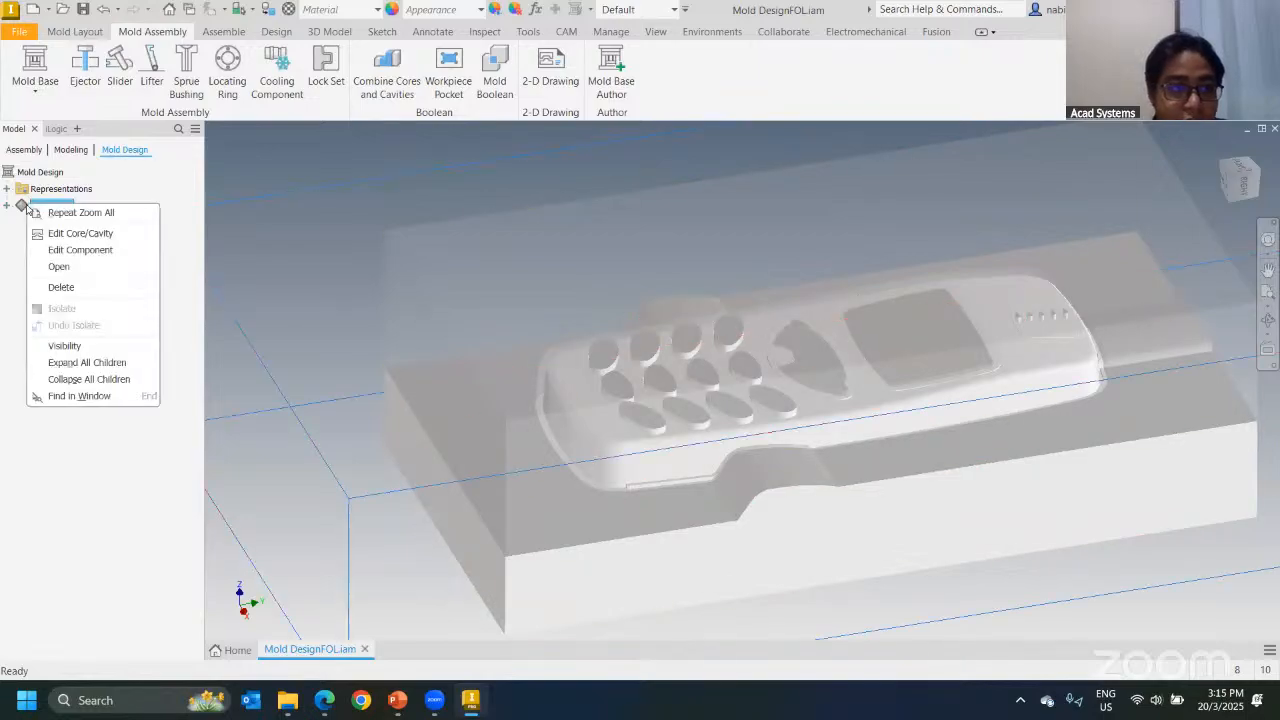
left_click(48, 251)
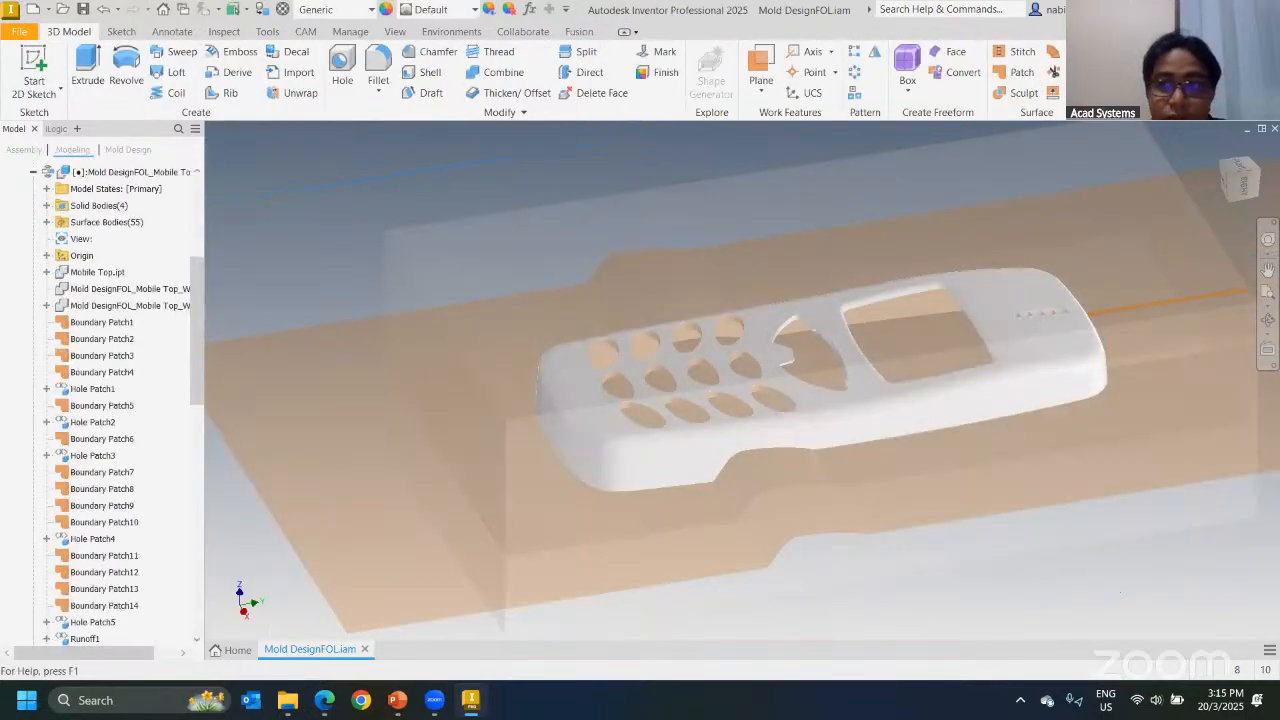
key("ctrl+Return")
right_click(38, 207)
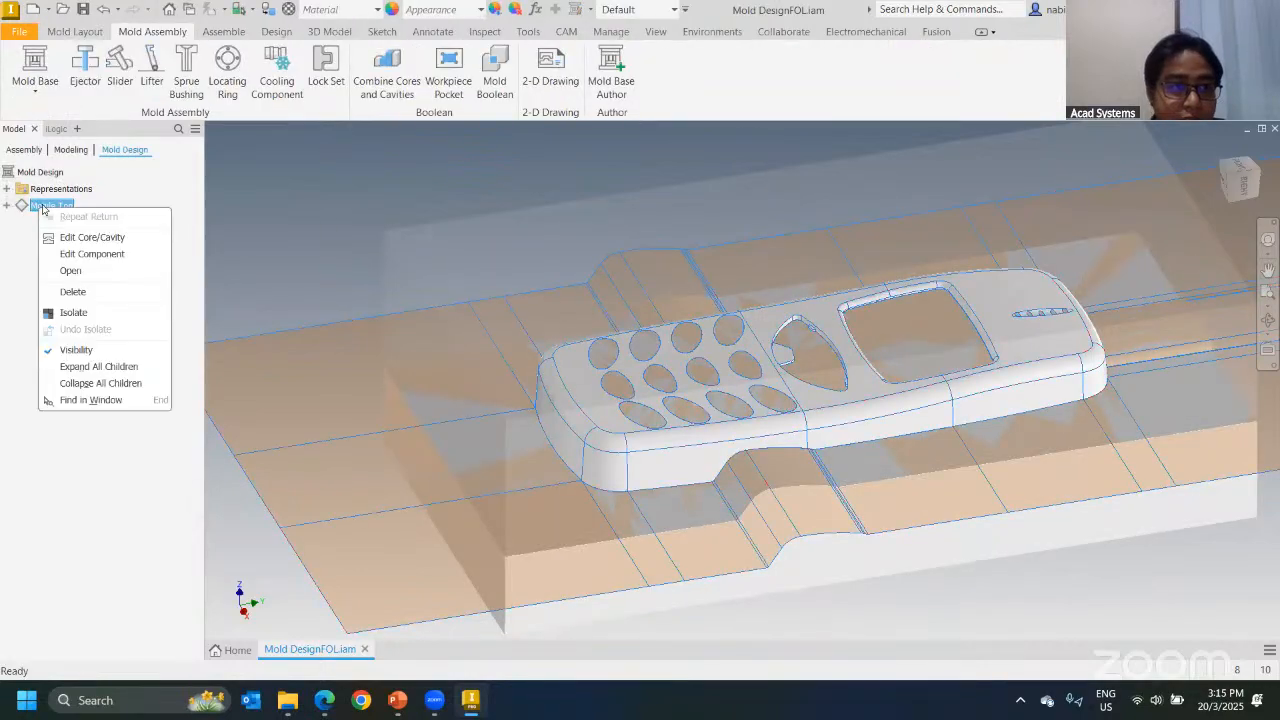
left_click(92, 254)
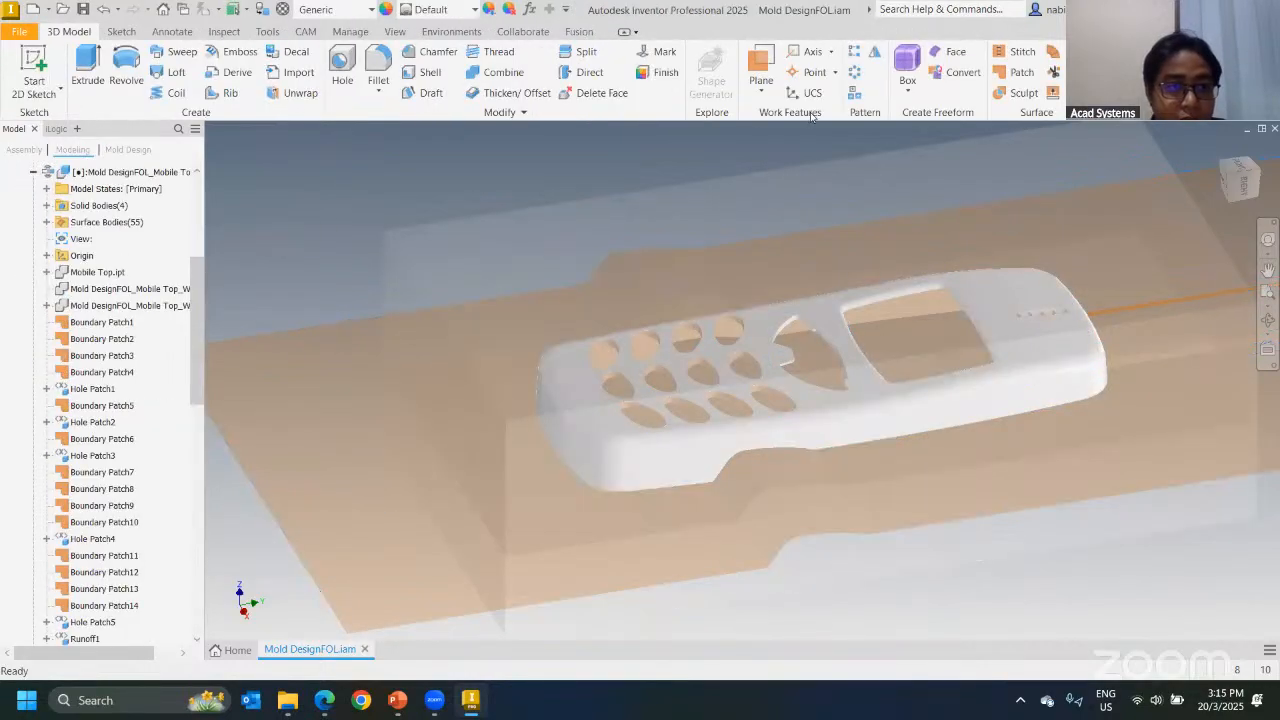
key("ctrl+Return")
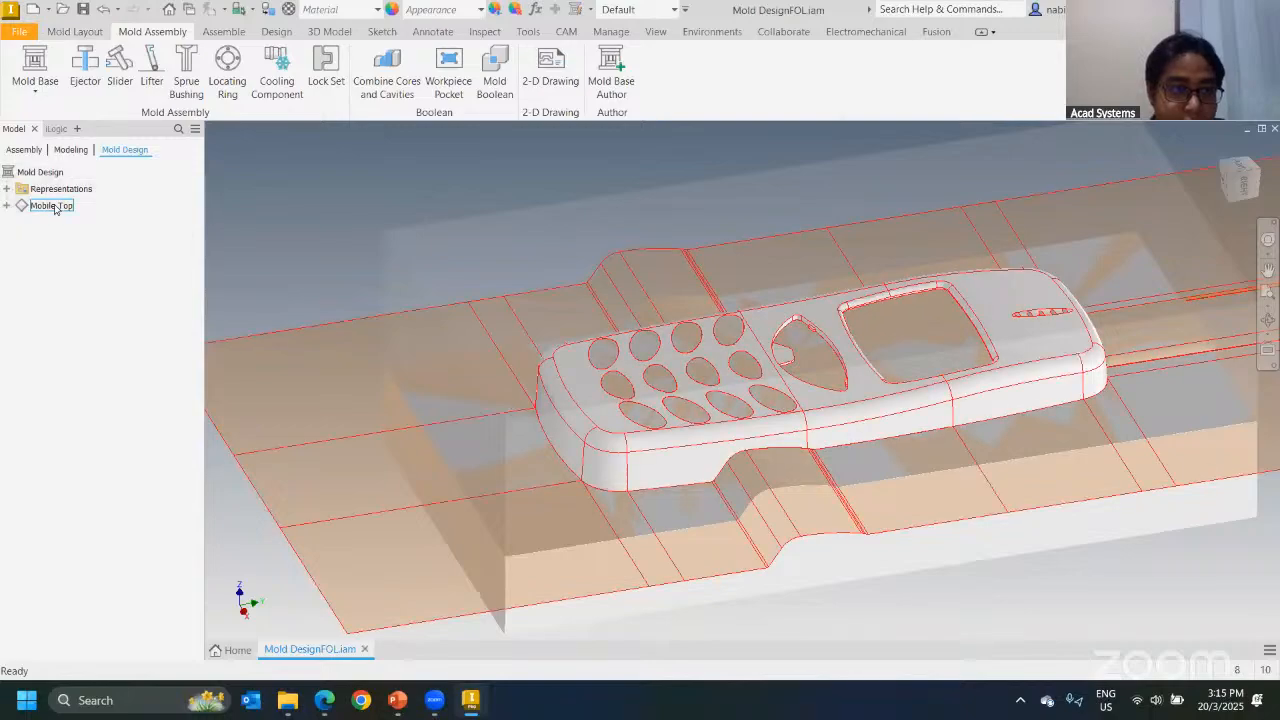
Step: Reopen the Mobile Top core and cavity for editing
right_click(50, 205)
left_click(107, 233)
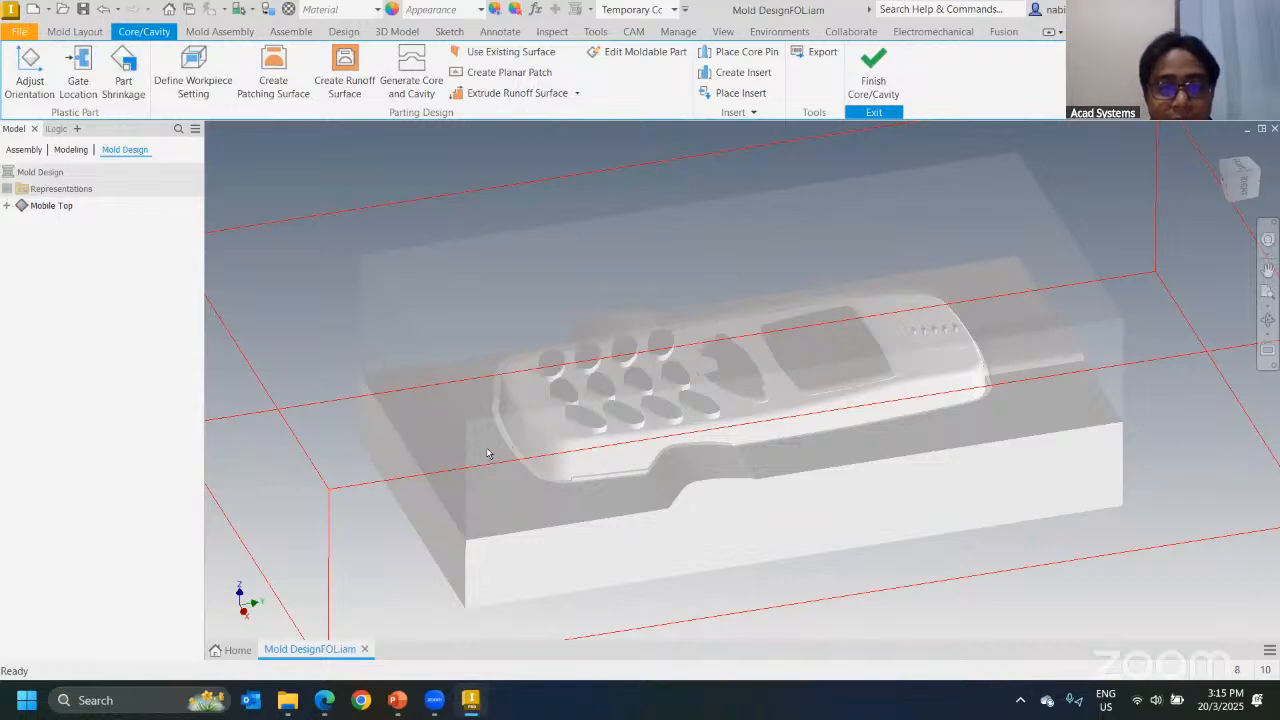
mouse_move(487, 453)
middle_mouse_down("shift")
mouse_move(514, 443)
mouse_move(505, 455)
middle_mouse_up("shift")
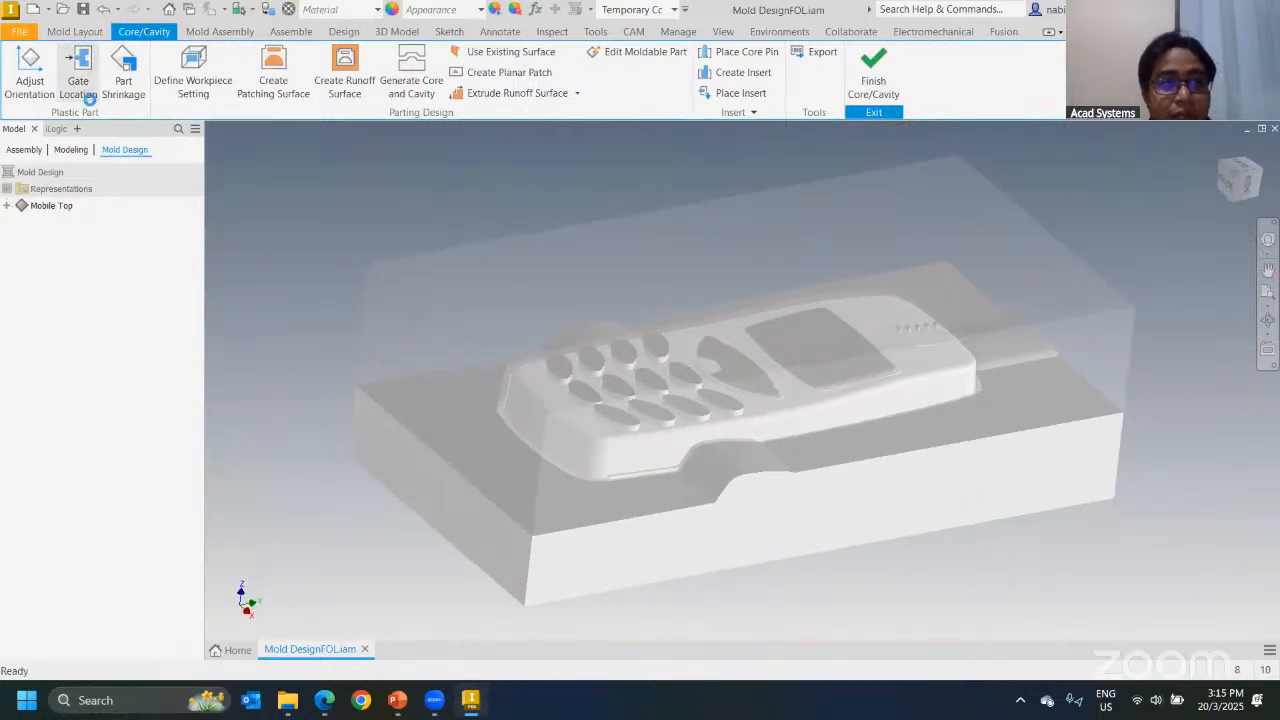
Step: Add a gate location on the lower edge of the part's keypad end at ratio 0.500
left_click(78, 88)
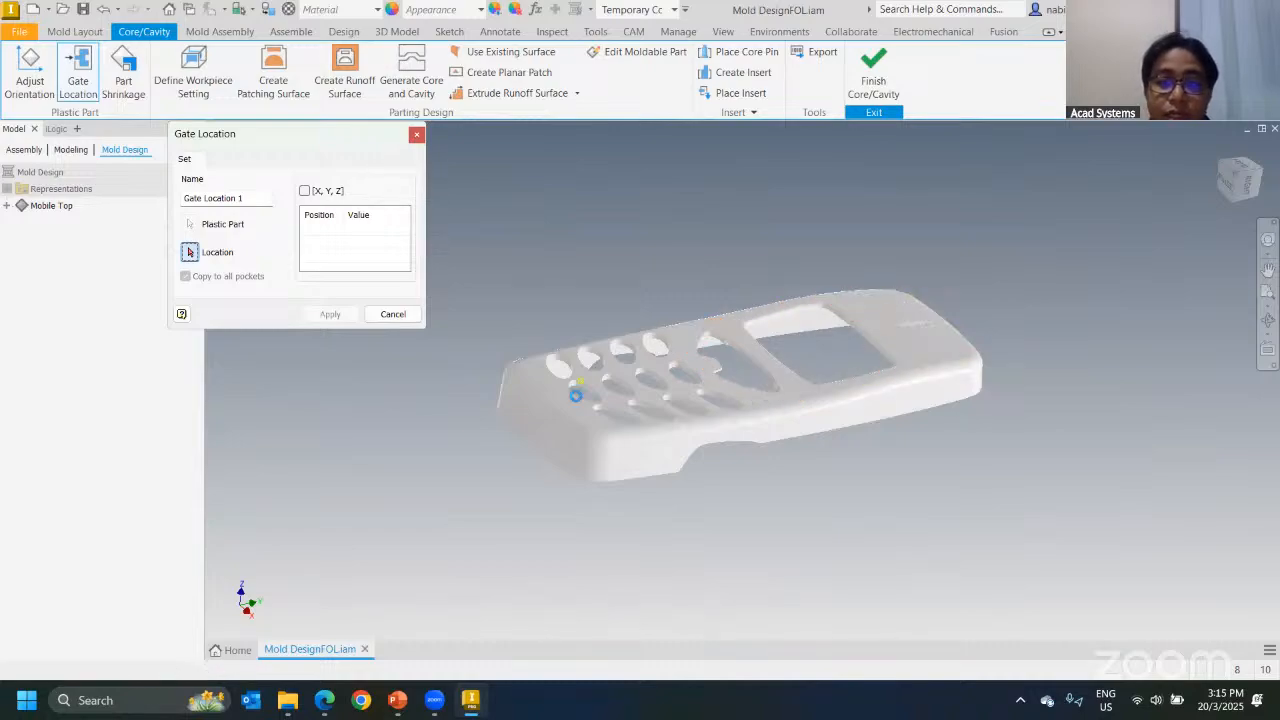
scroll(535, 398, "up", 3)
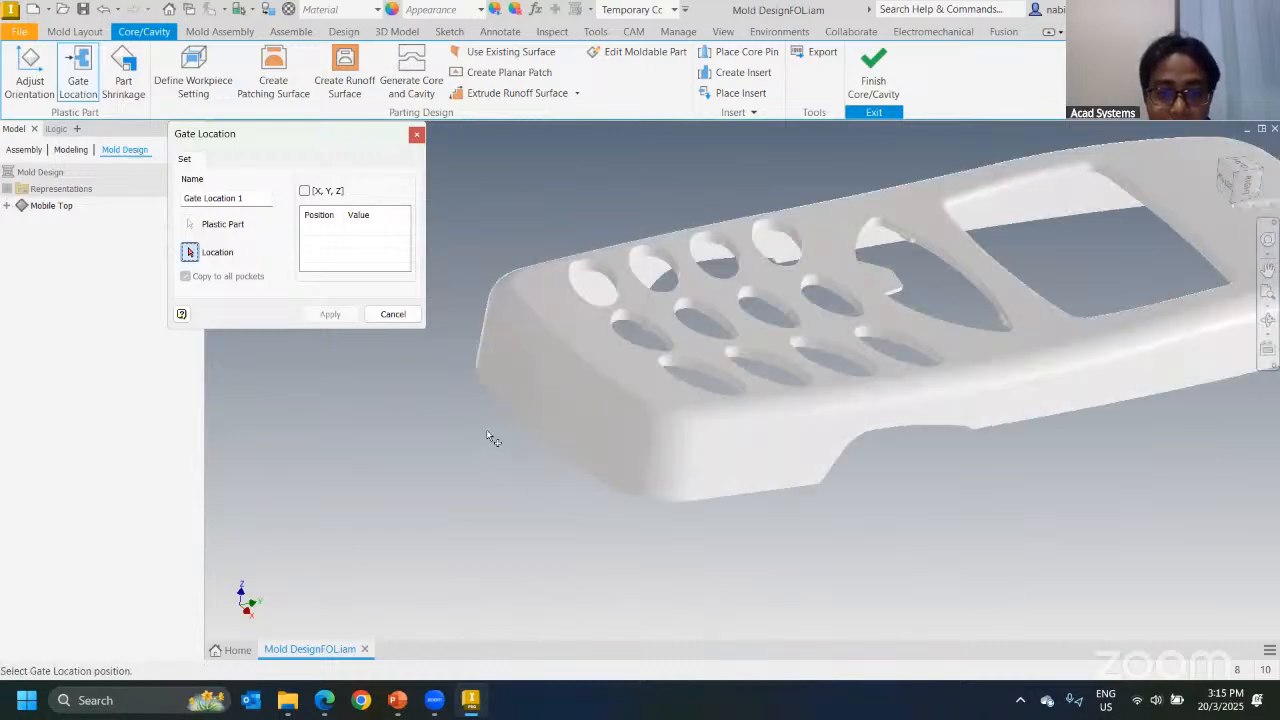
scroll(541, 441, "up", 4)
left_click(578, 444)
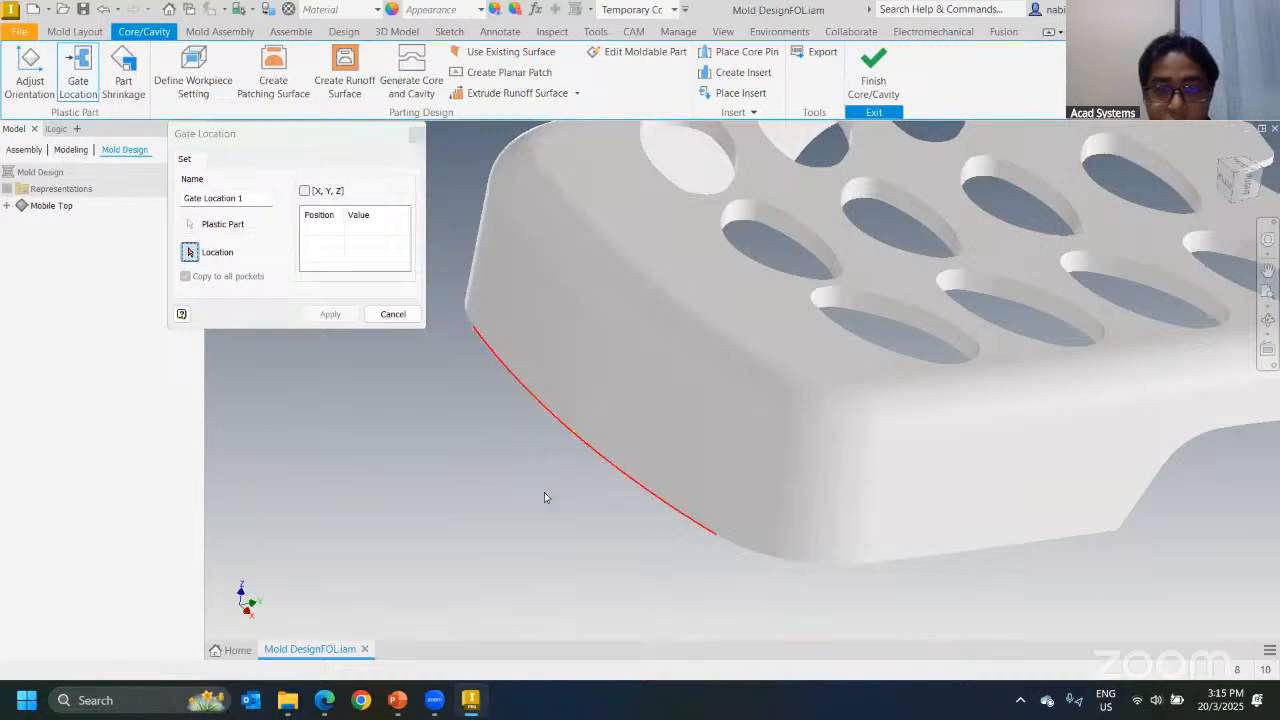
left_click(370, 231)
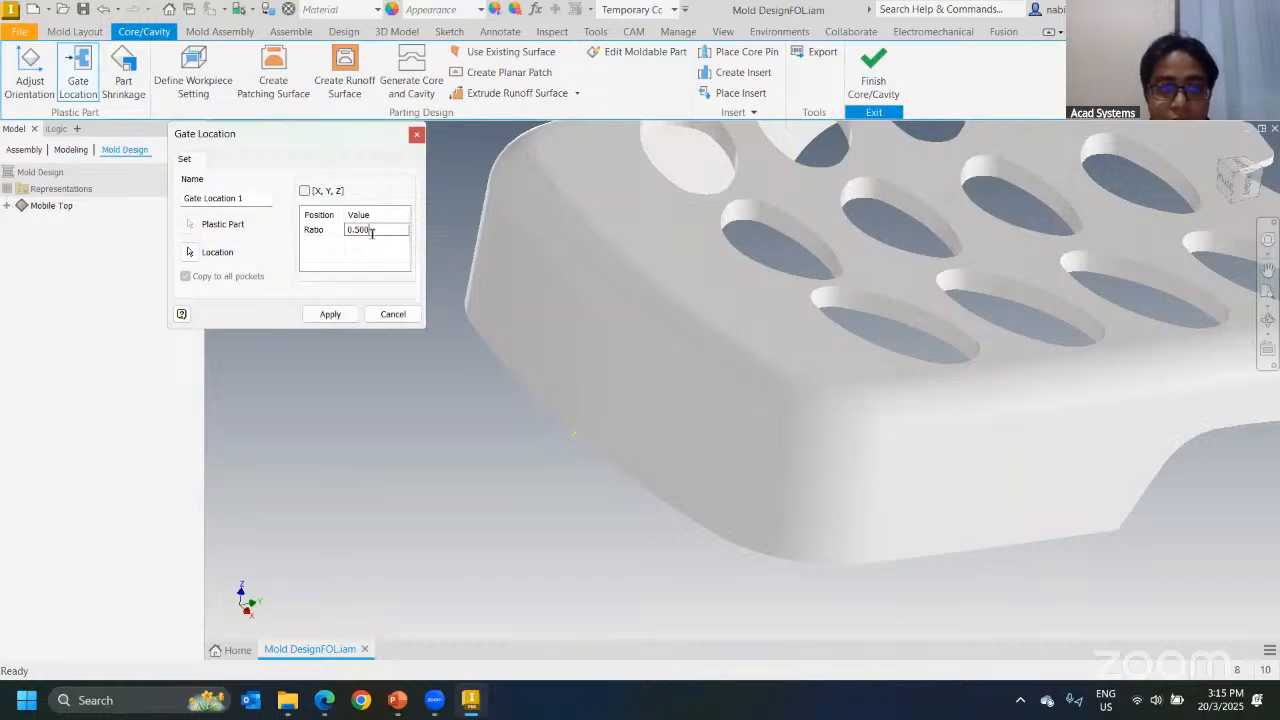
left_click(330, 314)
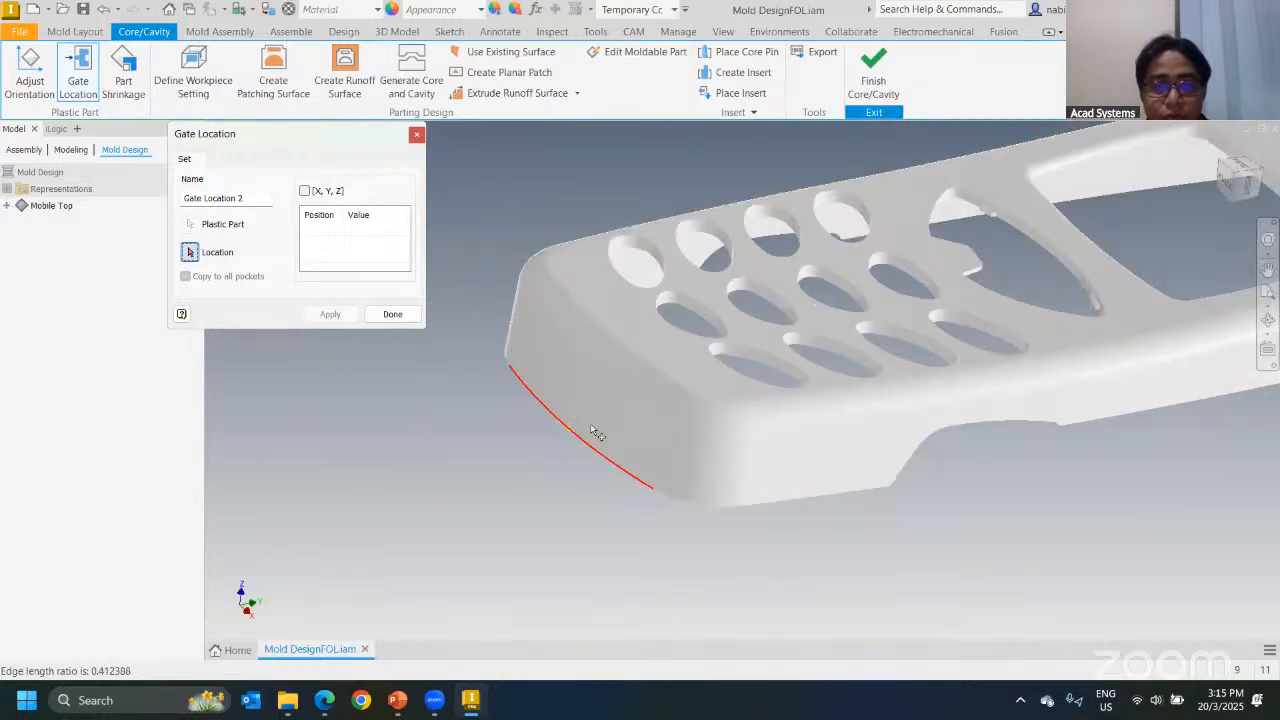
left_click(386, 316)
Step: Check the gate point at the keypad end and finish the core and cavity environment
scroll(550, 398, "down", 3)
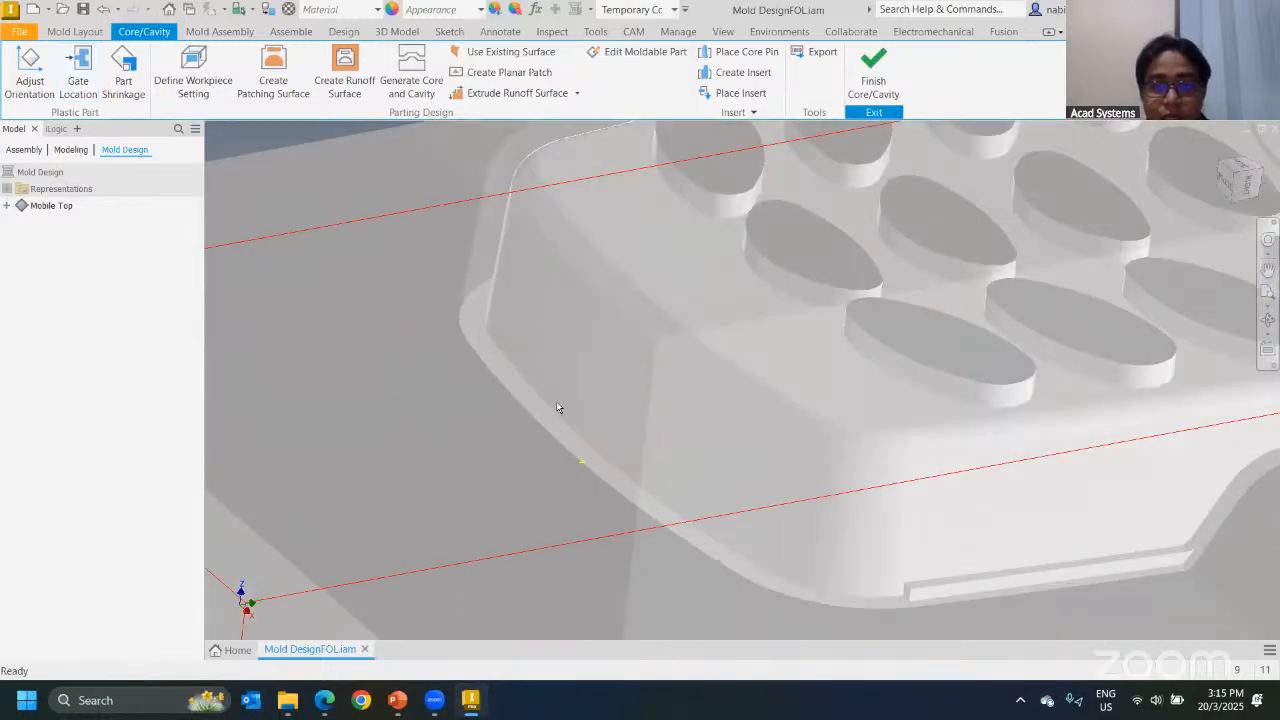
scroll(557, 407, "up", 3)
middle_click_drag(623, 437, 469, 305, "shift")
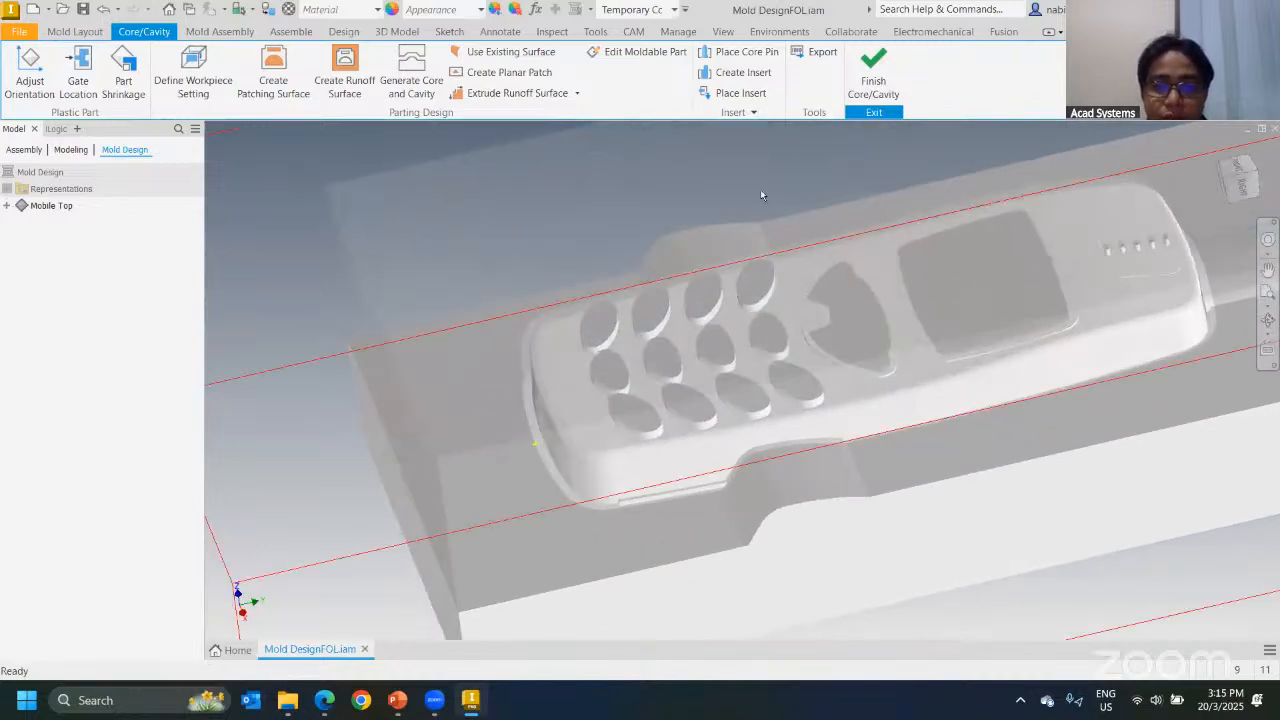
left_click(875, 62)
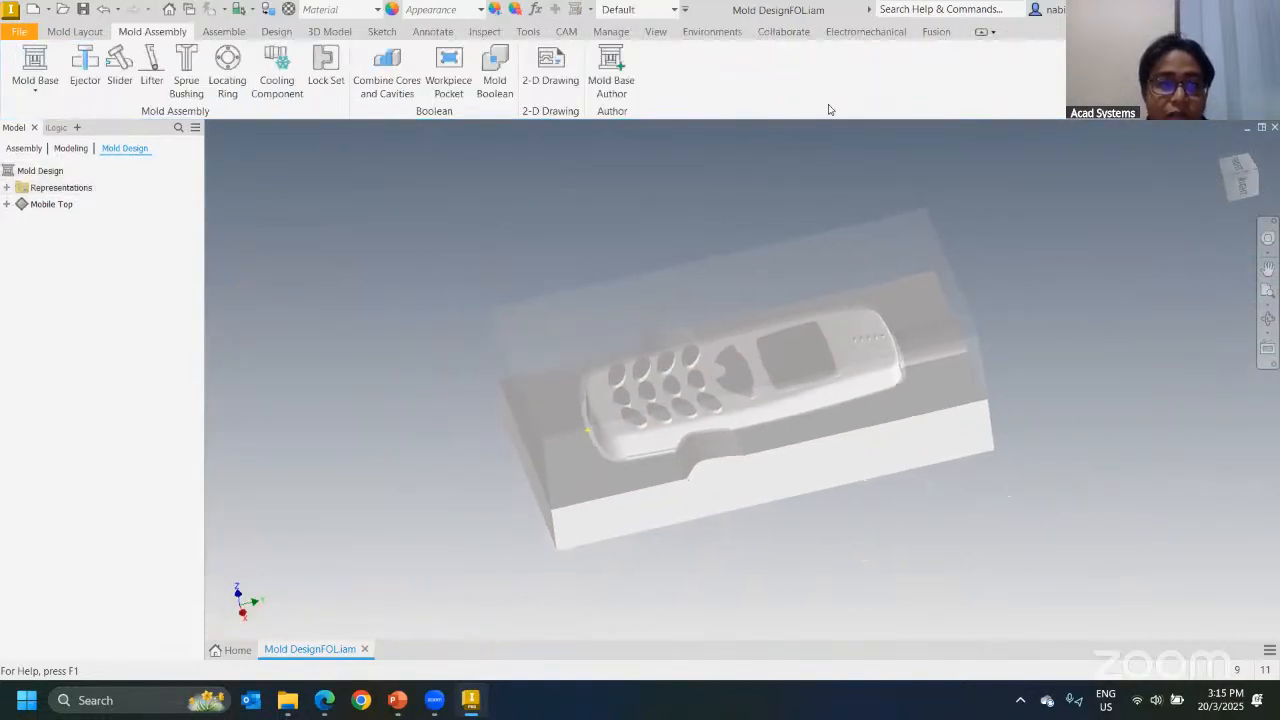
Step: Start a manual runner sketch on the flat runoff surface face adjoining the keypad end of the part
left_click(75, 33)
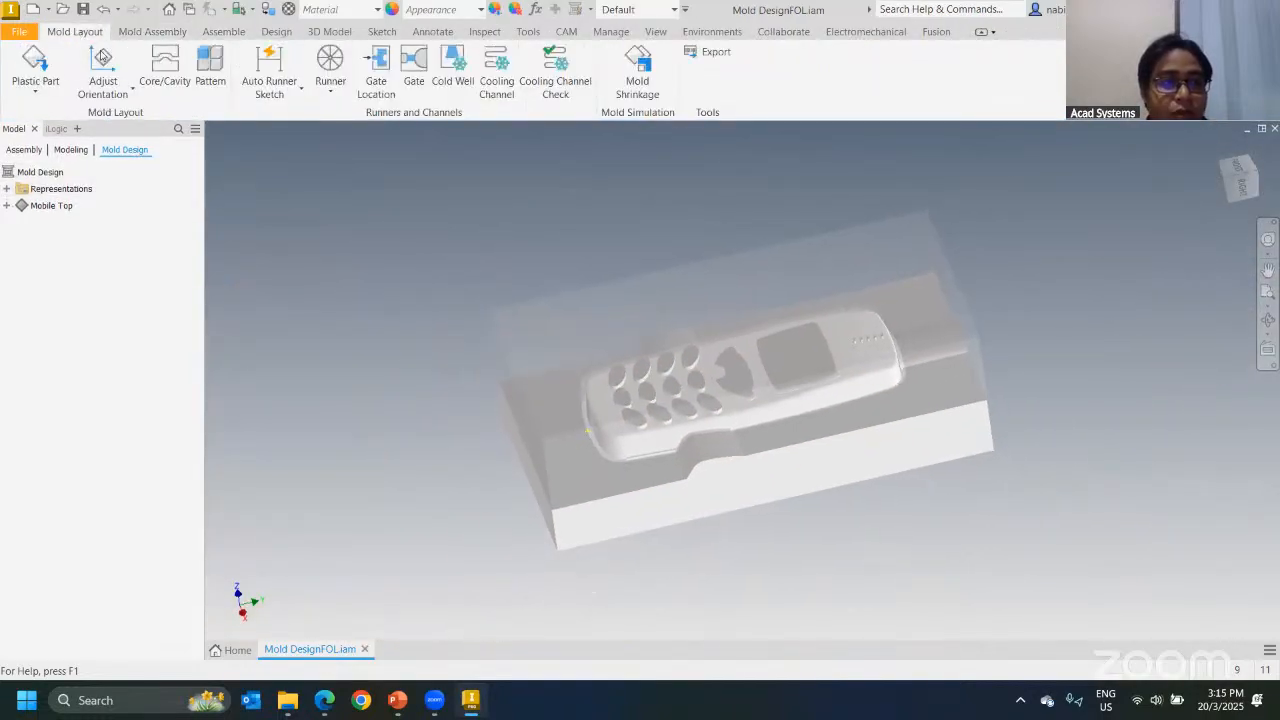
left_click(330, 92)
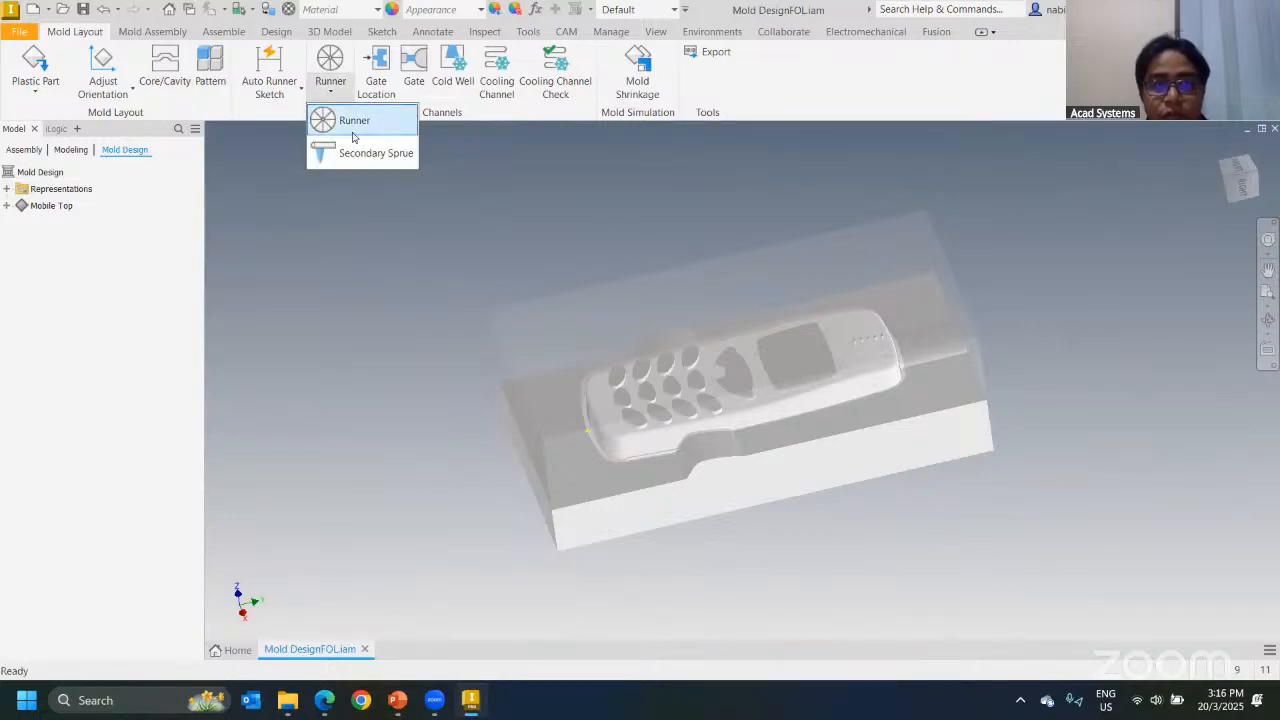
left_click(272, 97)
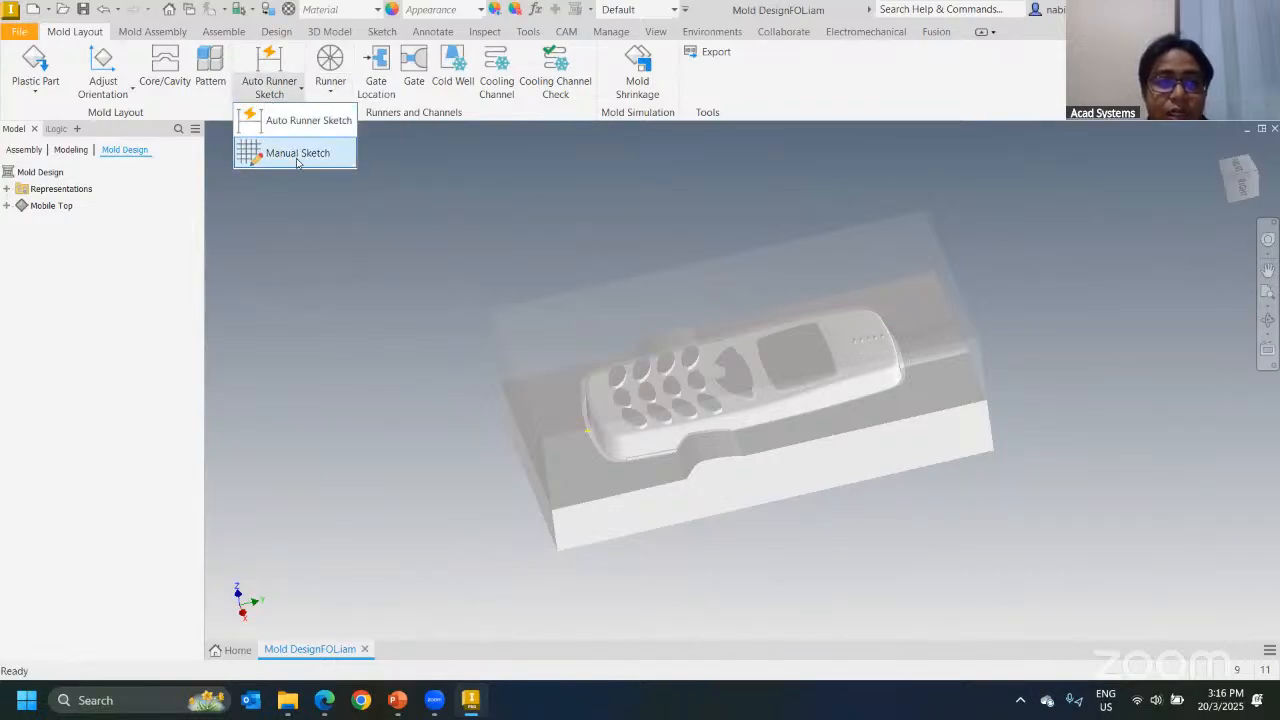
left_click(282, 158)
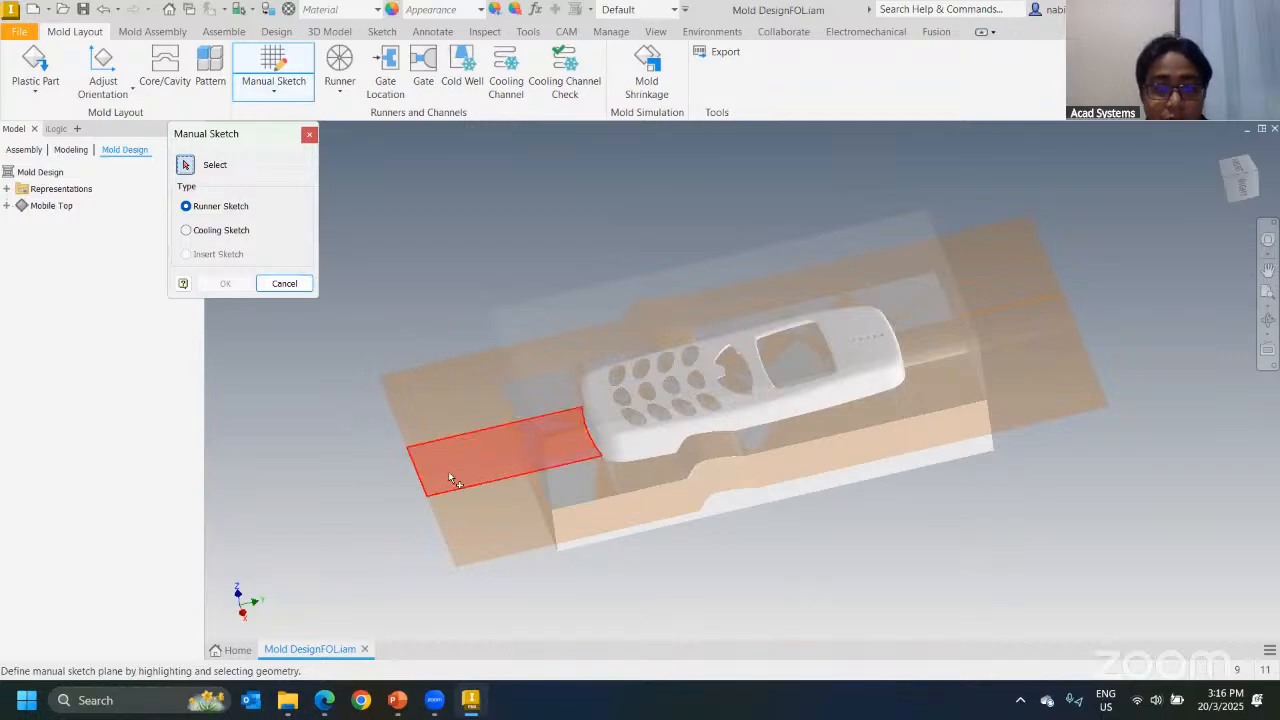
left_click(448, 470)
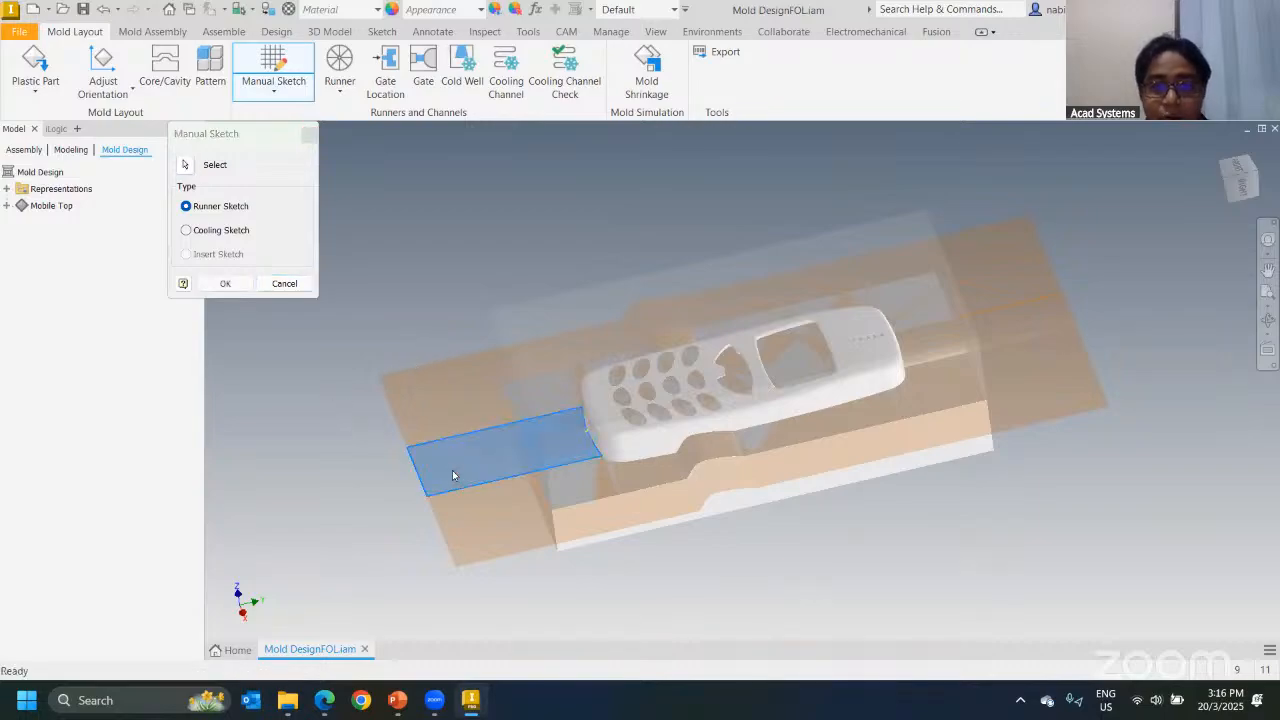
left_click(225, 283)
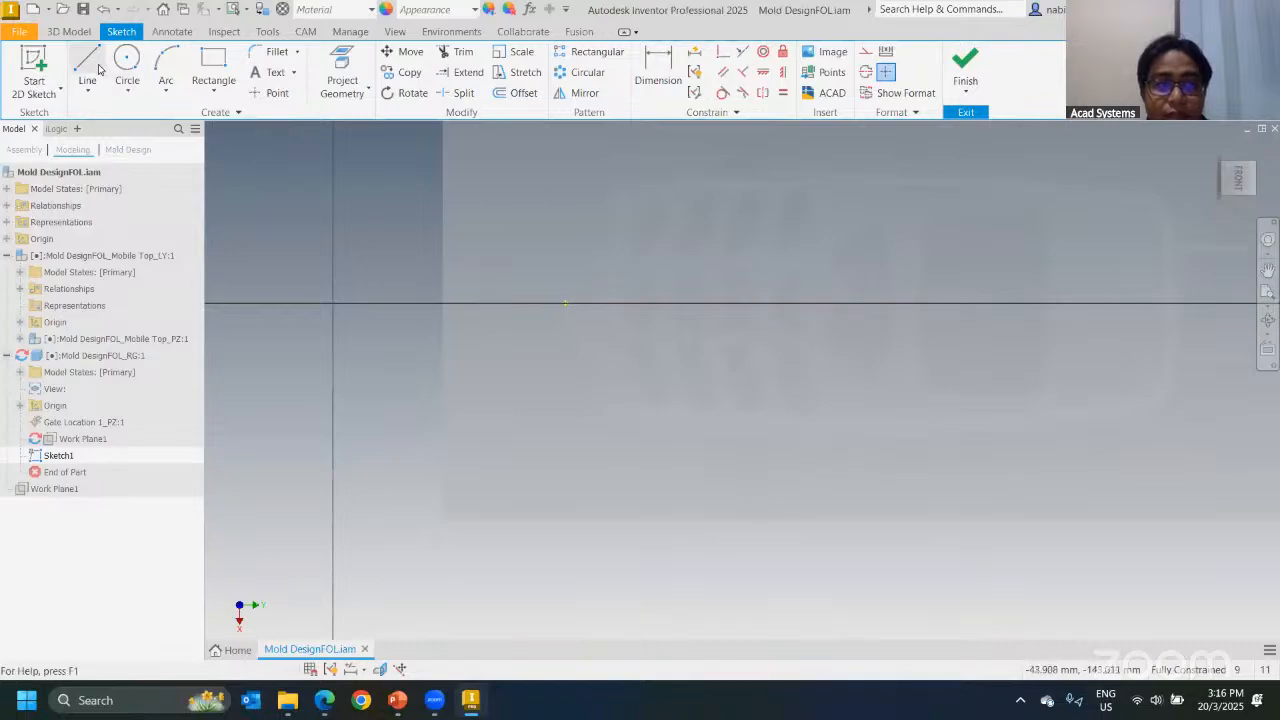
Step: Sketch a short horizontal runner line between the block's outer edge and the gate point, slightly offset from the horizontal axis
left_click(93, 65)
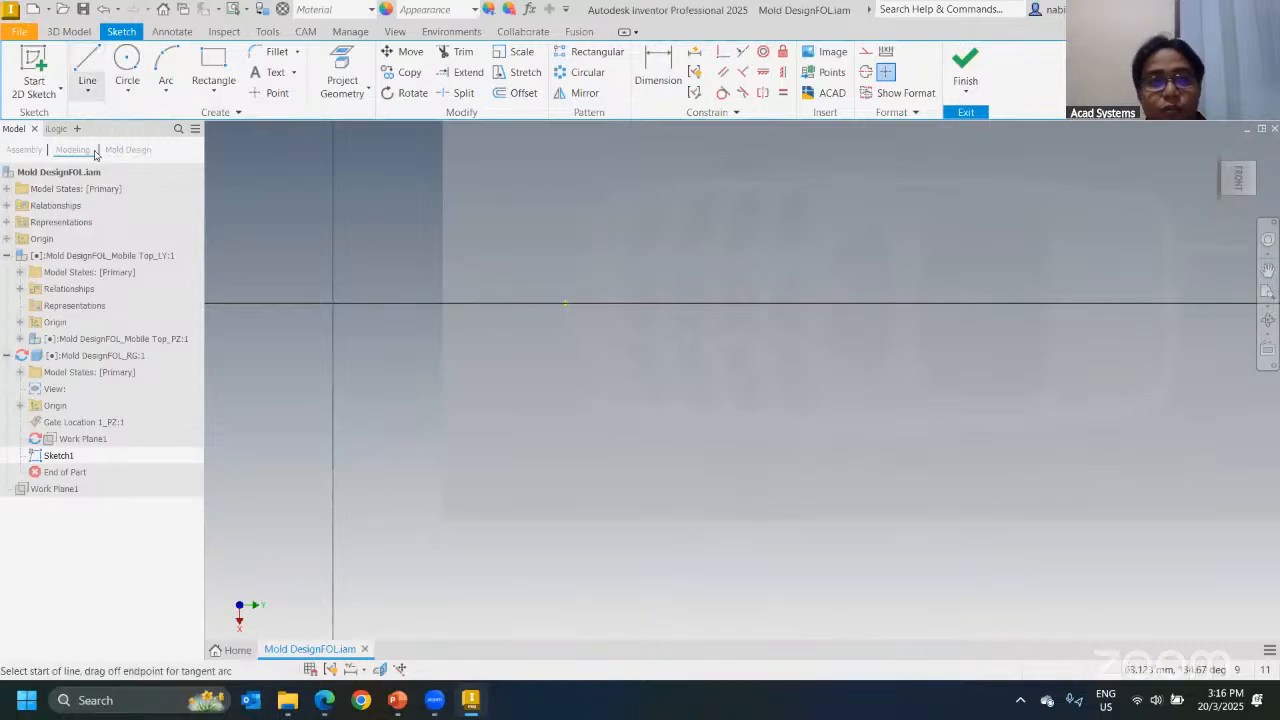
left_click(469, 321)
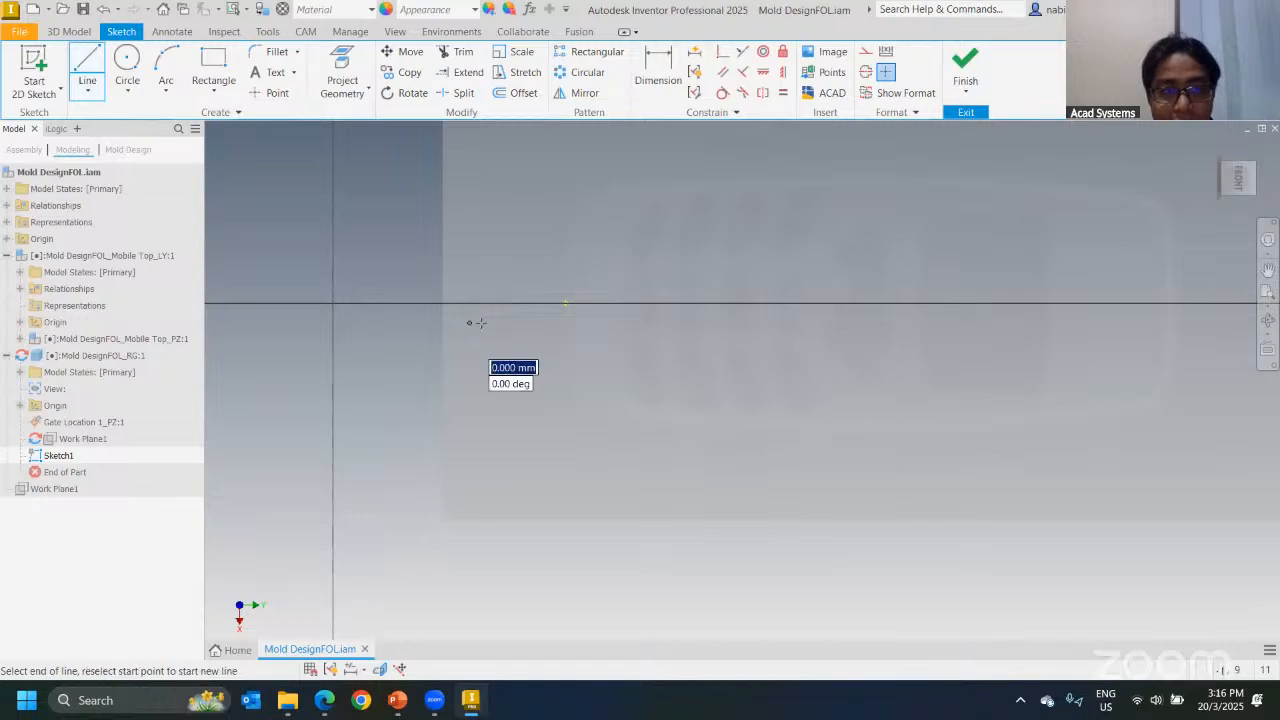
left_click(539, 322)
right_click(539, 265)
left_click(594, 265)
scroll(564, 305, "down", 4)
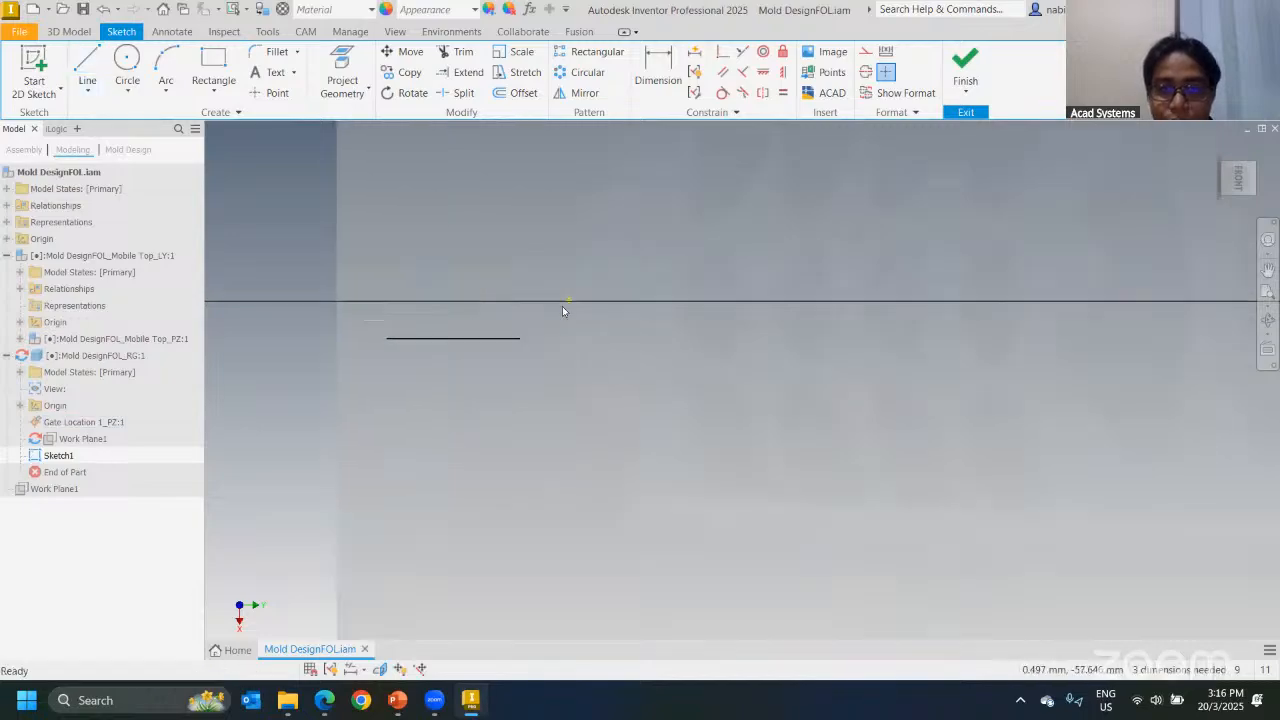
Step: Constrain the runner line's gate-side endpoint horizontally to the gate location point and finish the sketch
scroll(432, 356, "up", 2)
middle_click_drag(428, 362, 551, 380)
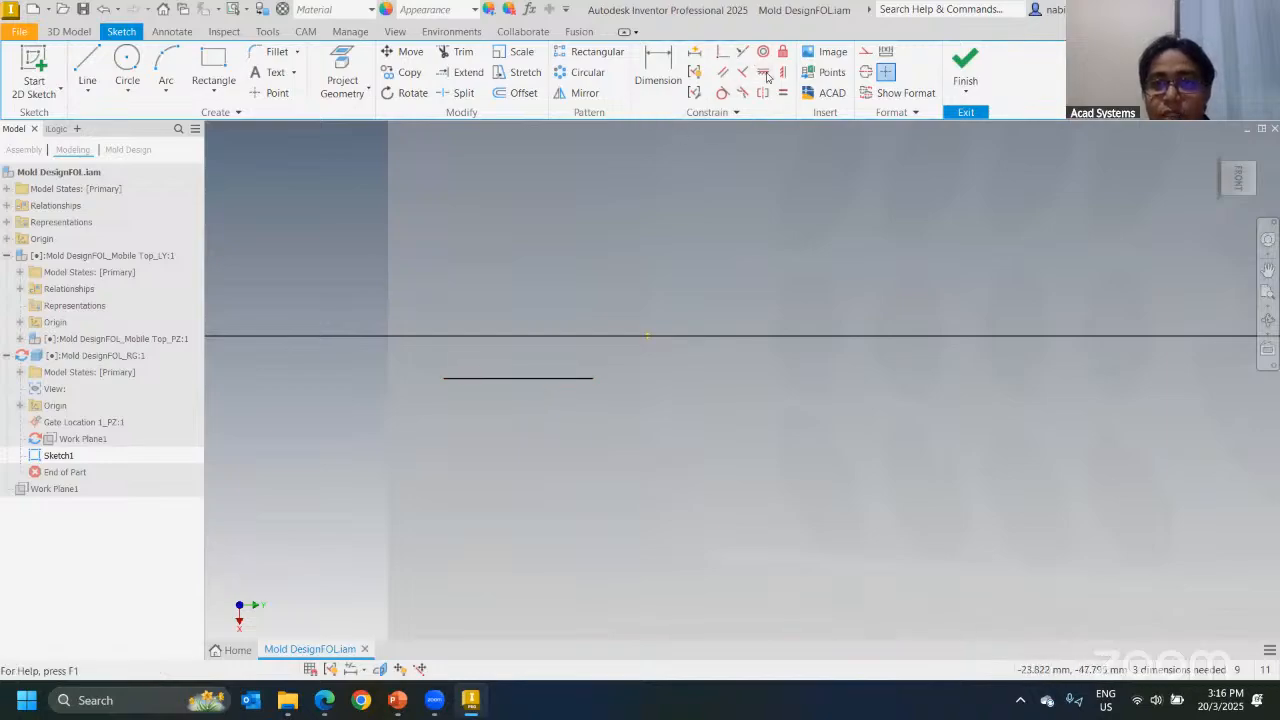
mouse_move(572, 377)
left_mouse_down()
mouse_move(574, 340)
mouse_move(569, 371)
left_mouse_up()
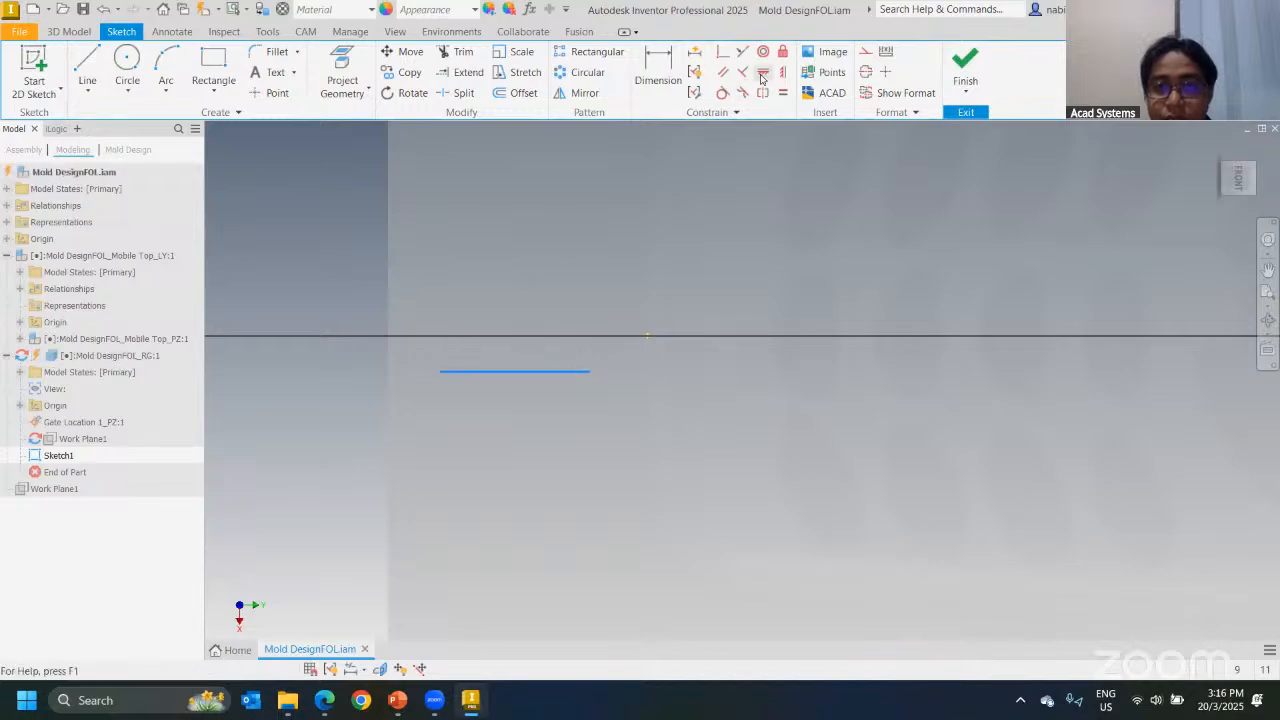
left_click(356, 200)
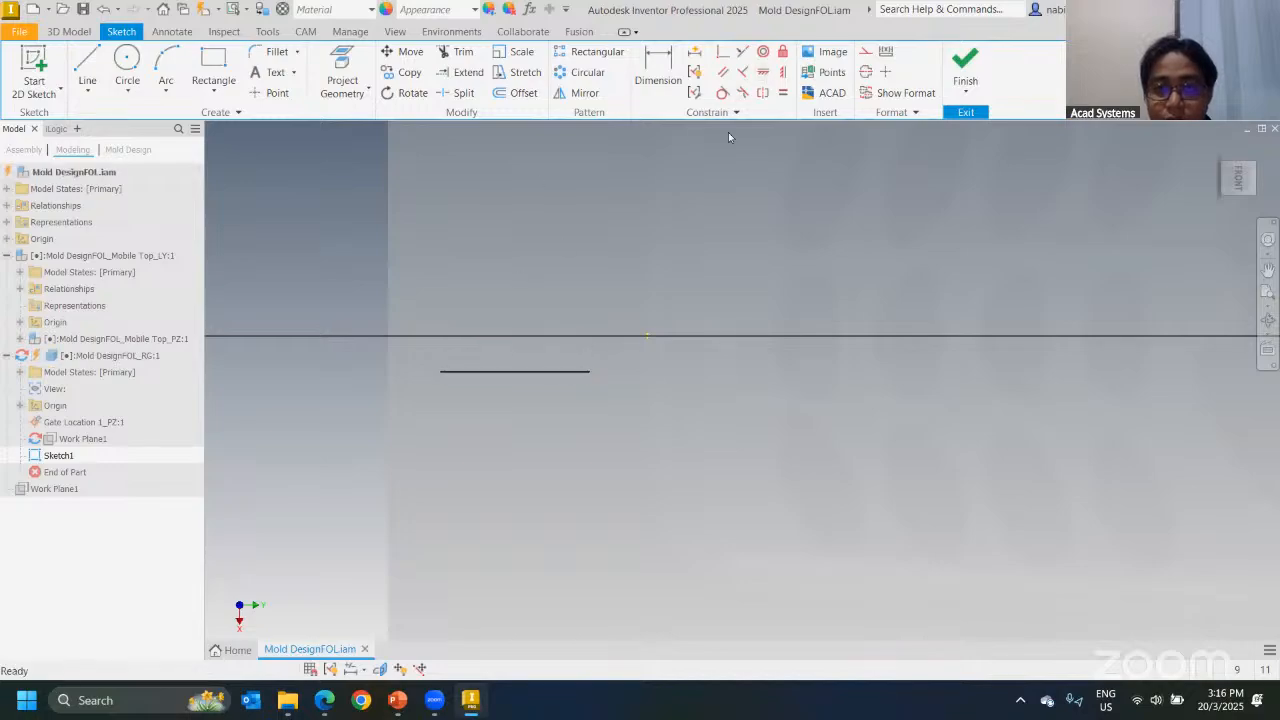
left_click(763, 74)
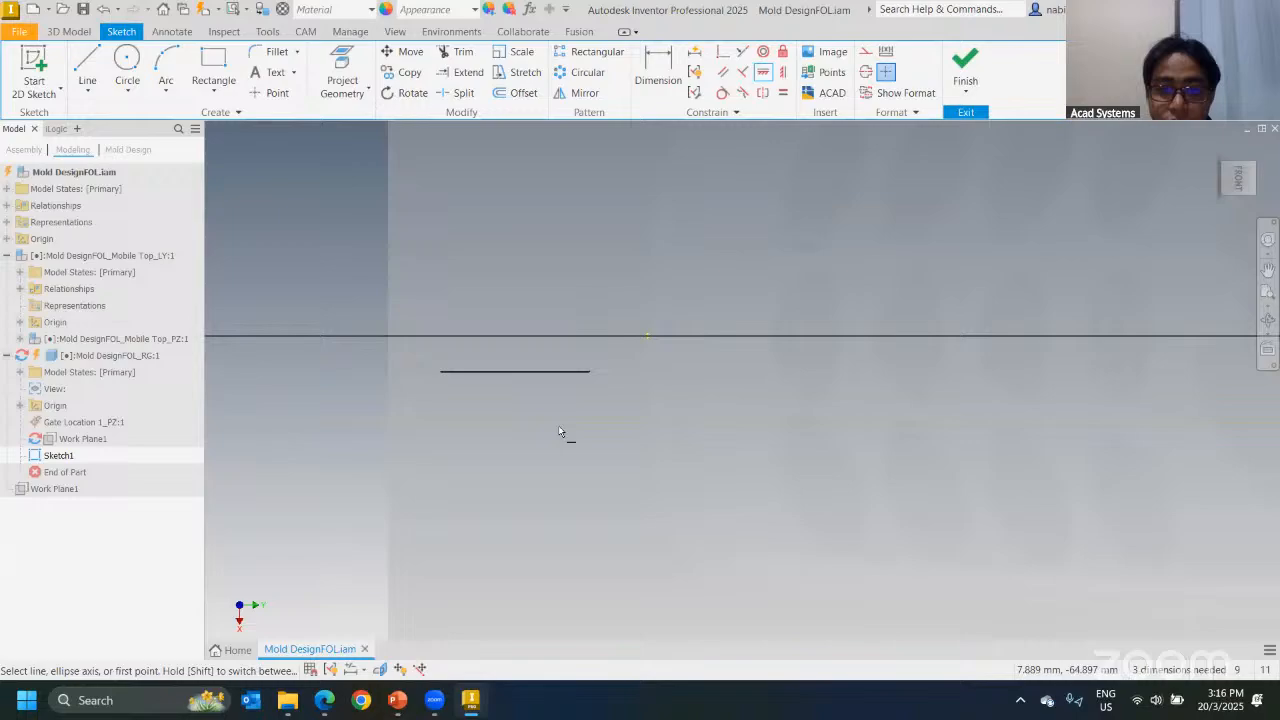
left_click(590, 371)
left_click(652, 335)
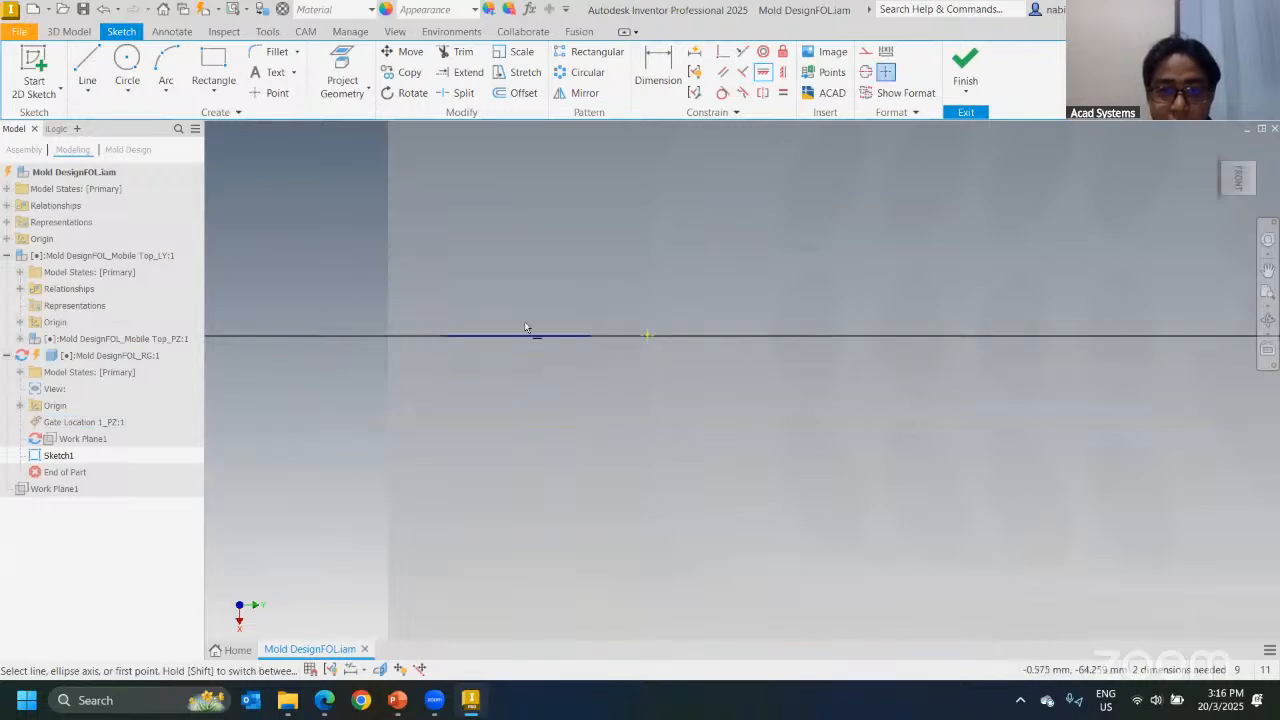
left_click(965, 65)
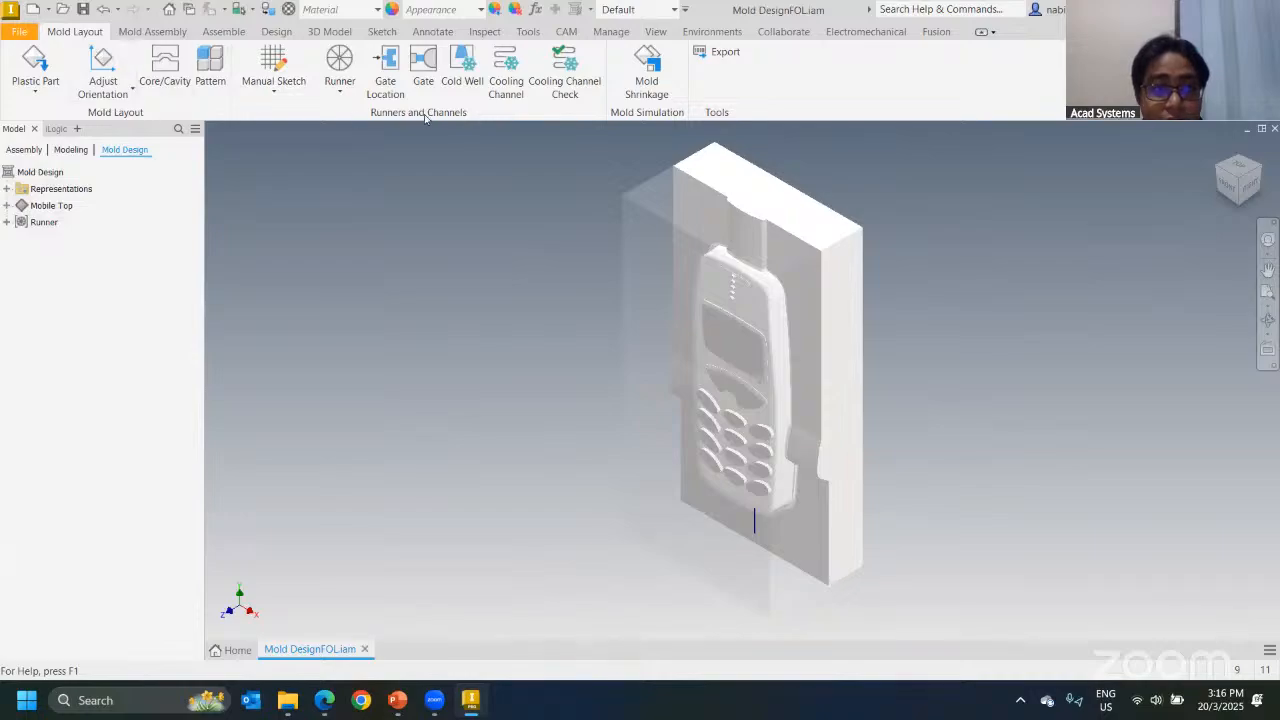
Step: Start a runner using the sketched line beside the gate point as its path
middle_click_drag(374, 303, 408, 217, "shift")
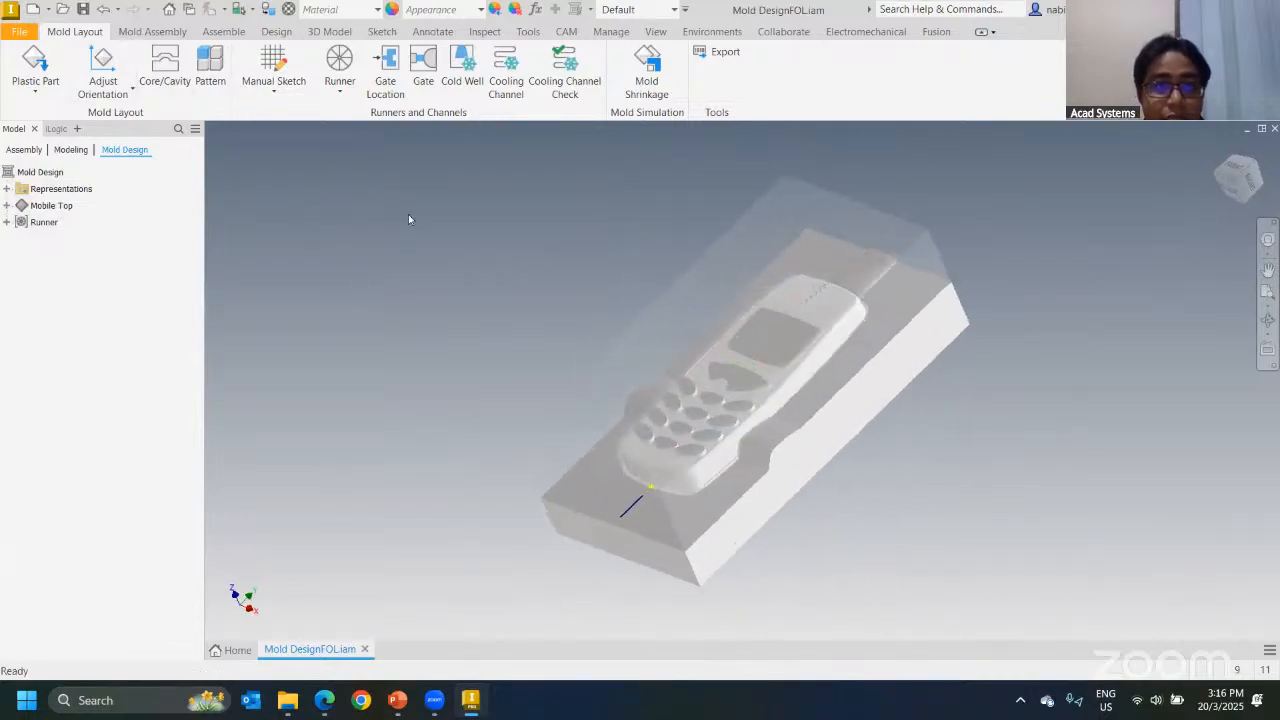
left_click(340, 84)
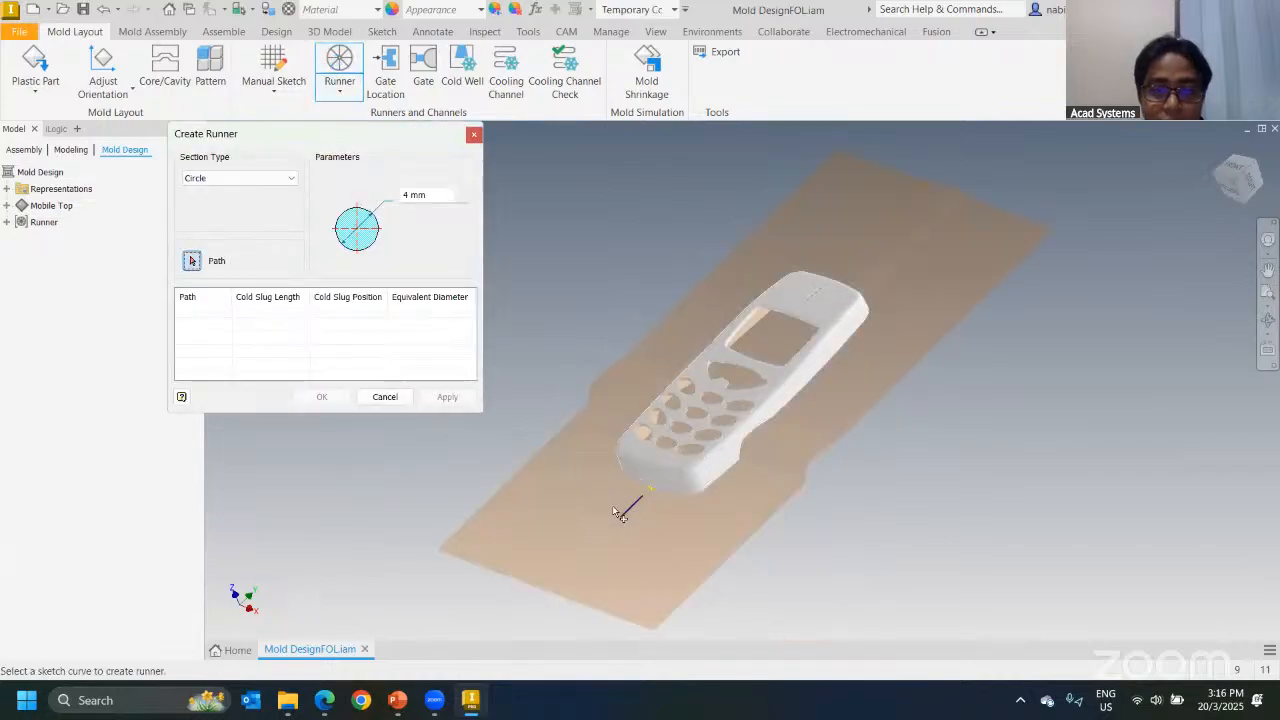
scroll(625, 513, "down", 3)
left_click(637, 515)
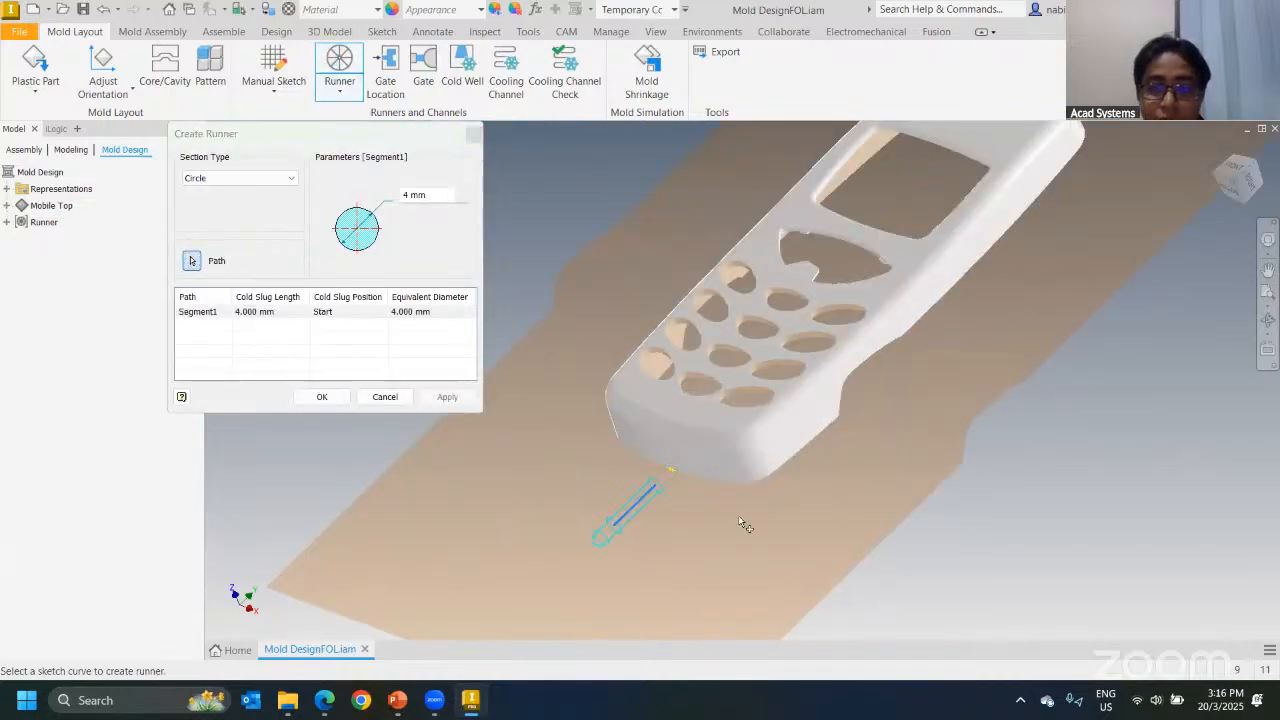
scroll(677, 523, "down", 3)
scroll(660, 440, "up", 2)
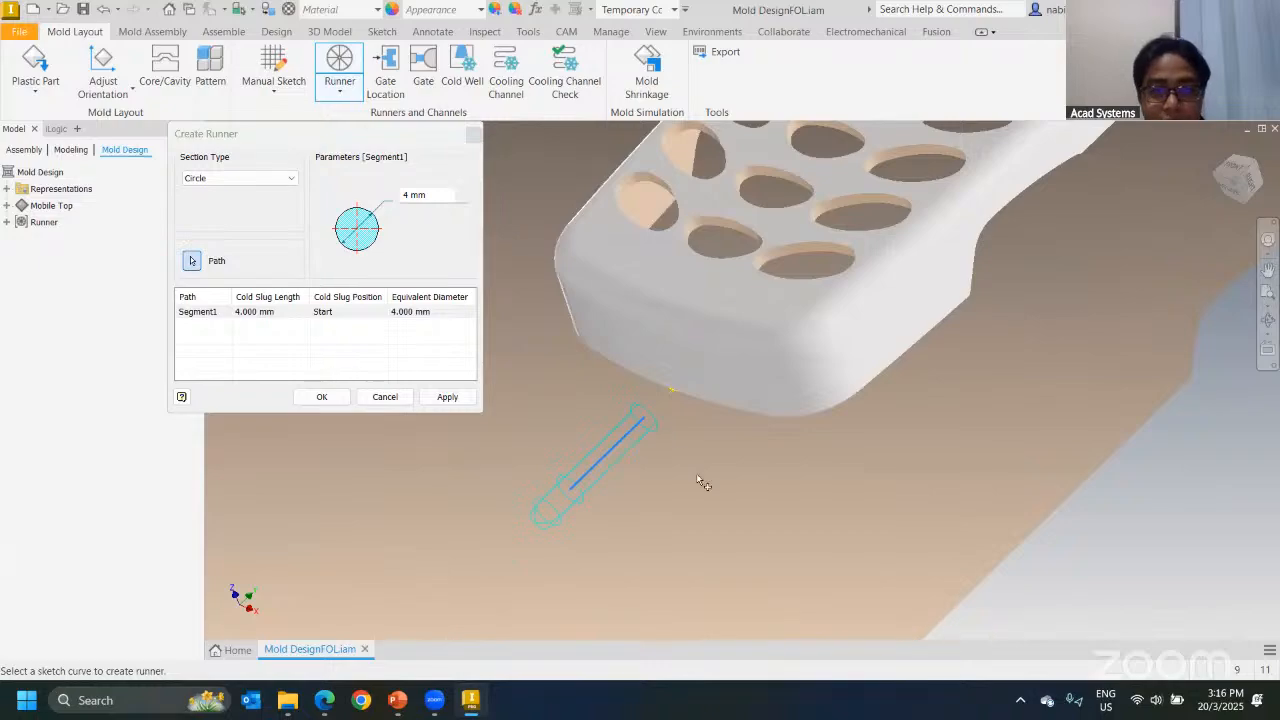
middle_click_drag(694, 466, 694, 429, "shift")
scroll(606, 484, "down", 4)
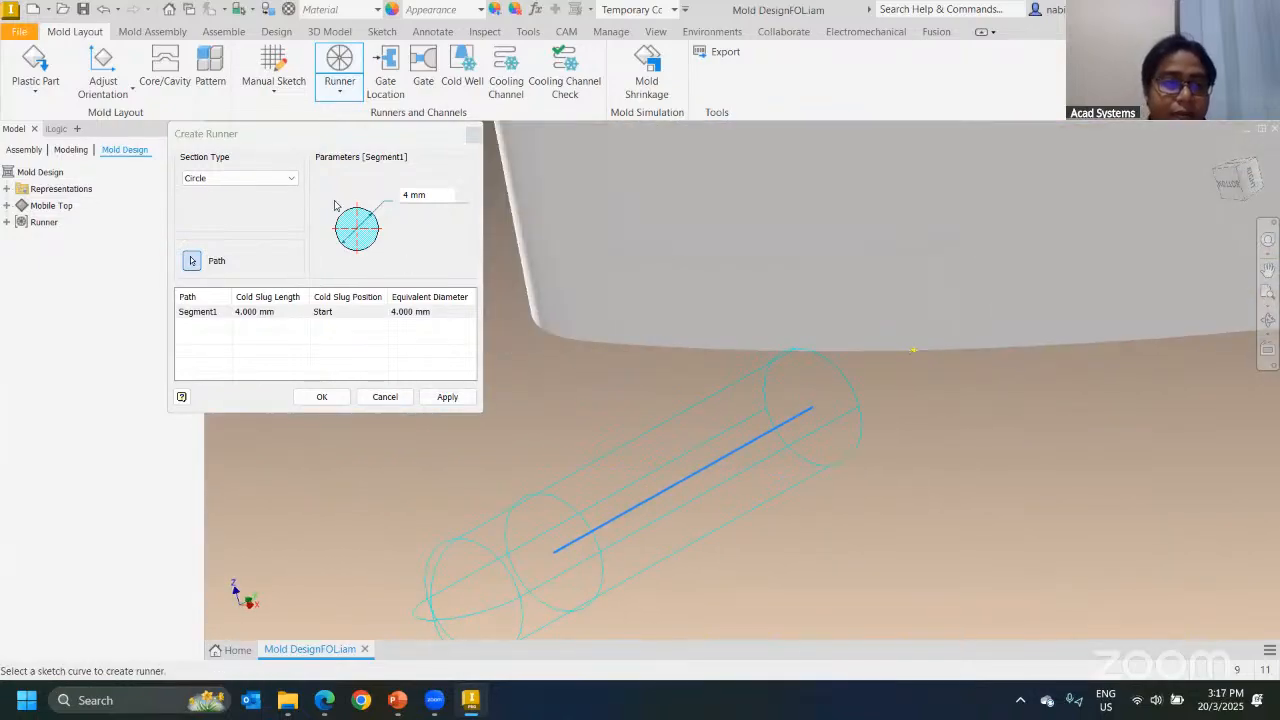
Step: Try the Trapezoid and U Shape section types on the runner segment
left_click(240, 178)
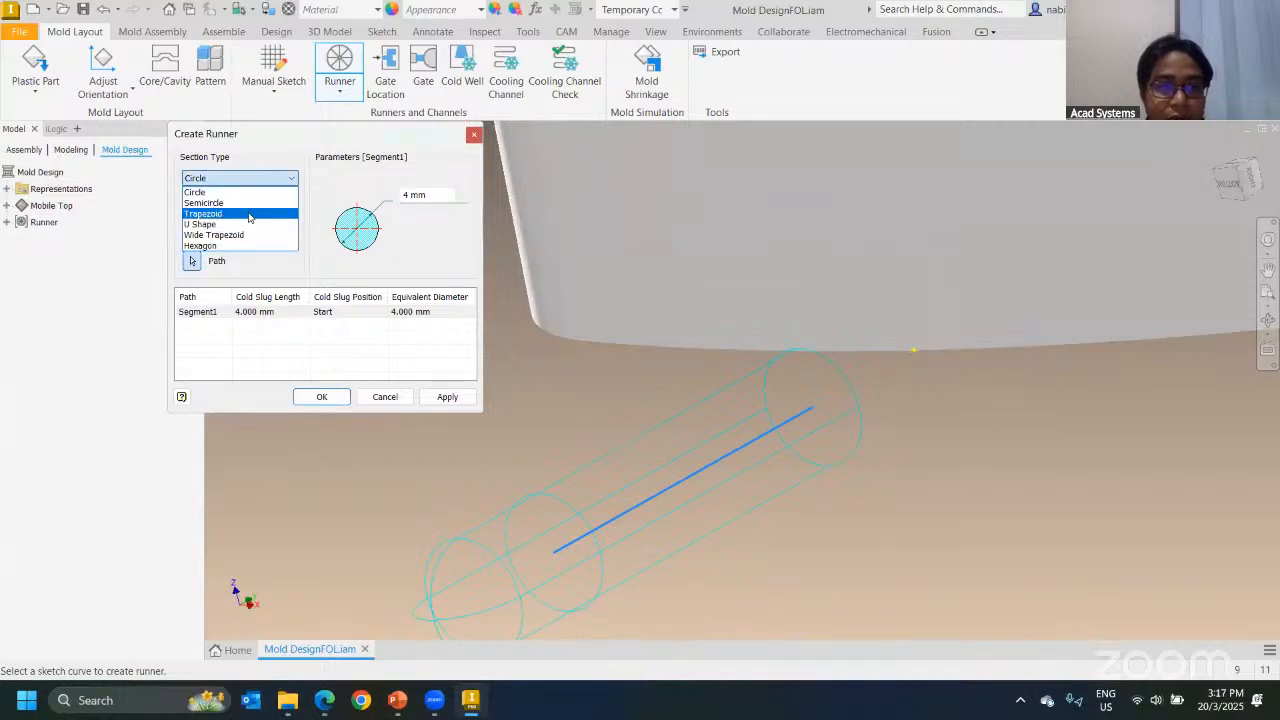
left_click(249, 214)
left_click(275, 178)
left_click(295, 224)
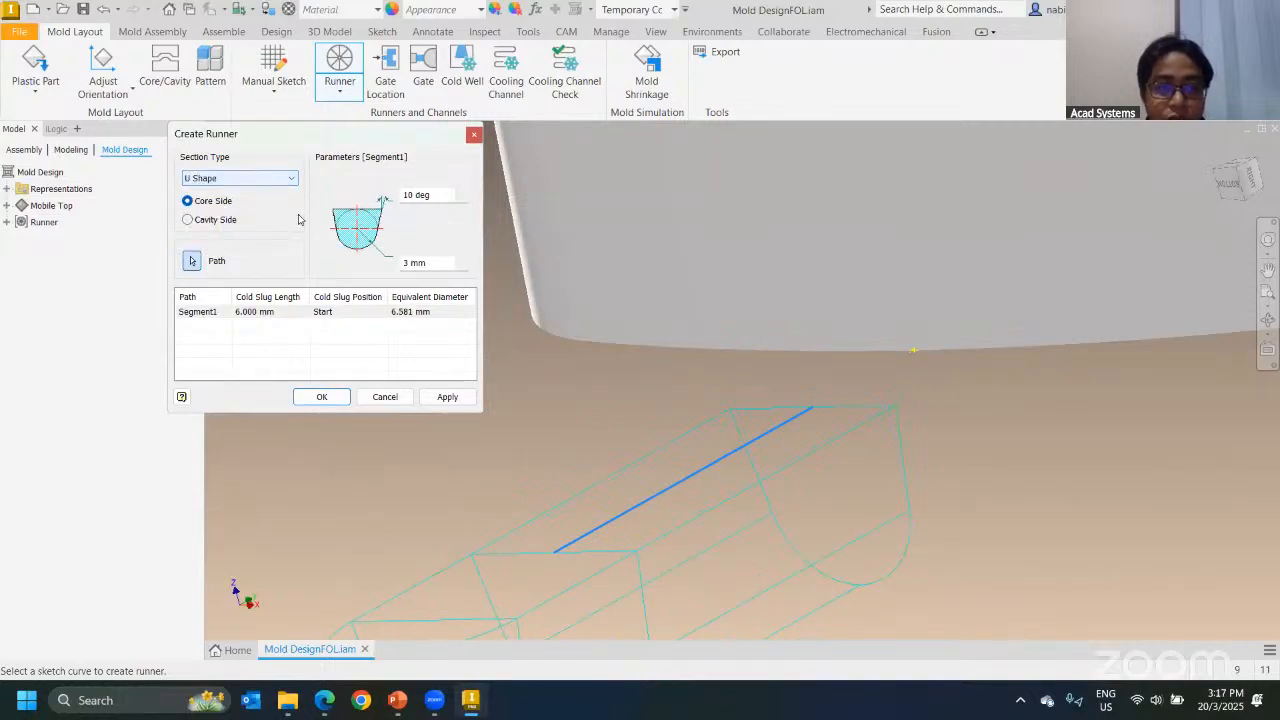
Step: Set the runner's section type to Semicircle and place it on the cavity side
left_click(212, 178)
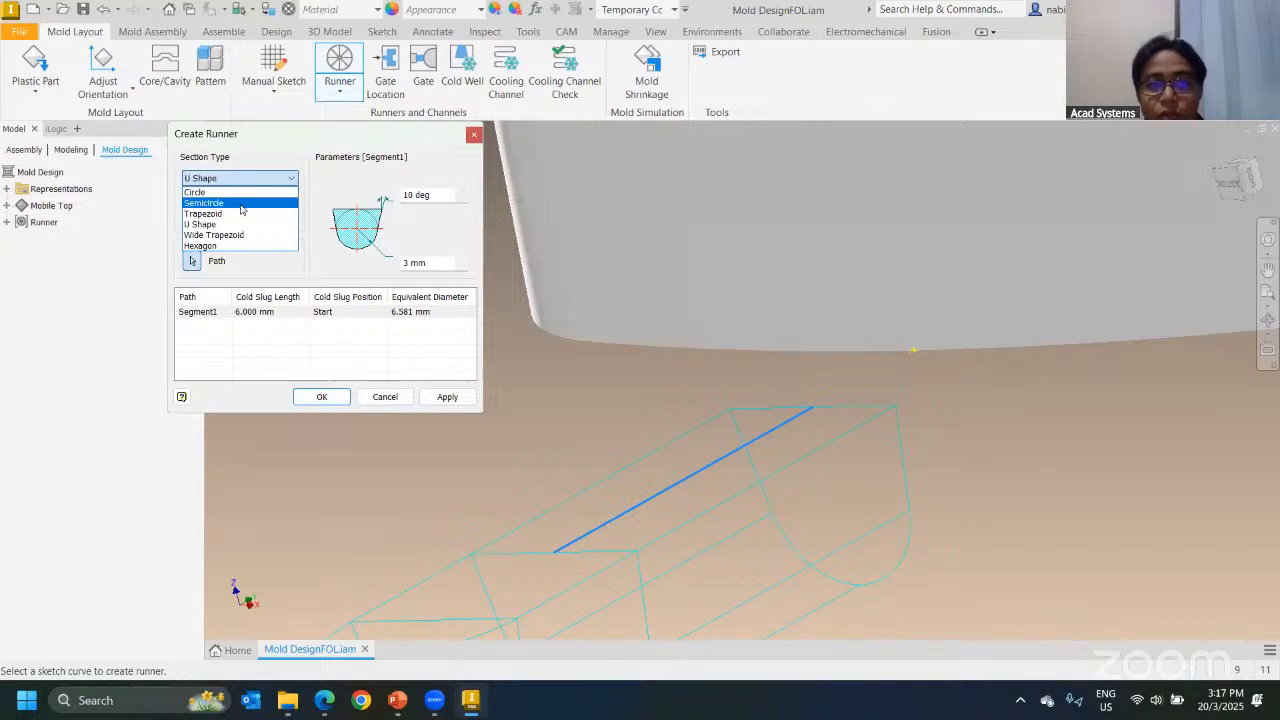
left_click(241, 206)
scroll(752, 378, "down", 4)
scroll(1006, 330, "down", 2)
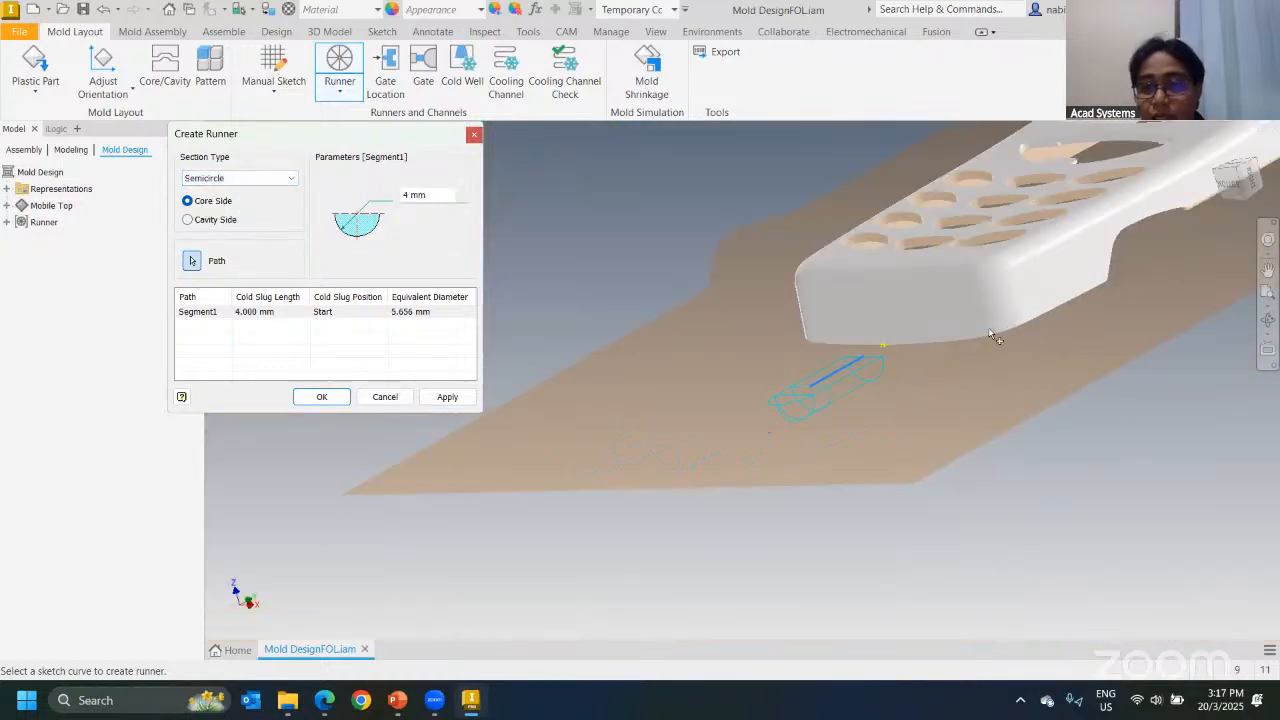
middle_click_drag(997, 334, 832, 352)
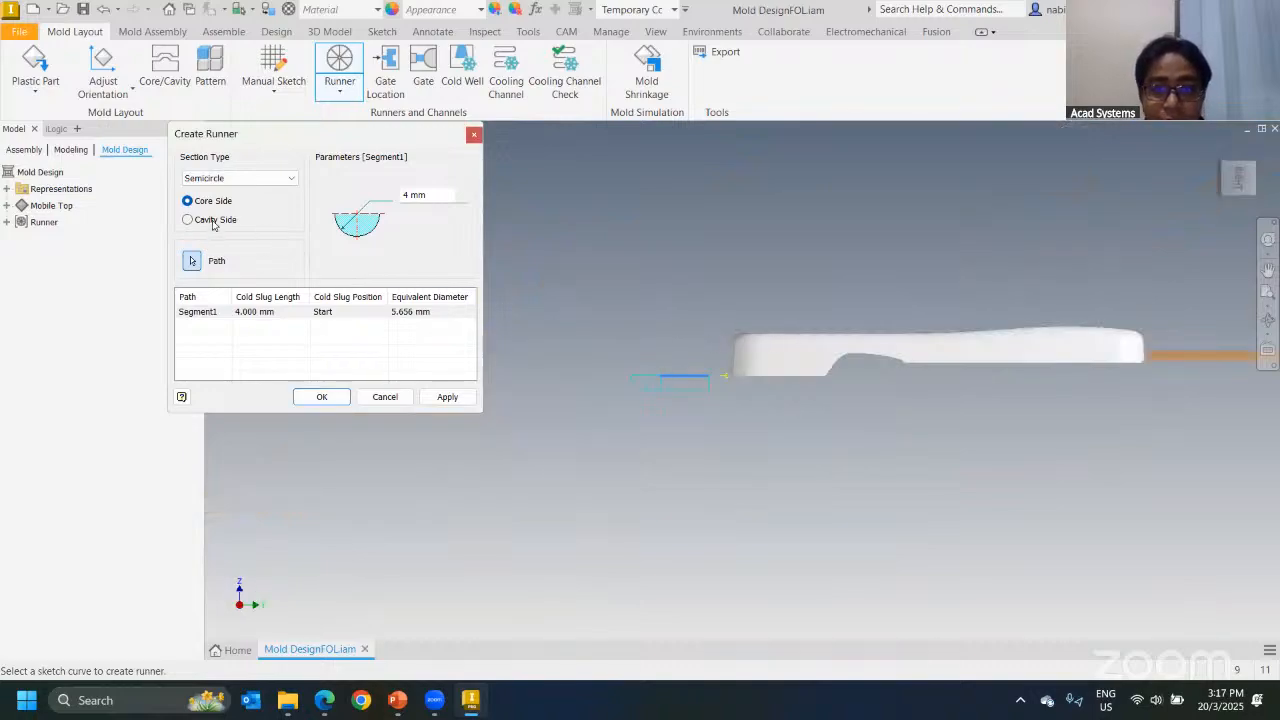
left_click(188, 219)
middle_click_drag(660, 372, 534, 325, "shift")
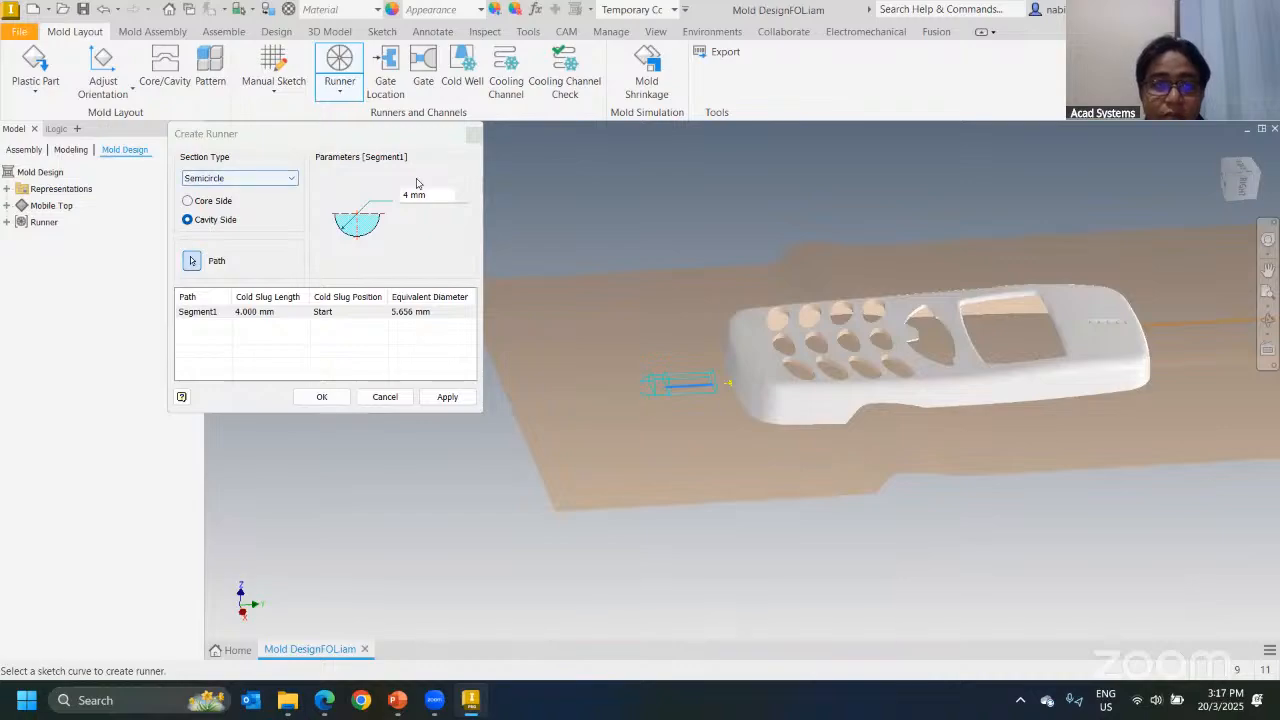
Step: Set the radius of the runner's semicircular section to 3 mm
left_click(327, 202)
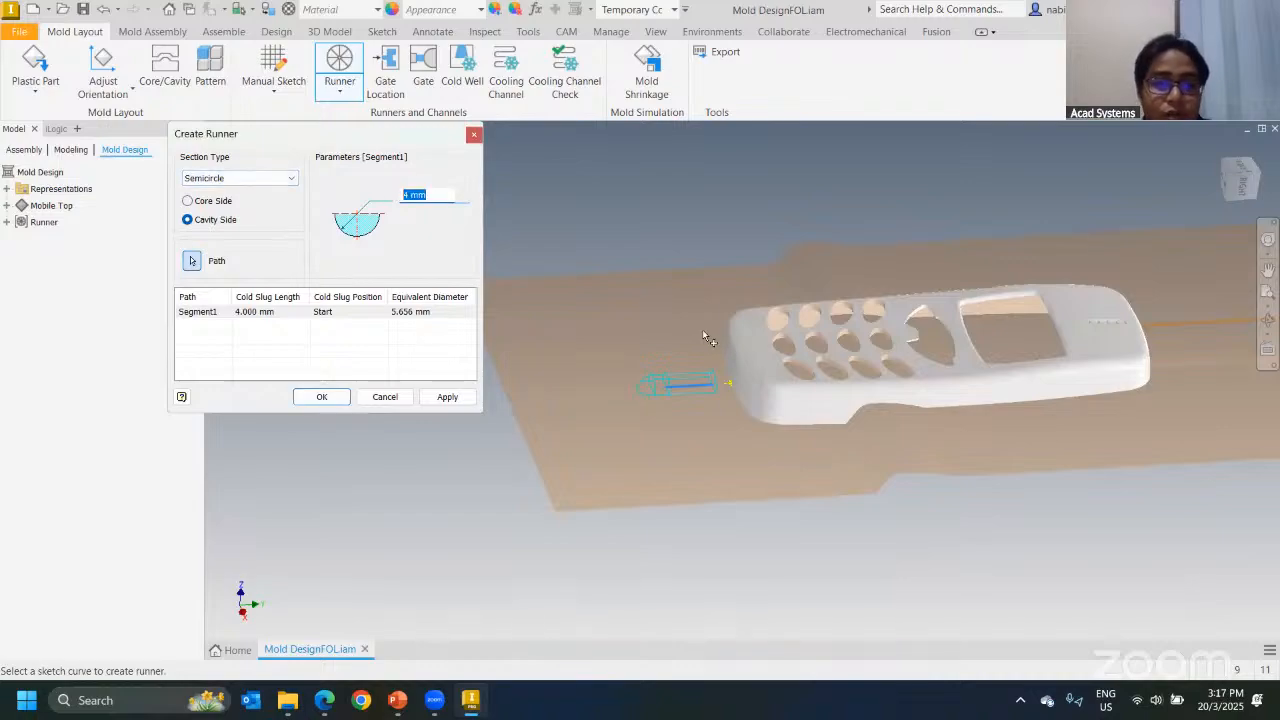
type("3")
scroll(606, 355, "up", 2)
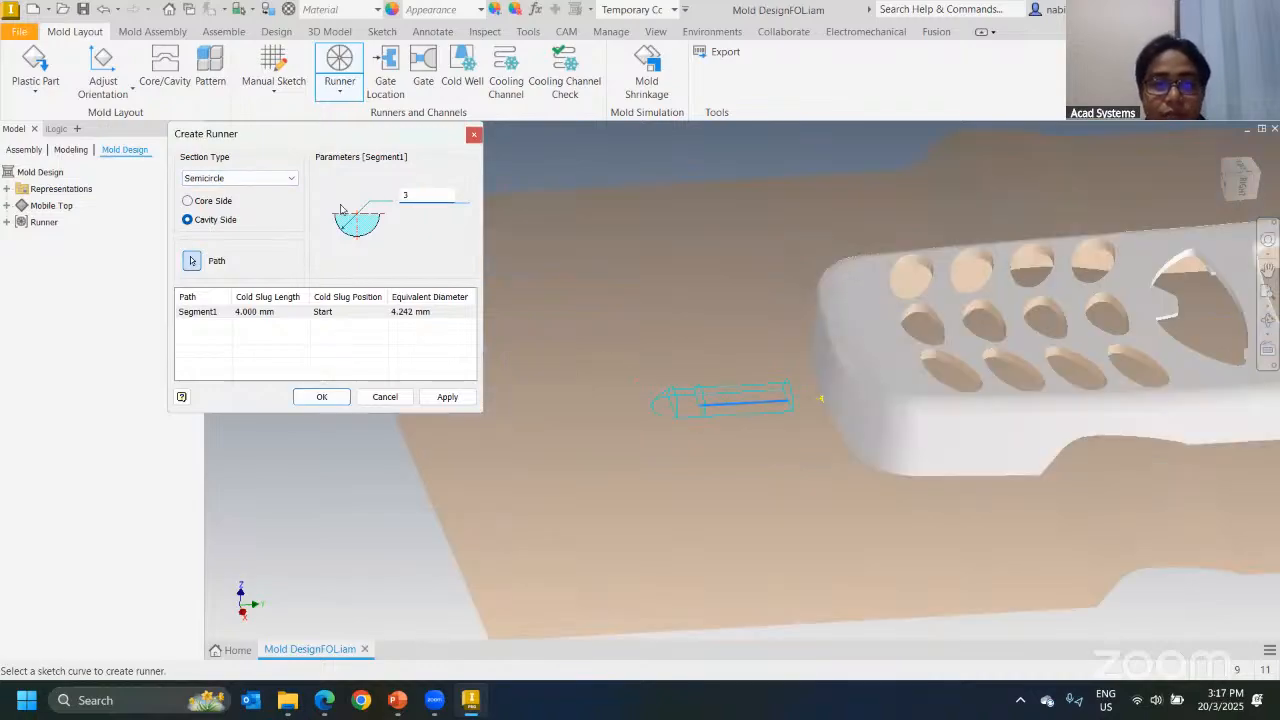
Step: Set the runner segment's cold slug position to None and create the runner
left_click(350, 318)
left_click(376, 313)
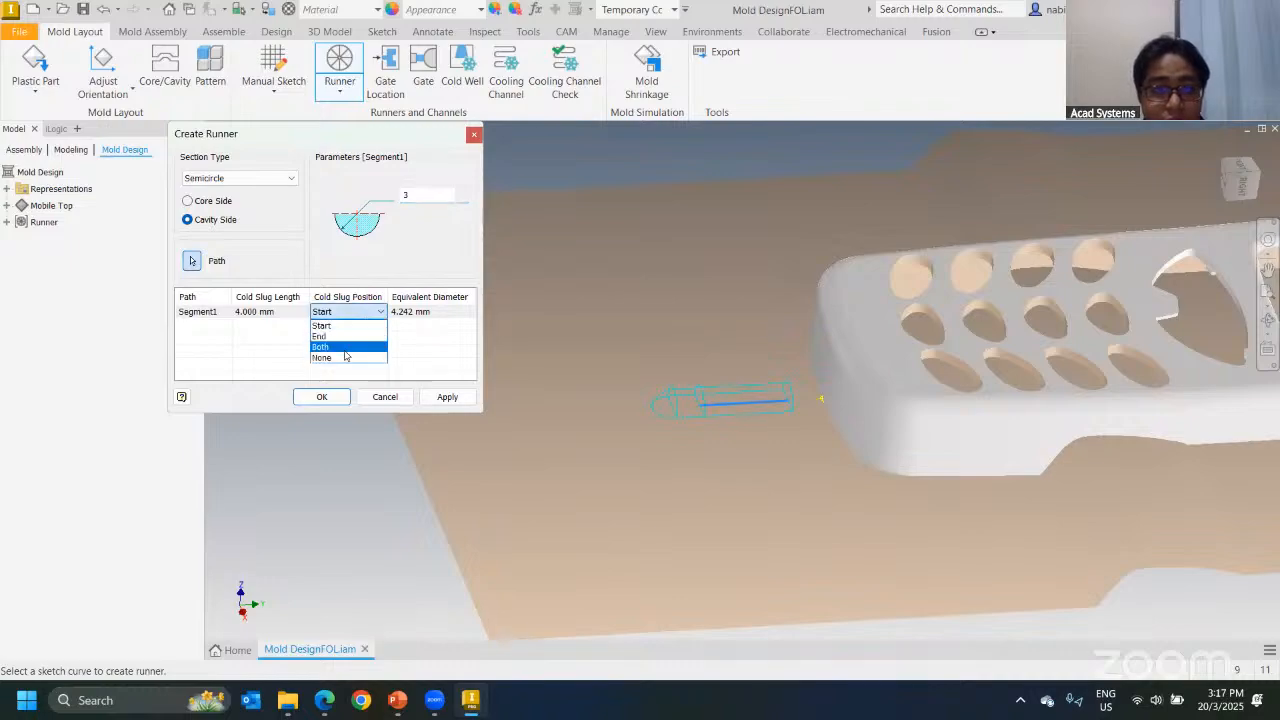
left_click(346, 357)
left_click(322, 397)
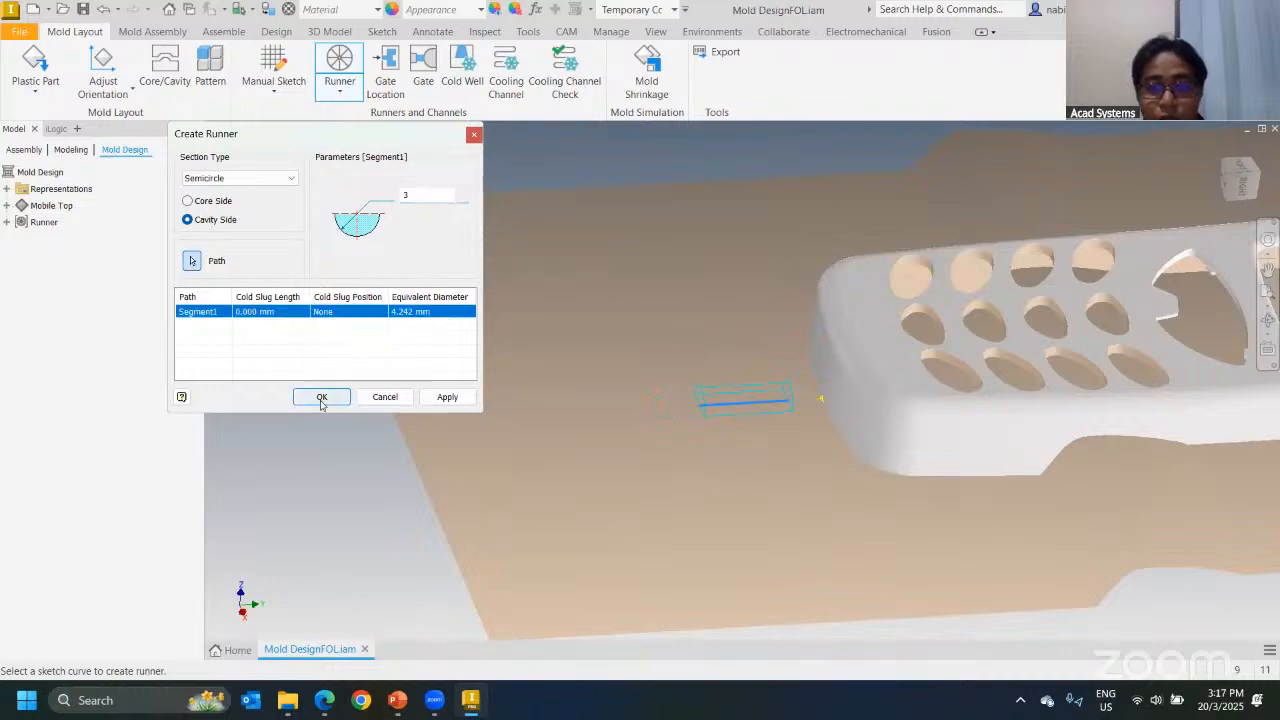
scroll(745, 417, "down", 3)
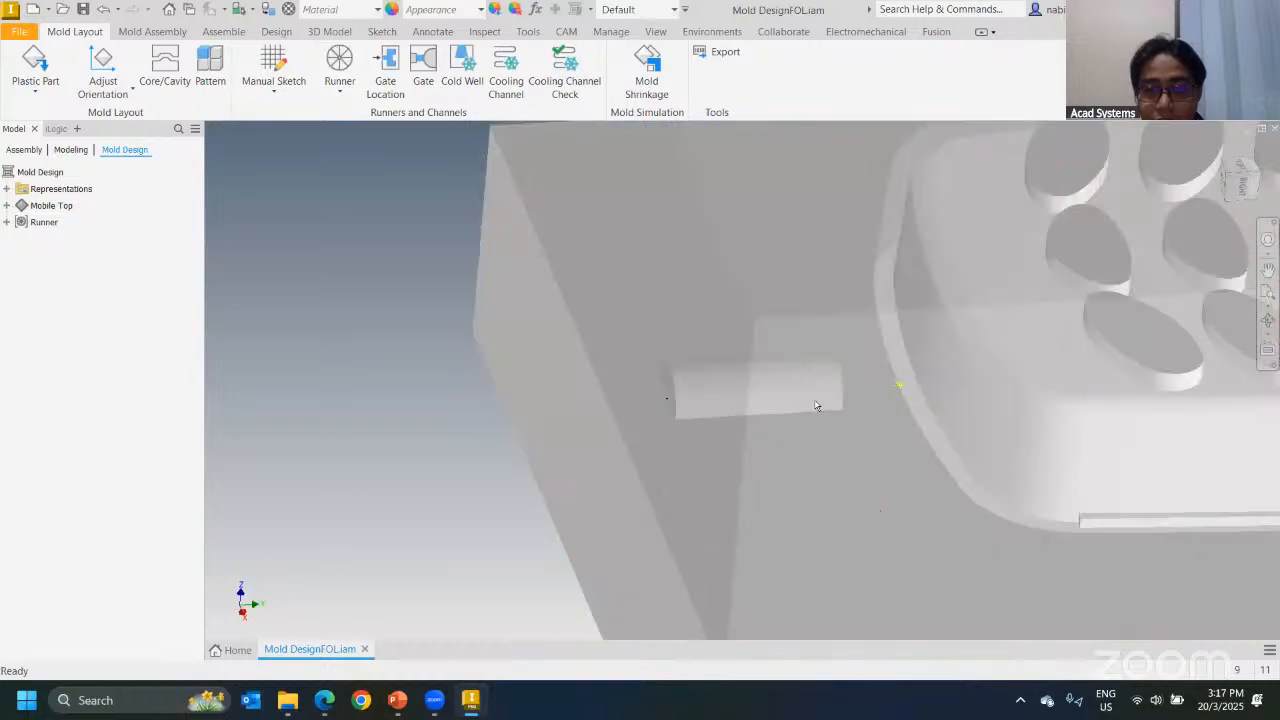
middle_click_drag(806, 389, 628, 426, "shift")
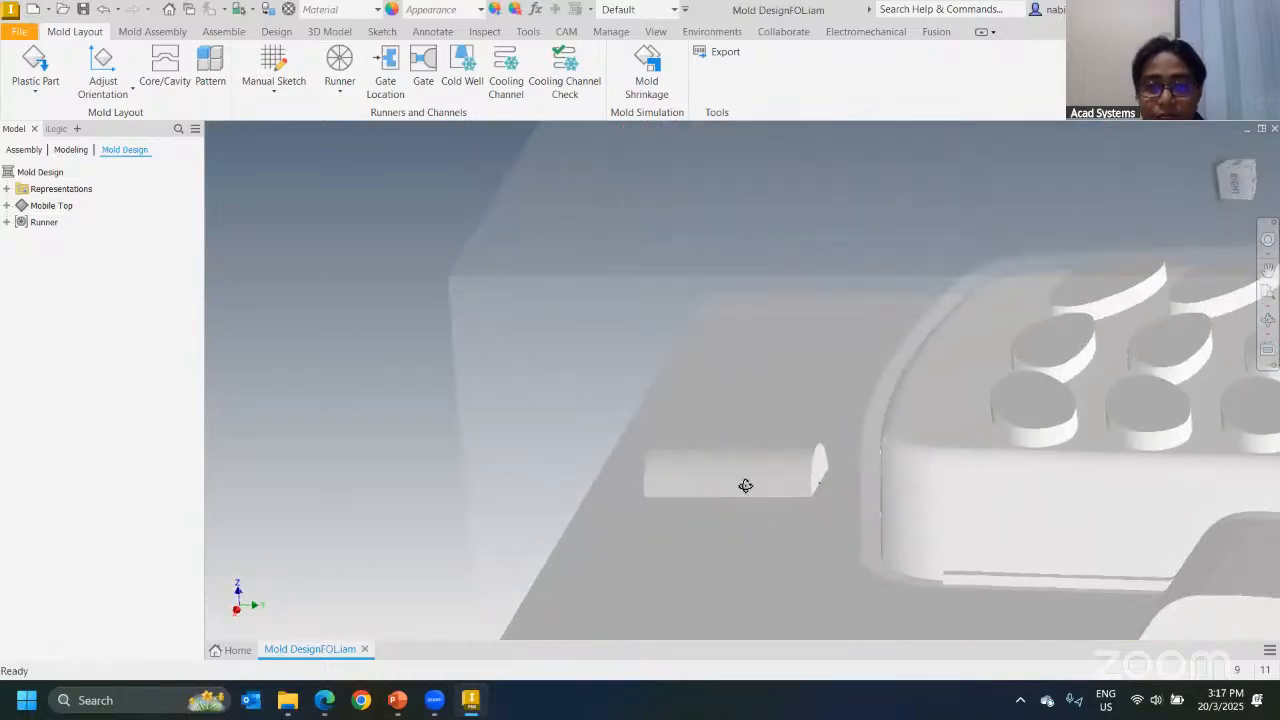
Step: Start an Edge gate with One Point placement at the gate location on the phone part's end edge
middle_click_drag(745, 485, 660, 481, "shift")
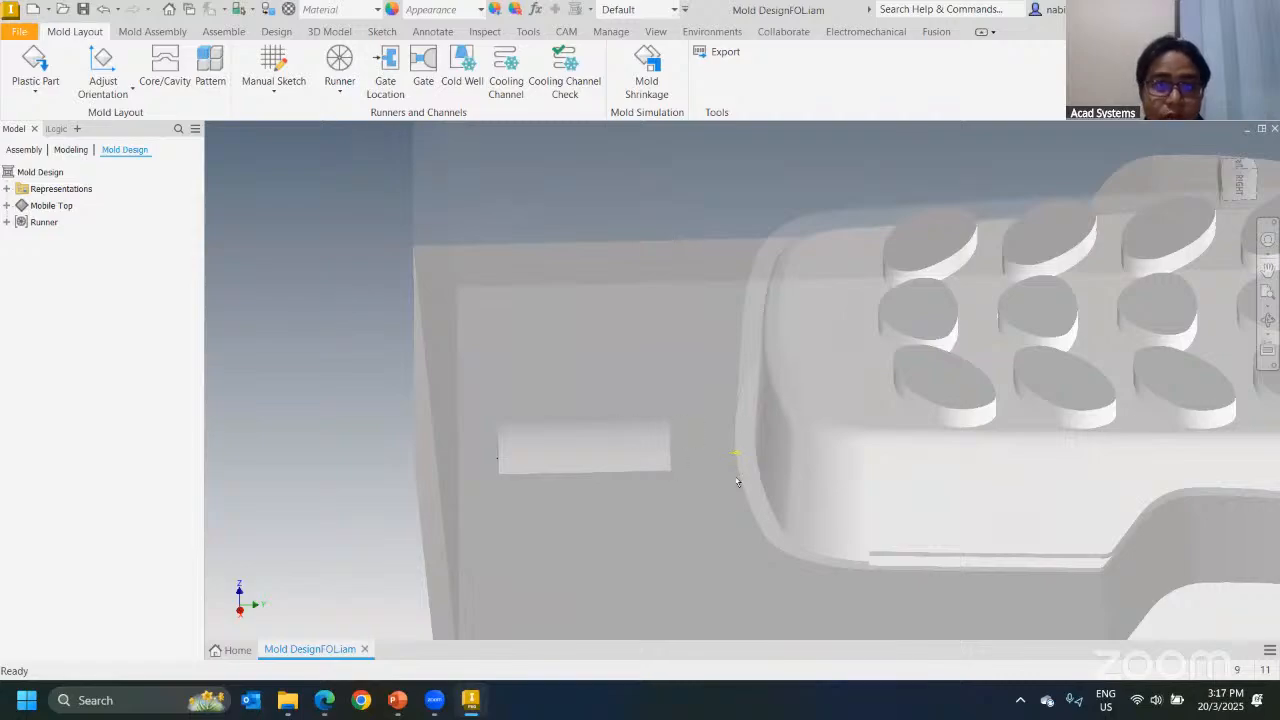
scroll(370, 245, "up", 3)
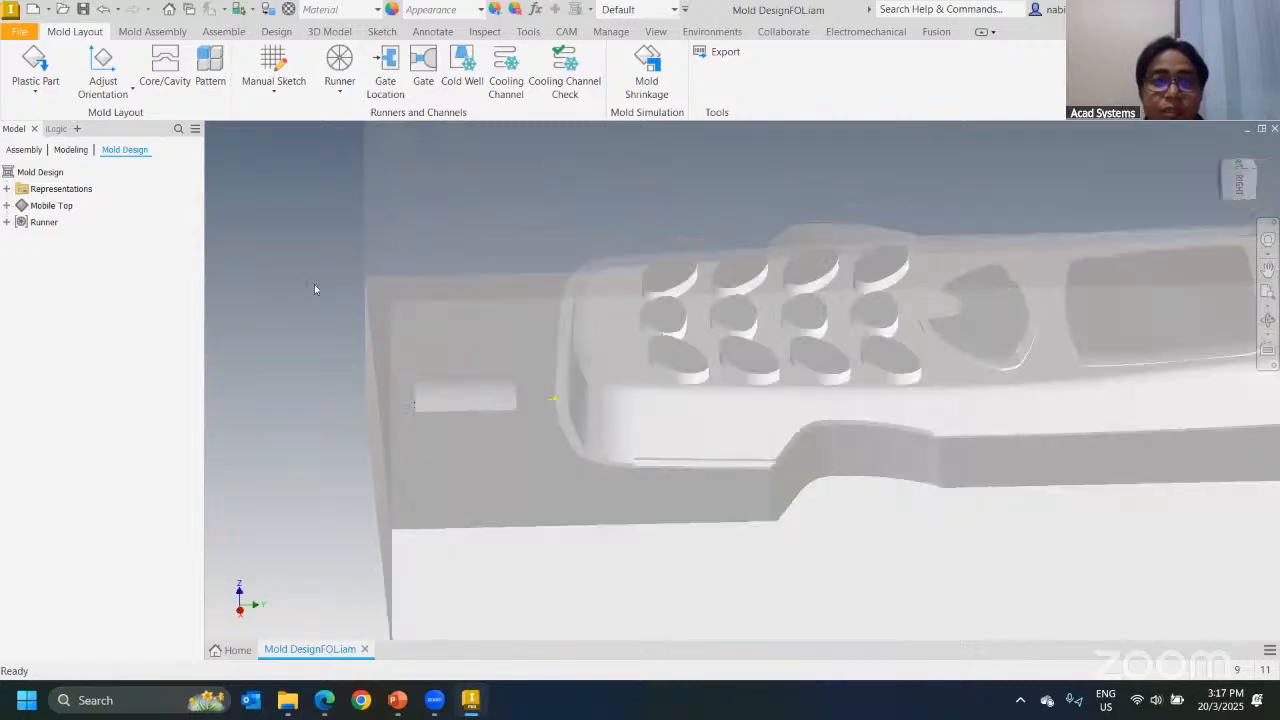
left_click(423, 70)
middle_click_drag(458, 350, 630, 350)
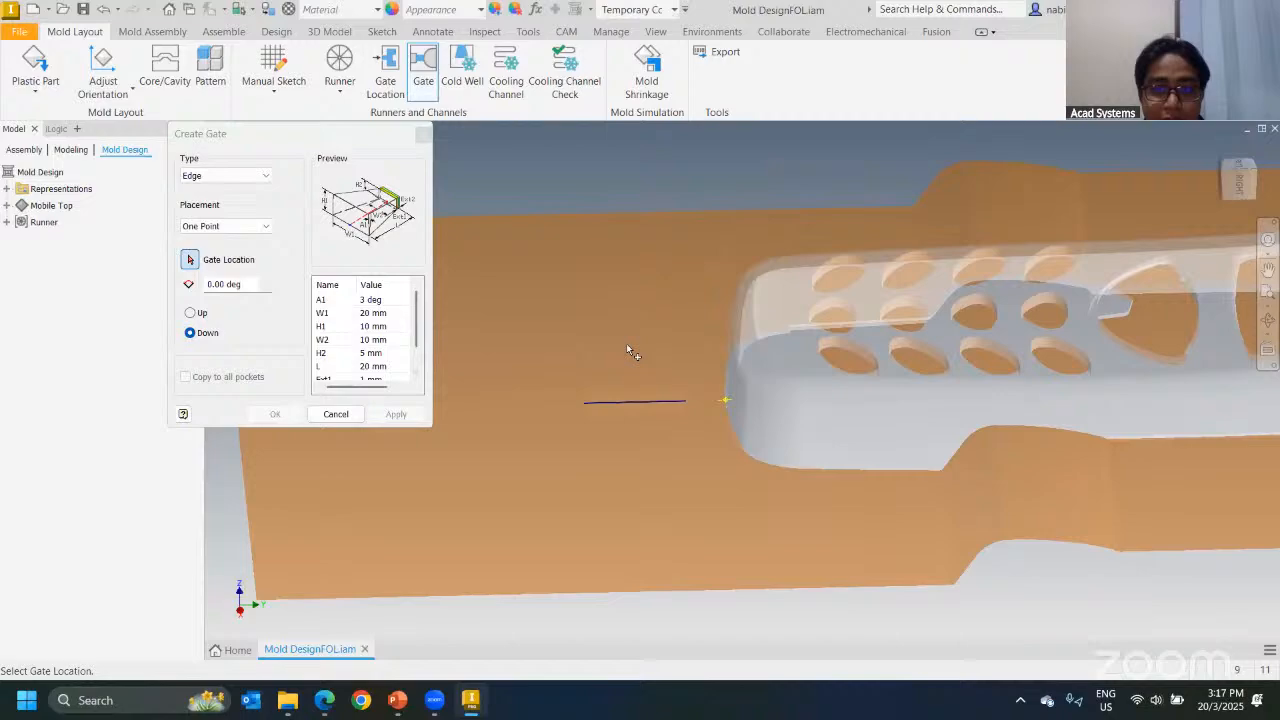
scroll(732, 400, "down", 3)
left_click(719, 402)
scroll(621, 460, "up", 4)
mouse_move(621, 460)
middle_mouse_down("shift")
mouse_move(648, 454)
mouse_move(618, 469)
middle_mouse_up("shift")
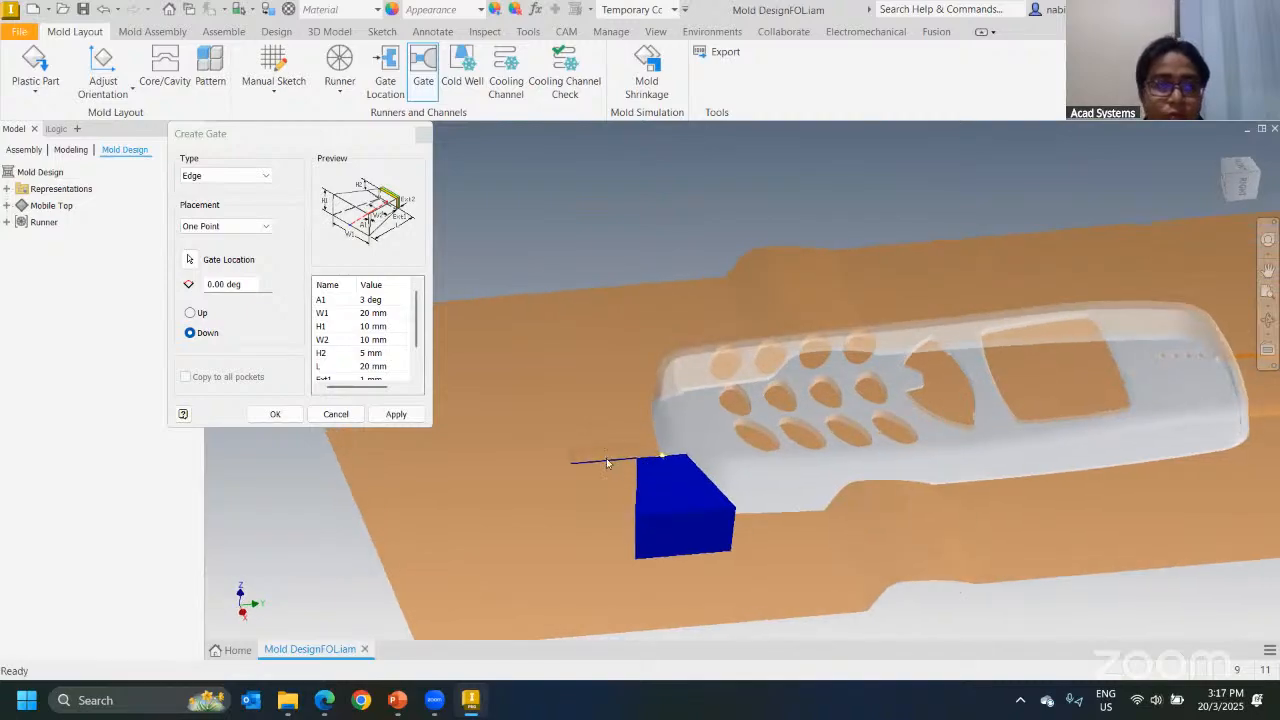
Step: Try the Tunnel and Pin Point gate types at the gate location, and restore the Edge type
left_click(235, 176)
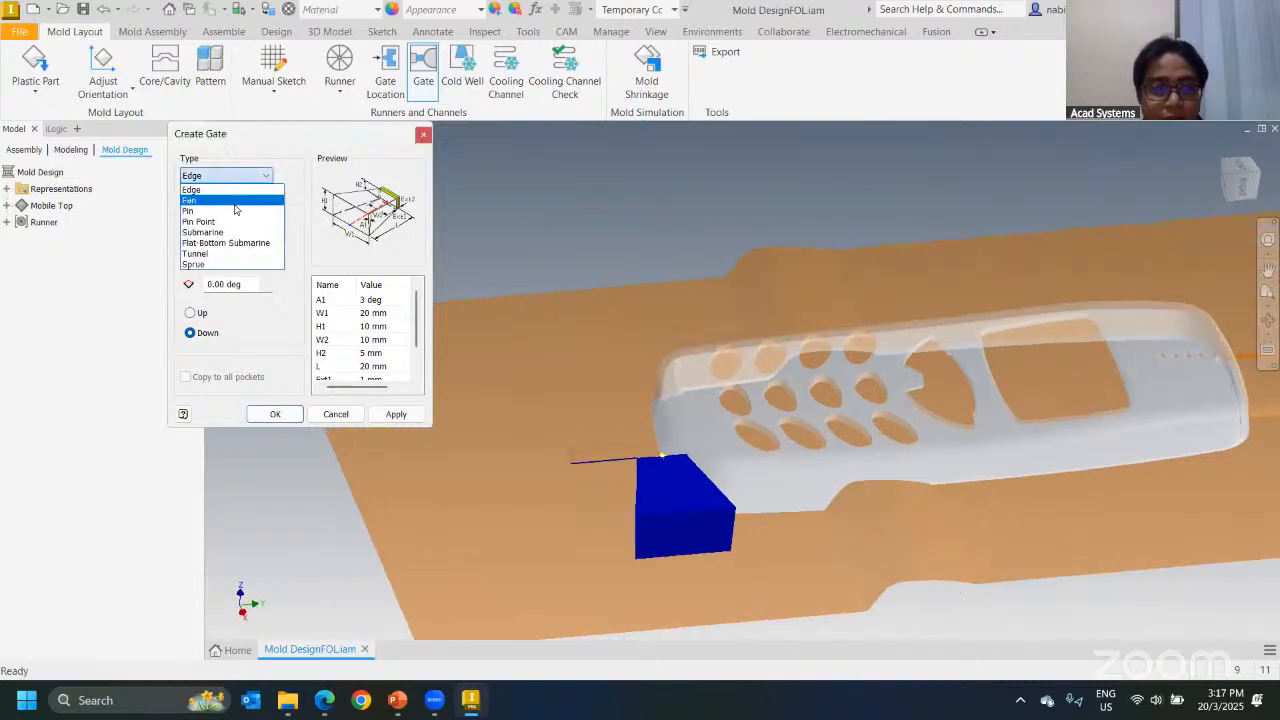
left_click(196, 253)
middle_click_drag(777, 474, 656, 476, "shift")
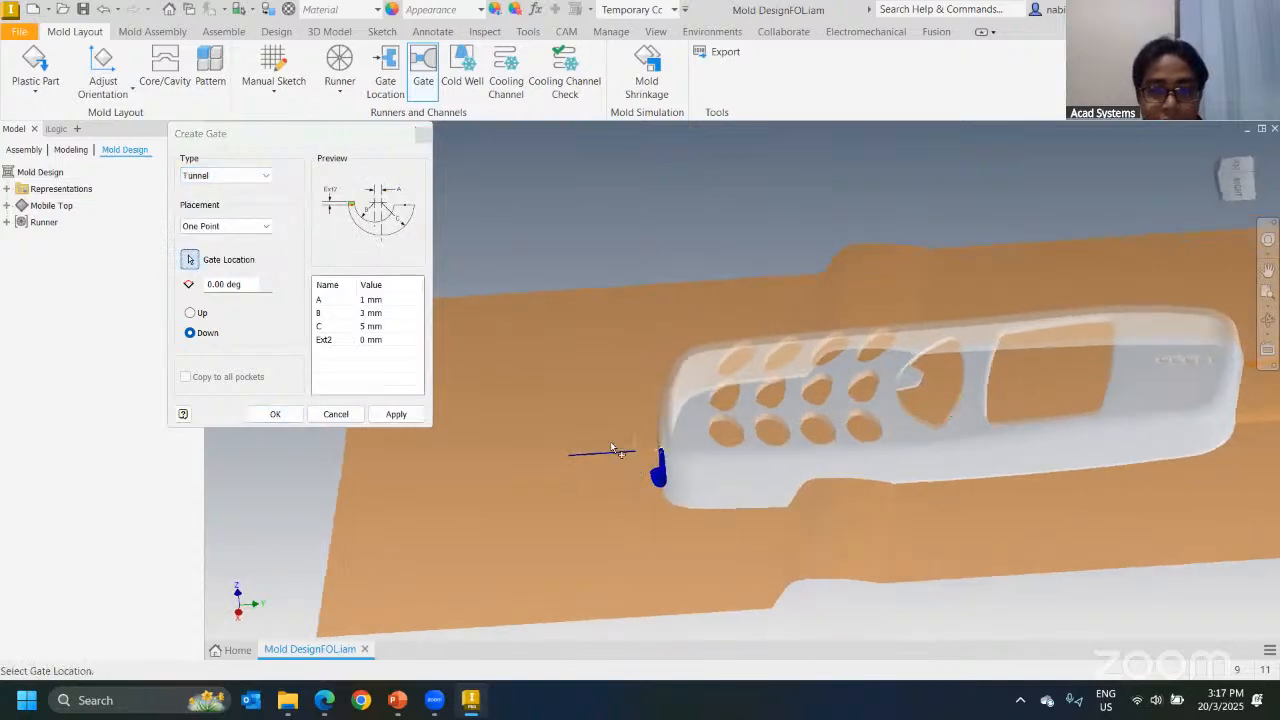
scroll(571, 451, "down", 4)
scroll(608, 473, "up", 2)
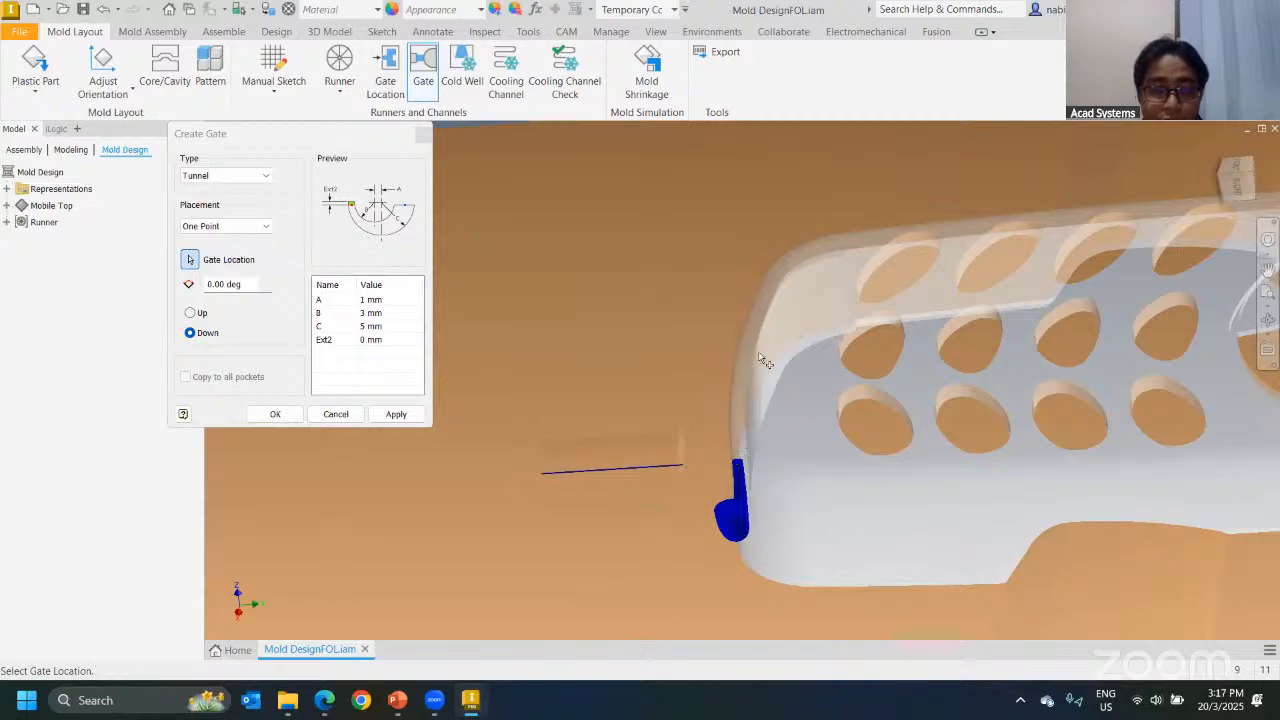
left_click(247, 175)
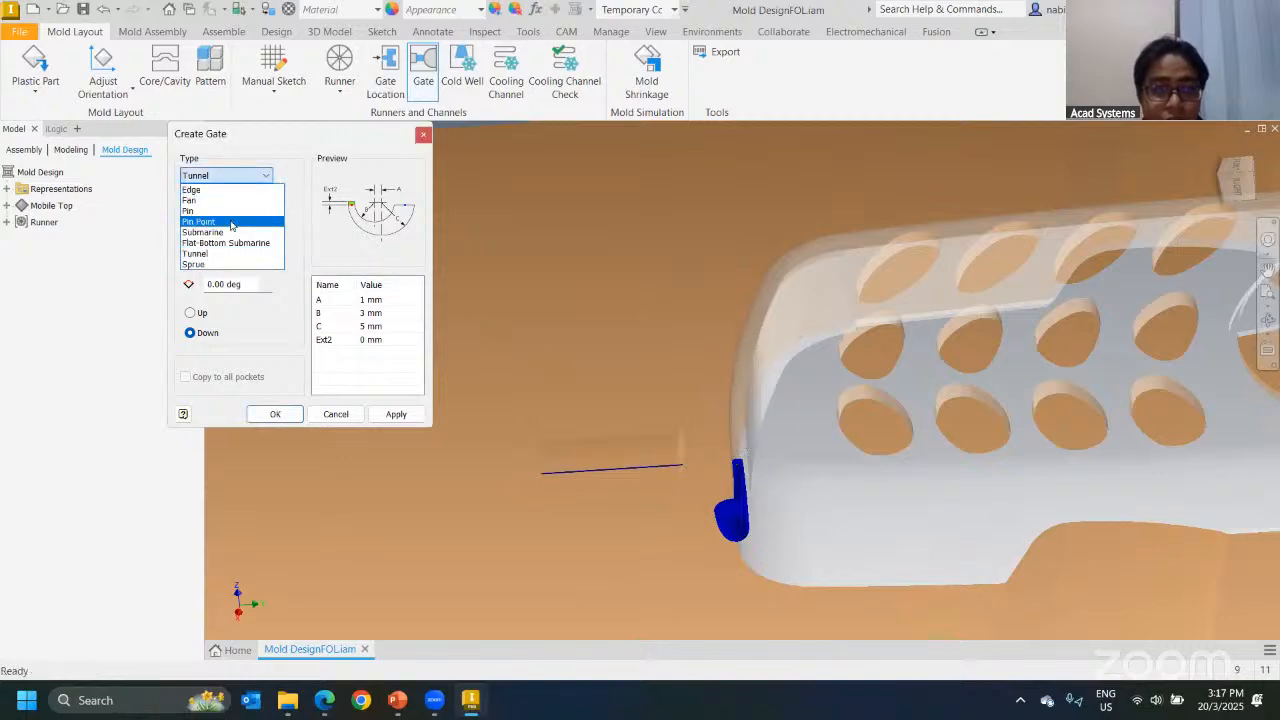
left_click(231, 221)
left_click(247, 175)
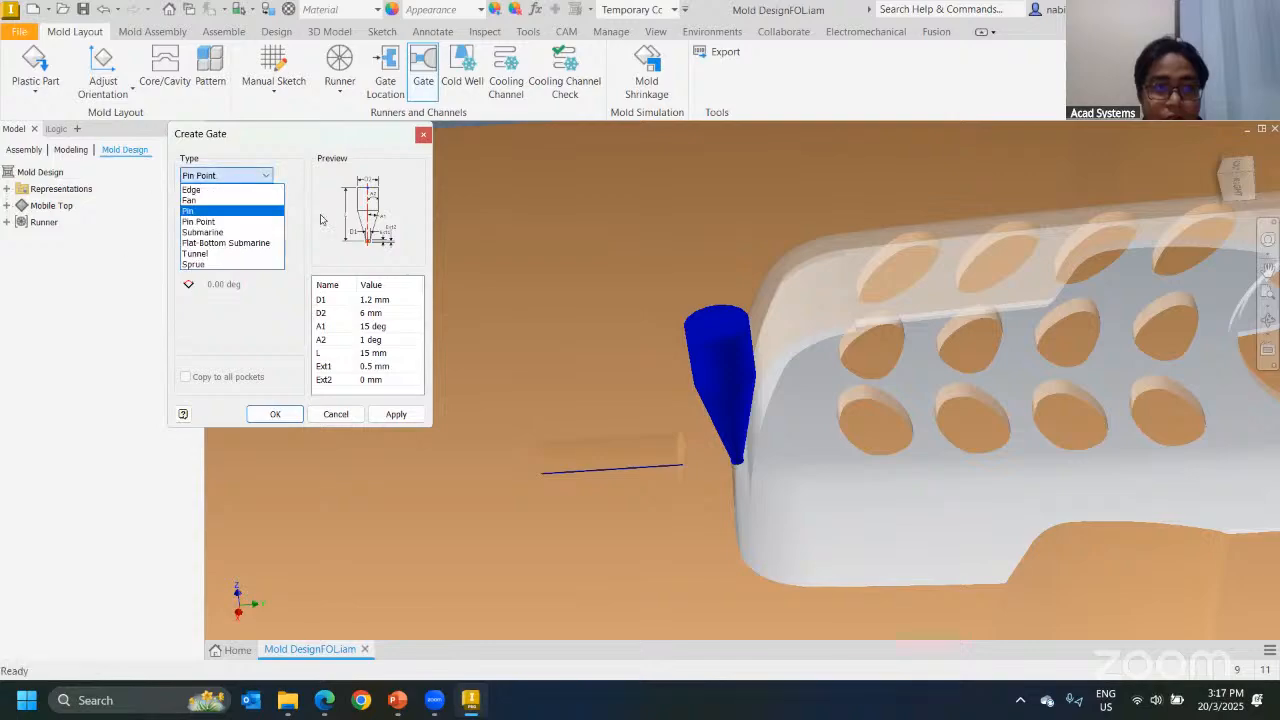
left_click(196, 189)
scroll(598, 393, "down", 2)
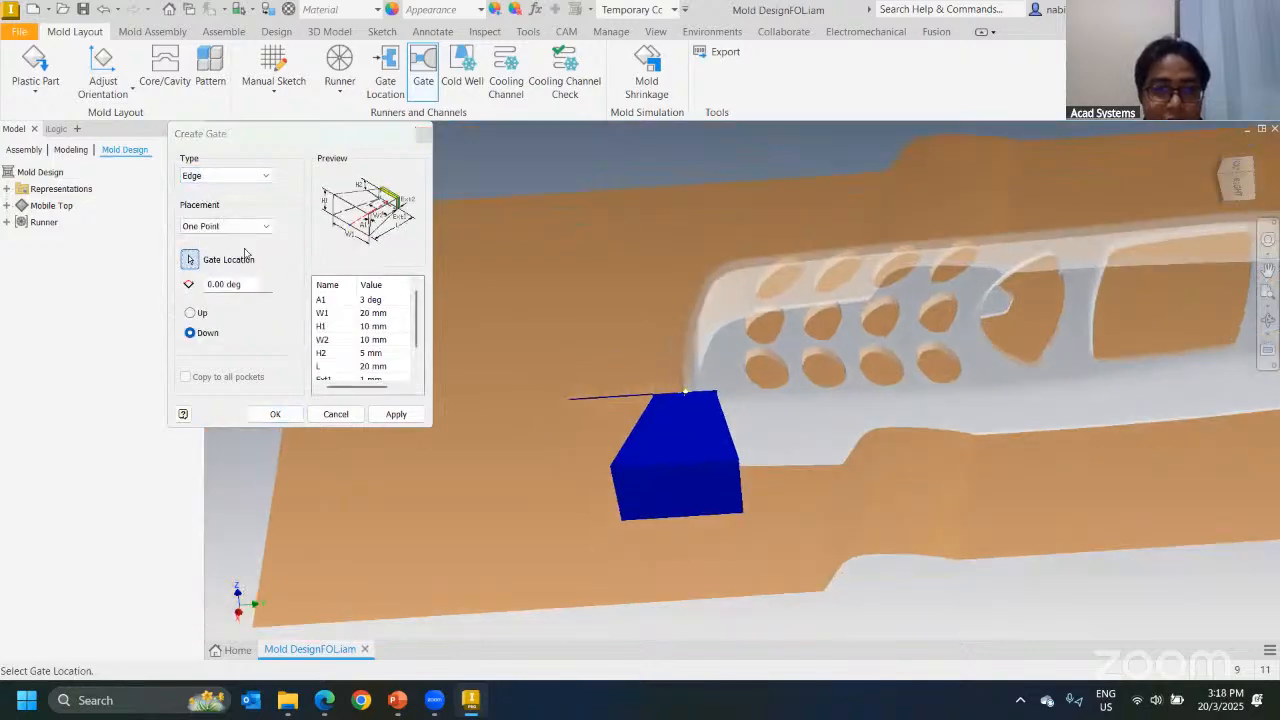
Step: Place the edge gate by Two Points from the gate location to the near end of the runner, with its direction set to Up
left_click(225, 226)
left_click(216, 250)
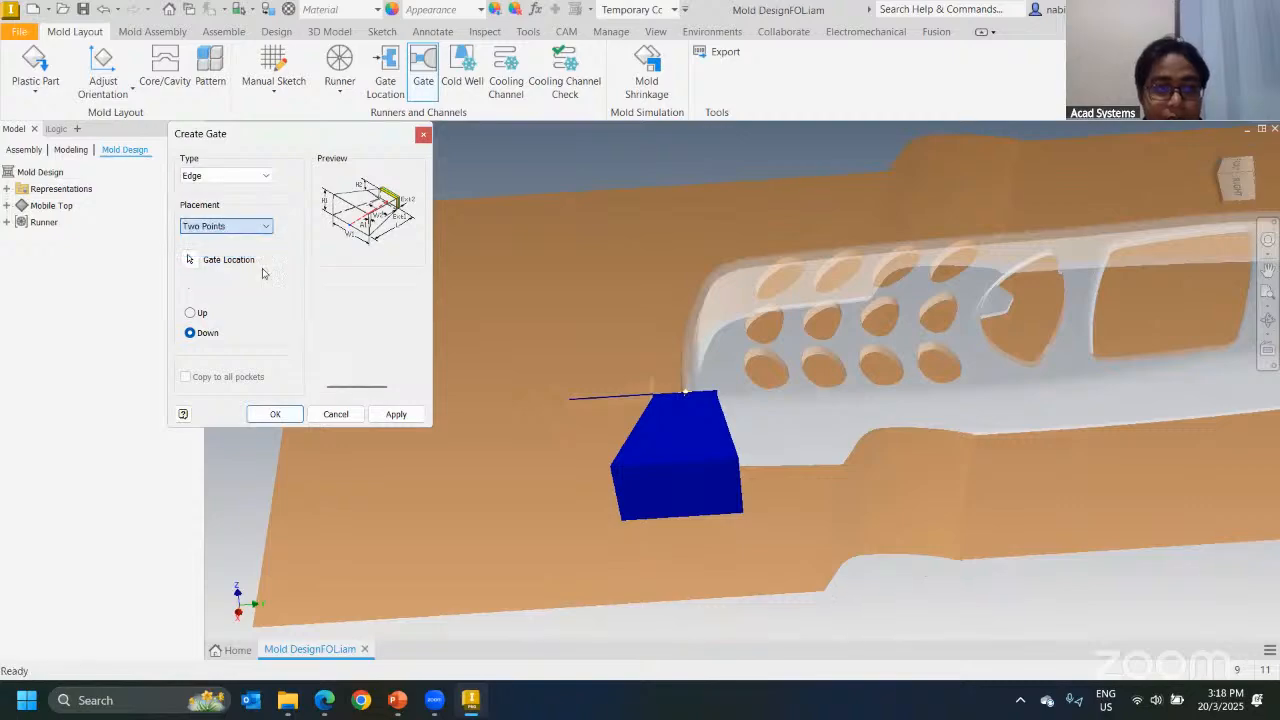
scroll(681, 396, "up", 4)
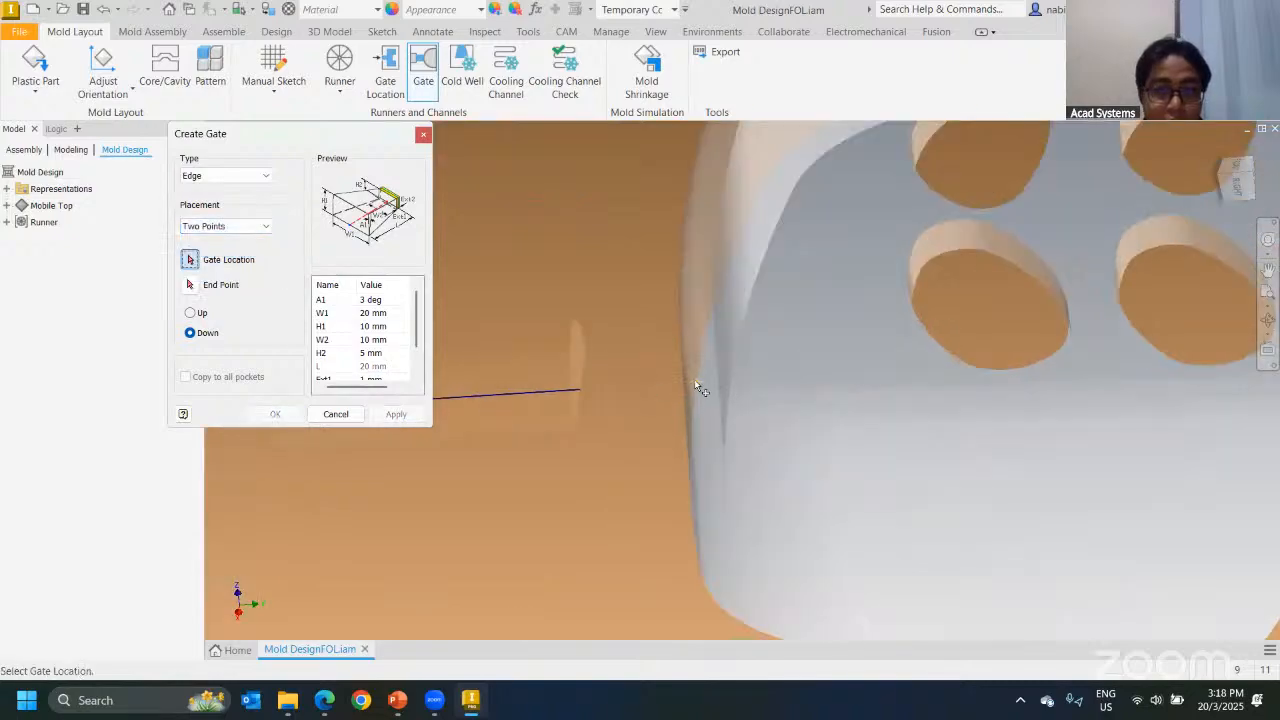
left_click(695, 384)
left_click(582, 390)
scroll(625, 403, "down", 3)
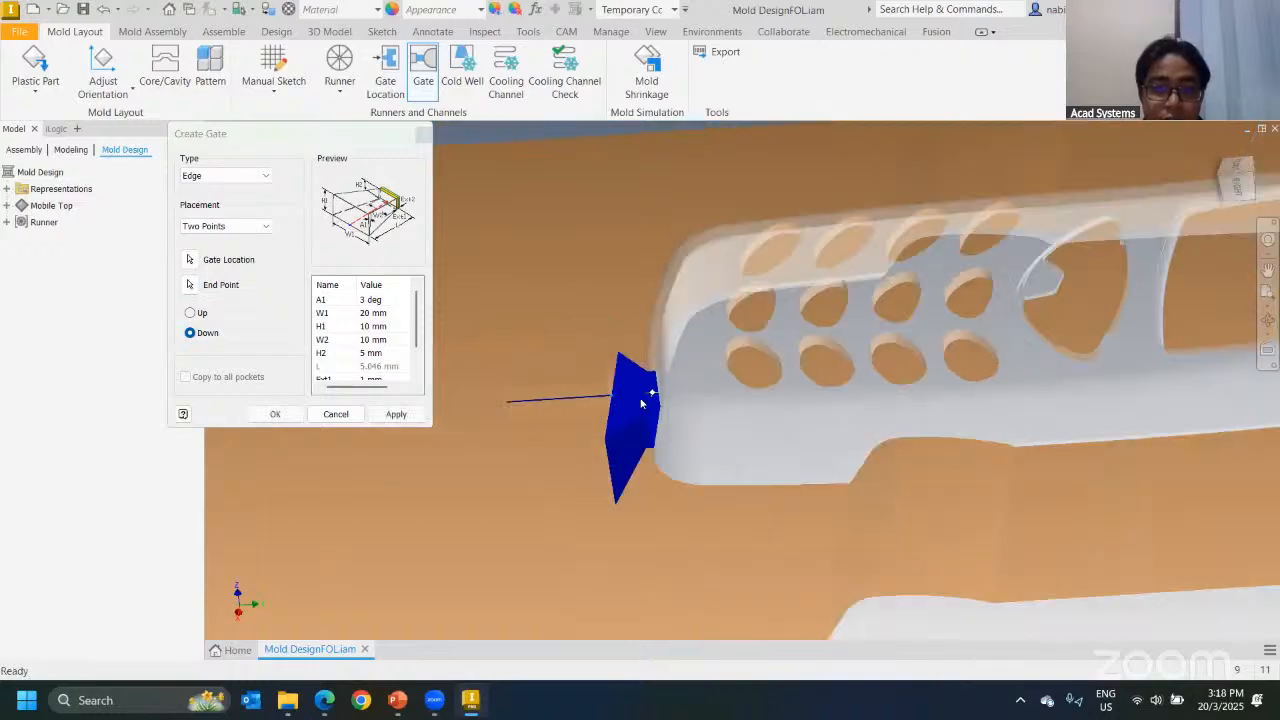
mouse_move(646, 400)
middle_mouse_down("shift")
mouse_move(672, 382)
mouse_move(660, 375)
mouse_move(658, 418)
middle_mouse_up("shift")
scroll(637, 438, "up", 3)
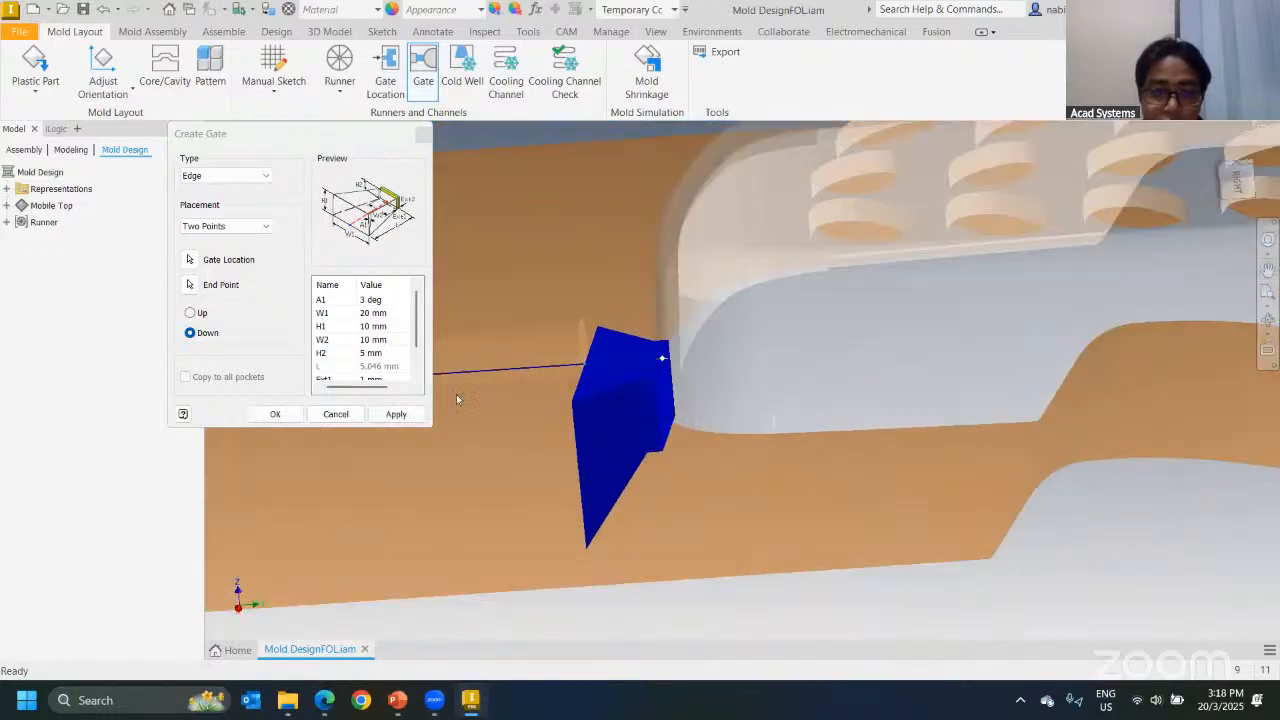
left_click(191, 314)
middle_click_drag(605, 377, 673, 392, "shift")
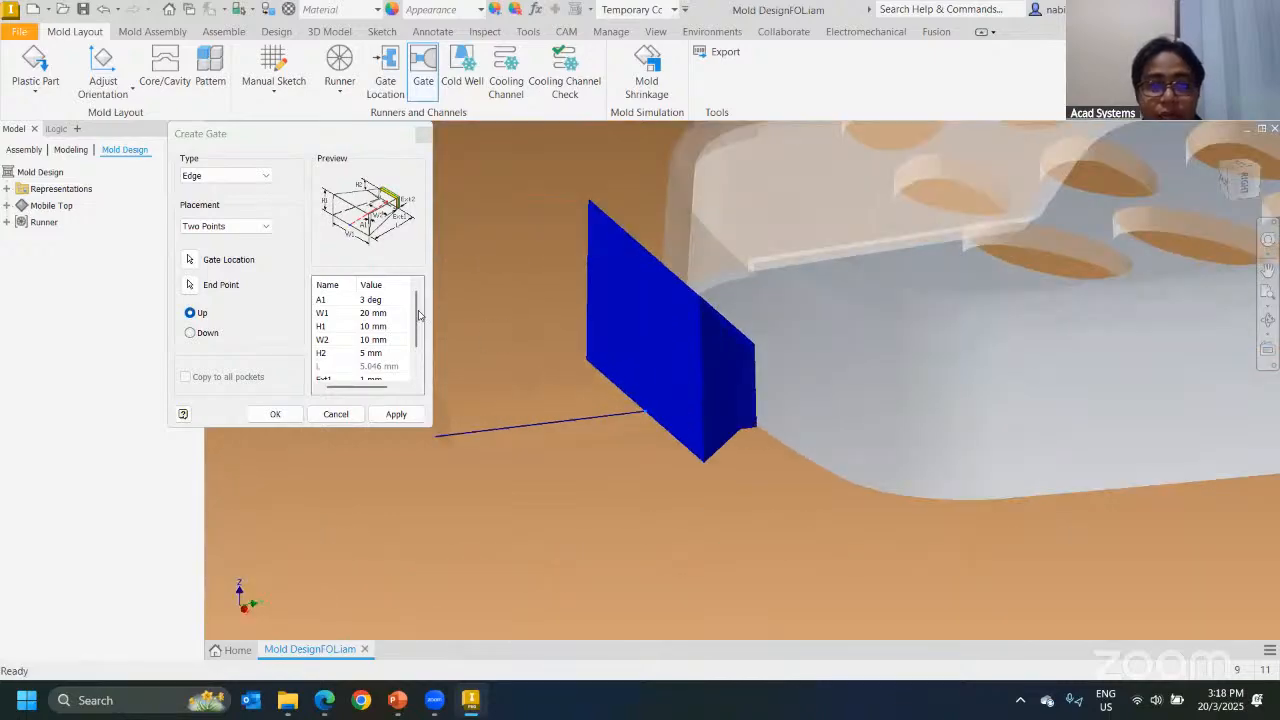
Step: Set the edge gate's W1 to 7 mm and H1 to 4 mm
left_click(373, 313)
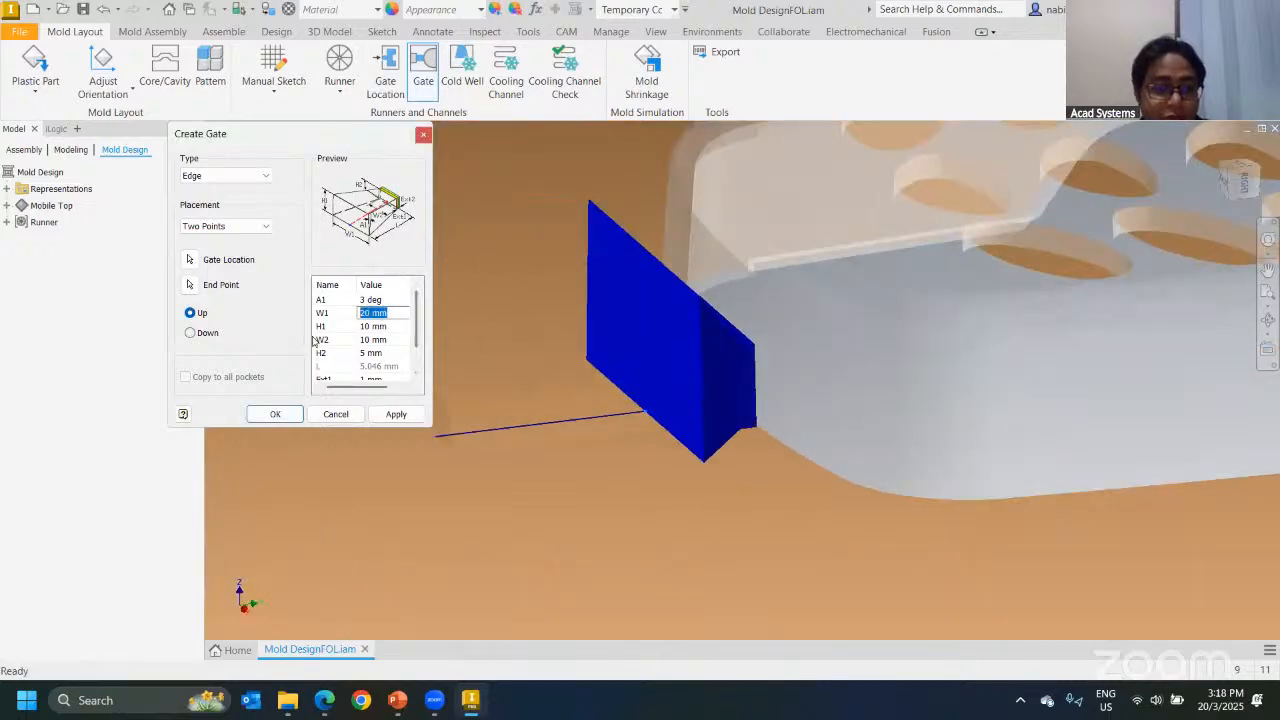
type("7")
left_click(386, 327)
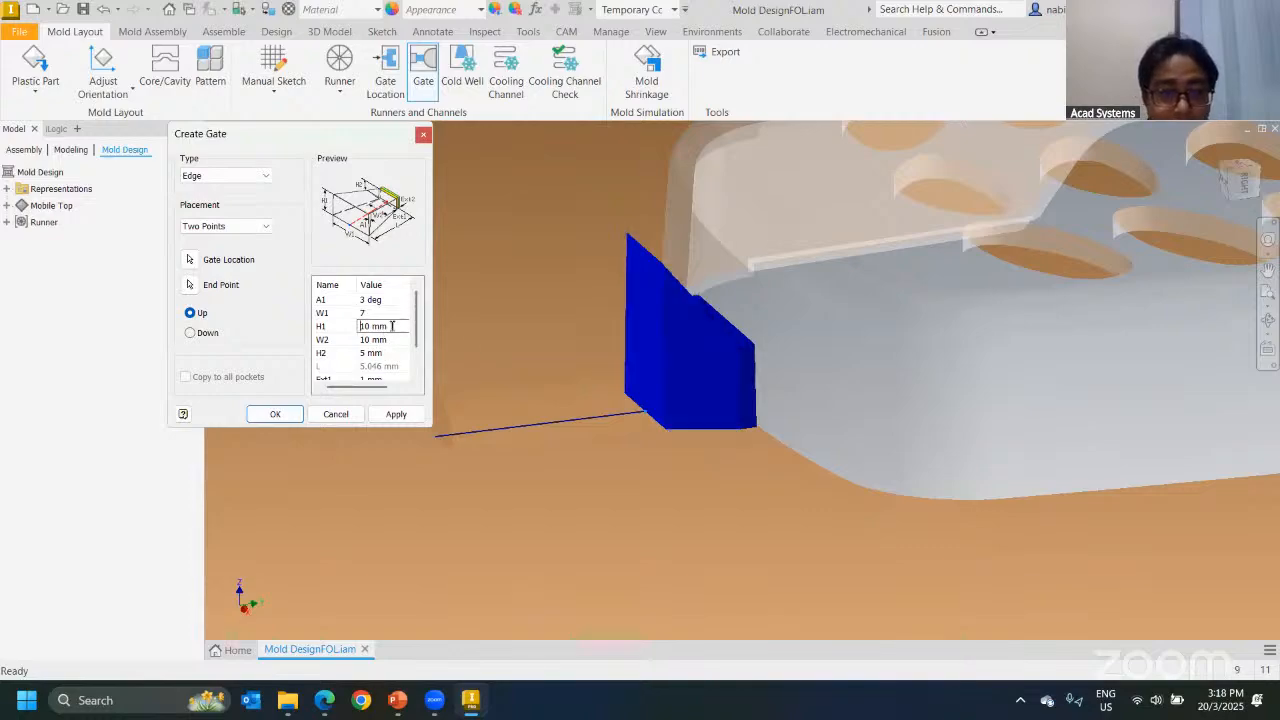
left_click_drag(391, 326, 312, 338)
type("4")
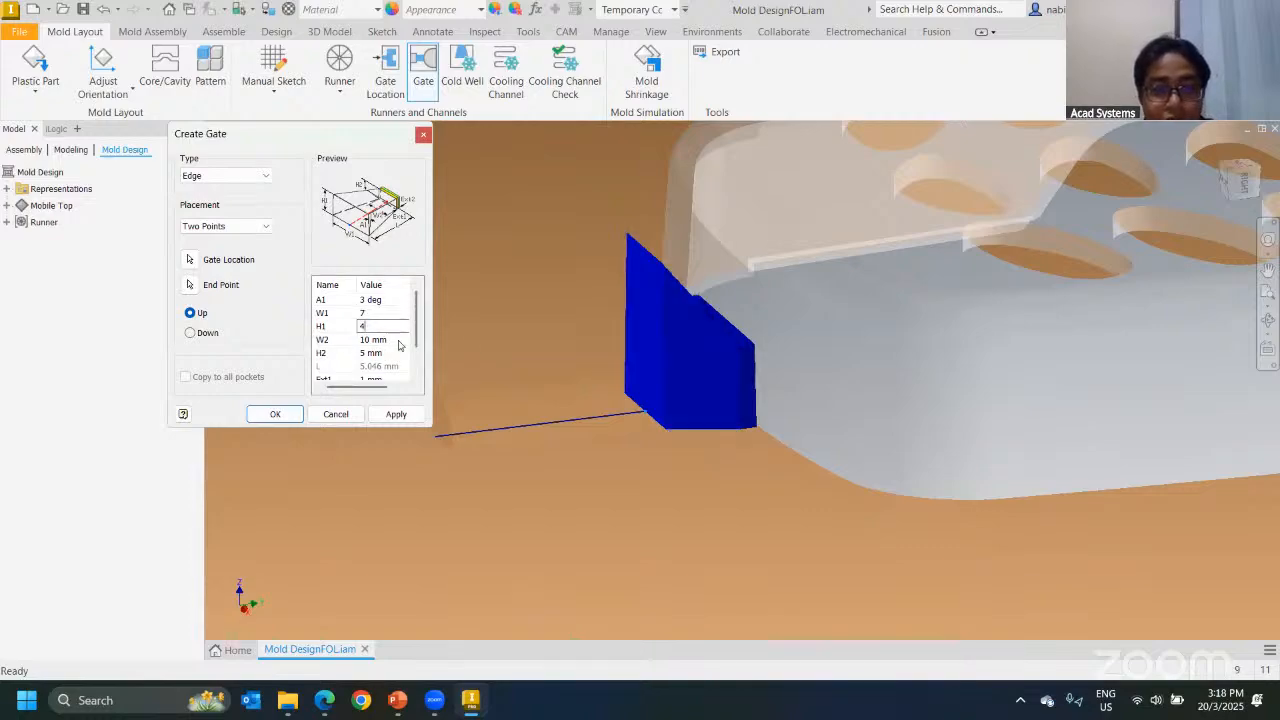
Step: Set the gate's W2 to 4 mm and H2 to 2 mm, and create the gate
left_click(392, 339)
double_click(390, 339)
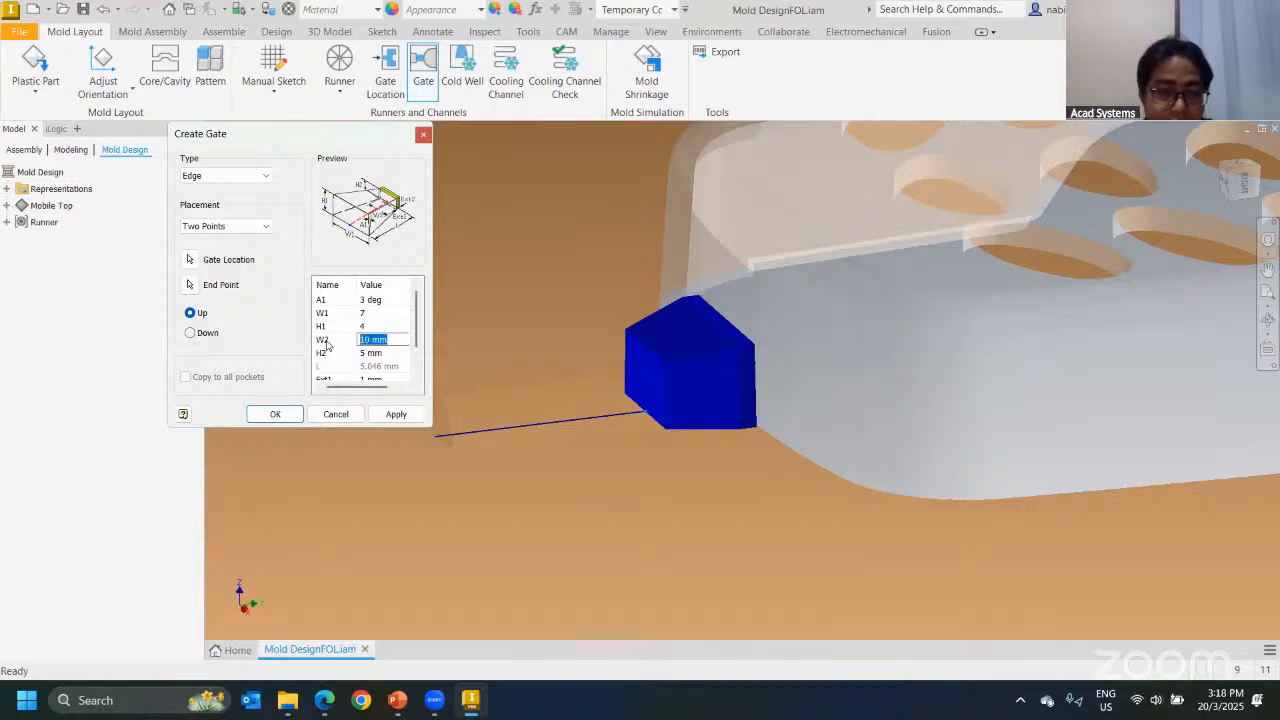
type("4")
left_click(388, 353)
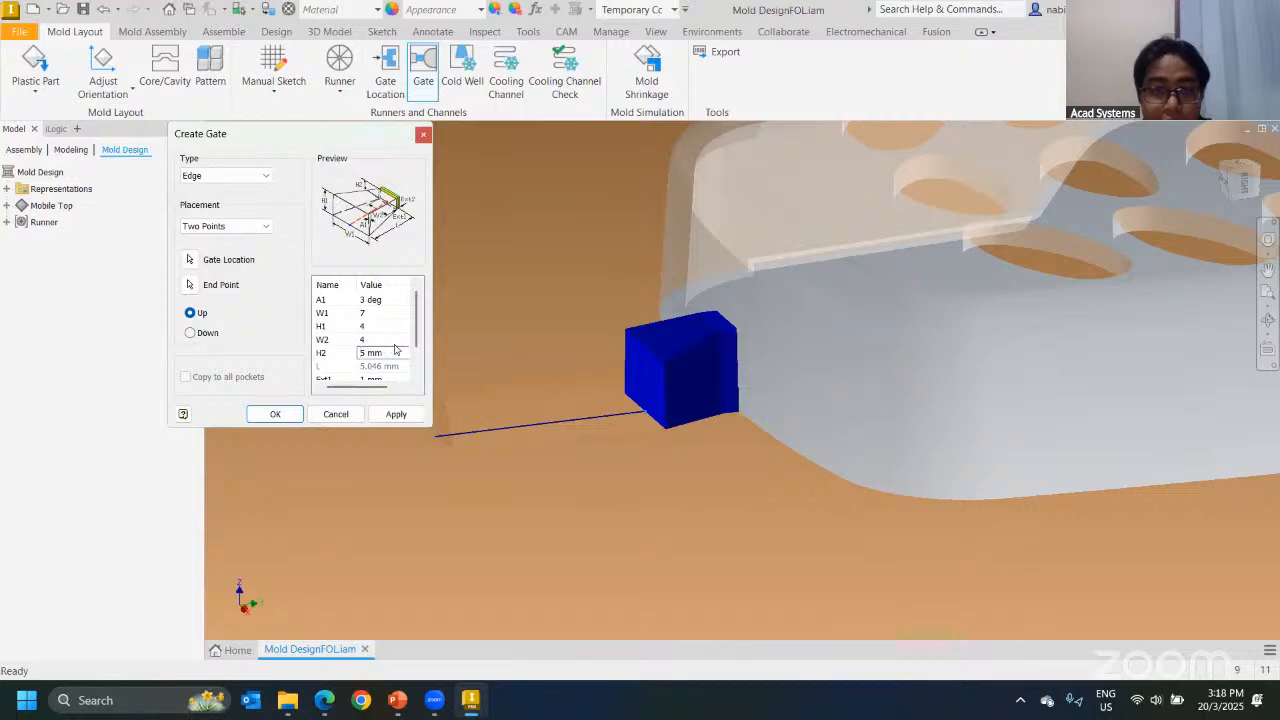
left_click_drag(394, 355, 343, 355)
type("2")
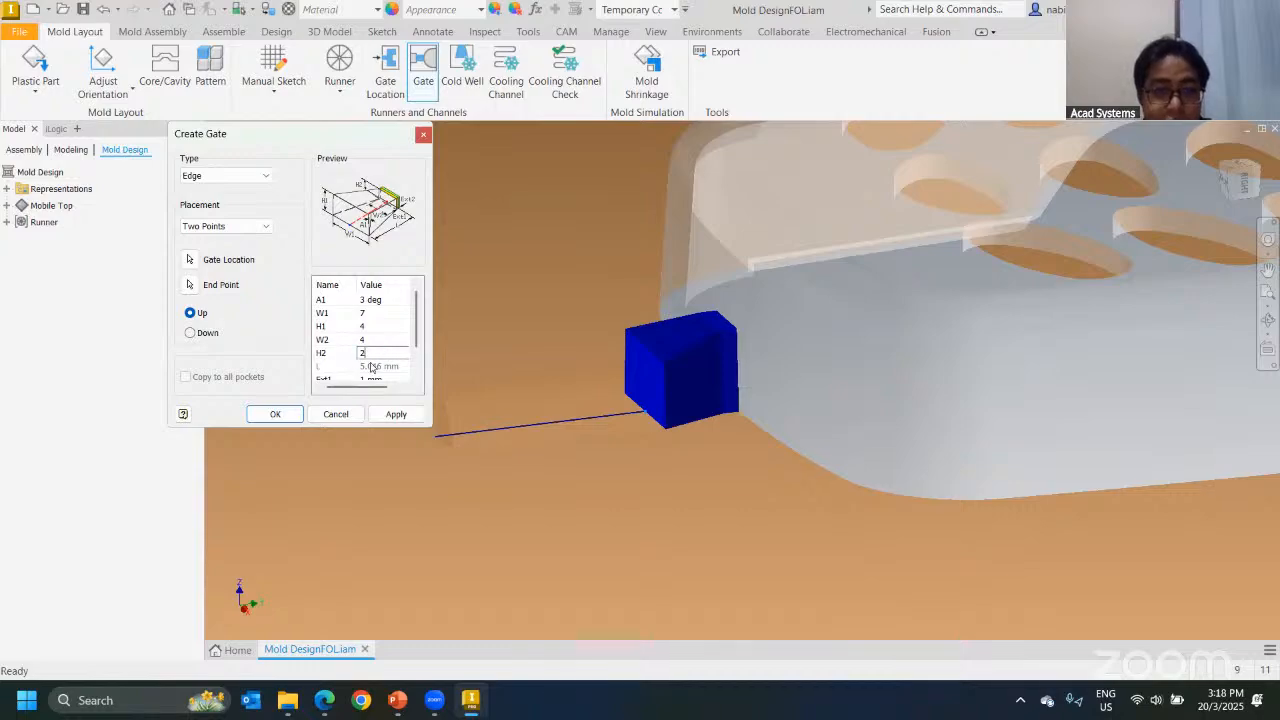
left_click(406, 367)
mouse_move(658, 382)
middle_mouse_down("shift")
mouse_move(628, 374)
mouse_move(674, 382)
mouse_move(662, 380)
middle_mouse_up("shift")
left_click_drag(418, 331, 417, 374)
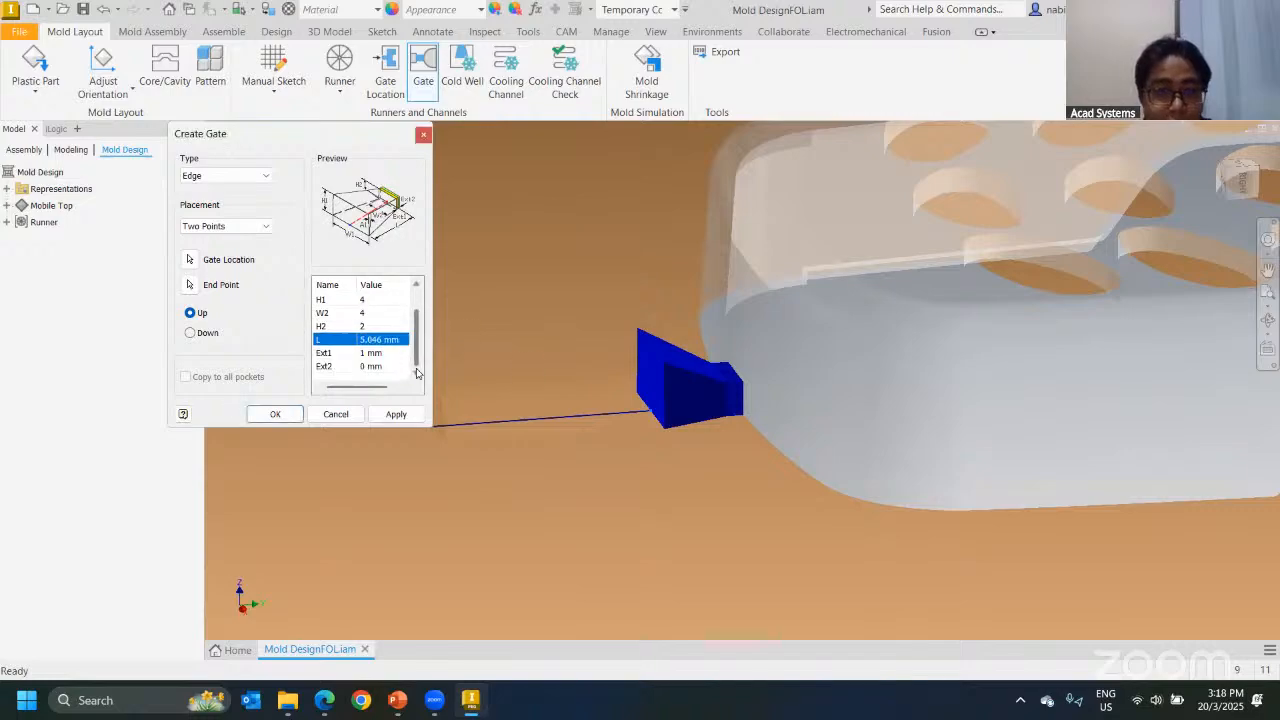
left_click(270, 414)
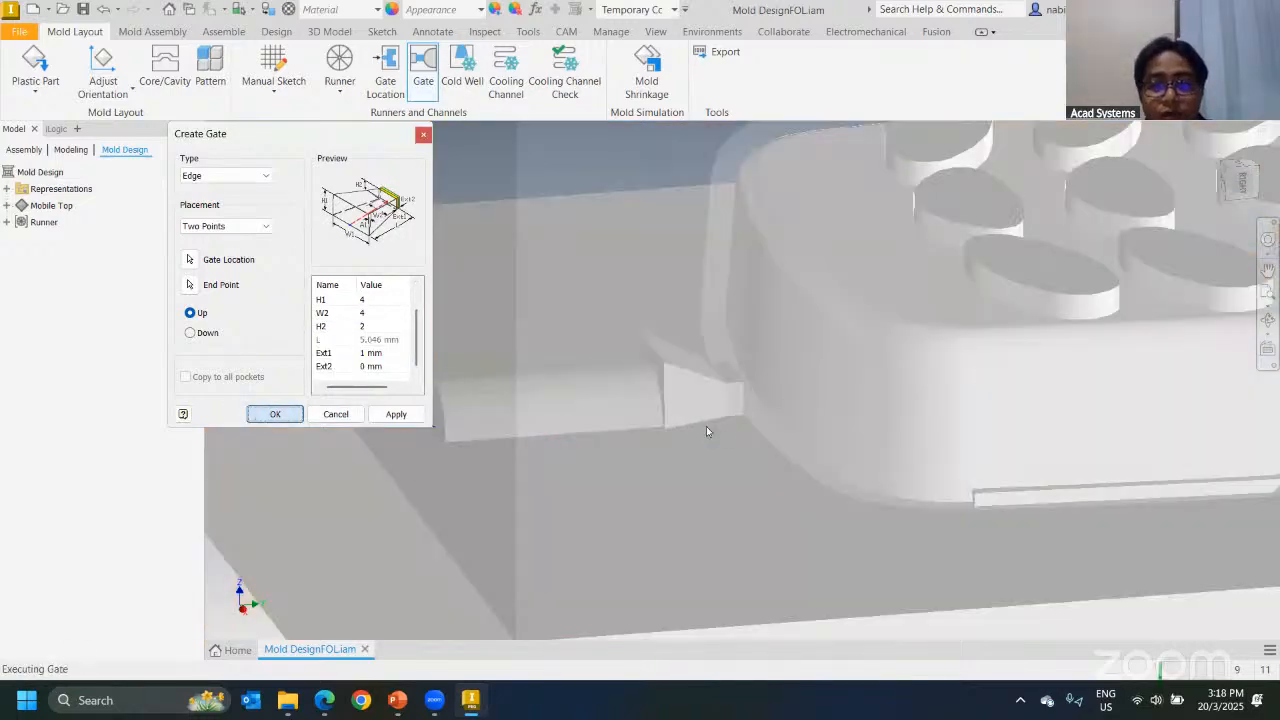
Step: Start a mold base using the FUTABA SA-S type from the Two Plate Mold Bases category
scroll(573, 428, "up", 5)
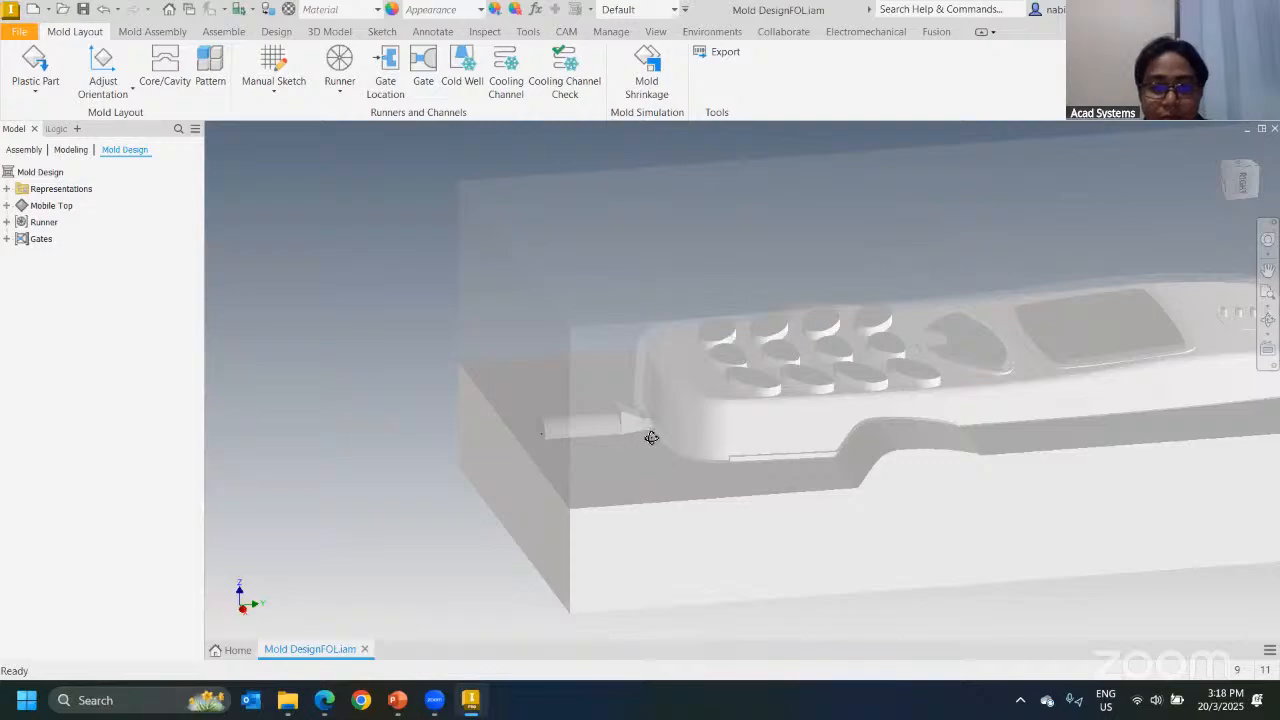
mouse_move(651, 438)
middle_mouse_down("shift")
mouse_move(453, 443)
mouse_move(504, 460)
mouse_move(508, 423)
mouse_move(523, 457)
middle_mouse_up("shift")
scroll(567, 399, "up", 4)
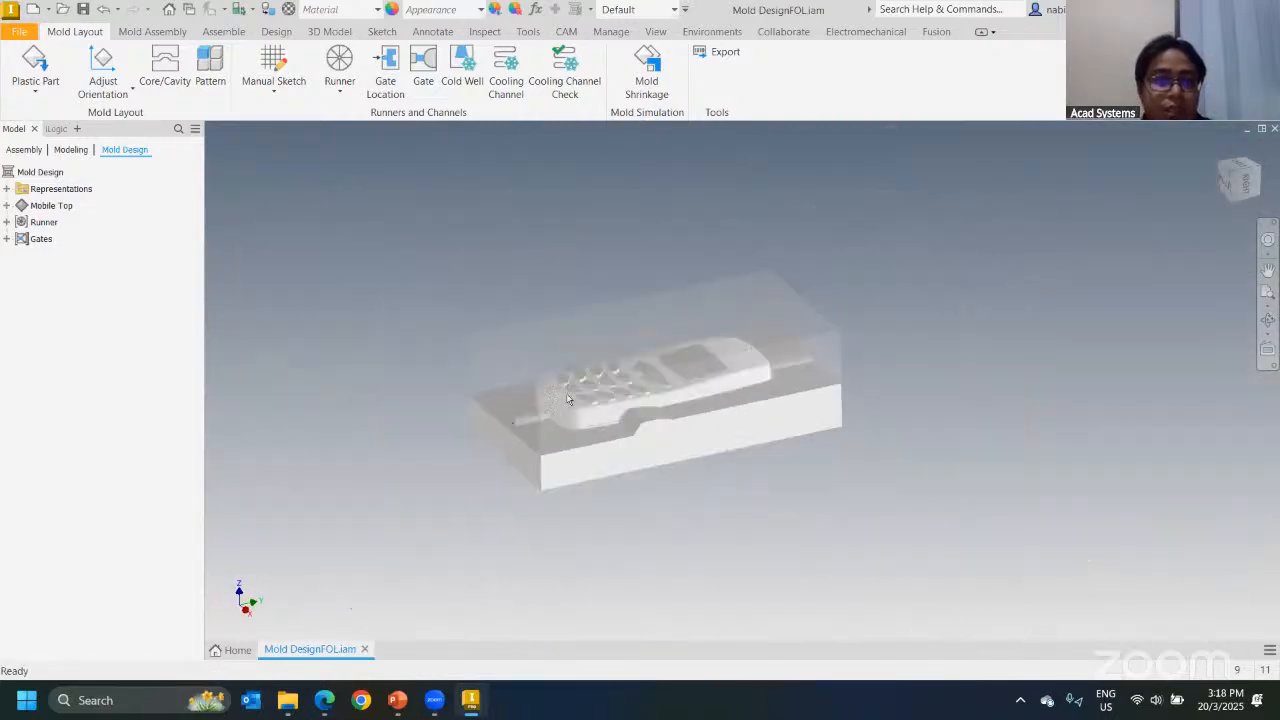
mouse_move(567, 399)
middle_mouse_down("shift")
mouse_move(651, 383)
mouse_move(545, 398)
middle_mouse_up("shift")
scroll(394, 392, "down", 3)
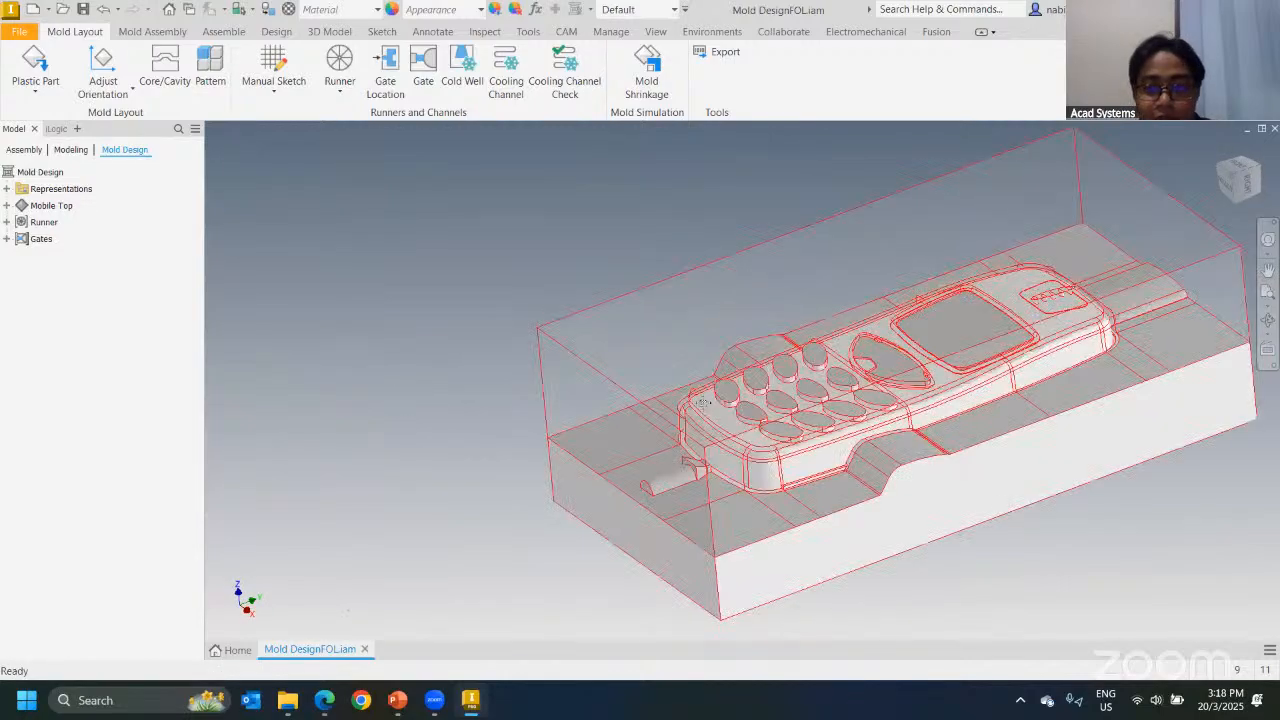
middle_click_drag(702, 402, 512, 410)
left_click(152, 31)
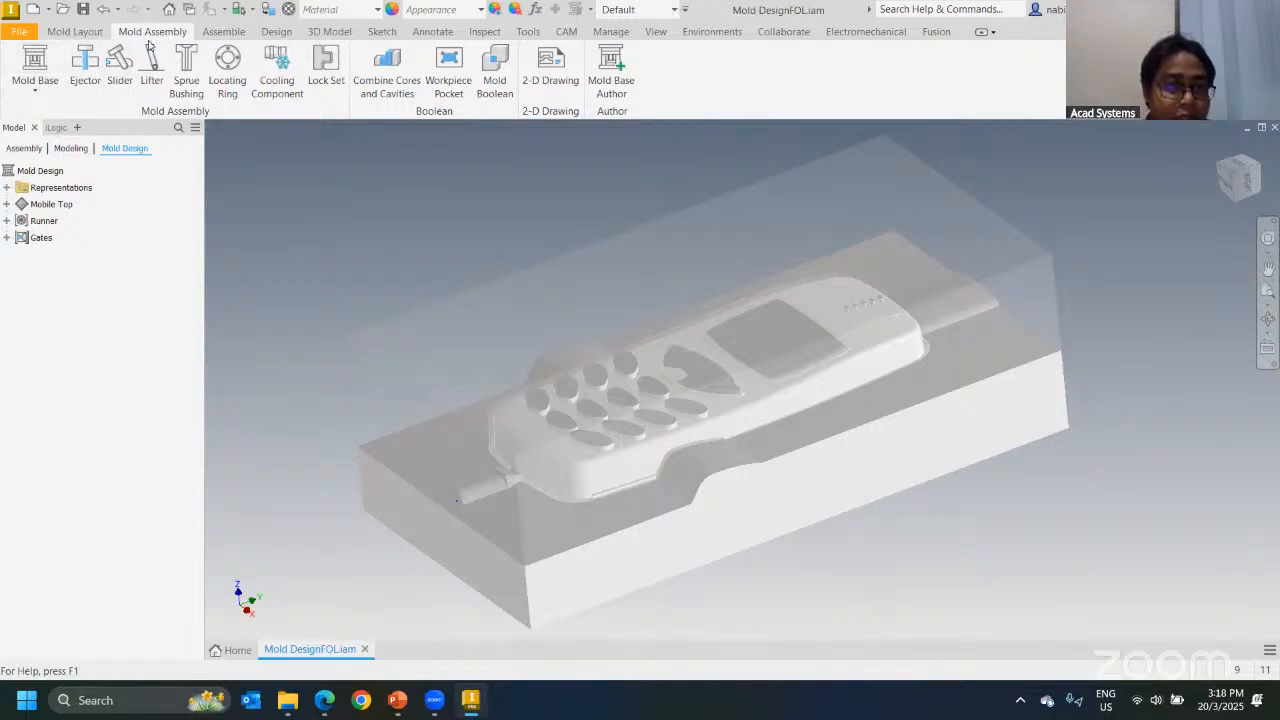
left_click(35, 60)
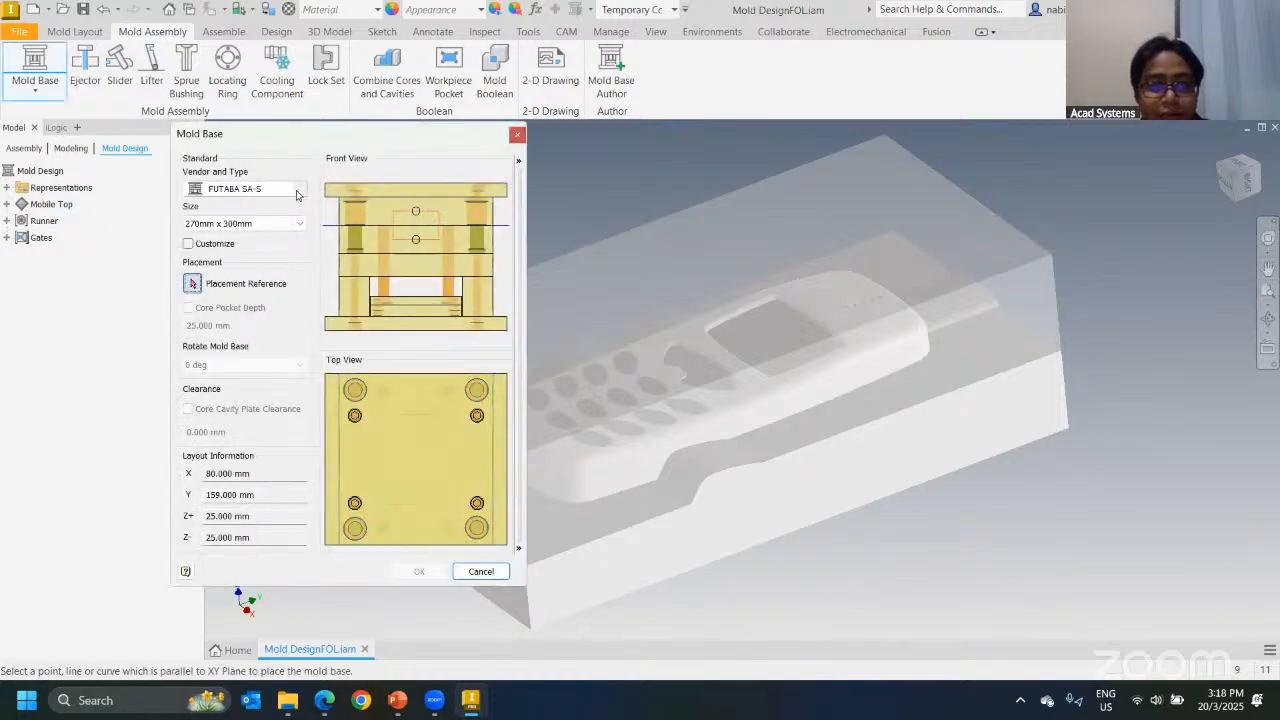
left_click(296, 194)
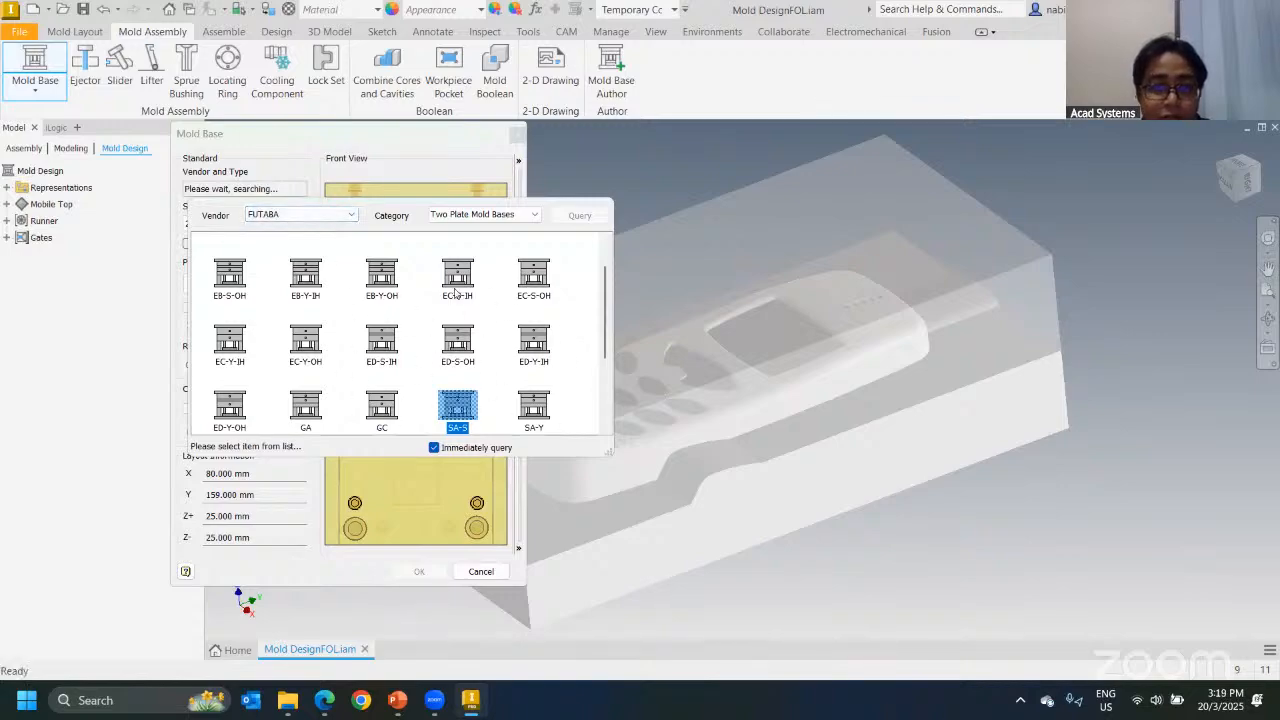
left_click(510, 218)
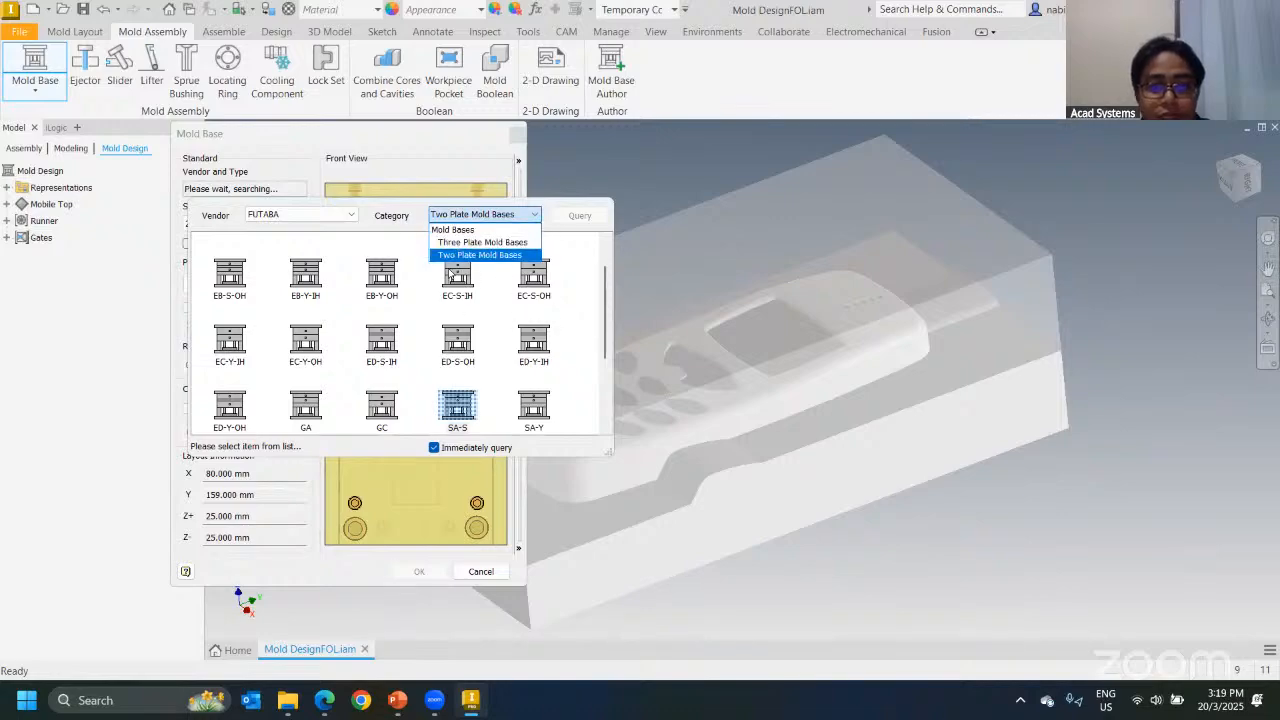
left_click(480, 256)
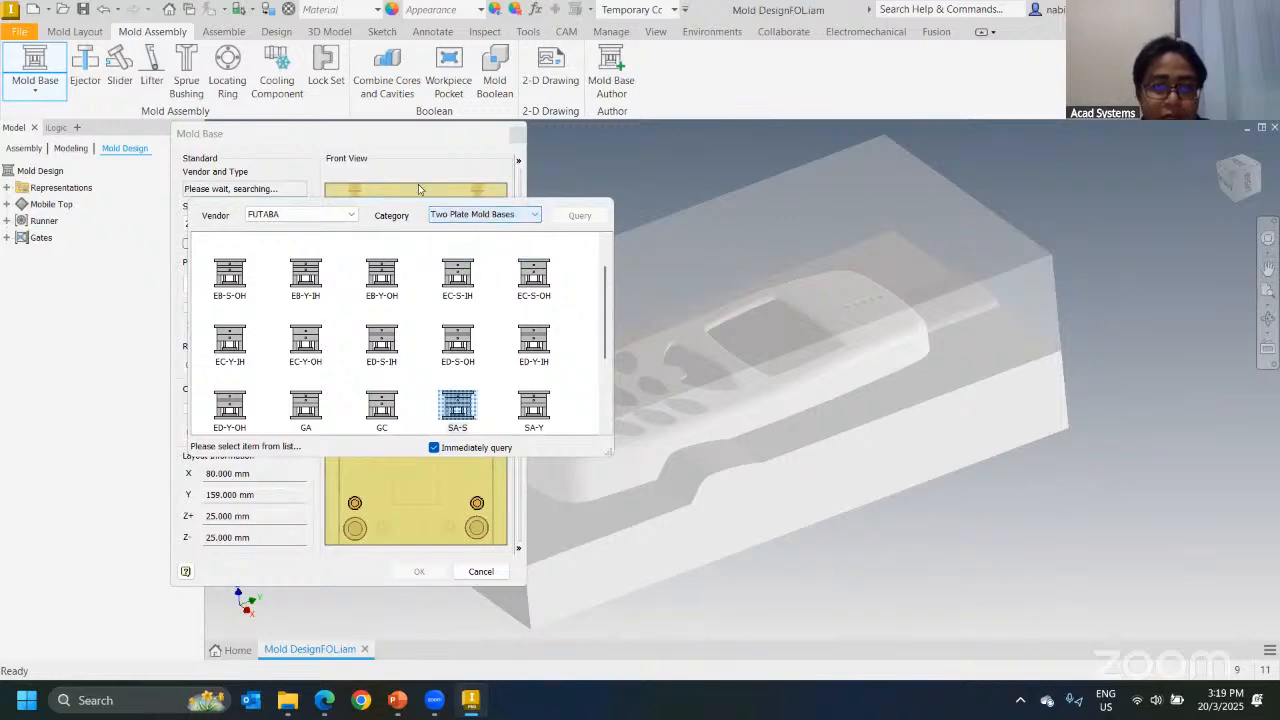
Step: Set the mold base's placement reference to the front upper corner point of the lower mold block
middle_click_drag(748, 391, 948, 341)
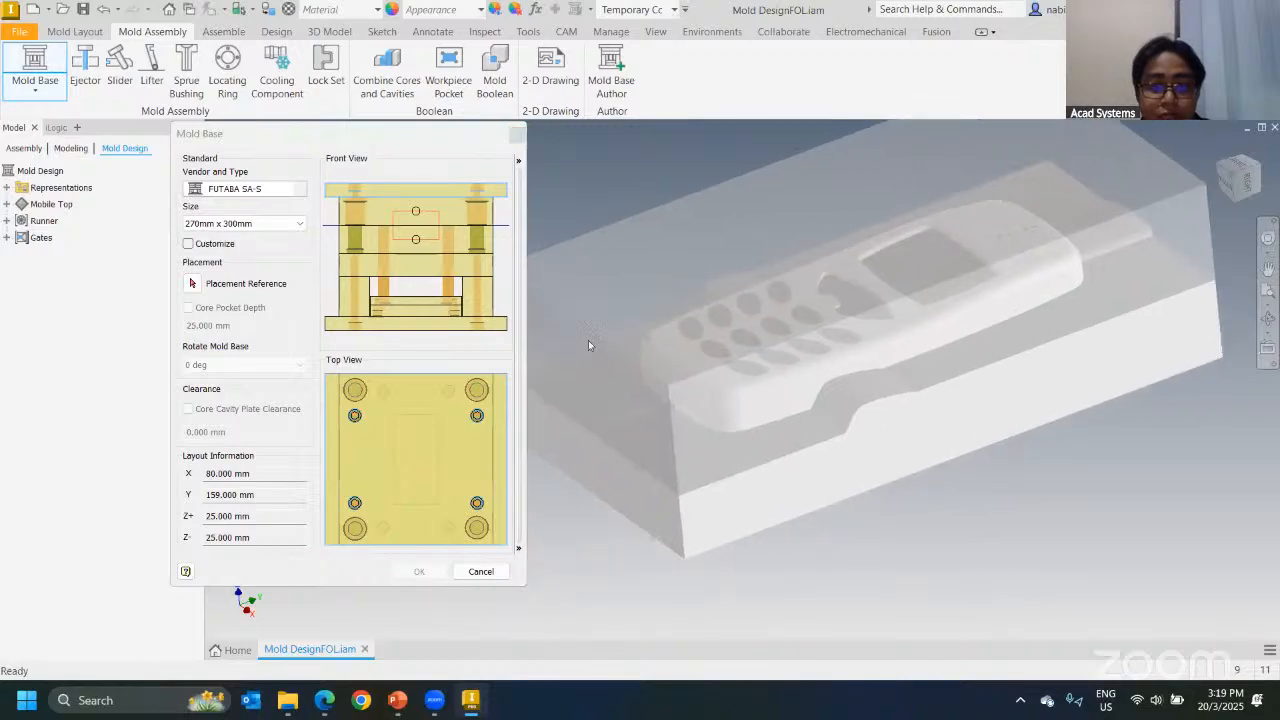
scroll(588, 342, "down", 3)
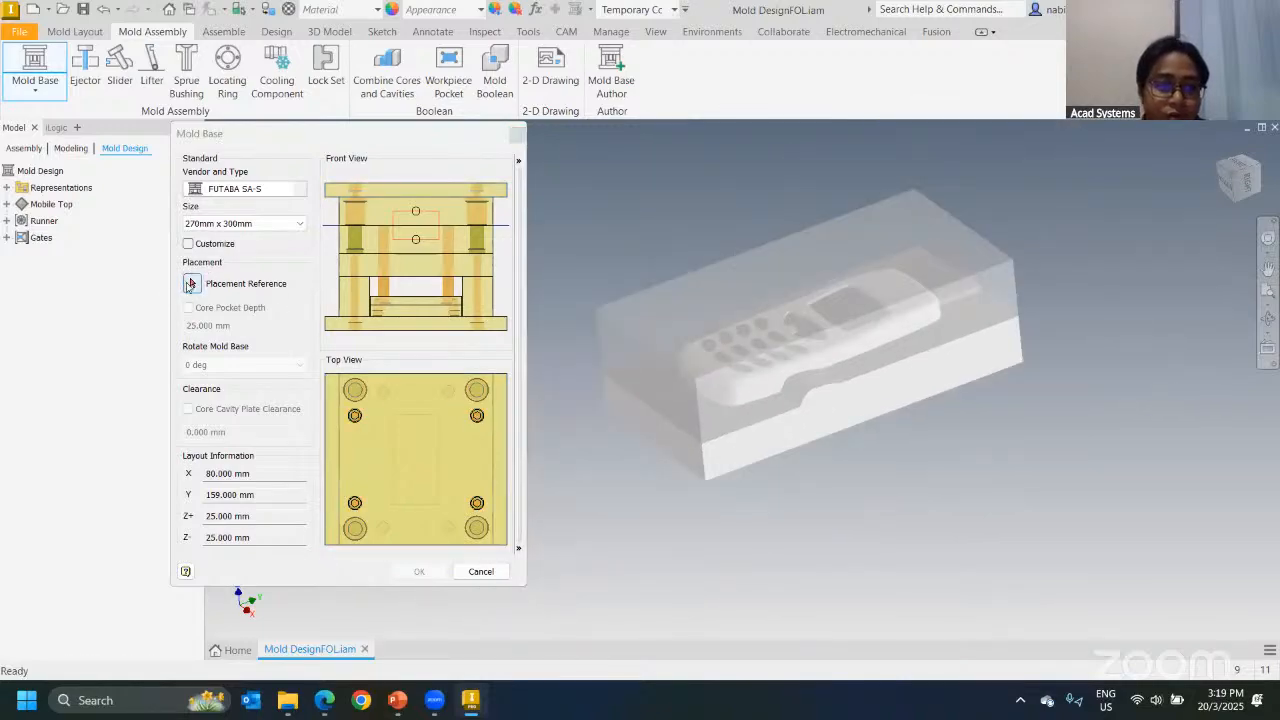
left_click(193, 284)
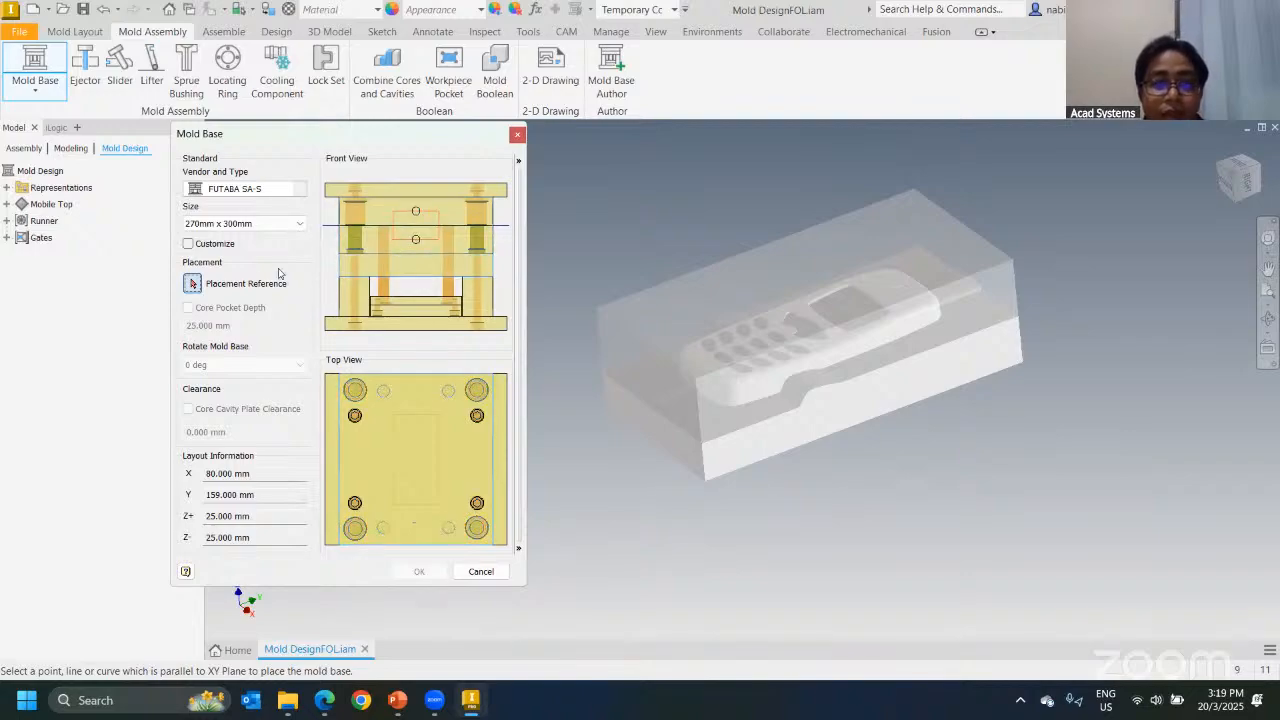
left_click(700, 445)
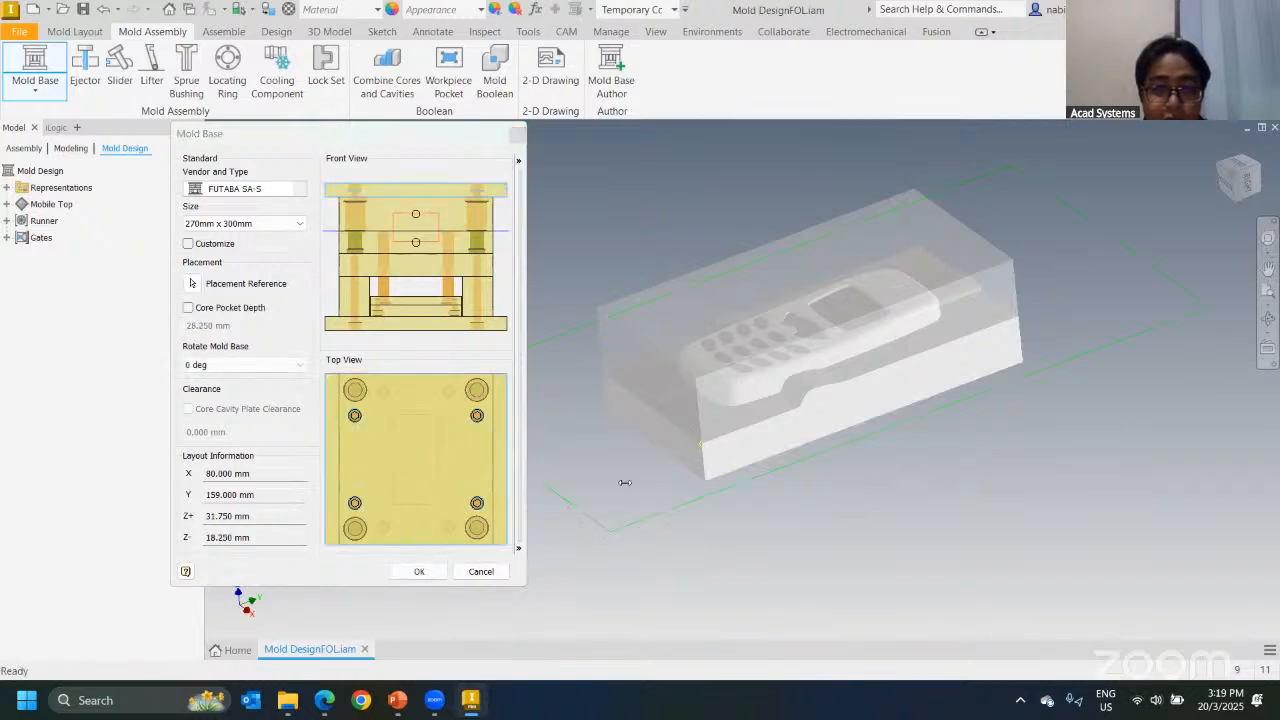
Step: Create the 270mm x 300mm FUTABA SA-S mold base around the phone part and view it from several sides
left_click(419, 571)
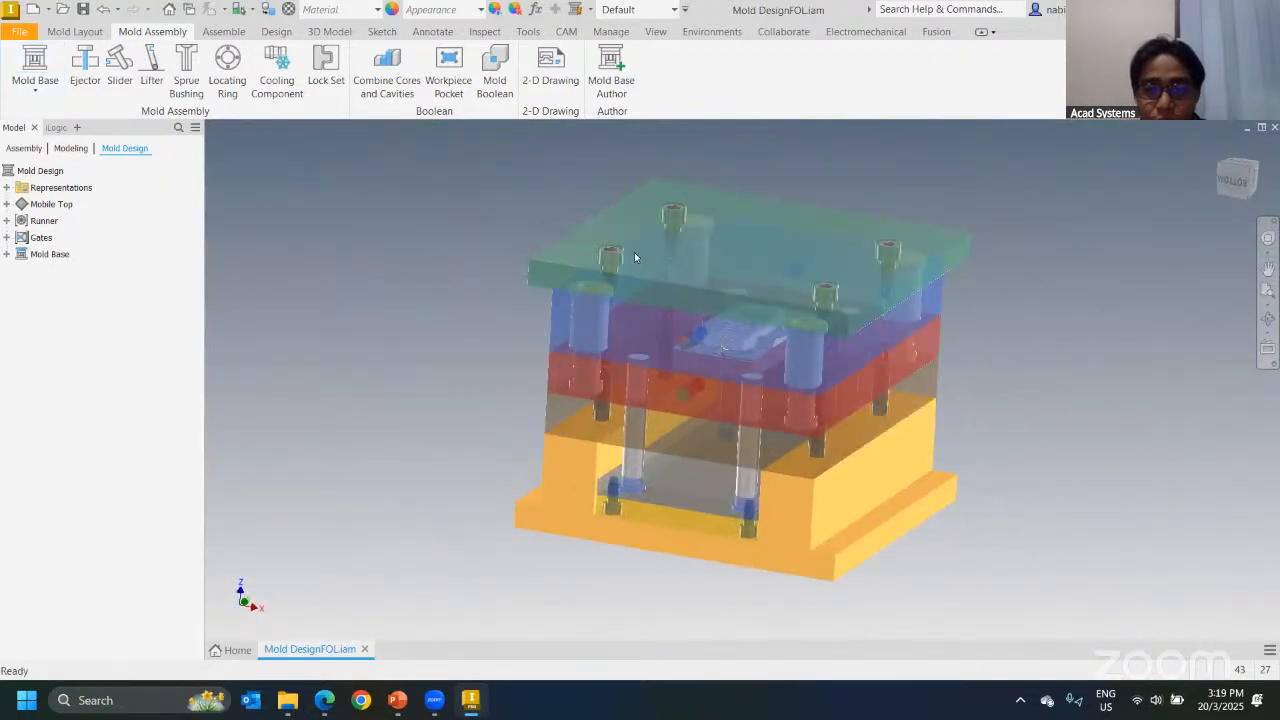
scroll(634, 257, "up", 3)
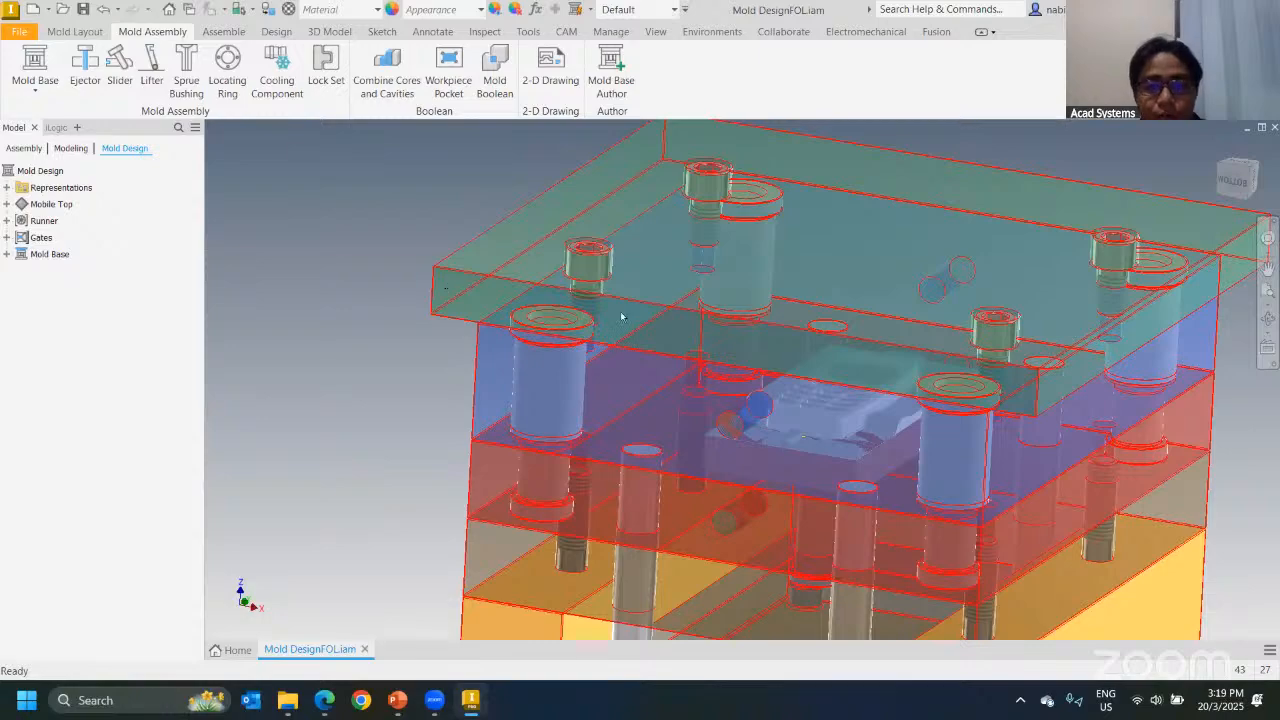
scroll(621, 316, "down", 4)
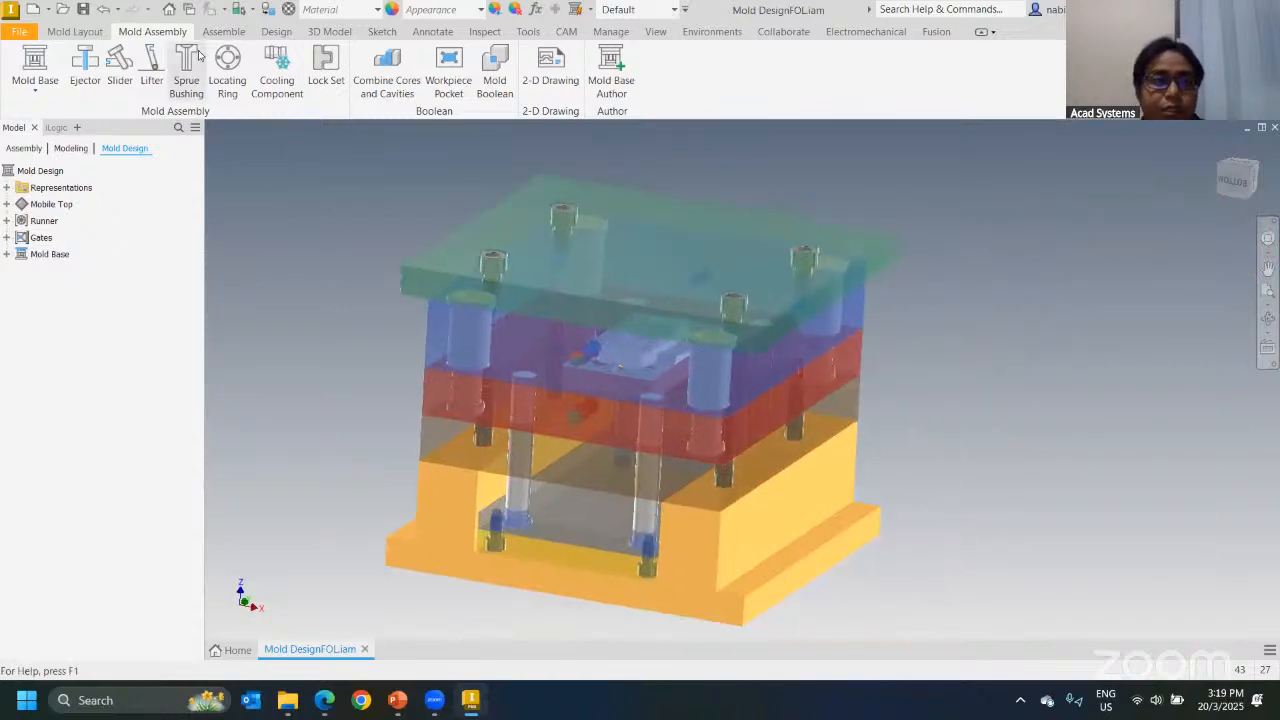
middle_click_drag(404, 208, 532, 267, "shift")
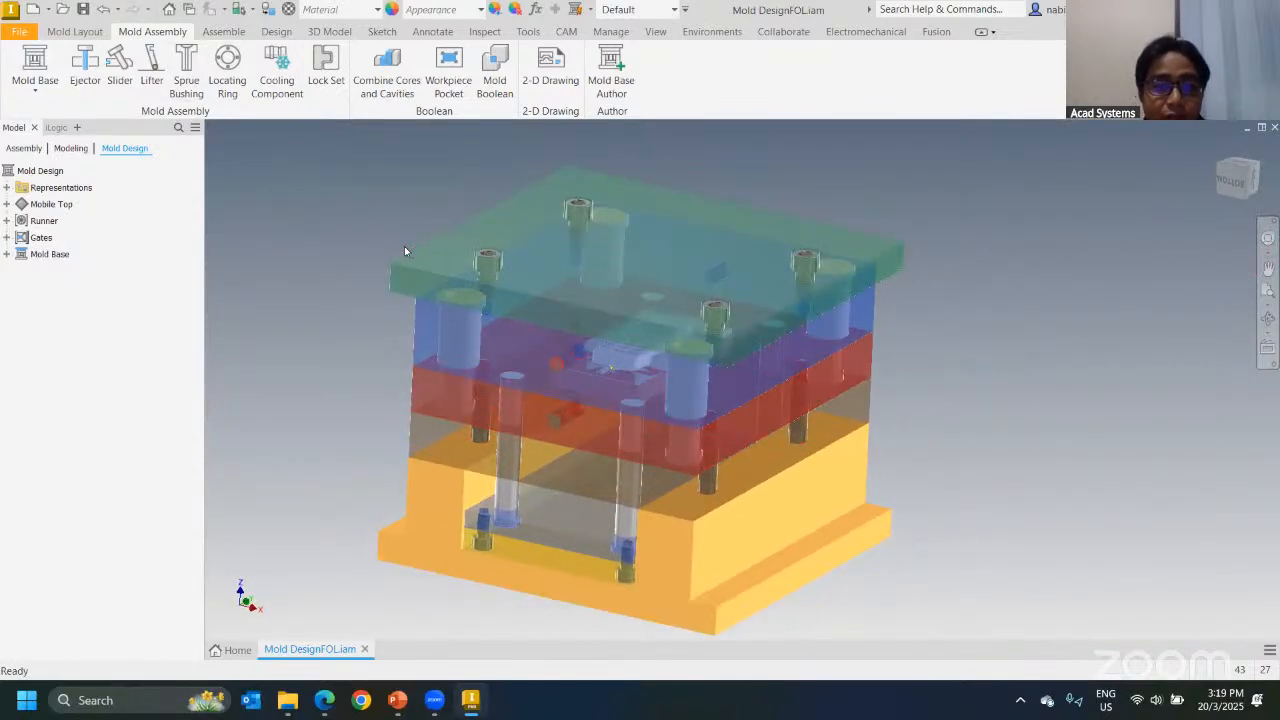
middle_click_drag(405, 247, 292, 204, "shift")
scroll(326, 274, "up", 3)
scroll(319, 291, "down", 2)
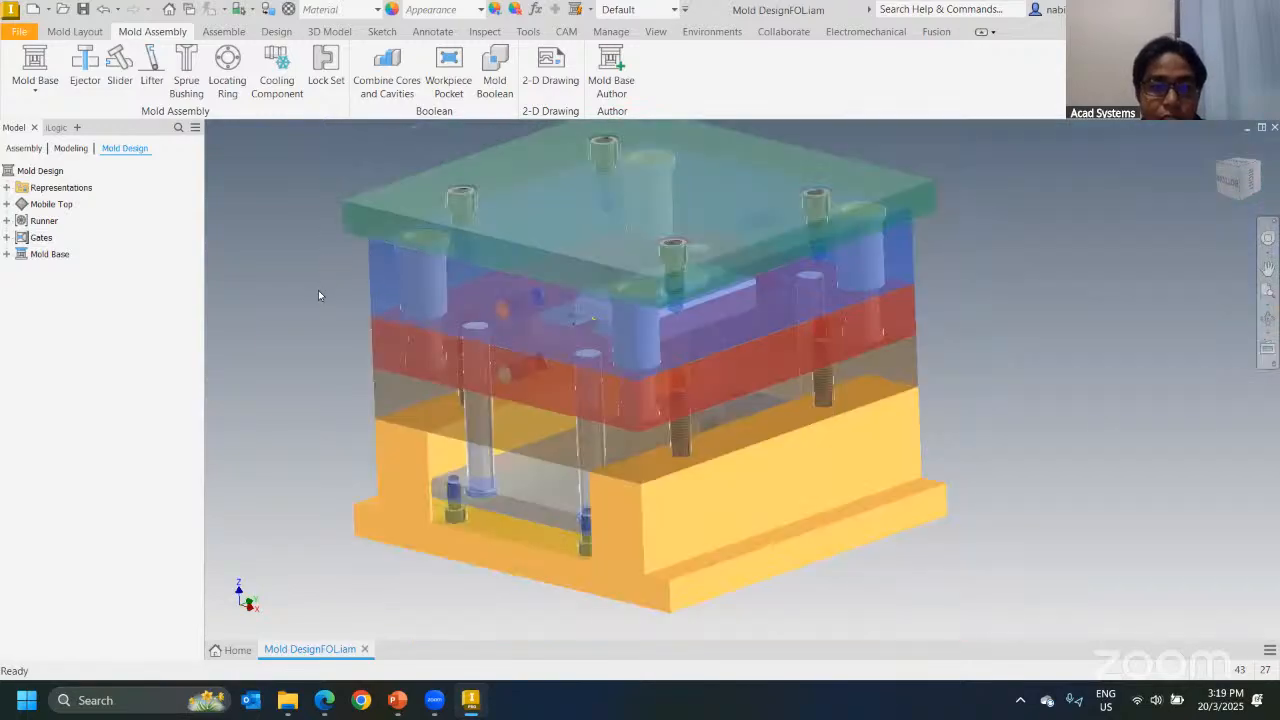
middle_click_drag(319, 295, 270, 329, "shift")
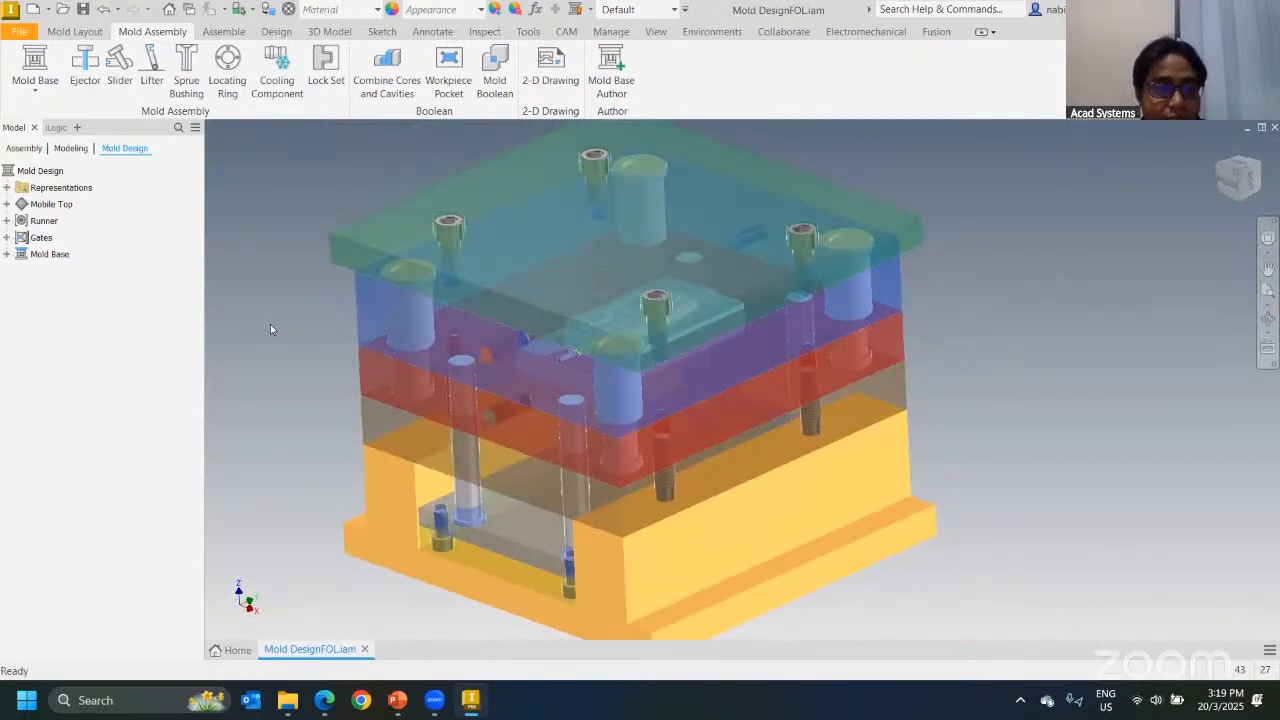
Step: Edit the existing mold base feature and change its size to 250mm x 250mm
right_click(38, 257)
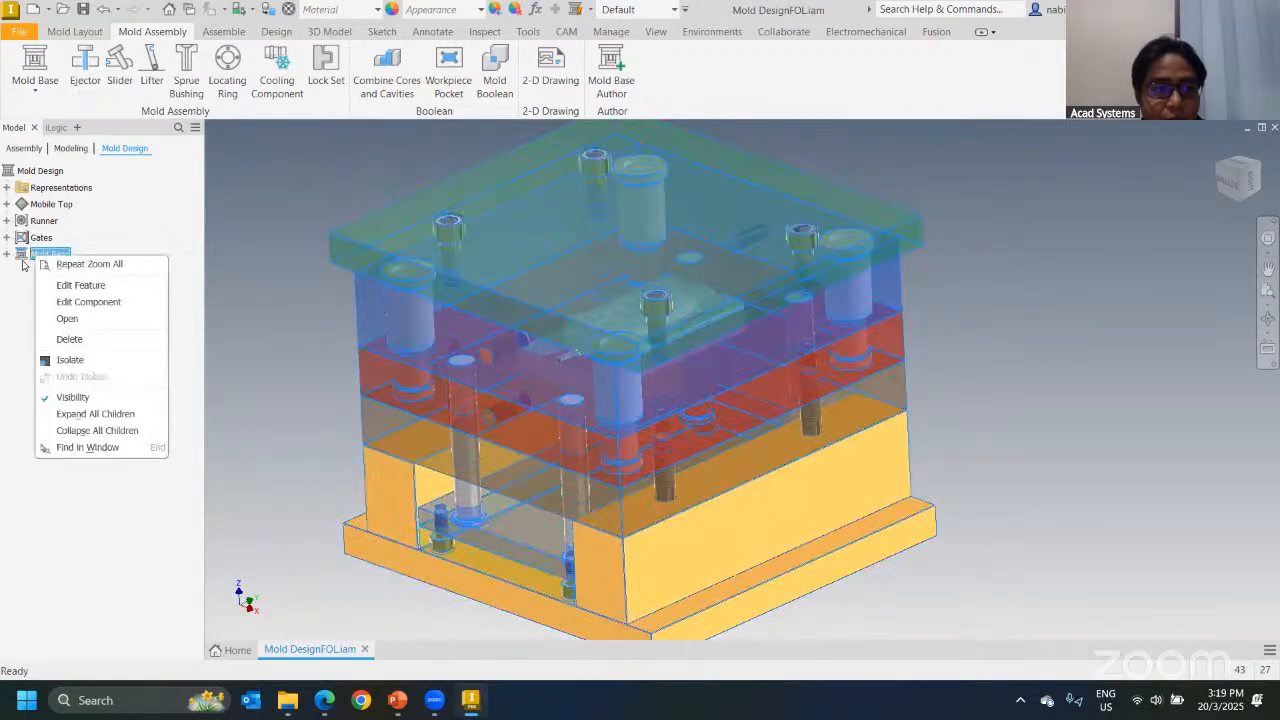
left_click(101, 287)
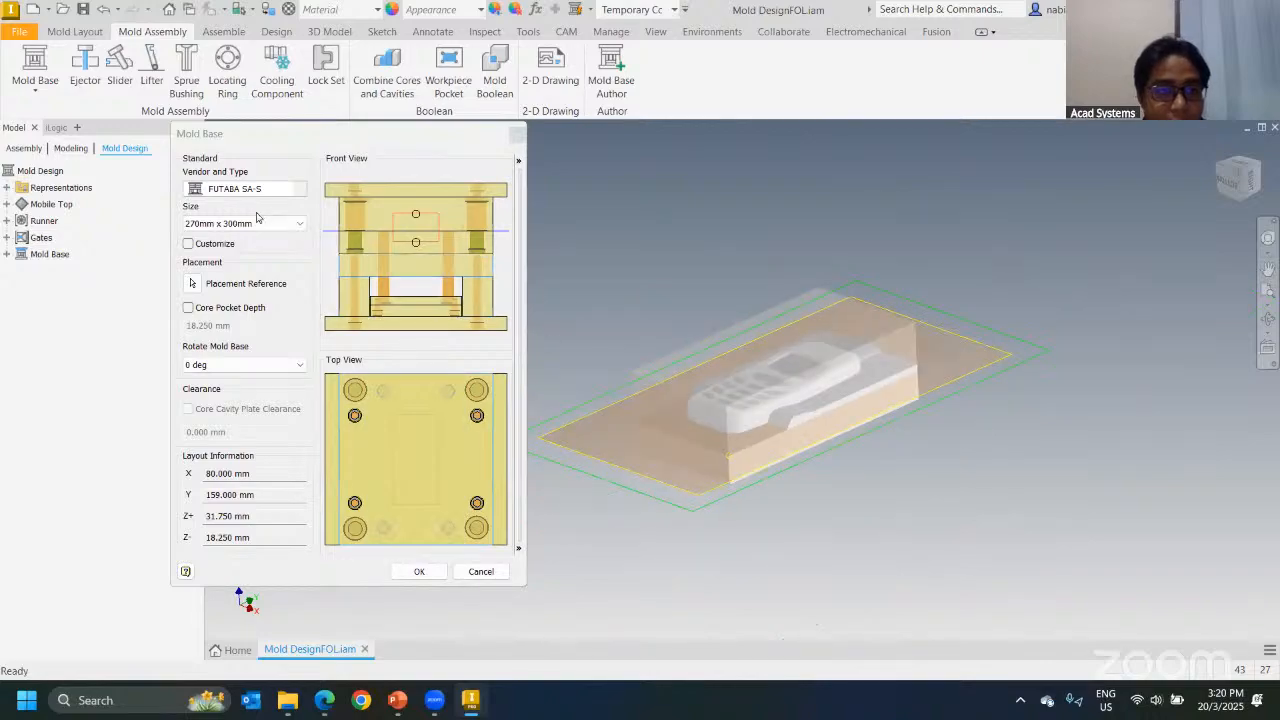
left_click(294, 226)
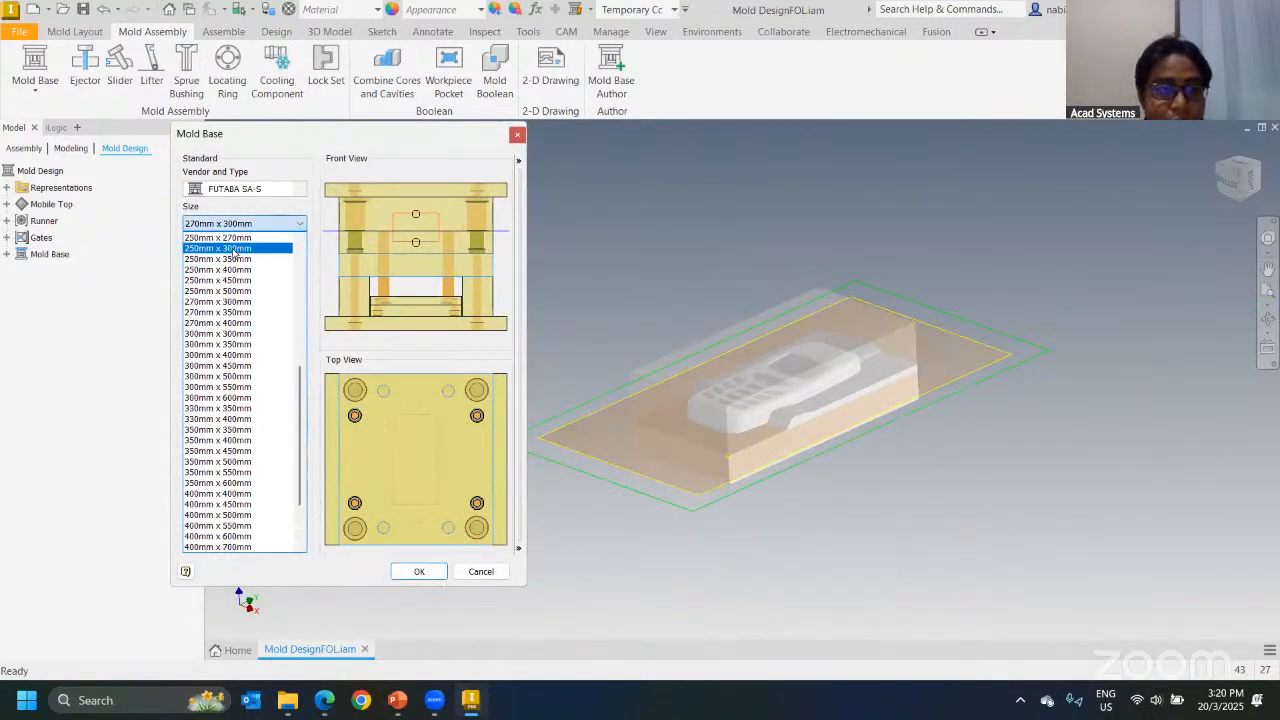
scroll(243, 252, "up", 1)
left_click(236, 256)
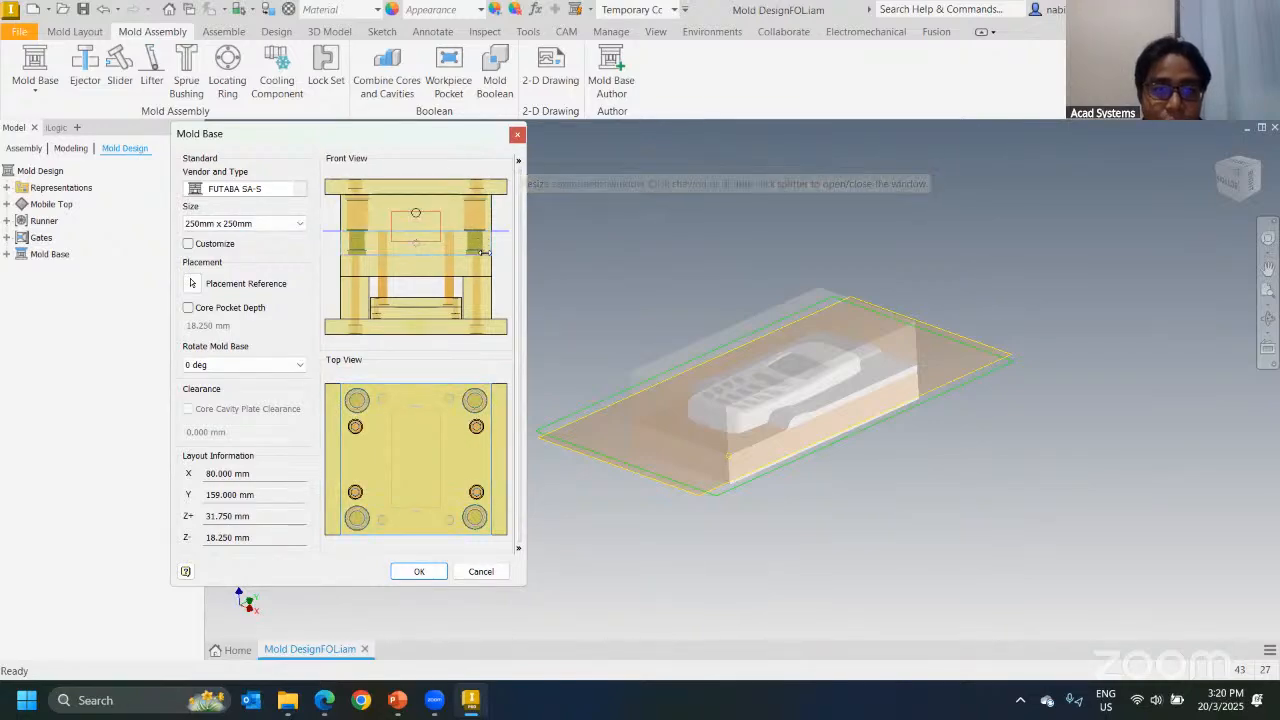
Step: Review the SA-SB spacer block's dimensions and its available H_ height options in the mold base component list, discarding any changes
left_click(518, 161)
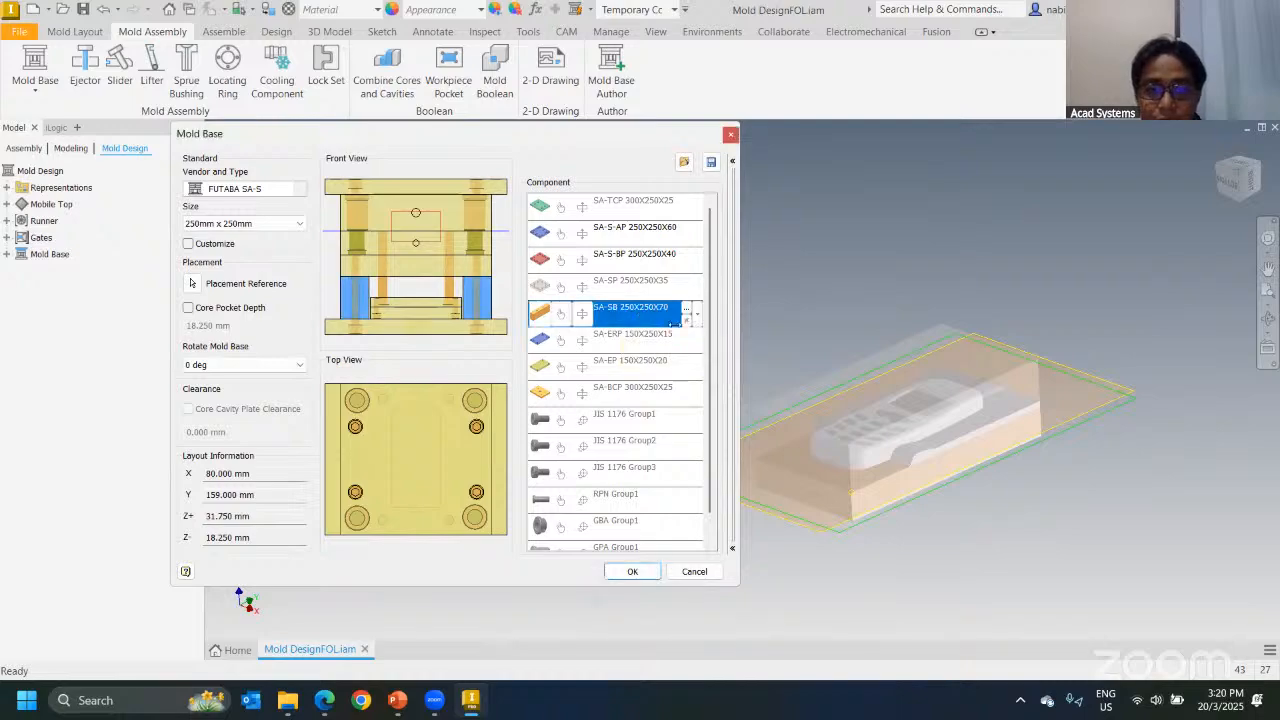
left_click(625, 307)
left_click(686, 309)
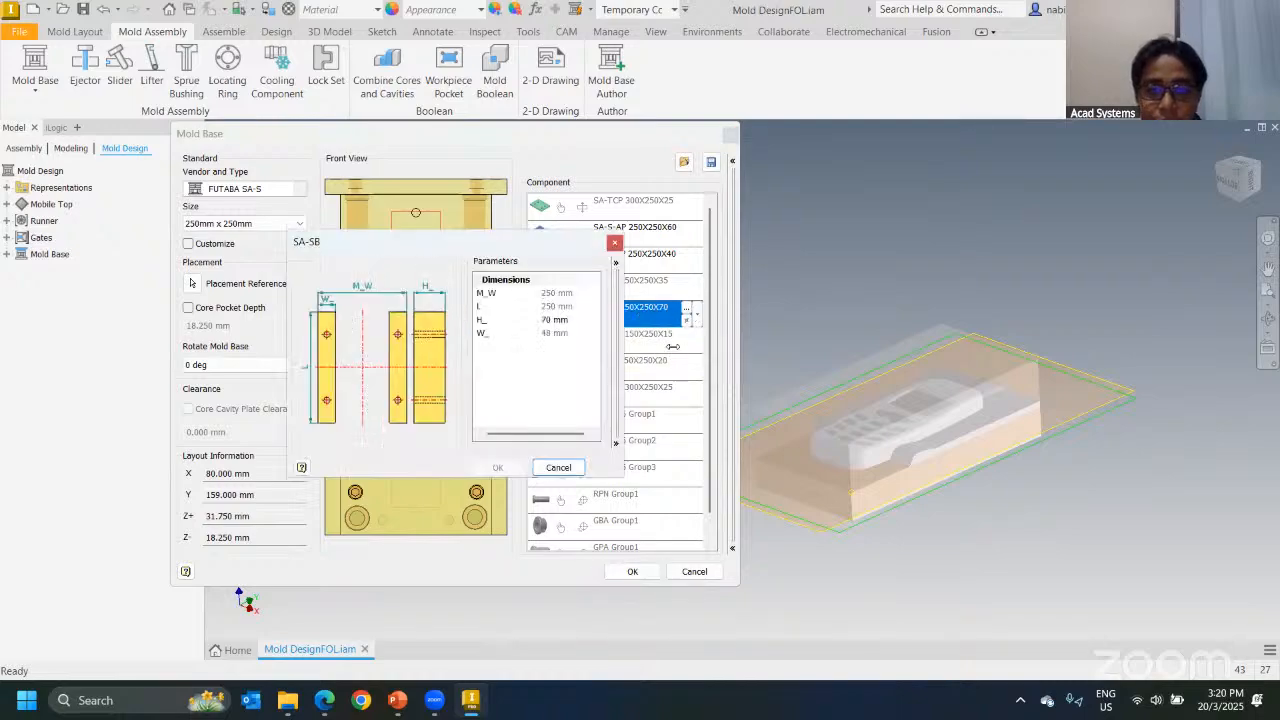
left_click(554, 319)
left_click(562, 319)
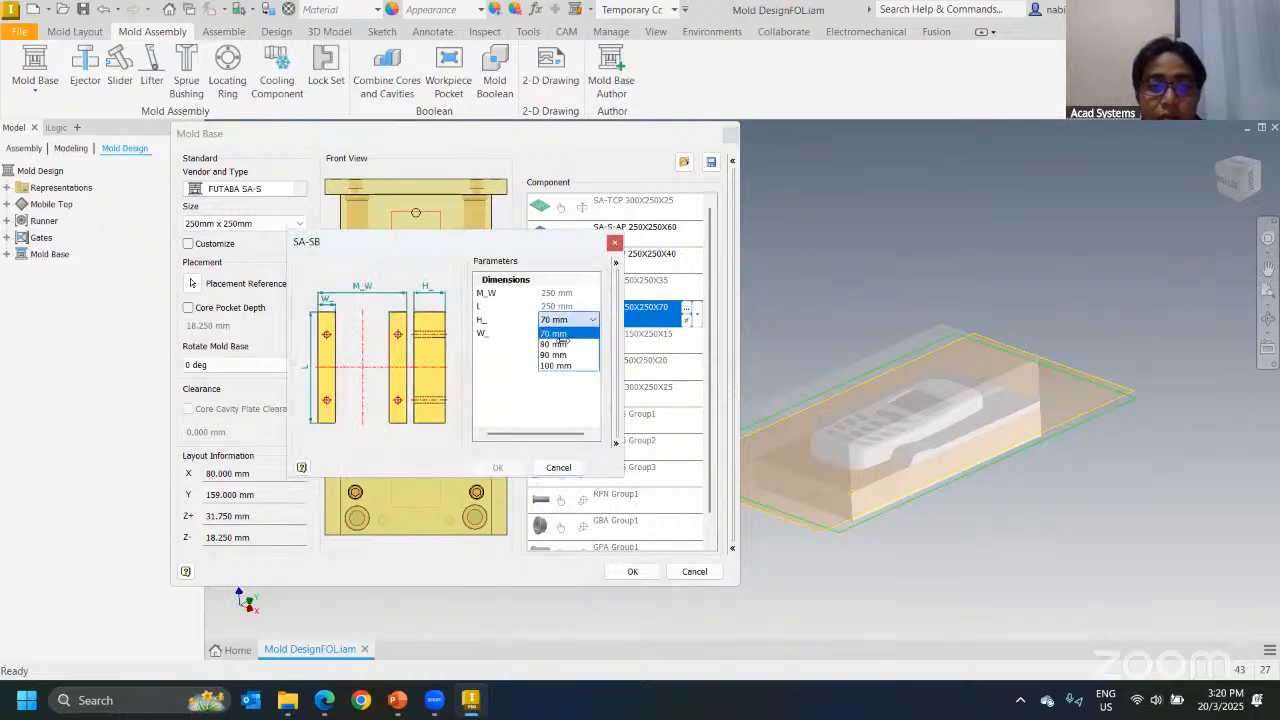
left_click(558, 335)
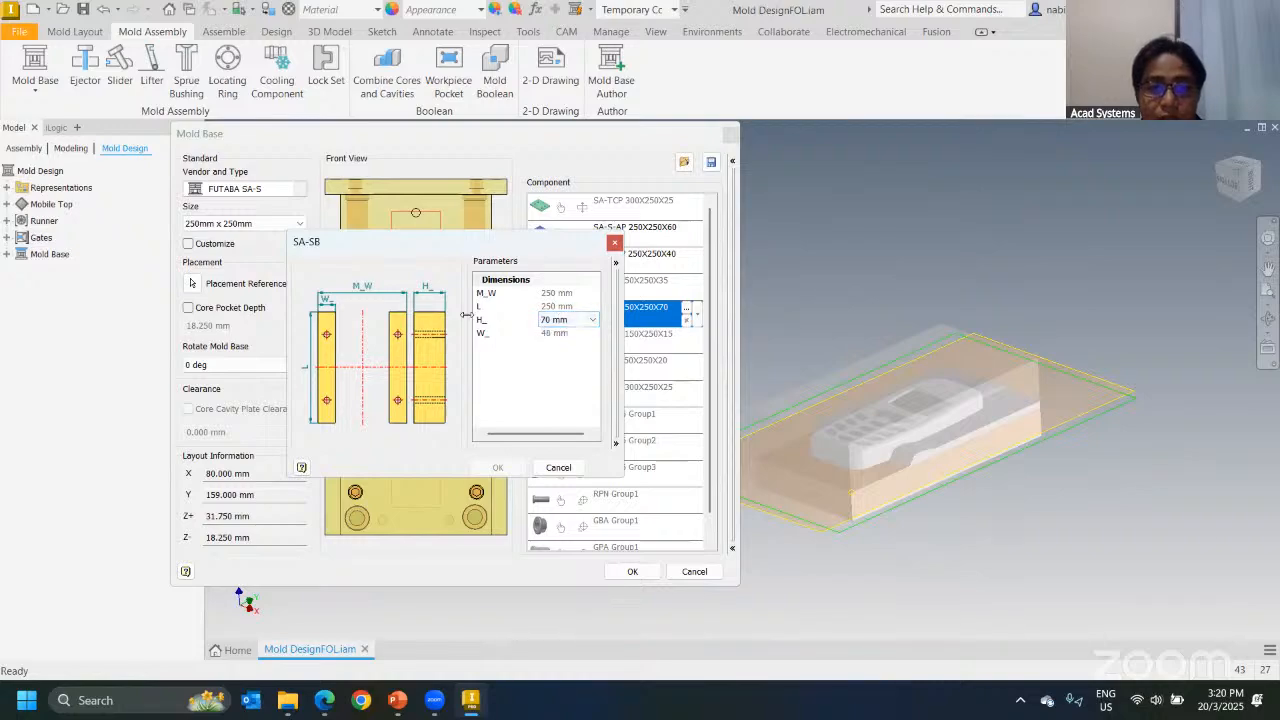
left_click(532, 305)
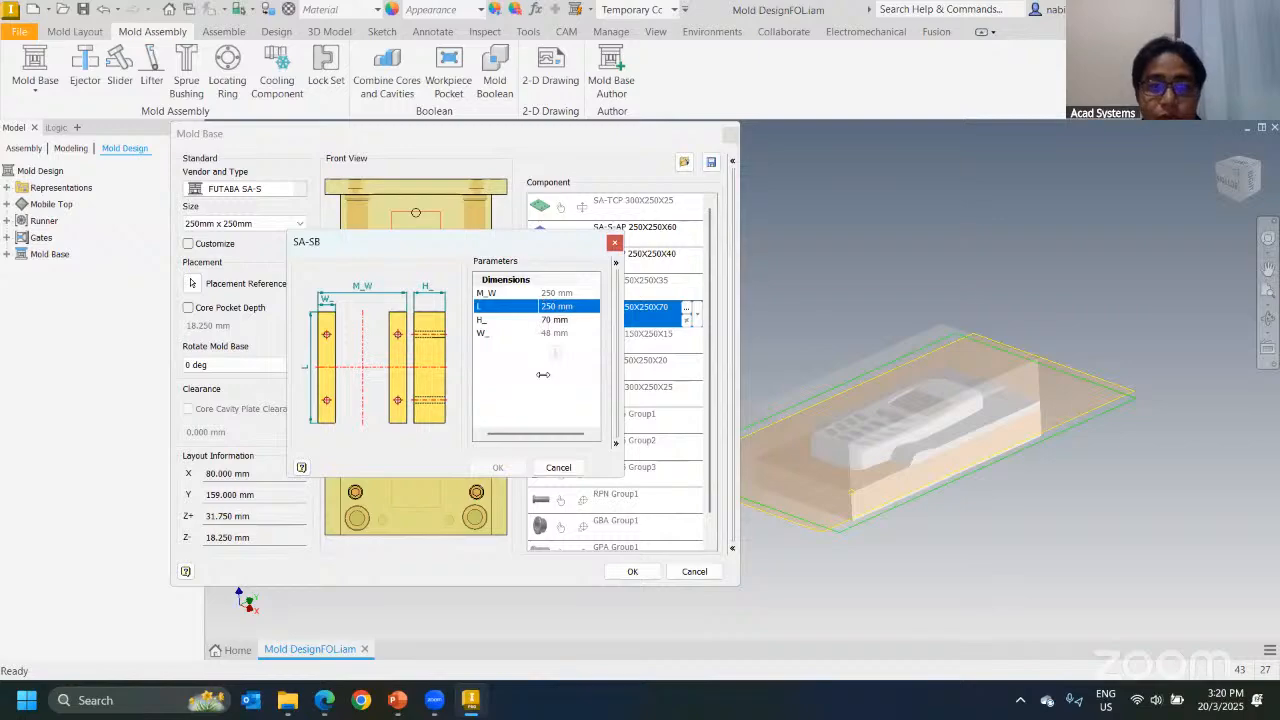
left_click(558, 467)
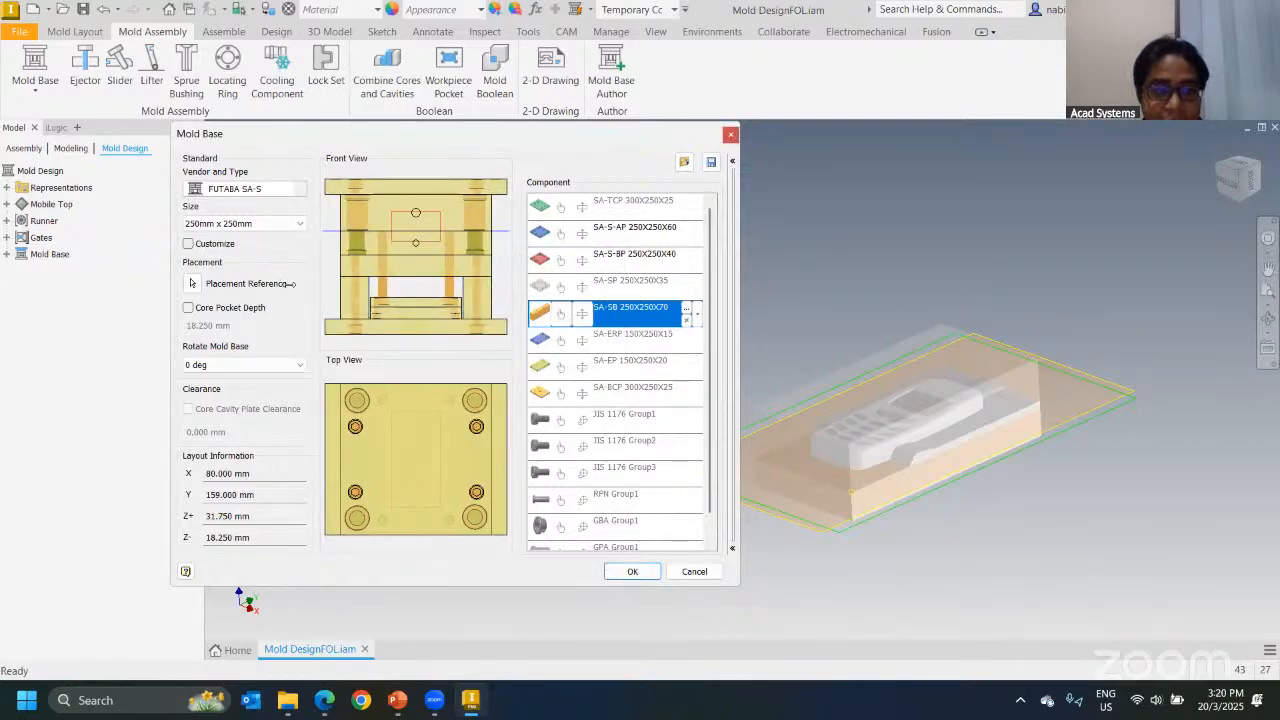
Step: Review the SA-S-BP plate's dimensions, discard any changes to them, and apply the mold base edit
left_click(687, 254)
left_click(686, 256)
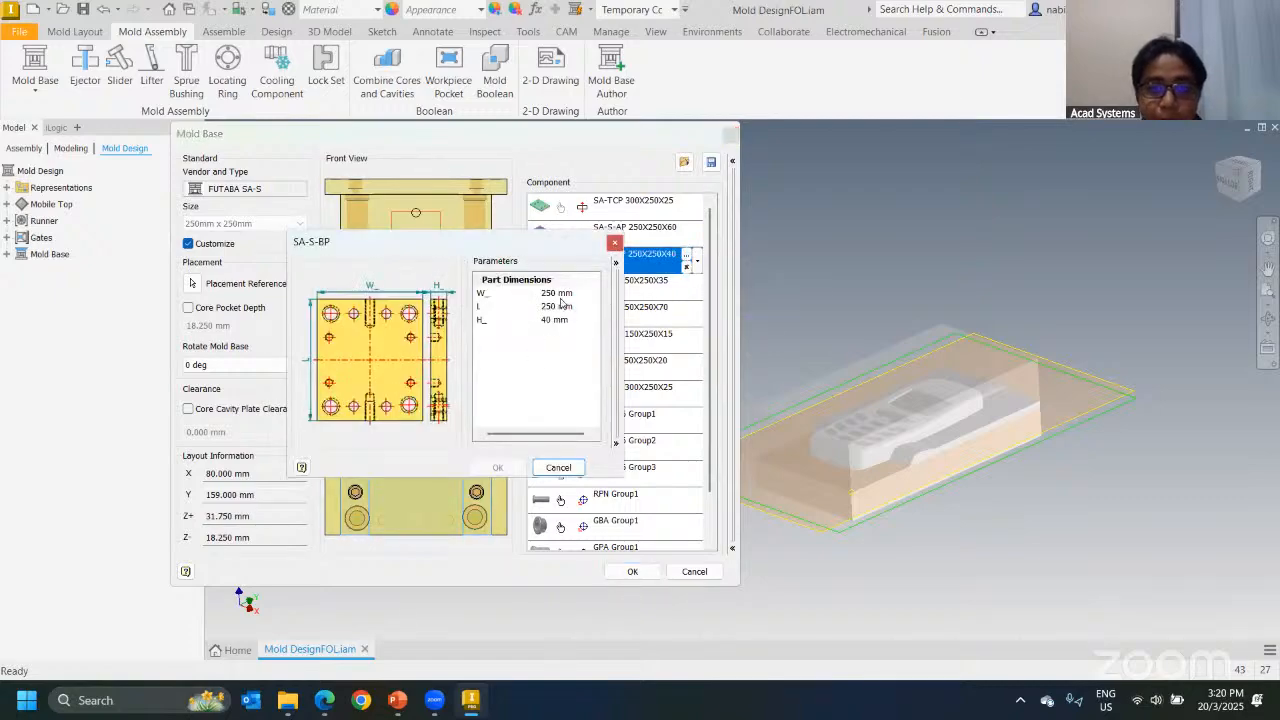
left_click(563, 305)
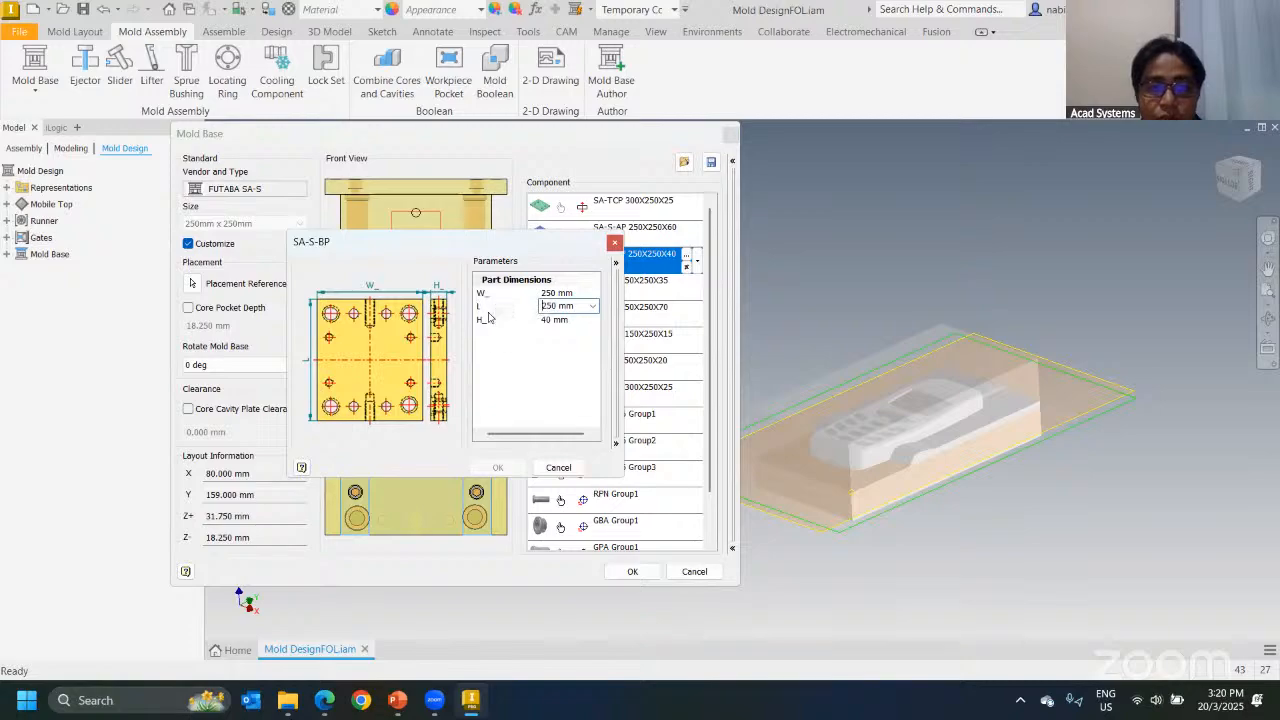
left_click(555, 469)
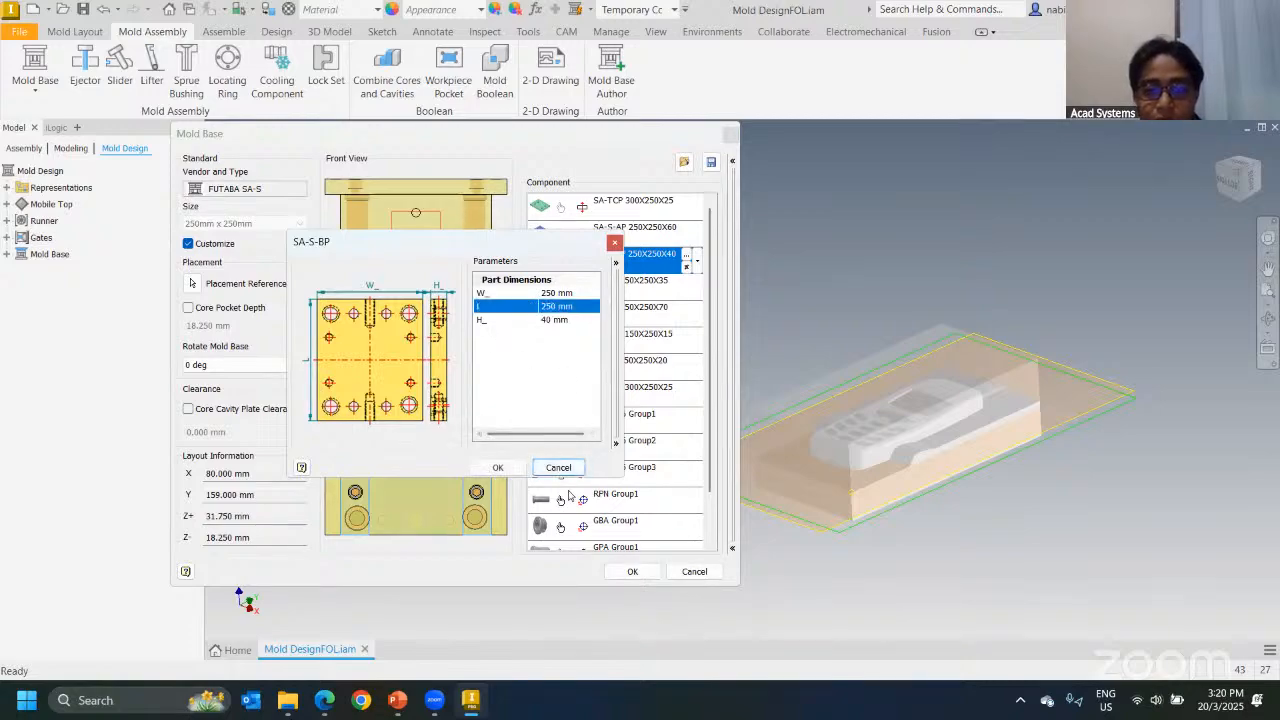
left_click(557, 467)
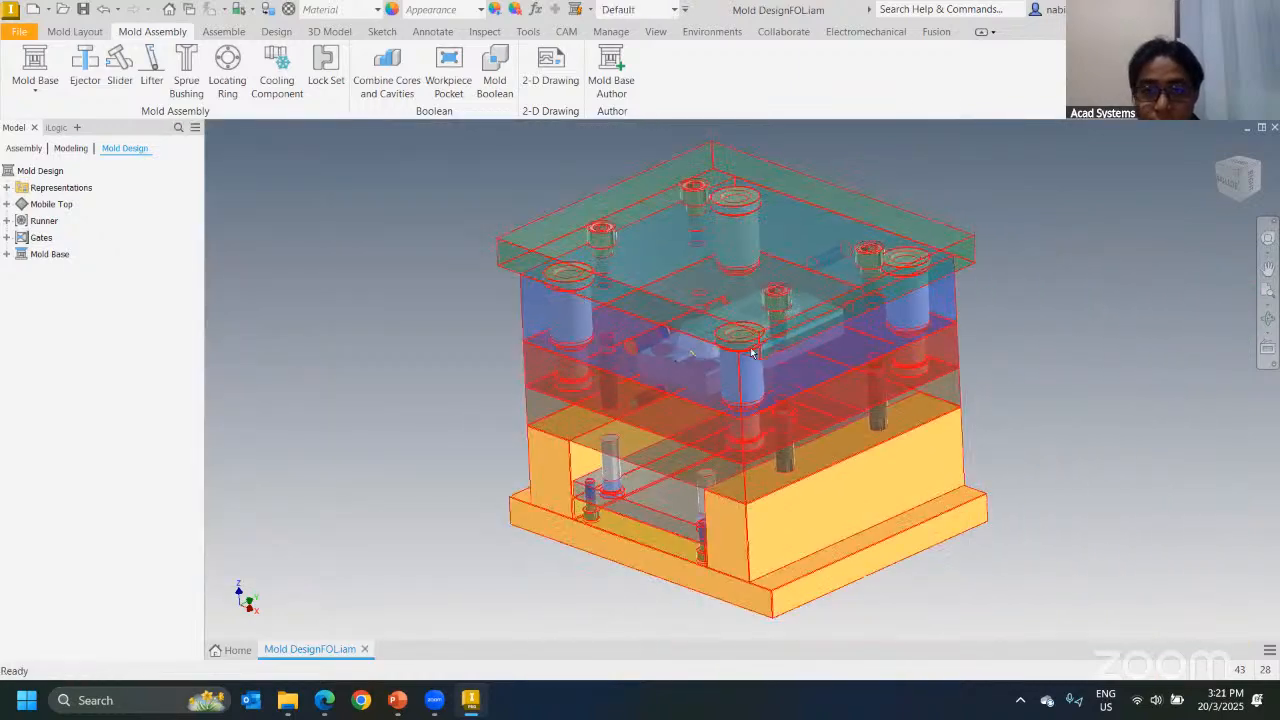
Step: Examine the updated mold base's plates, guide pins, screws and the enclosed phone cavity from several angles
mouse_move(739, 366)
middle_mouse_down("shift")
mouse_move(583, 295)
mouse_move(449, 352)
mouse_move(450, 330)
mouse_move(388, 348)
middle_mouse_up("shift")
scroll(588, 383, "up", 5)
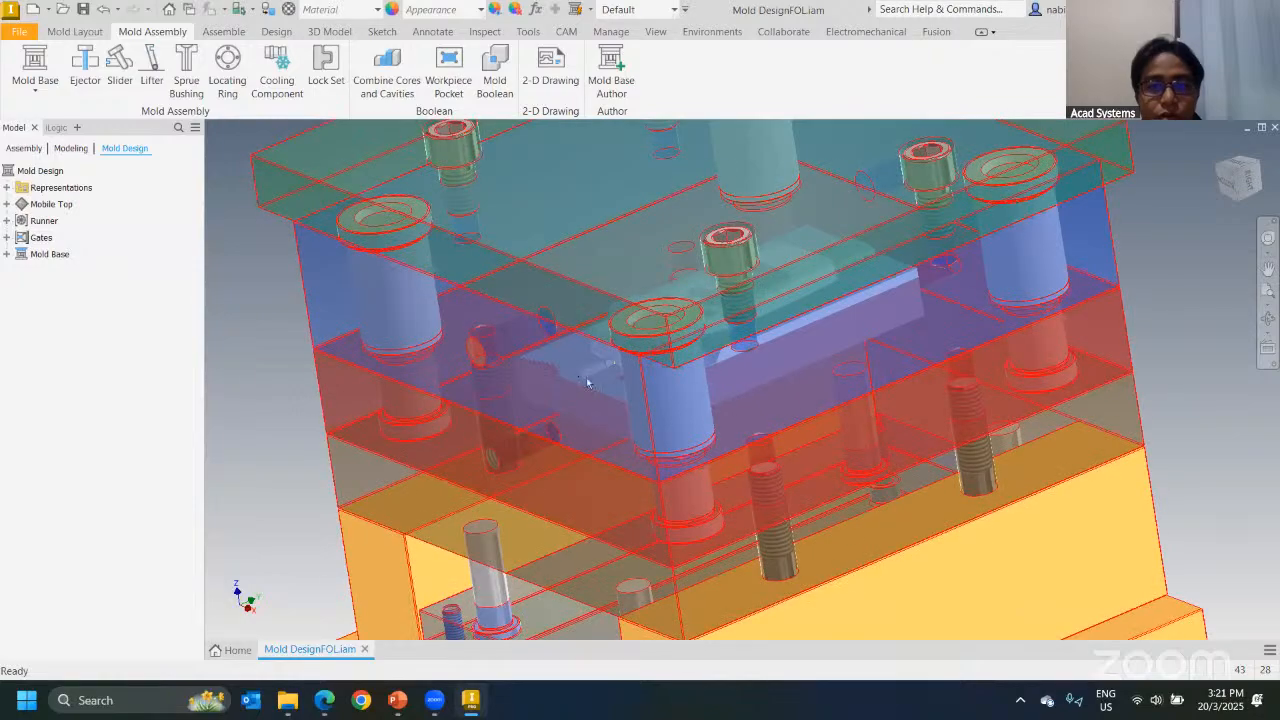
scroll(588, 383, "down", 6)
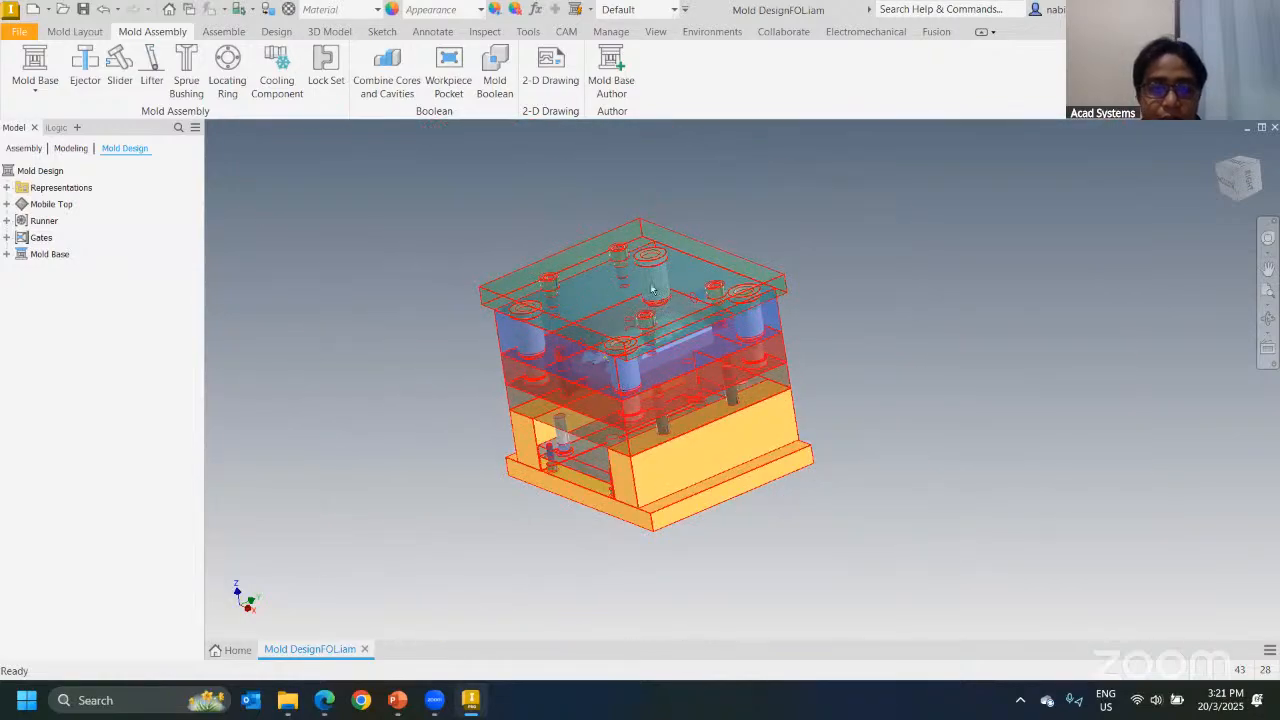
scroll(700, 354, "up", 3)
middle_click_drag(726, 316, 611, 354, "shift")
scroll(522, 332, "up", 3)
scroll(611, 354, "down", 6)
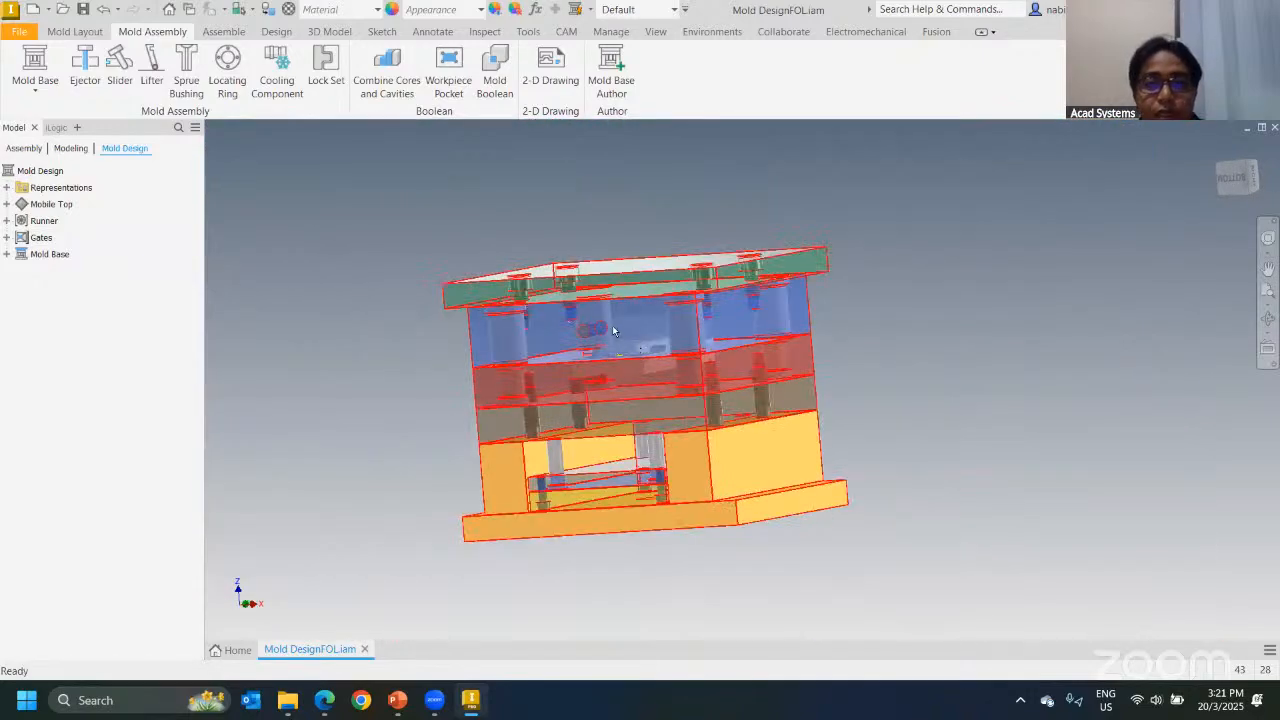
middle_click_drag(566, 358, 368, 380, "shift")
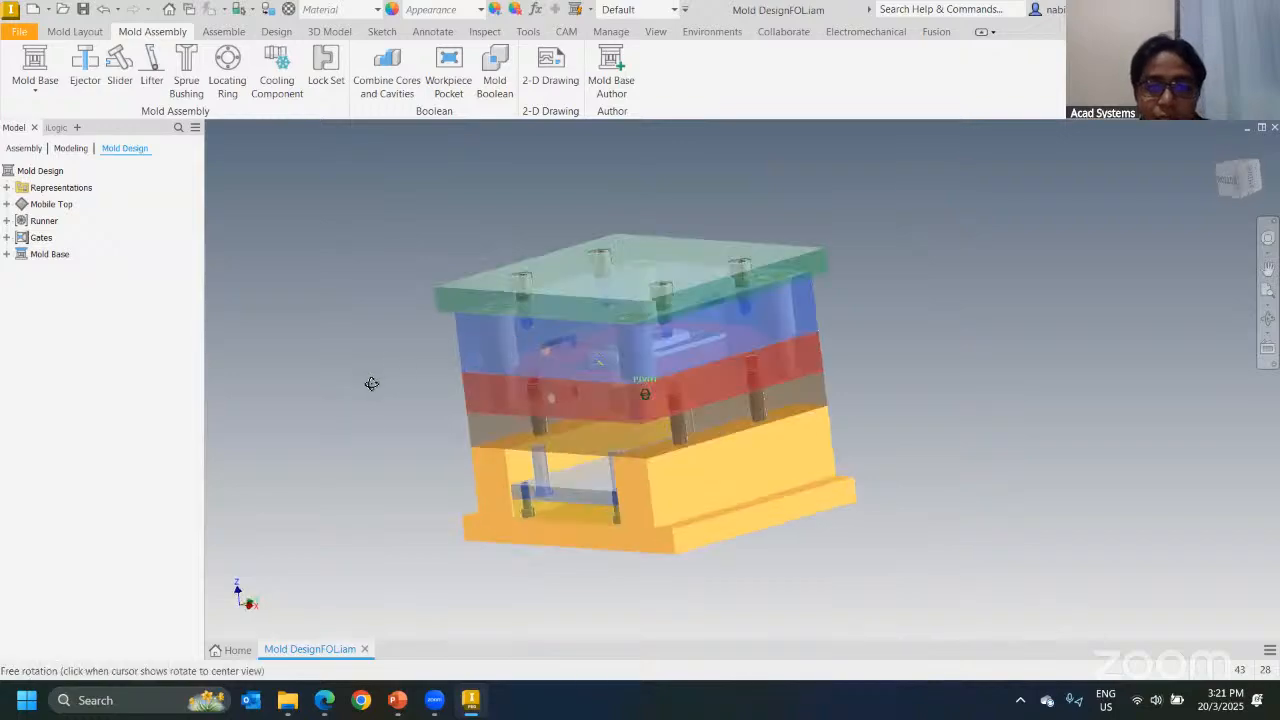
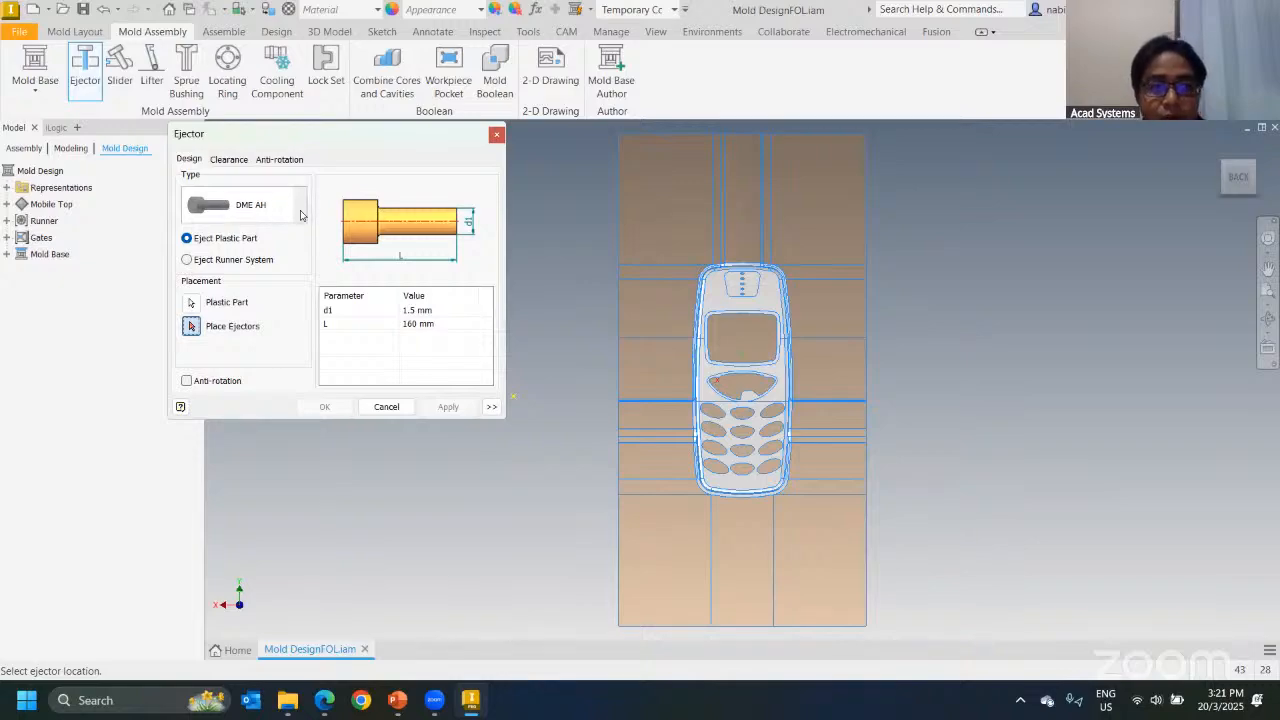
Step: Place four DME AH ejectors: about (13, 42) and (-13, 43) mm beside the earpiece, (17, -7) and (-16, -8) mm beside the navigation opening
scroll(708, 347, "up", 5)
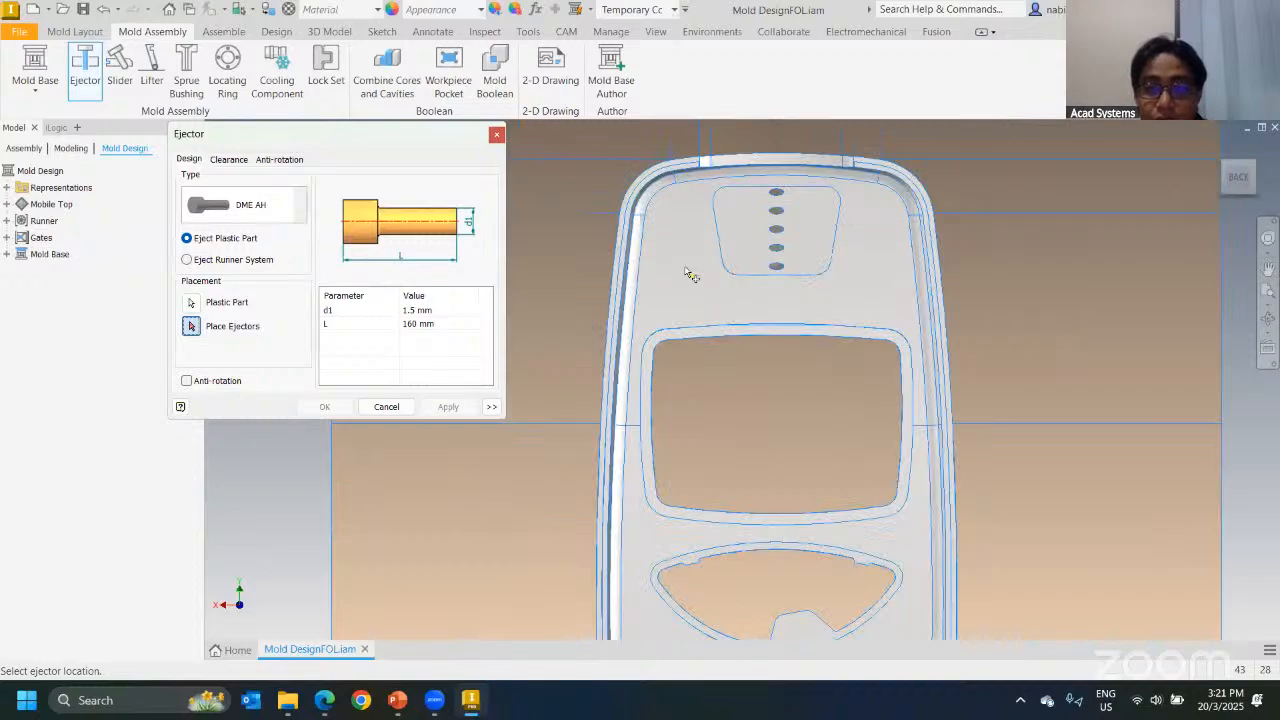
left_click(680, 264)
left_click(869, 263)
middle_click_drag(784, 488, 692, 339)
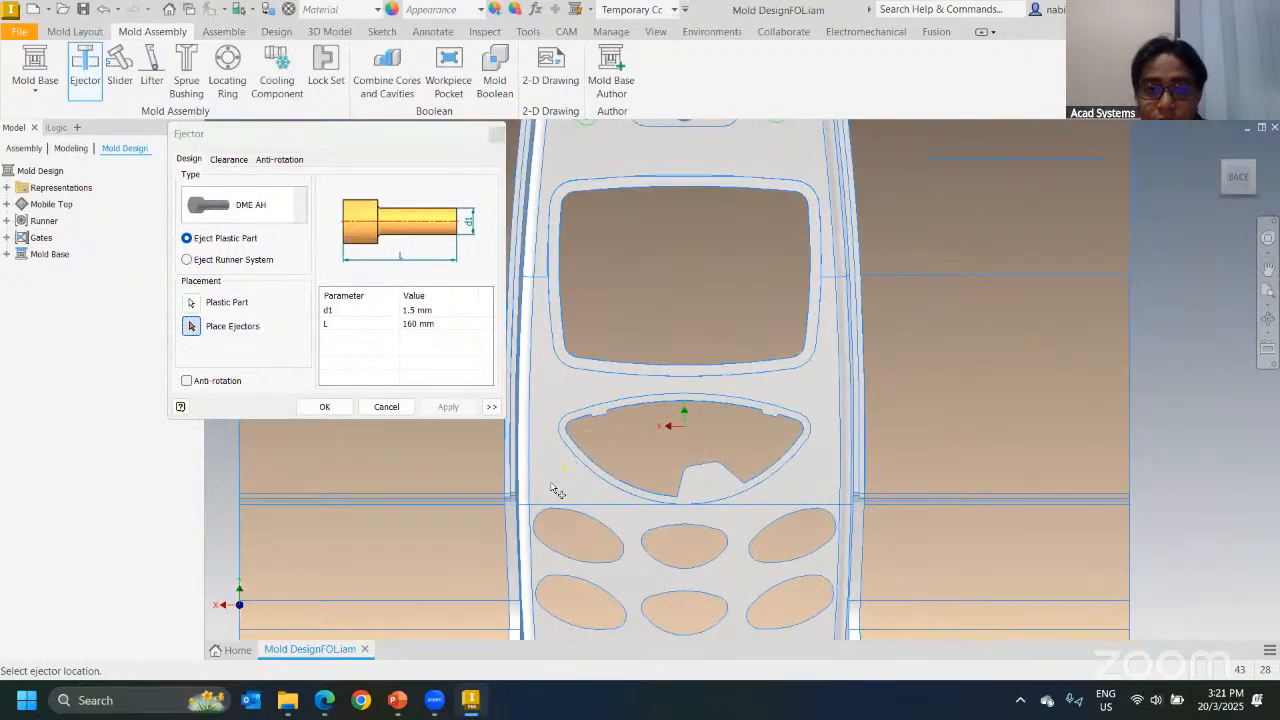
left_click(560, 479)
left_click(805, 482)
Step: Place two more ejectors below the keypad corners at about X 14, Y -49 mm and X -13, Y -49 mm
middle_click_drag(743, 549, 740, 385)
middle_click_drag(632, 604, 600, 489)
left_click(543, 508)
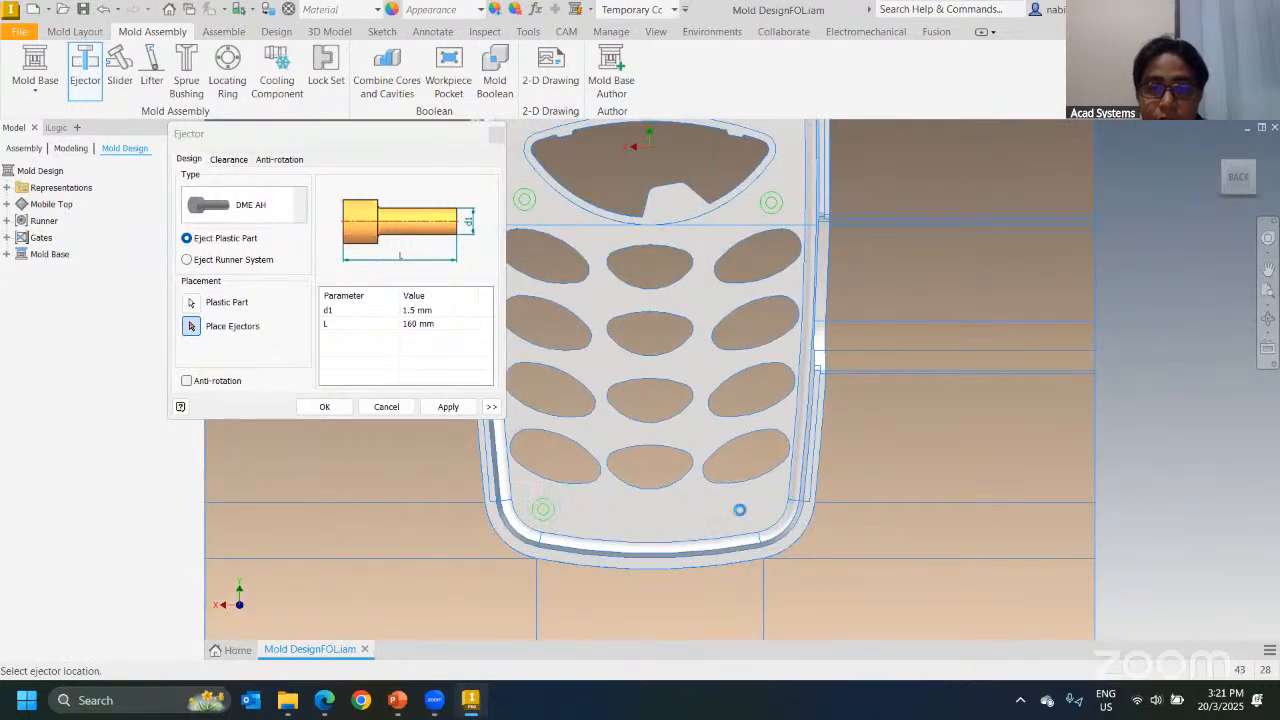
left_click(740, 510)
Step: Set the ejectors' diameter d1 to 3 mm
left_click(443, 314)
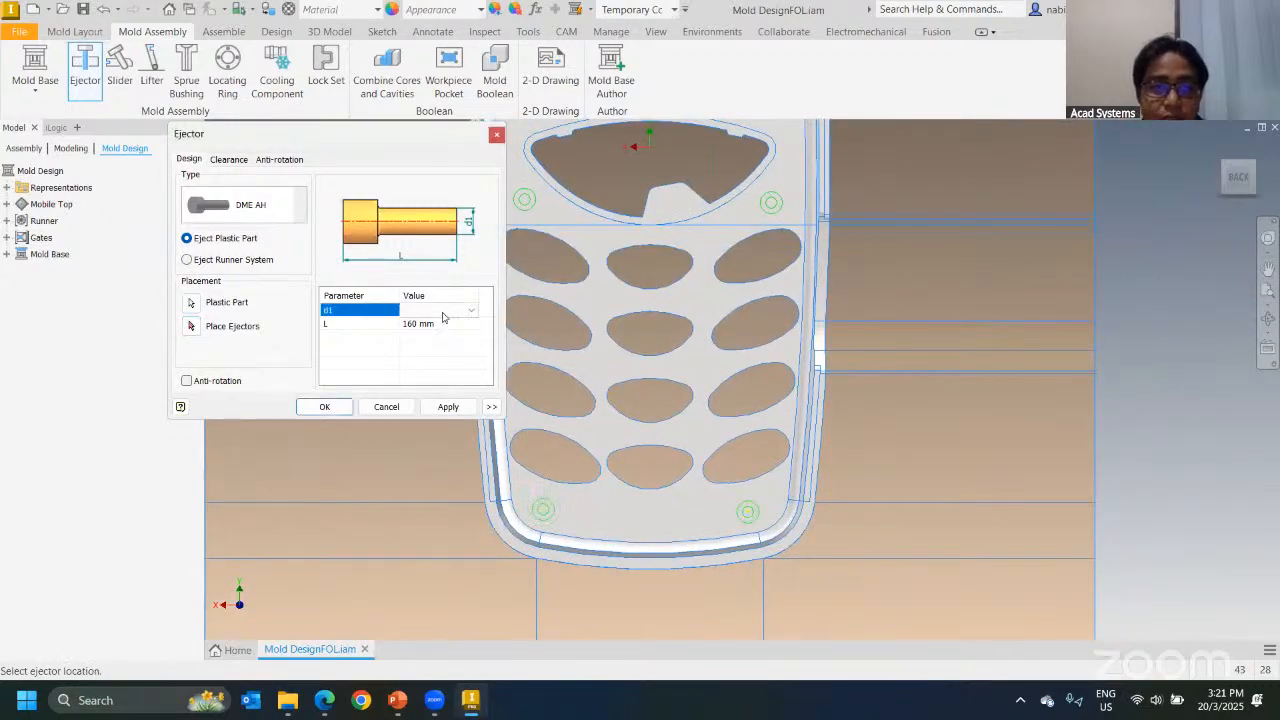
left_click(460, 311)
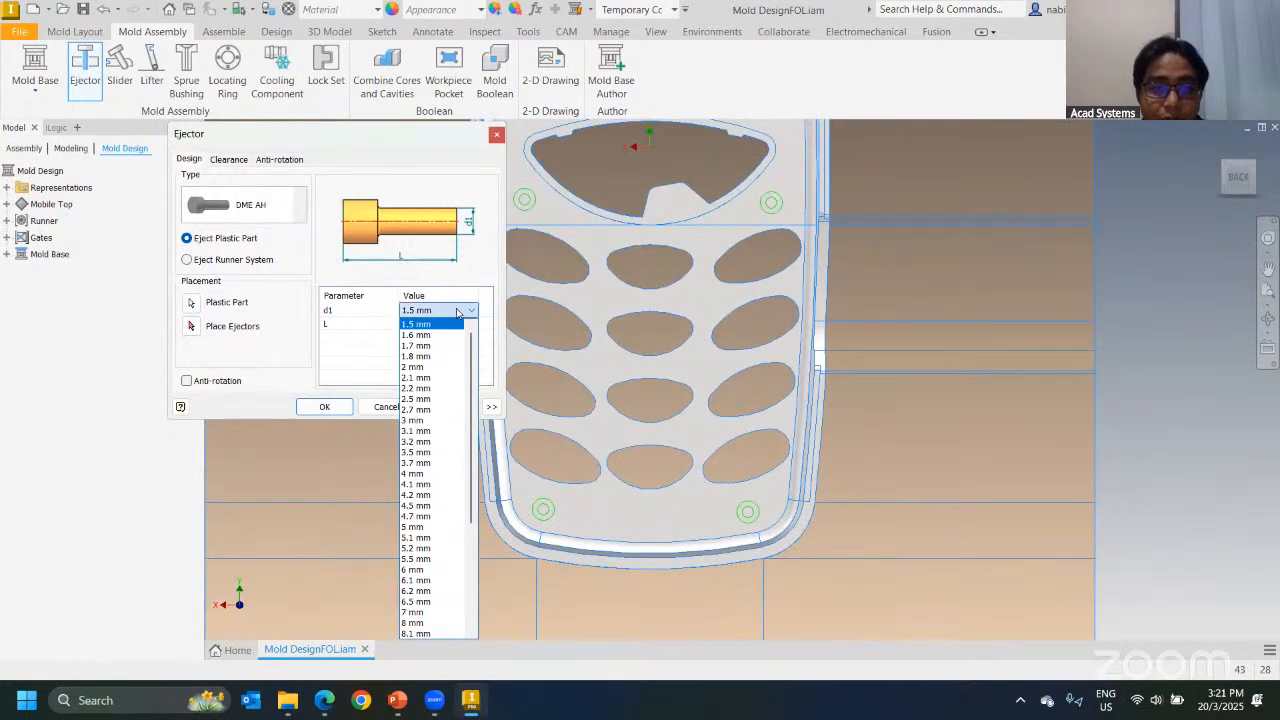
left_click(416, 420)
Step: Examine the ejectors' spacing from the part edges and key openings, and show the list of their X and Y coordinates
scroll(543, 525, "up", 5)
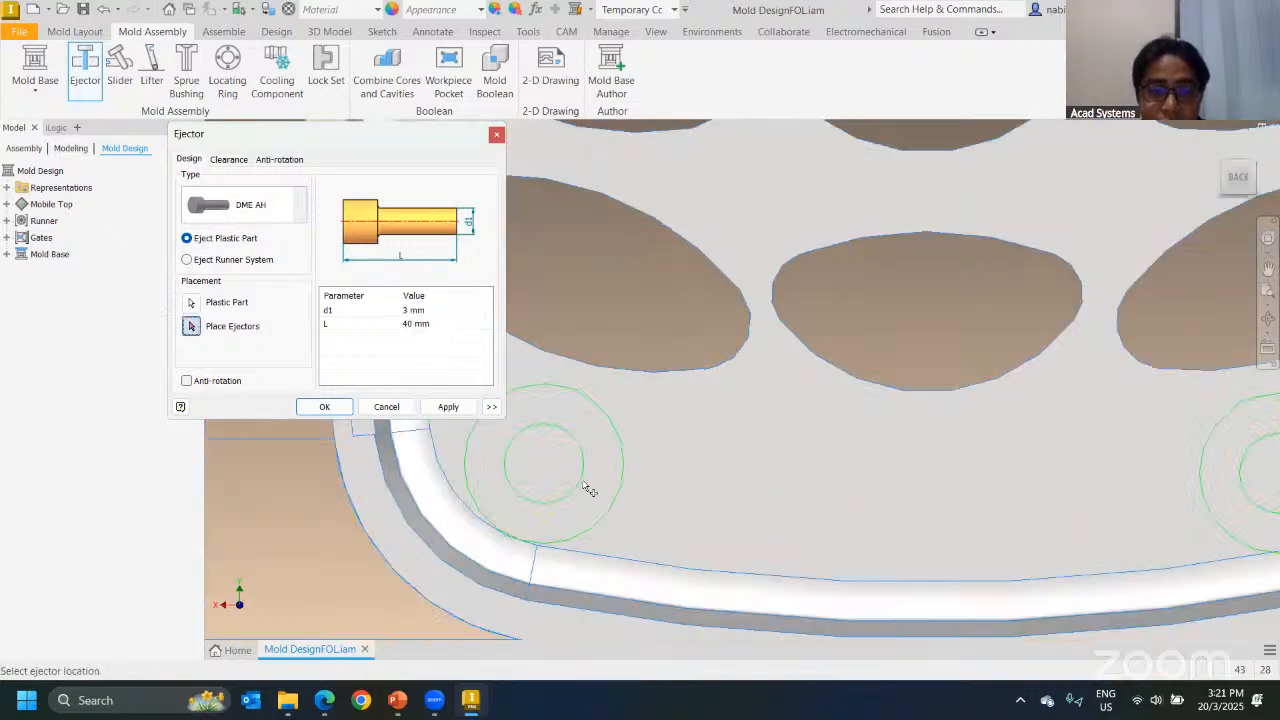
scroll(588, 490, "down", 4)
scroll(789, 486, "up", 4)
scroll(752, 468, "down", 1)
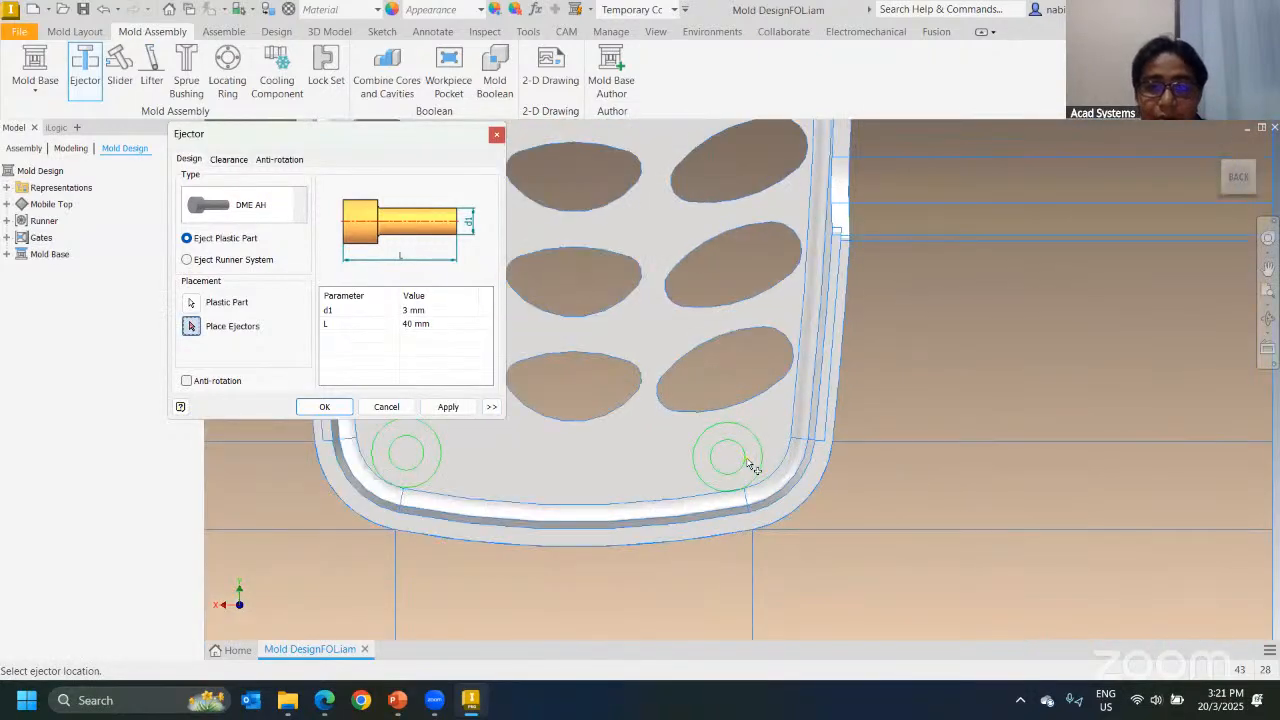
scroll(752, 466, "down", 3)
scroll(785, 335, "up", 3)
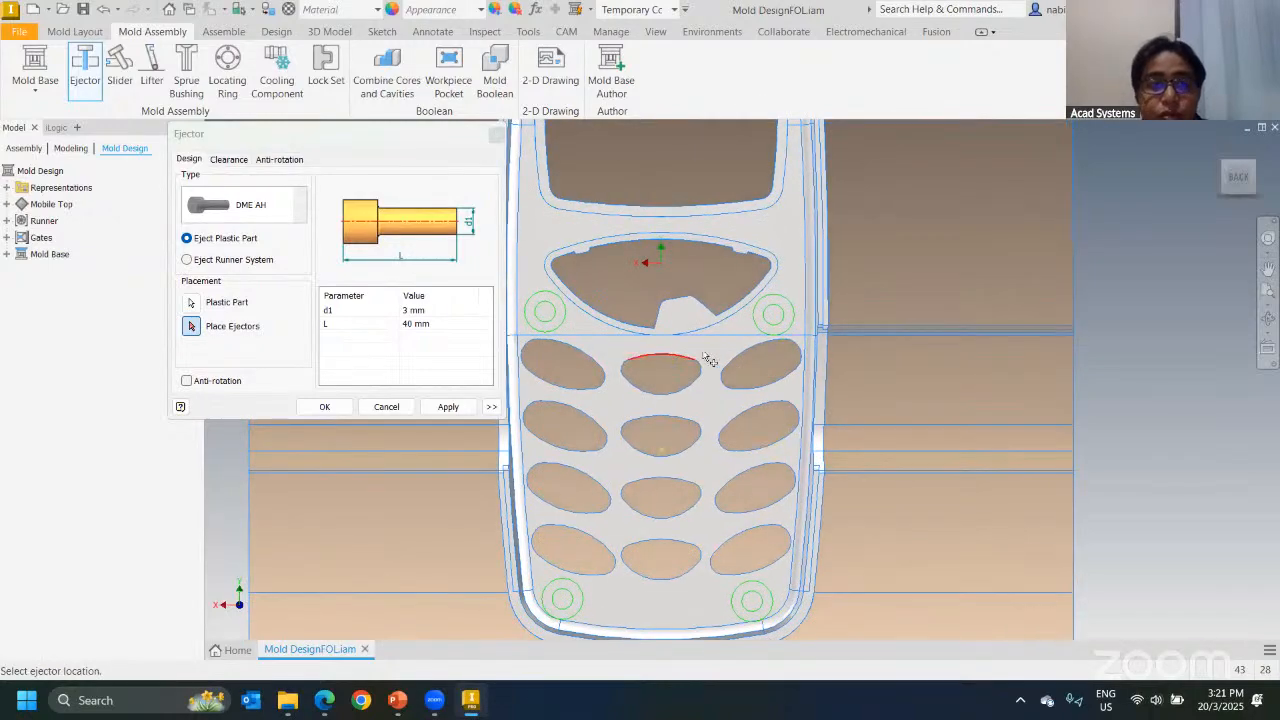
middle_click_drag(697, 354, 740, 327)
middle_click_drag(626, 334, 617, 354)
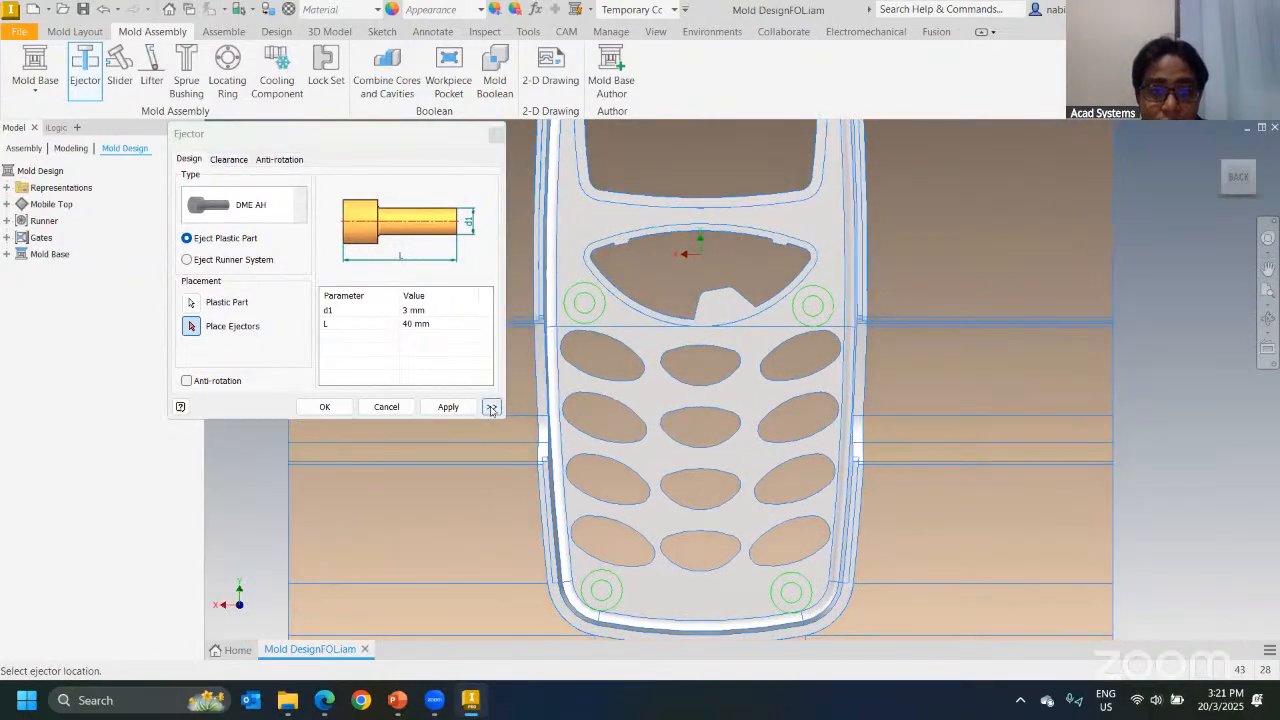
left_click(491, 408)
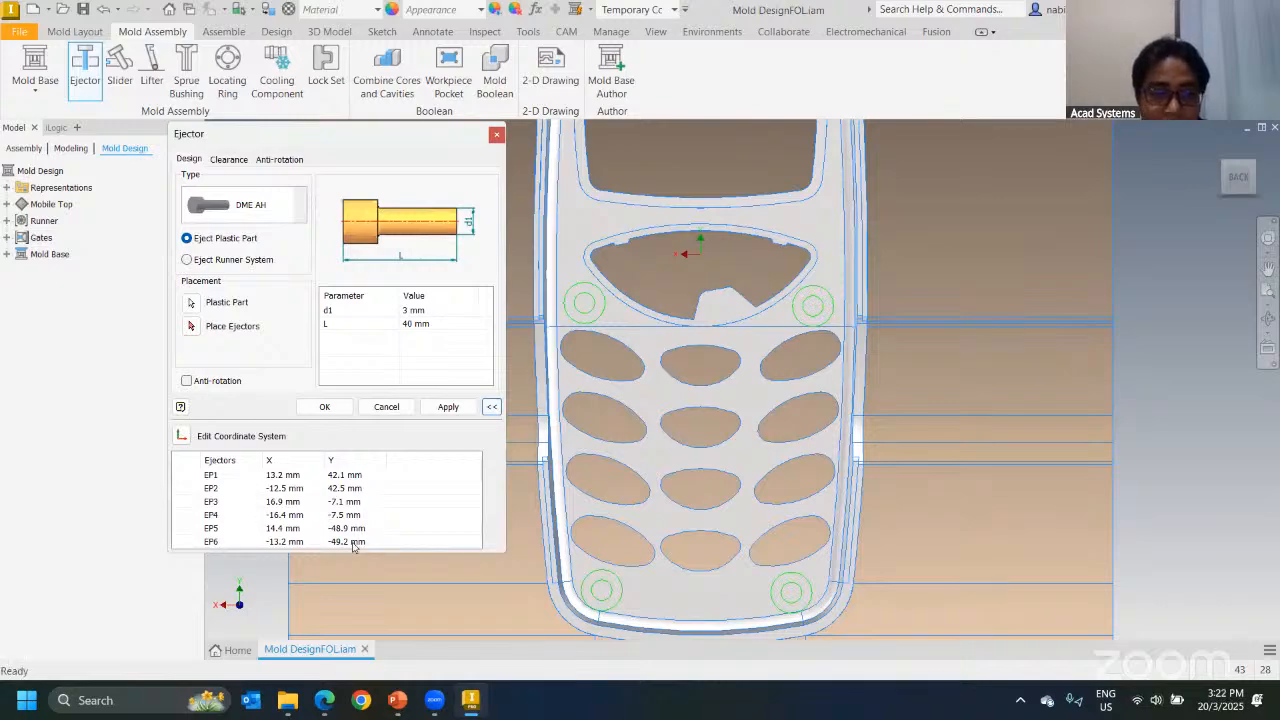
Step: Try moving ejector EP6 to X -5 and Y -60 mm
scroll(621, 487, "down", 5)
scroll(621, 487, "up", 5)
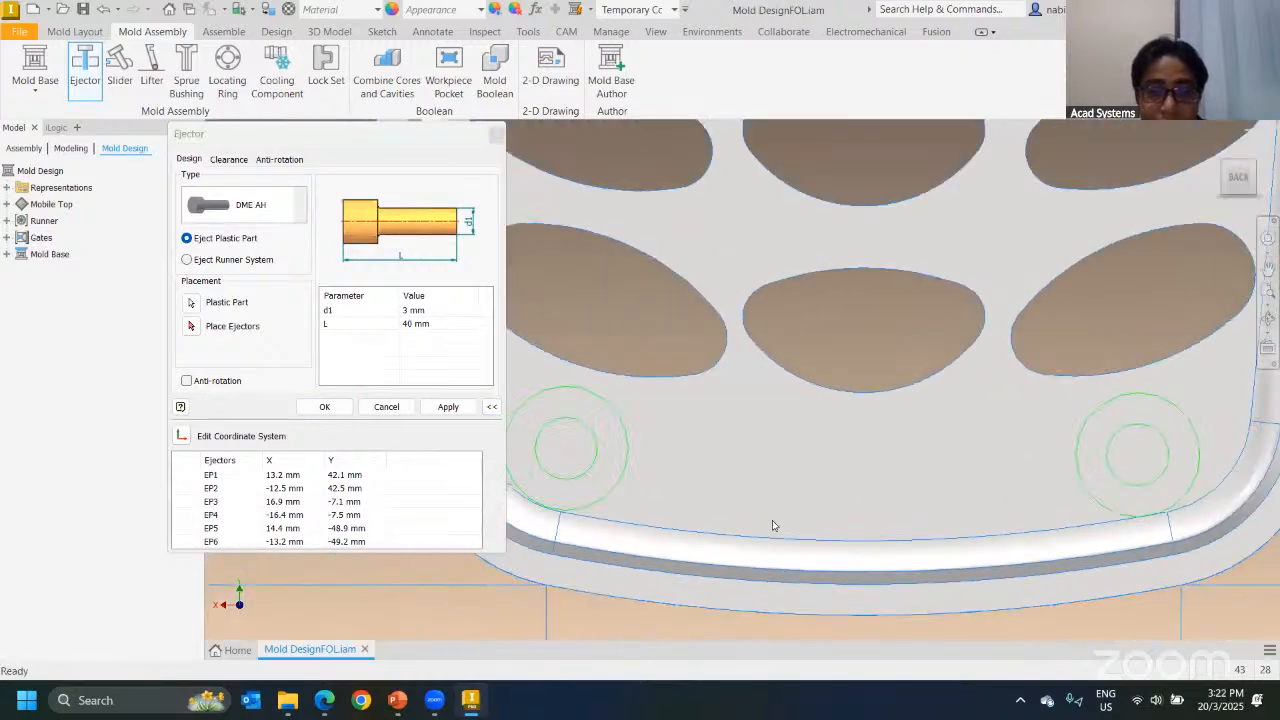
left_click(334, 541)
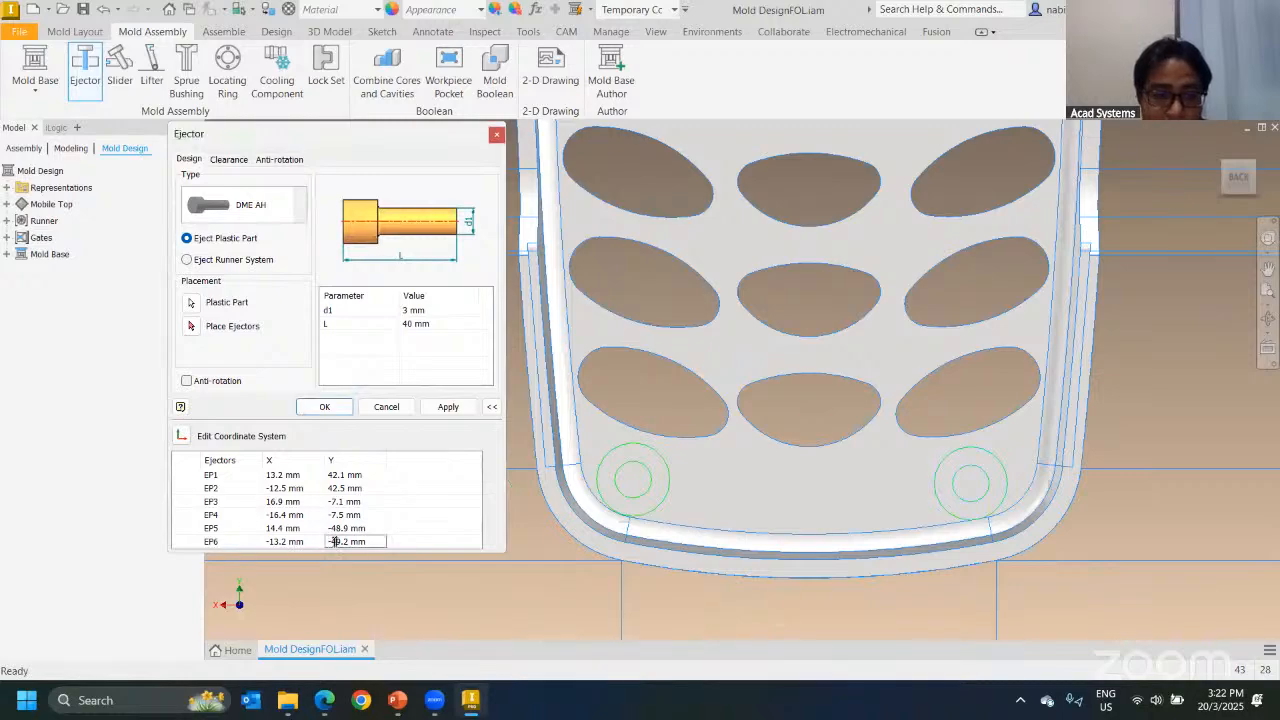
type("-60mm")
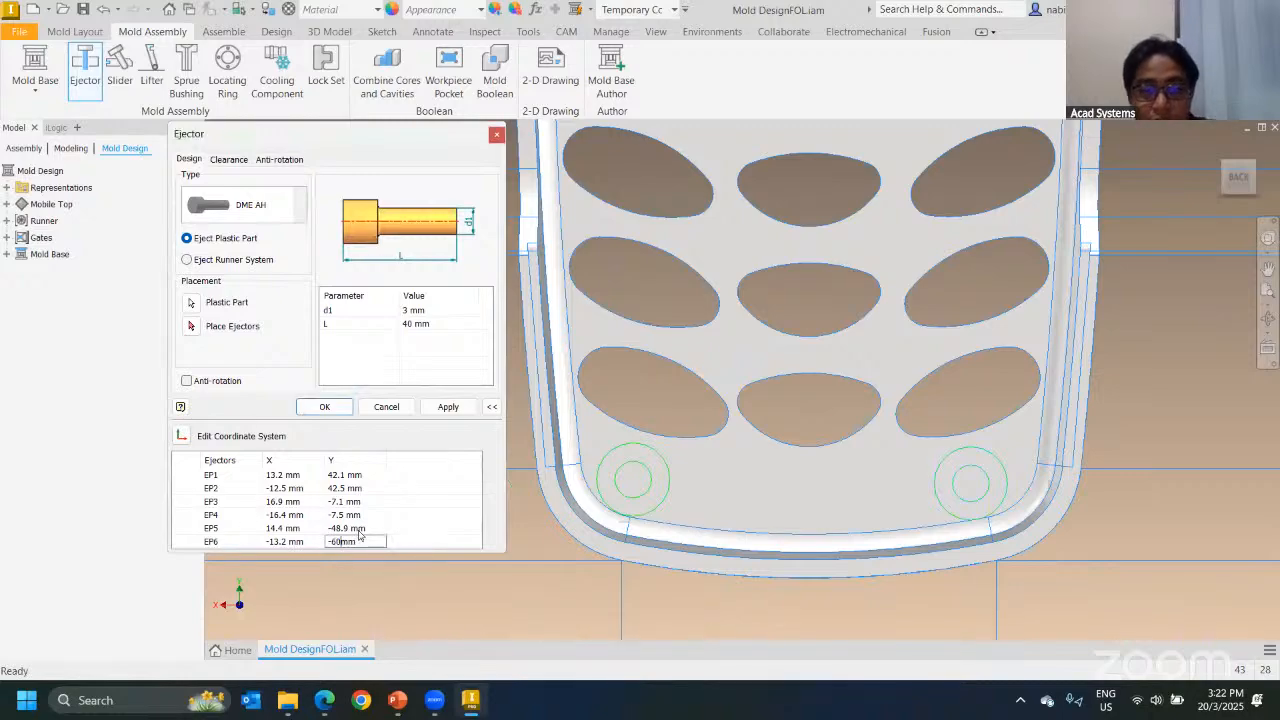
left_click(360, 528)
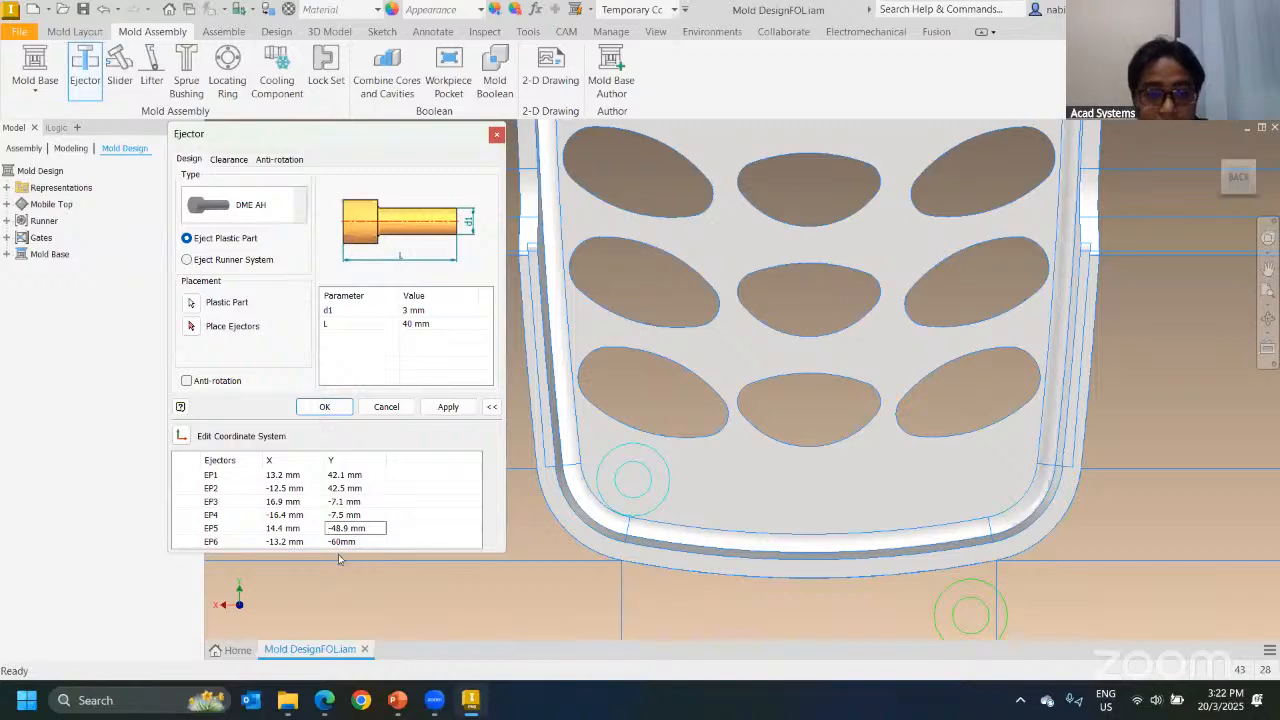
left_click(298, 542)
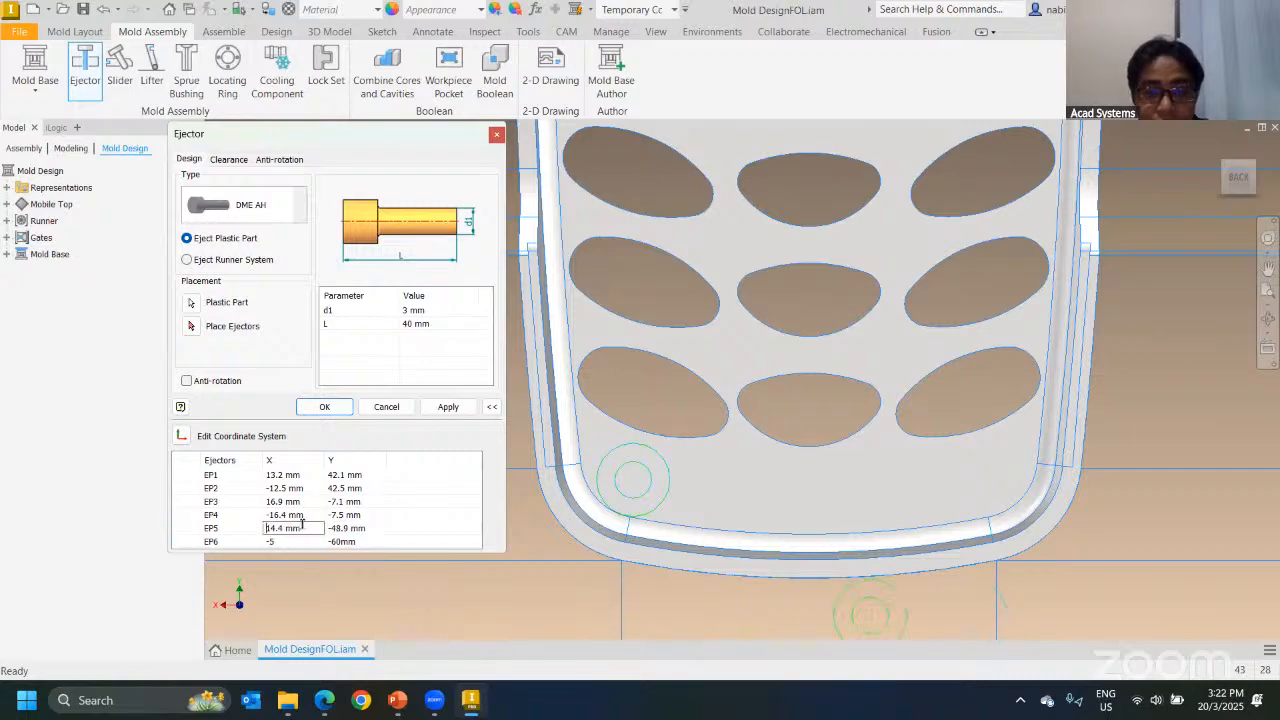
scroll(727, 536, "up", 2)
scroll(778, 506, "down", 4)
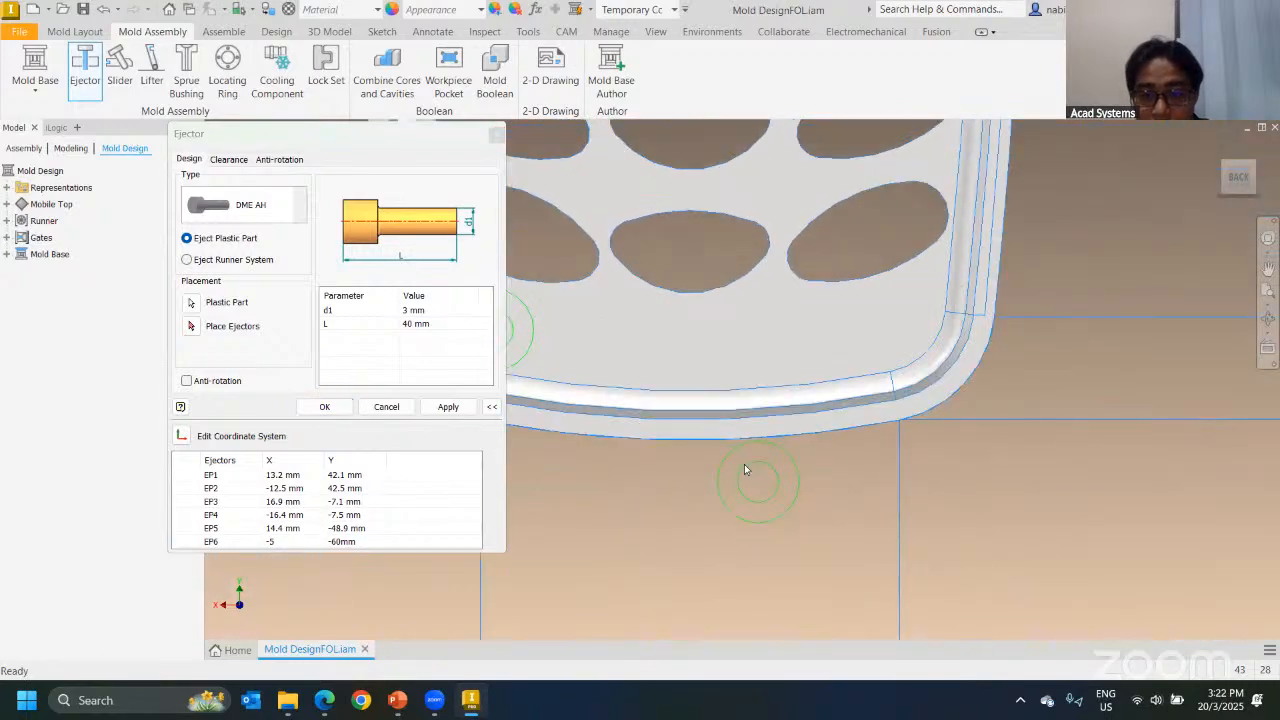
Step: Move ejector EP6 to X -15 and Y -48 mm, and create the six plastic part ejectors
left_click(296, 544)
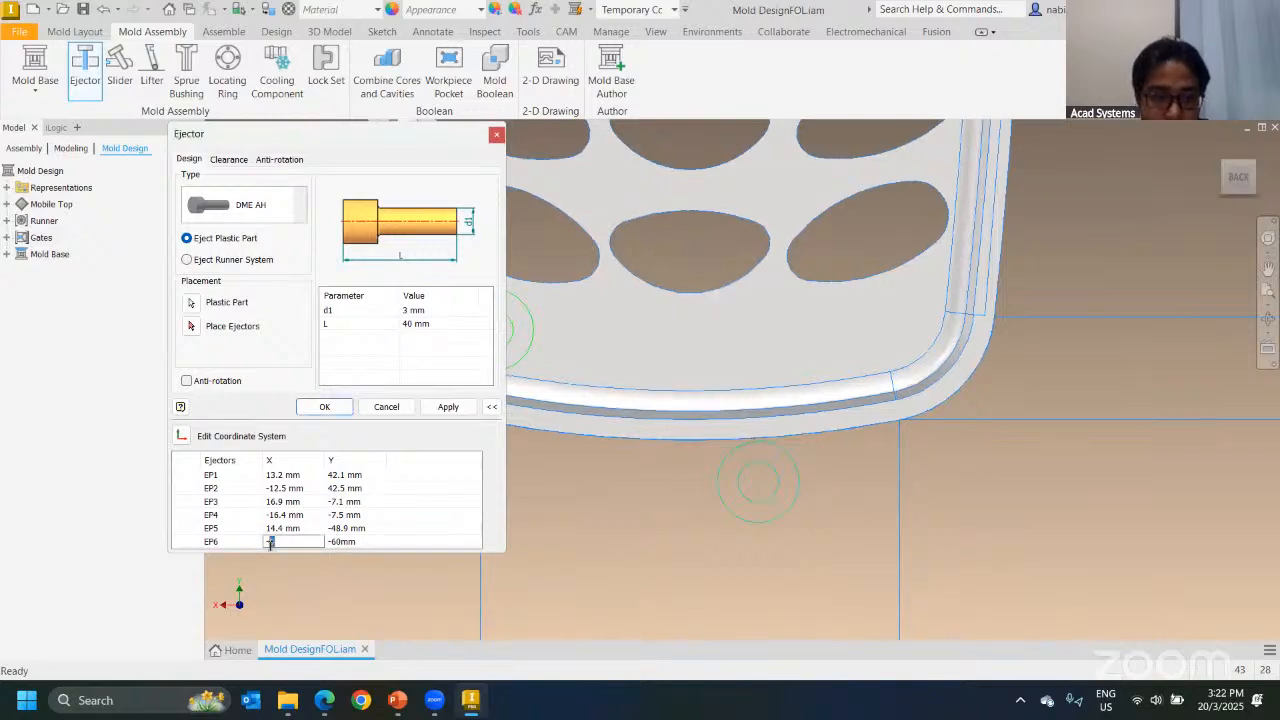
left_click(327, 528)
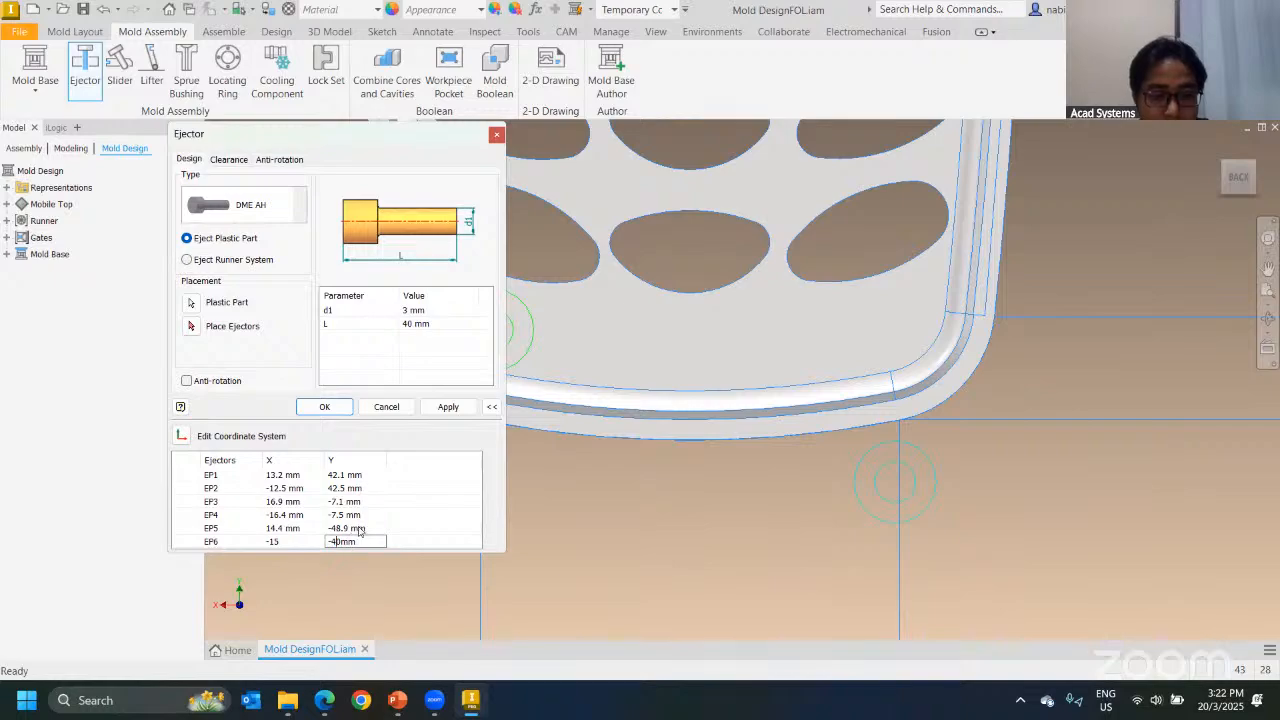
left_click(355, 542)
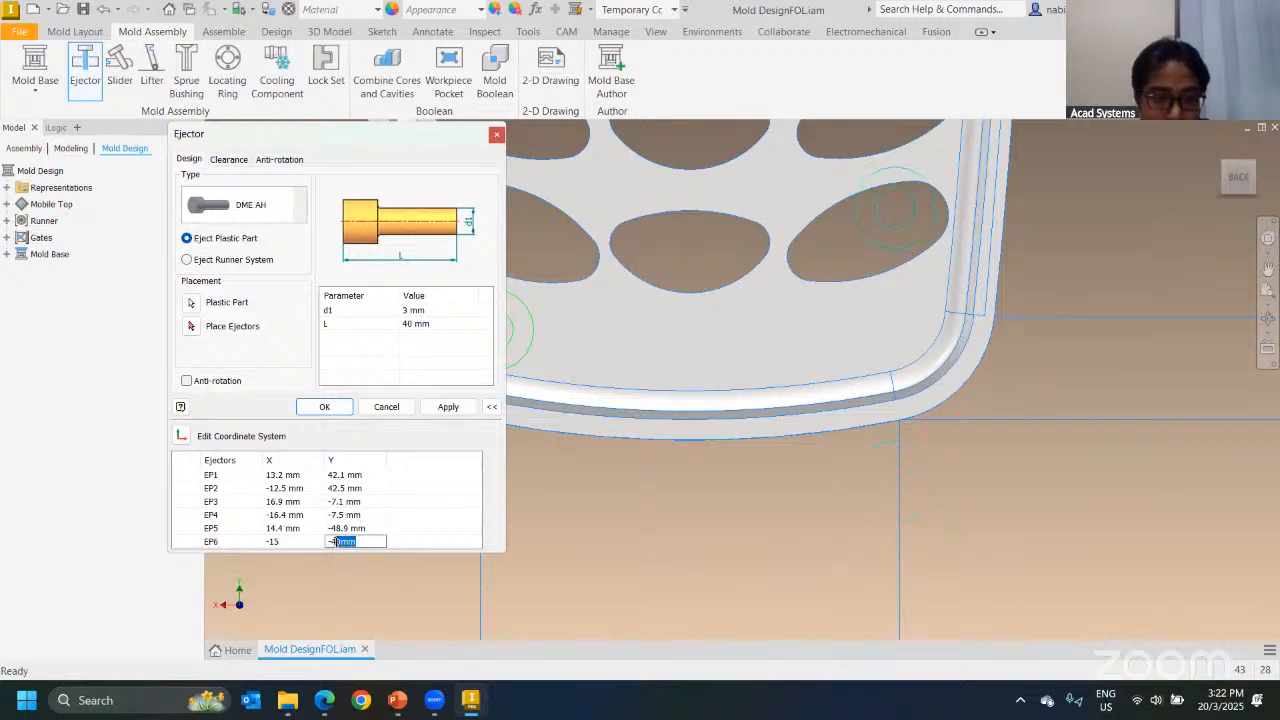
left_click(361, 528)
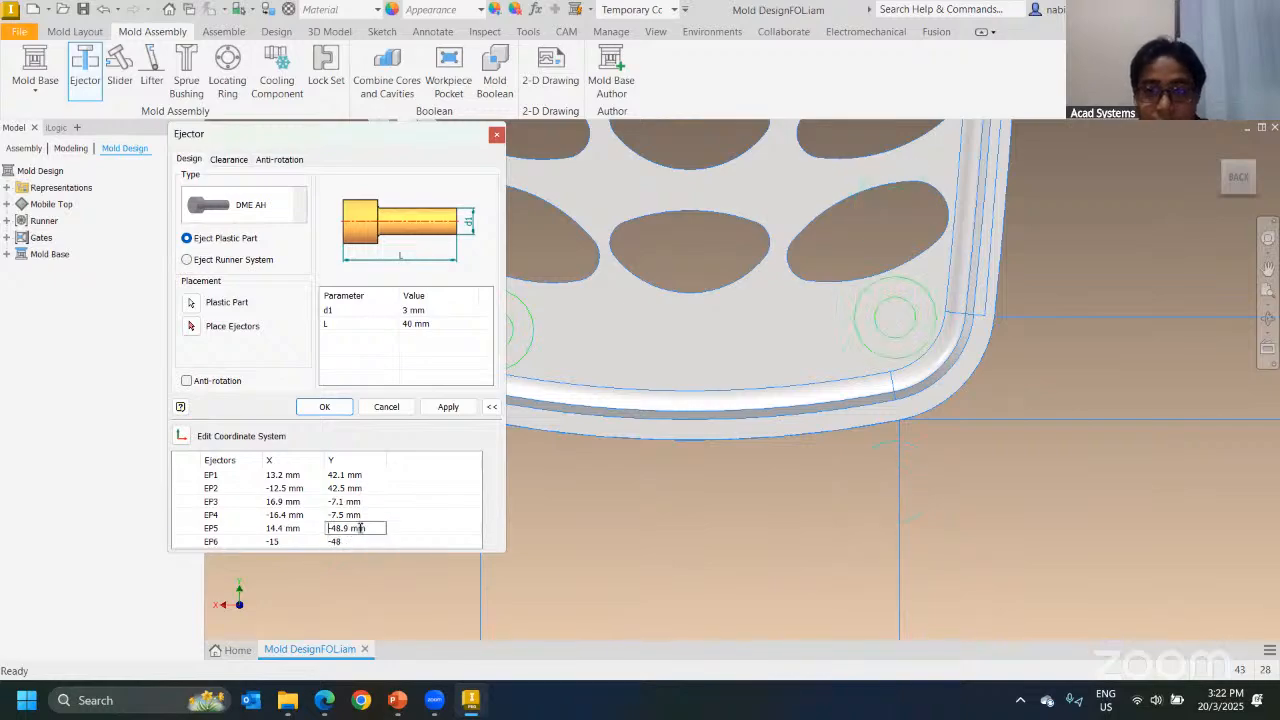
scroll(842, 455, "down", 5)
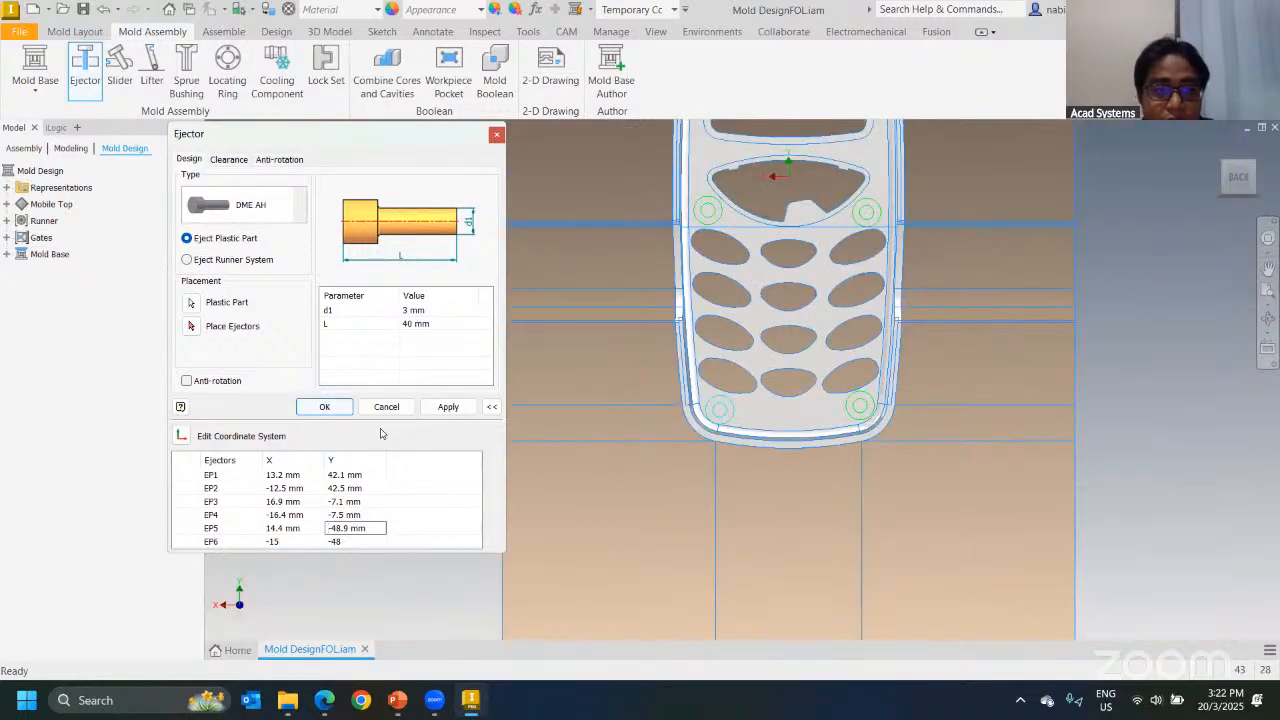
left_click(436, 405)
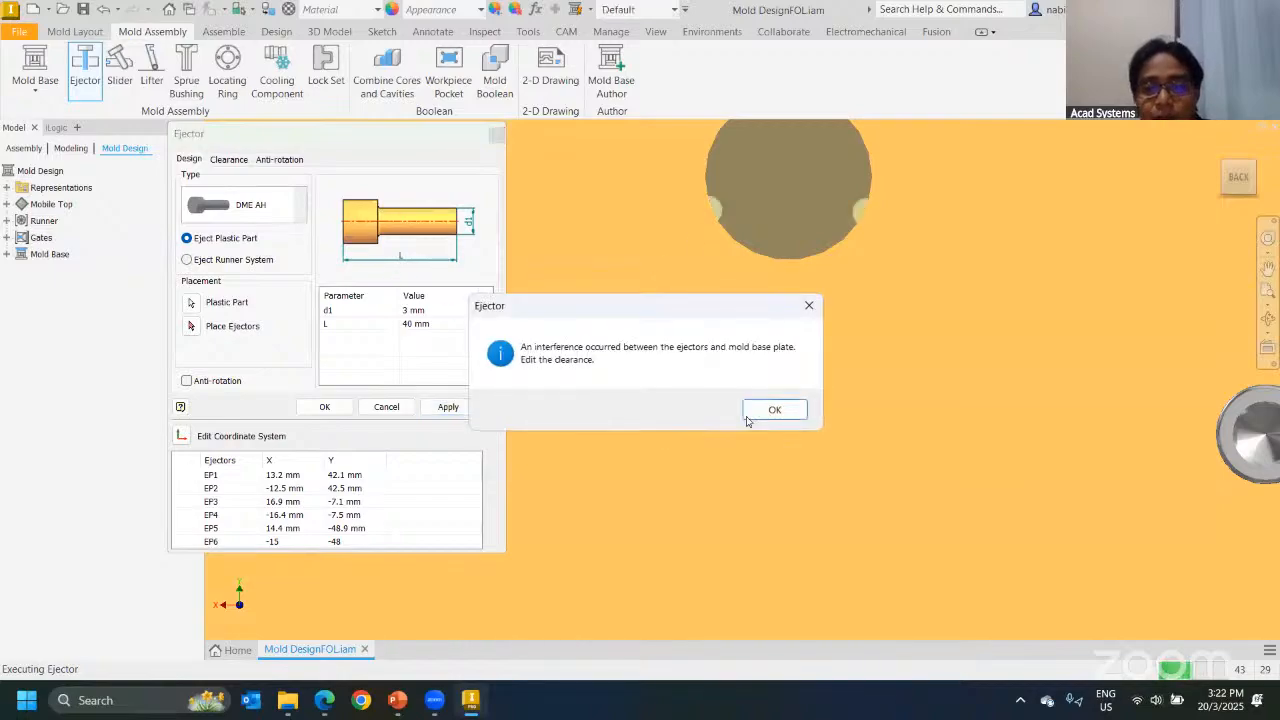
left_click(768, 407)
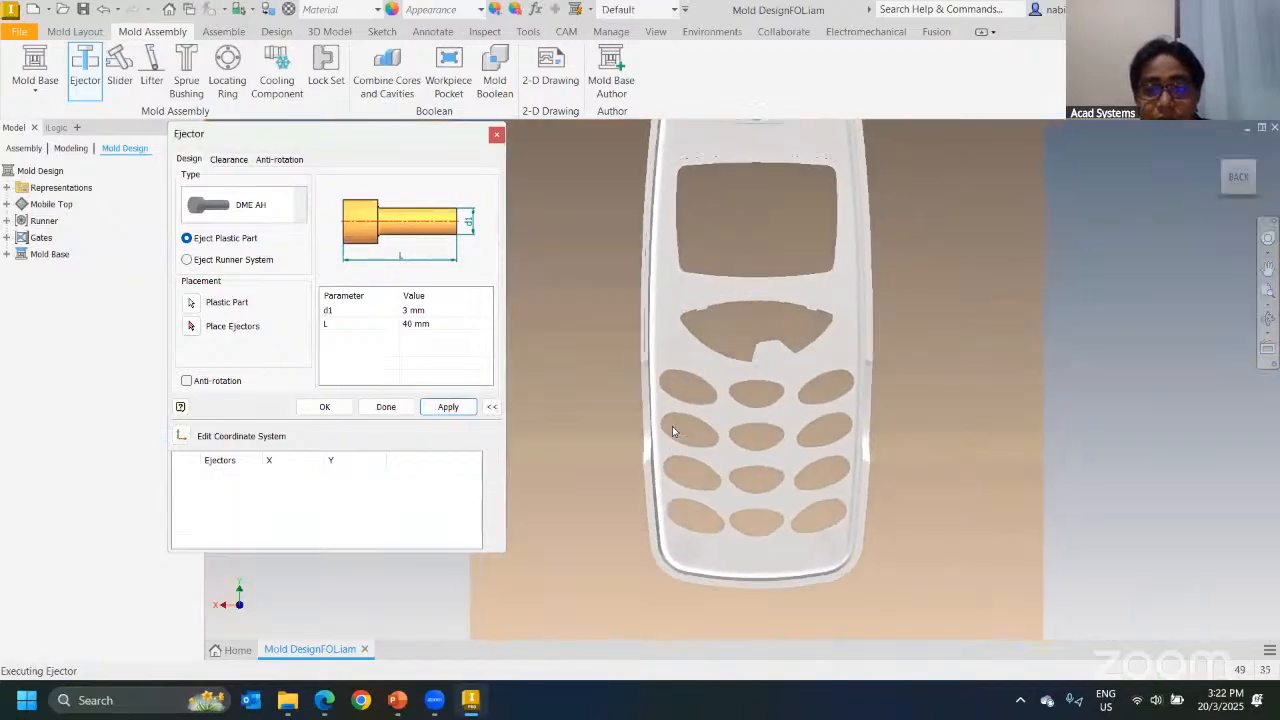
Step: Create a DME AH runner-system ejector, 3 mm in diameter and 40 mm long, at the runner's outer end away from the part
scroll(683, 483, "down", 3)
middle_click_drag(723, 474, 678, 471, "shift")
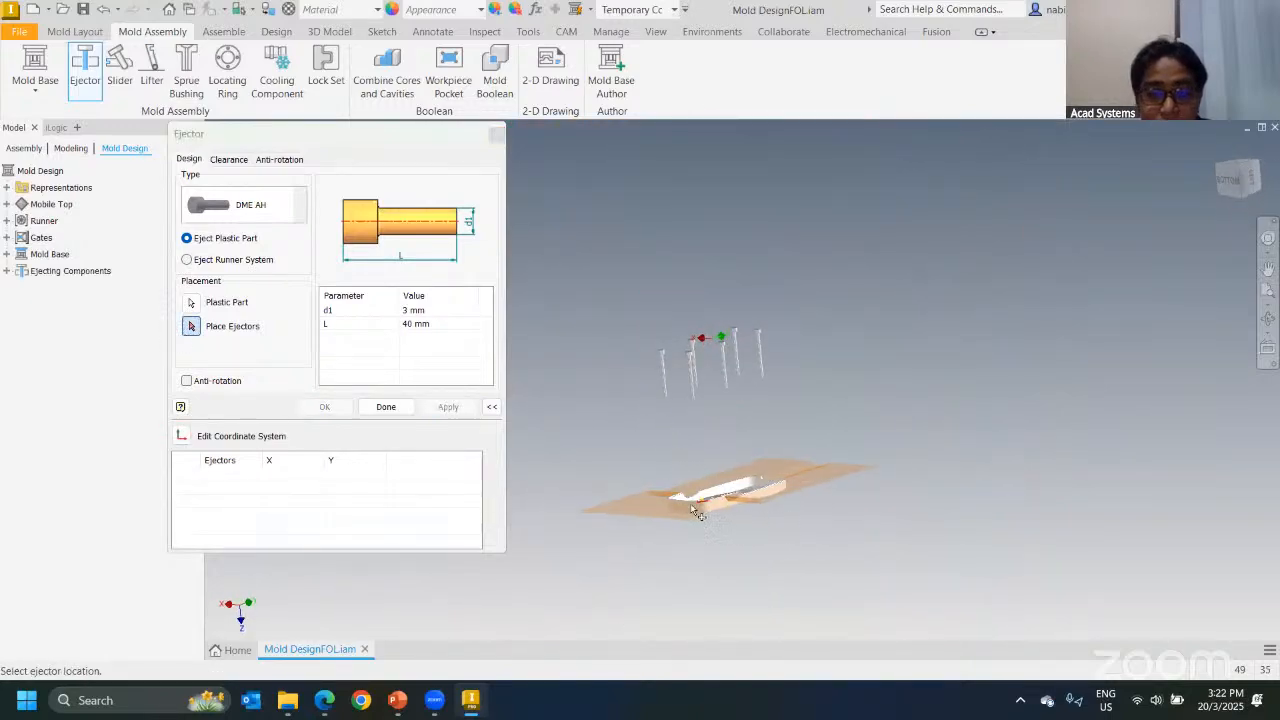
scroll(690, 503, "up", 5)
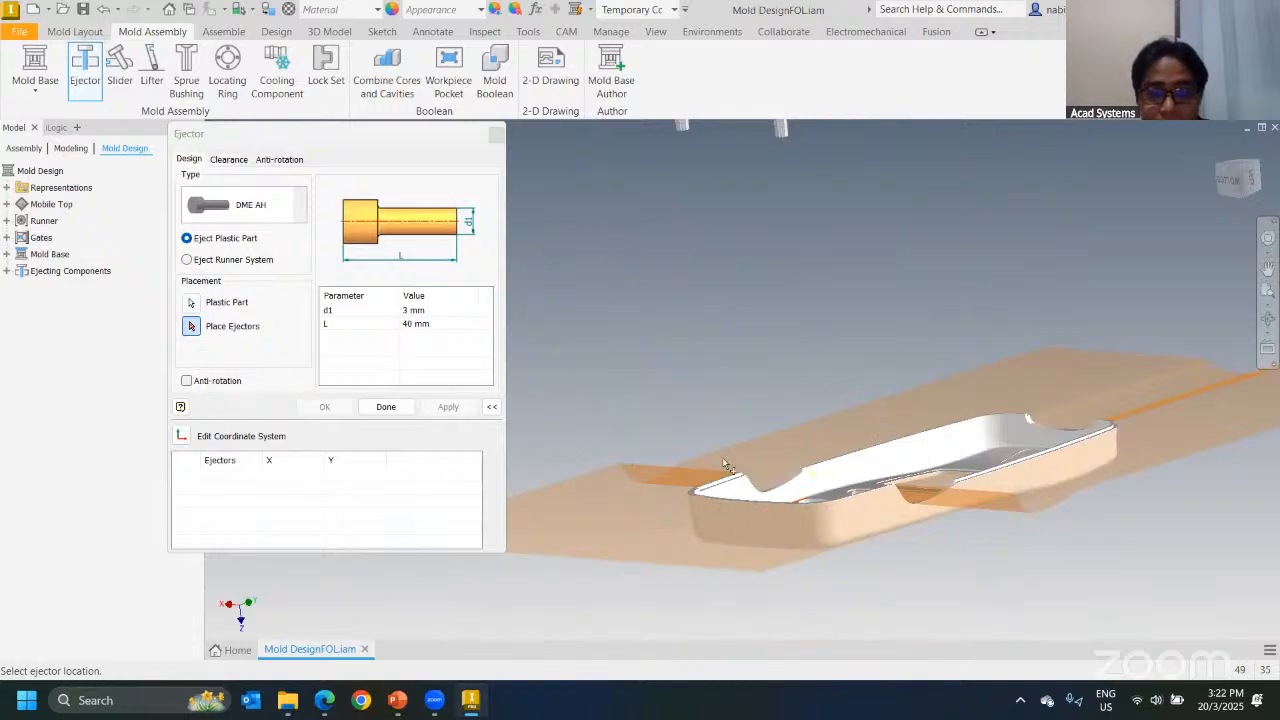
left_click(187, 261)
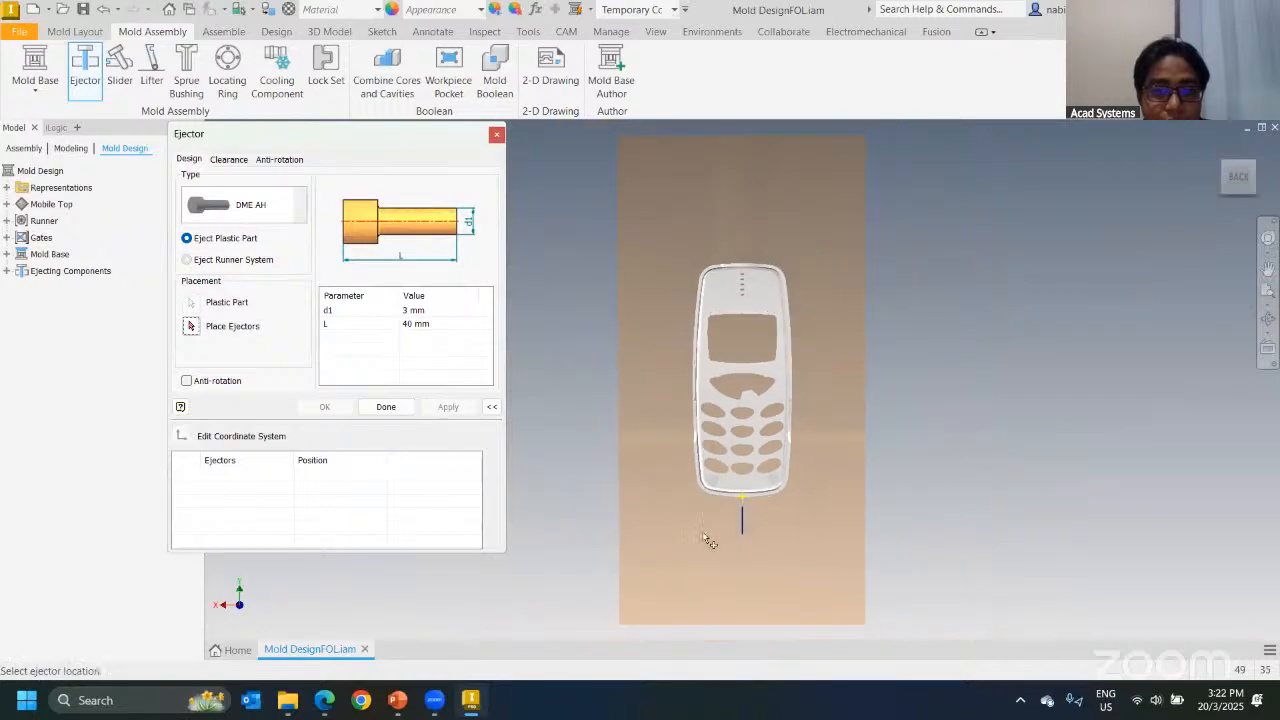
scroll(740, 543, "up", 4)
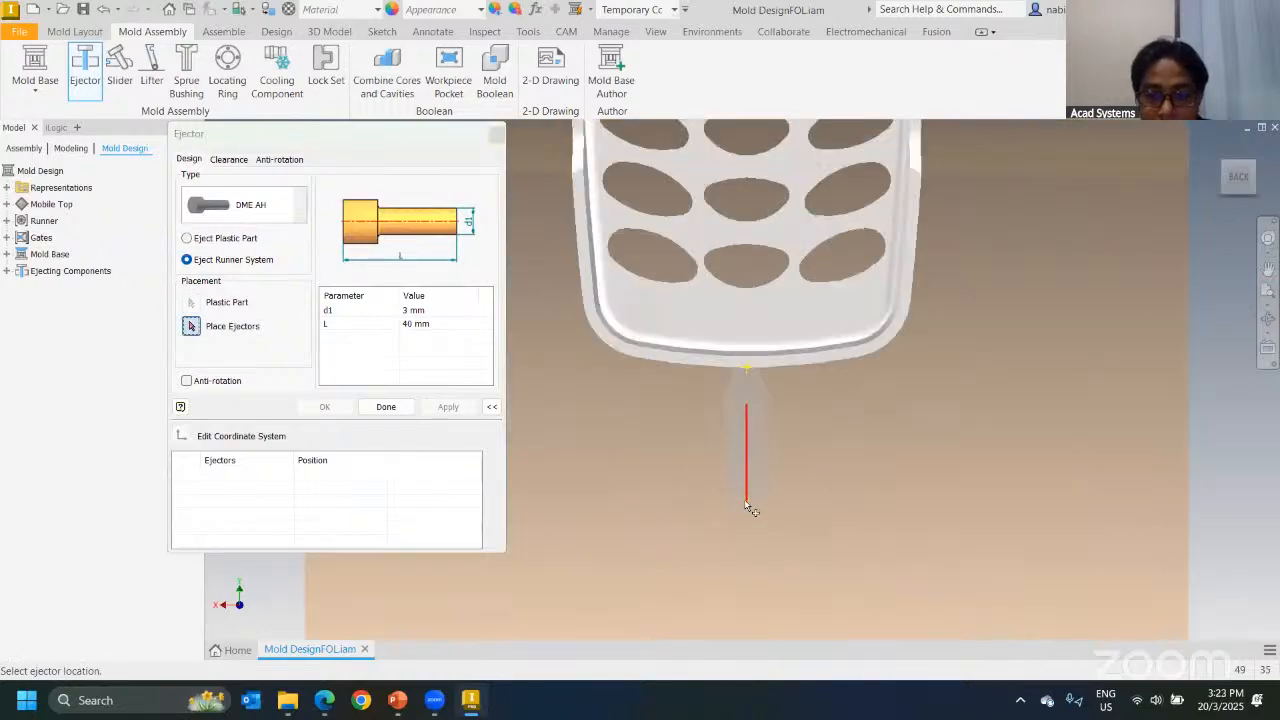
left_click(746, 505)
left_click(325, 406)
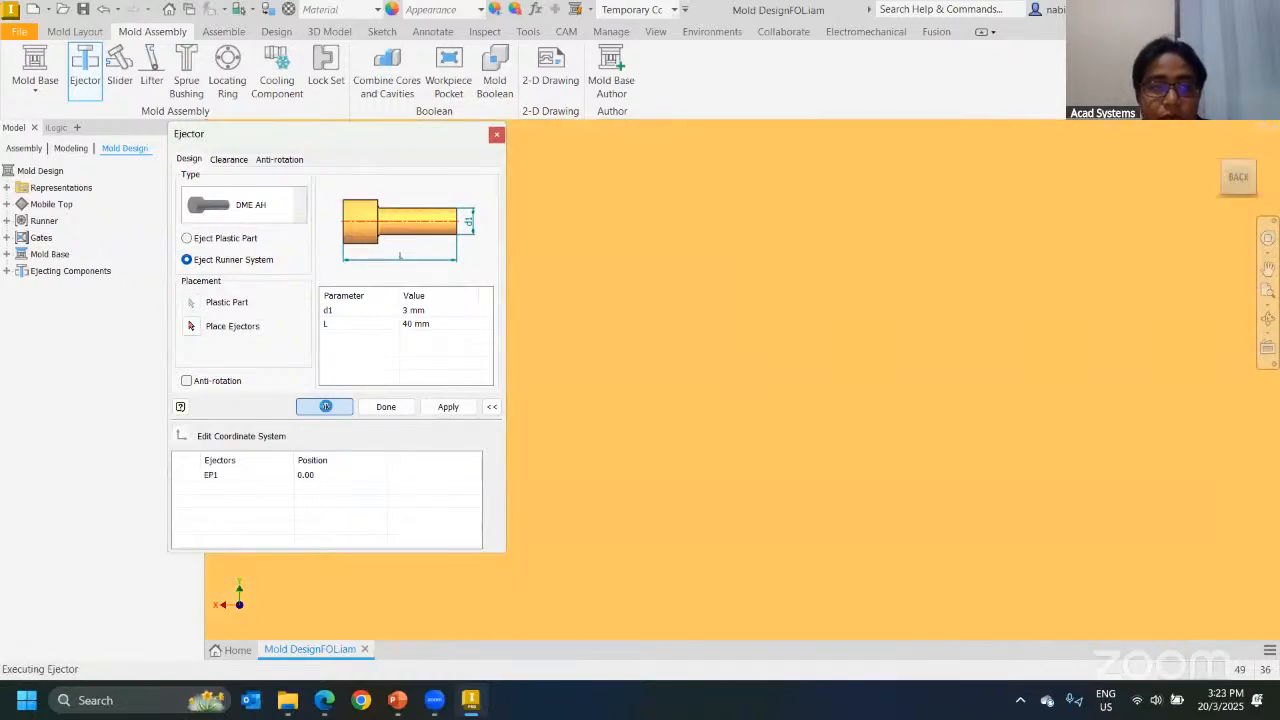
left_click(772, 405)
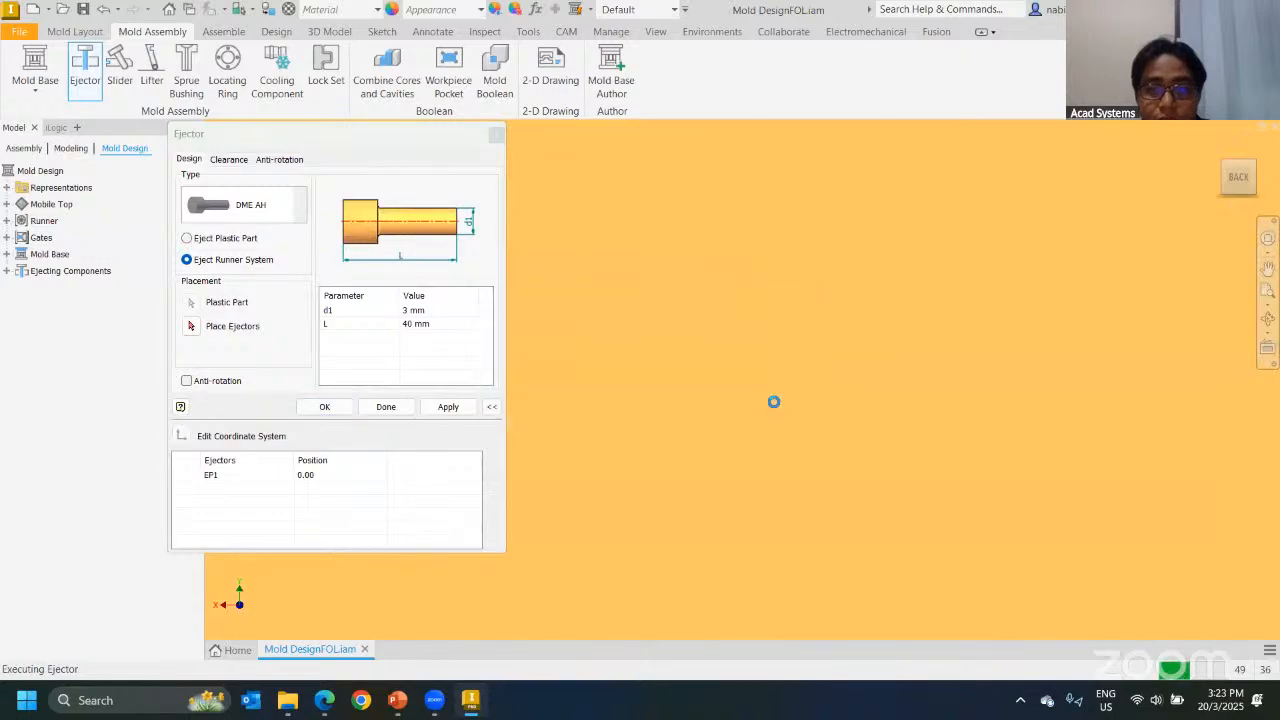
Step: Edit the plastic part ejectors in EP Group1 and try a length L of 125 mm
middle_click_drag(662, 372, 690, 286, "shift")
scroll(735, 366, "down", 2)
scroll(686, 281, "down", 3)
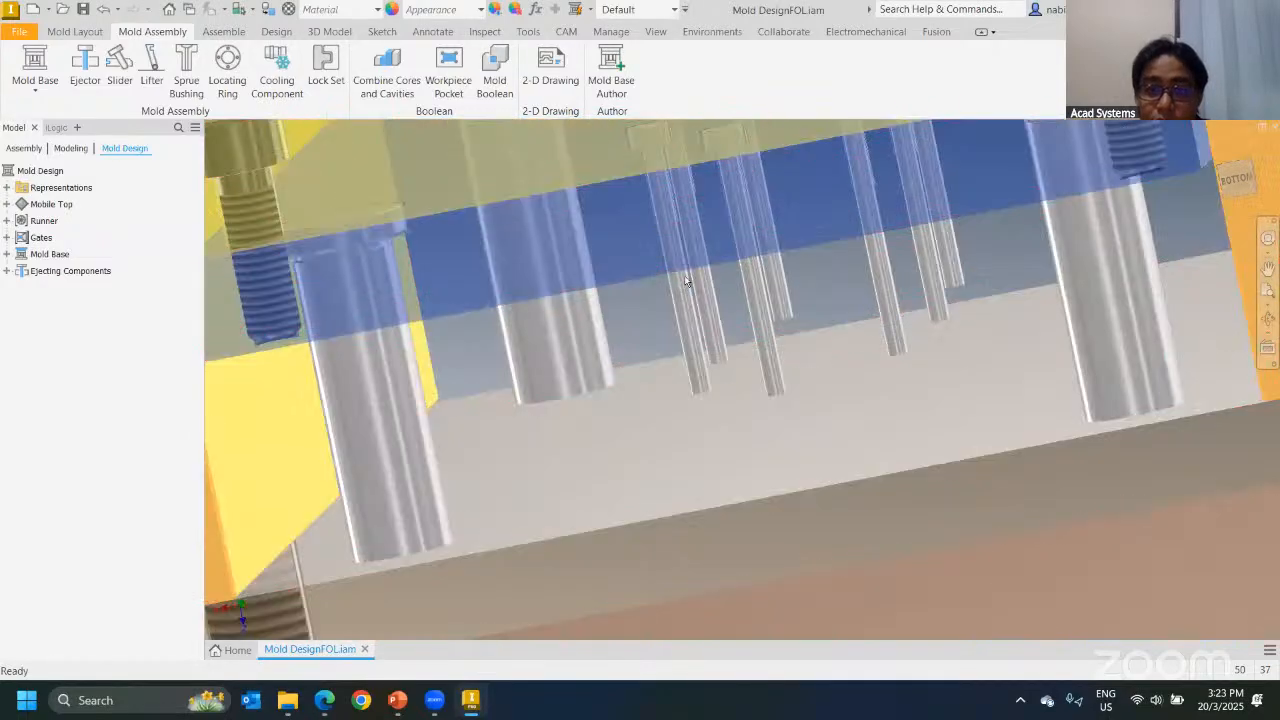
scroll(687, 282, "up", 5)
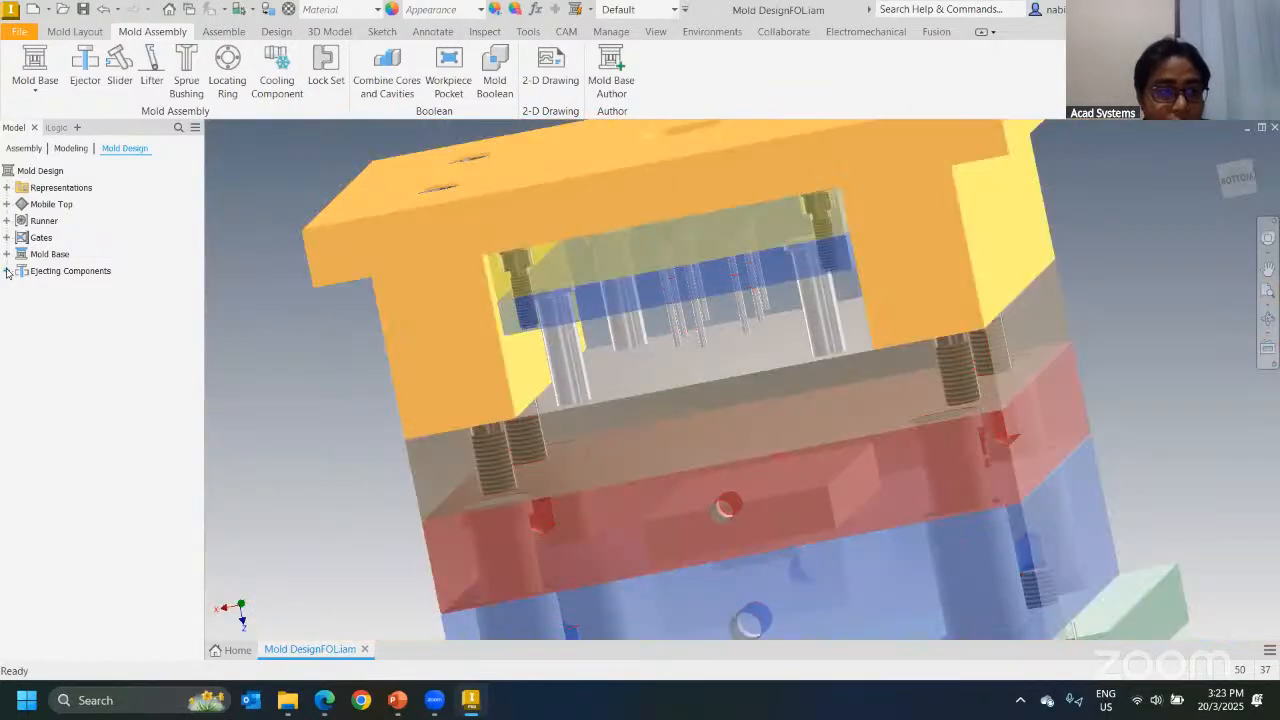
left_click(7, 271)
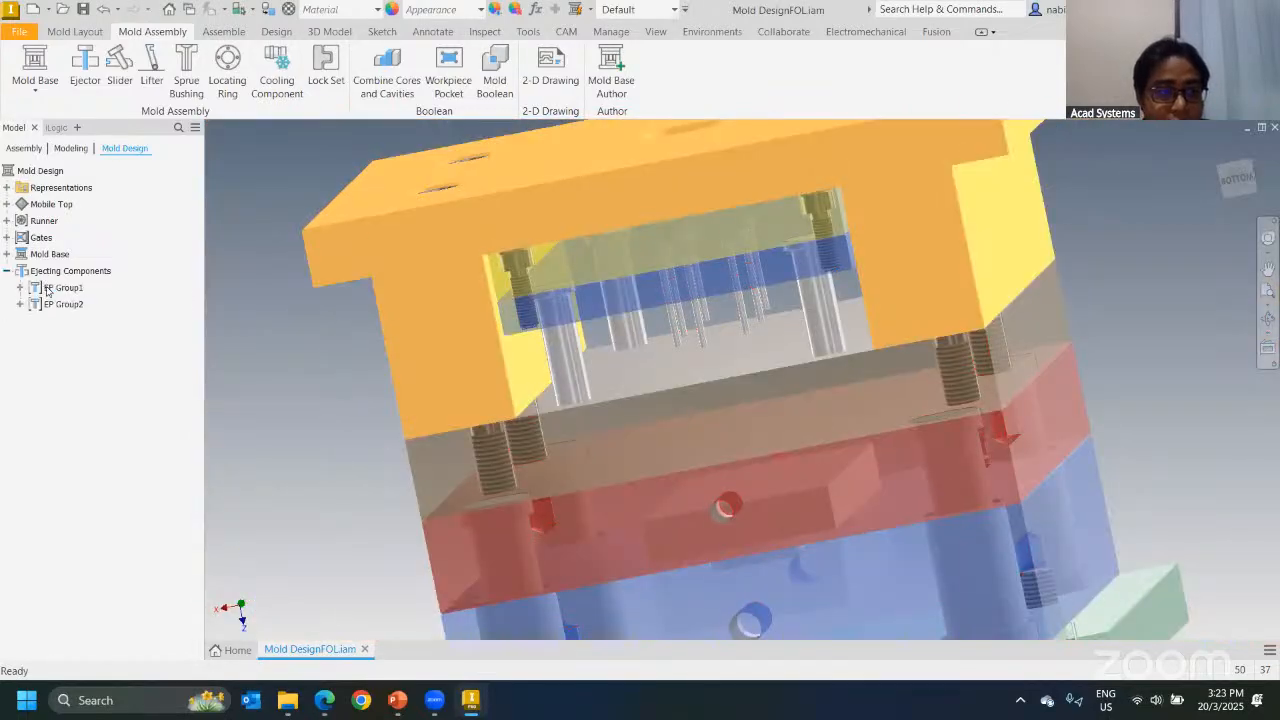
right_click(47, 290)
left_click(104, 323)
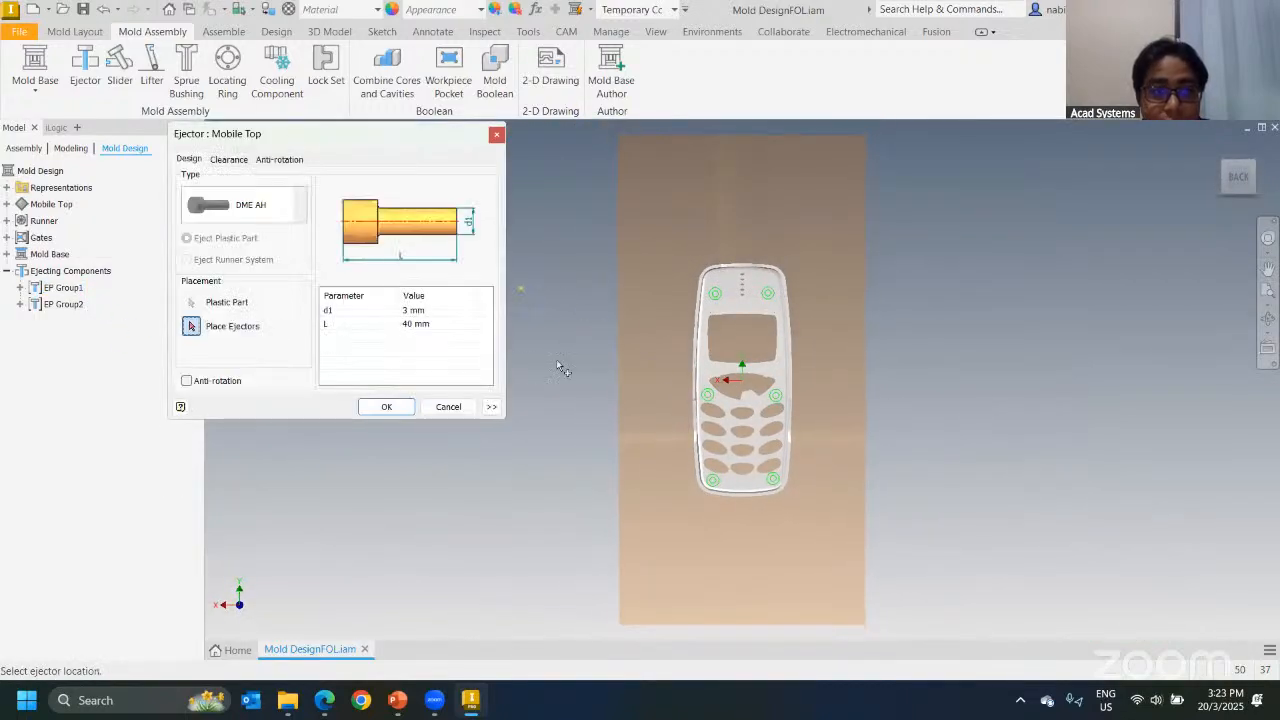
middle_click_drag(711, 386, 676, 322, "shift")
left_click(438, 325)
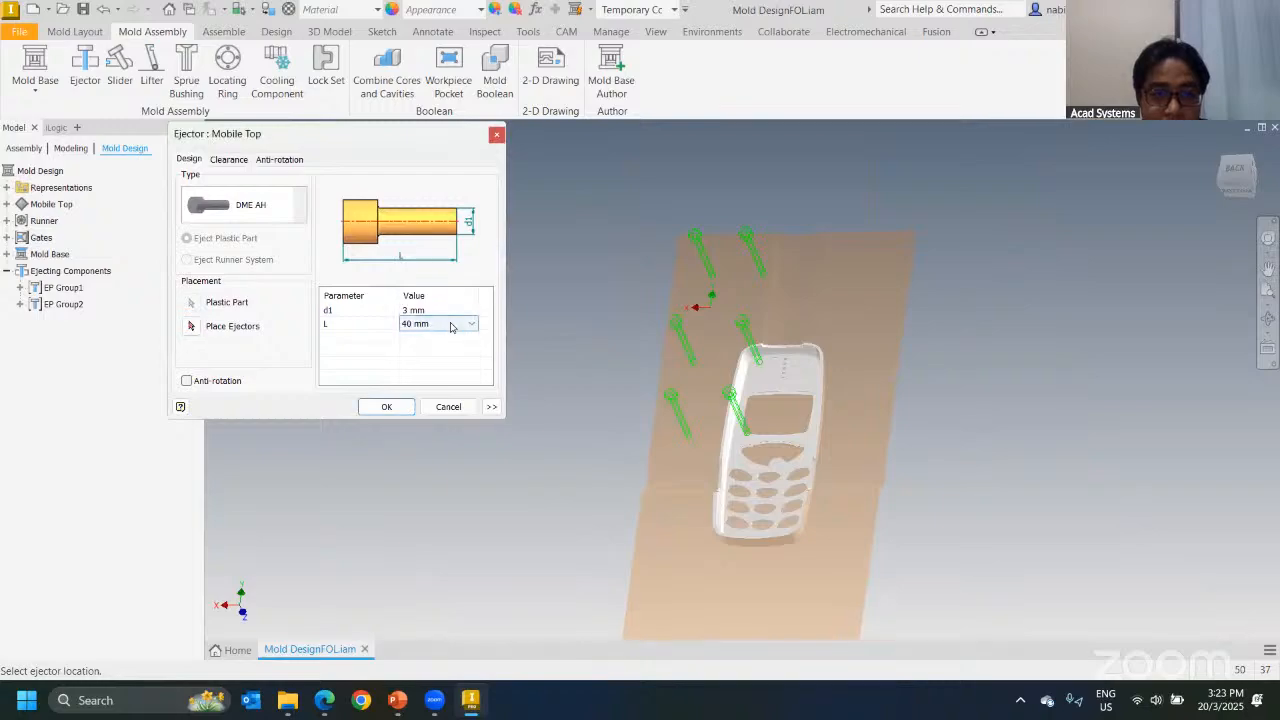
left_click(457, 325)
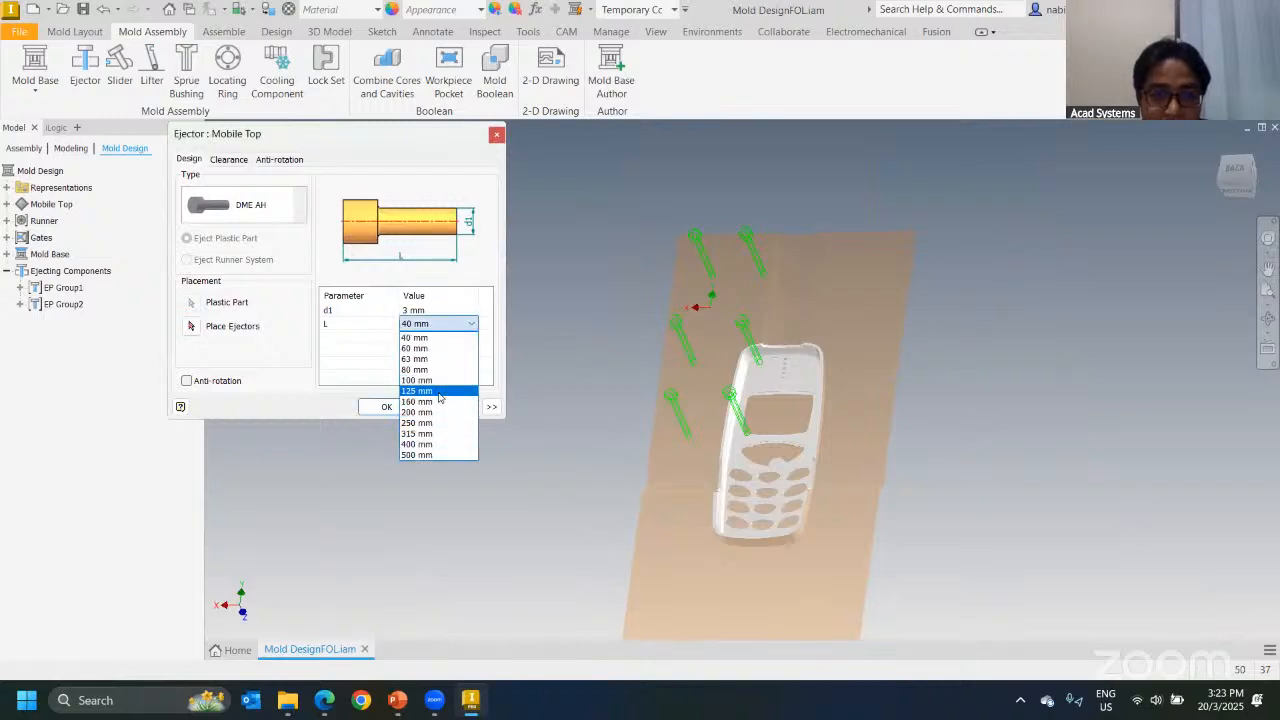
left_click(438, 391)
middle_click_drag(880, 440, 826, 391, "shift")
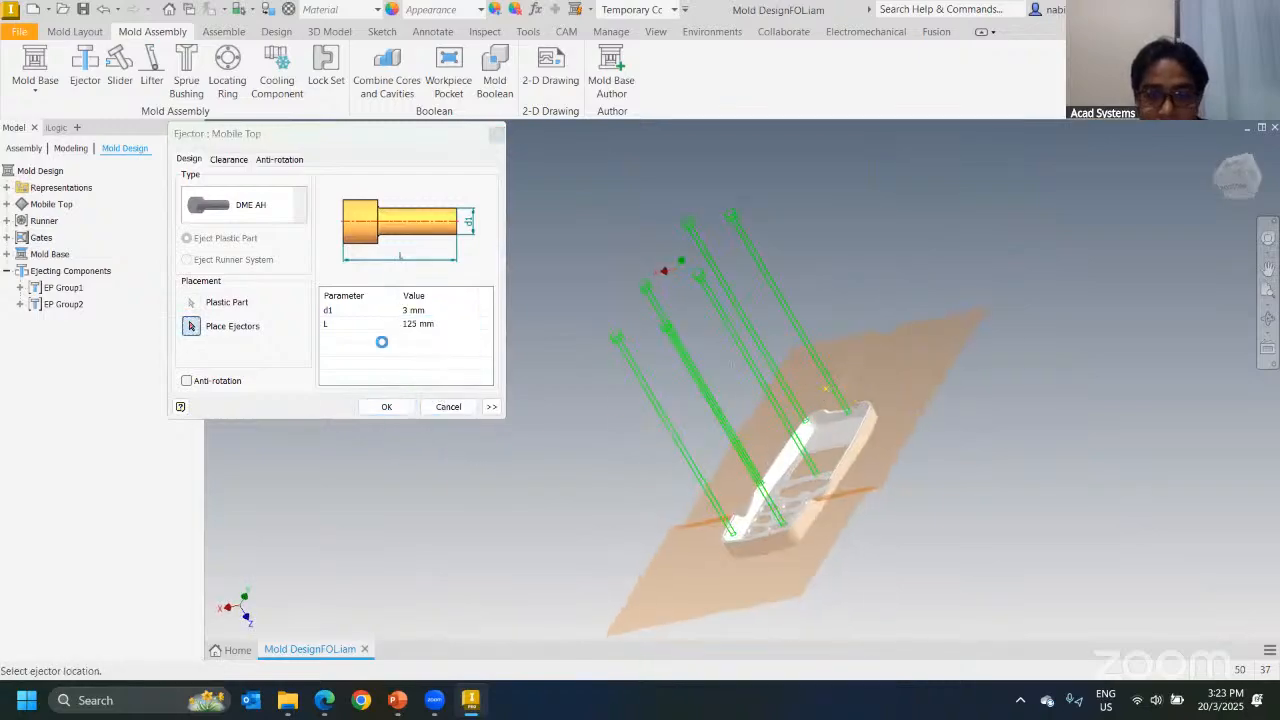
Step: Set the EP Group1 ejectors' length L to 160 mm and apply the edit
left_click(432, 325)
left_click(448, 324)
left_click(440, 405)
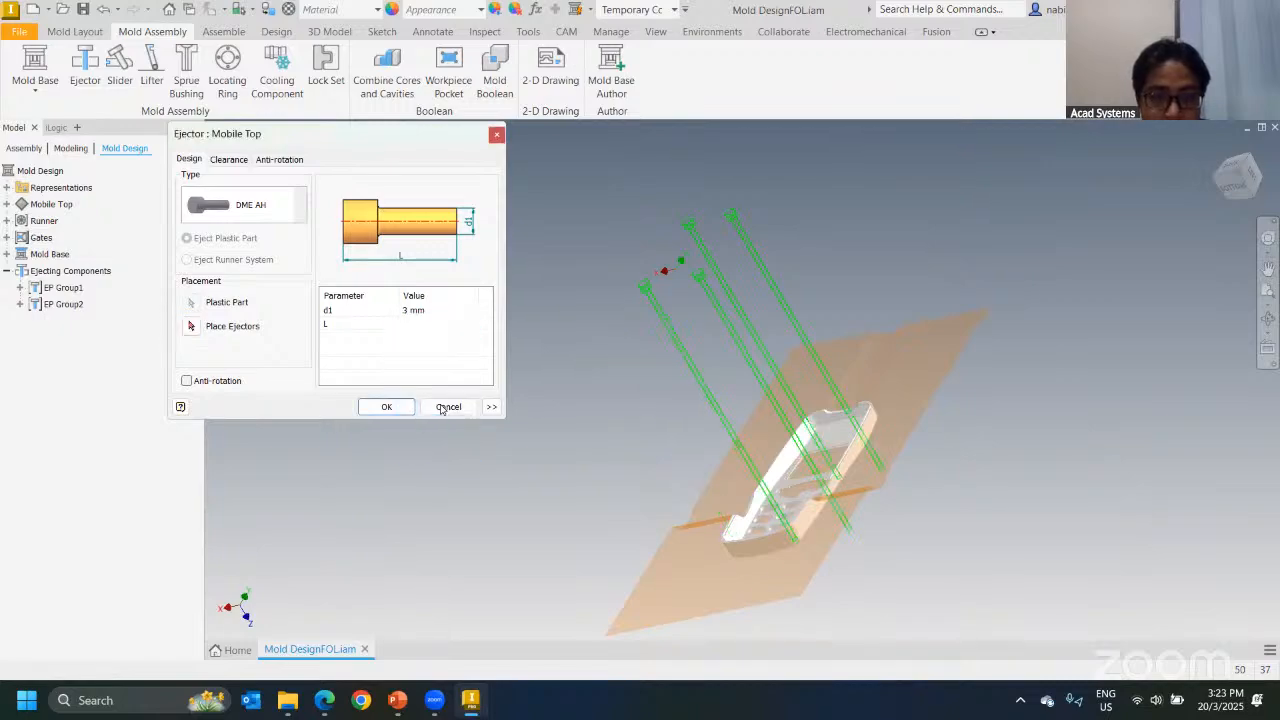
left_click(386, 406)
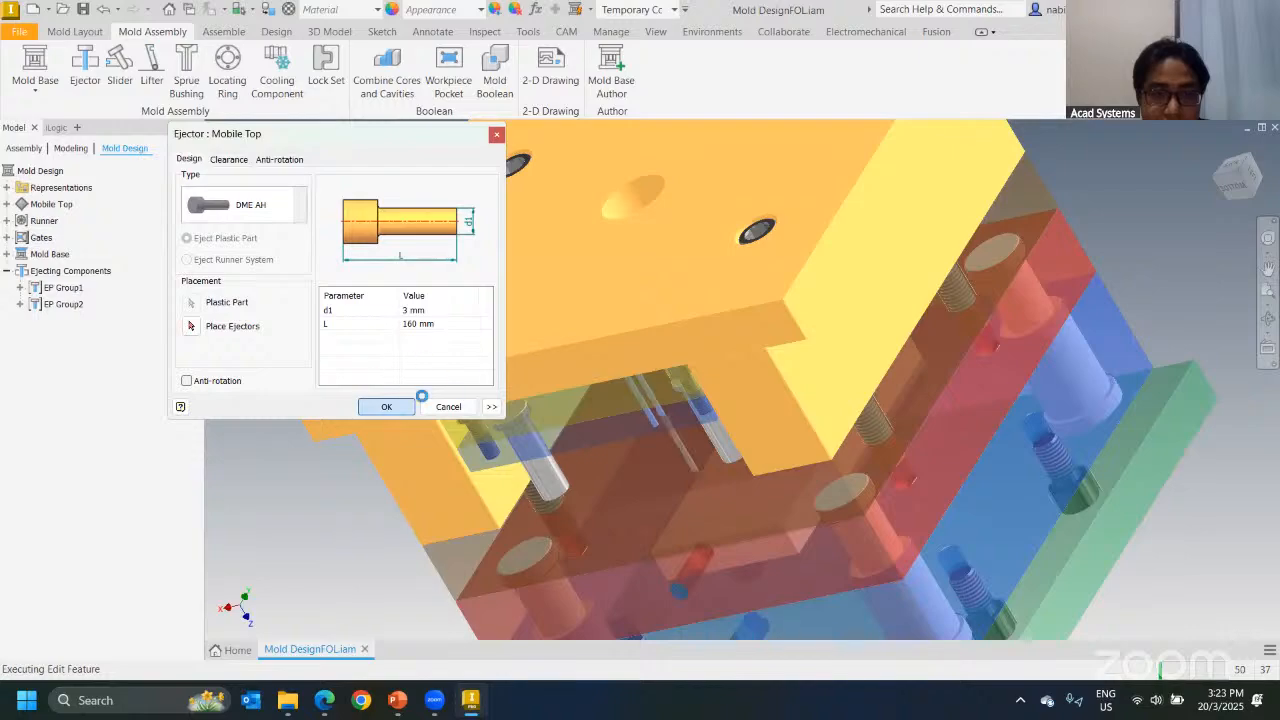
left_click(773, 407)
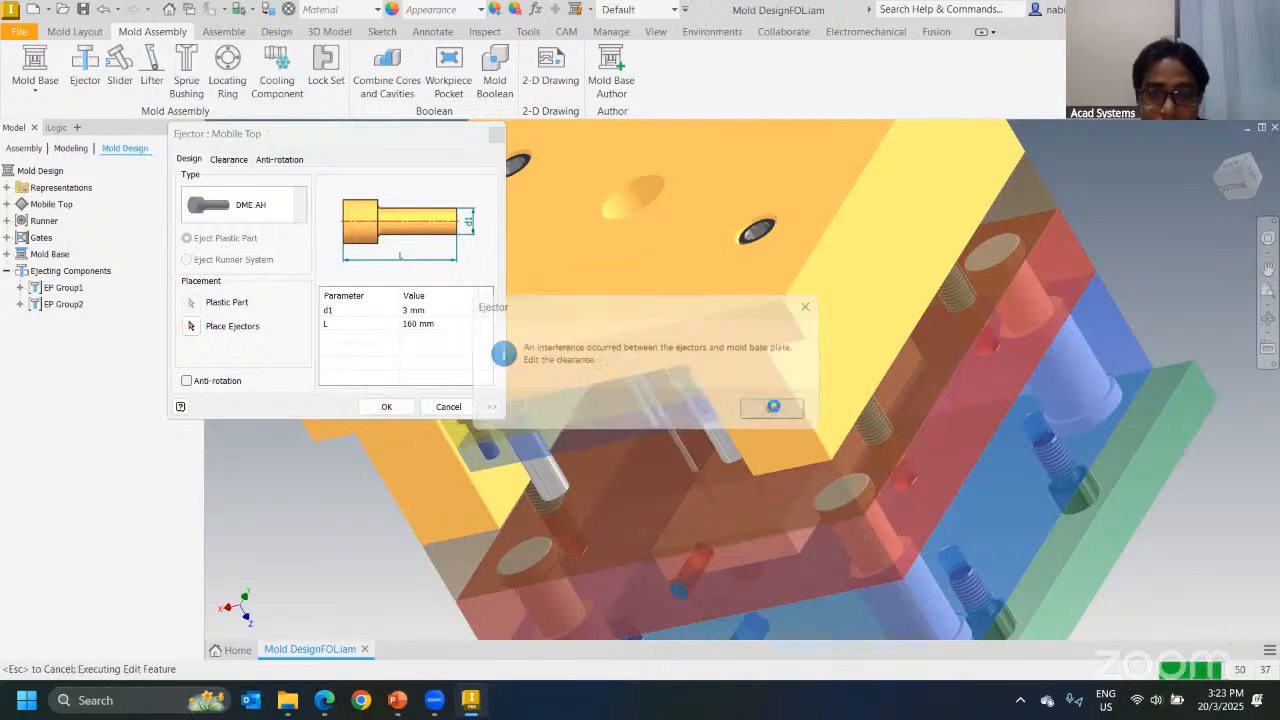
Step: Edit the runner ejector in EP Group2 and set its length L to 160 mm
right_click(60, 304)
left_click(104, 331)
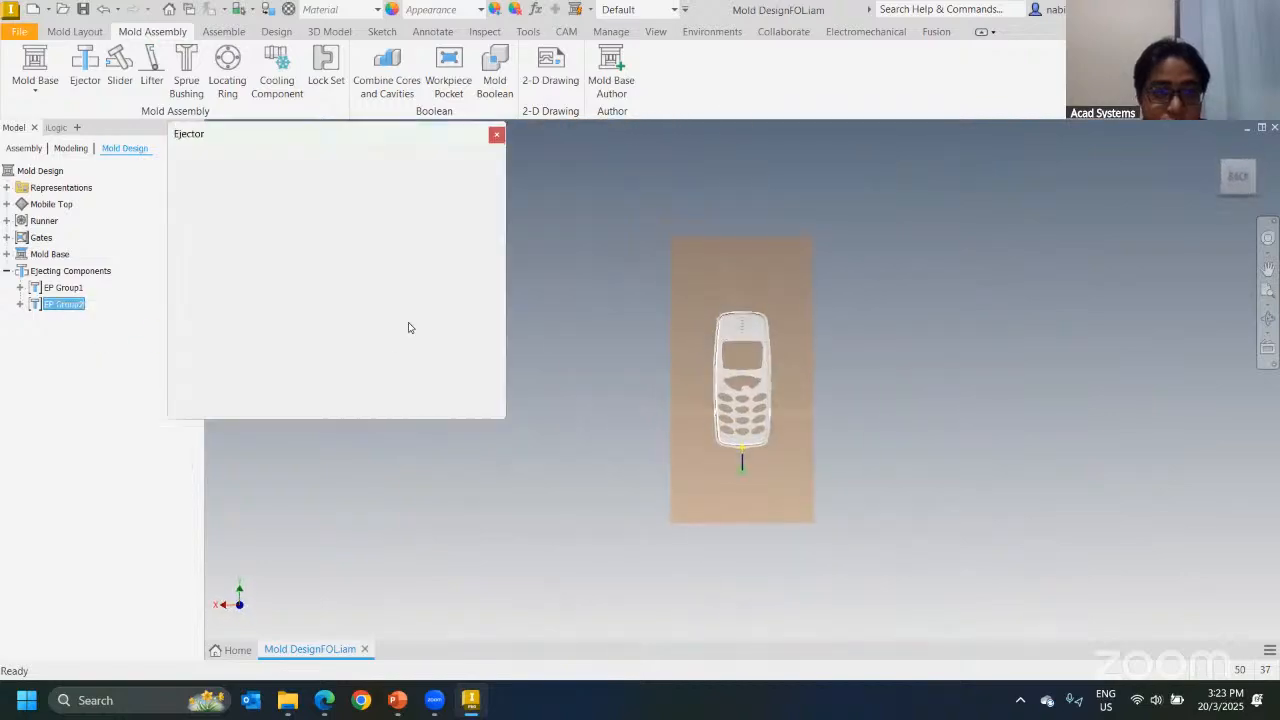
left_click(429, 323)
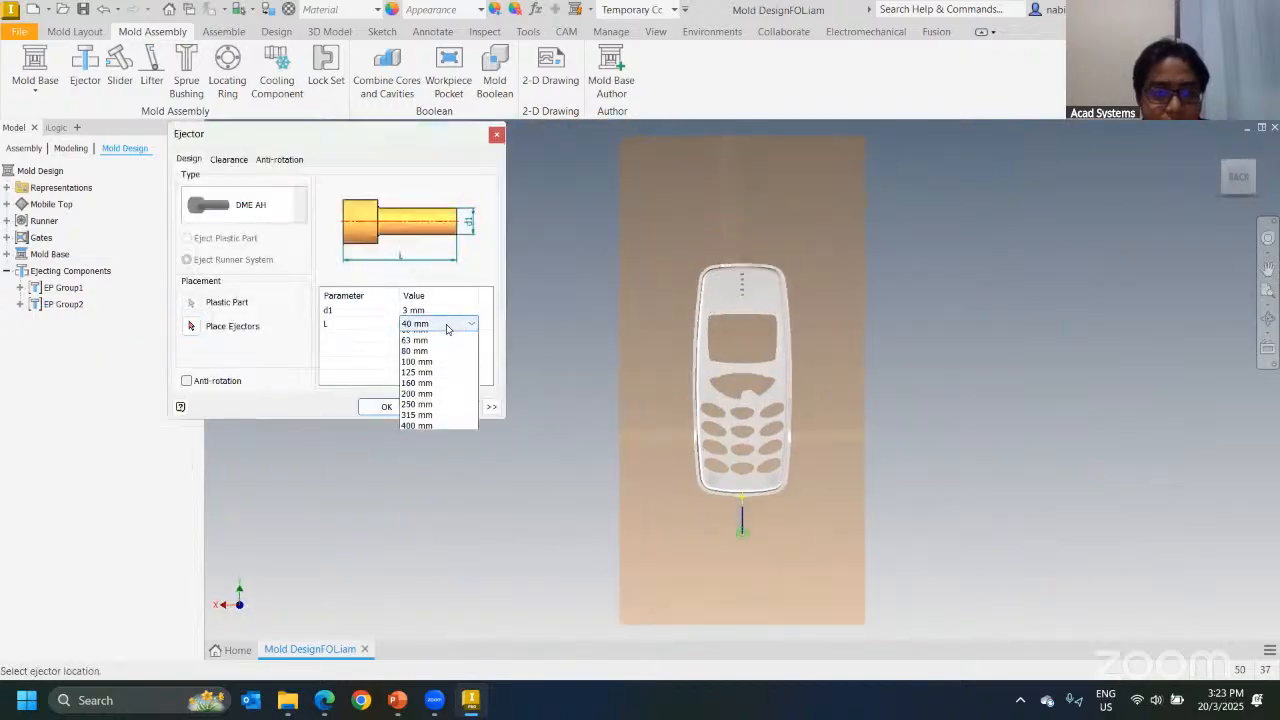
left_click(445, 402)
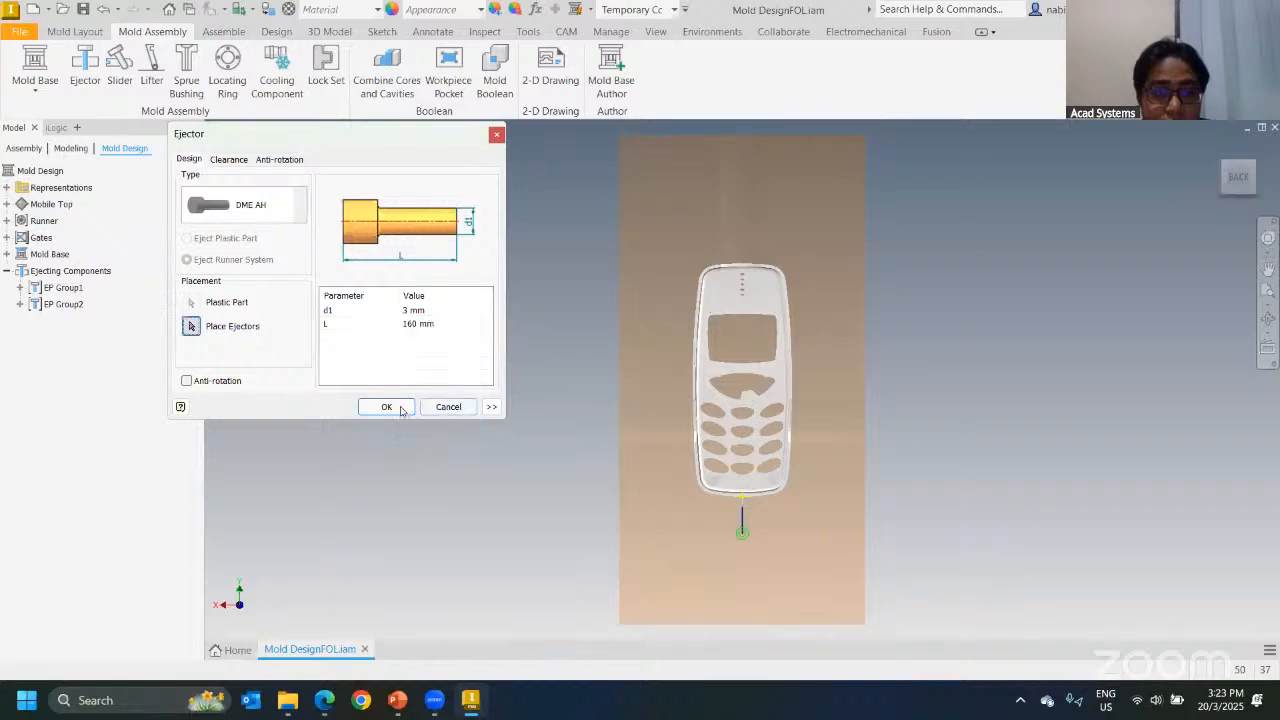
left_click(399, 410)
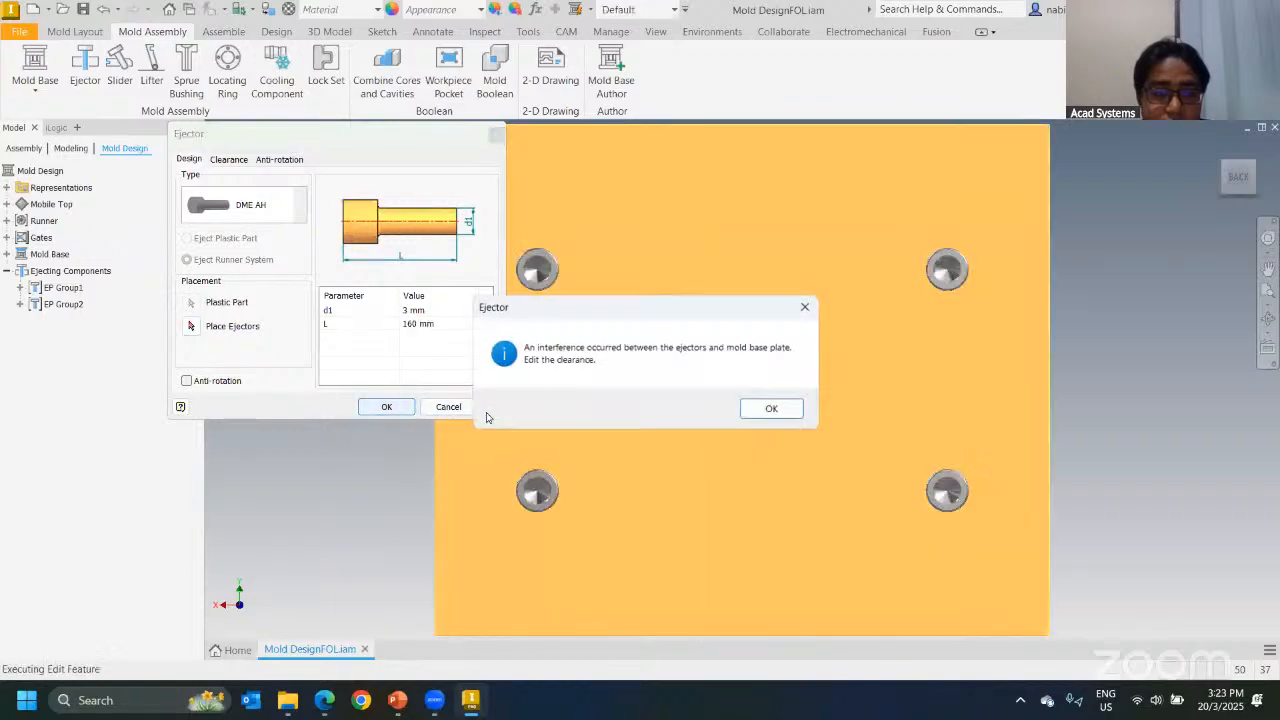
left_click(760, 404)
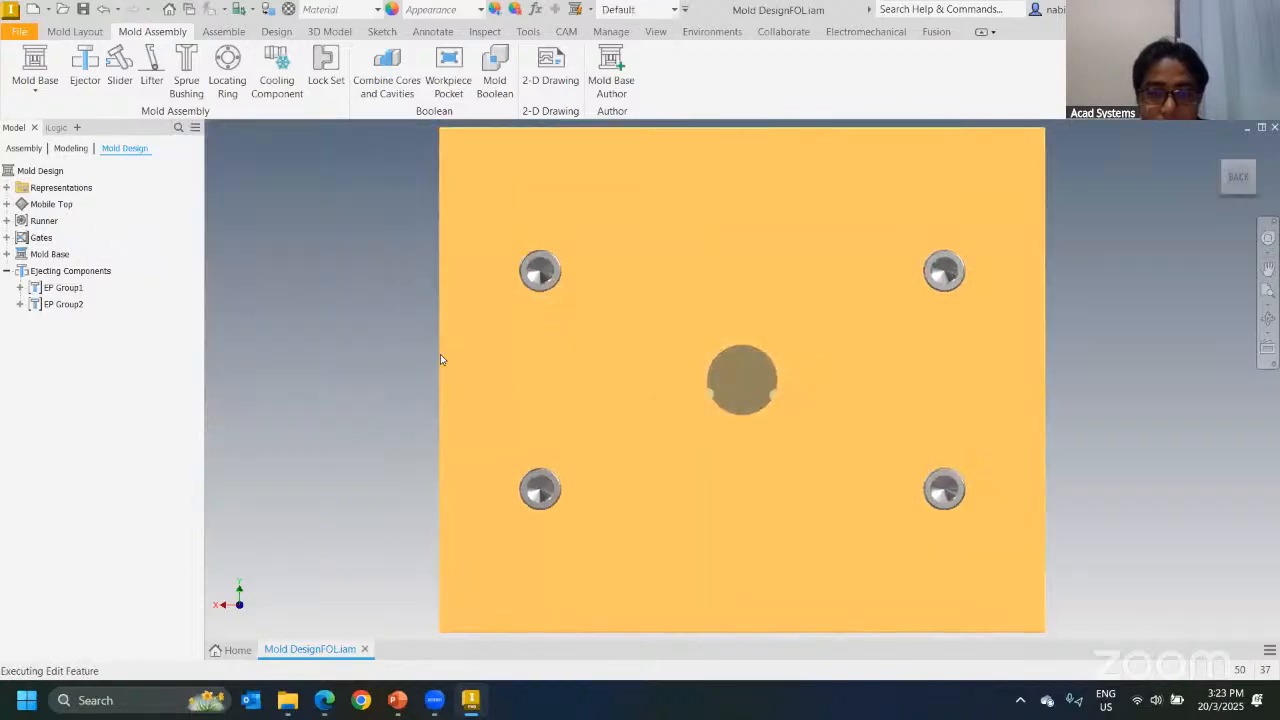
middle_click_drag(526, 414, 529, 271, "shift")
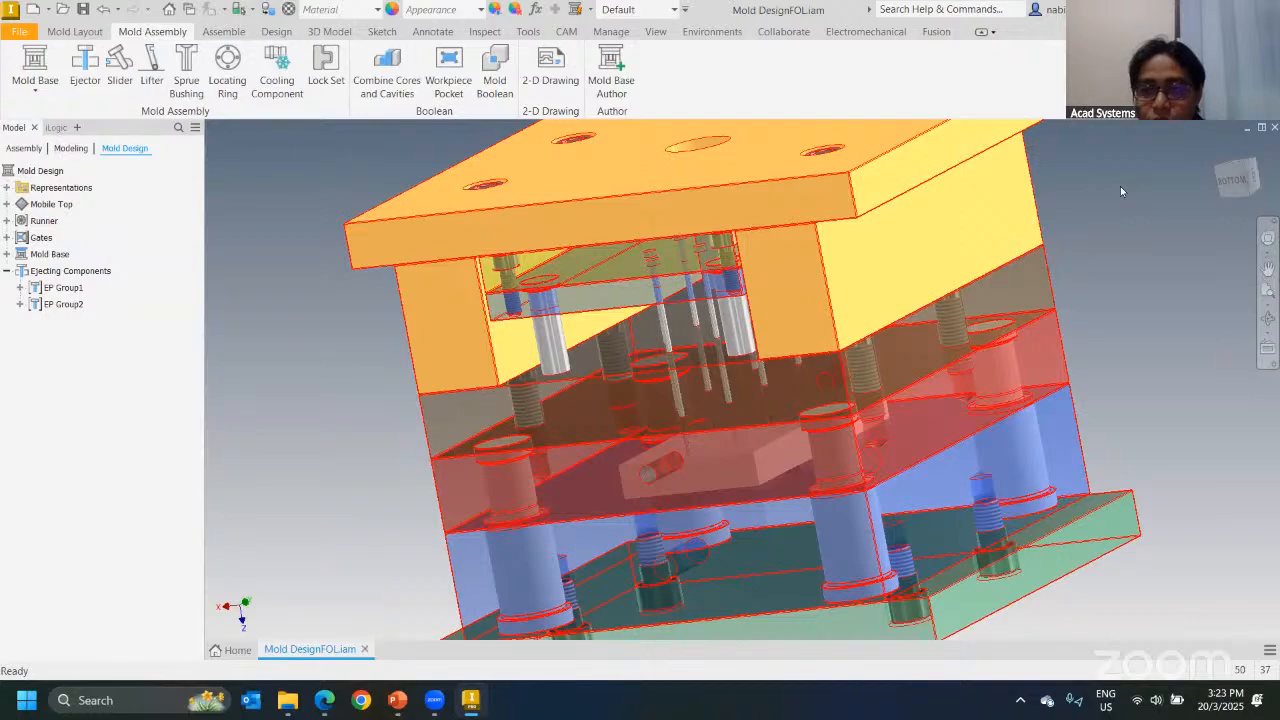
Step: Examine how the ejector pin heads sit between the ejector plates in a side view of the mold
left_click(1234, 180)
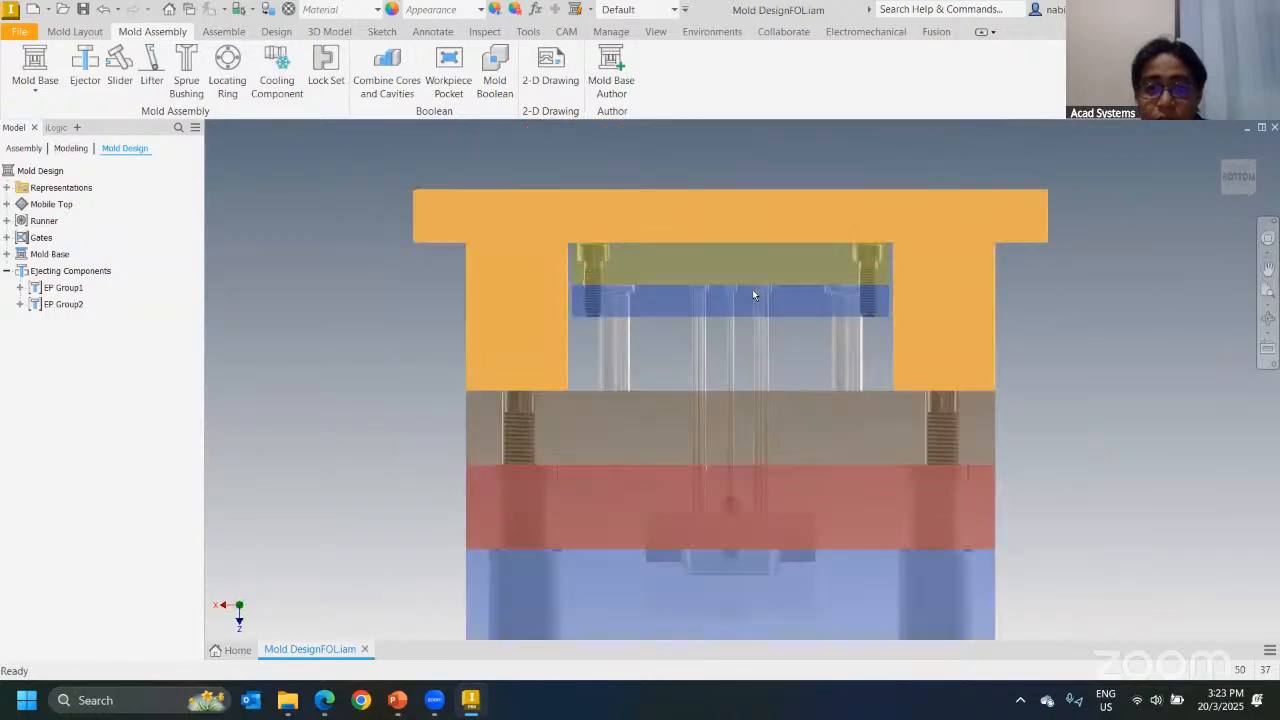
scroll(752, 291, "down", 5)
scroll(643, 243, "down", 3)
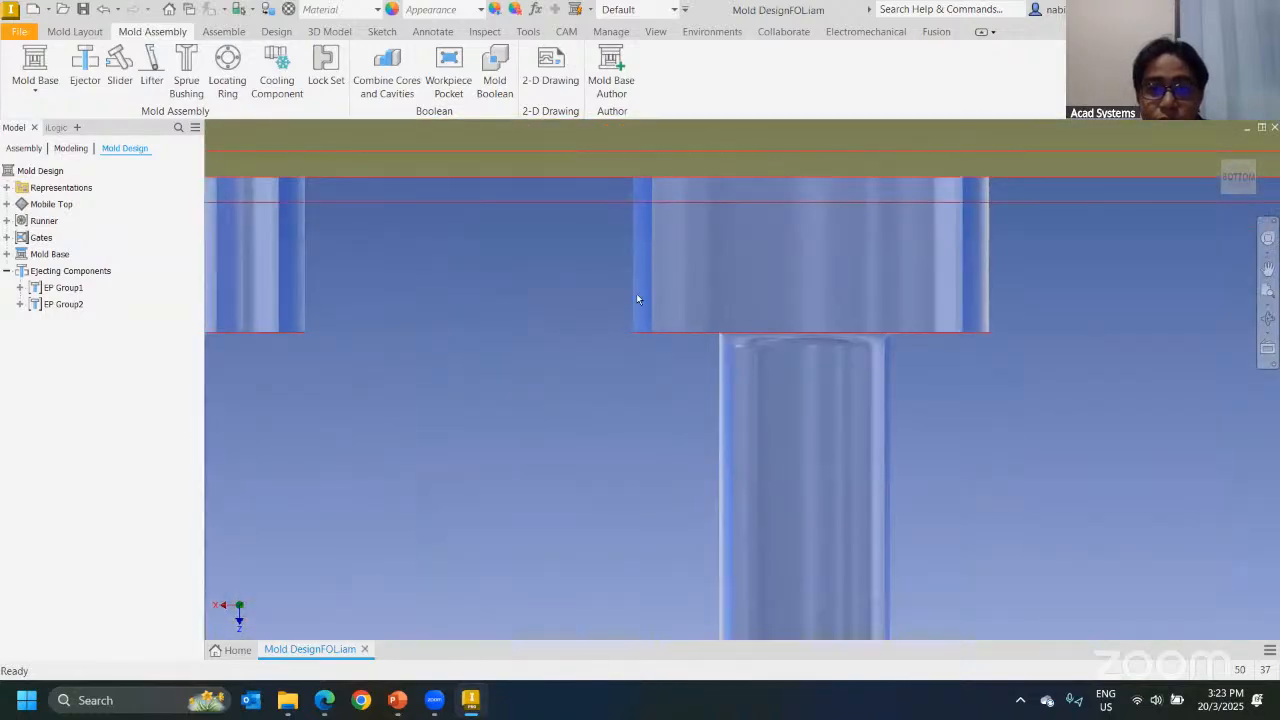
scroll(636, 293, "down", 2)
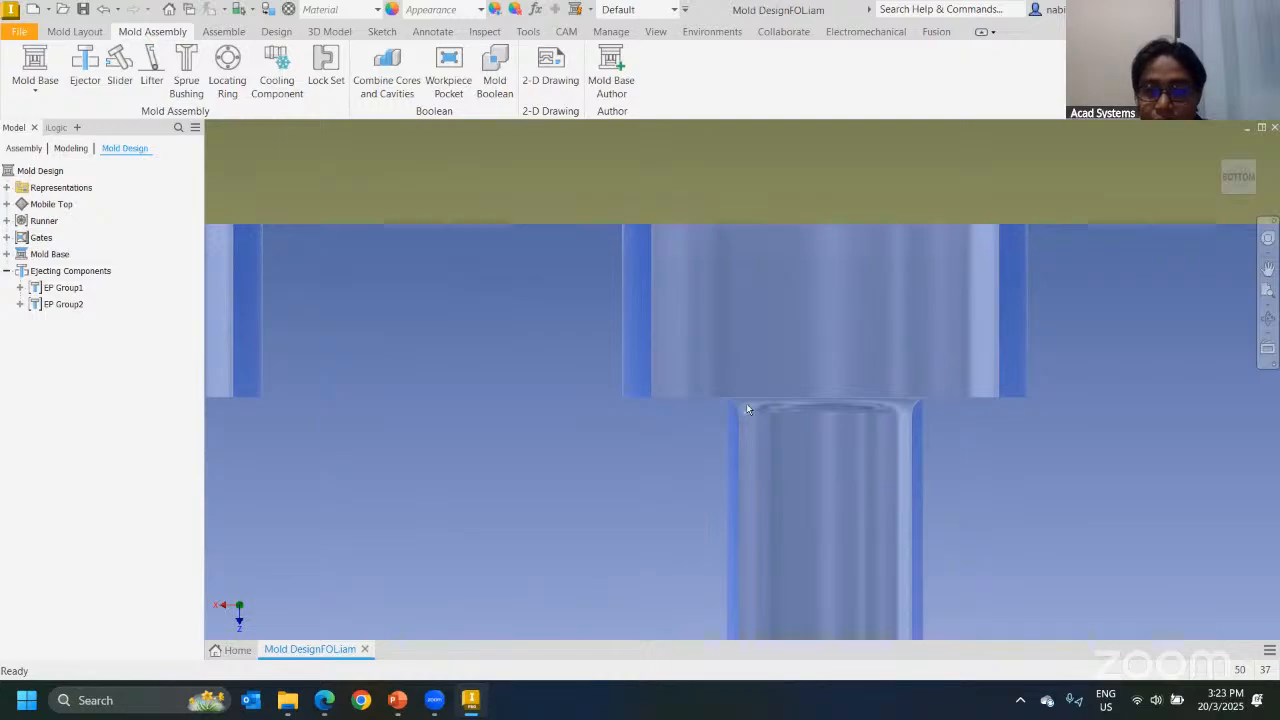
scroll(740, 402, "down", 6)
scroll(705, 378, "up", 5)
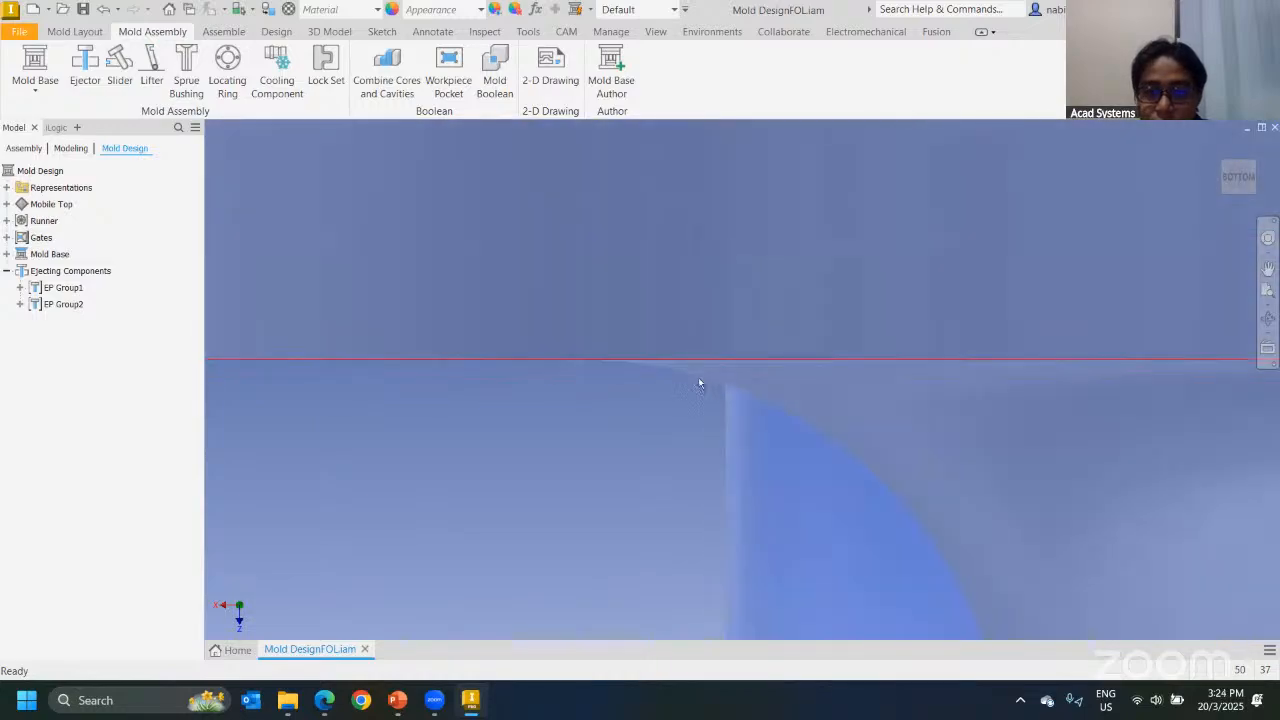
scroll(713, 383, "up", 8)
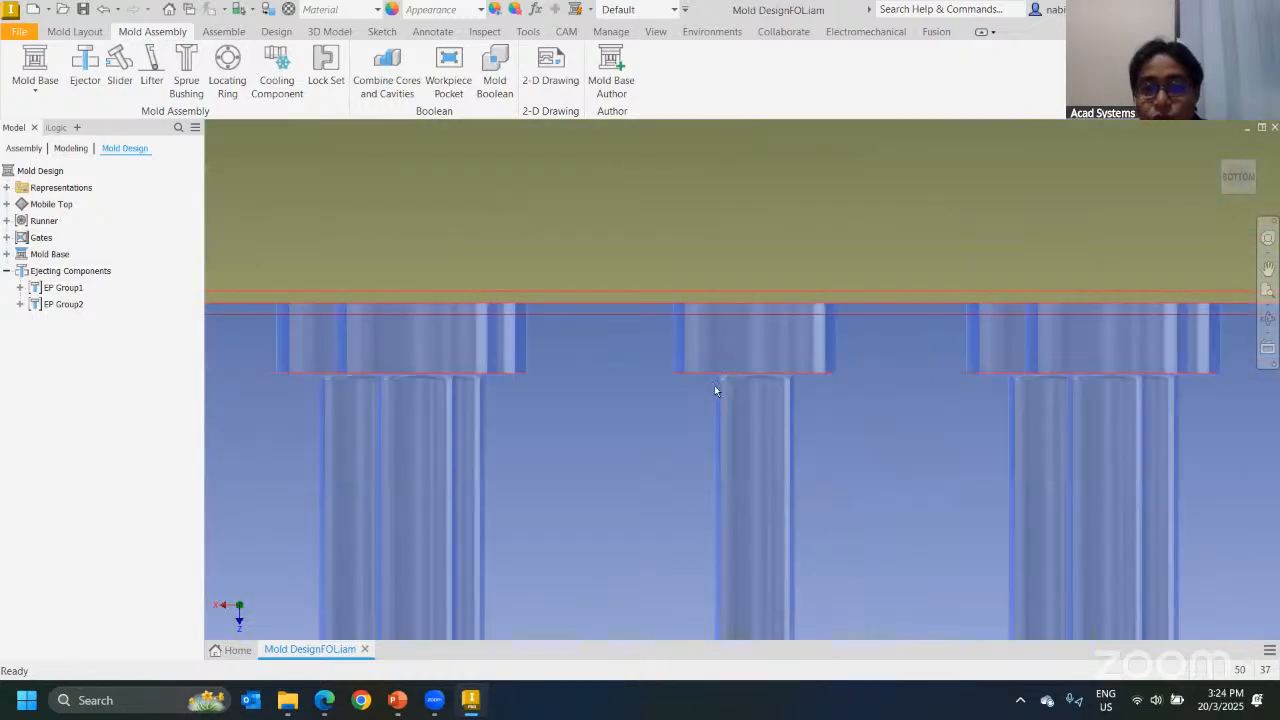
key("F6")
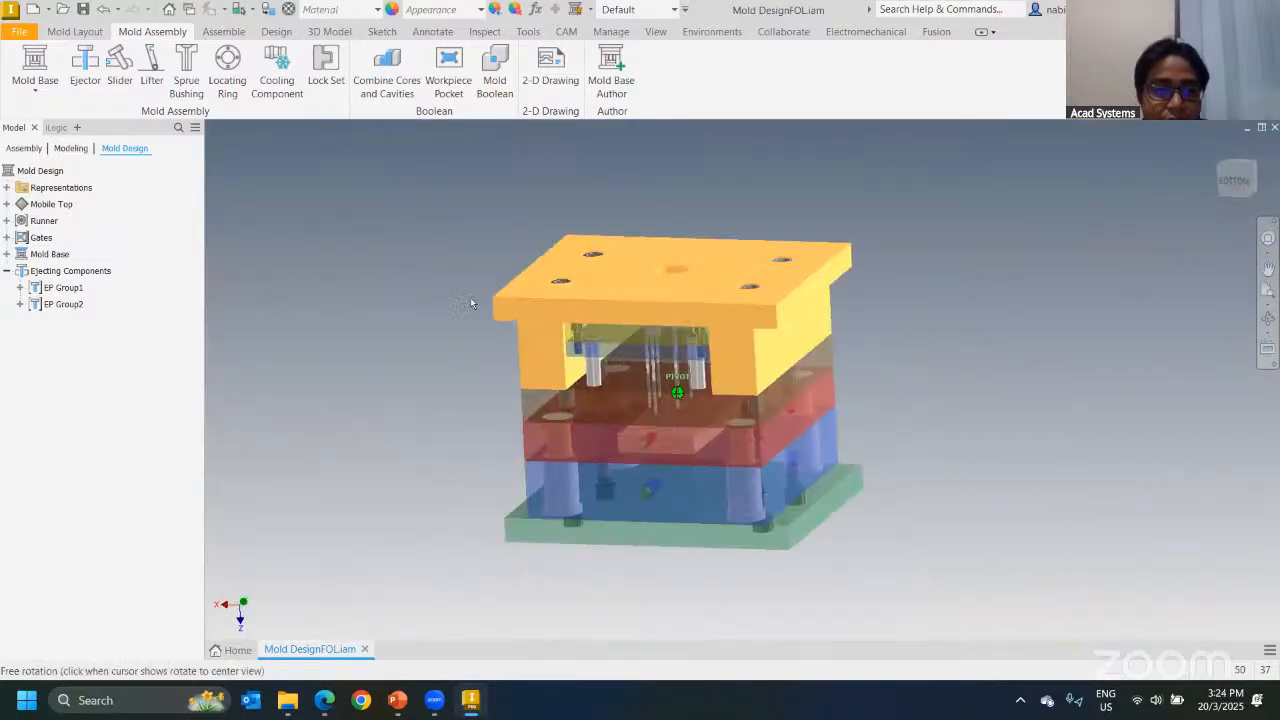
Step: Open the EP Group1 ejectors for editing, review their clearance parameters including CEP, and accept the feature
right_click(59, 290)
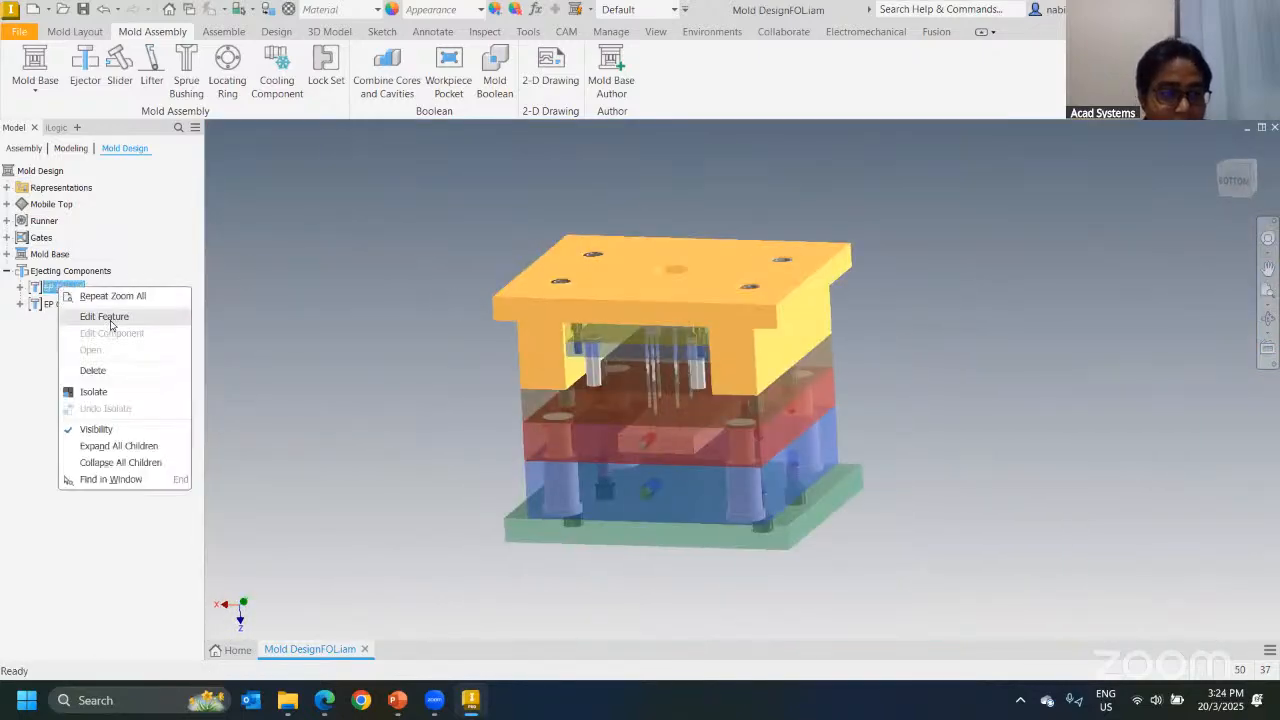
left_click(118, 313)
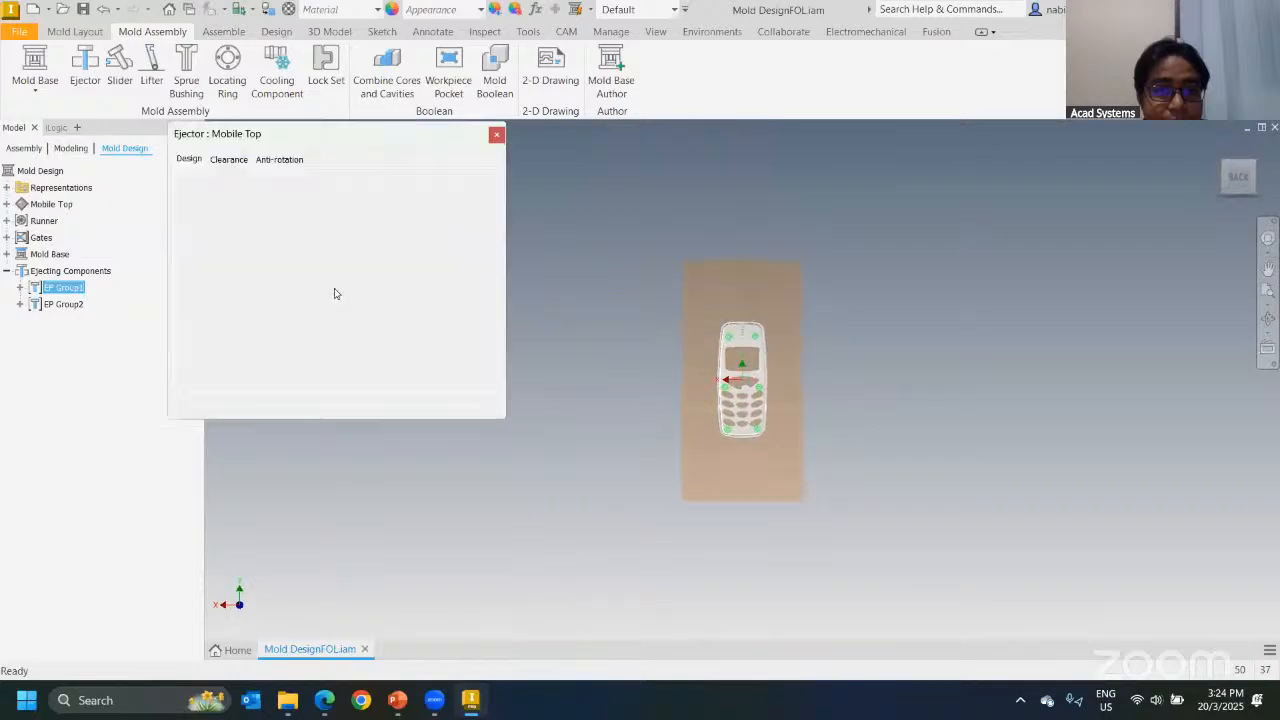
left_click(229, 162)
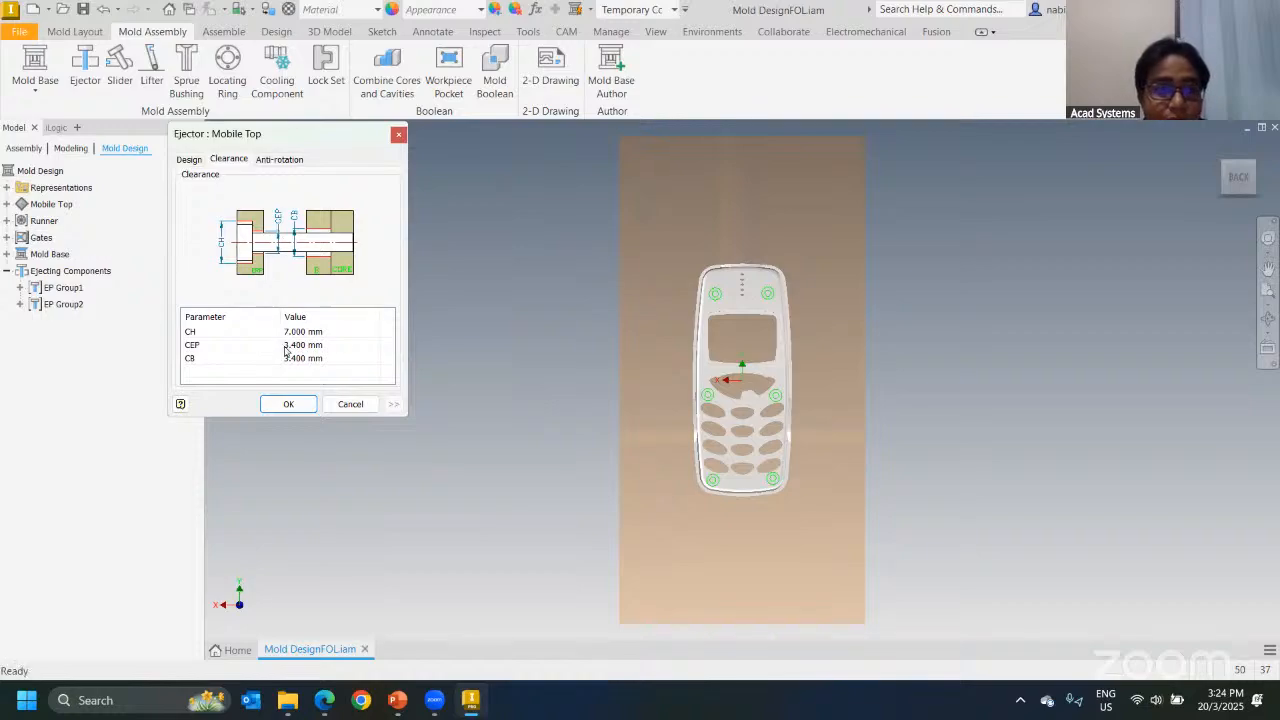
left_click(320, 344)
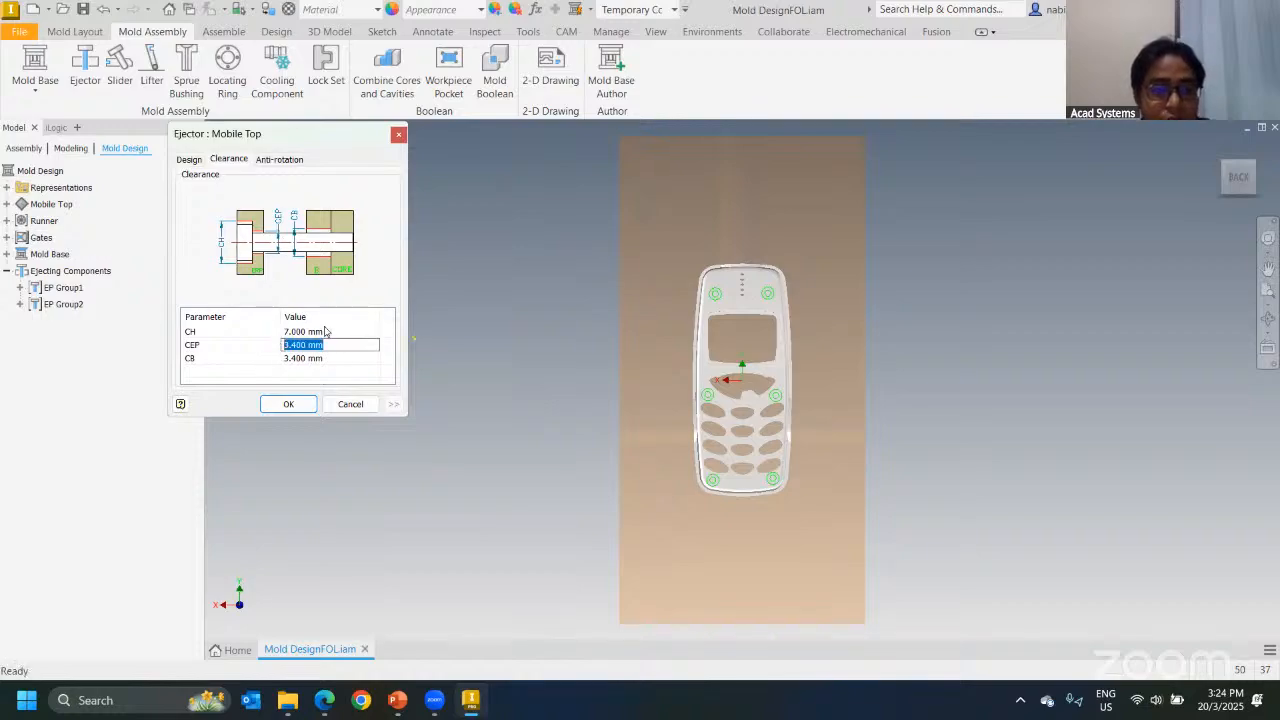
key("Tab")
left_click(292, 404)
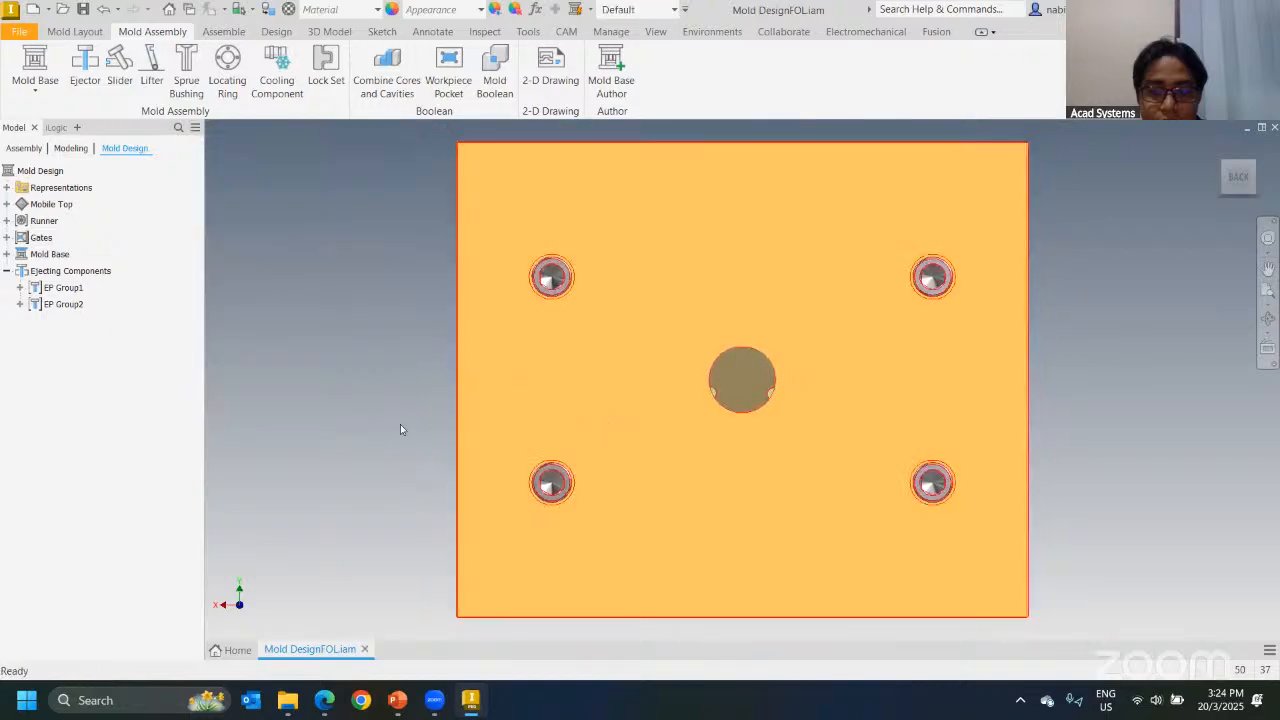
Step: Examine the clearance around the ejector pins' heads and shafts in the ejector retainer plate, and the mold assembly as a whole
middle_click_drag(401, 426, 469, 326, "shift")
scroll(682, 285, "down", 4)
scroll(690, 286, "up", 2)
middle_click_drag(763, 243, 715, 210)
scroll(735, 218, "up", 2)
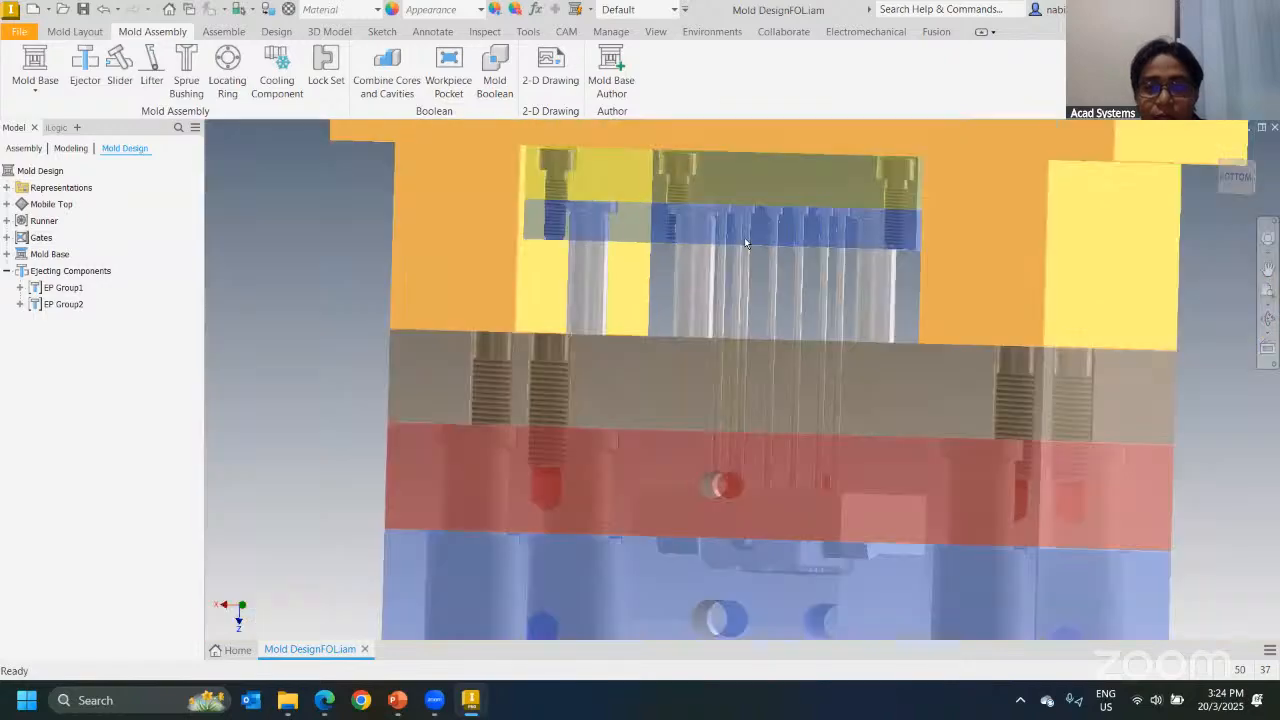
scroll(730, 217, "down", 5)
scroll(1114, 200, "up", 5)
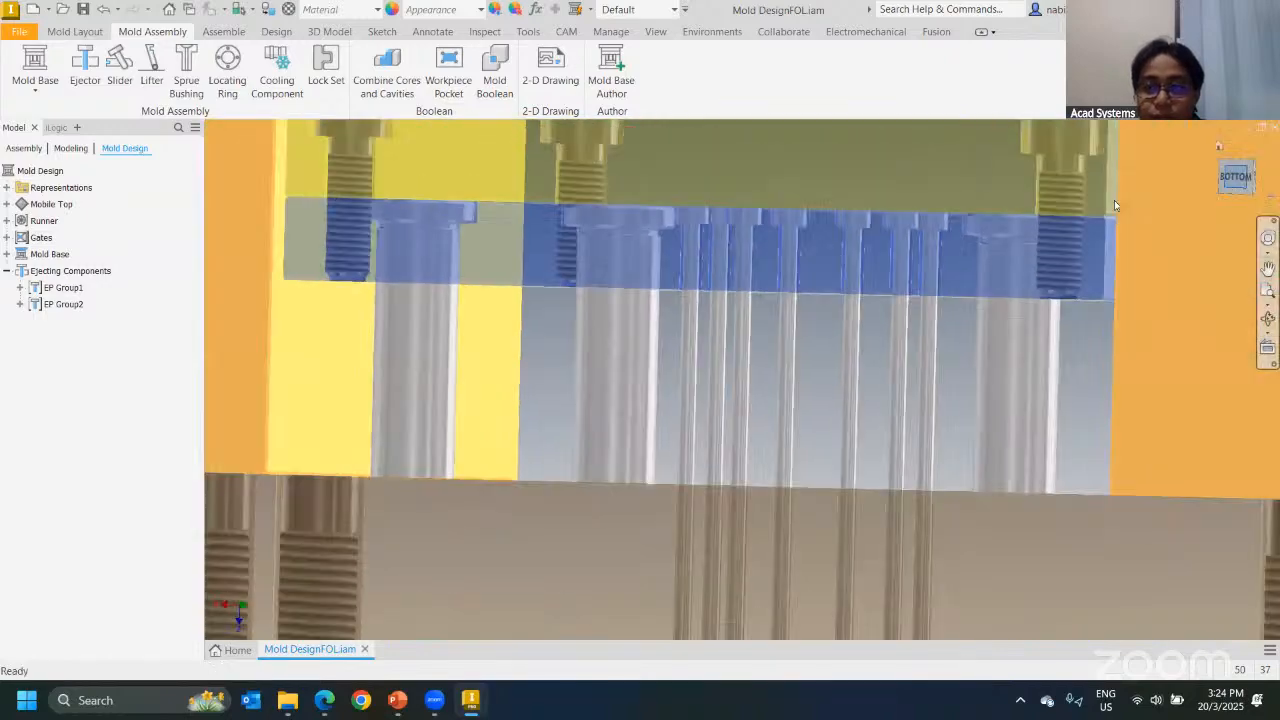
scroll(724, 220, "down", 6)
scroll(724, 220, "down", 4)
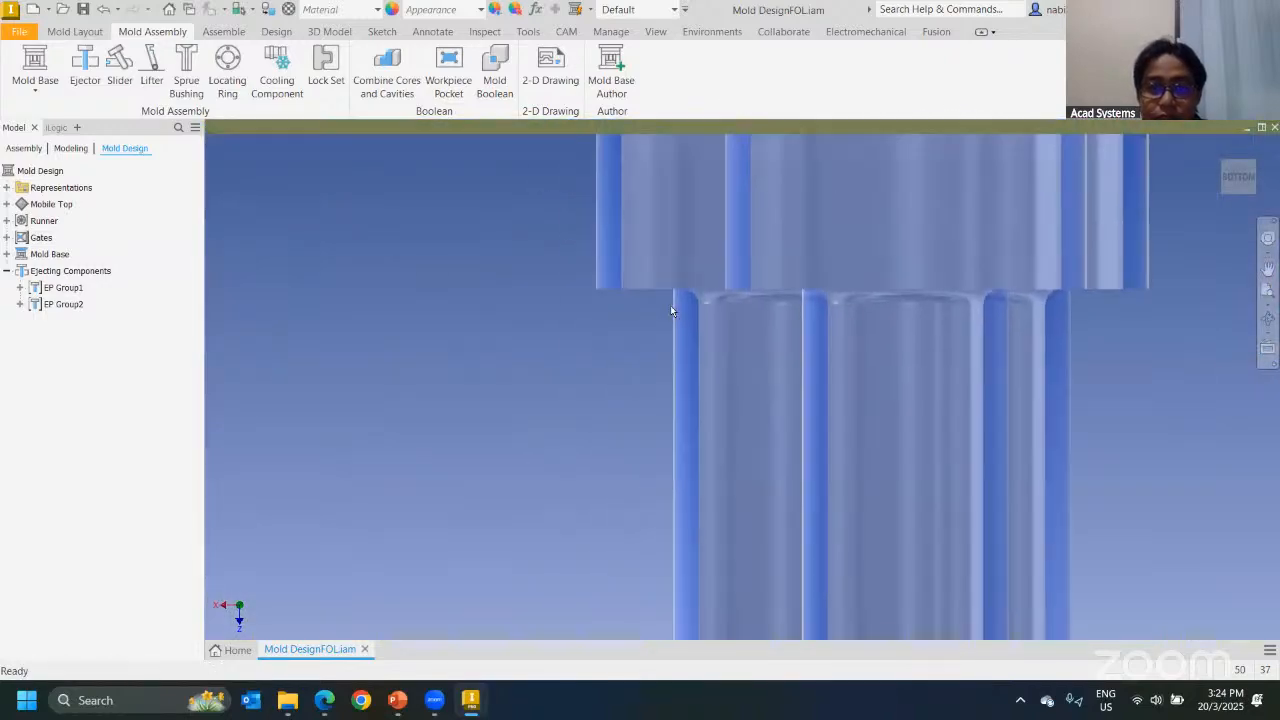
scroll(682, 285, "up", 5)
scroll(682, 285, "up", 5)
middle_click_drag(788, 304, 690, 308, "shift")
scroll(570, 308, "up", 2)
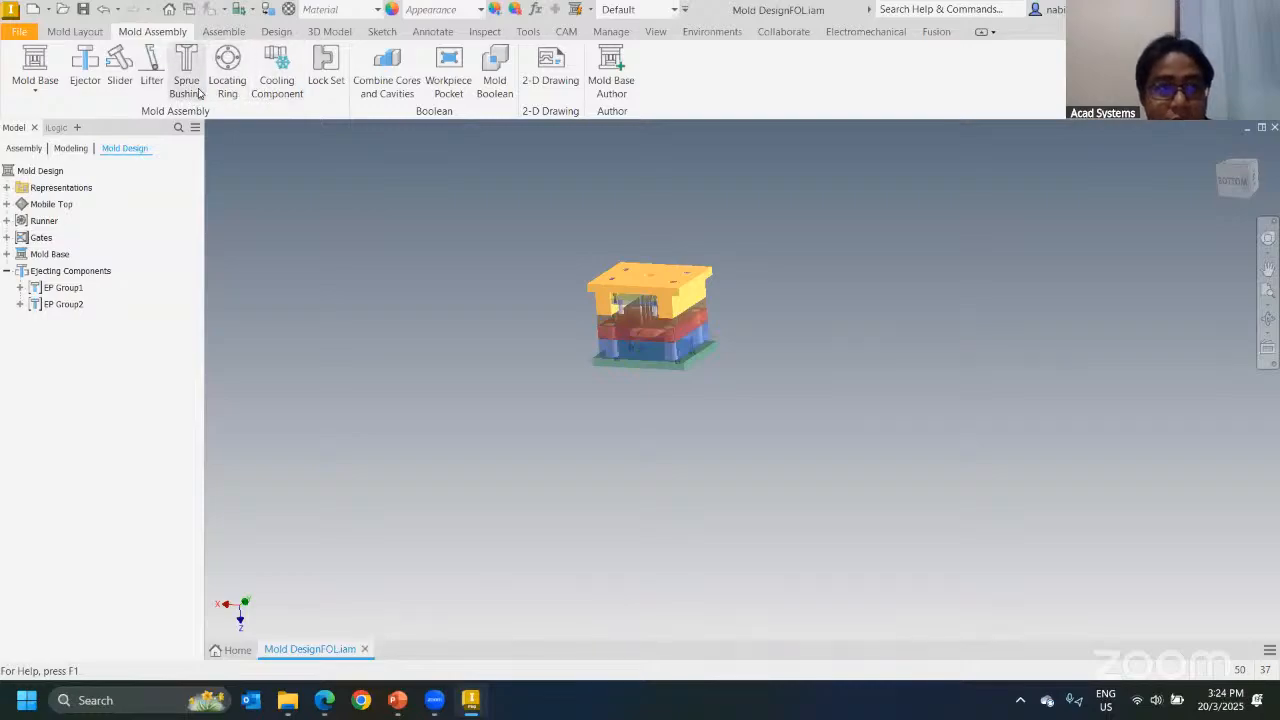
scroll(634, 308, "down", 4)
middle_click_drag(539, 141, 549, 223)
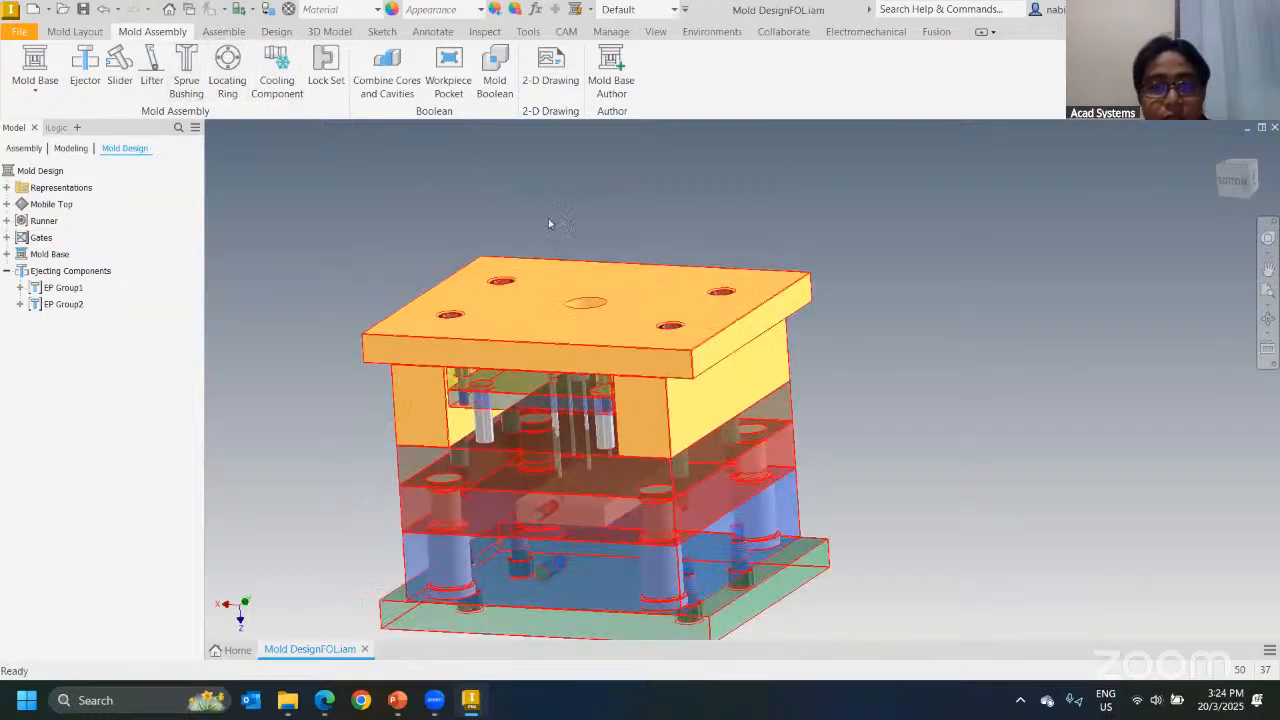
scroll(552, 200, "up", 2)
scroll(600, 215, "down", 3)
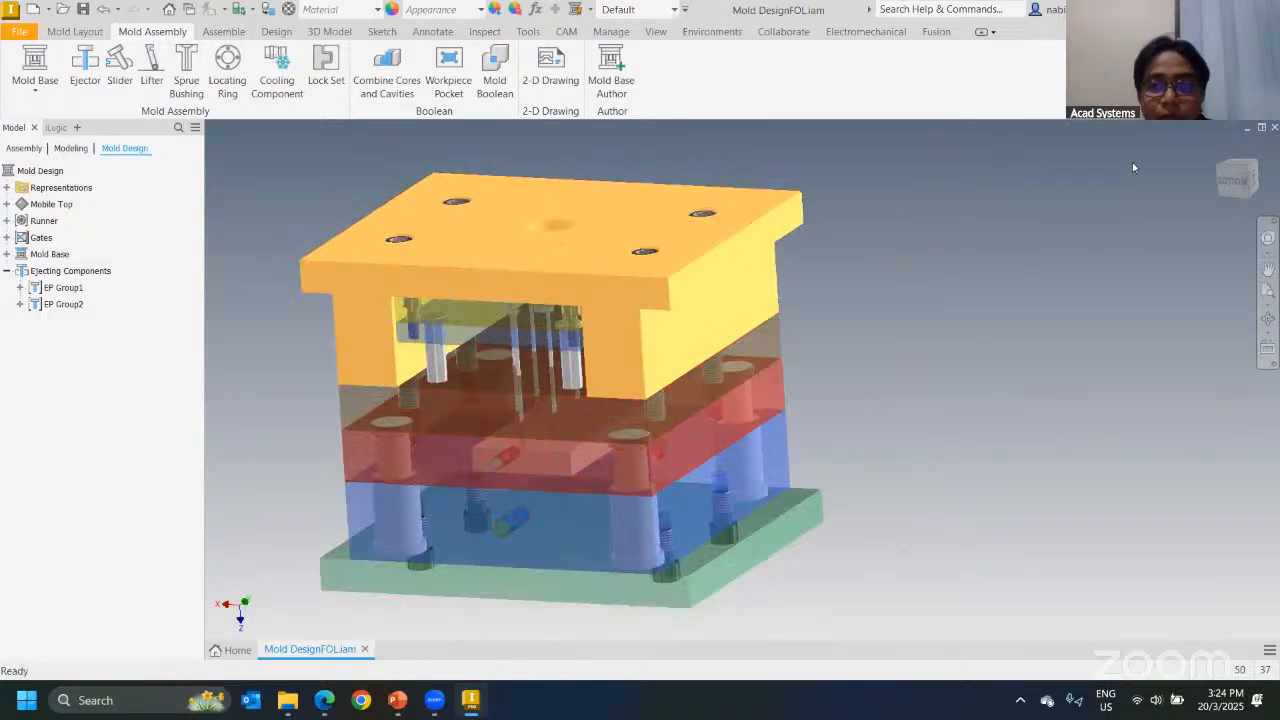
Step: Start a linear Cooling Channel with an 8 mm drilled hole on the side face of the blue cavity plate
left_click(1256, 200)
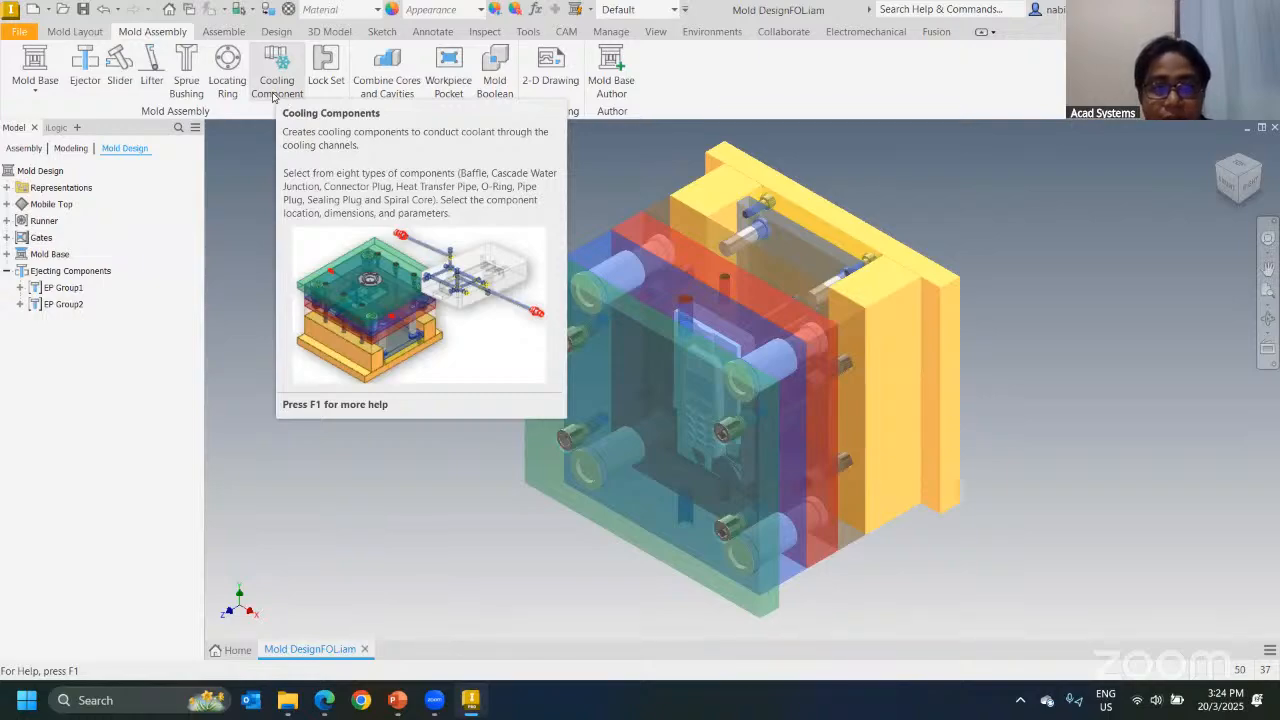
left_click(80, 35)
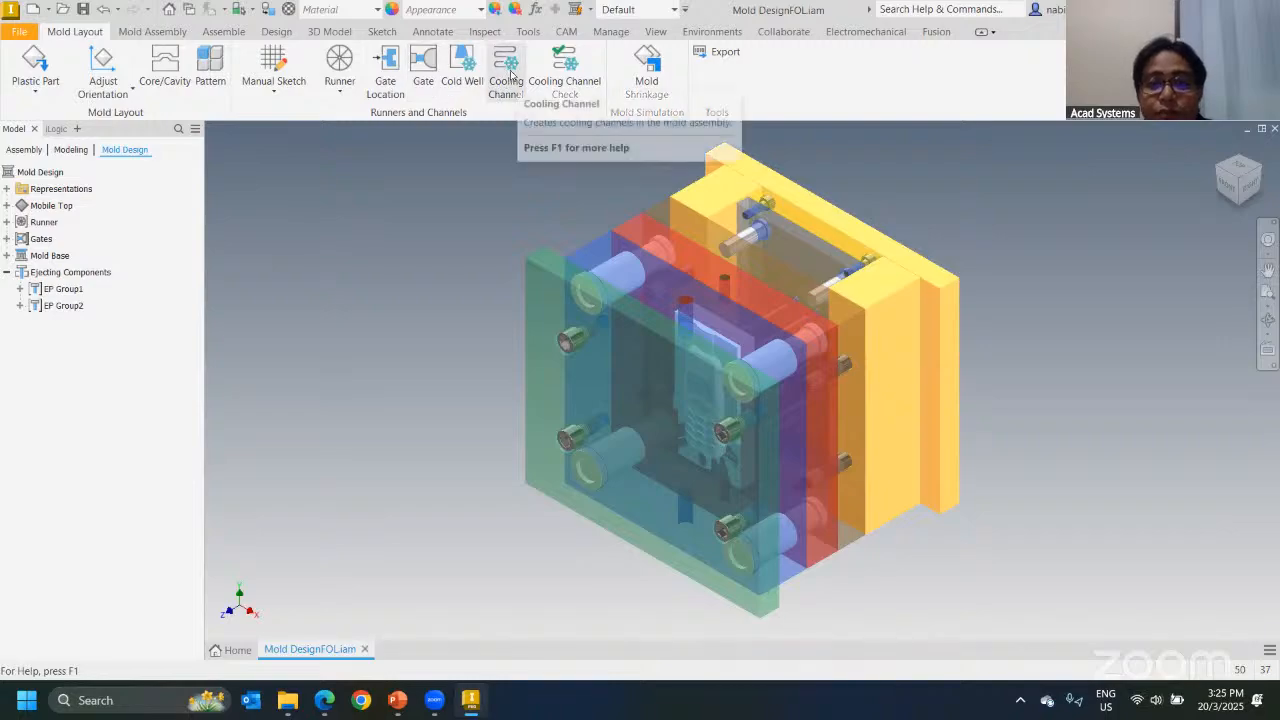
left_click(1257, 189)
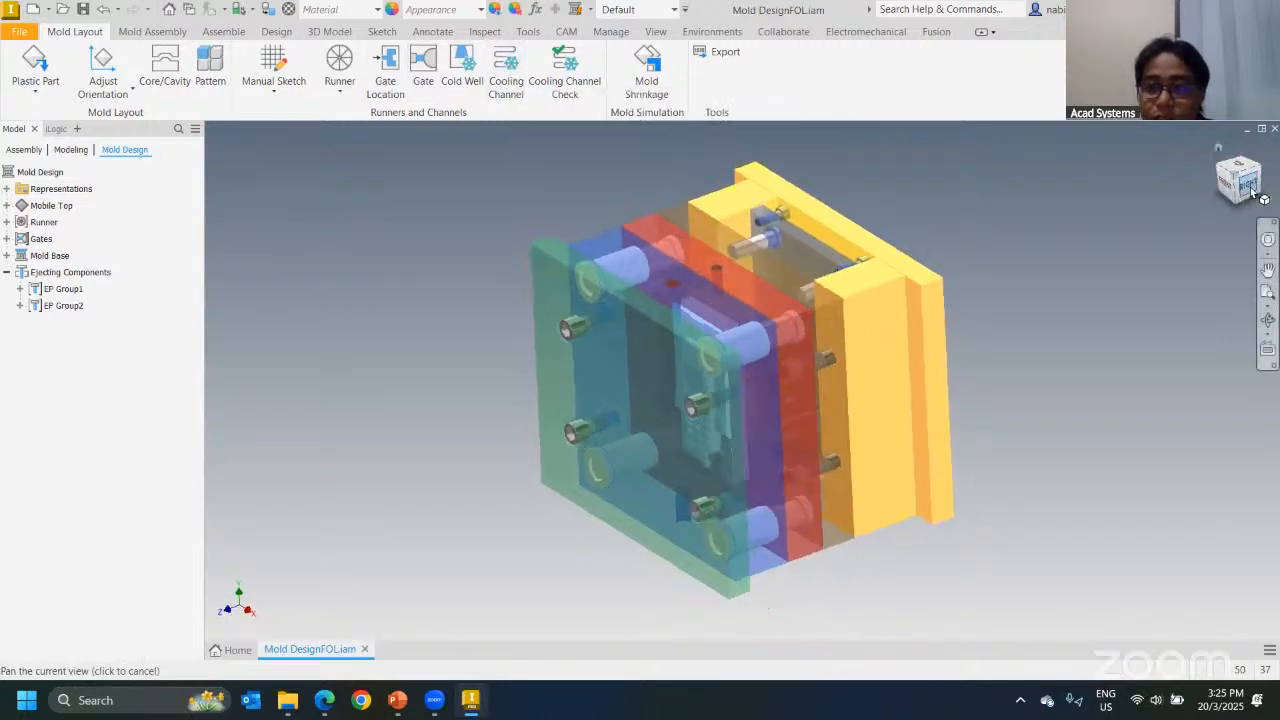
scroll(700, 390, "up", 3)
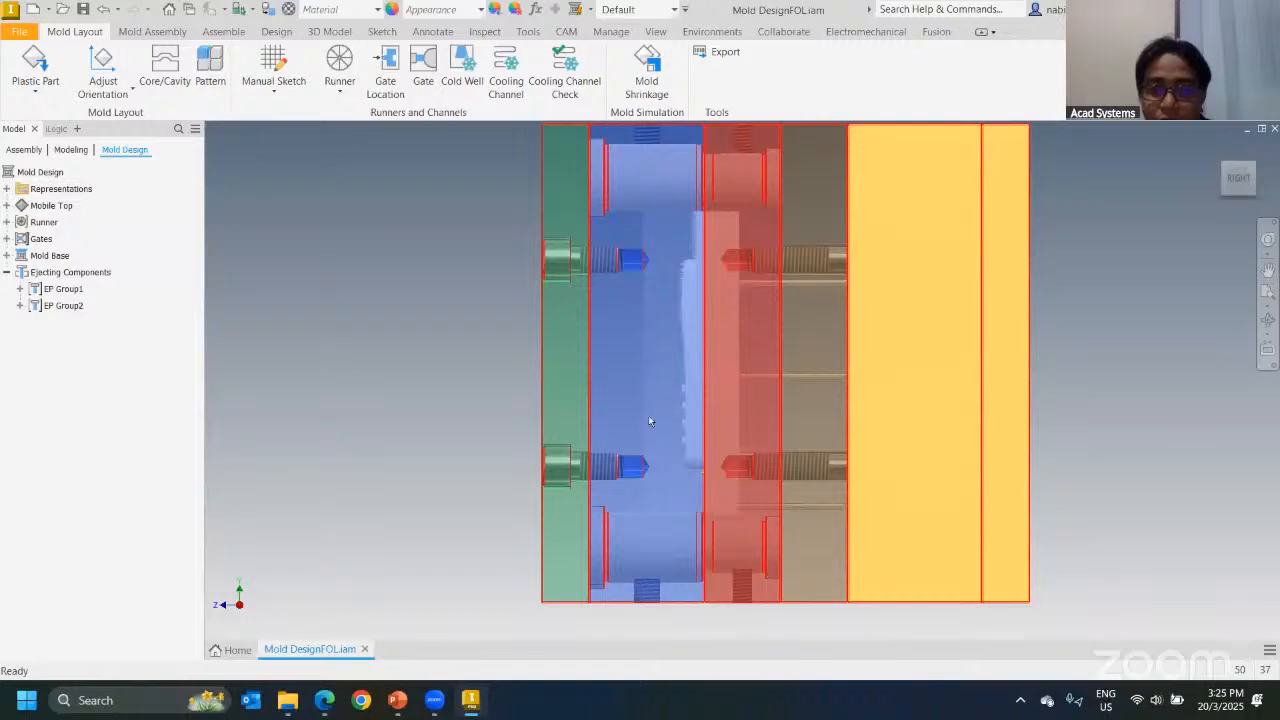
left_click(506, 75)
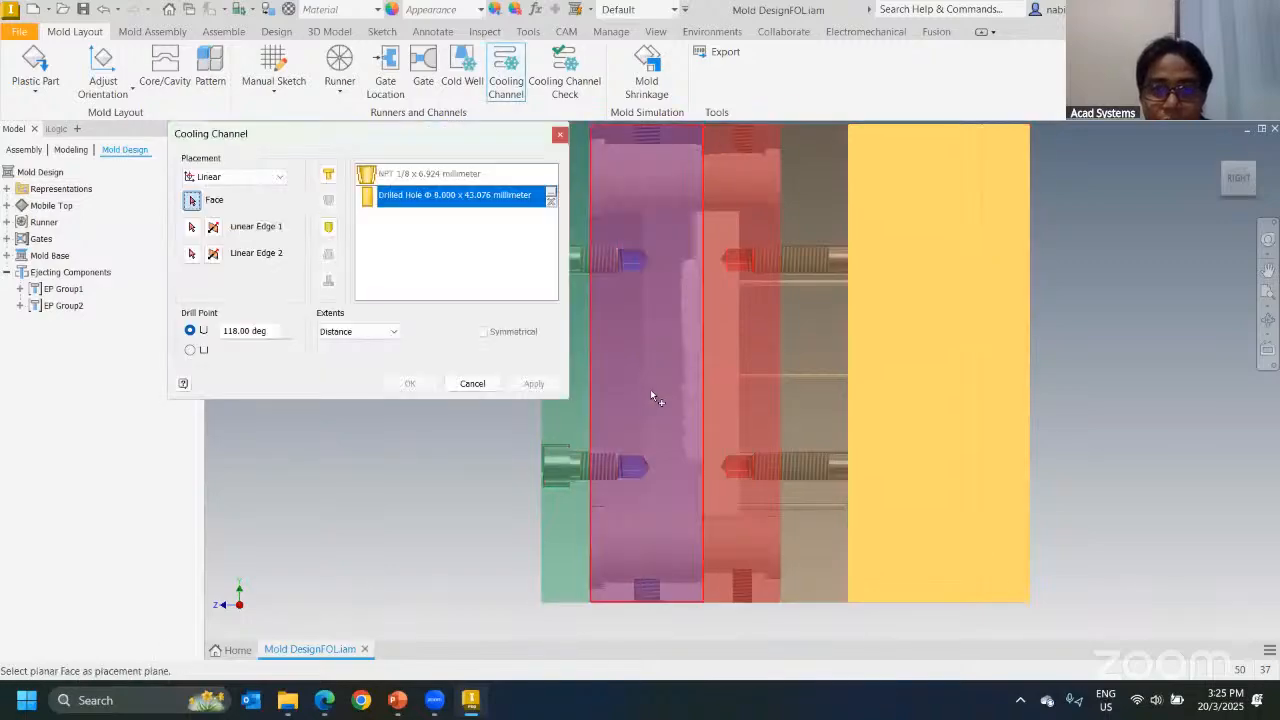
left_click(655, 395)
middle_click_drag(679, 436, 705, 376)
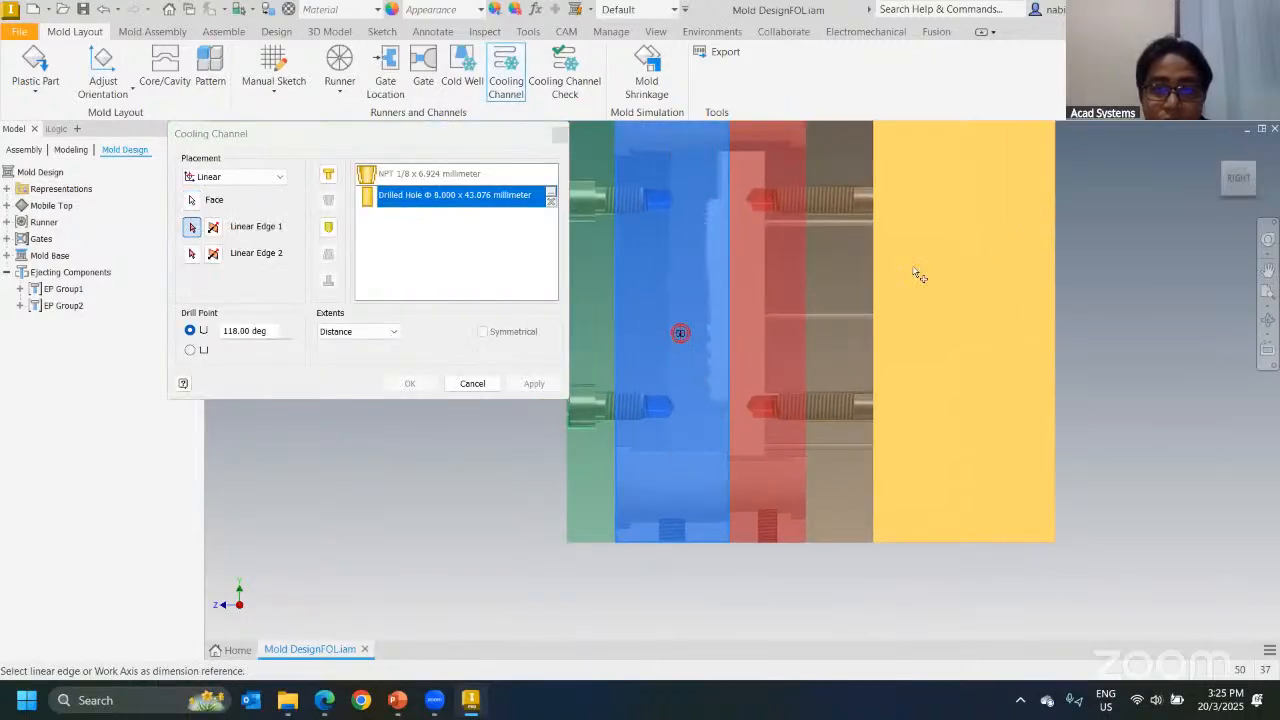
Step: Locate the cooling channel 90 mm from the plate's short end edge and 30 mm from its long edge beside the red plate
left_click(1268, 160)
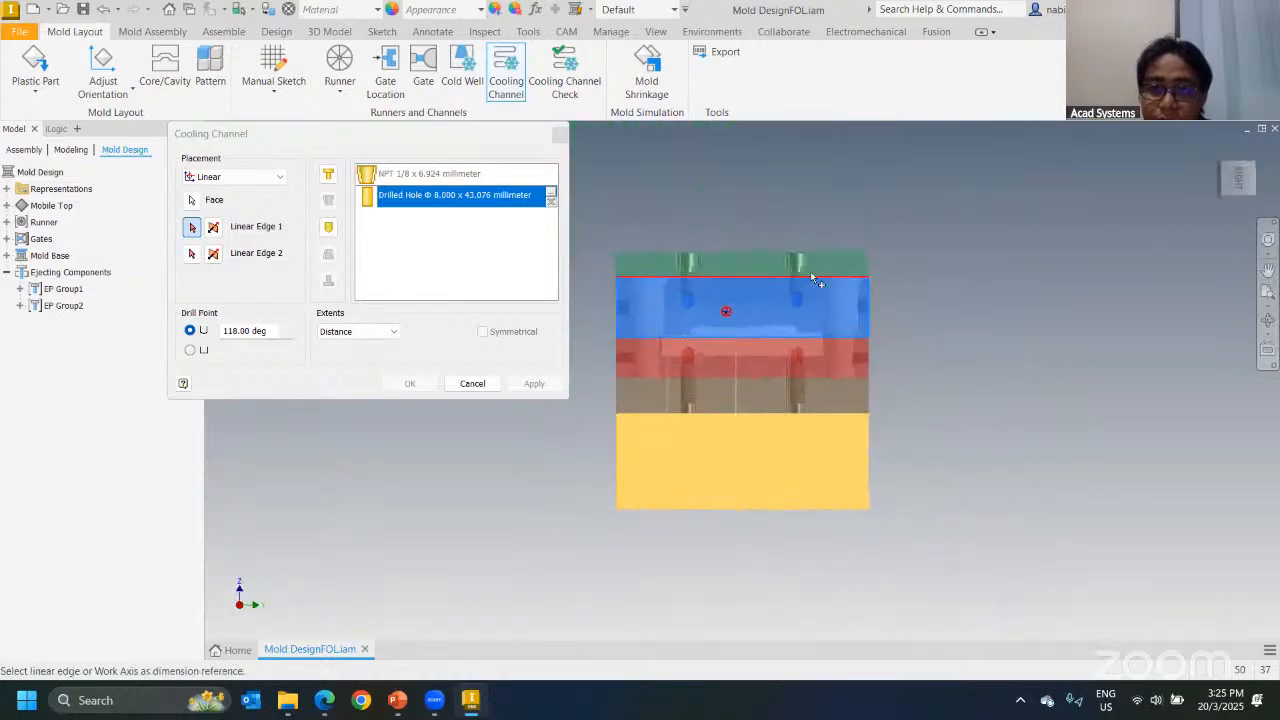
scroll(702, 277, "up", 4)
scroll(790, 337, "down", 3)
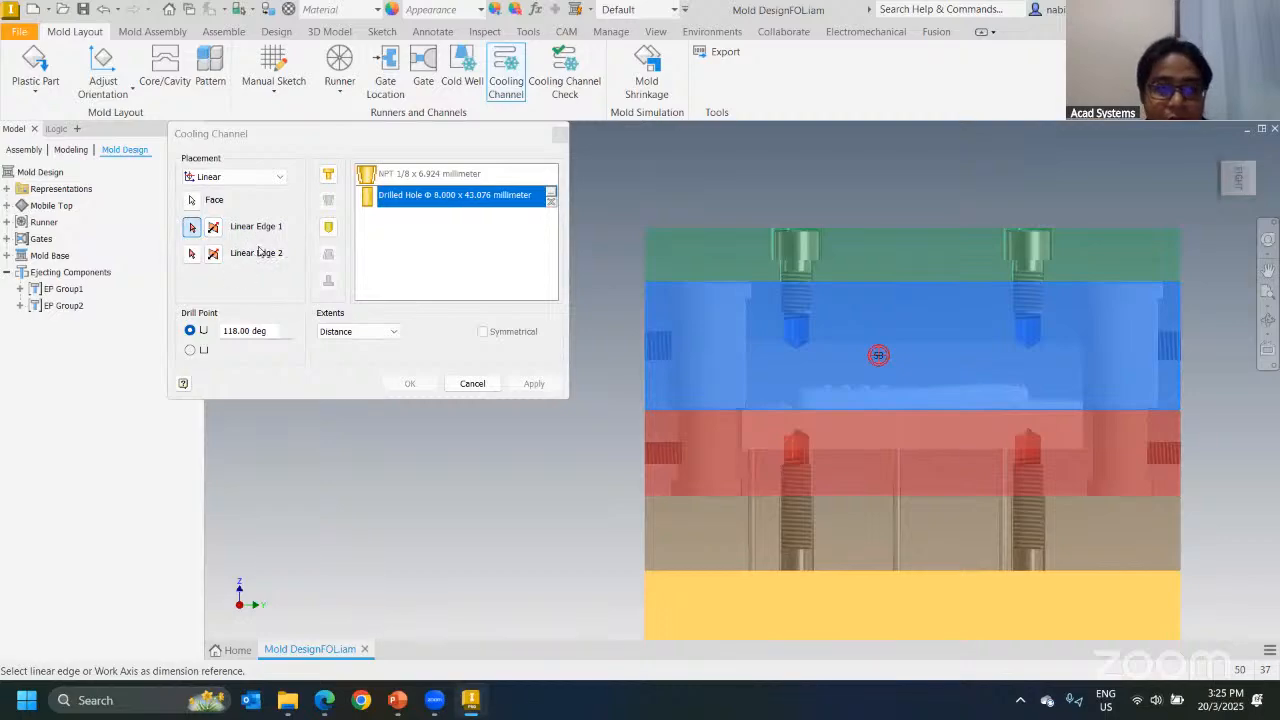
left_click(643, 369)
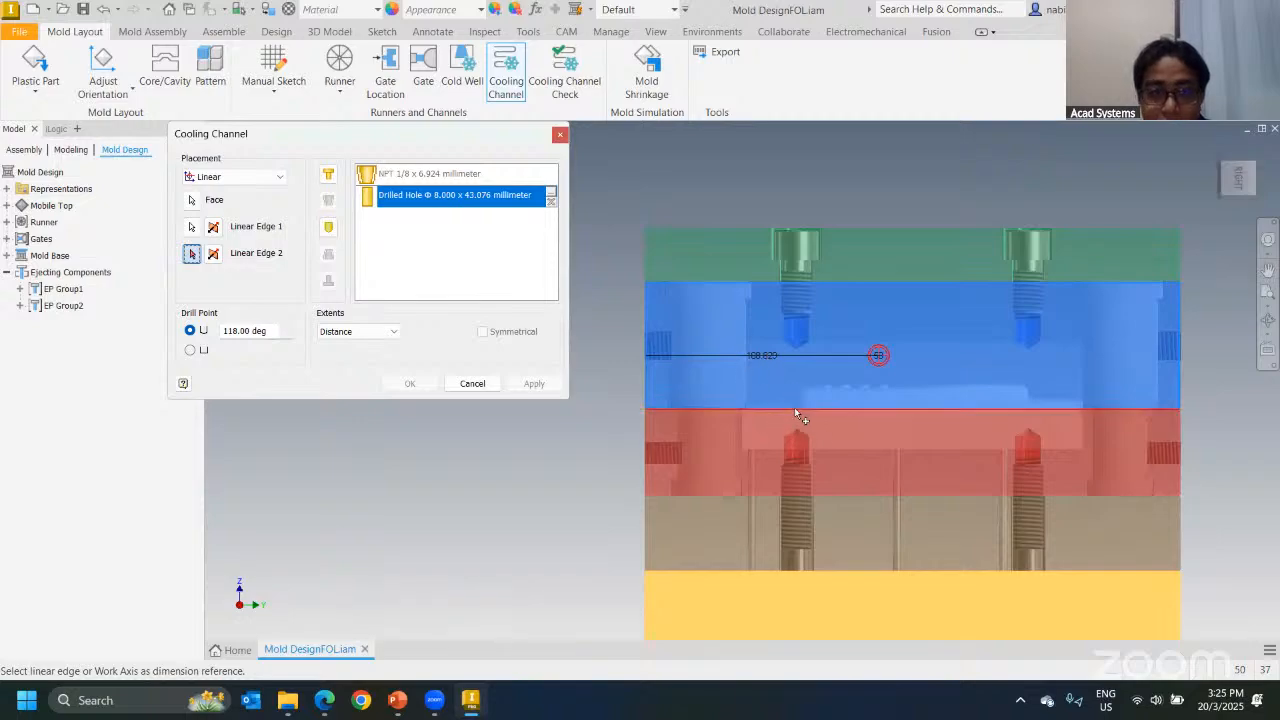
left_click(800, 409)
double_click(763, 356)
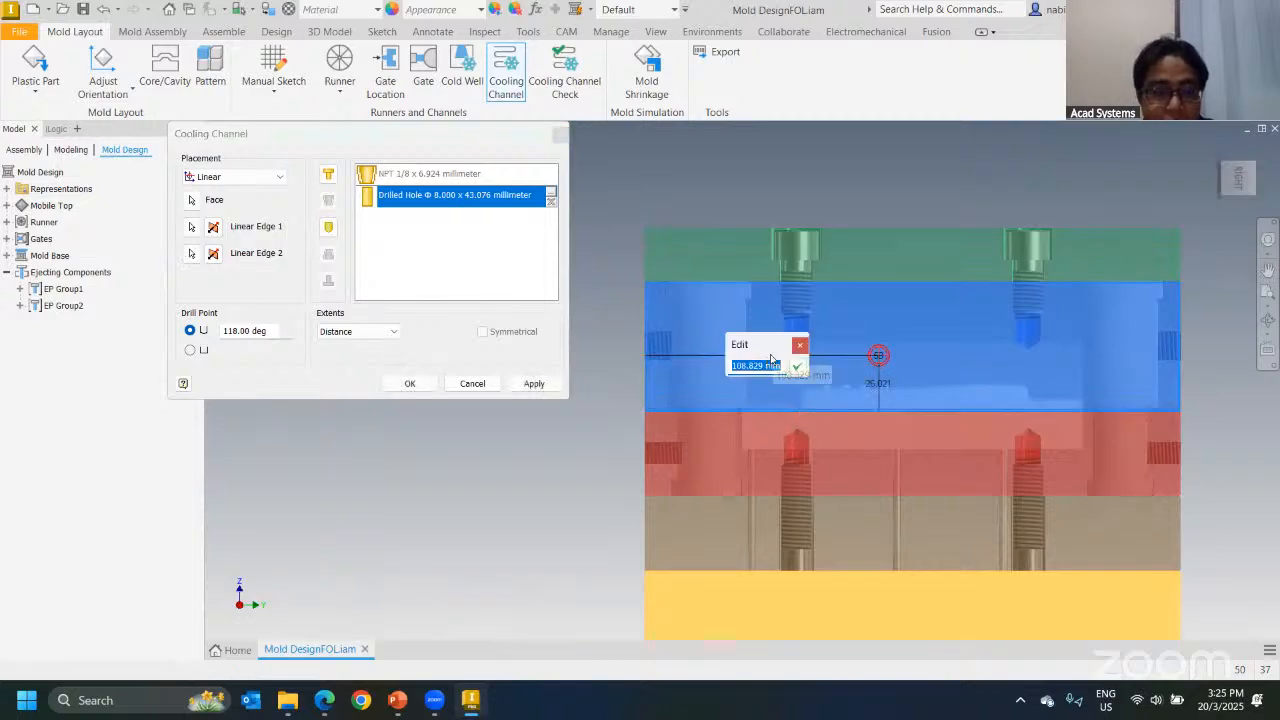
type("90")
left_click(797, 367)
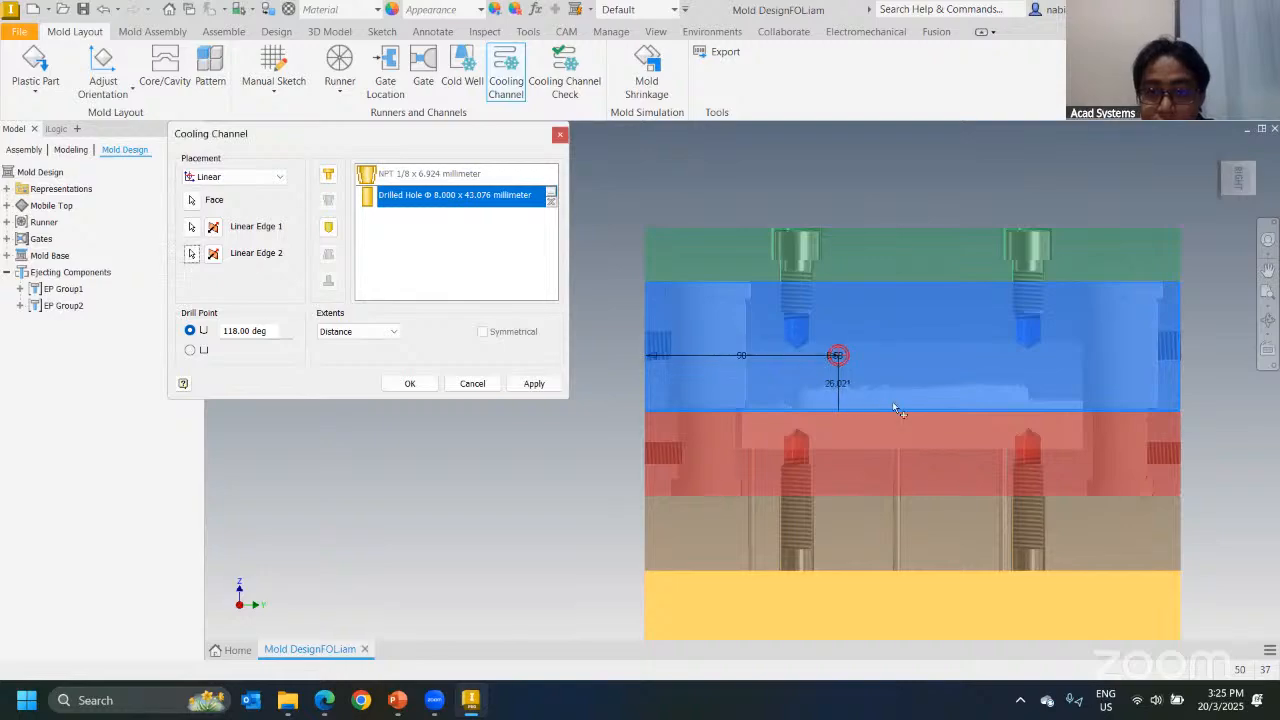
left_click(836, 384)
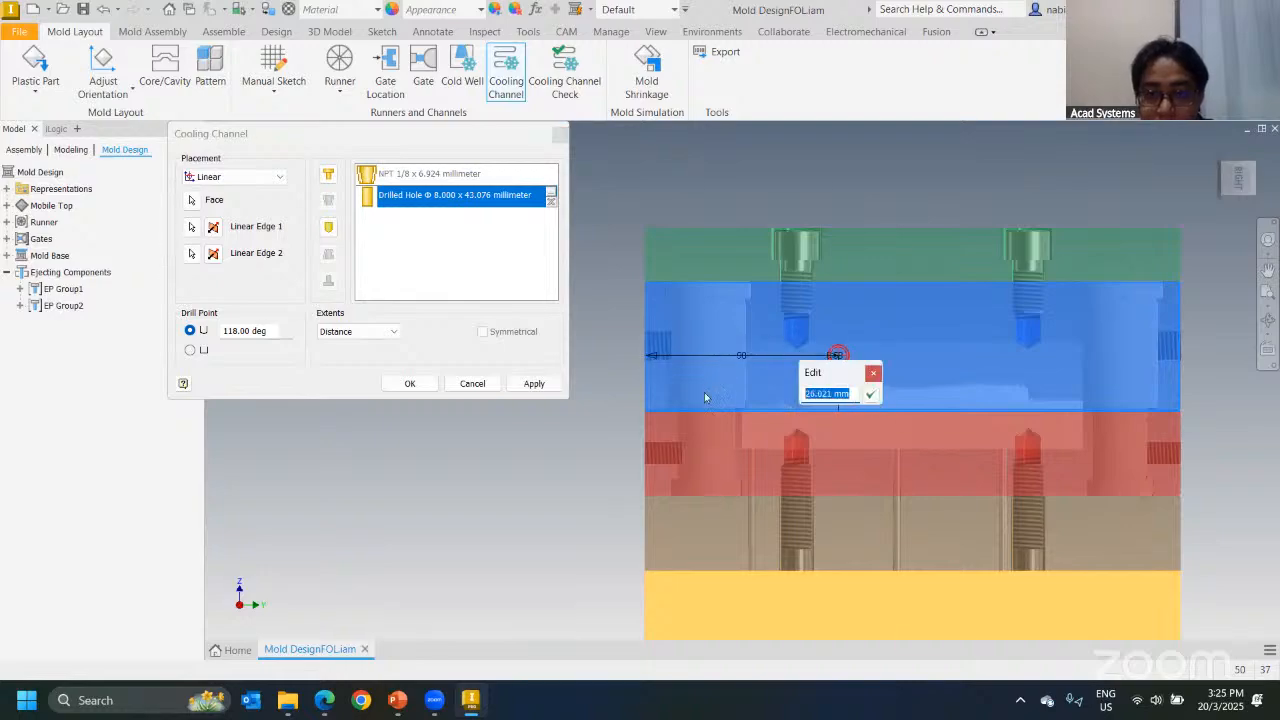
type("30")
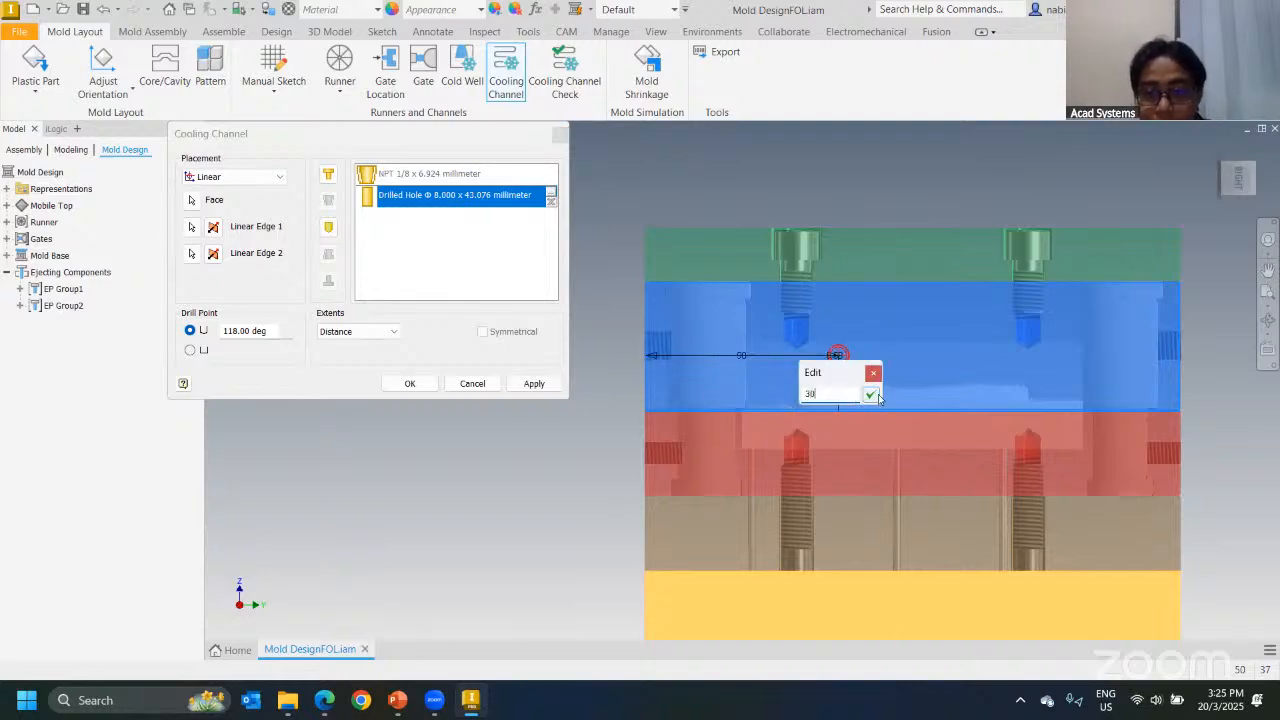
left_click(871, 395)
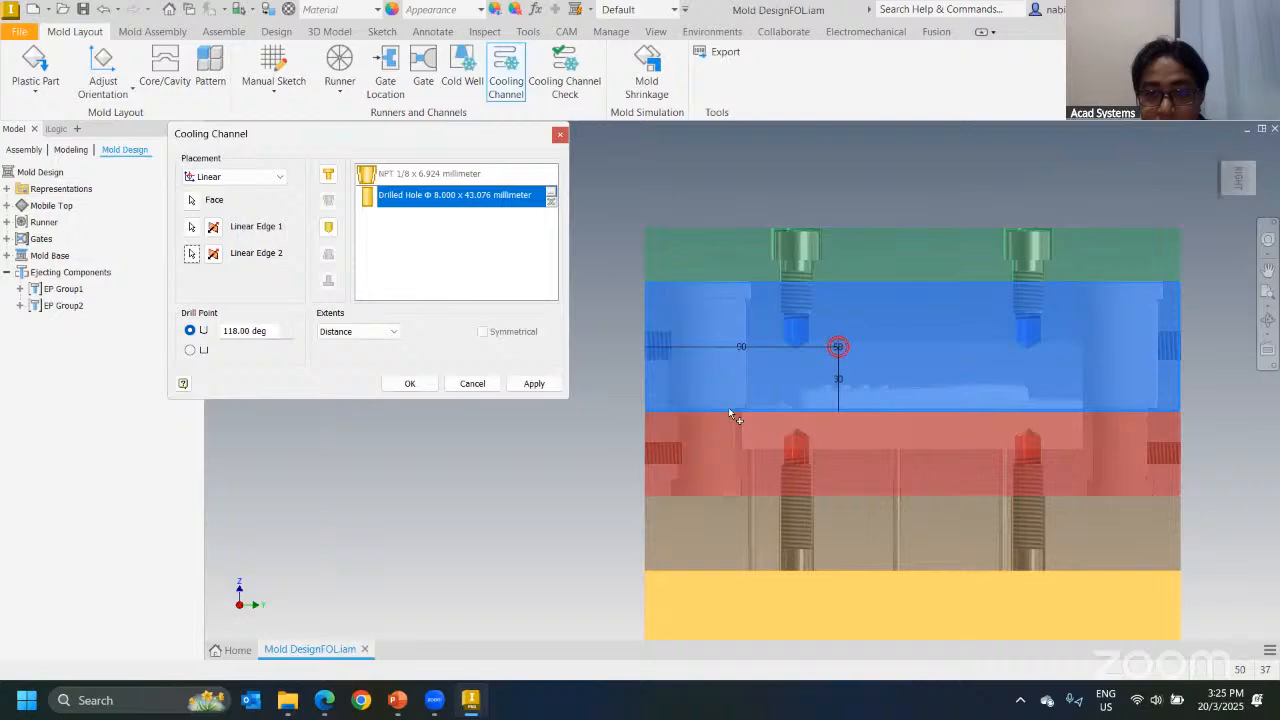
Step: Create the drilled cooling channel, 8 mm in diameter and 43.076 mm deep with a 118° drill point, inspect it and finish the command
left_click(536, 384)
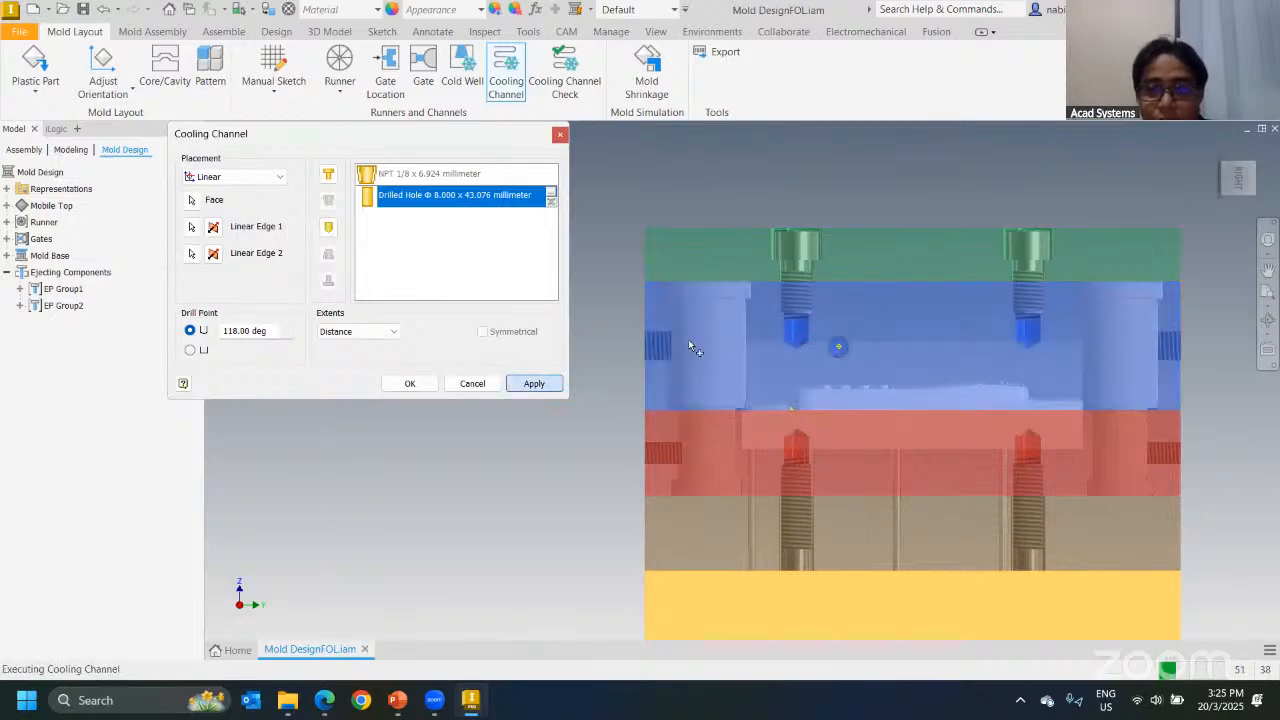
middle_click_drag(664, 347, 931, 403, "shift")
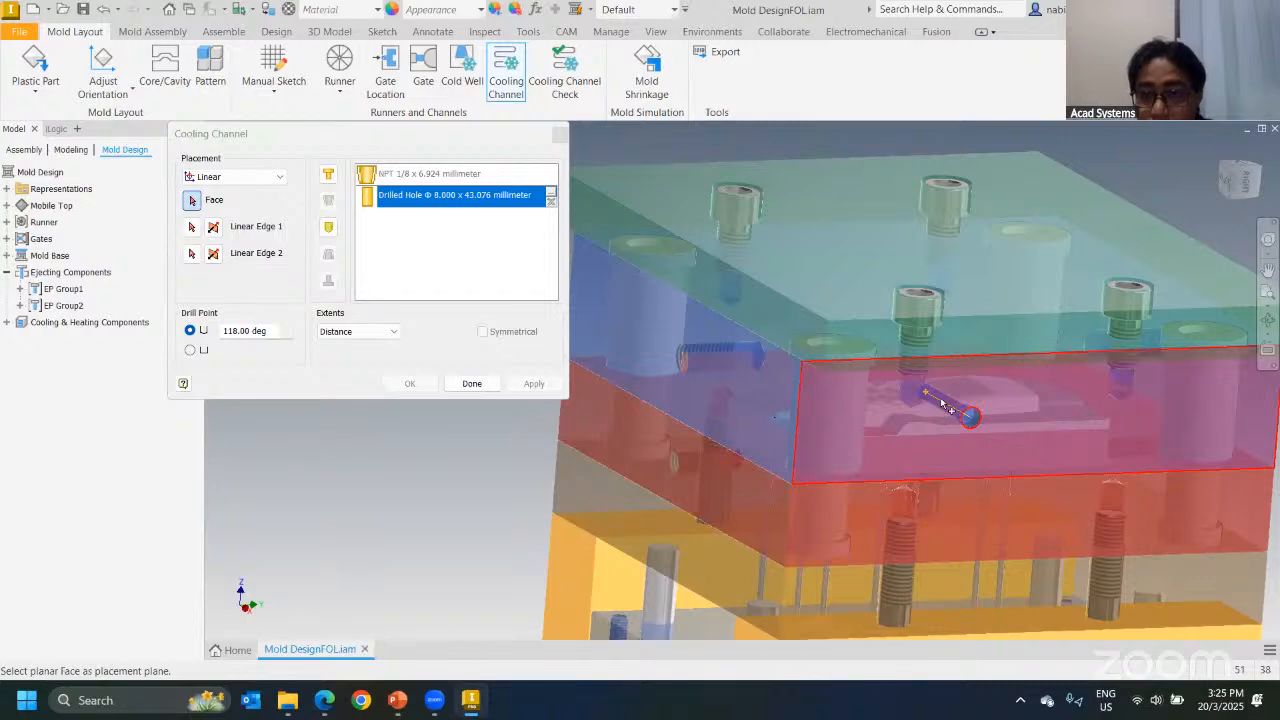
scroll(941, 404, "up", 3)
scroll(838, 360, "down", 4)
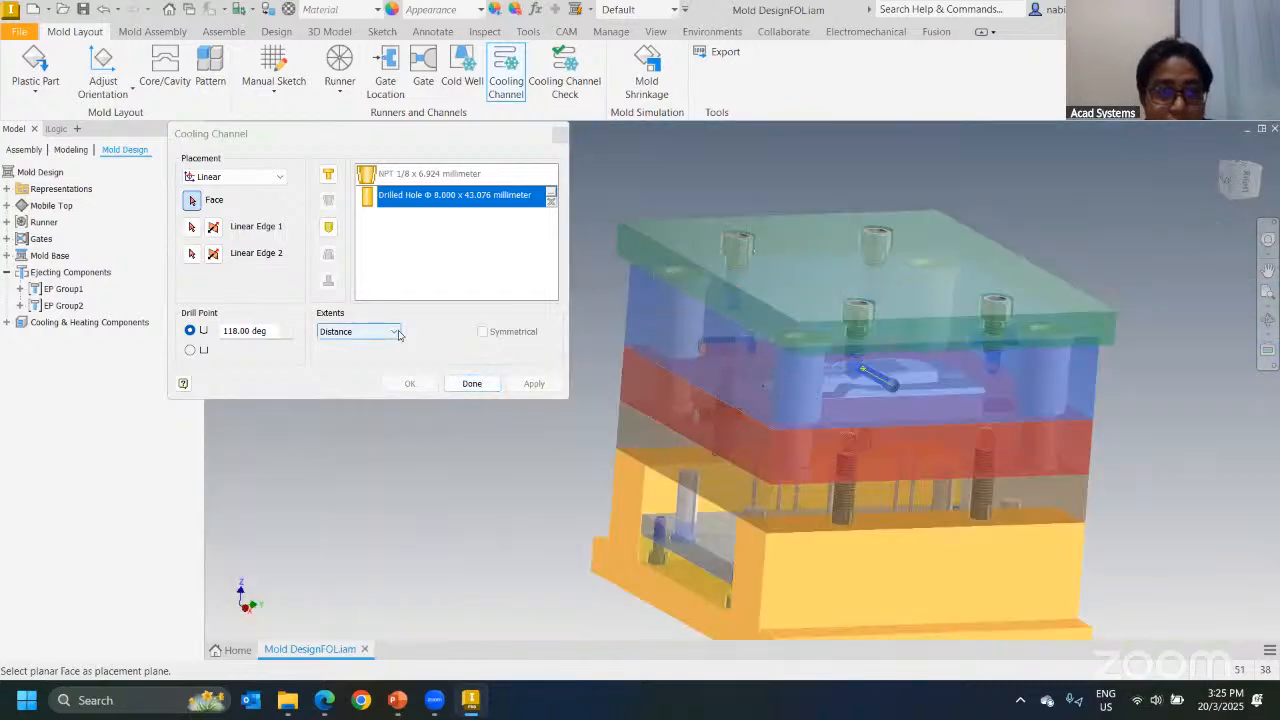
left_click(472, 384)
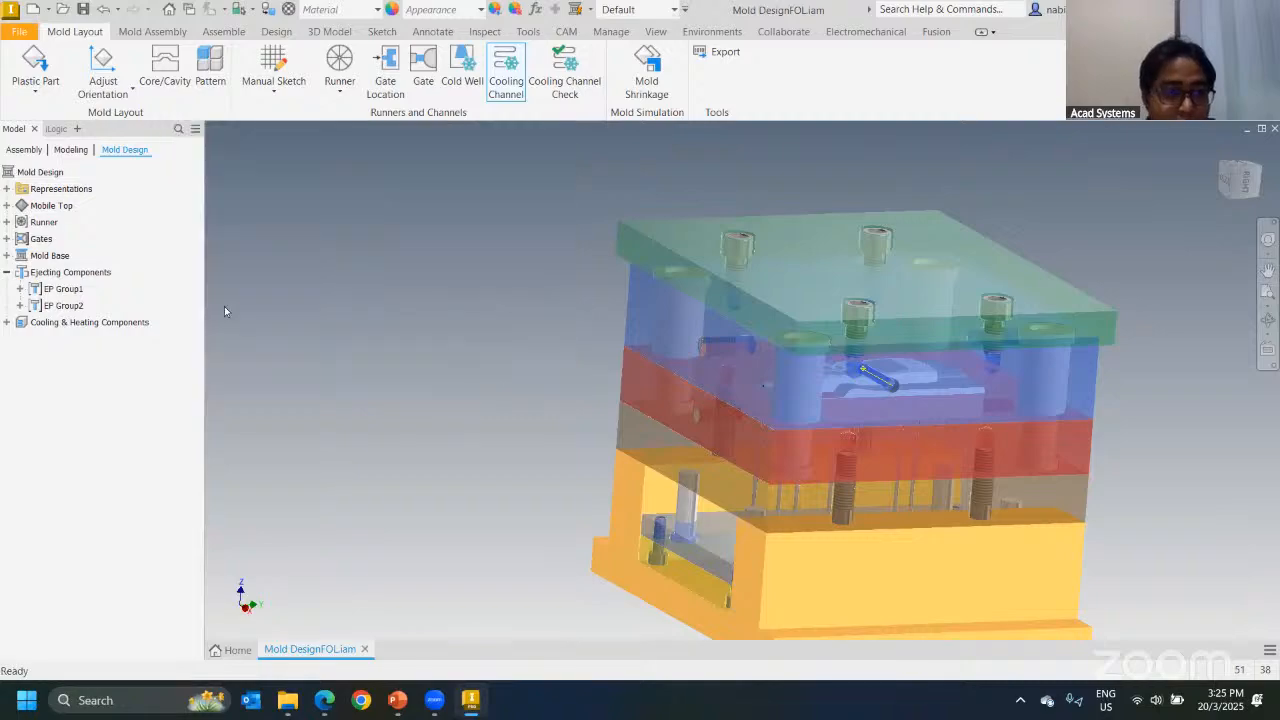
Step: Edit the existing cooling segment of the blue cavity plate and change its extents to Through All
left_click(6, 322)
right_click(36, 339)
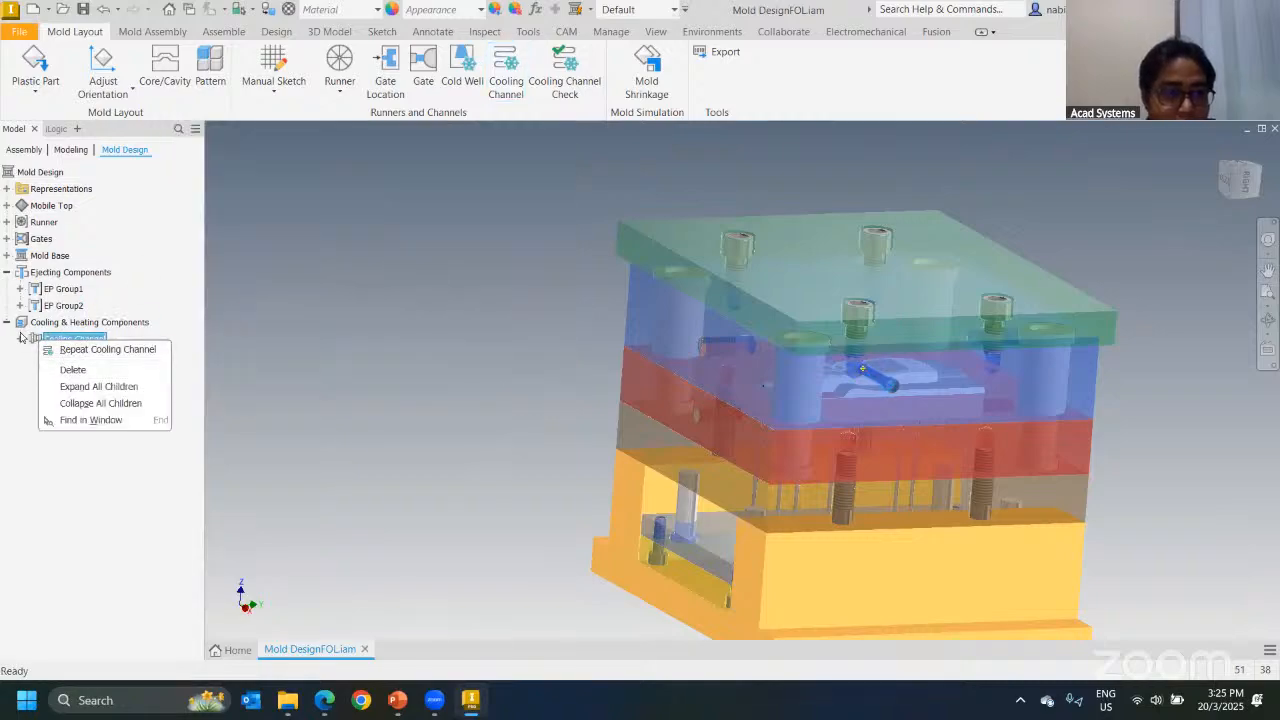
left_click(20, 338)
left_click(20, 338)
right_click(55, 352)
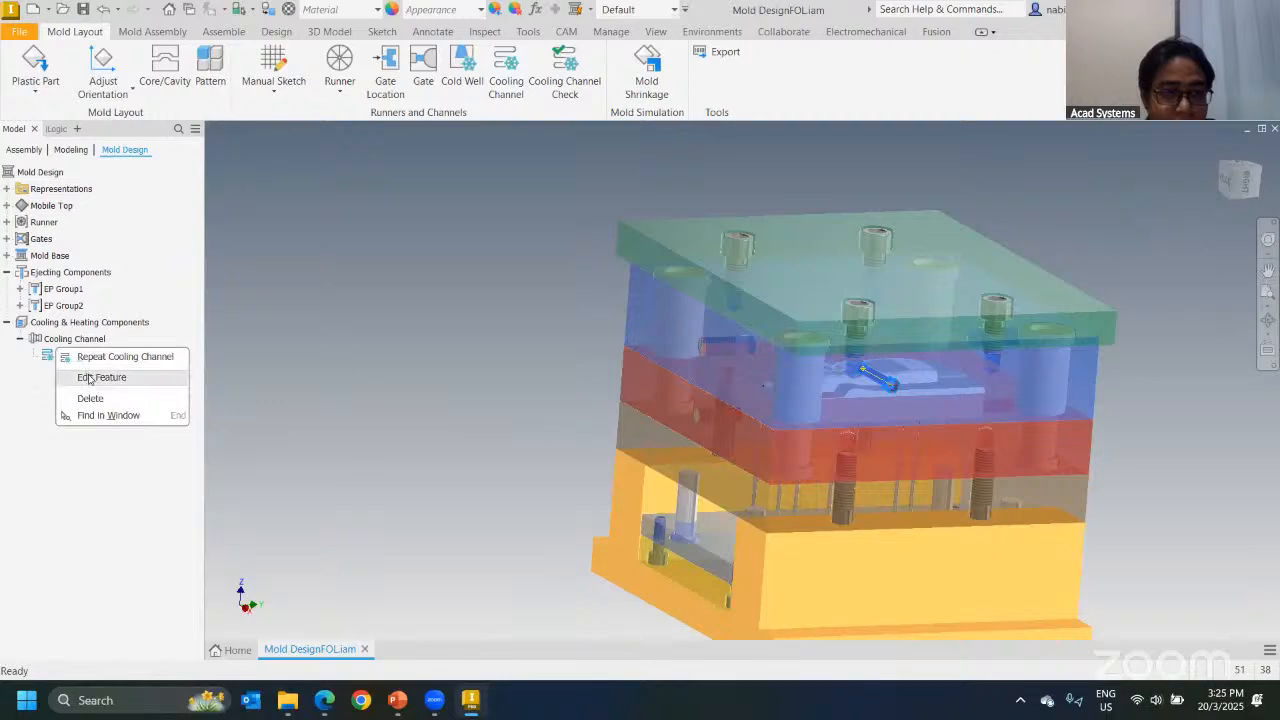
left_click(89, 378)
left_click(360, 331)
left_click(370, 370)
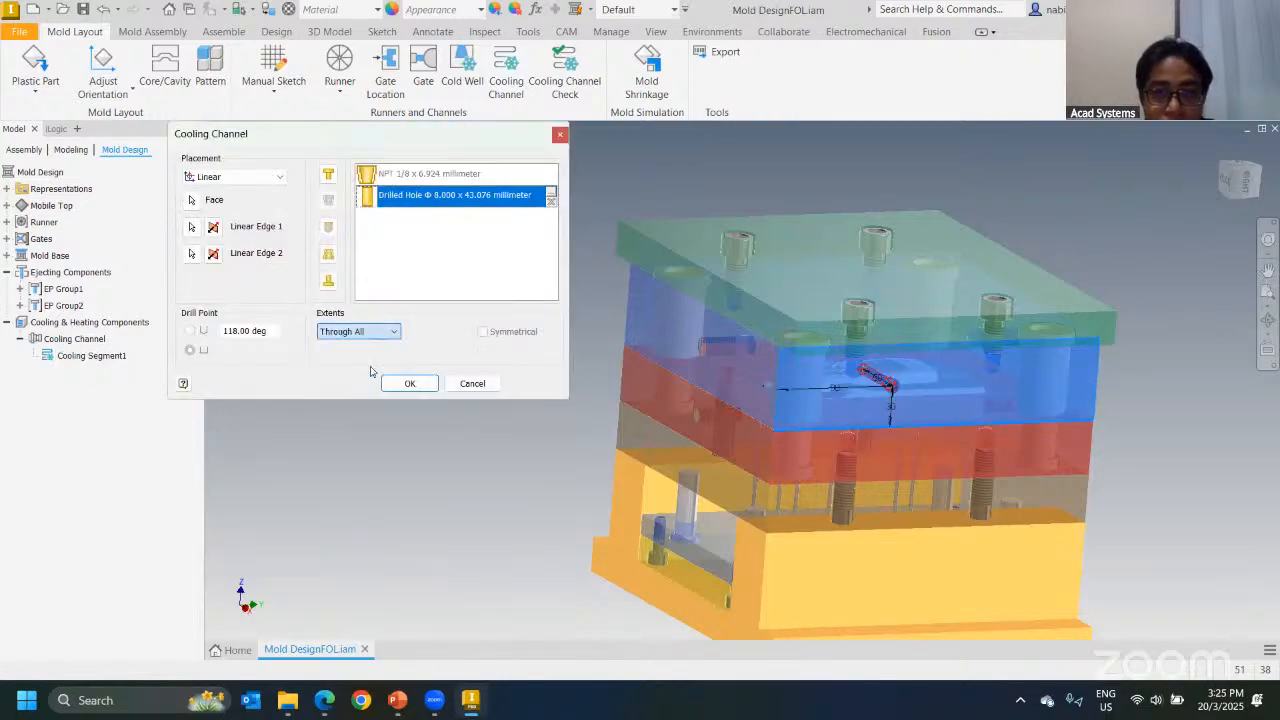
left_click(415, 385)
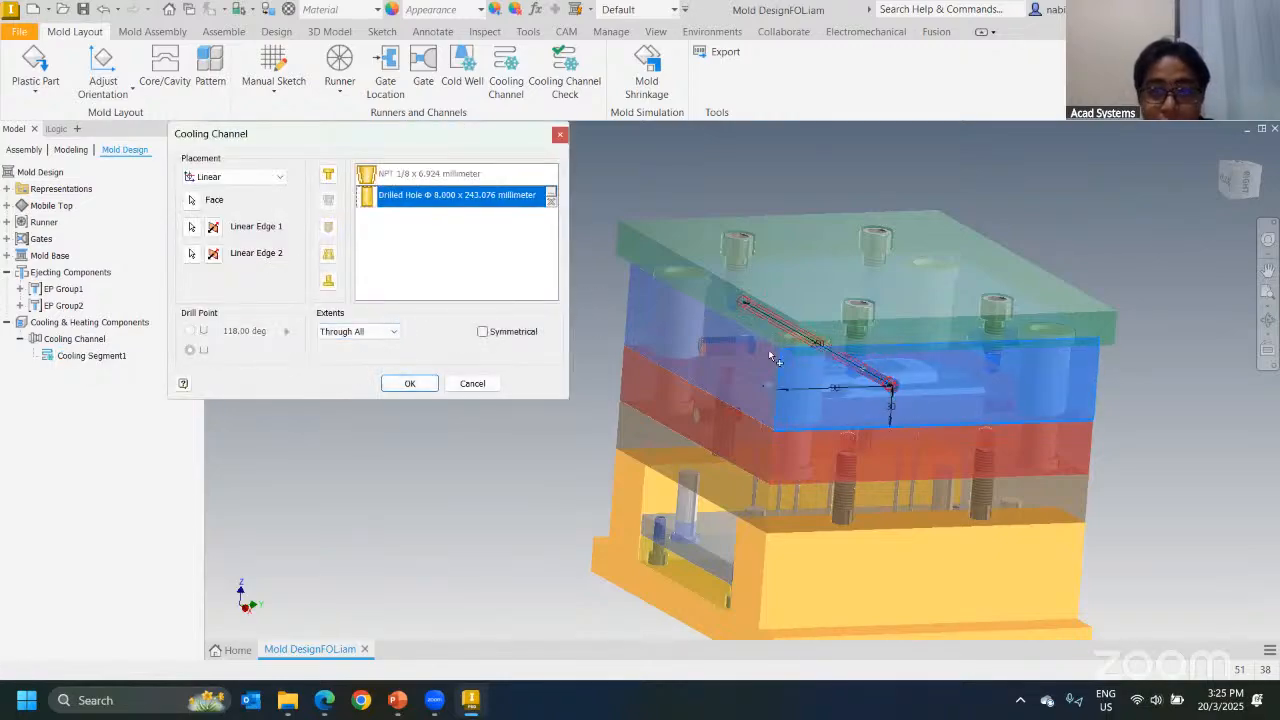
Step: Make the through cooling channel symmetrical, with an NPT 1/8 thread at both ends, and accept the edit
scroll(875, 375, "up", 5)
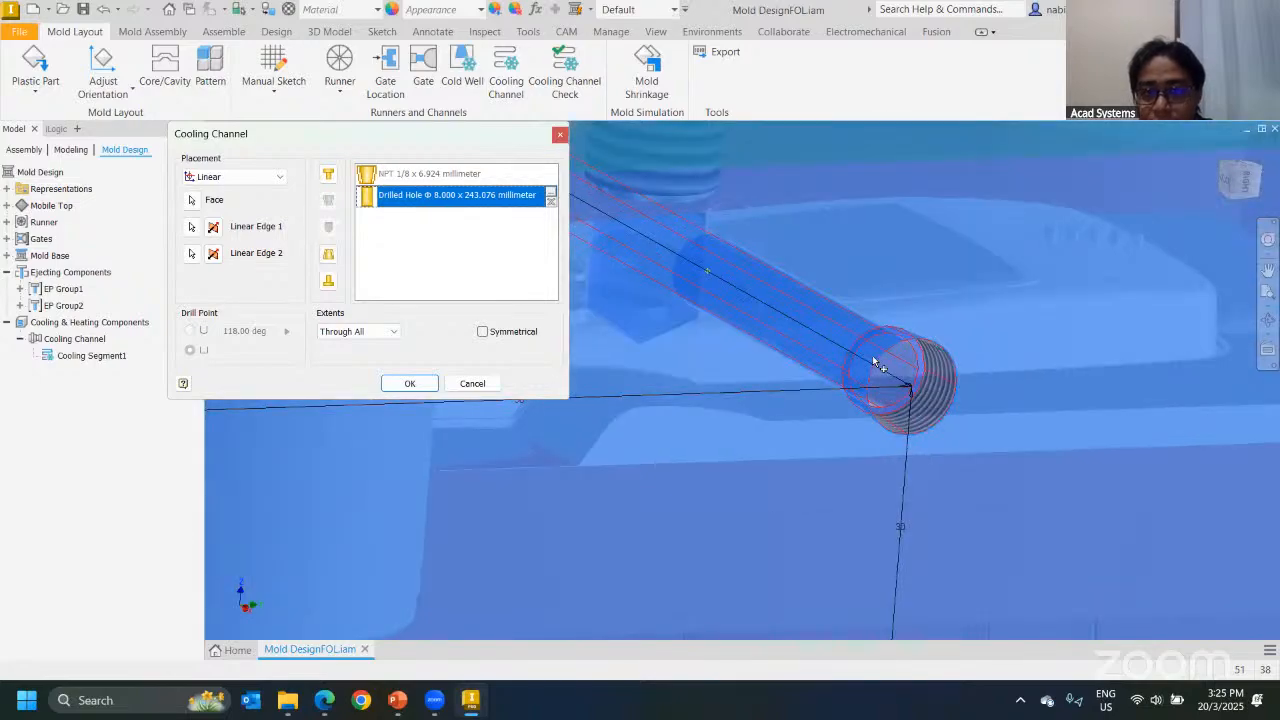
scroll(880, 362, "down", 5)
scroll(740, 323, "up", 6)
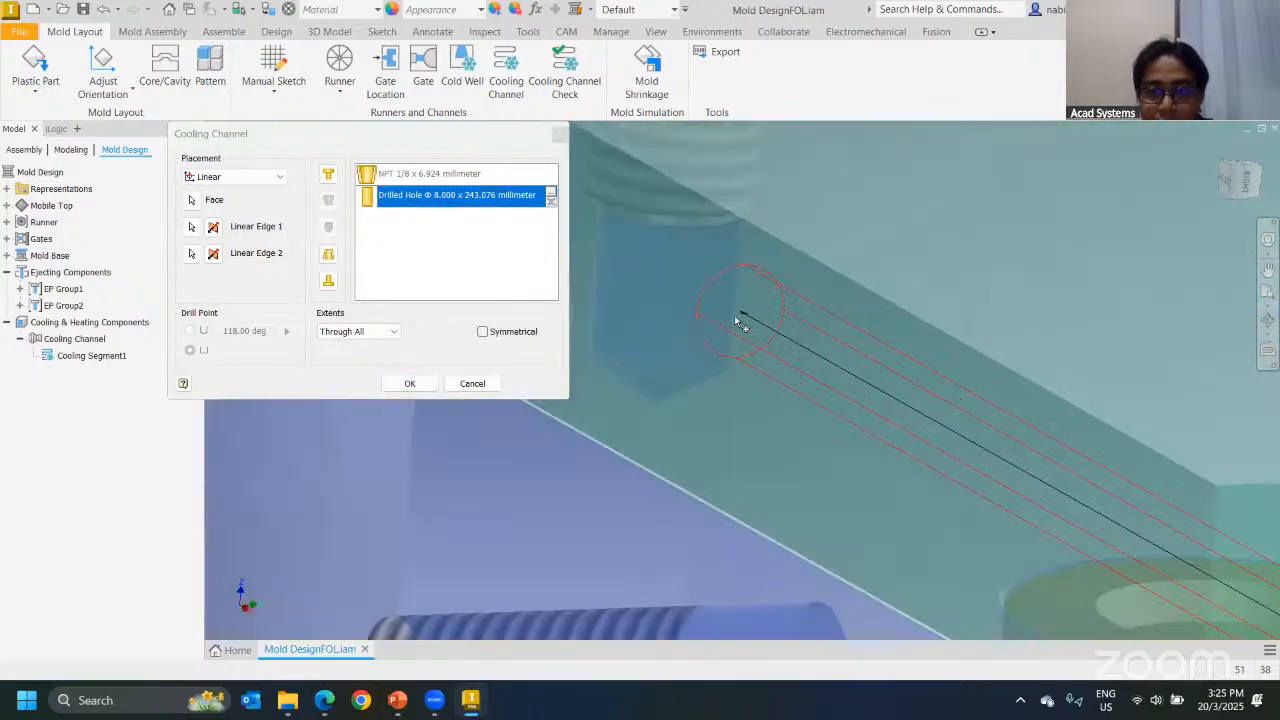
scroll(738, 322, "down", 3)
middle_click_drag(903, 468, 718, 383)
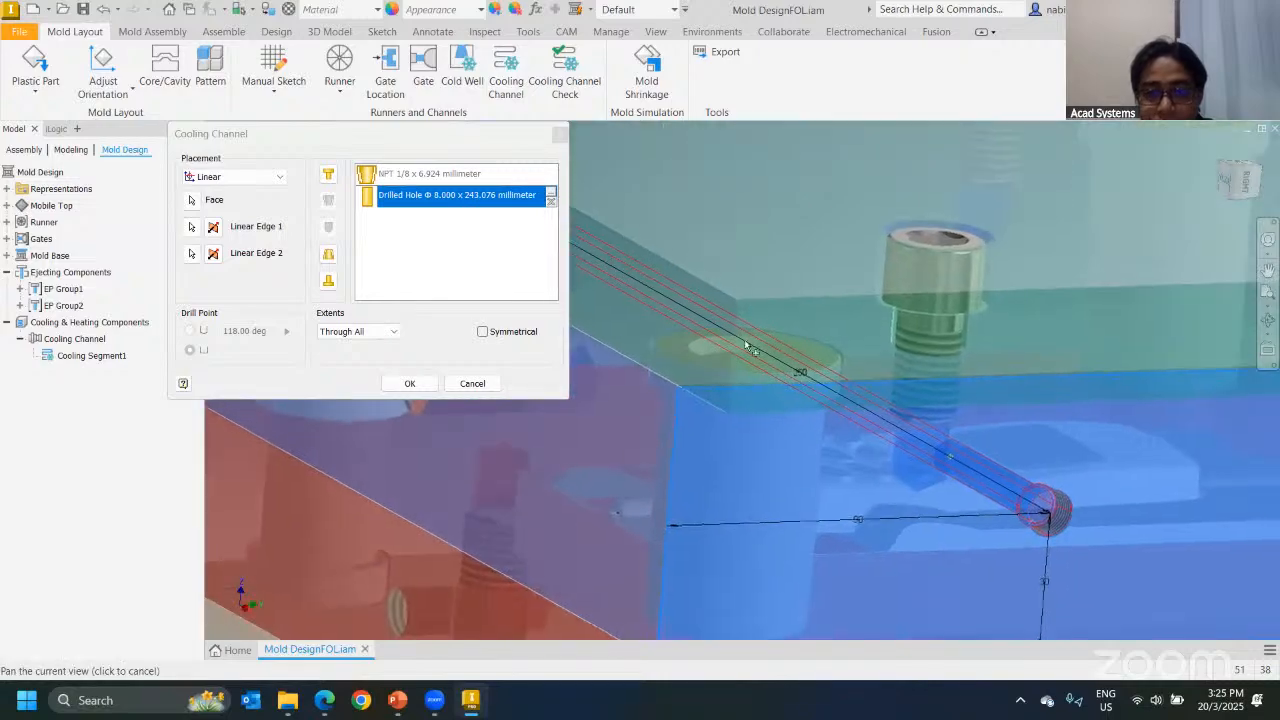
left_click(428, 175)
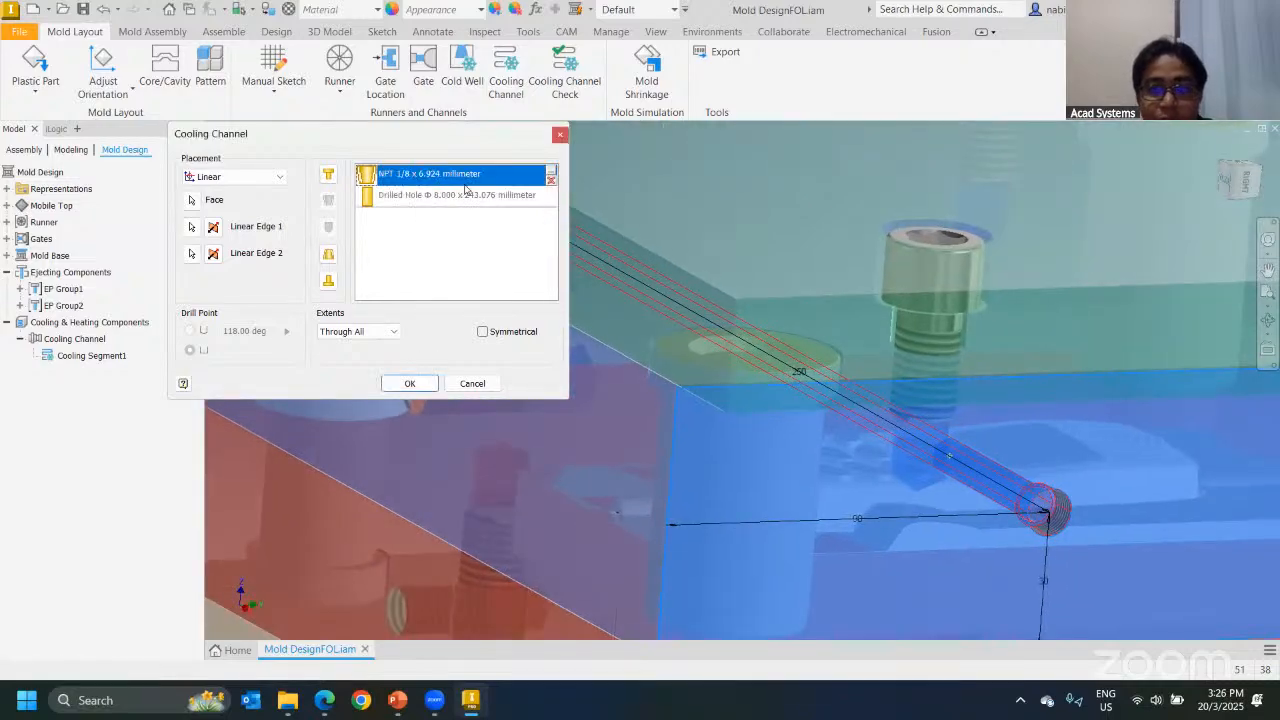
middle_click_drag(1000, 515, 1113, 570)
left_click(483, 332)
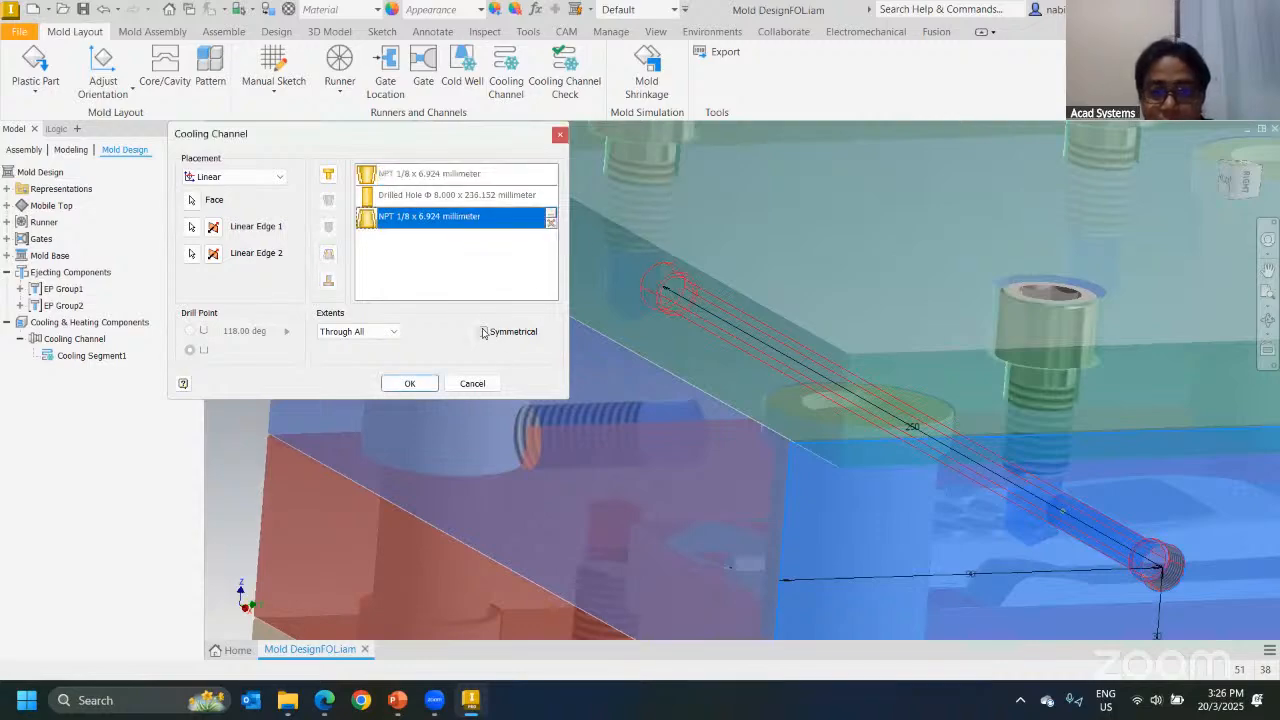
left_click(409, 383)
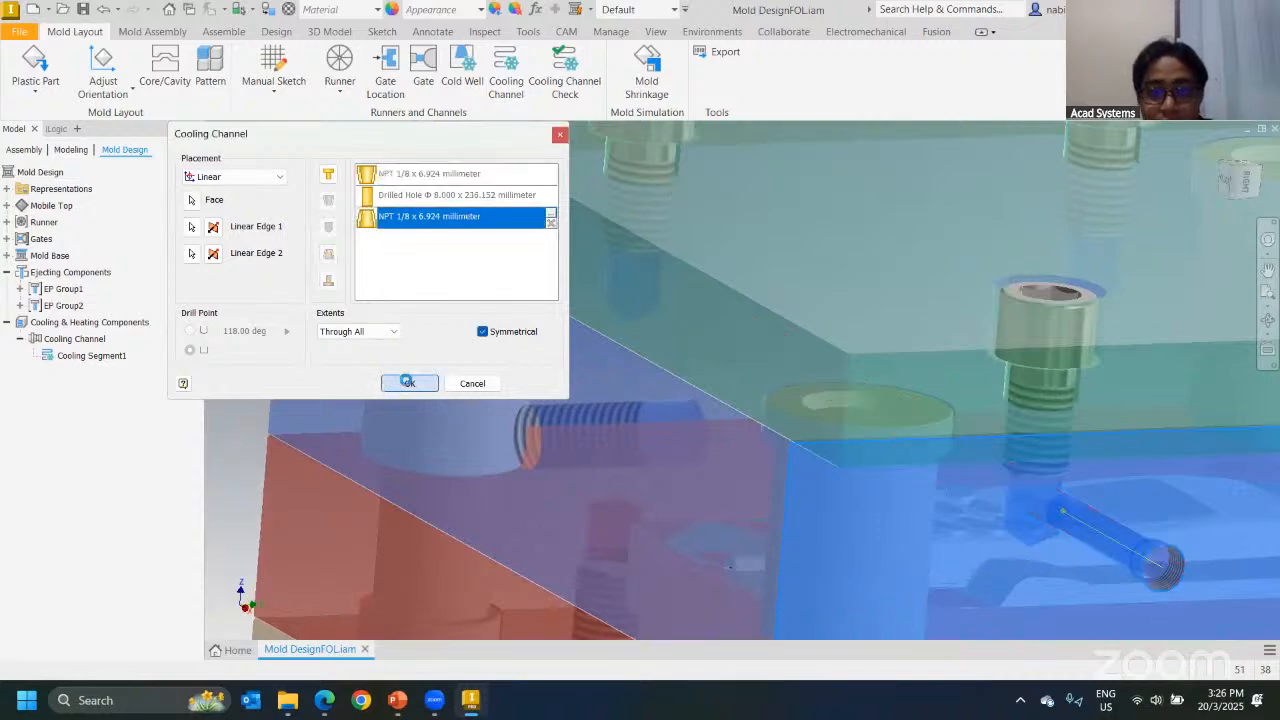
Step: Examine the through cooling channel in the cavity plate, including its threaded ends and clearance to the surrounding screws
middle_click_drag(646, 304, 622, 318, "shift")
scroll(622, 318, "up", 3)
middle_click_drag(594, 364, 403, 327)
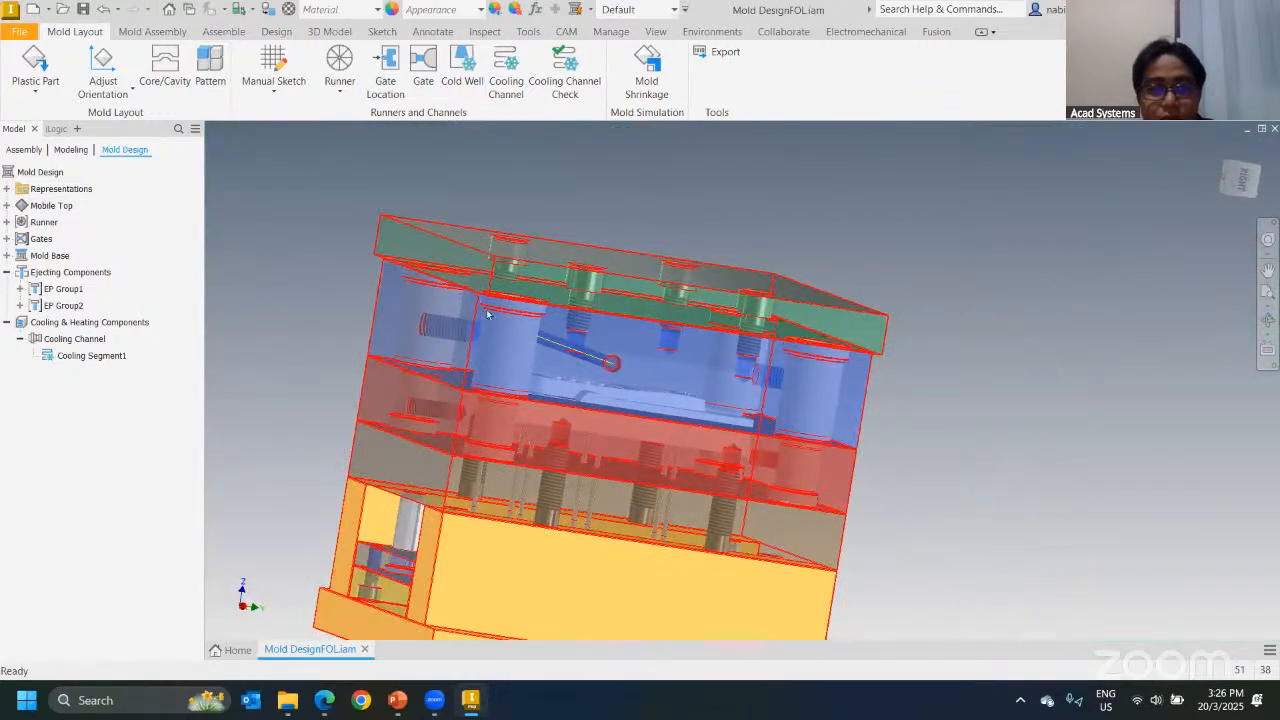
middle_click_drag(744, 369, 646, 374, "shift")
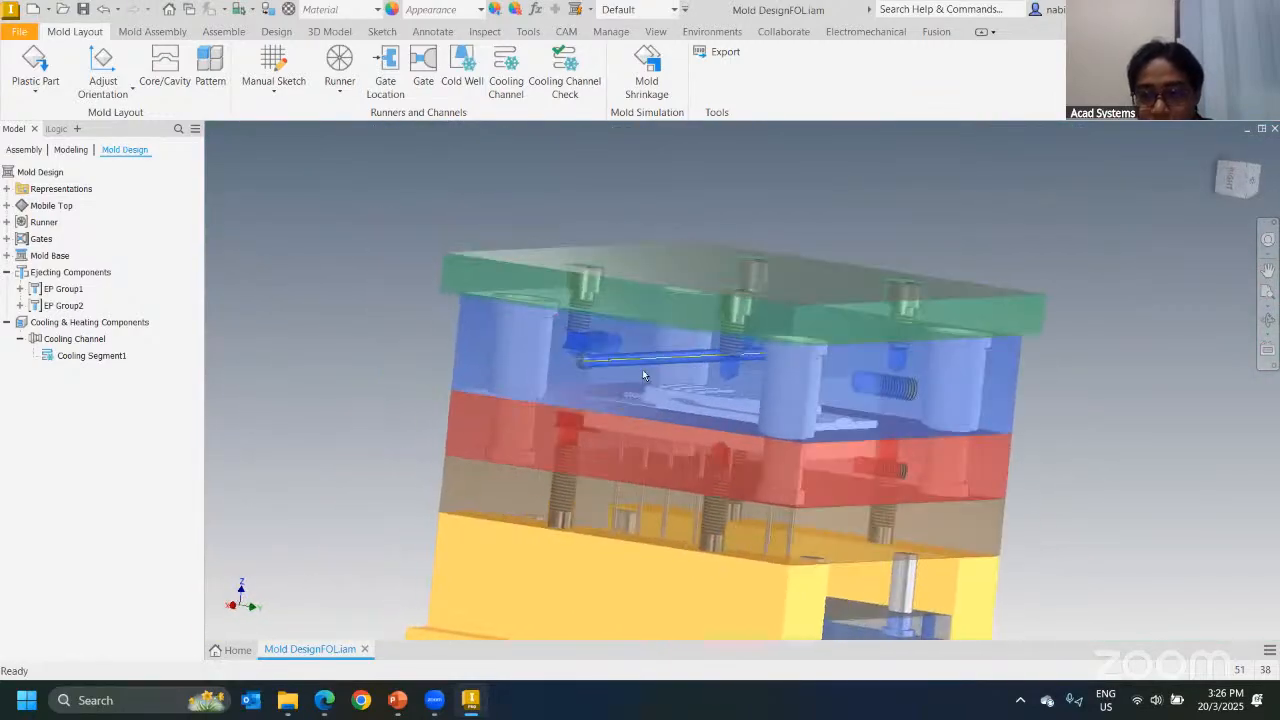
scroll(610, 356, "down", 3)
scroll(508, 386, "up", 4)
middle_click_drag(508, 386, 558, 262)
scroll(558, 262, "down", 3)
scroll(352, 186, "up", 3)
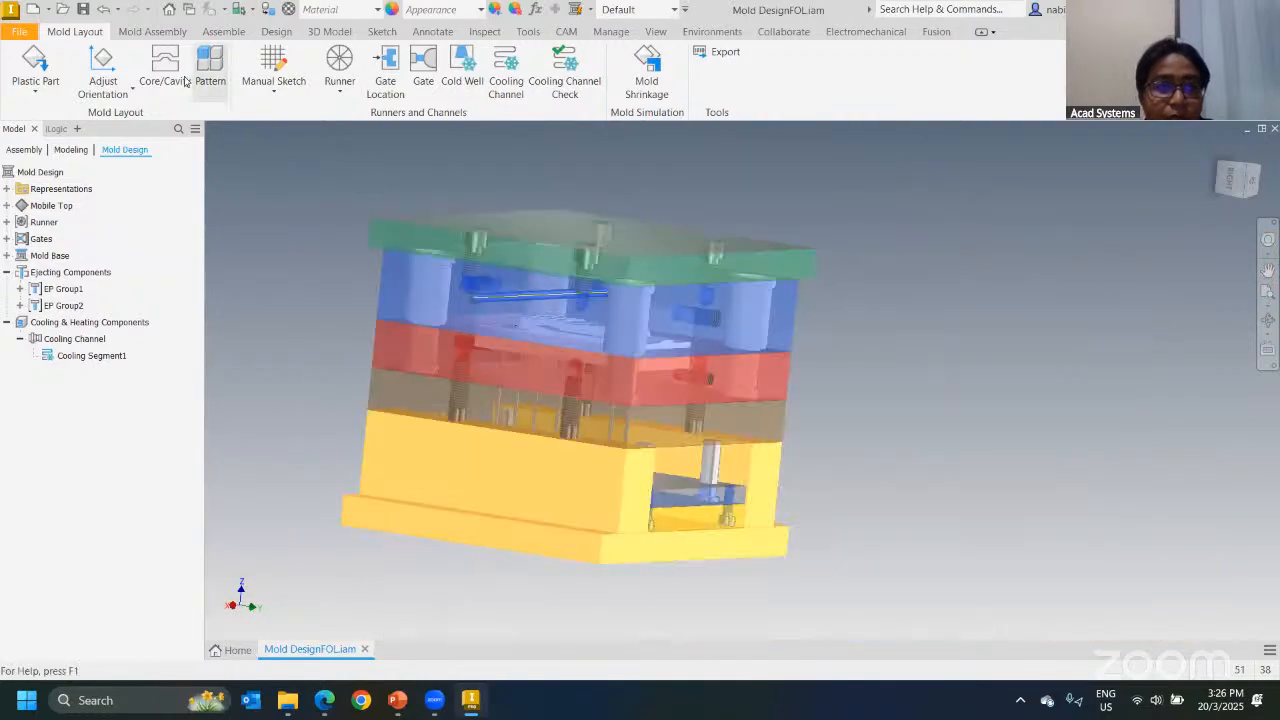
scroll(490, 305, "down", 5)
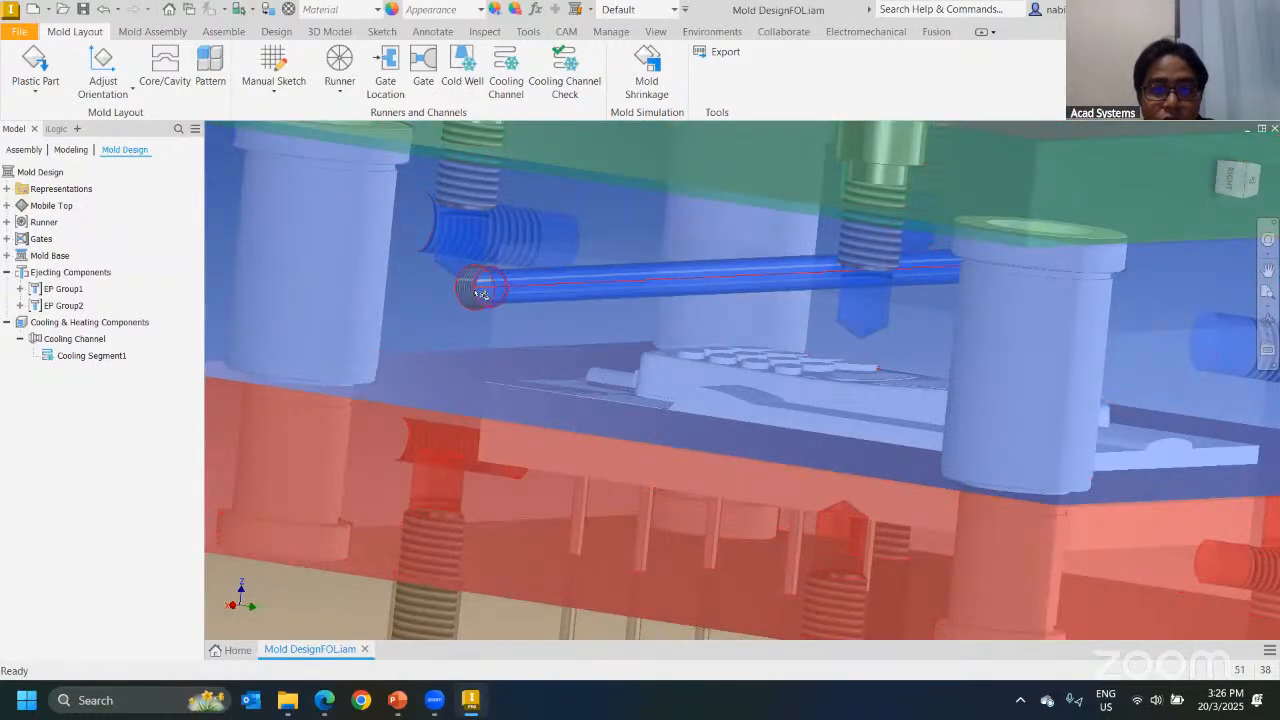
scroll(521, 289, "up", 5)
middle_click_drag(543, 286, 485, 350, "shift")
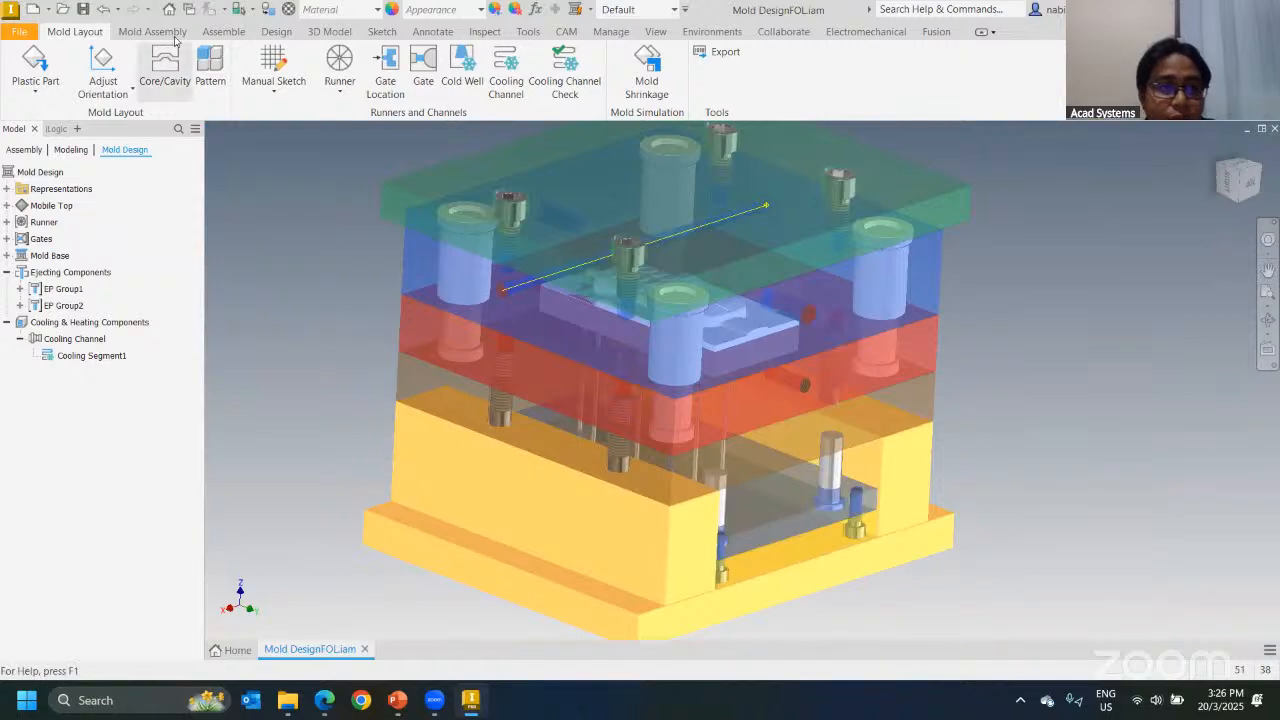
Step: Add a DME N (N 6-1-8 A SERIE) cooling connector, 6 mm with 1/8" BSPT thread, to each end of the cooling channel
left_click(166, 32)
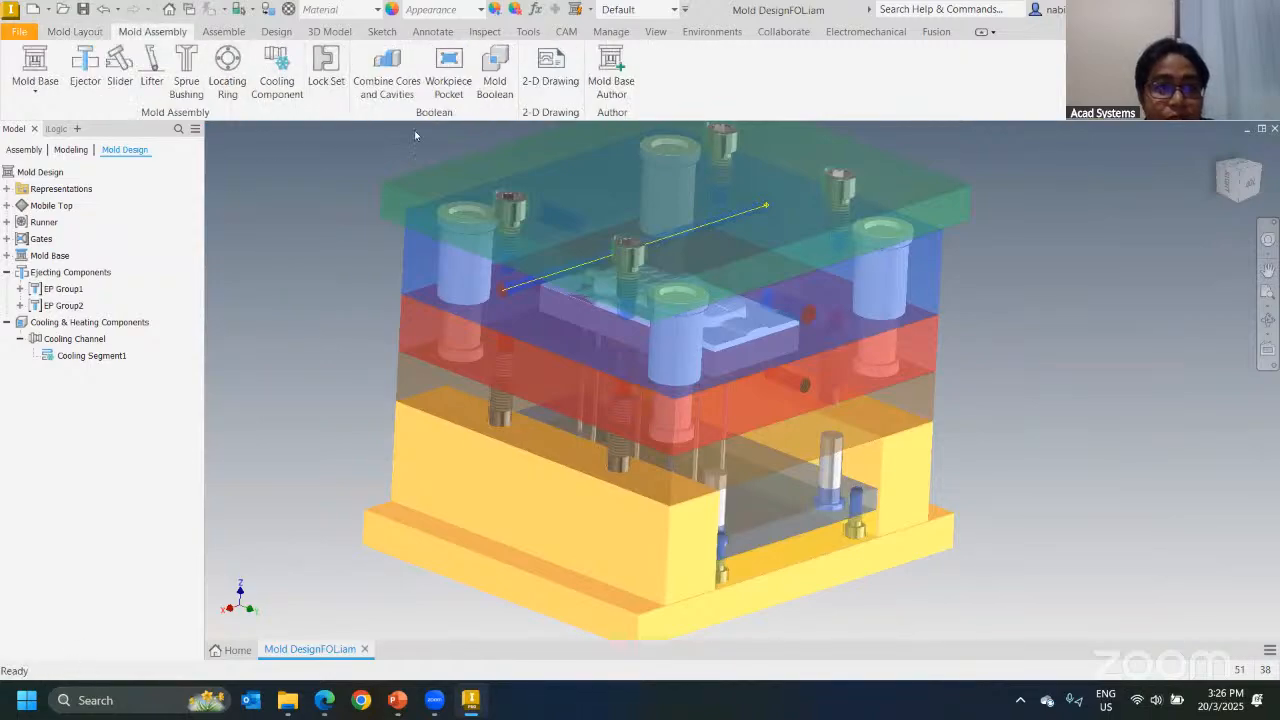
left_click(277, 72)
middle_click_drag(601, 255, 745, 278)
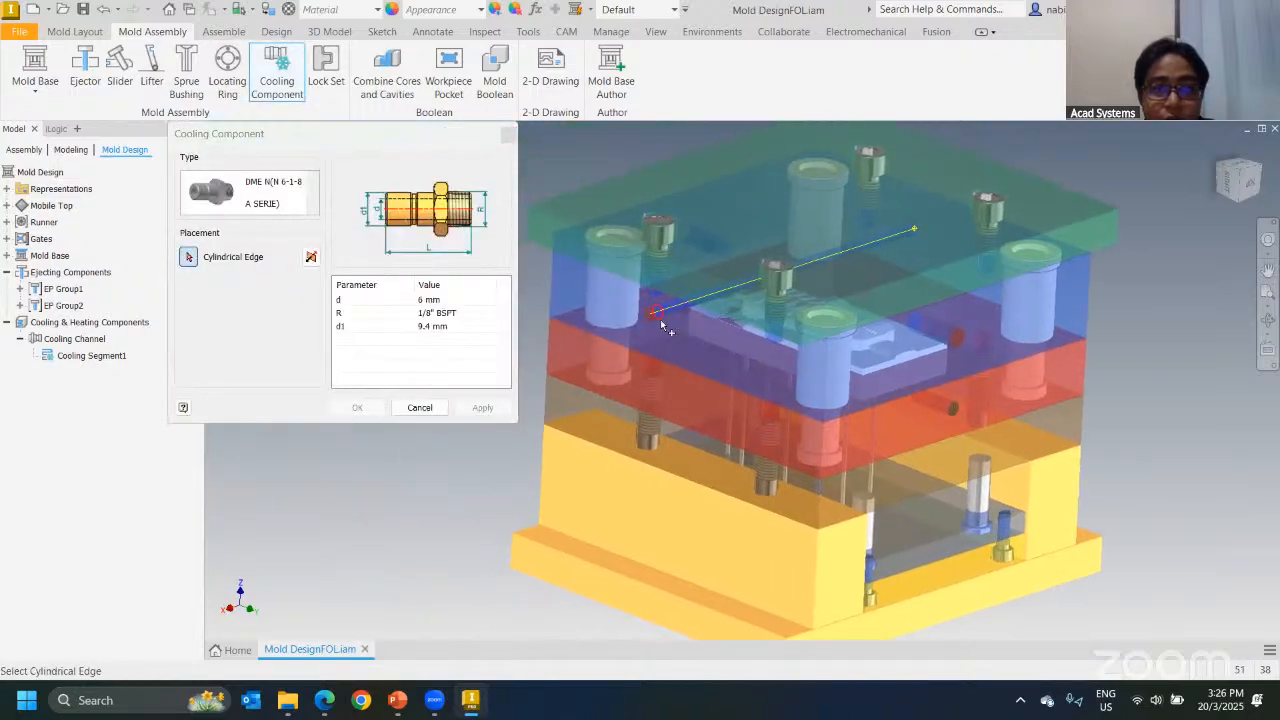
left_click(652, 315)
left_click(483, 407)
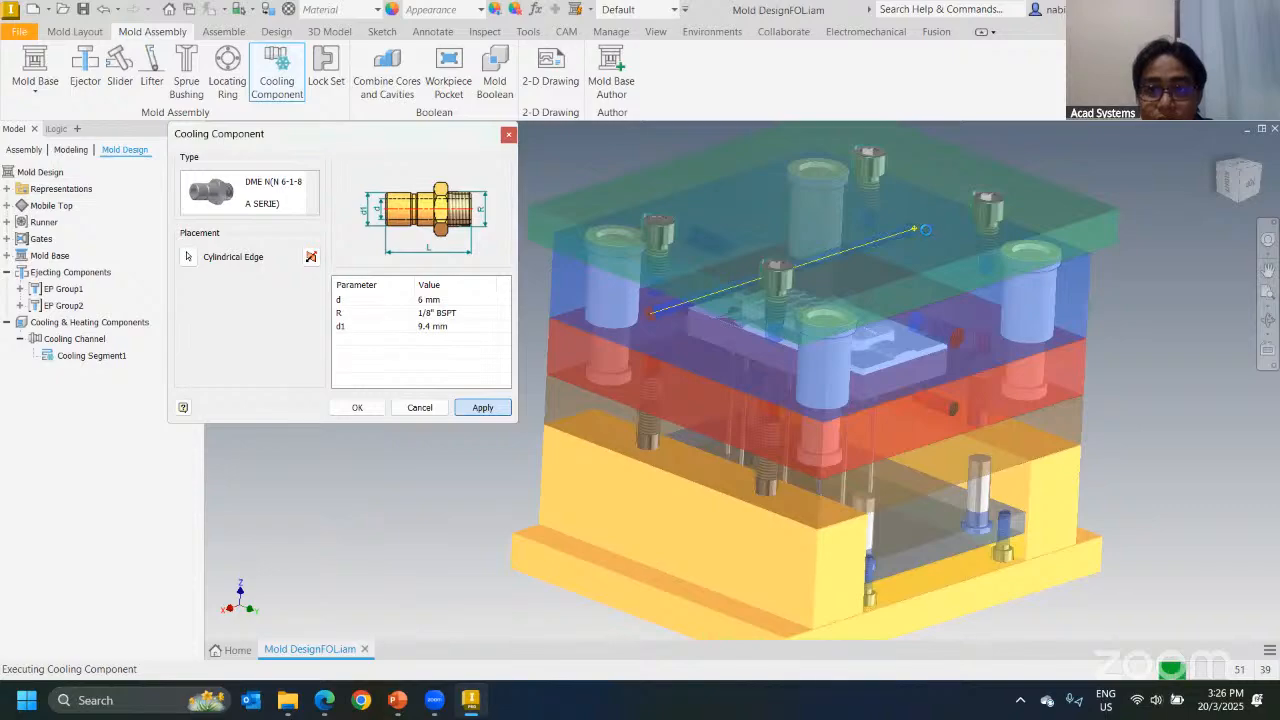
middle_click_drag(926, 229, 800, 257, "shift")
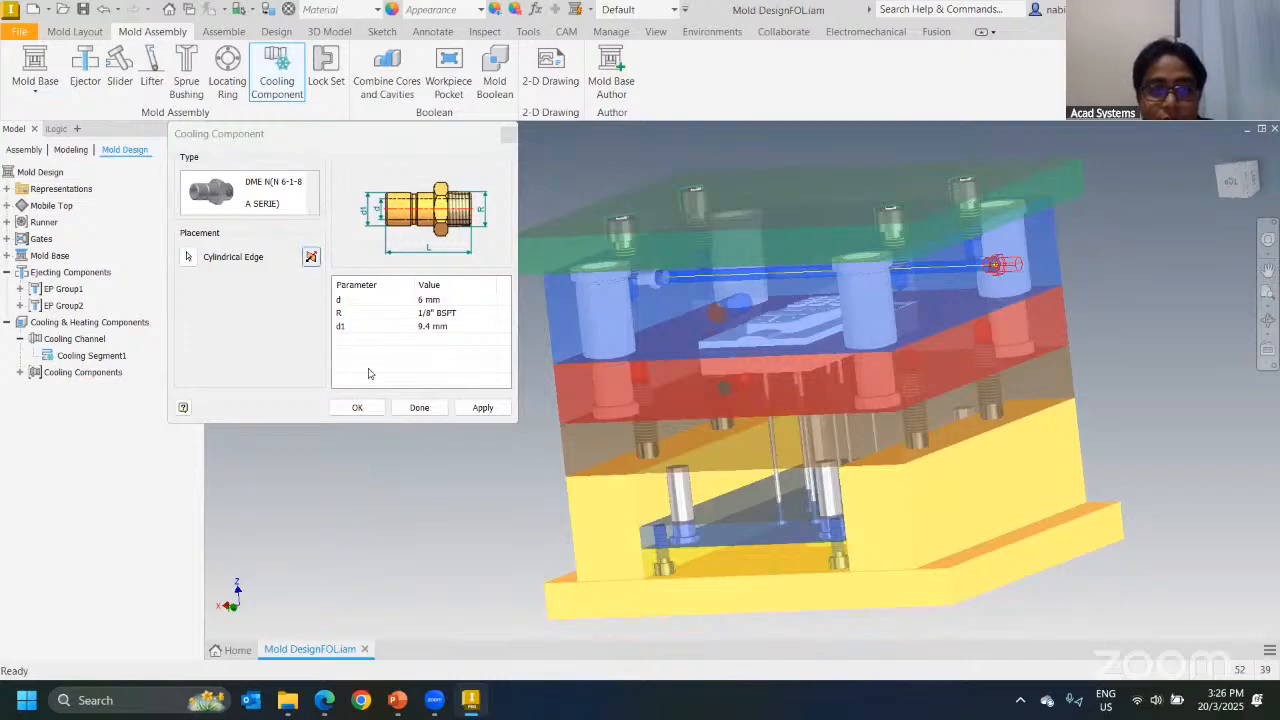
left_click(357, 407)
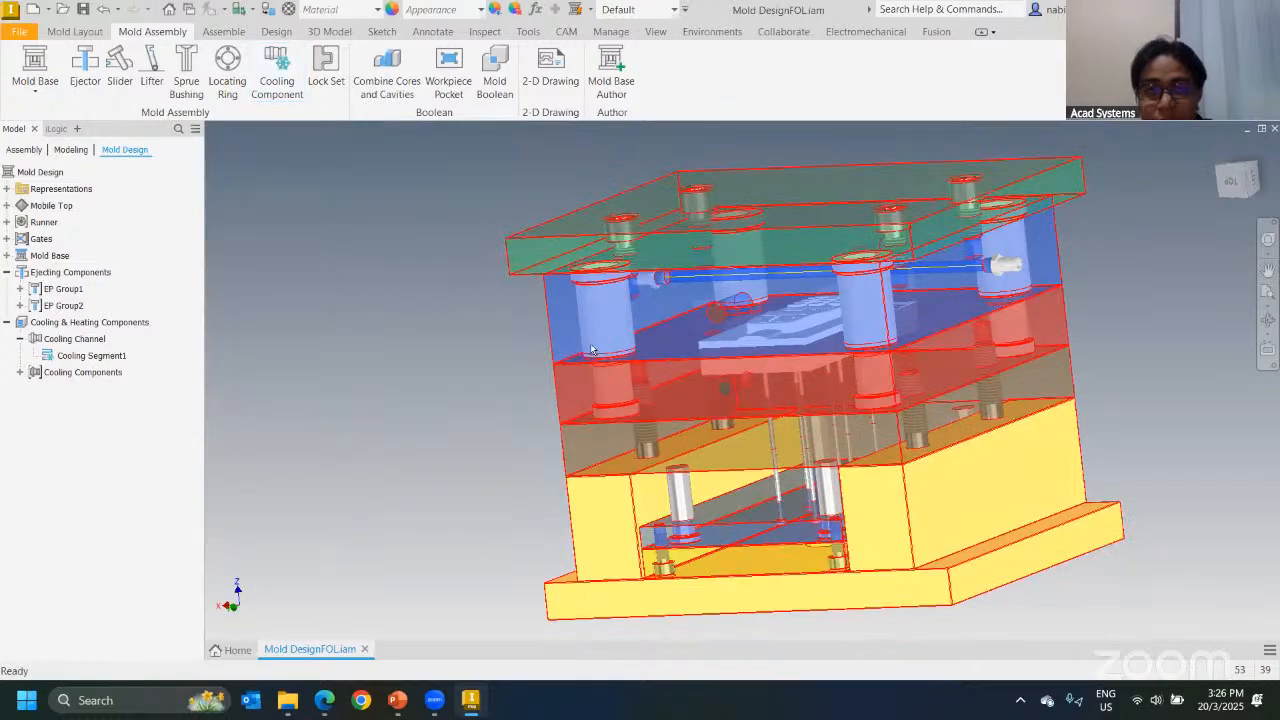
Step: Examine the cooling channel and its connectors in the mold assembly from the home view and other angles
middle_click_drag(423, 291, 540, 330, "shift")
left_click(1218, 147)
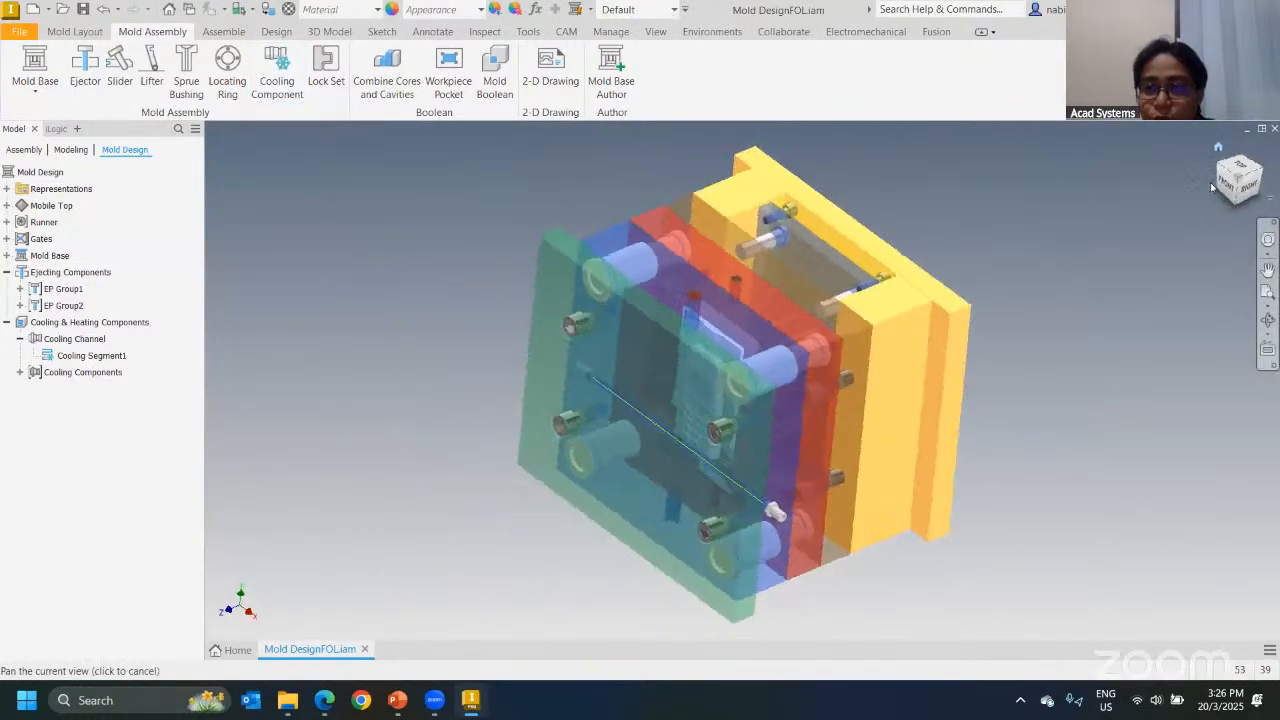
left_click(1228, 200)
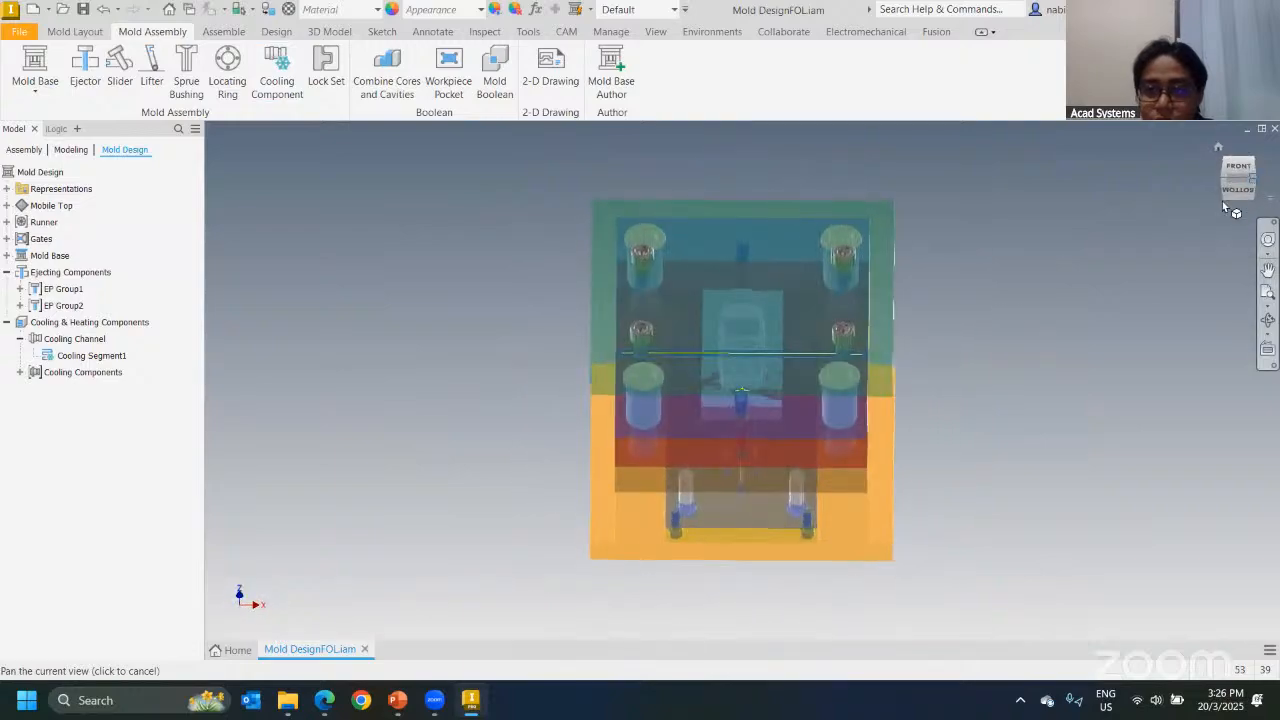
left_click(1218, 147)
scroll(723, 398, "down", 4)
scroll(602, 349, "up", 4)
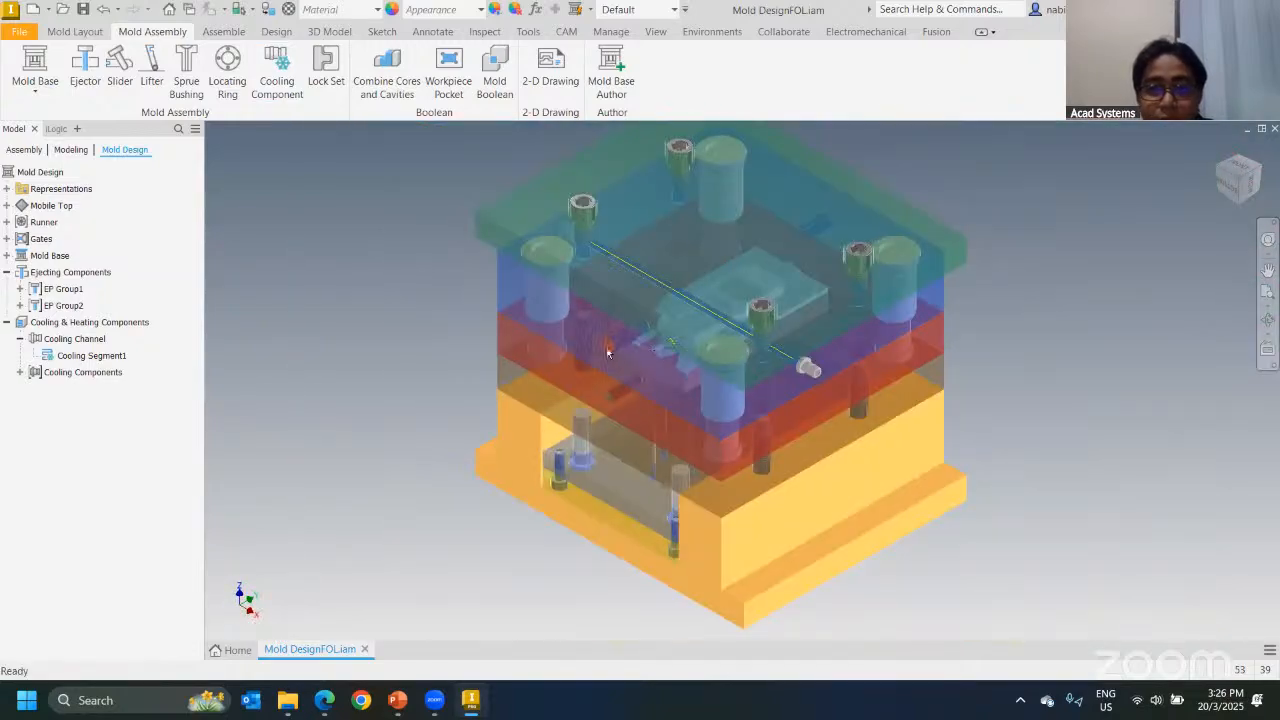
middle_click_drag(680, 385, 728, 352, "shift")
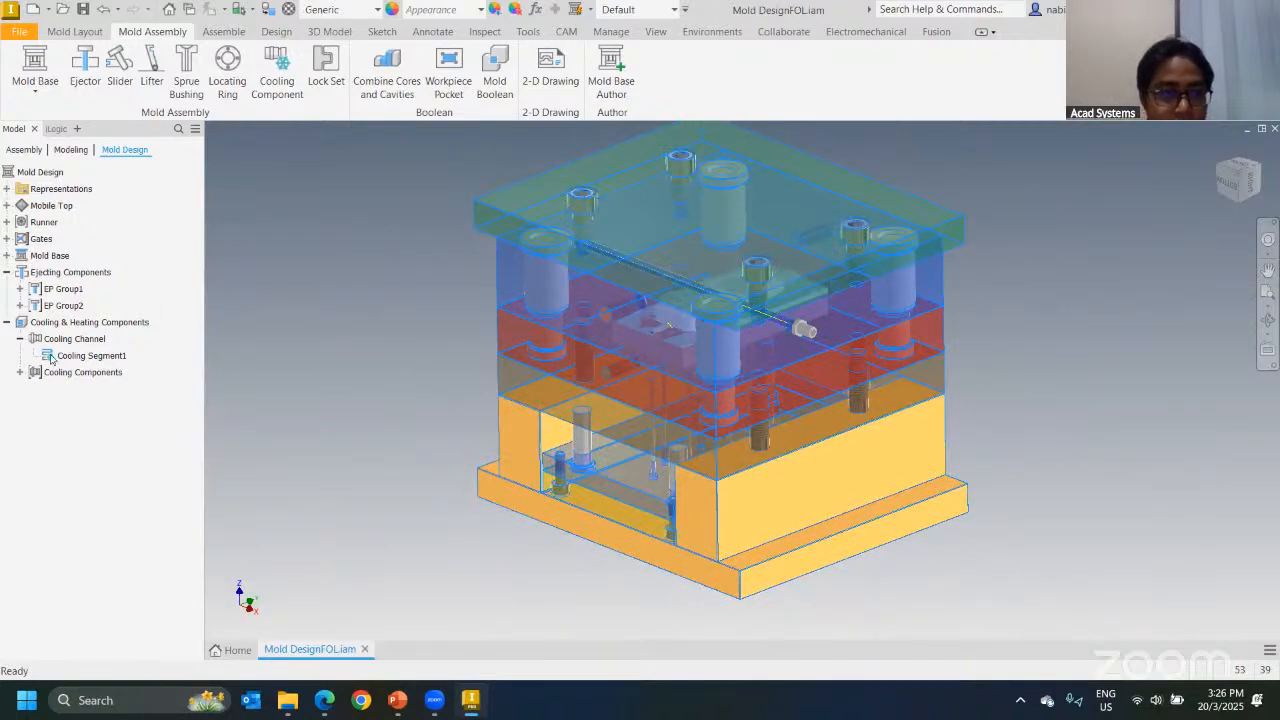
Step: Open the mold base plate SA-S-BP 250X250X40 as a separate part
left_click(38, 257)
left_click(7, 256)
left_click(82, 305)
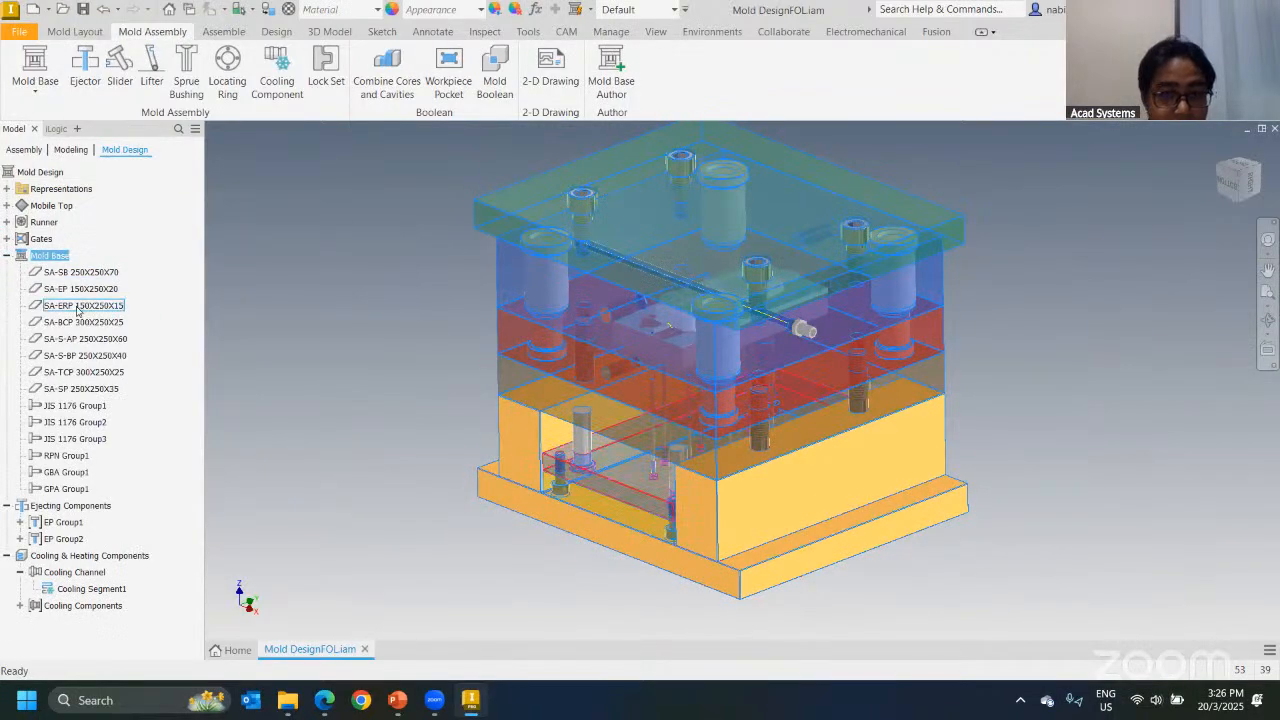
left_click(80, 339)
left_click(80, 356)
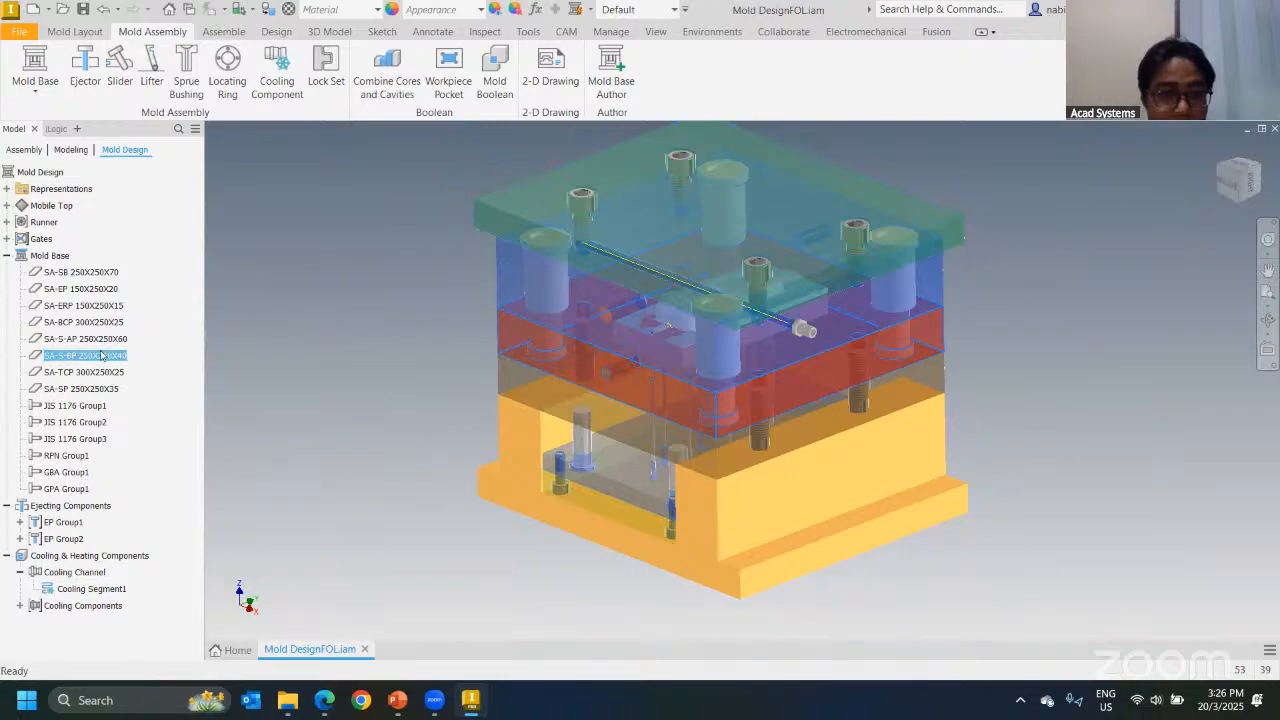
right_click(108, 358)
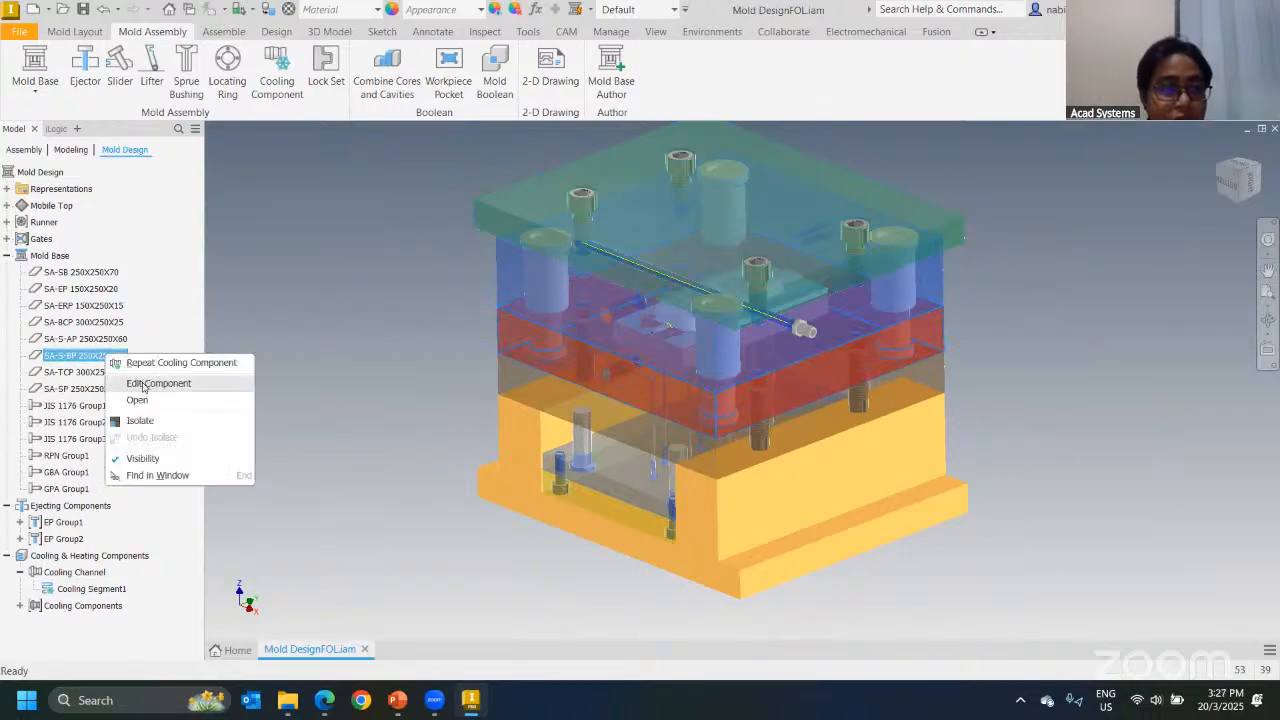
left_click(140, 401)
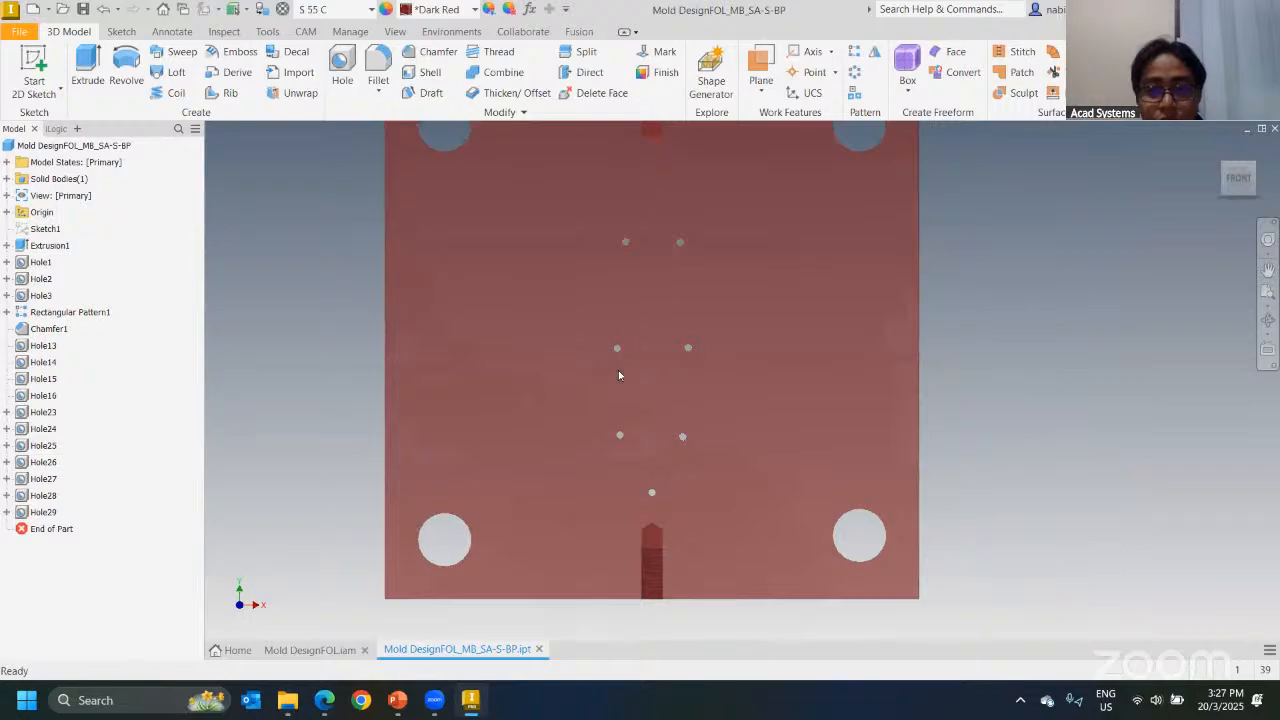
Step: Examine the ejector pin, guide and threaded holes in the SA-S-BP plate, and close the part without saving
middle_click_drag(618, 375, 554, 567, "shift")
middle_click_drag(586, 419, 760, 310, "shift")
scroll(555, 372, "down", 5)
scroll(564, 346, "up", 5)
scroll(594, 317, "down", 4)
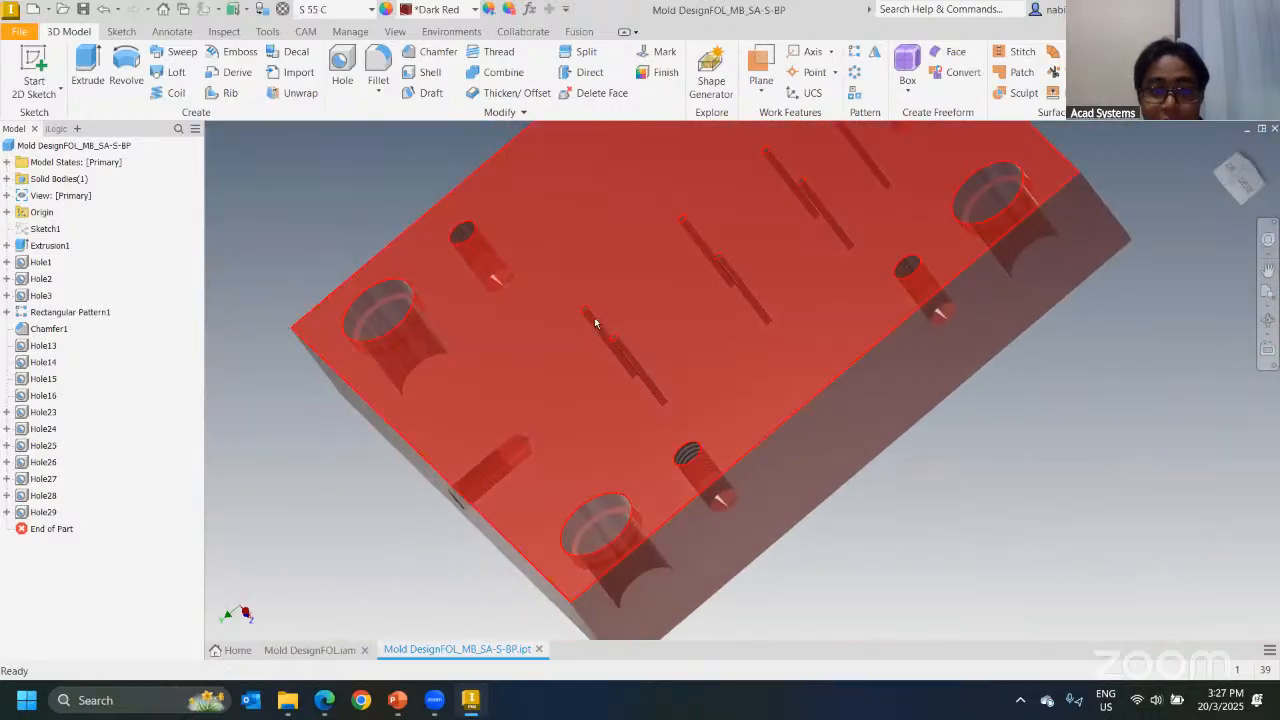
middle_click_drag(566, 300, 628, 294, "shift")
scroll(590, 350, "up", 2)
middle_click_drag(590, 350, 527, 381)
middle_click_drag(739, 301, 745, 350, "shift")
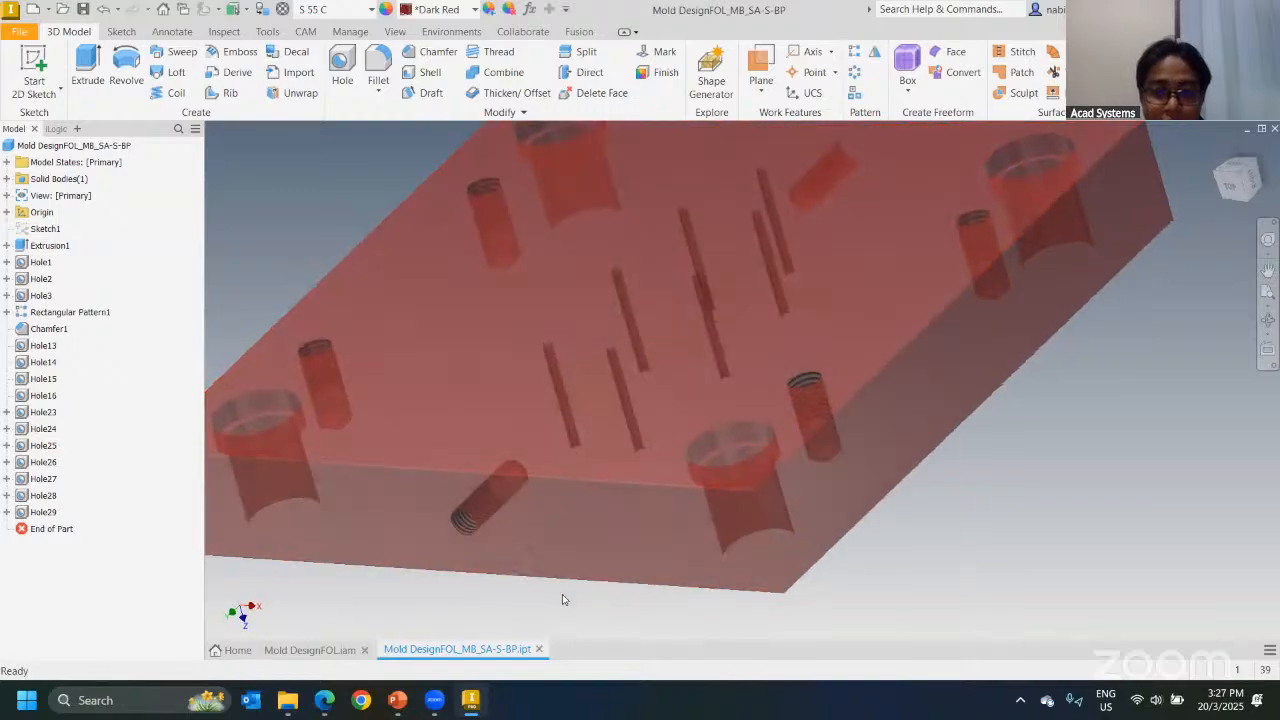
left_click(538, 649)
left_click(595, 372)
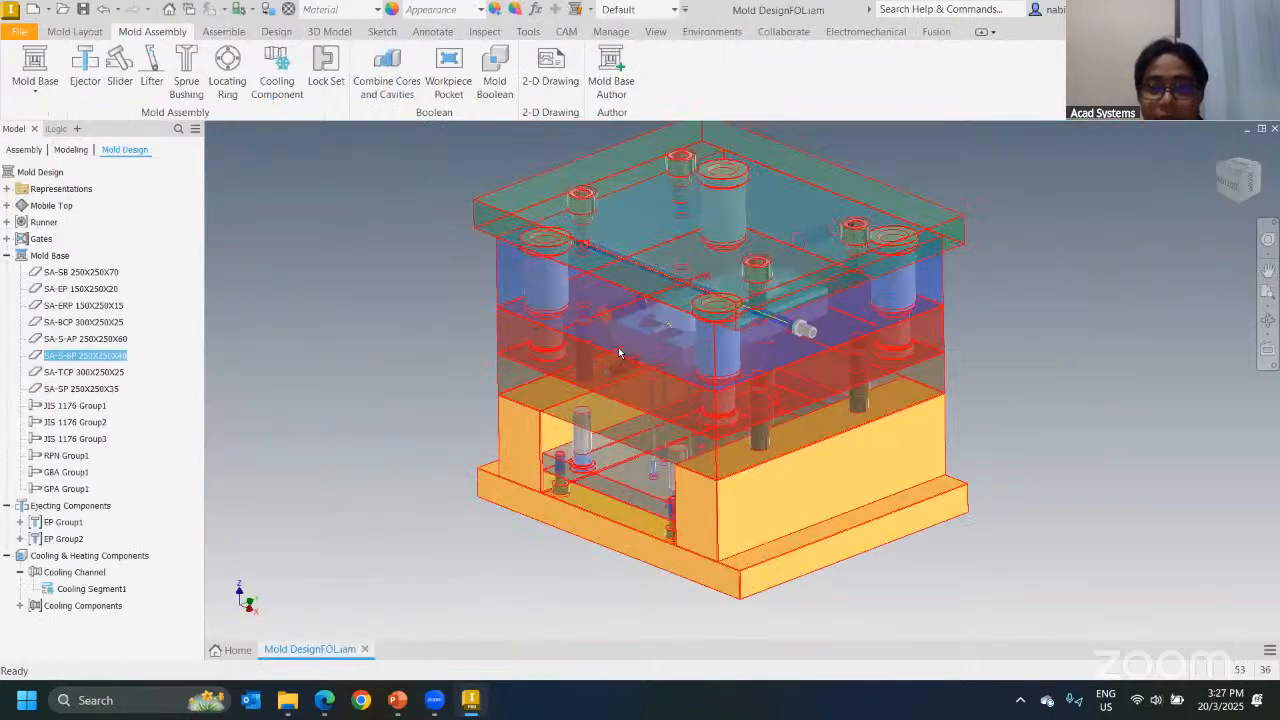
Step: Open the SA-S-AP 250X250X60 plate as a separate part, examine its cooling channel and holes, and close it without saving
left_click(125, 340)
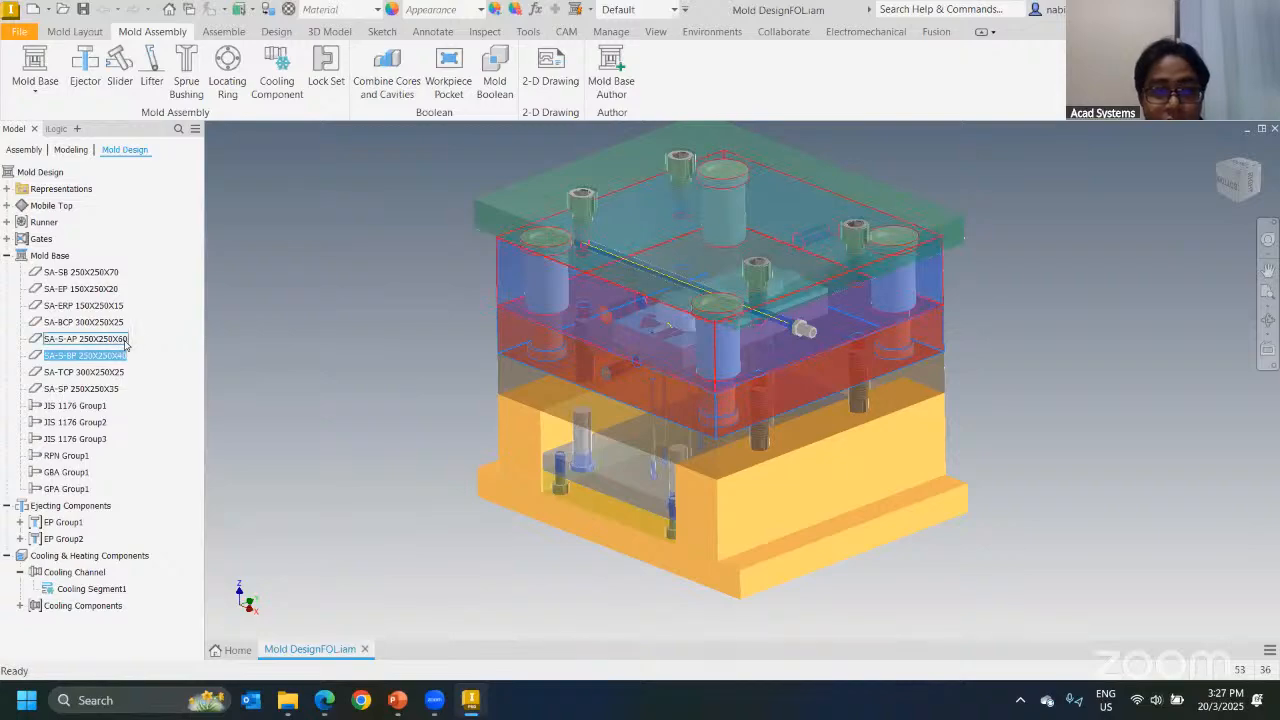
right_click(168, 338)
left_click(184, 388)
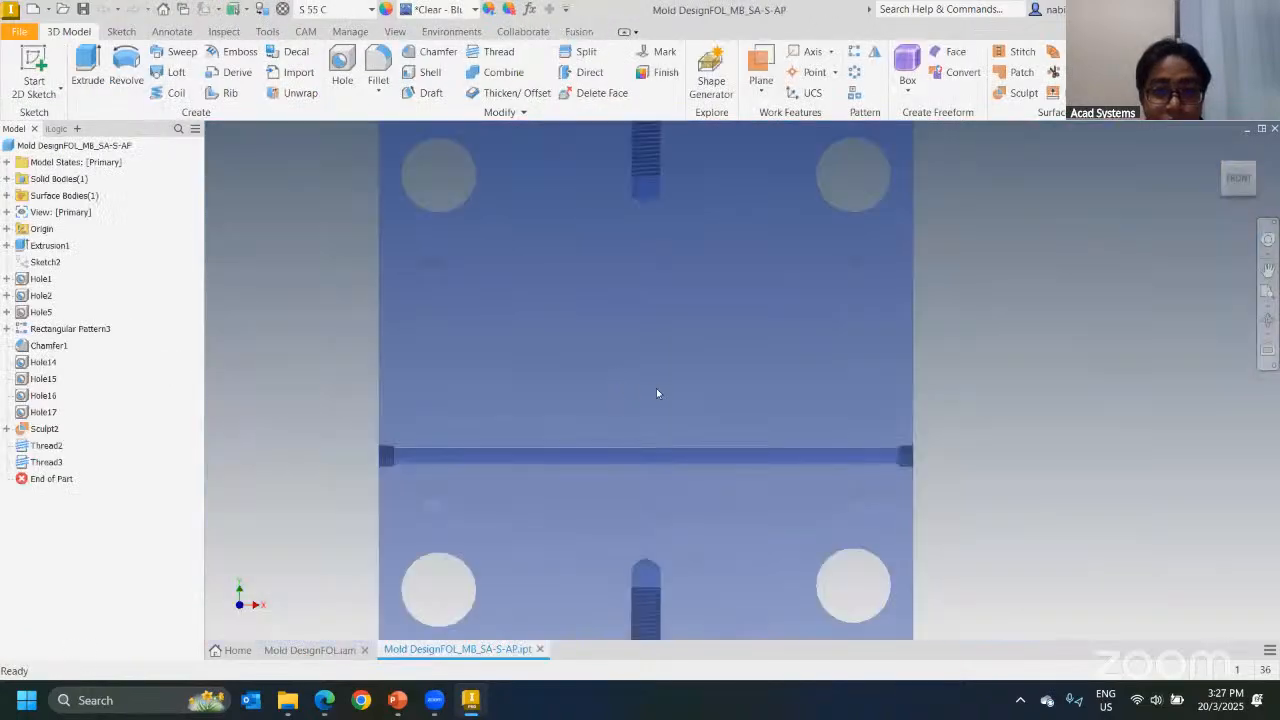
middle_click_drag(650, 385, 451, 431, "shift")
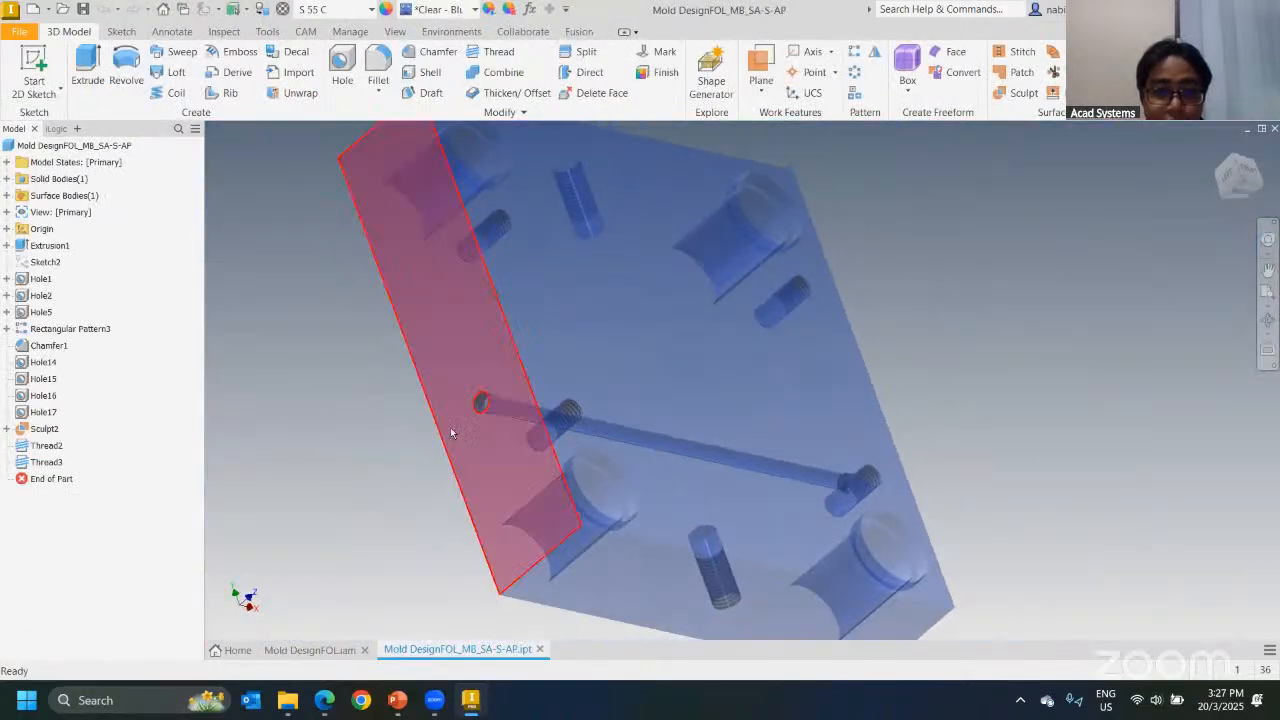
left_click(538, 650)
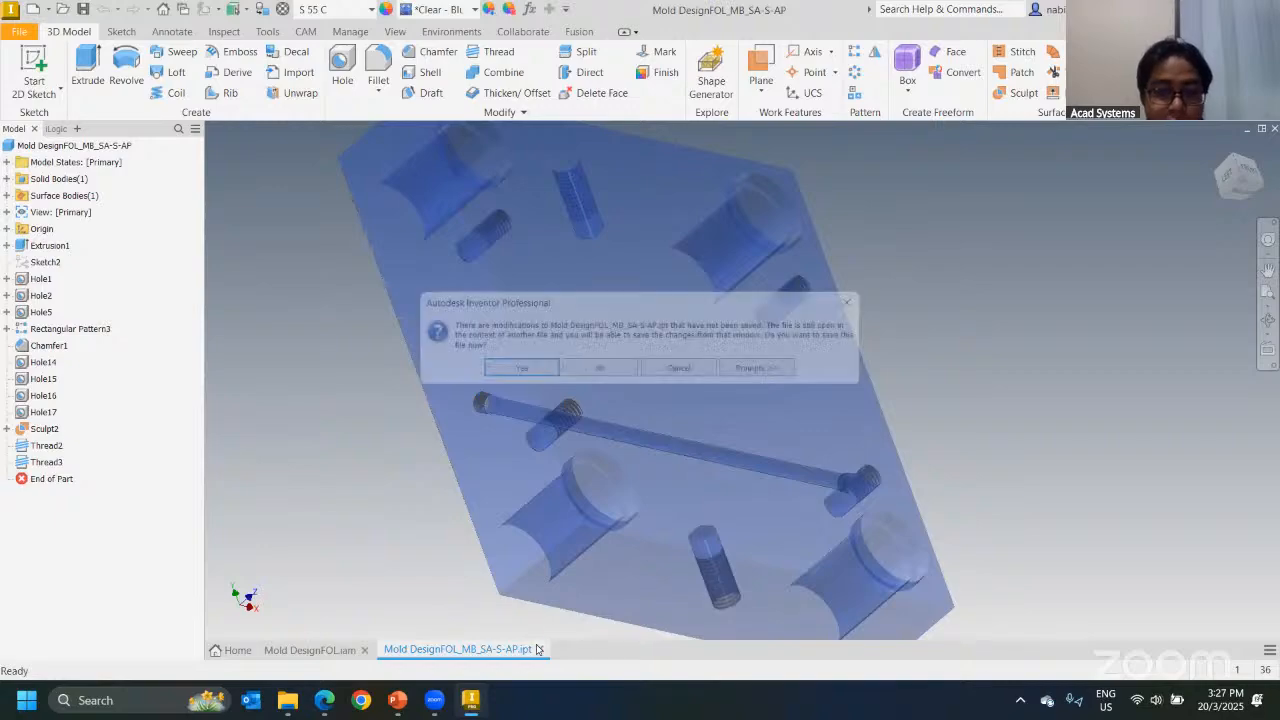
left_click(575, 369)
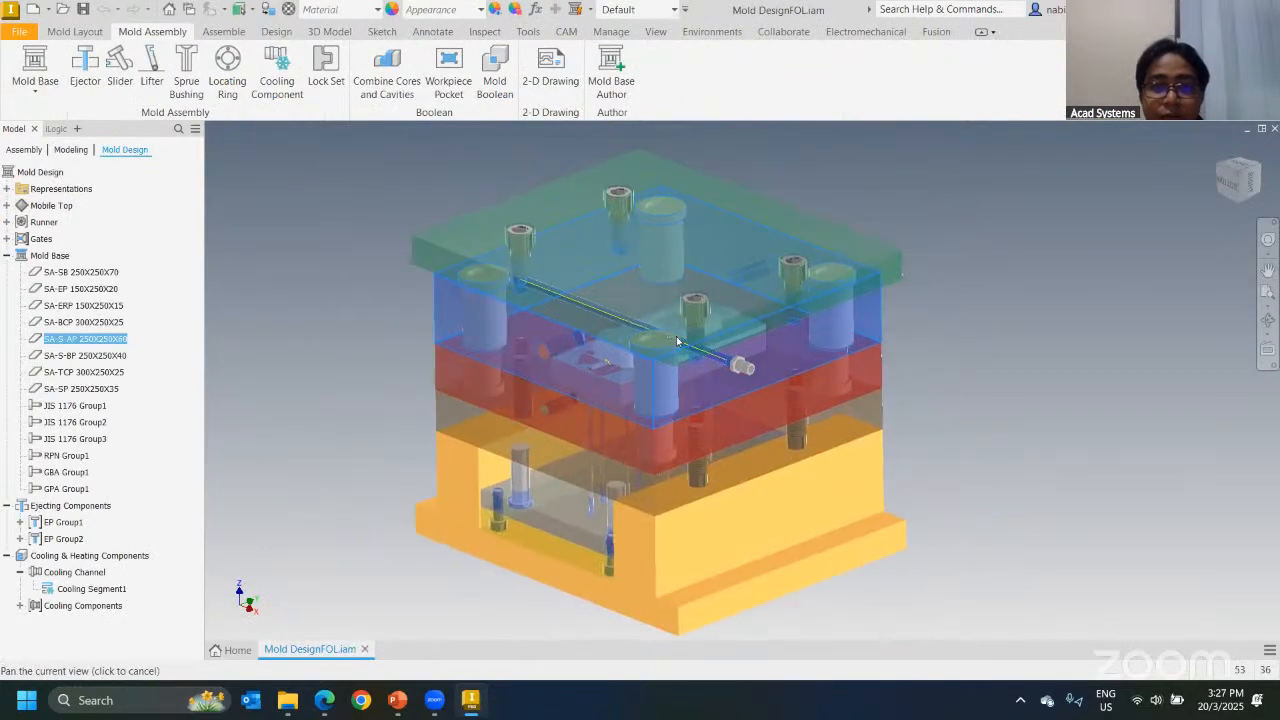
Step: Activate the Product Open positional representation of the mold assembly and examine the phone part between the separated plates
left_click(23, 150)
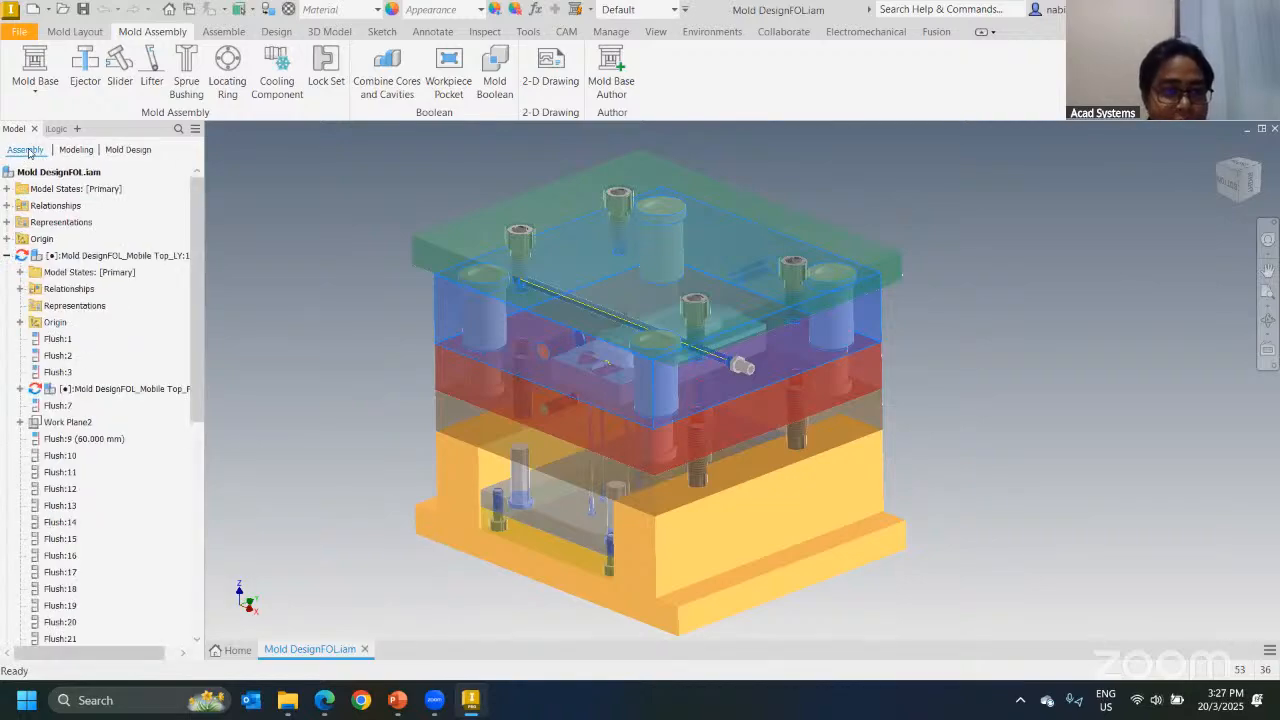
left_click(21, 289)
left_click(20, 289)
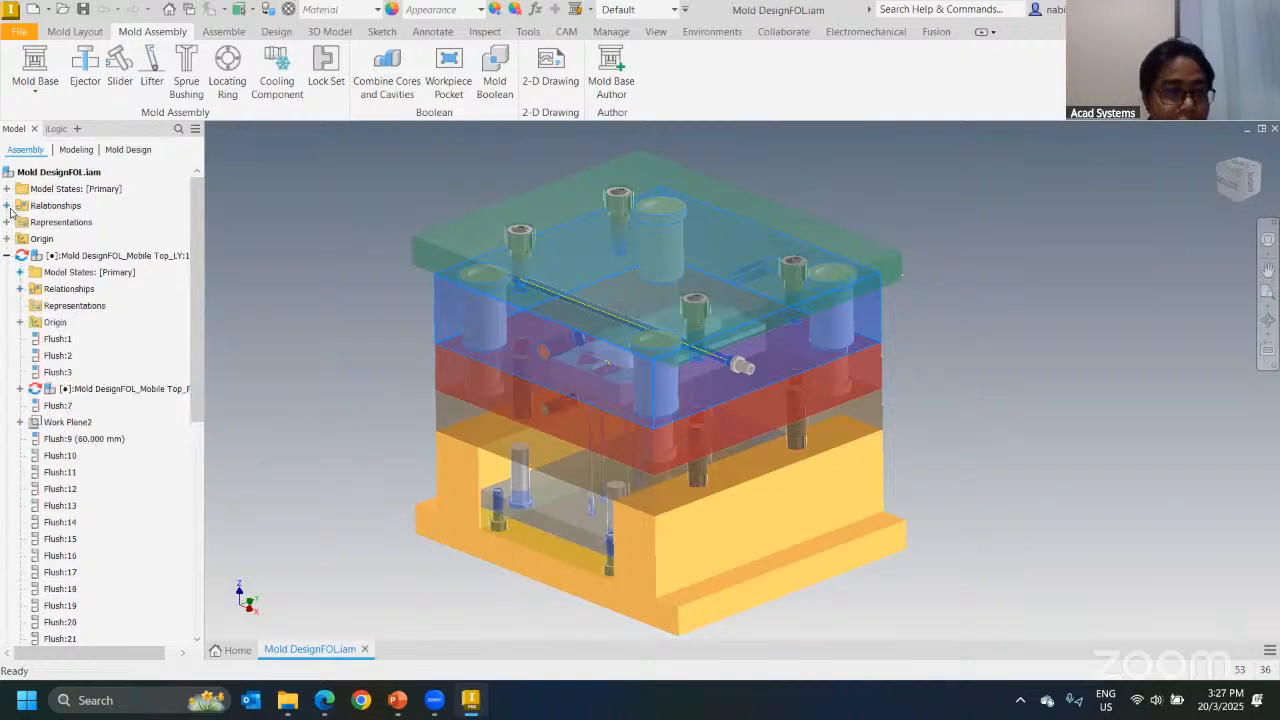
left_click(7, 222)
left_click(60, 256)
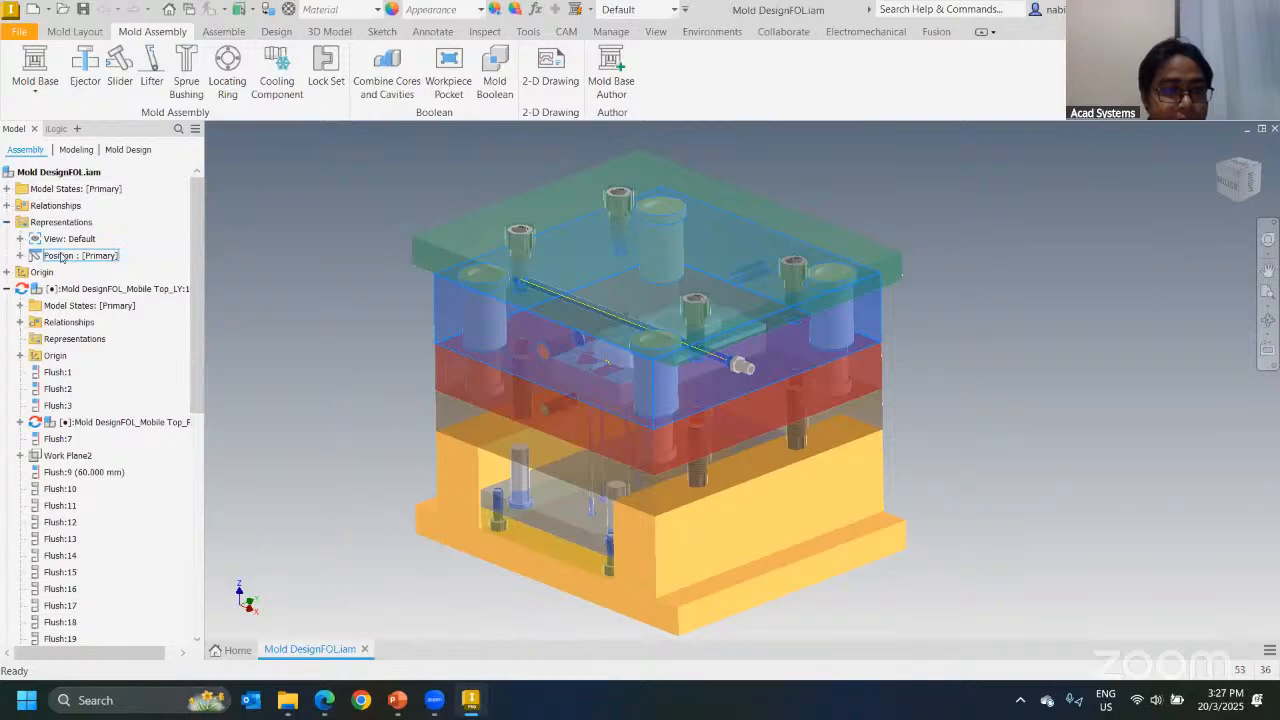
left_click(20, 256)
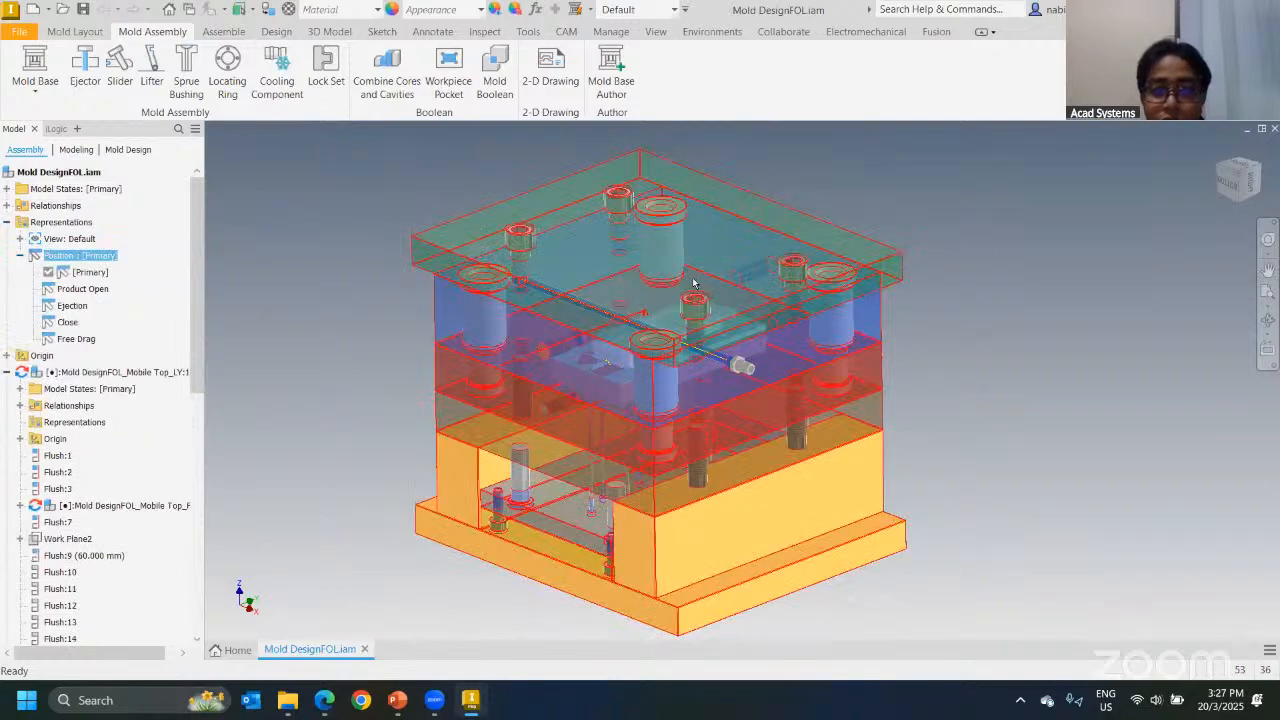
middle_click_drag(539, 324, 560, 262, "shift")
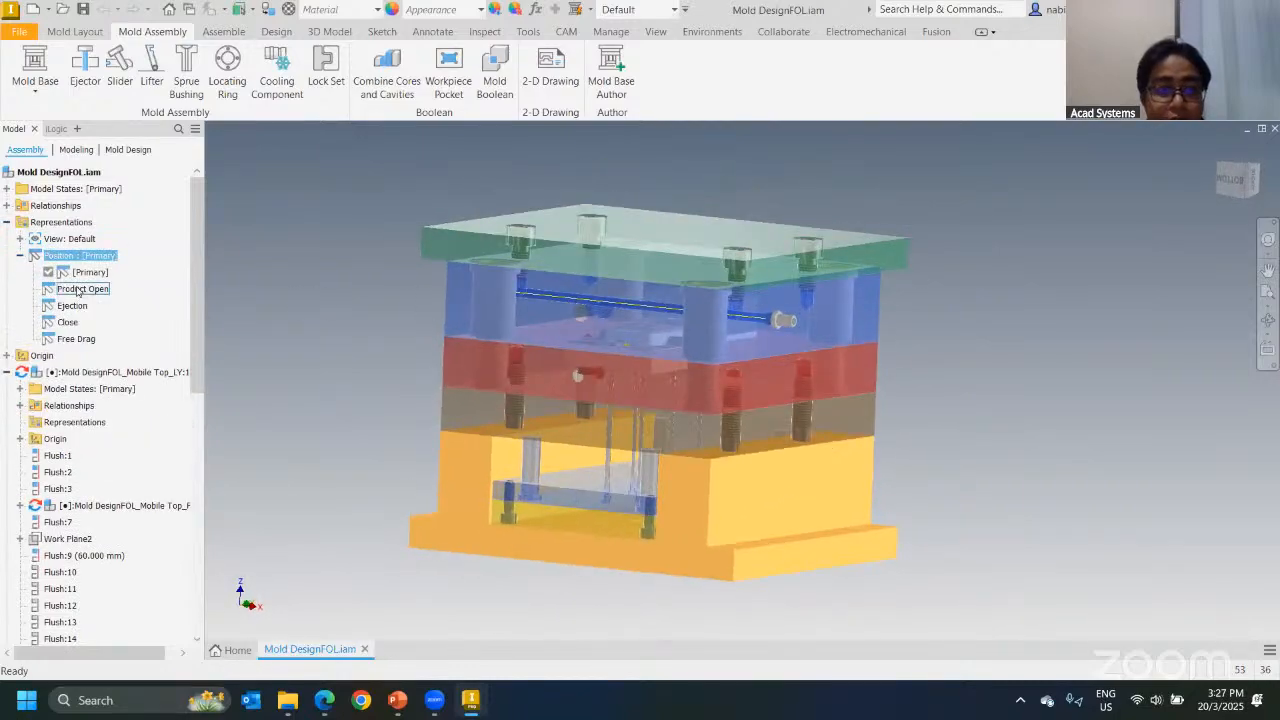
double_click(84, 289)
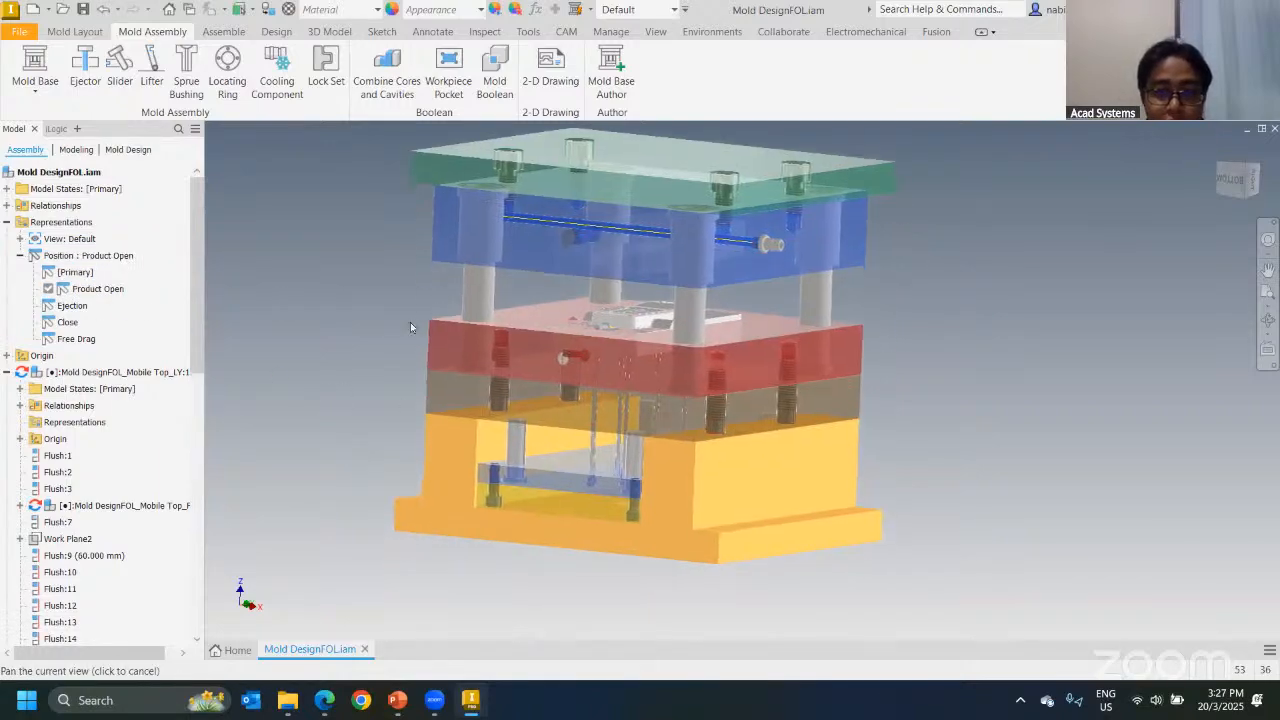
scroll(629, 351, "down", 3)
scroll(629, 351, "down", 3)
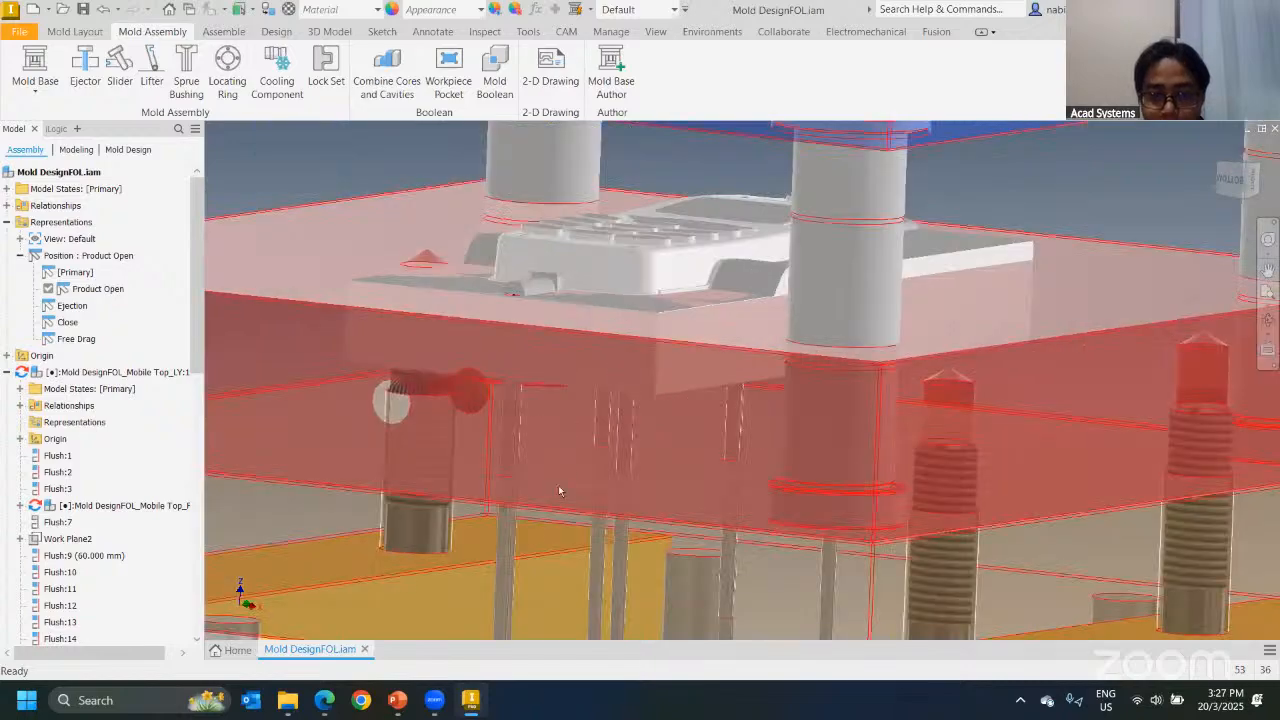
scroll(491, 326, "up", 3)
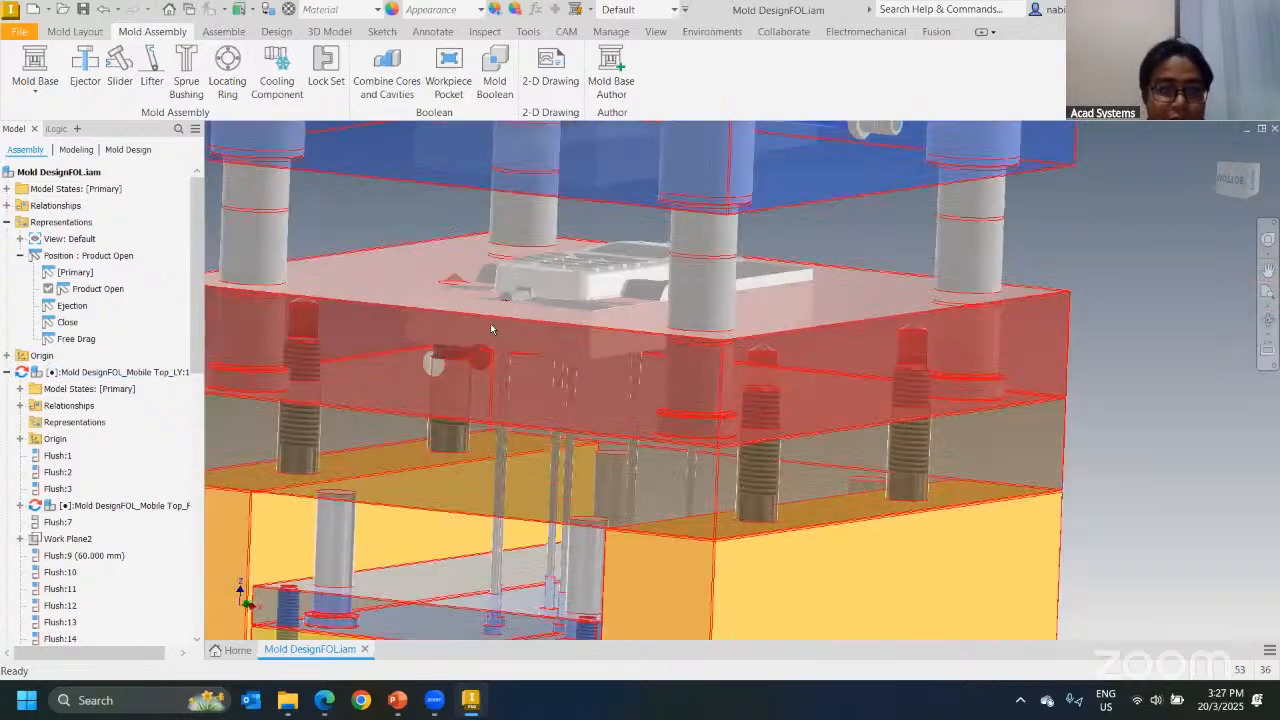
Step: Activate the Ejection positional representation and examine the ejector pins around the phone part
double_click(72, 305)
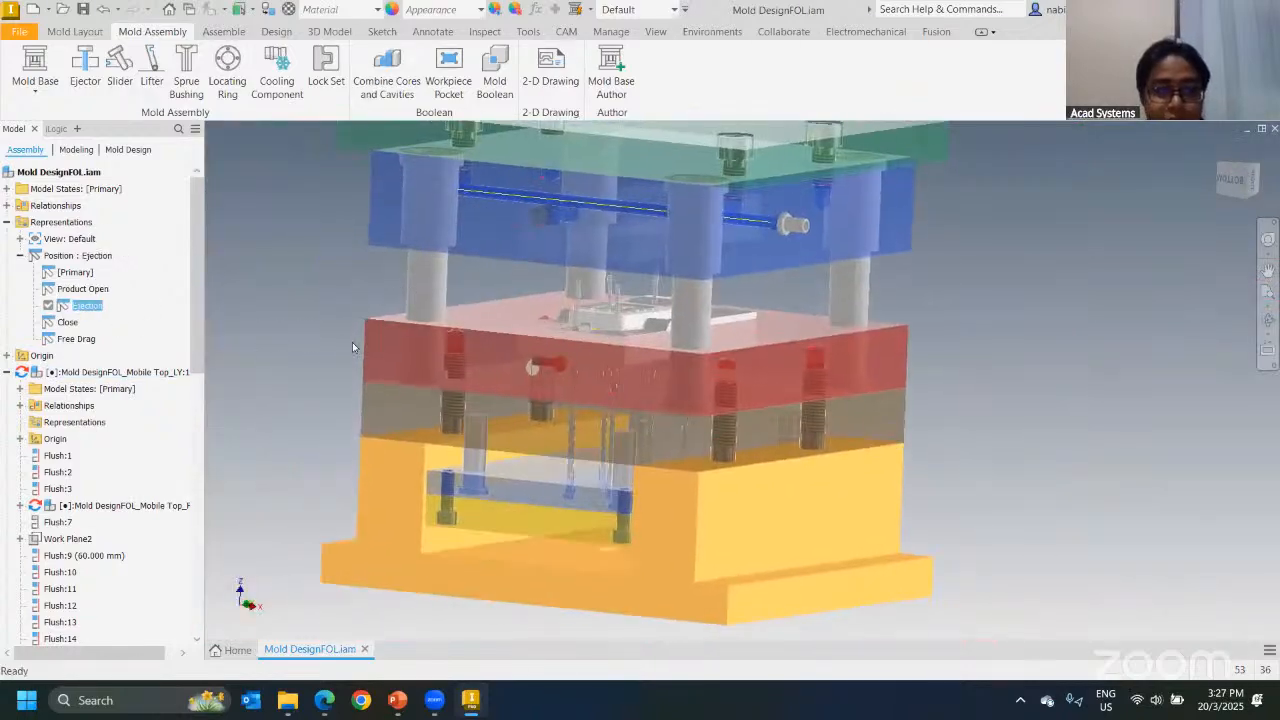
scroll(523, 327, "down", 5)
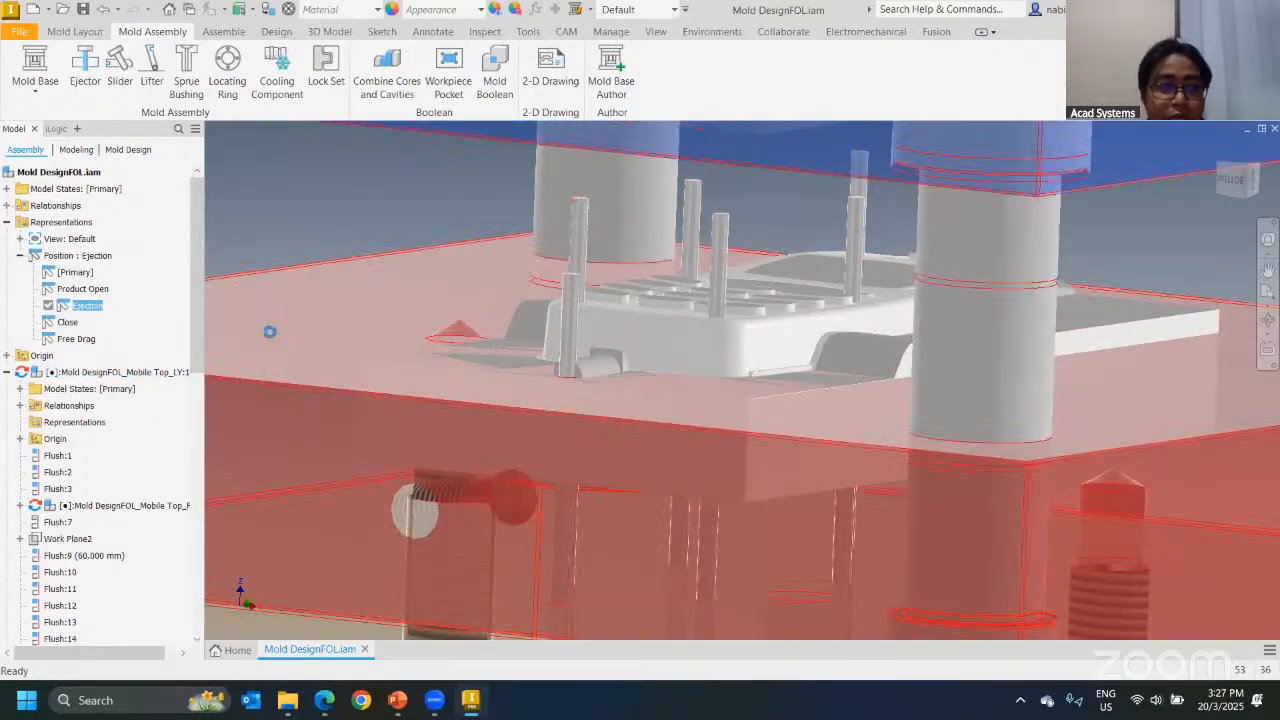
scroll(524, 333, "up", 5)
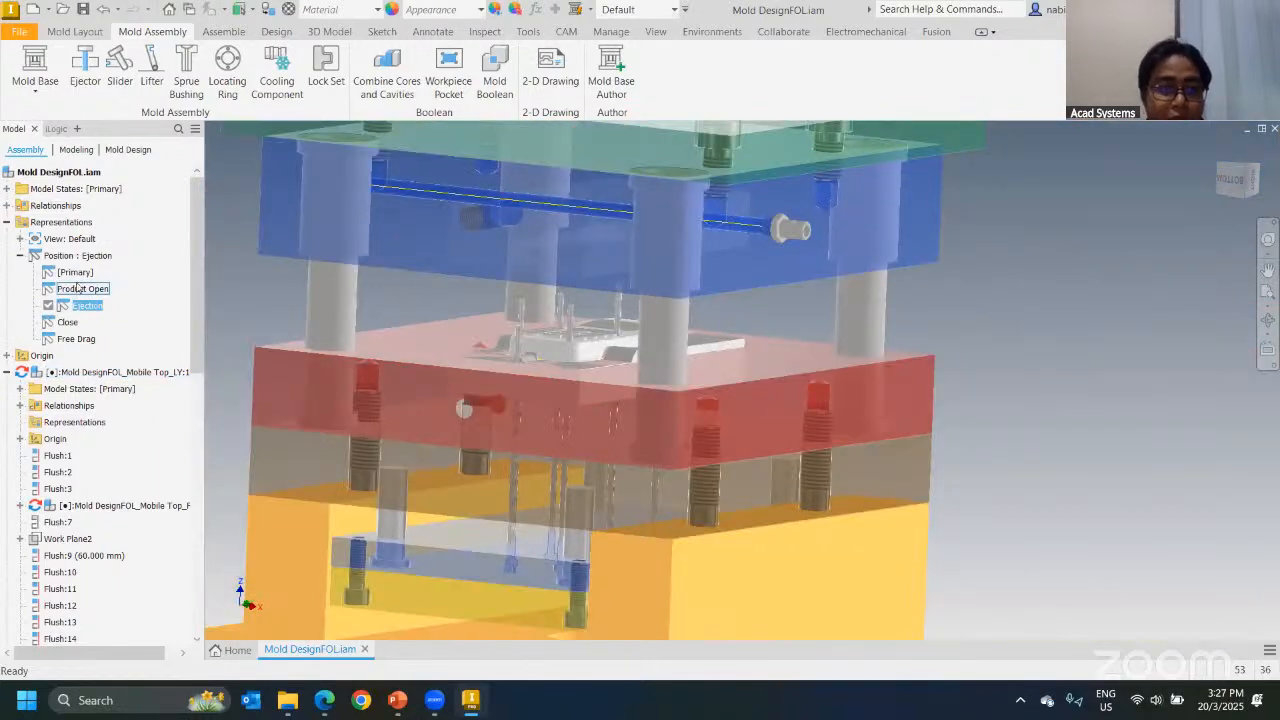
middle_click_drag(494, 394, 546, 350)
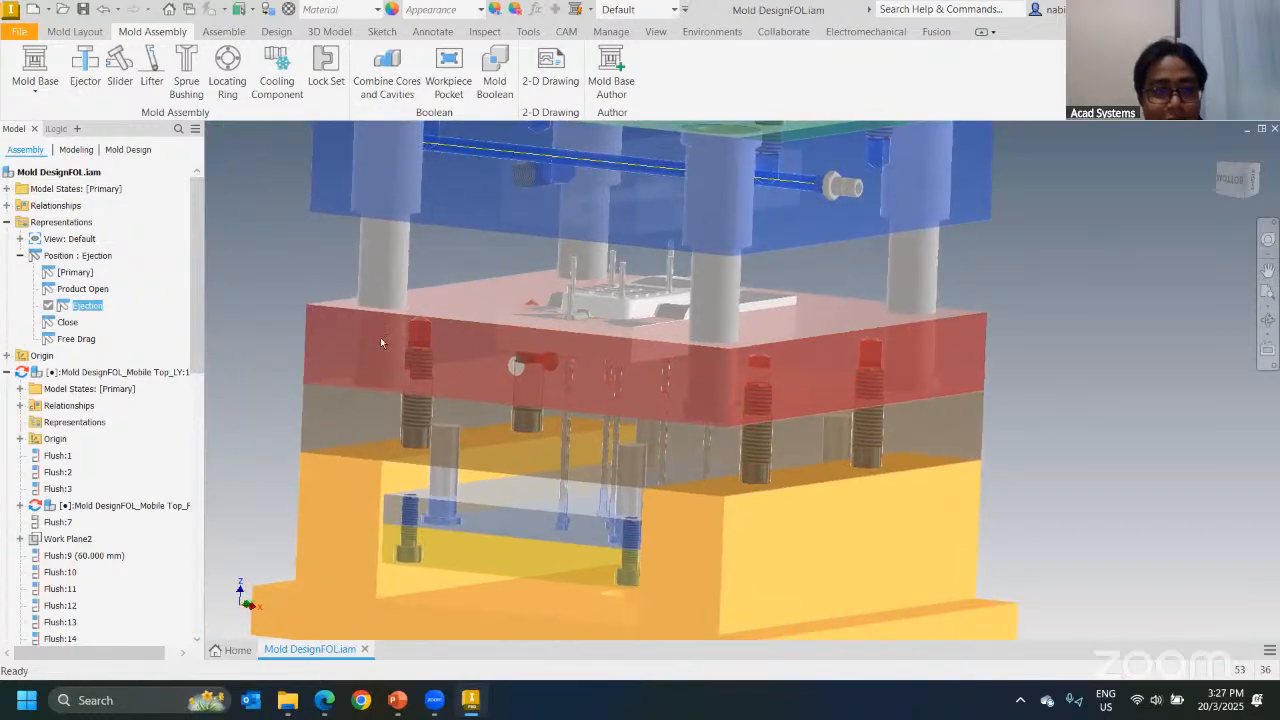
scroll(534, 359, "up", 3)
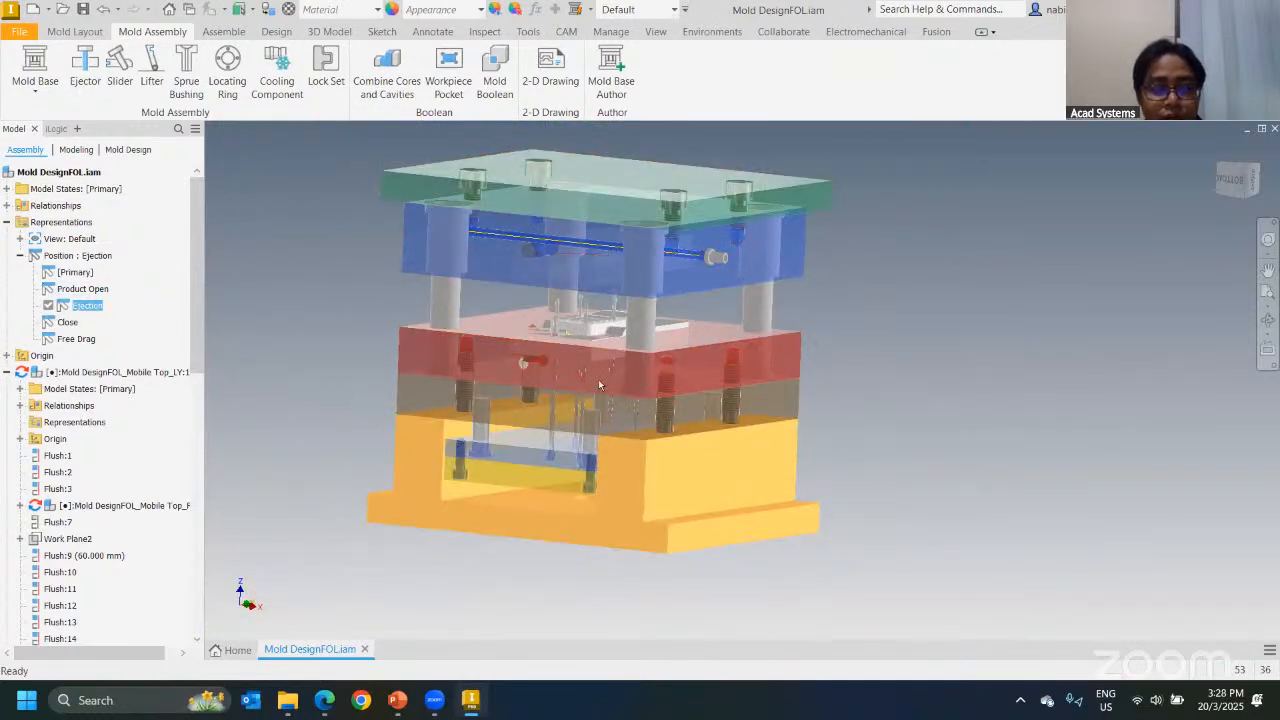
Step: Activate the Free Drag positional representation of the mold assembly
right_click(67, 324)
left_click(296, 361)
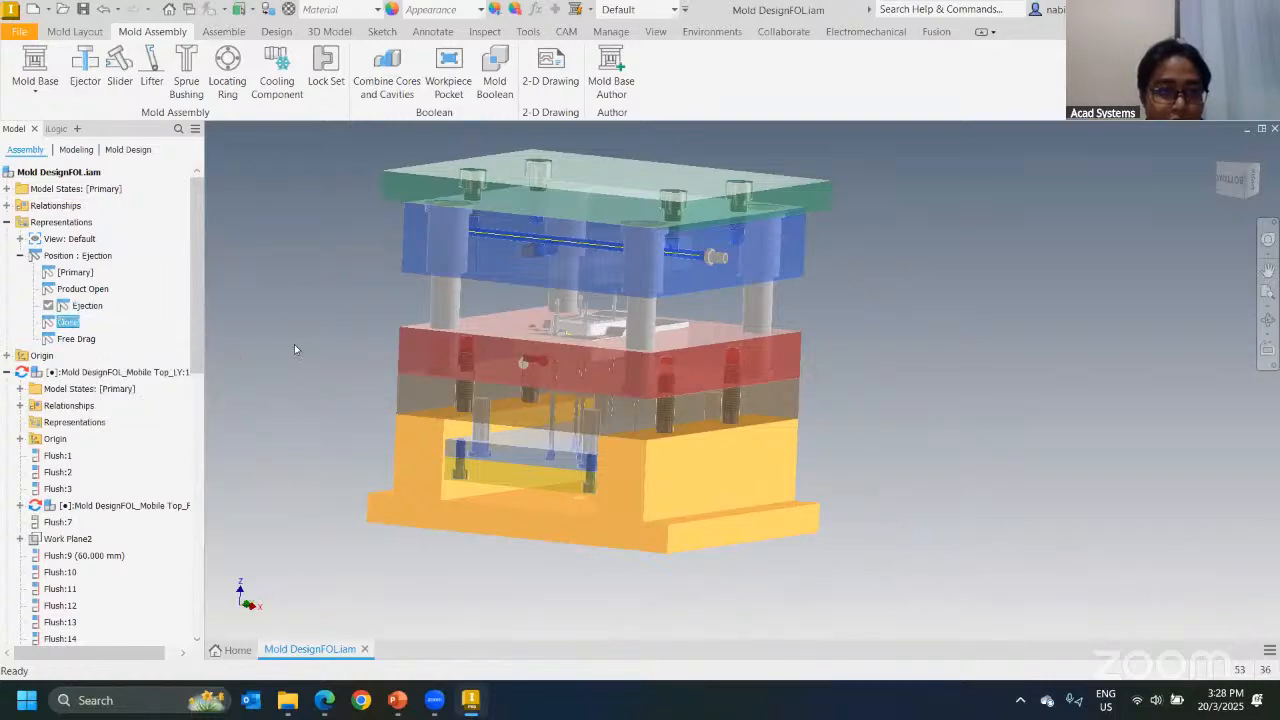
right_click(72, 340)
left_click(235, 303)
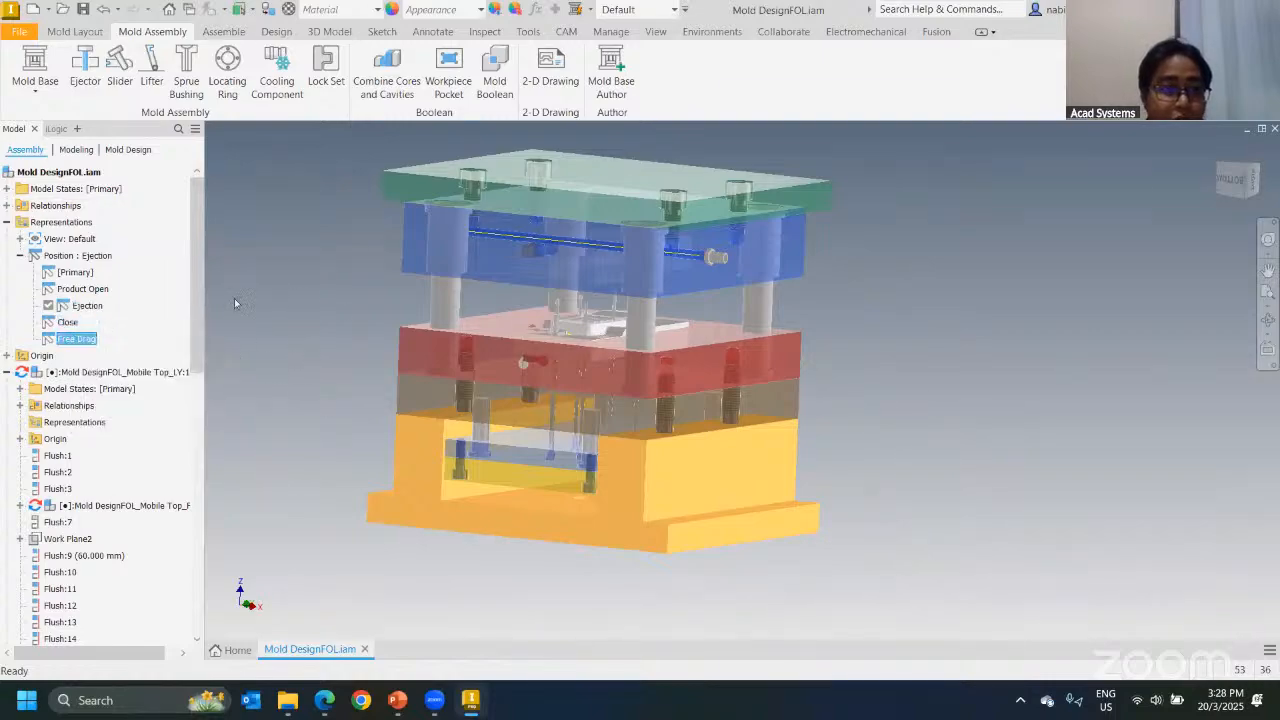
right_click(77, 345)
left_click(110, 390)
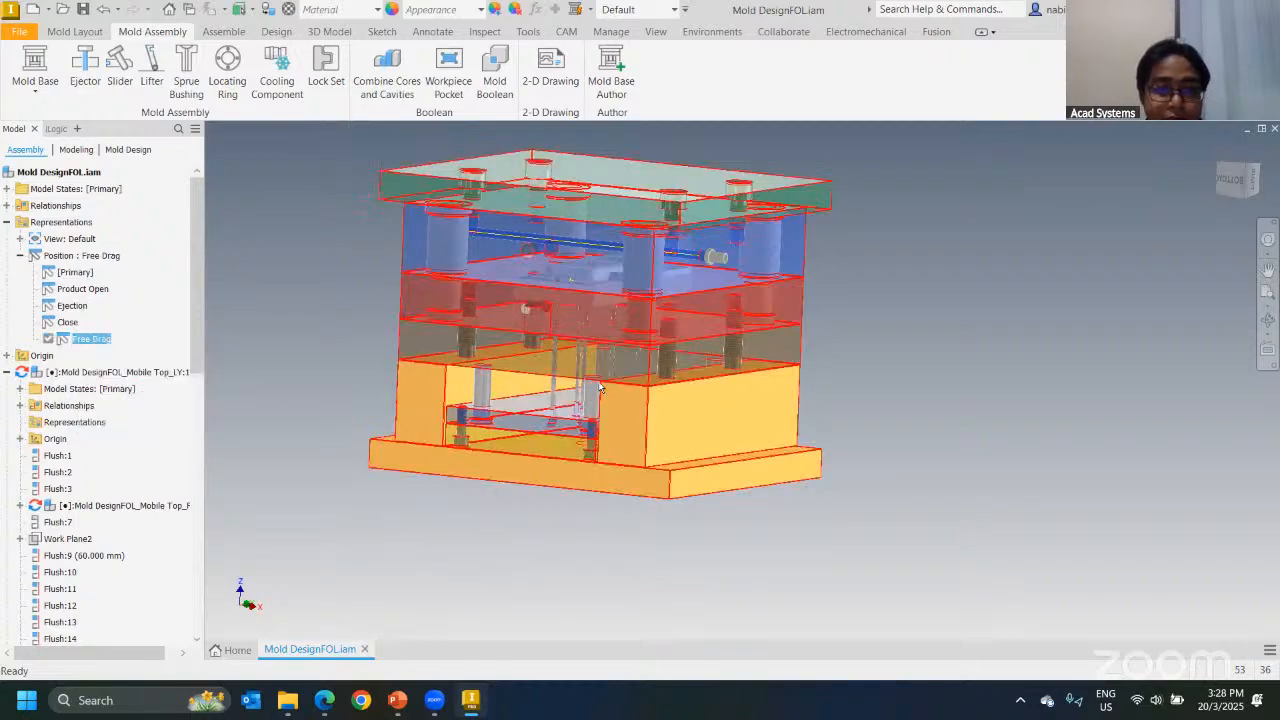
Step: Move the ejector plates and mold plates freely to test their motion, and examine the exposed phone part
left_click_drag(593, 421, 549, 611)
left_click_drag(558, 432, 563, 357)
middle_click_drag(563, 357, 604, 495, "shift")
scroll(604, 495, "down", 4)
scroll(715, 465, "up", 3)
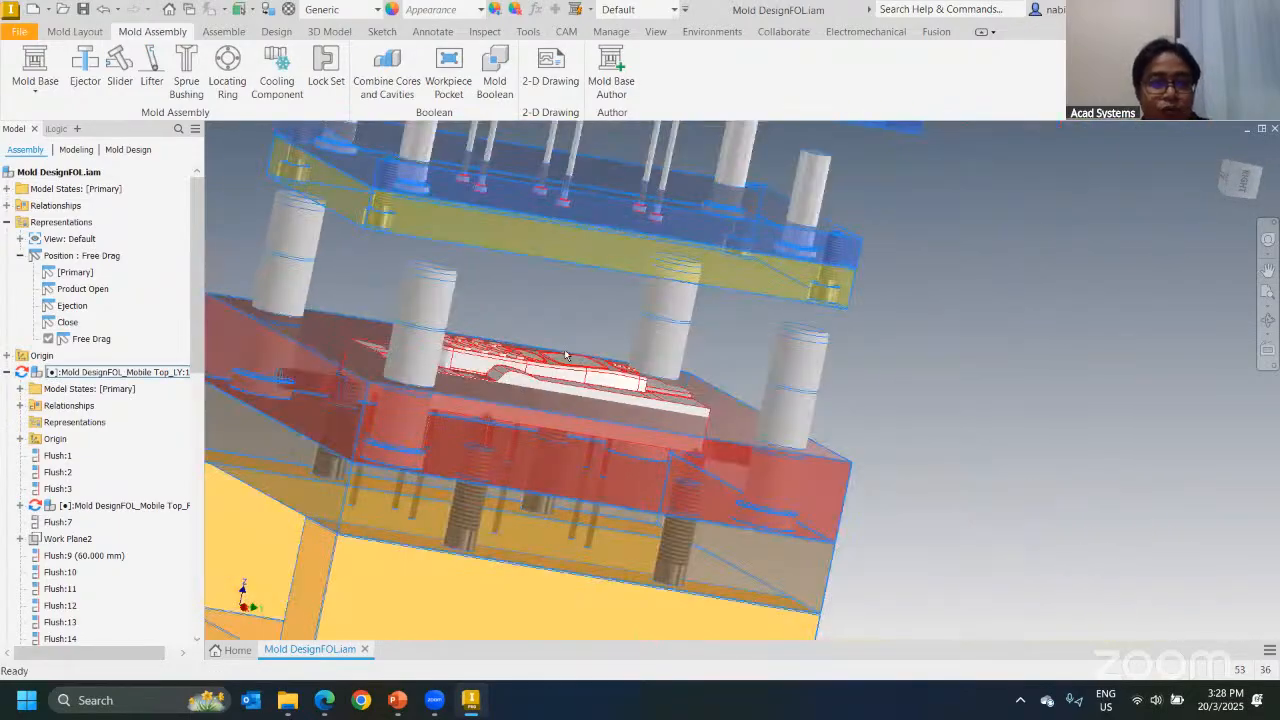
scroll(560, 366, "up", 2)
middle_click_drag(560, 366, 474, 339)
Step: Reactivate the Primary positional representation and save the mold assembly
double_click(75, 272)
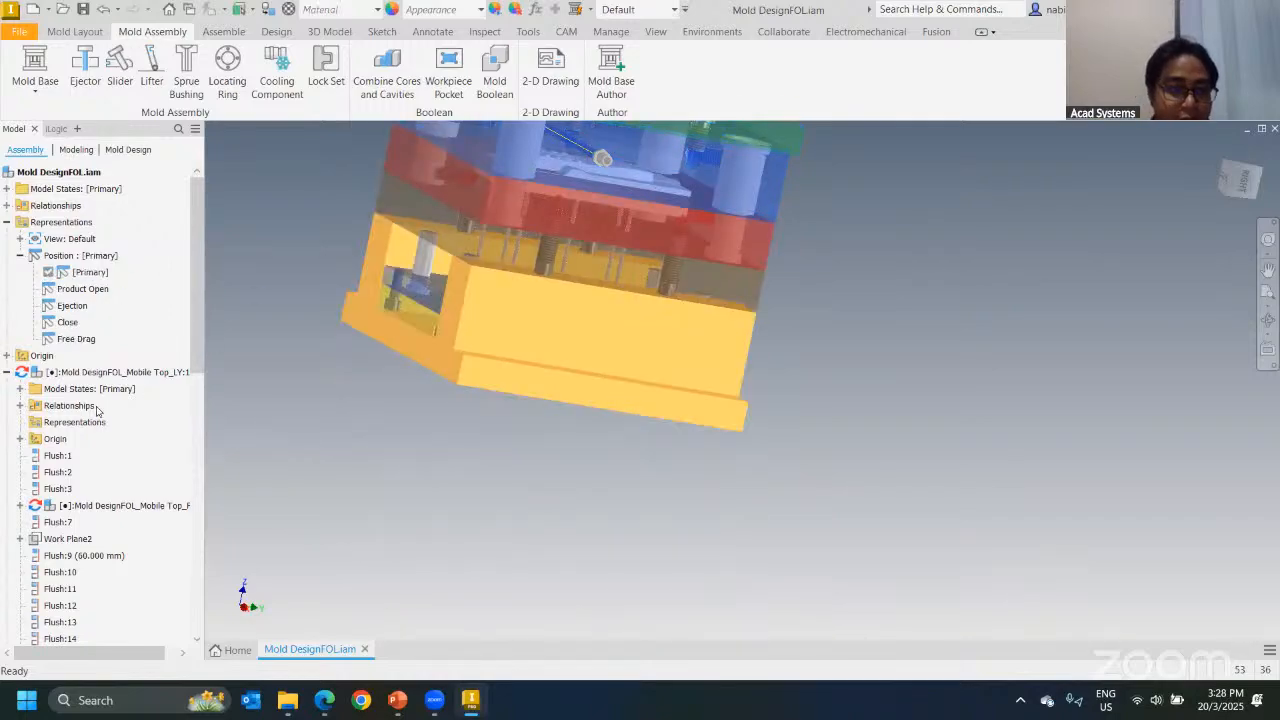
scroll(497, 291, "up", 3)
middle_click_drag(531, 436, 581, 502)
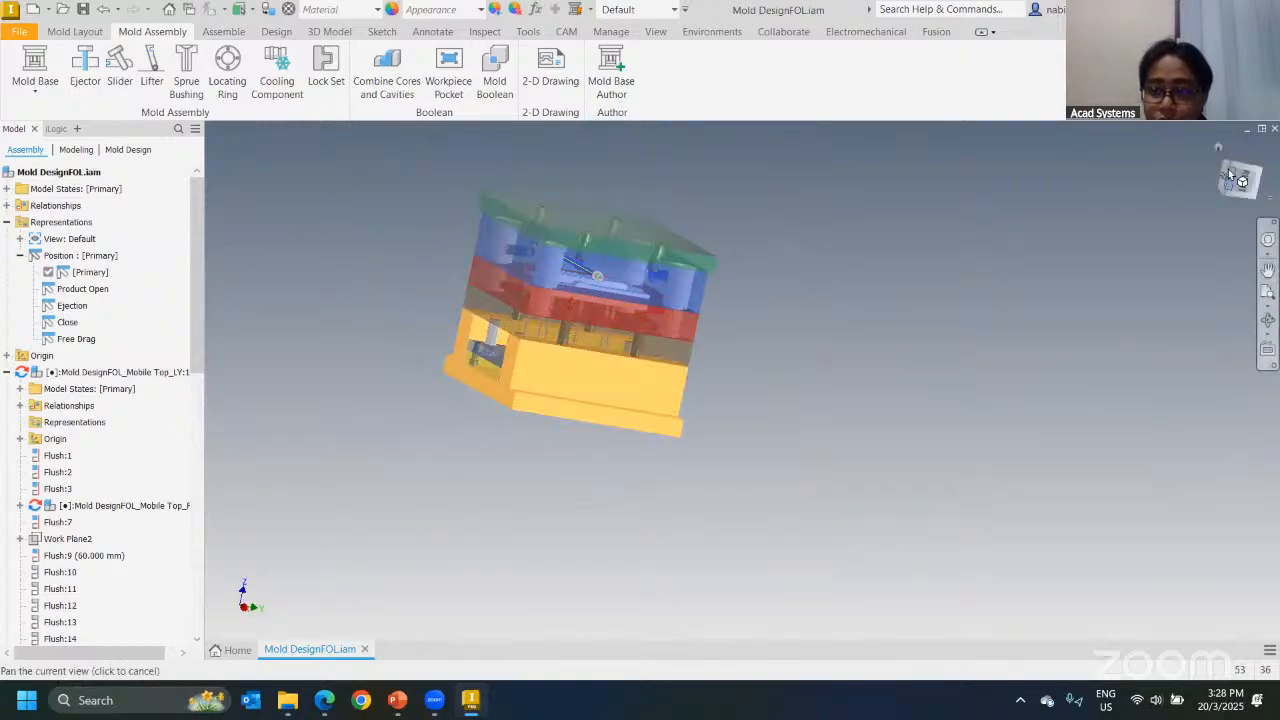
left_click(1219, 149)
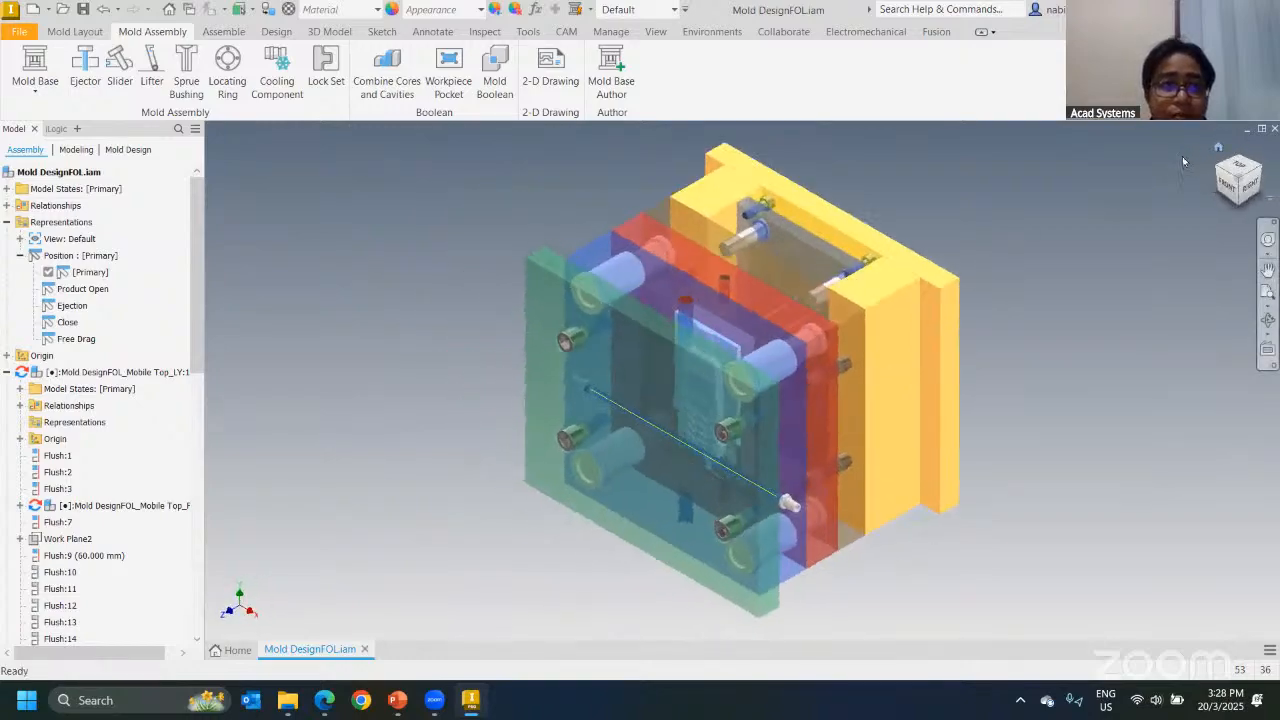
left_click(1228, 197)
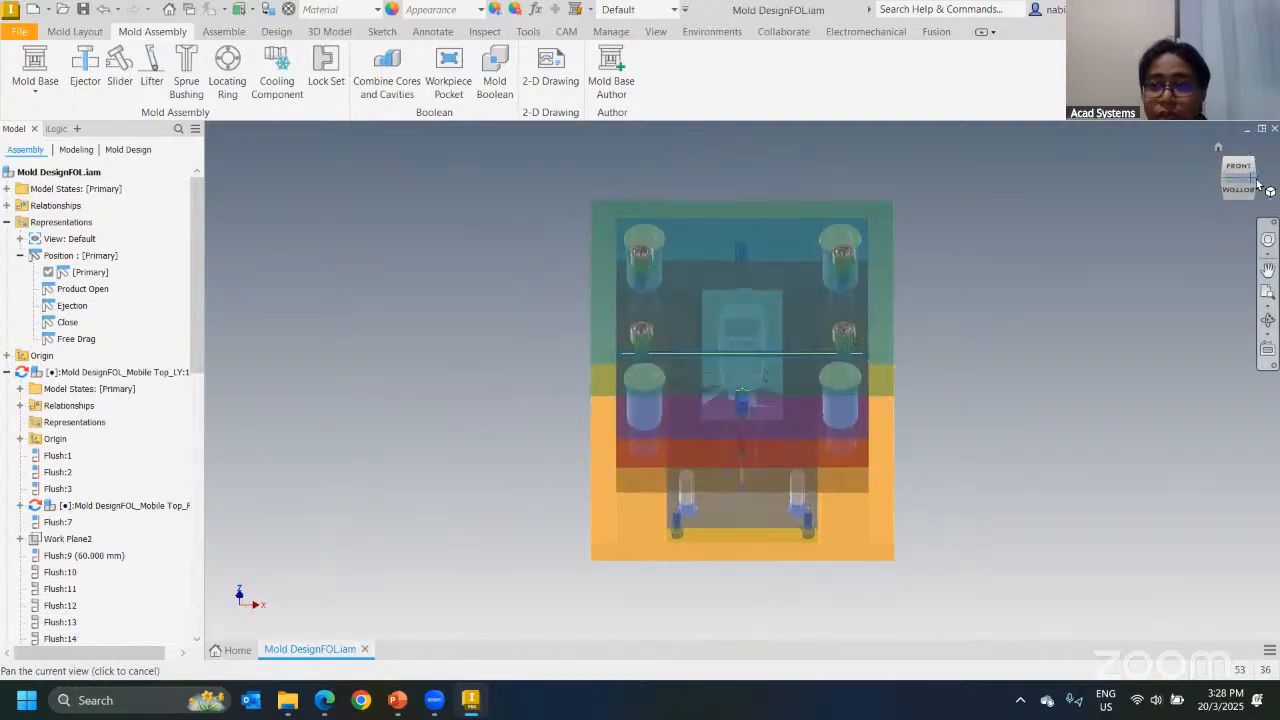
left_click(1256, 183)
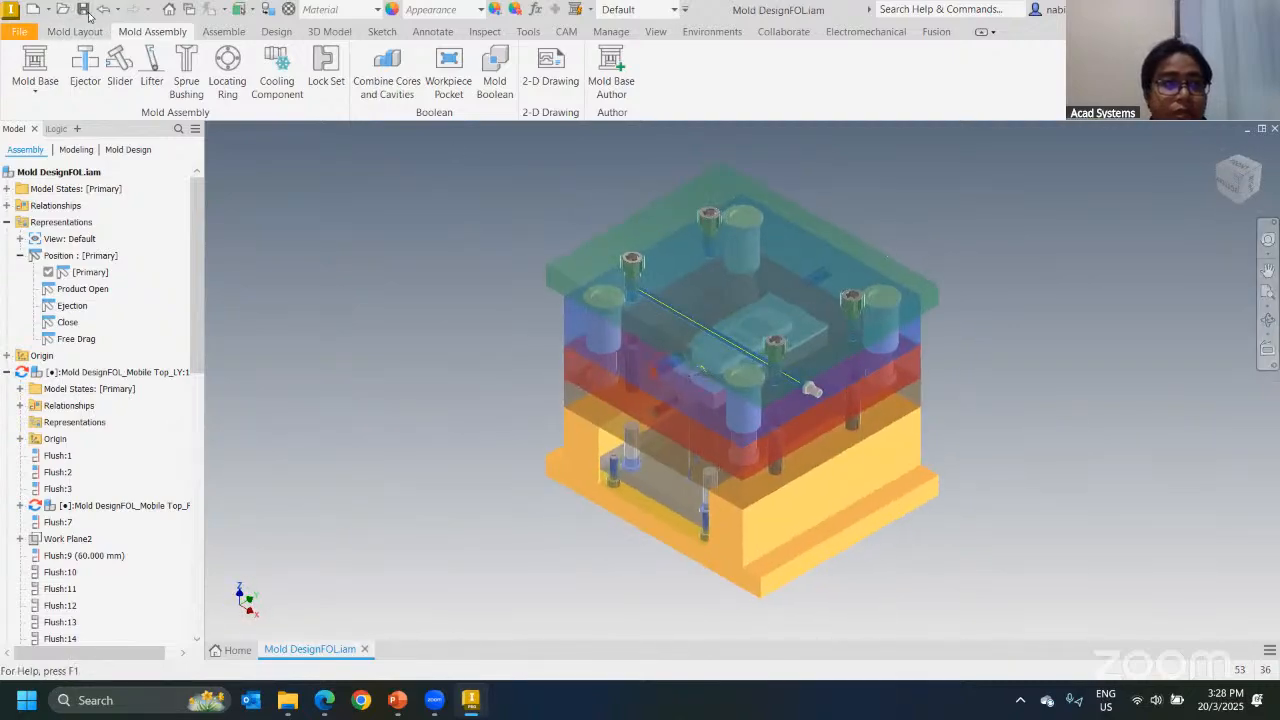
left_click(83, 9)
left_click(806, 219)
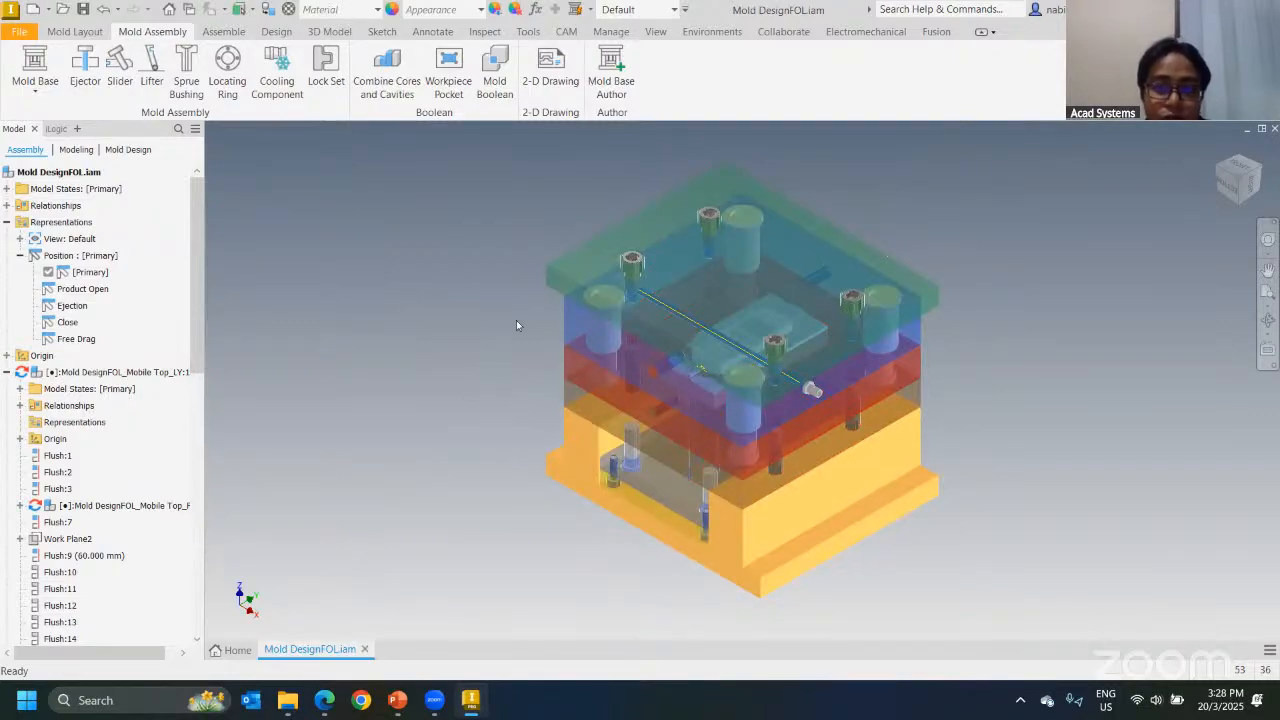
Step: Start generating 2-D drawings, browse the full component list, and include the main assembly Mold DesignFOL.iam
left_click(550, 66)
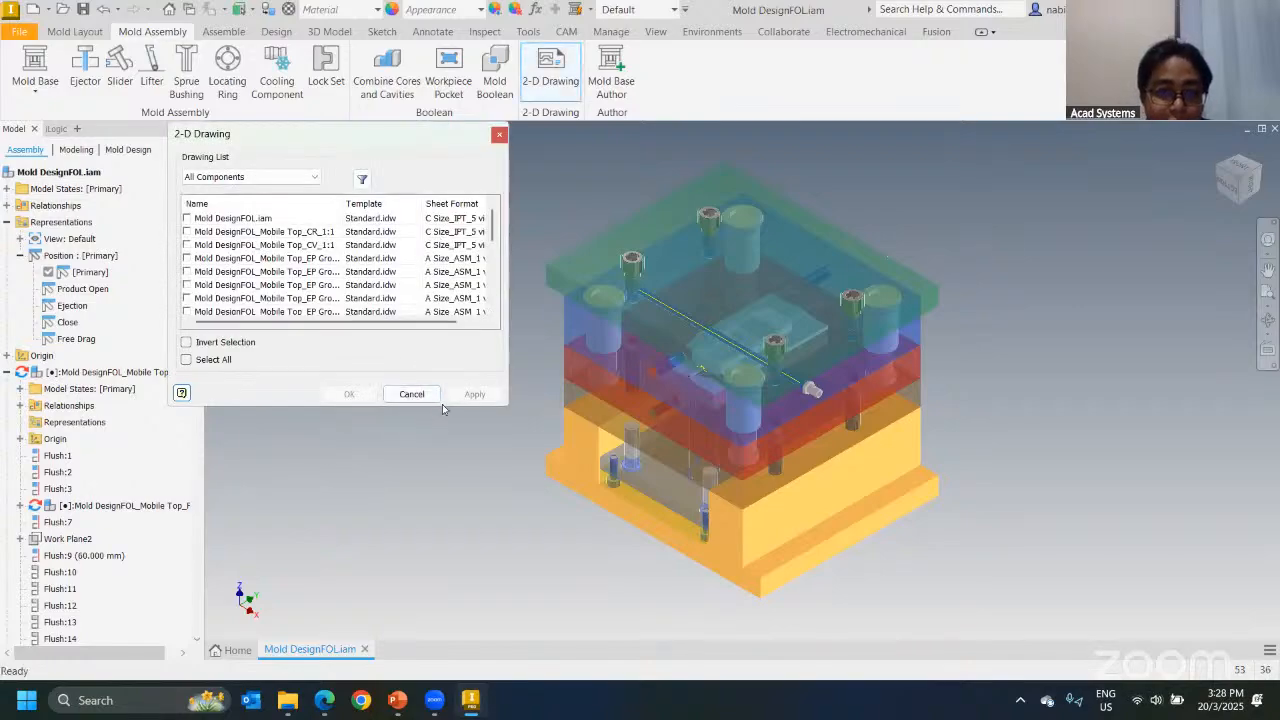
left_click(258, 299)
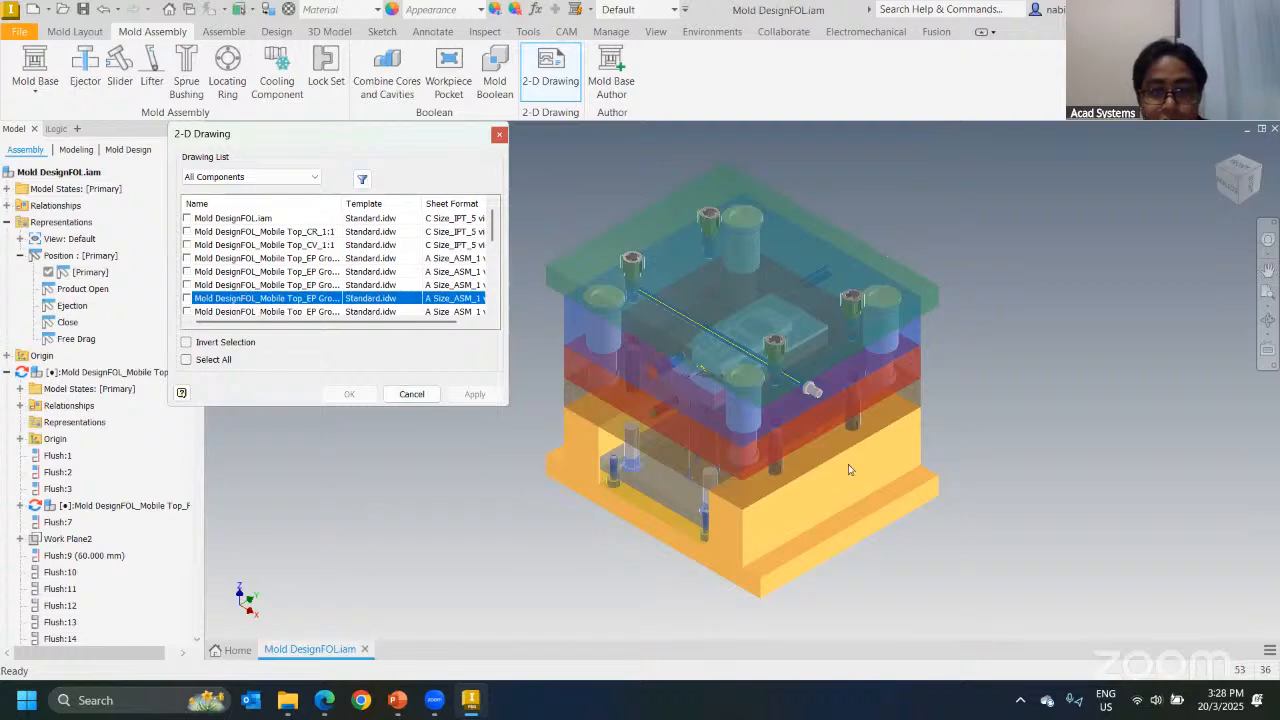
scroll(304, 264, "down", 3)
left_click(277, 271)
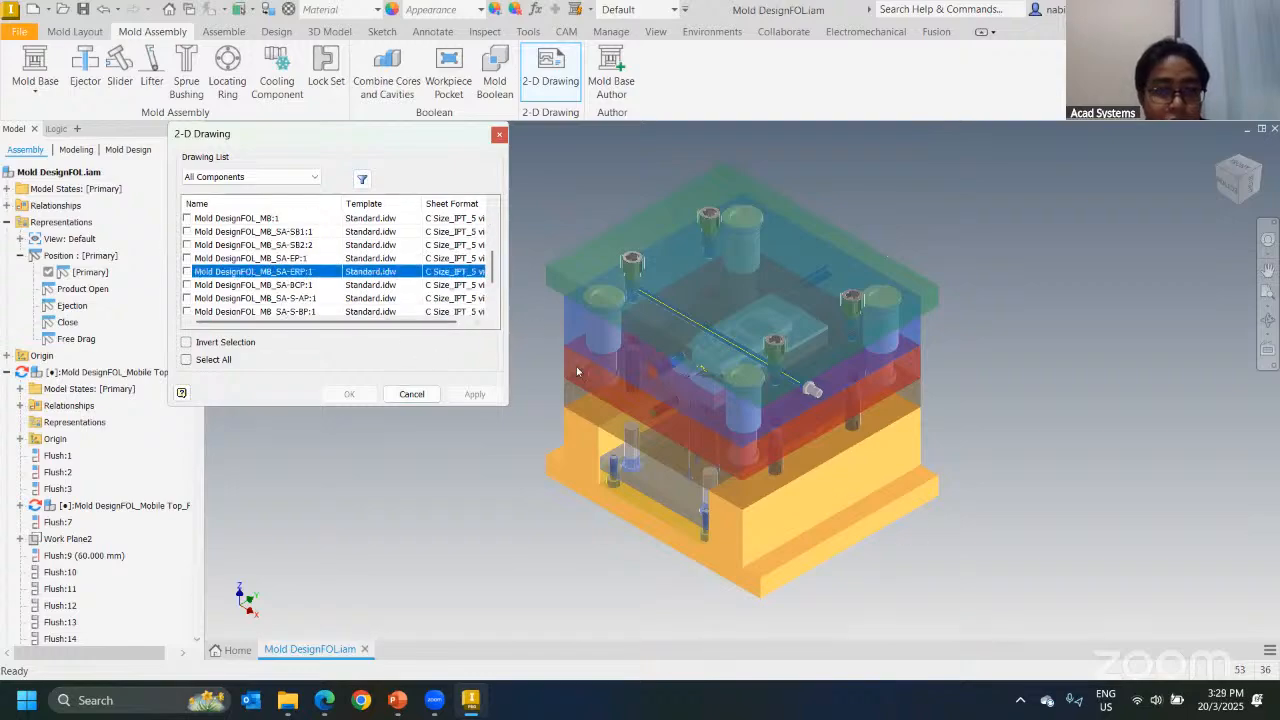
scroll(688, 368, "up", 3)
scroll(693, 355, "down", 5)
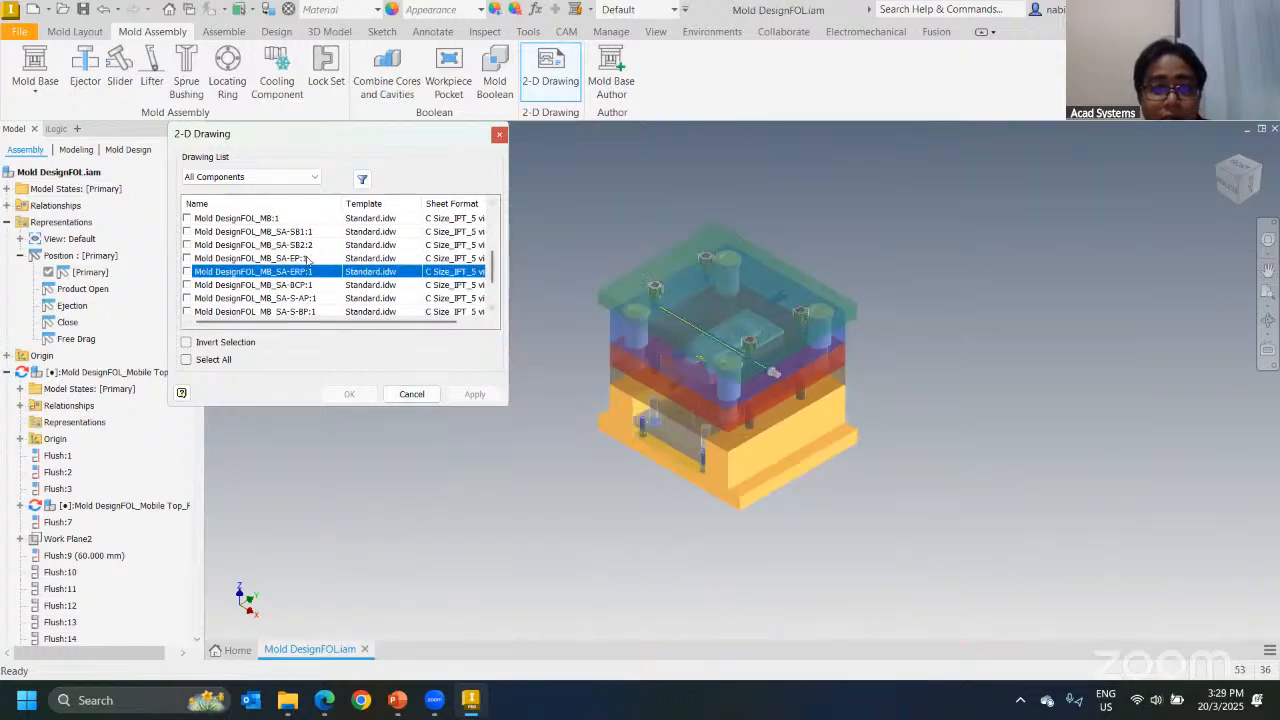
scroll(346, 278, "up", 5)
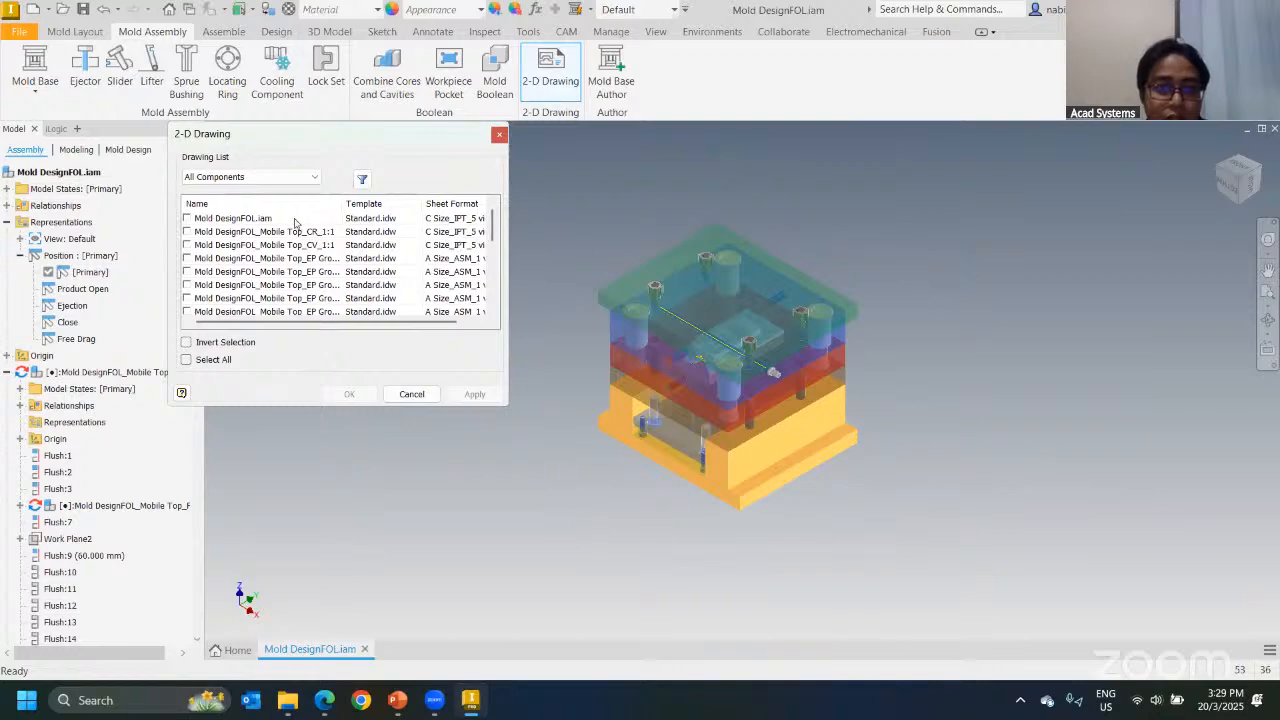
left_click(187, 218)
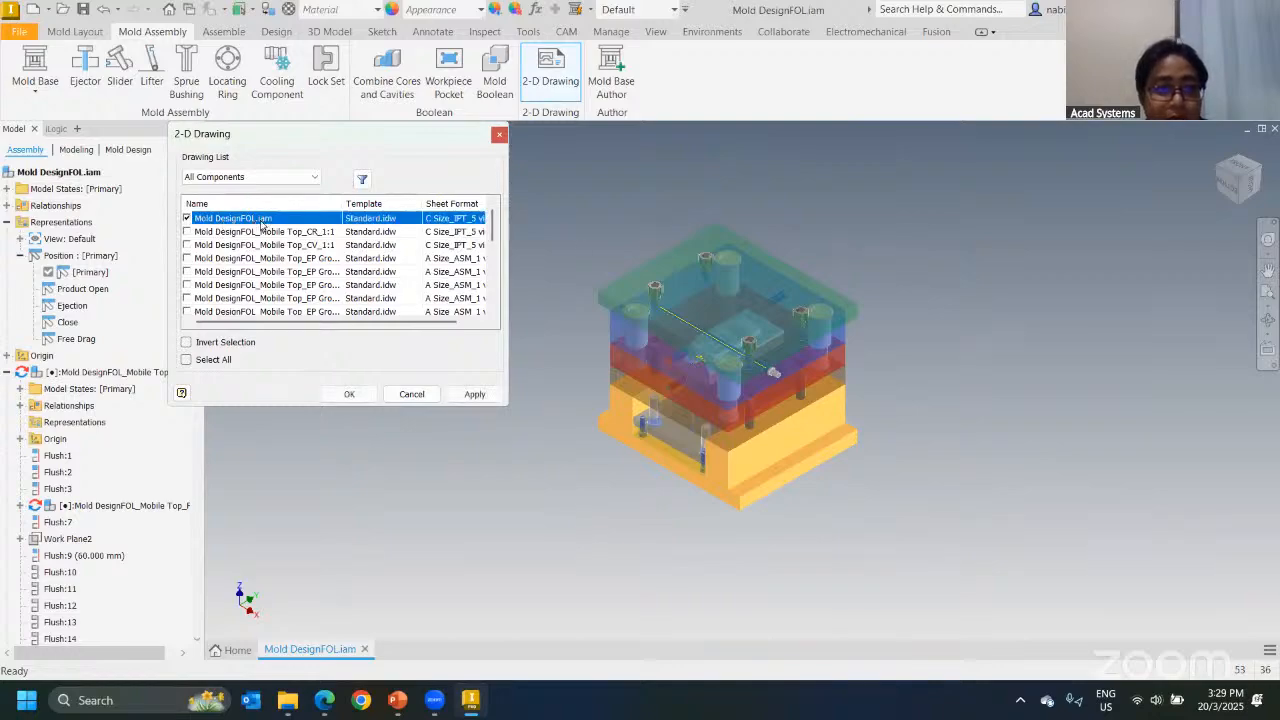
Step: Also include the core Mobile Top_CR_1:1 and the cavity Mobile Top_CV_1:1, and generate the drawings
scroll(768, 347, "up", 10)
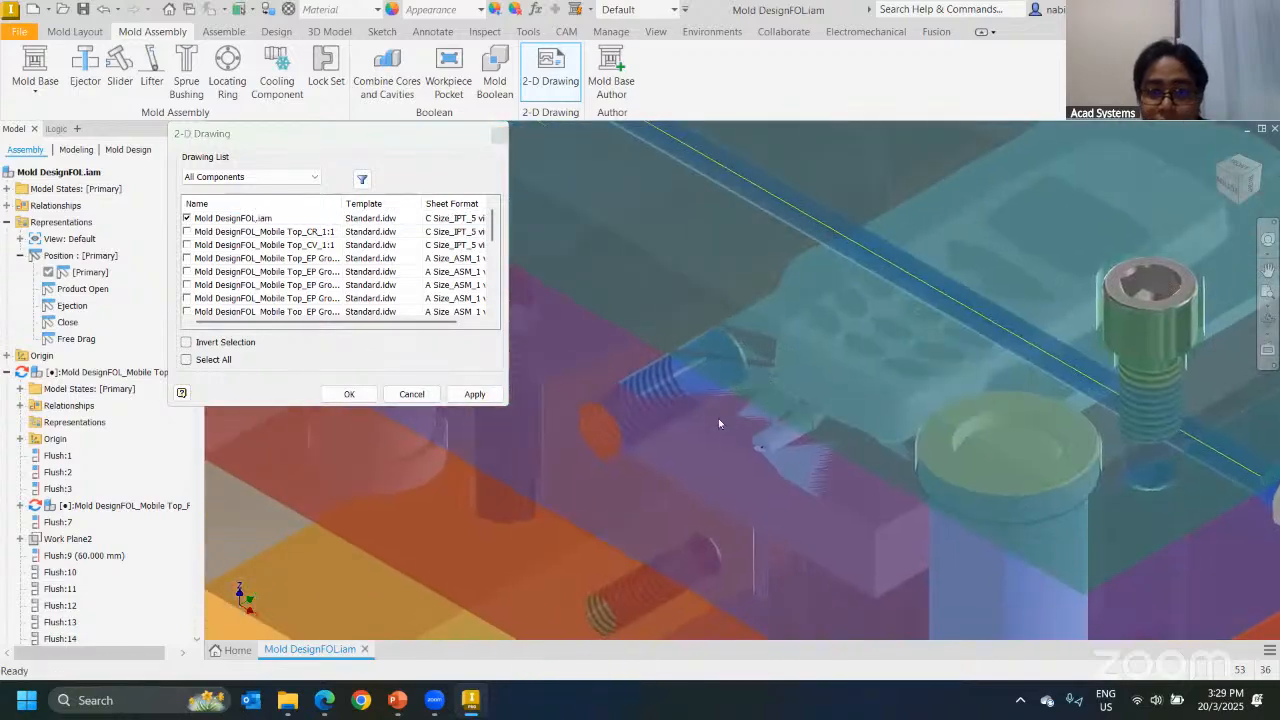
middle_click_drag(718, 418, 826, 316, "shift")
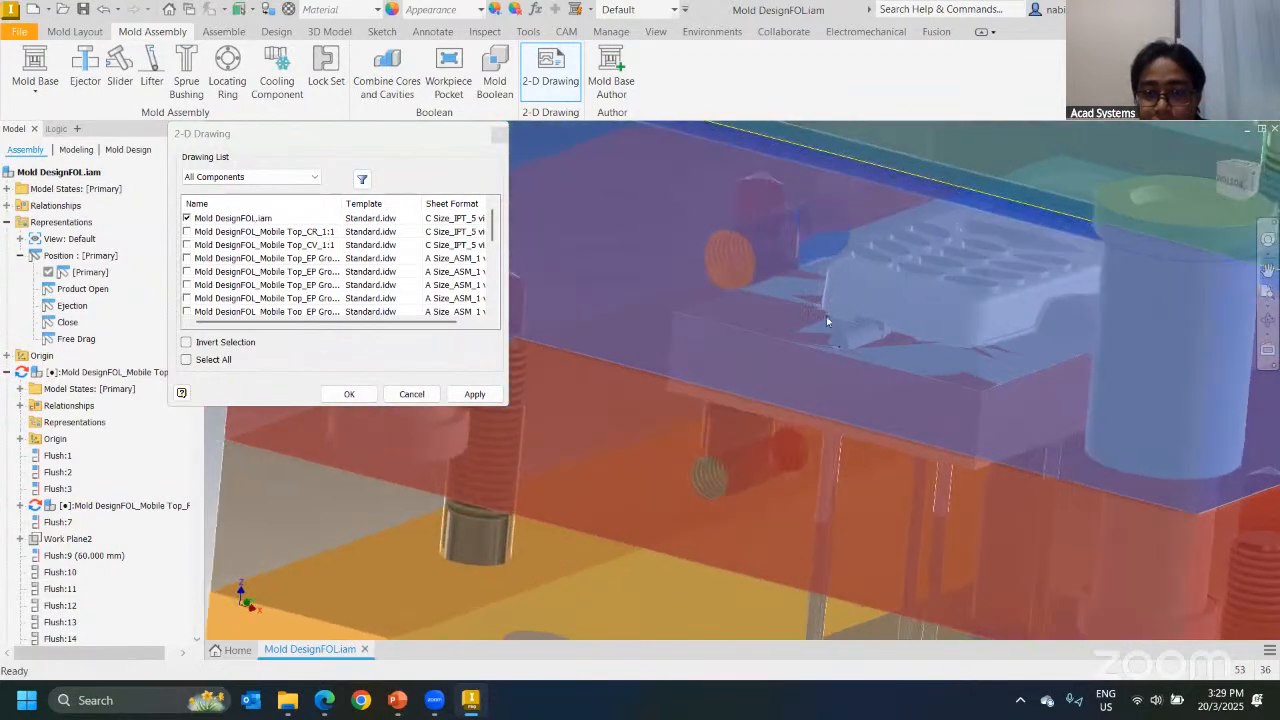
middle_click_drag(926, 373, 793, 365)
scroll(793, 365, "down", 7)
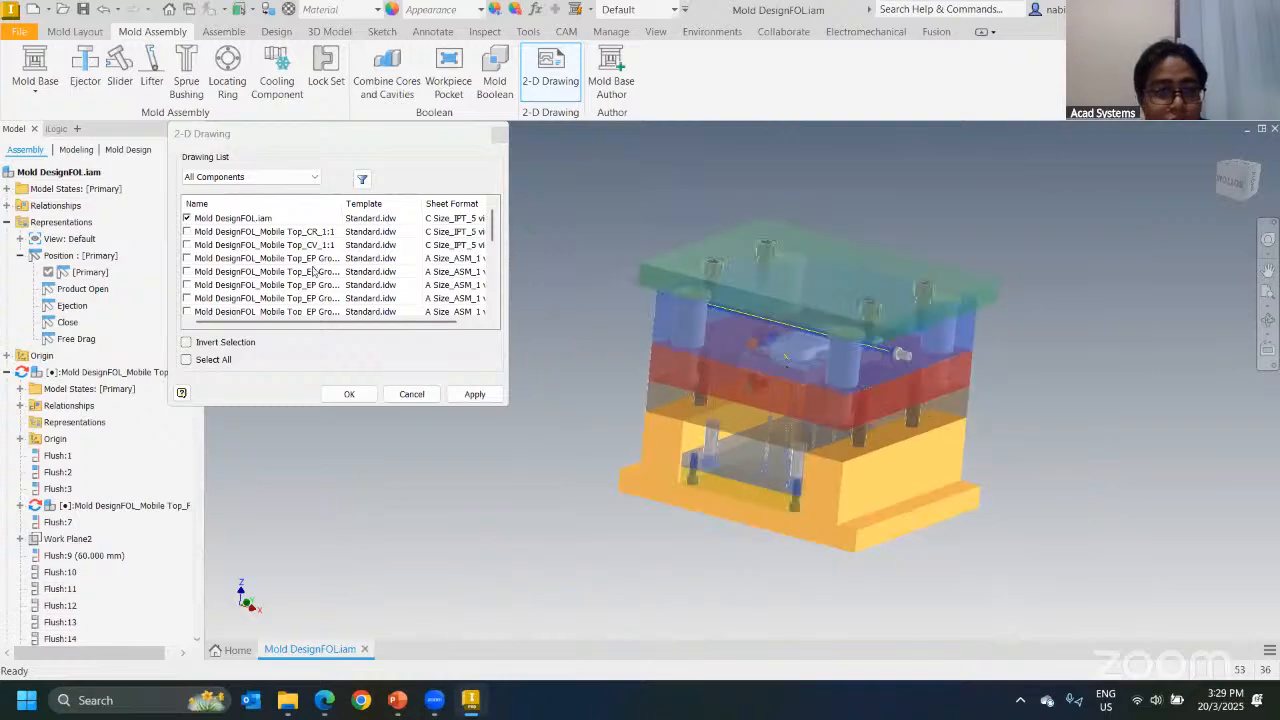
left_click(187, 232)
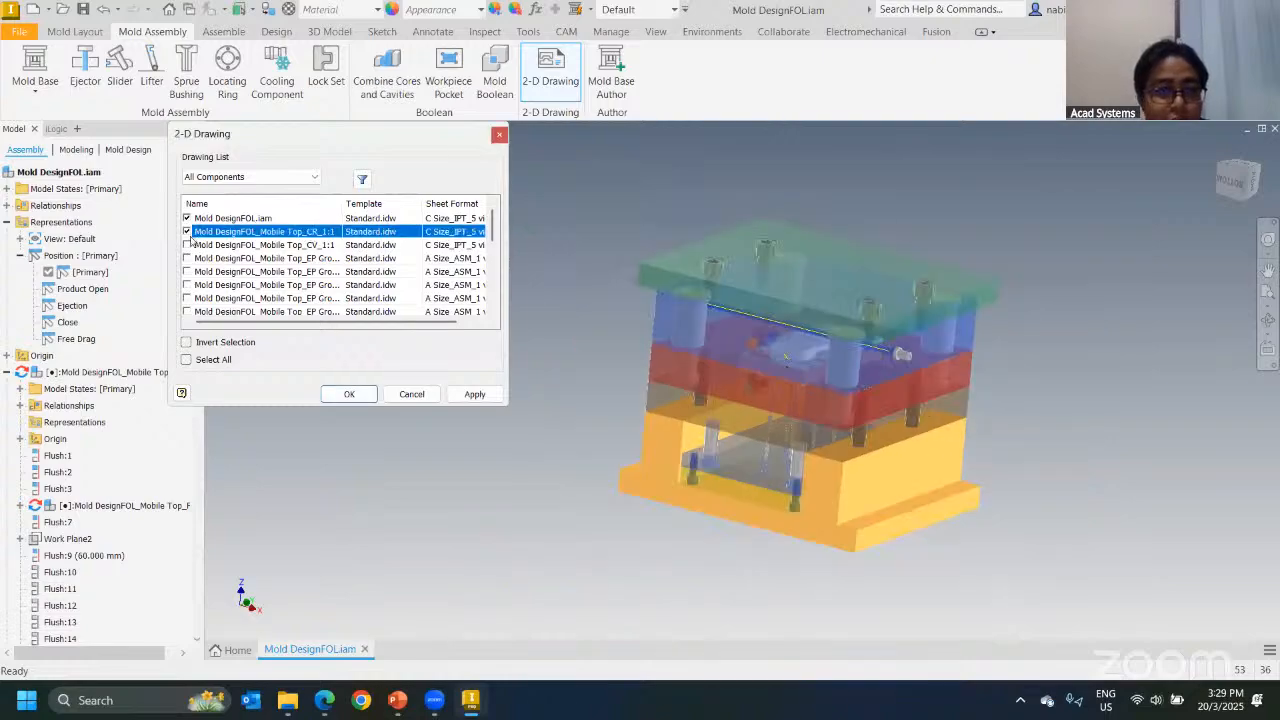
left_click(187, 245)
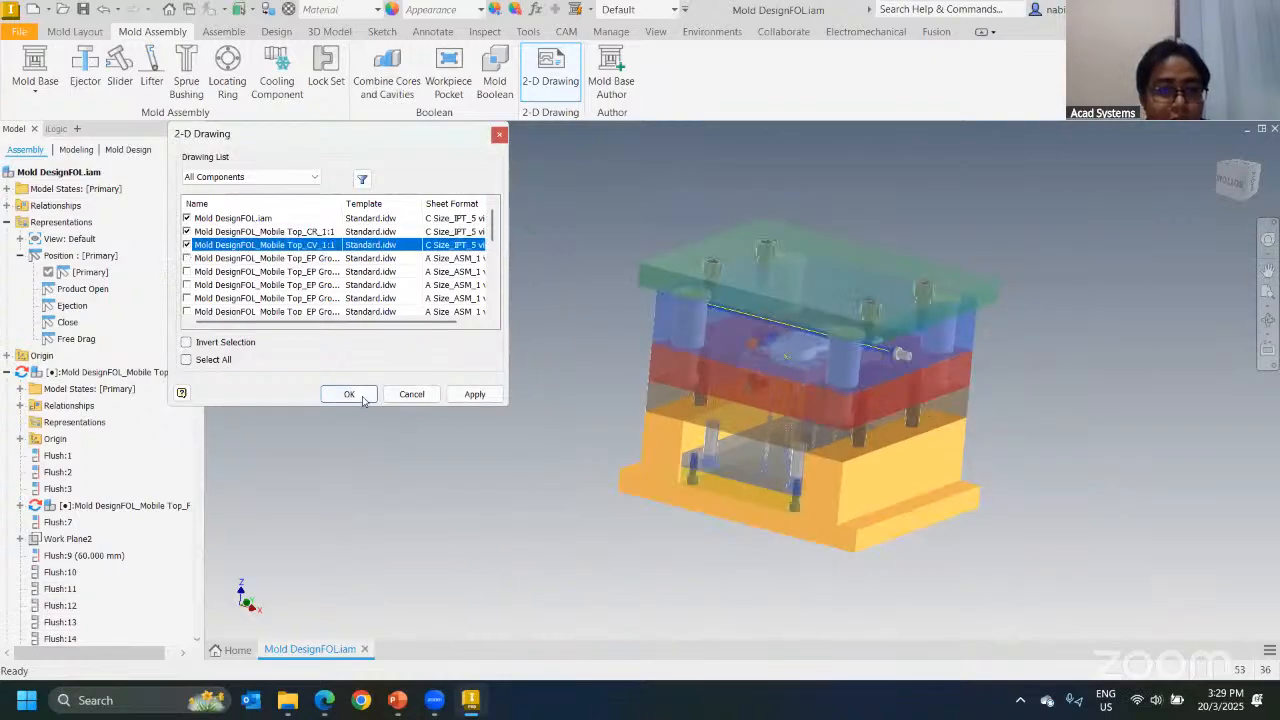
left_click(362, 398)
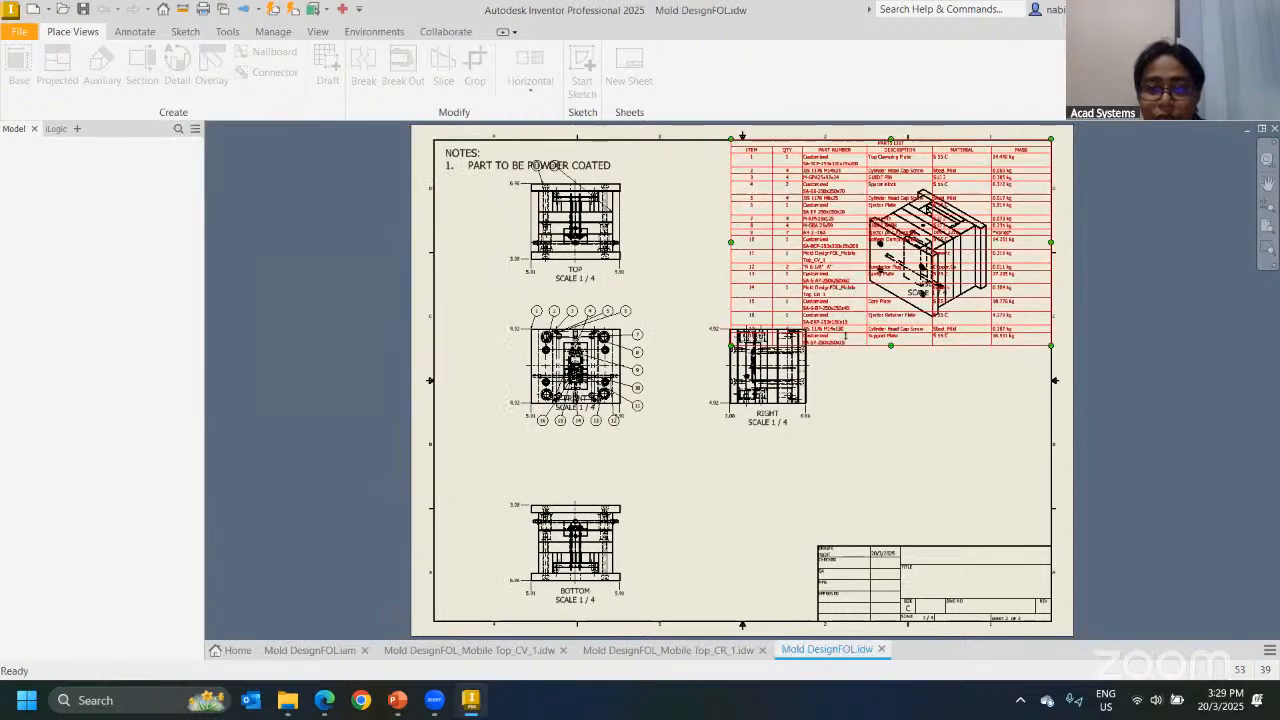
Step: Shift the parts list slightly inward on the Mold DesignFOL assembly sheet, and examine its ballooned views and parts list
mouse_move(933, 248)
left_mouse_down()
mouse_move(873, 254)
mouse_move(913, 258)
left_mouse_up()
left_click(708, 649)
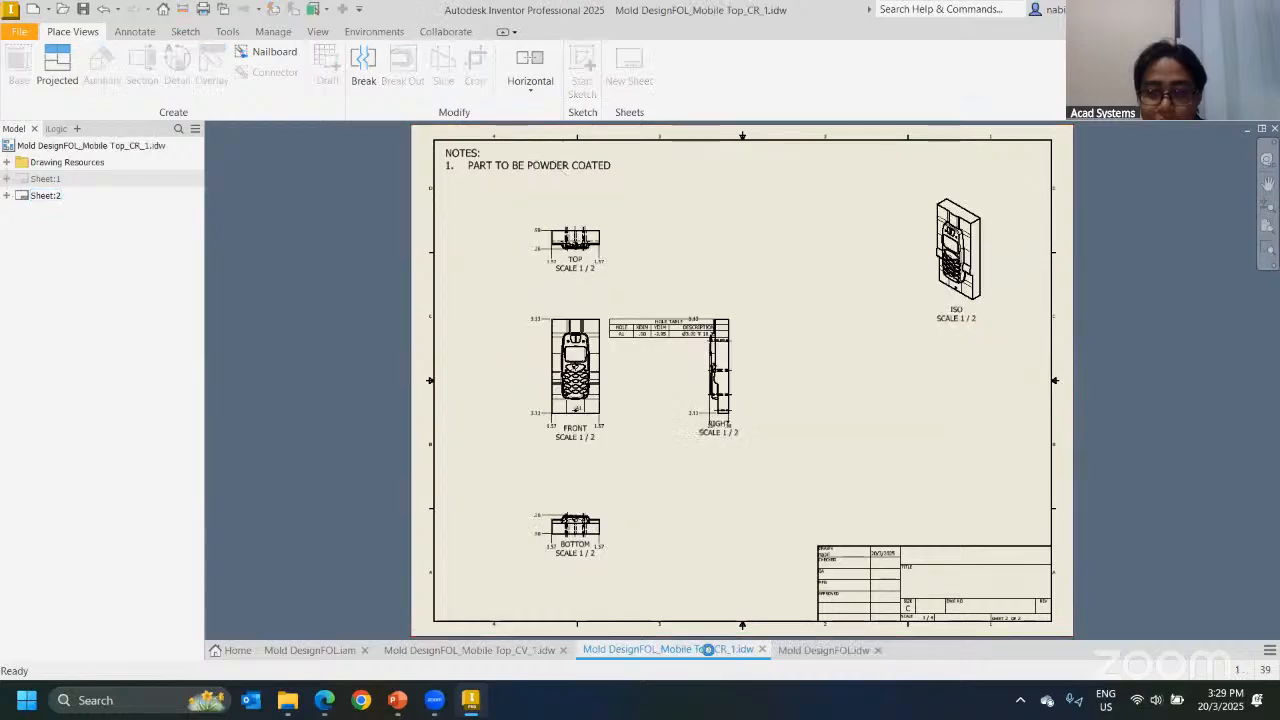
left_click(823, 650)
scroll(571, 371, "up", 5)
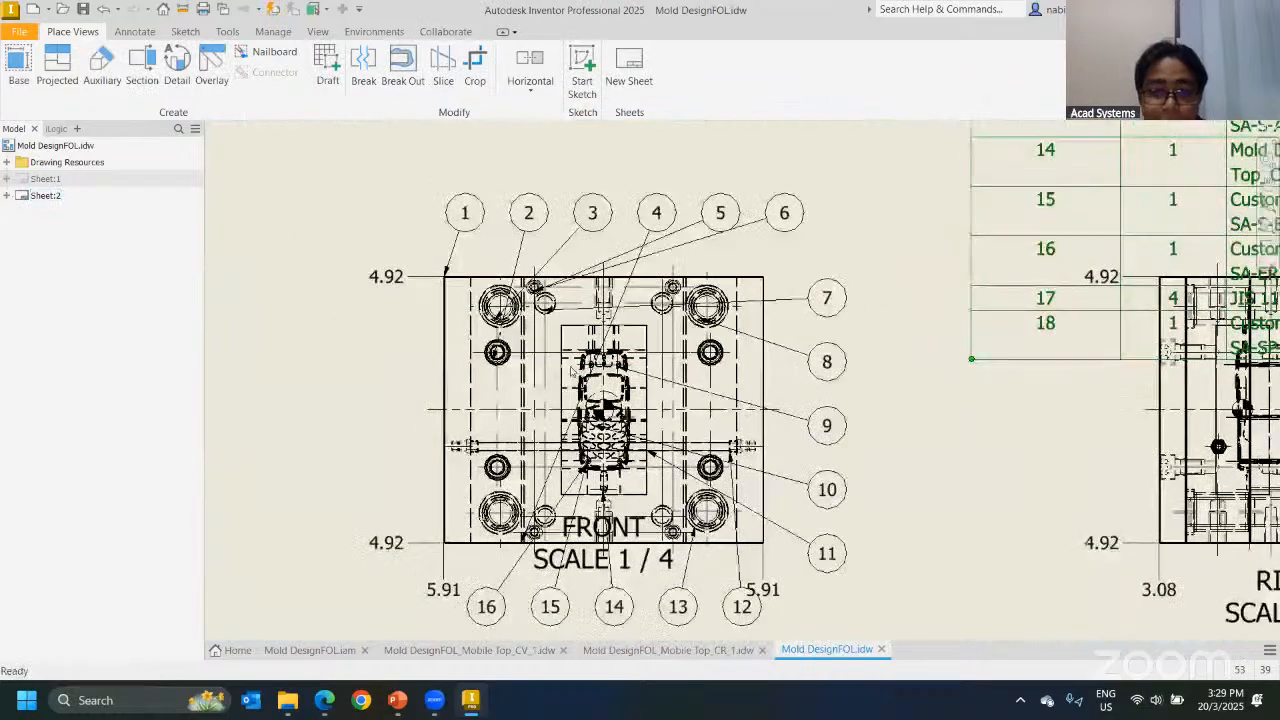
scroll(571, 371, "down", 5)
scroll(891, 340, "up", 6)
middle_click_drag(619, 337, 993, 370)
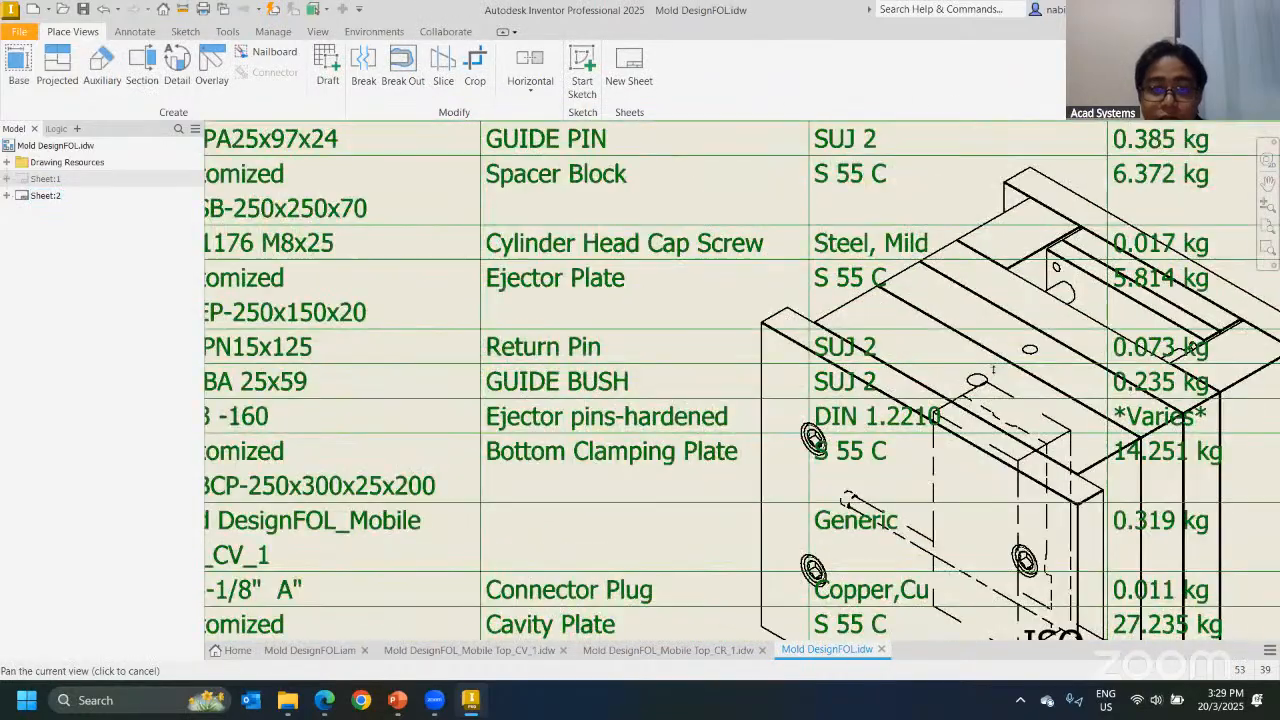
scroll(575, 297, "down", 5)
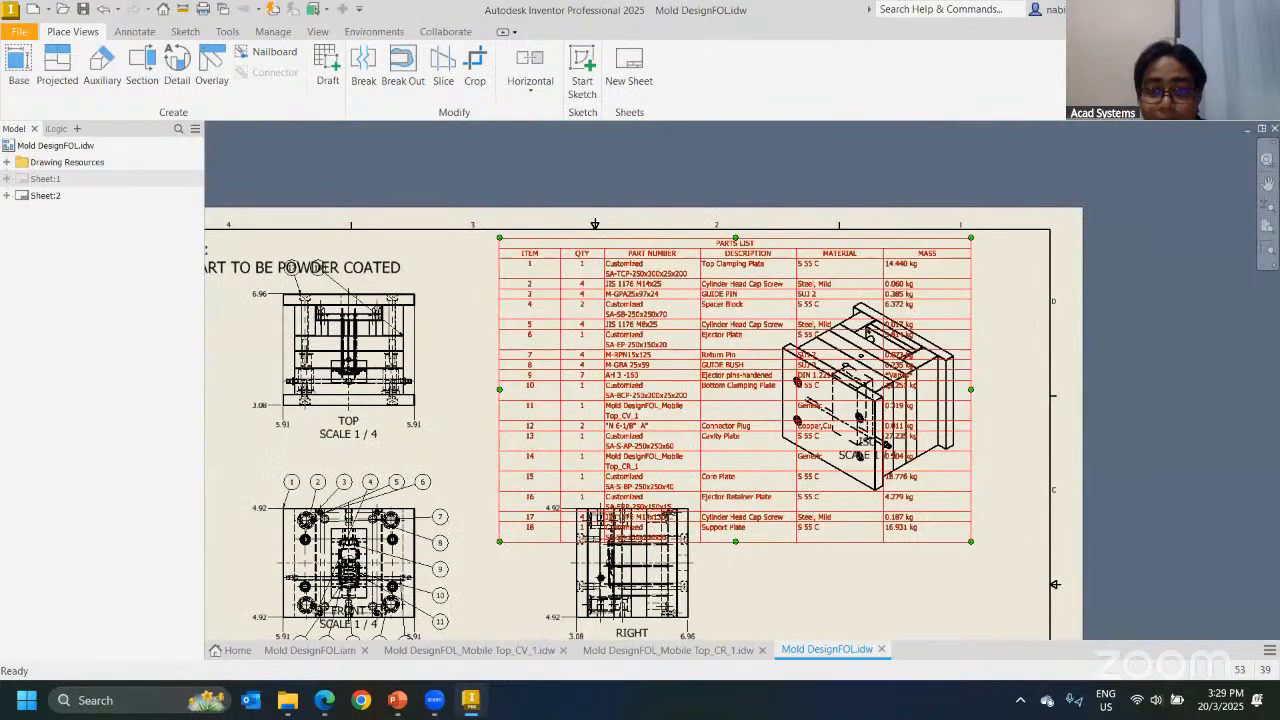
Step: Examine the generated core drawing Mobile Top_CR_1 and the views of the cavity drawing Mobile Top_CV_1
left_click(680, 652)
scroll(603, 341, "down", 3)
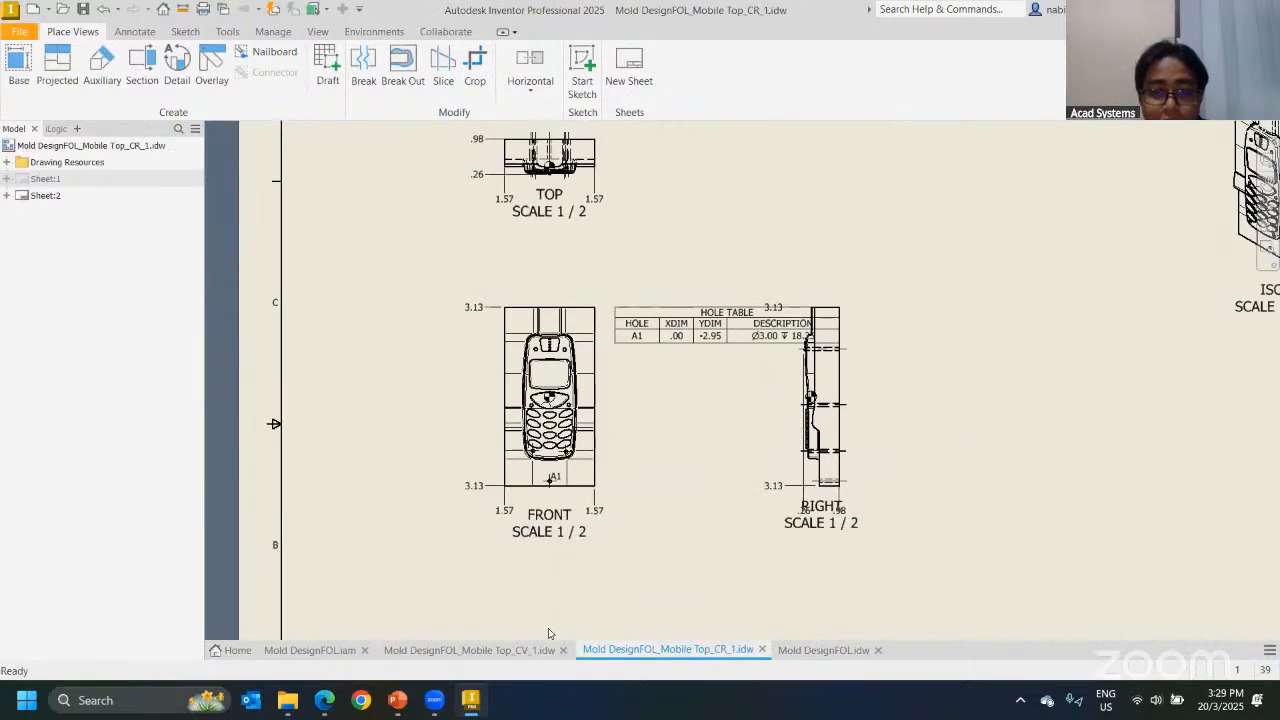
left_click(523, 651)
scroll(730, 380, "down", 5)
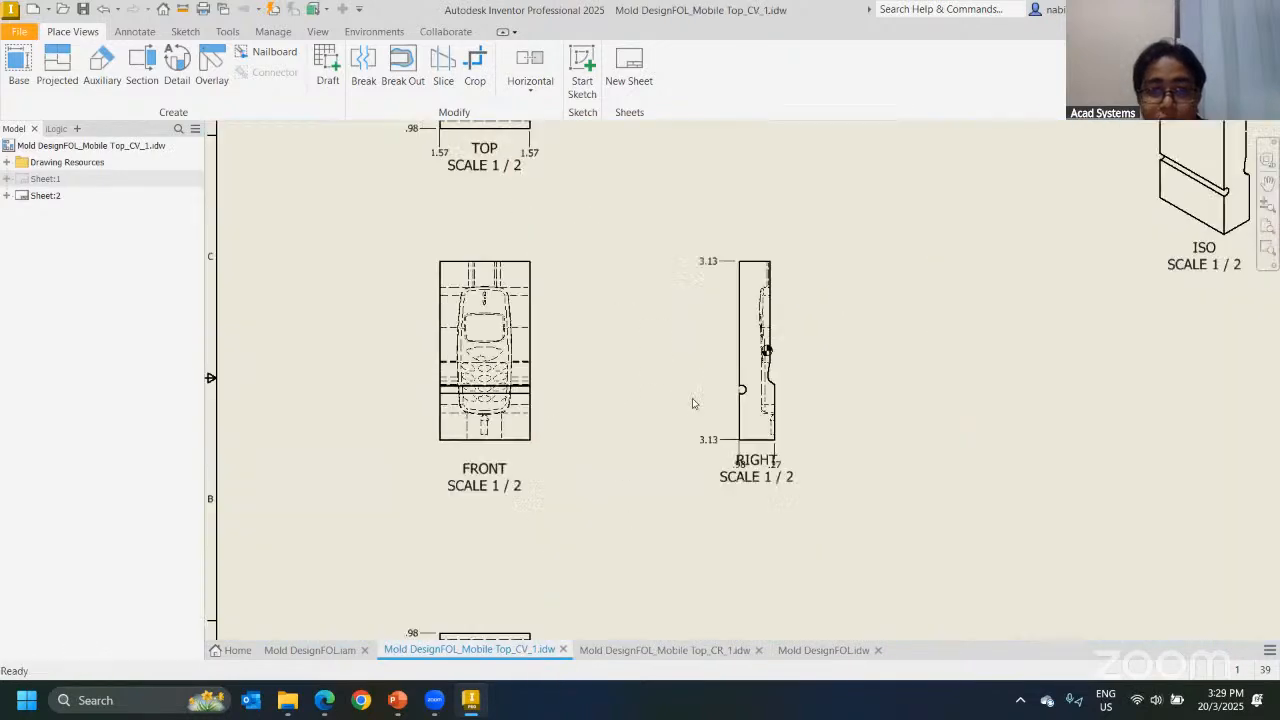
scroll(744, 396, "up", 5)
scroll(744, 396, "down", 3)
scroll(753, 373, "down", 3)
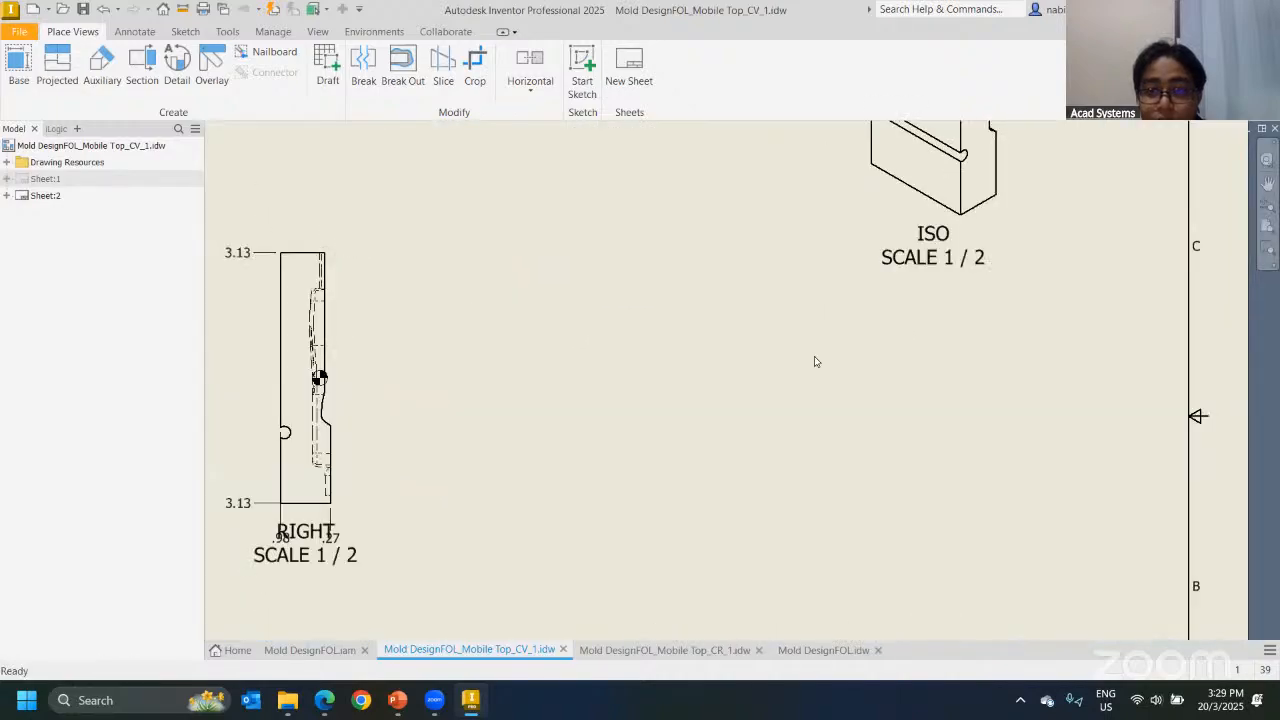
scroll(814, 363, "up", 3)
middle_click_drag(650, 374, 936, 387)
middle_click_drag(570, 283, 561, 209)
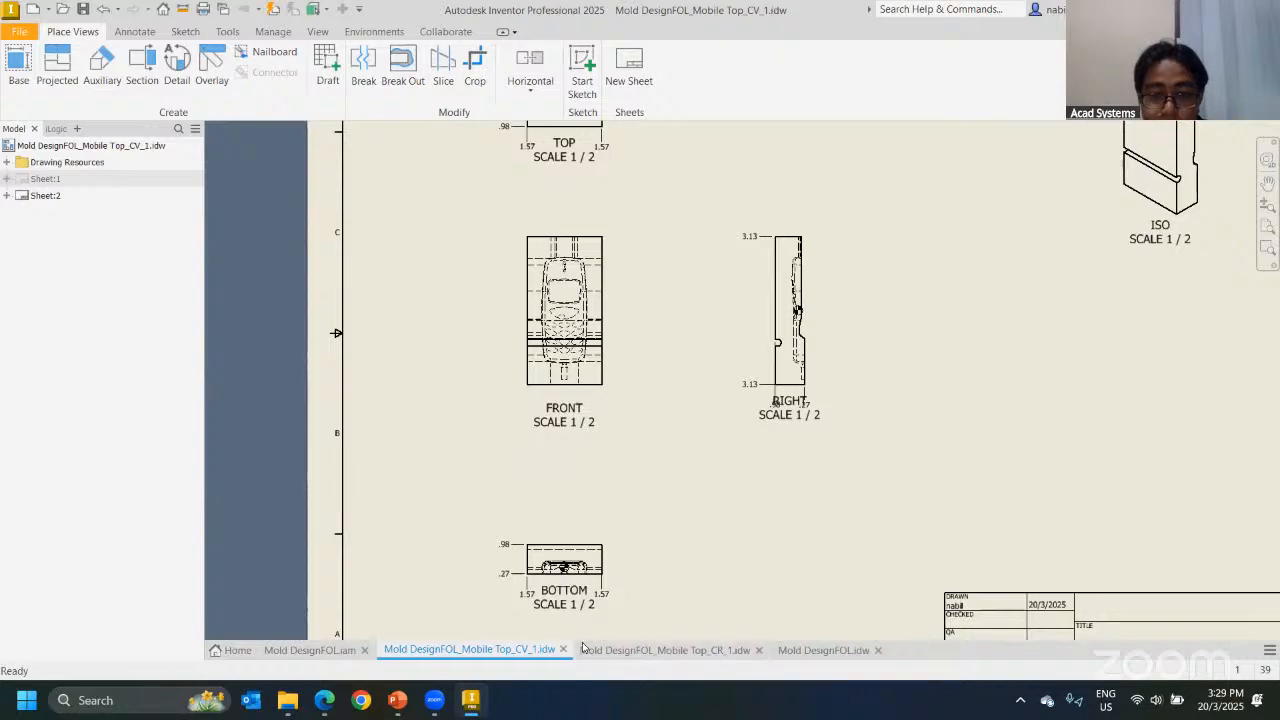
Step: Return to the core drawing Mobile Top_CR_1 and look over its hole table, isometric view and whole sheet
left_click(650, 652)
middle_click_drag(848, 306, 746, 318)
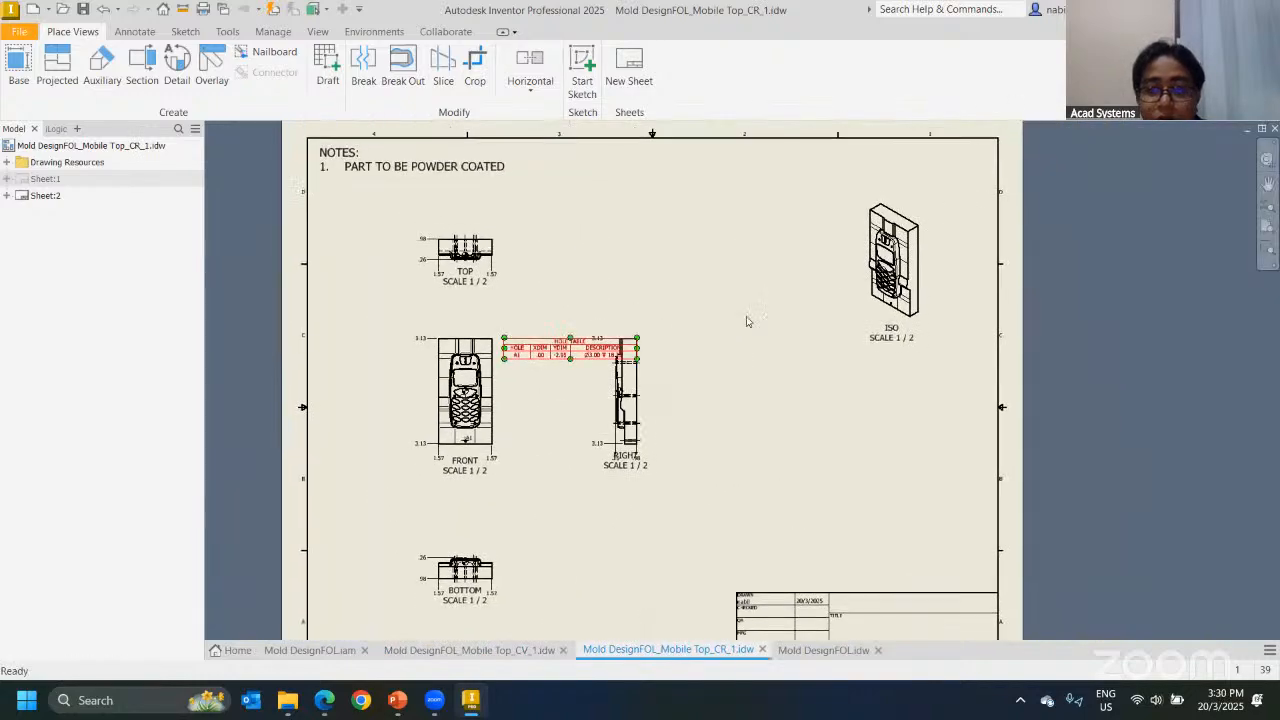
middle_click_drag(848, 260, 887, 218)
scroll(732, 360, "up", 3)
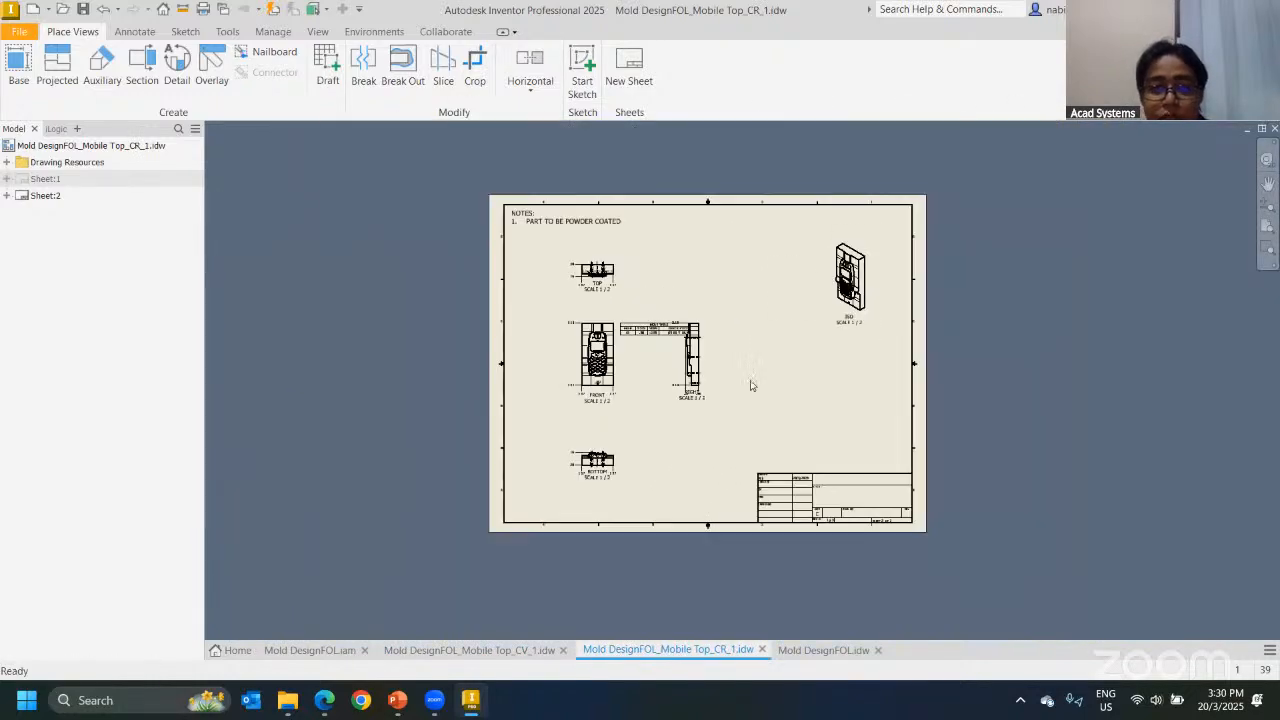